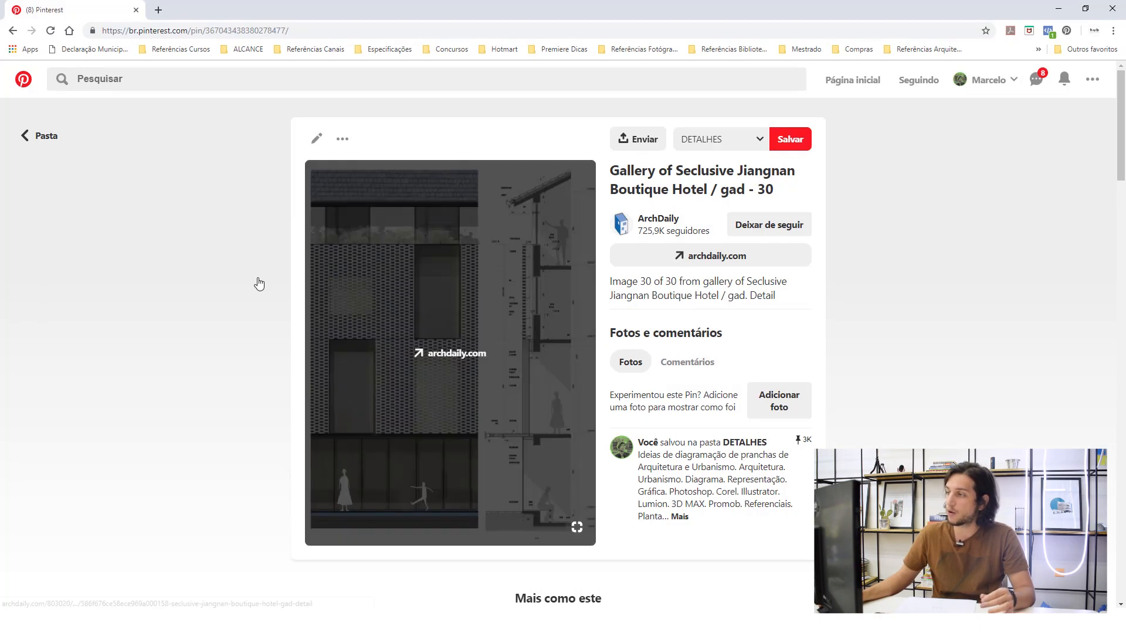
Step: Browse the section-and-facade references on the DETALHES board and open the Dumbfounding Tricks pin in a separate tab
left_click(12, 30)
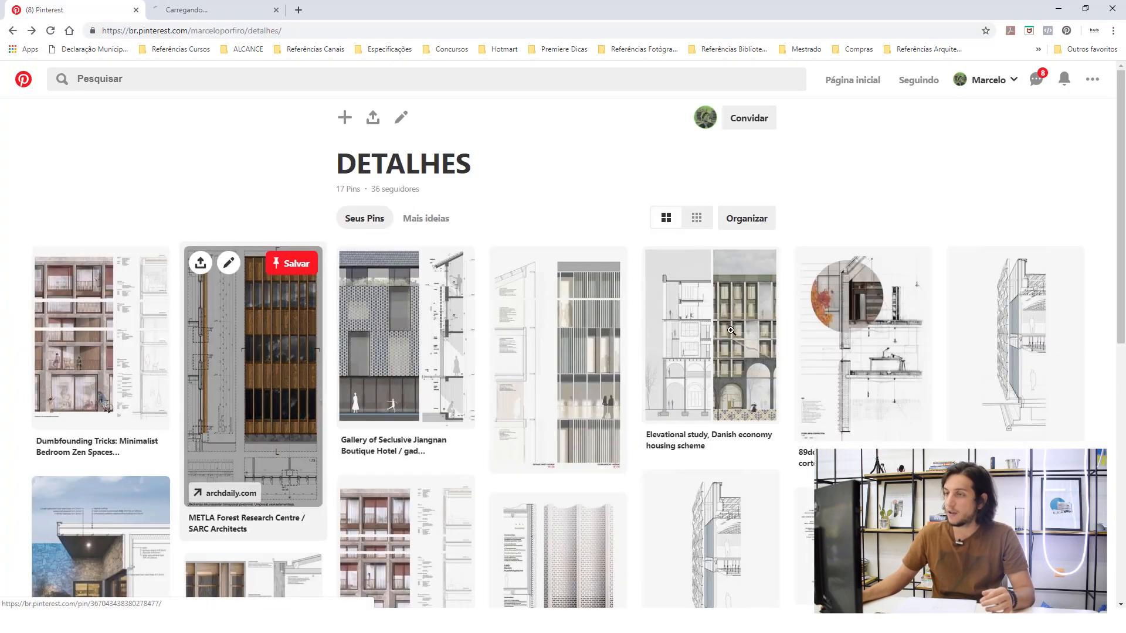
scroll(533, 326, "down", 4)
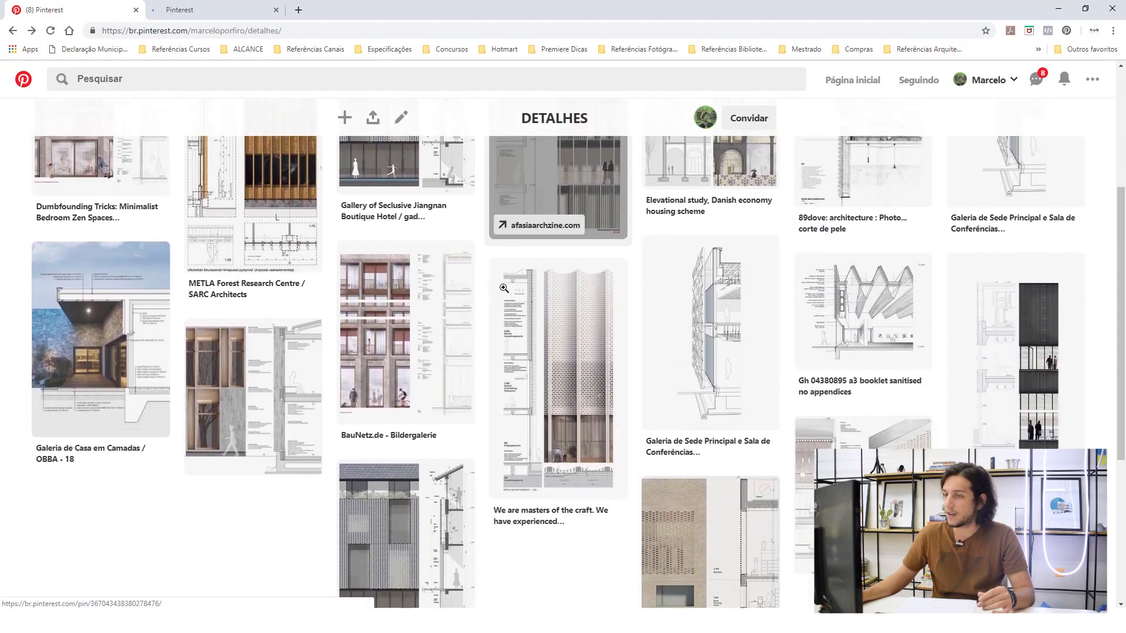
scroll(540, 317, "down", 1)
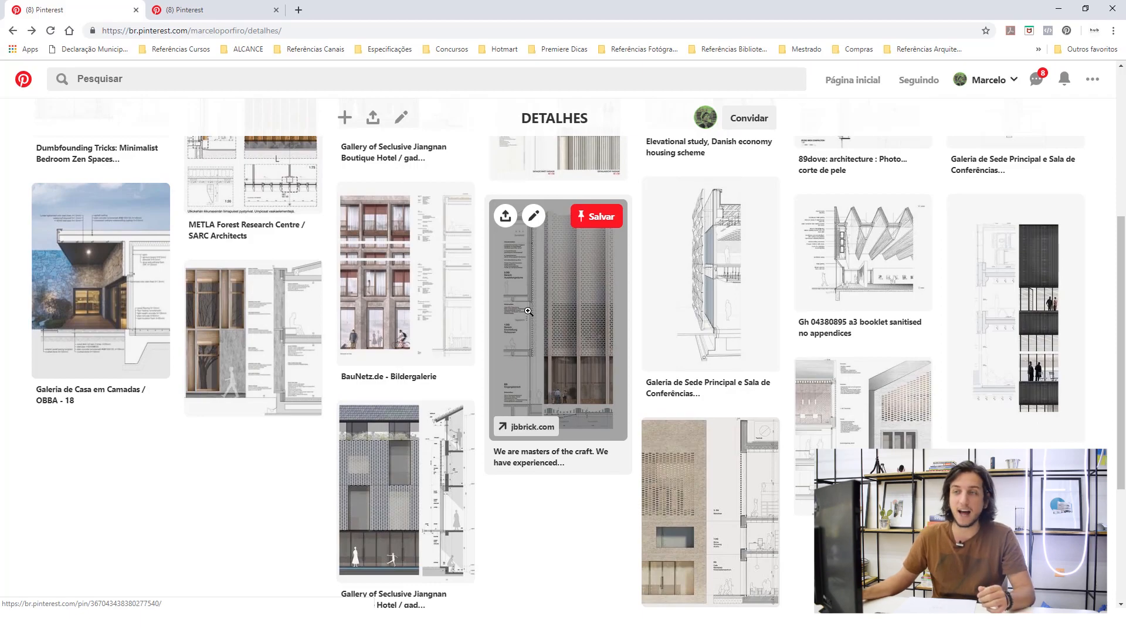
scroll(526, 322, "up", 5)
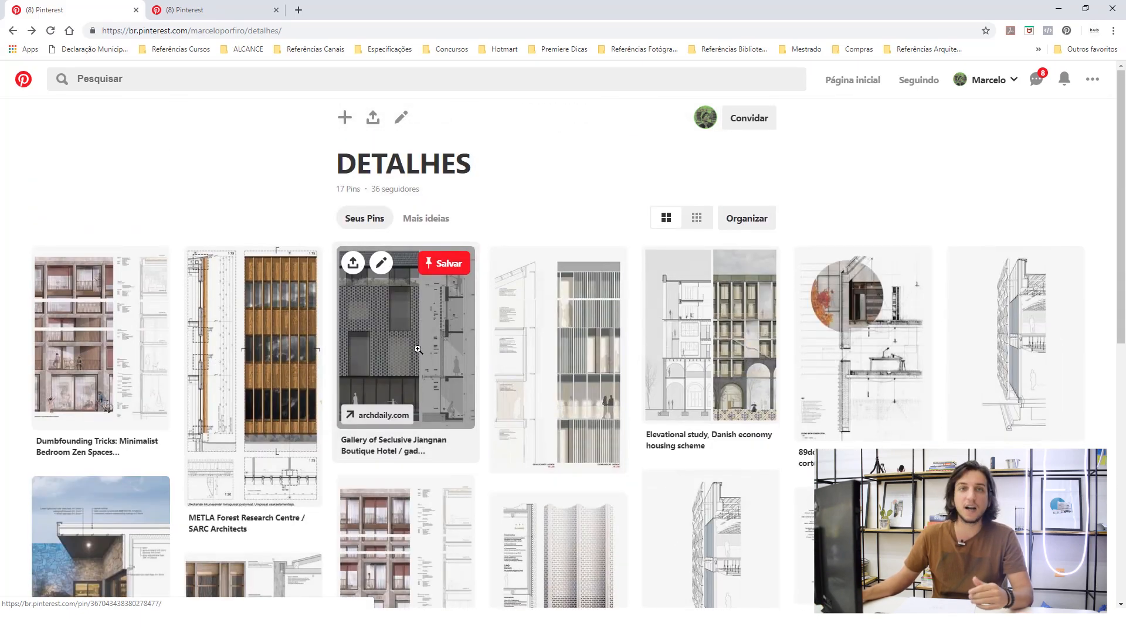
scroll(152, 239, "down", 1)
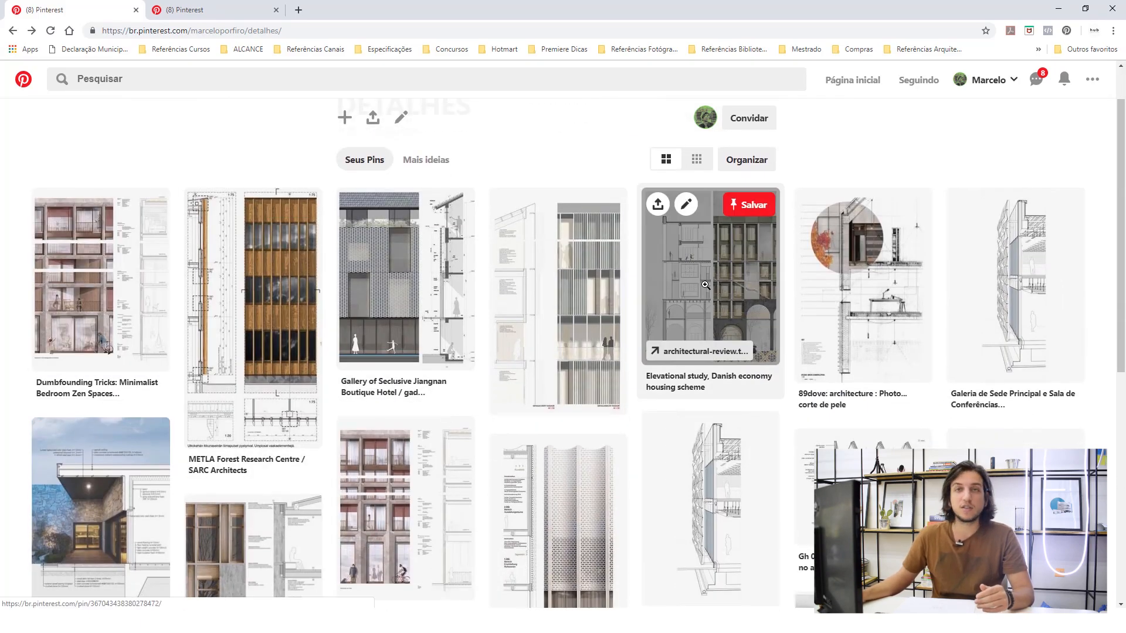
middle_click(131, 261)
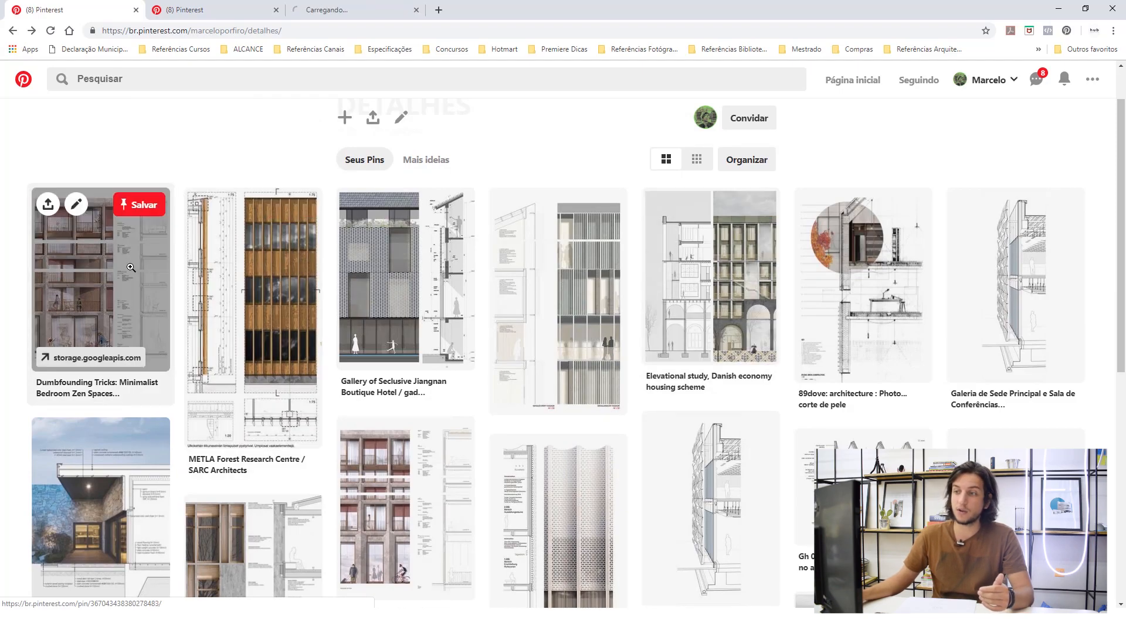
left_click(366, 6)
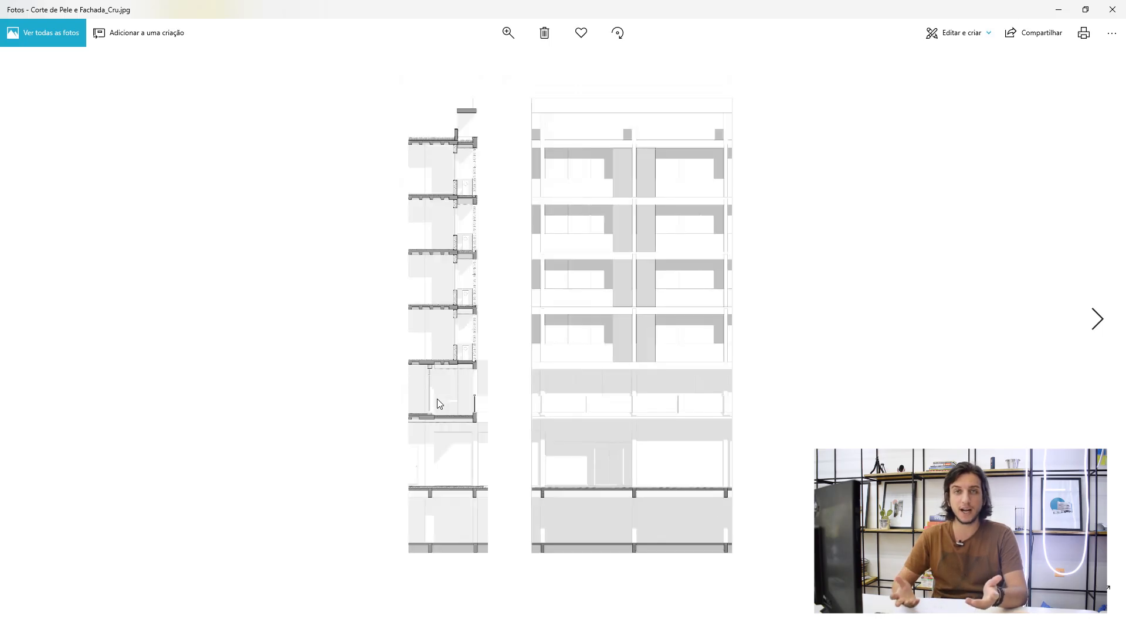
Step: Show the finished drawing Corte de Pele e Fachada_R00.png and examine its facade textures and figures up close
key("Right")
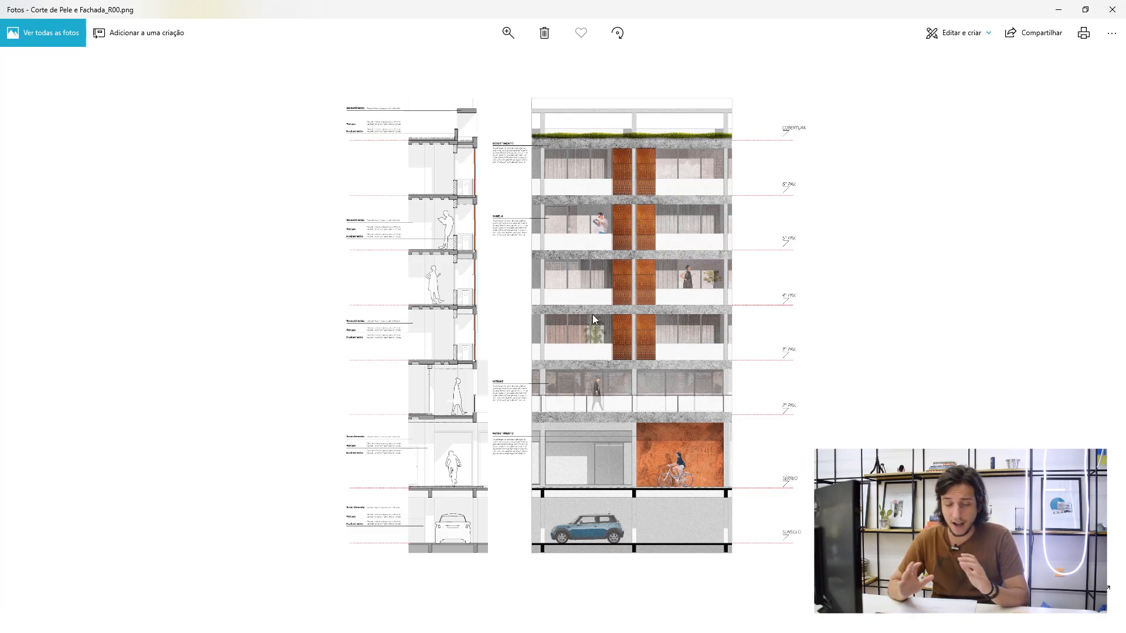
scroll(652, 275, "up", 5)
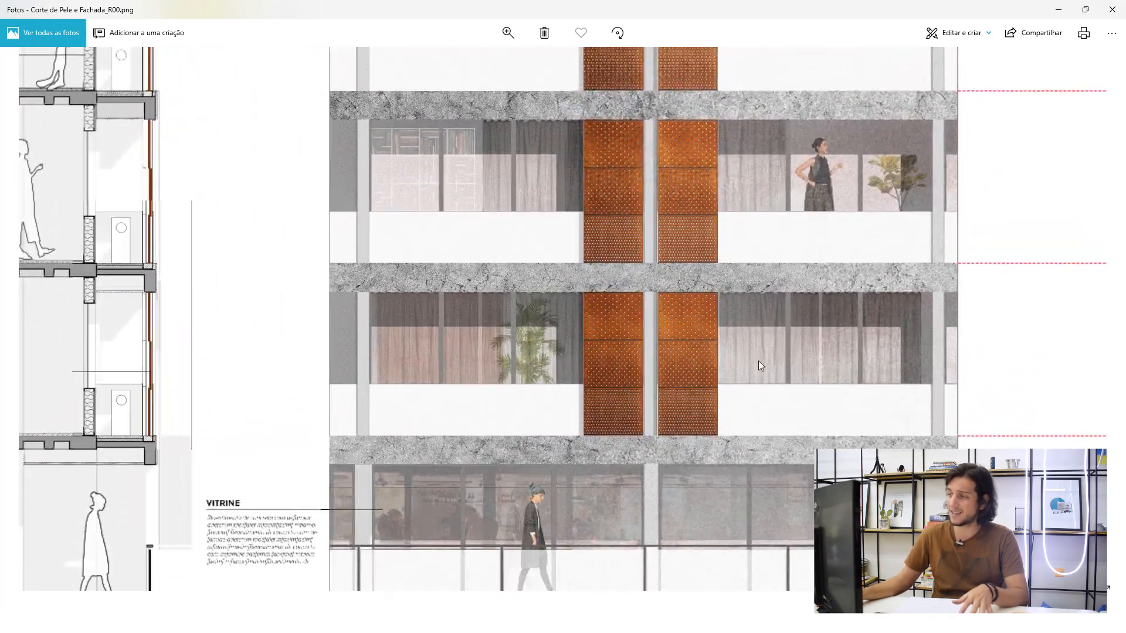
left_click_drag(759, 360, 624, 297)
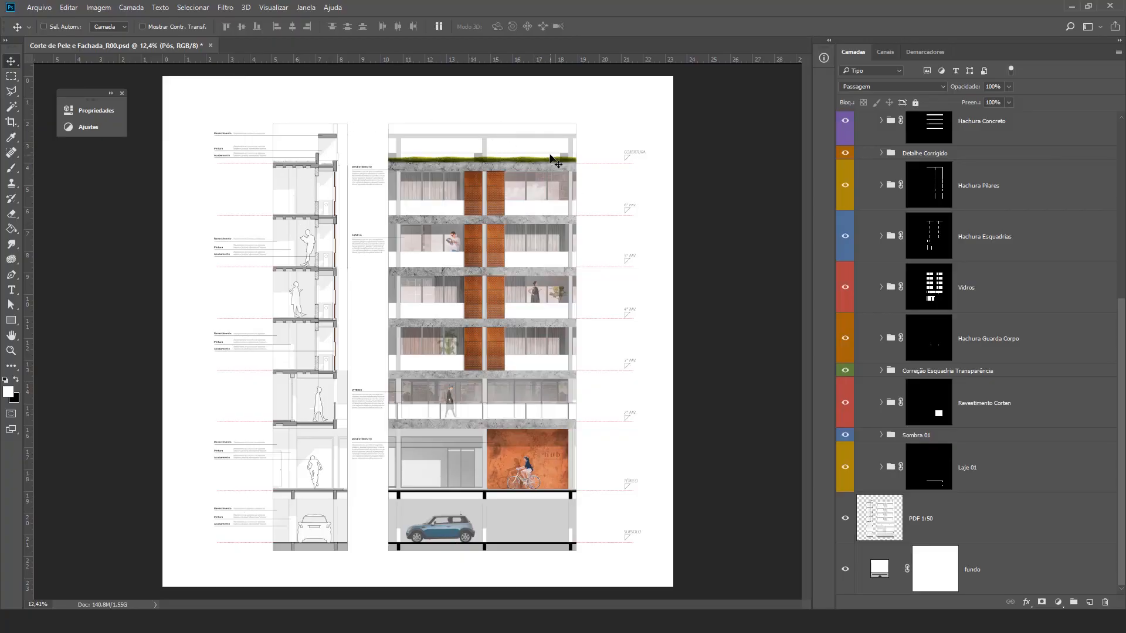
Step: In Photoshop, hide the Pós layer group of Corte de Pele e Fachada_R00.psd
scroll(997, 235, "up", 3)
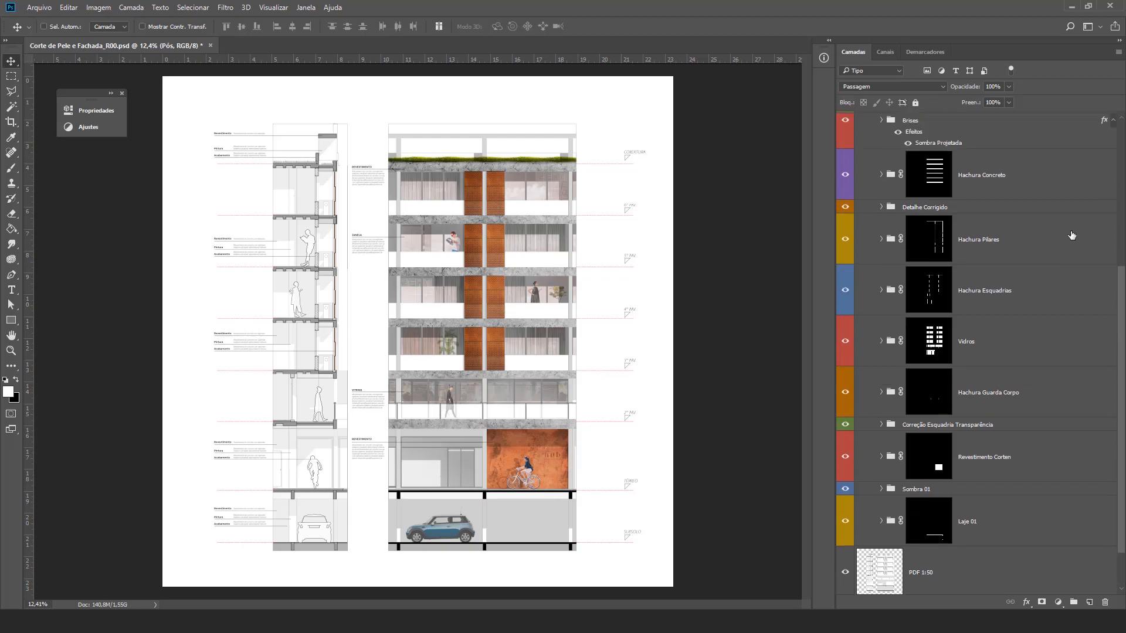
scroll(997, 234, "up", 4)
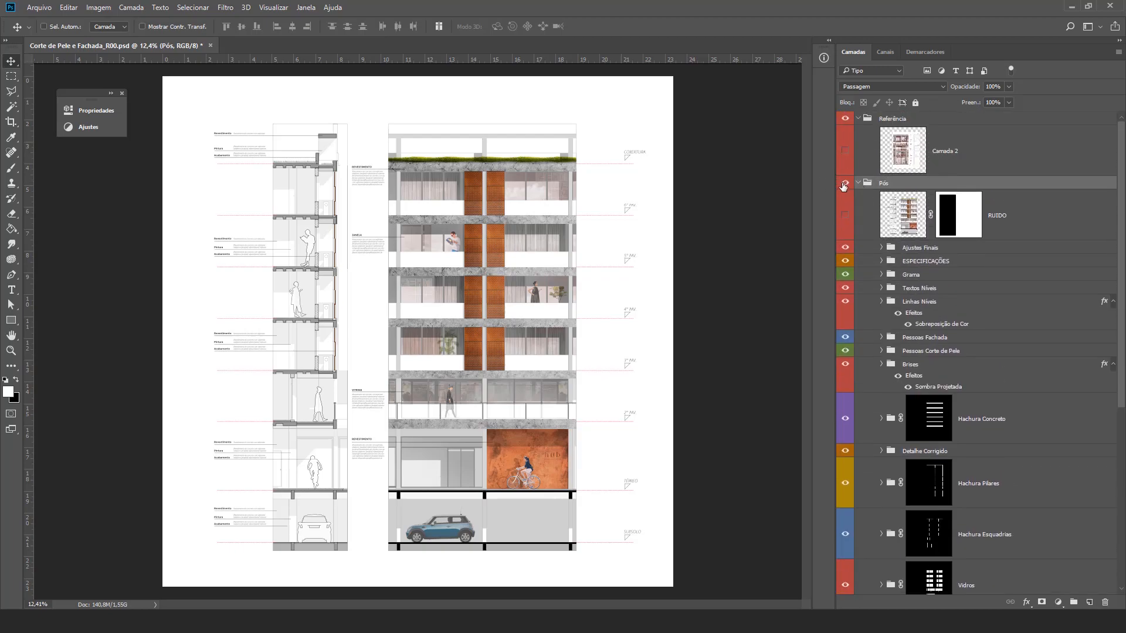
left_click(845, 184)
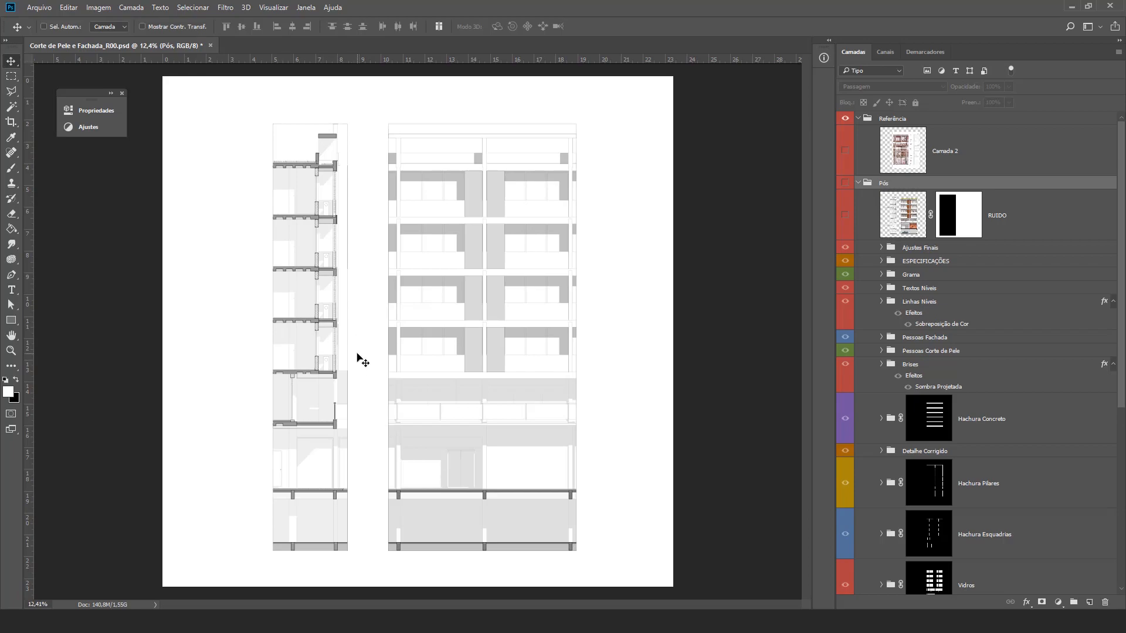
Step: Switch to the EP_TCC2_vE project in Archicad, look over the ground floor plan and open the 3D view
left_click(439, 621)
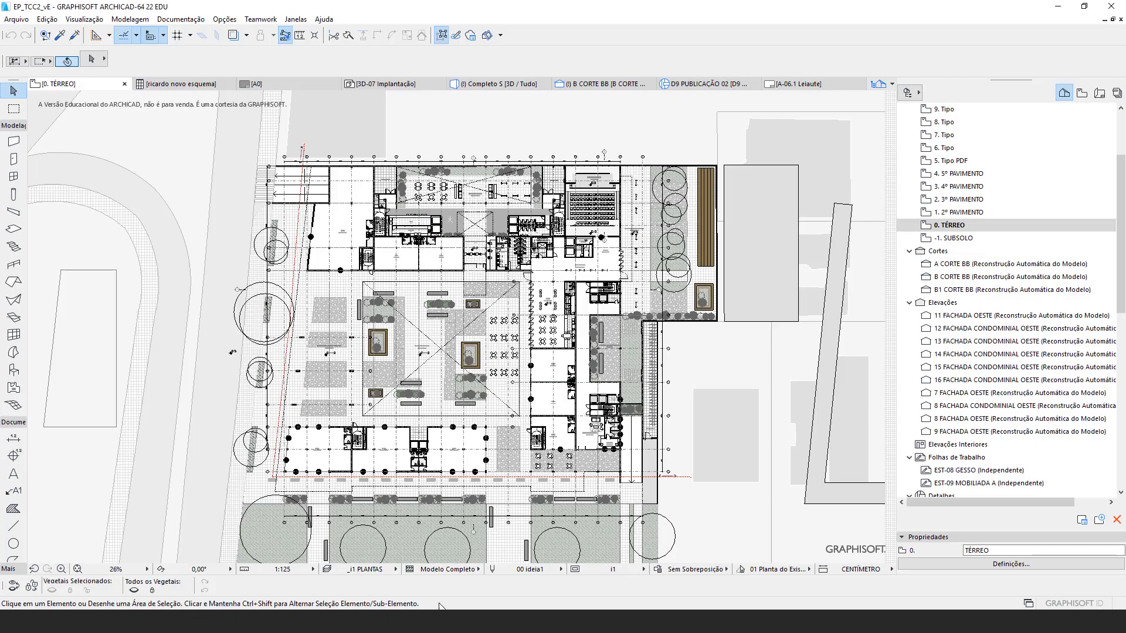
left_click_drag(525, 389, 509, 389)
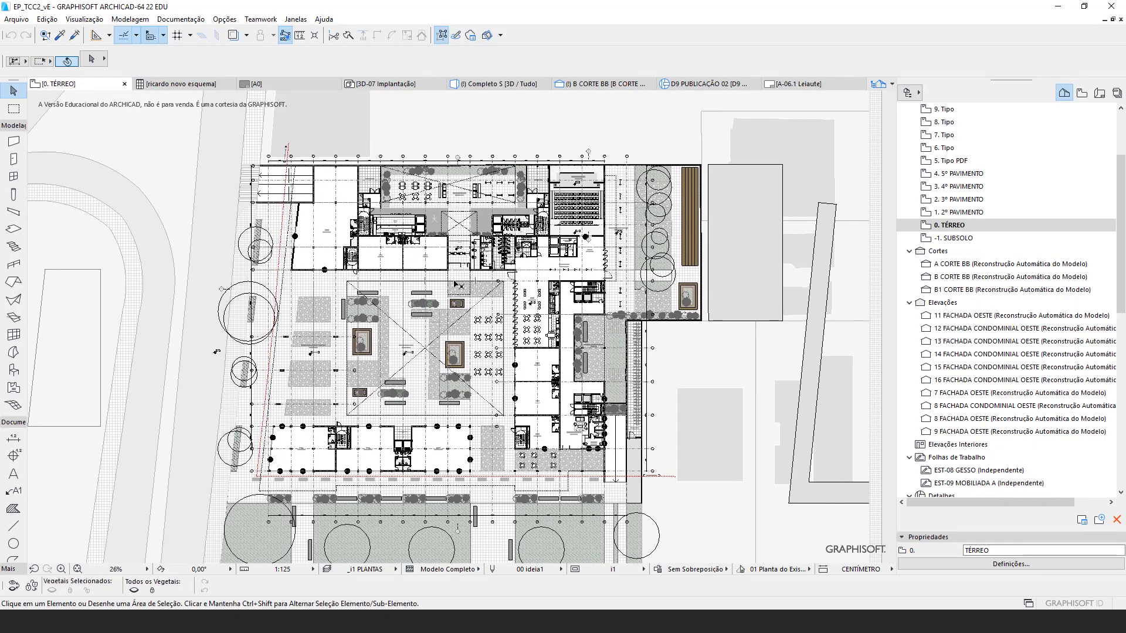
left_click_drag(557, 373, 534, 369)
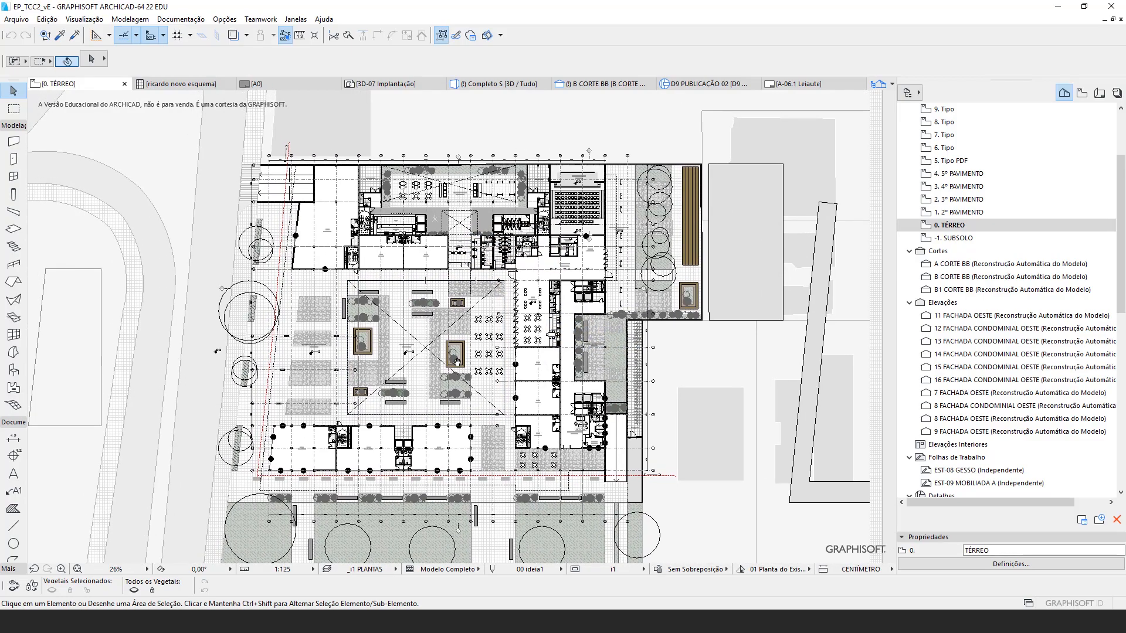
key("F3")
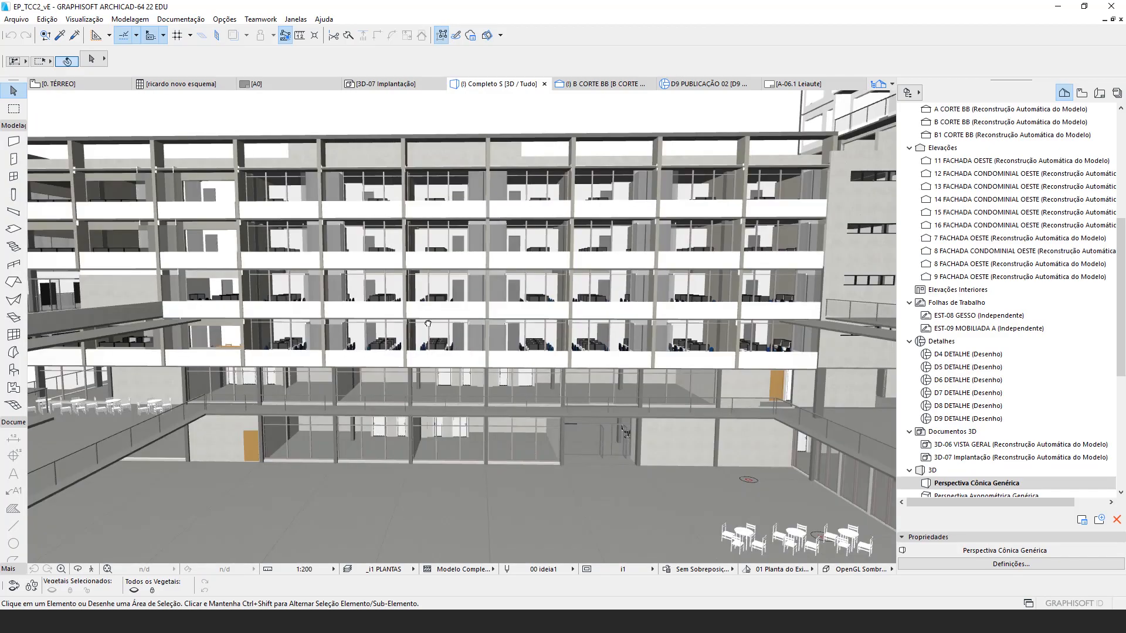
Step: Examine the whole building complex in 3D from above, including the low block, courtyard and tower
left_click_drag(428, 323, 461, 393)
left_click_drag(369, 240, 437, 287)
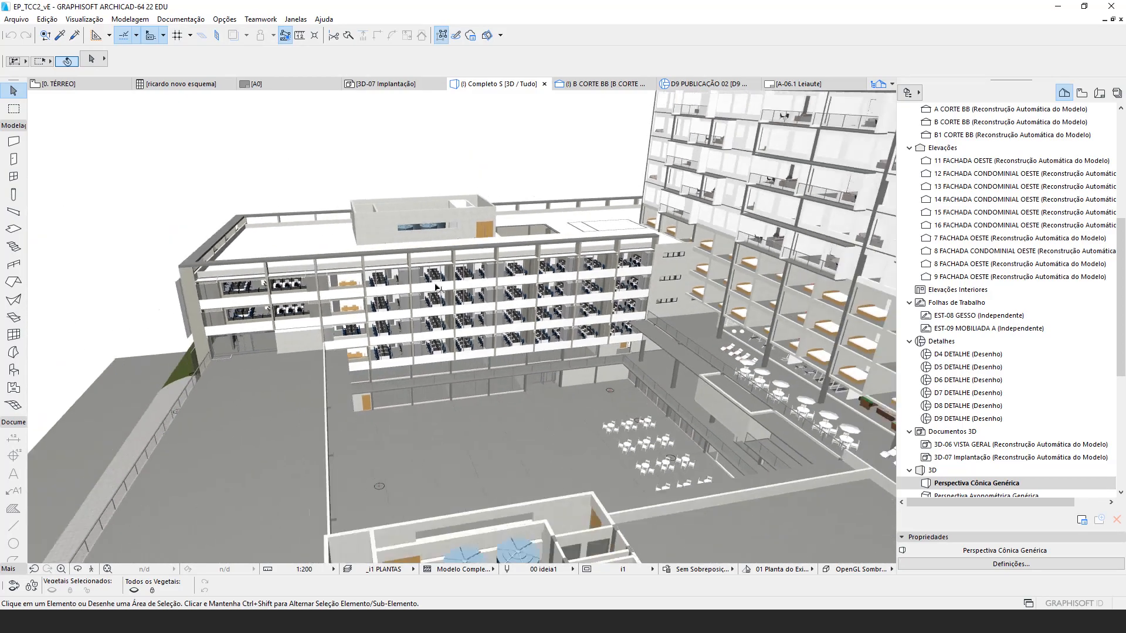
scroll(437, 288, "down", 8)
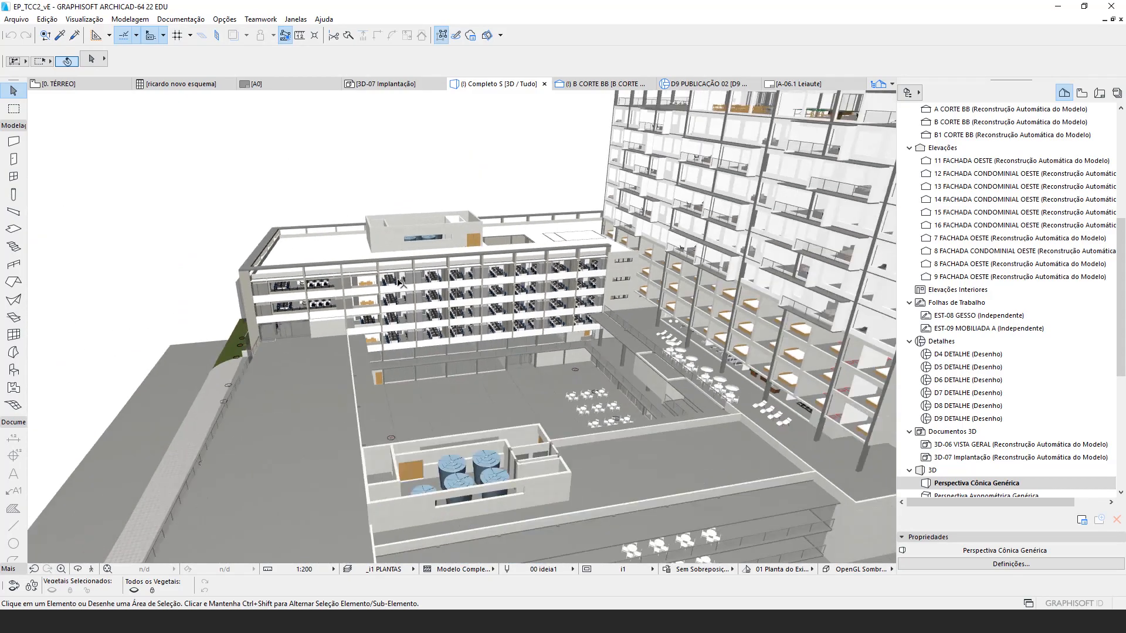
left_click_drag(498, 375, 489, 346)
scroll(605, 318, "up", 6)
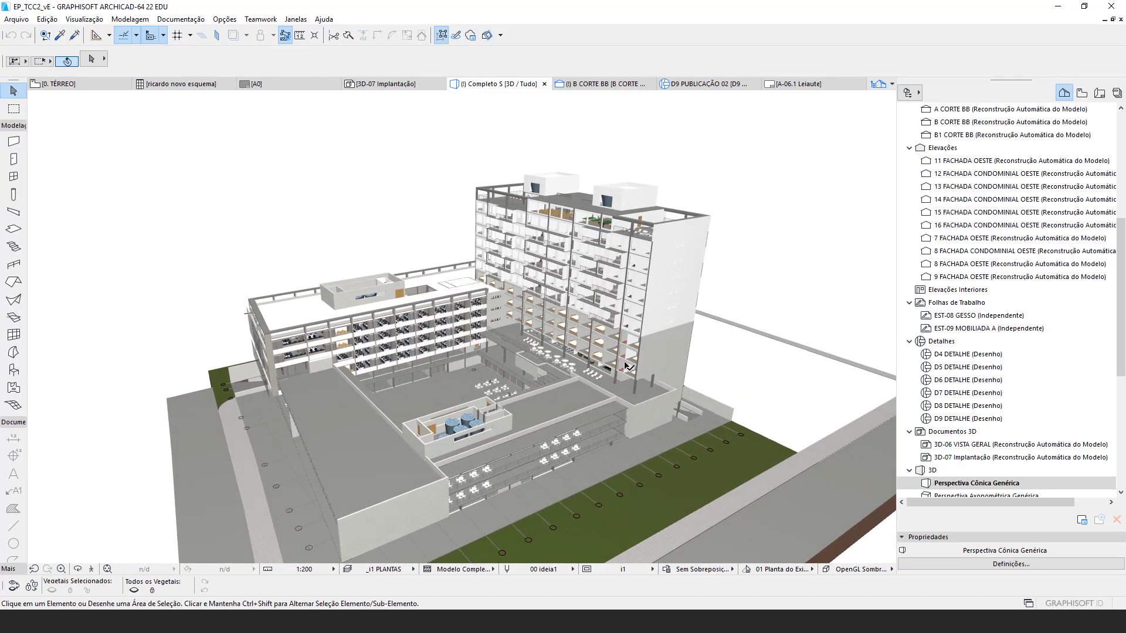
left_click_drag(626, 380, 603, 351)
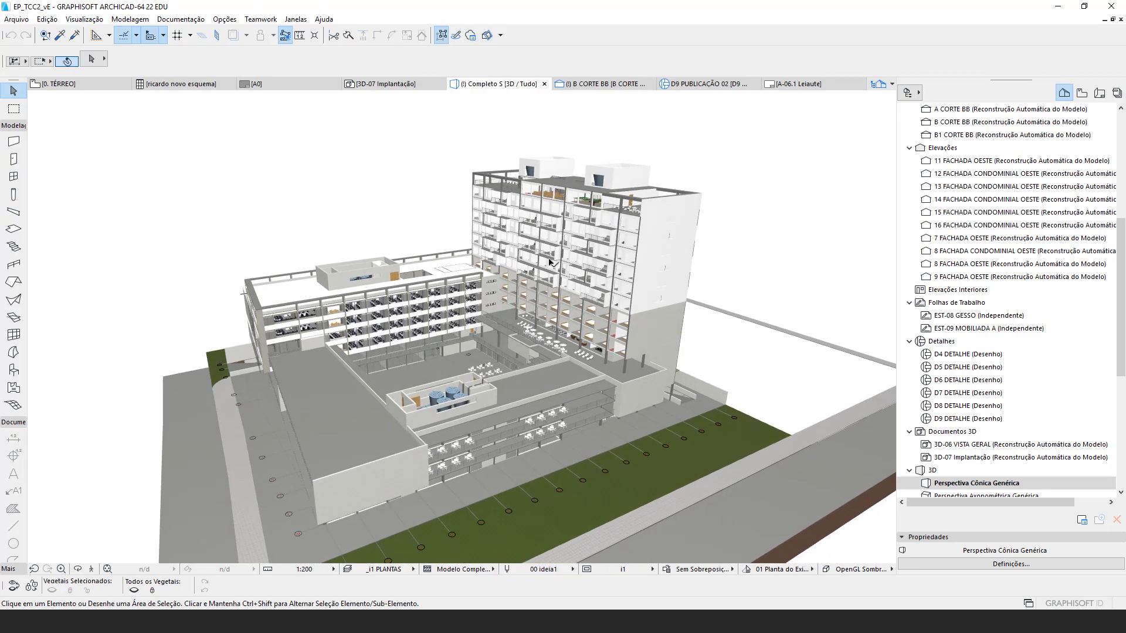
left_click_drag(428, 315, 313, 284)
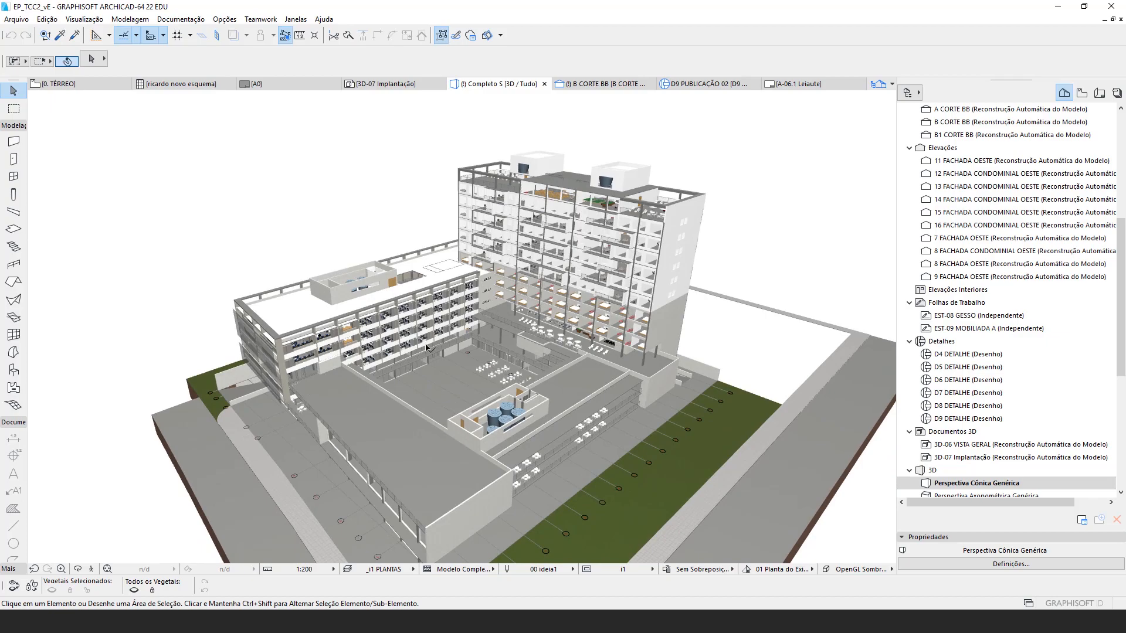
left_click_drag(434, 370, 415, 329)
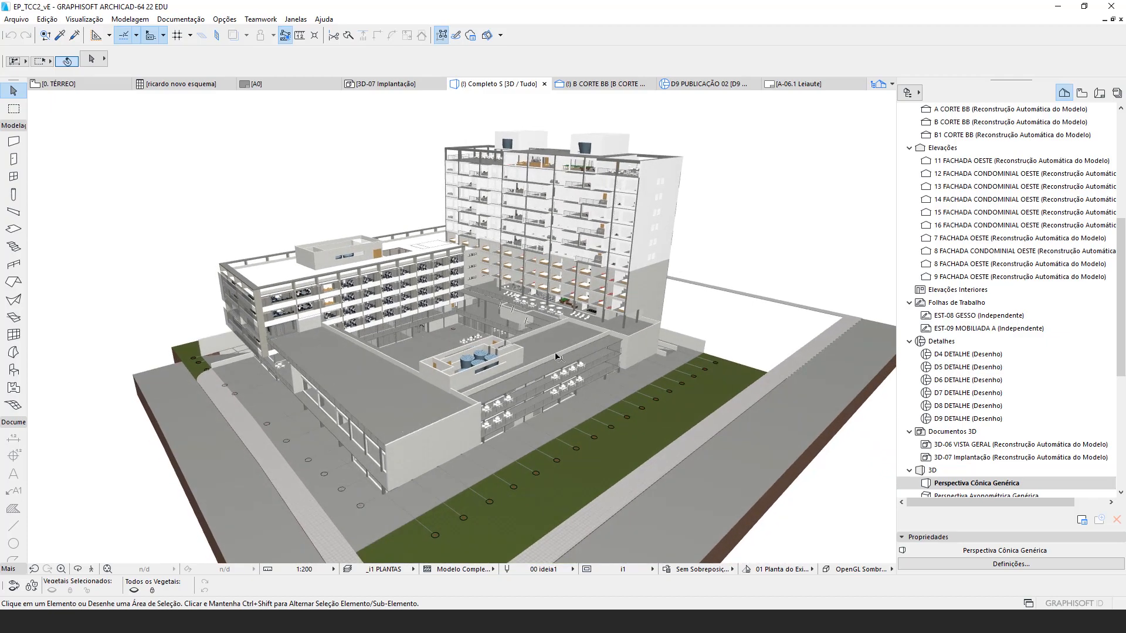
left_click_drag(546, 362, 470, 222)
left_click_drag(479, 265, 440, 204)
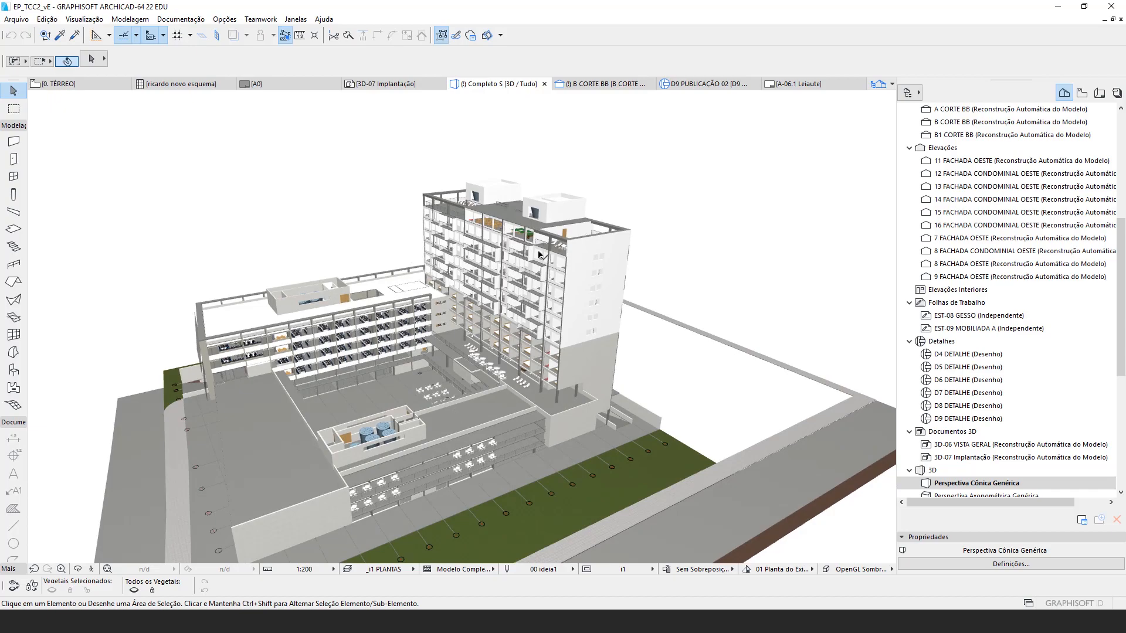
Step: Examine the low block's courtyard facade and roof up close in 3D
scroll(458, 429, "up", 5)
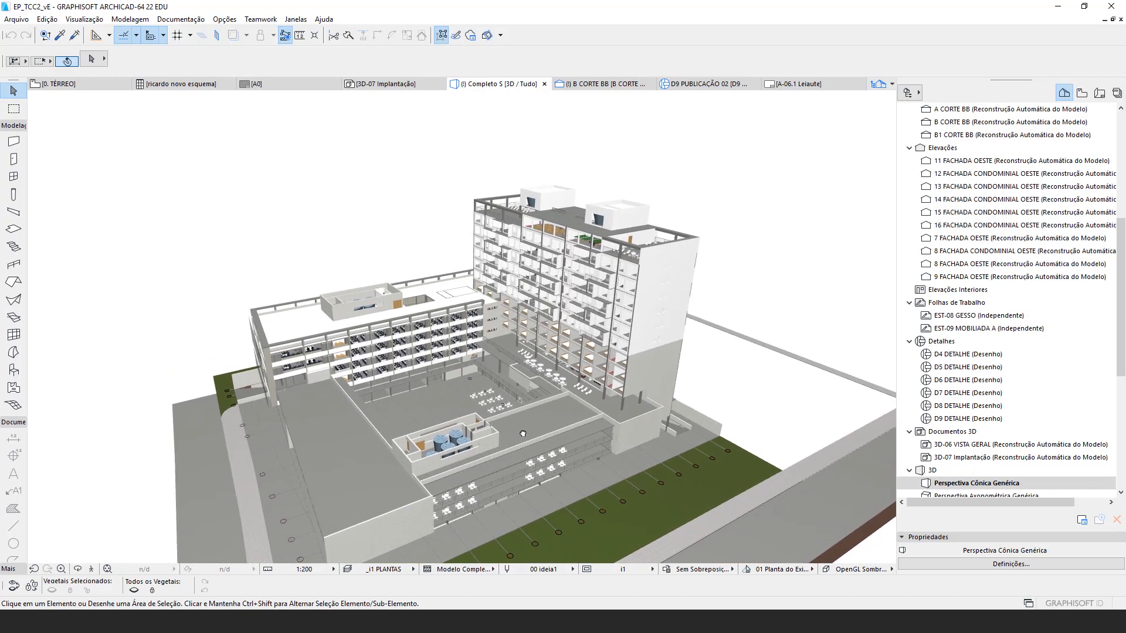
scroll(363, 370, "up", 4)
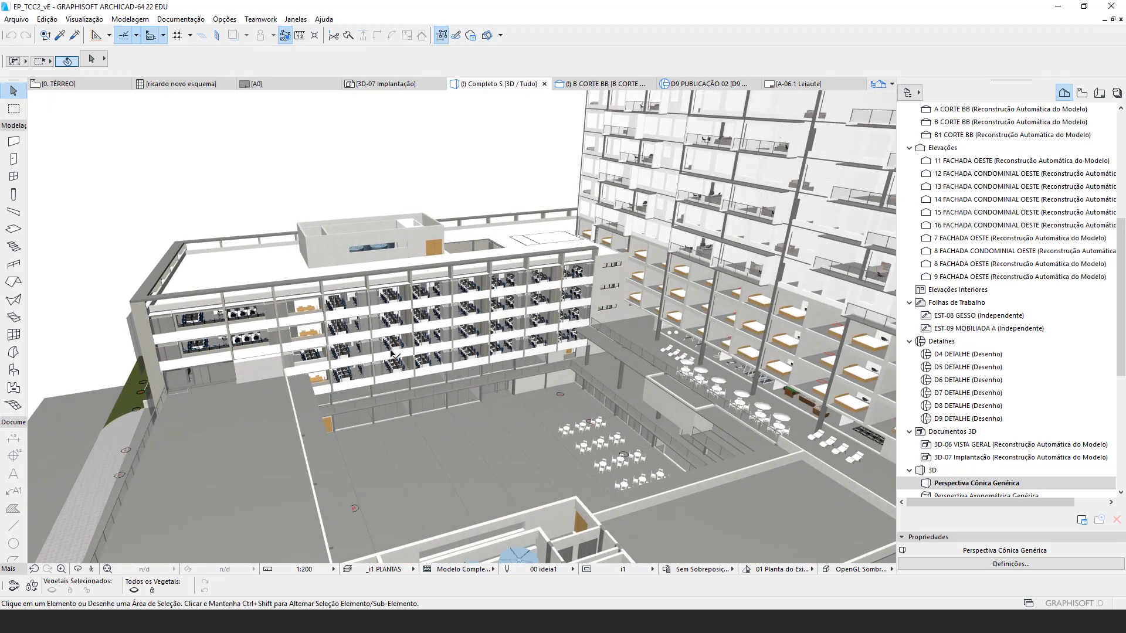
left_click_drag(468, 358, 483, 413)
scroll(566, 352, "up", 1)
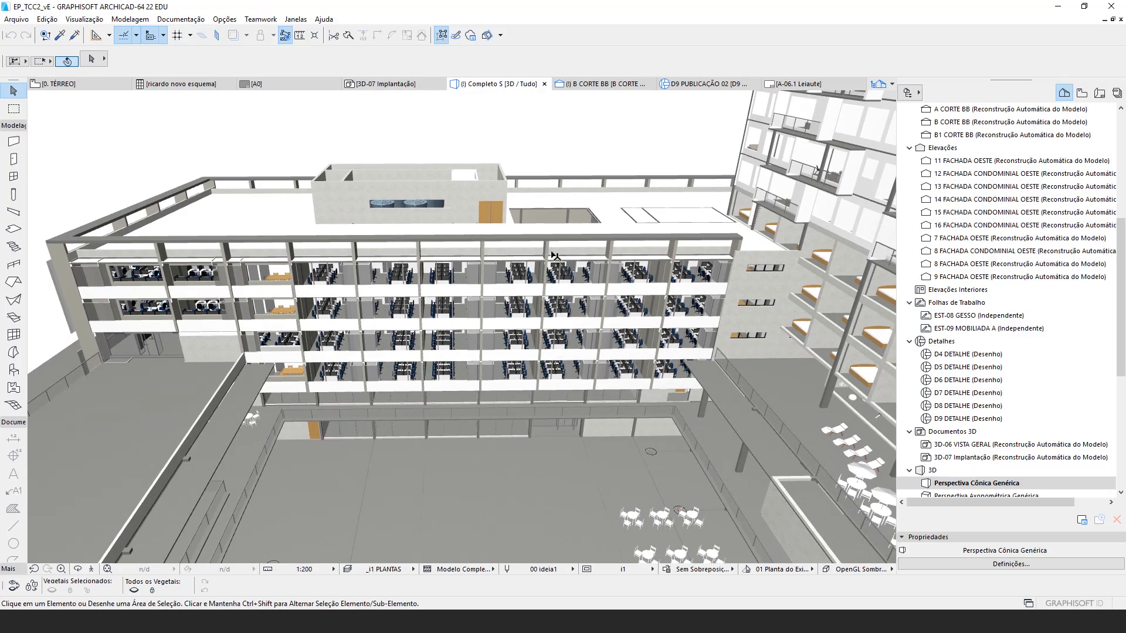
left_click_drag(524, 292, 522, 388)
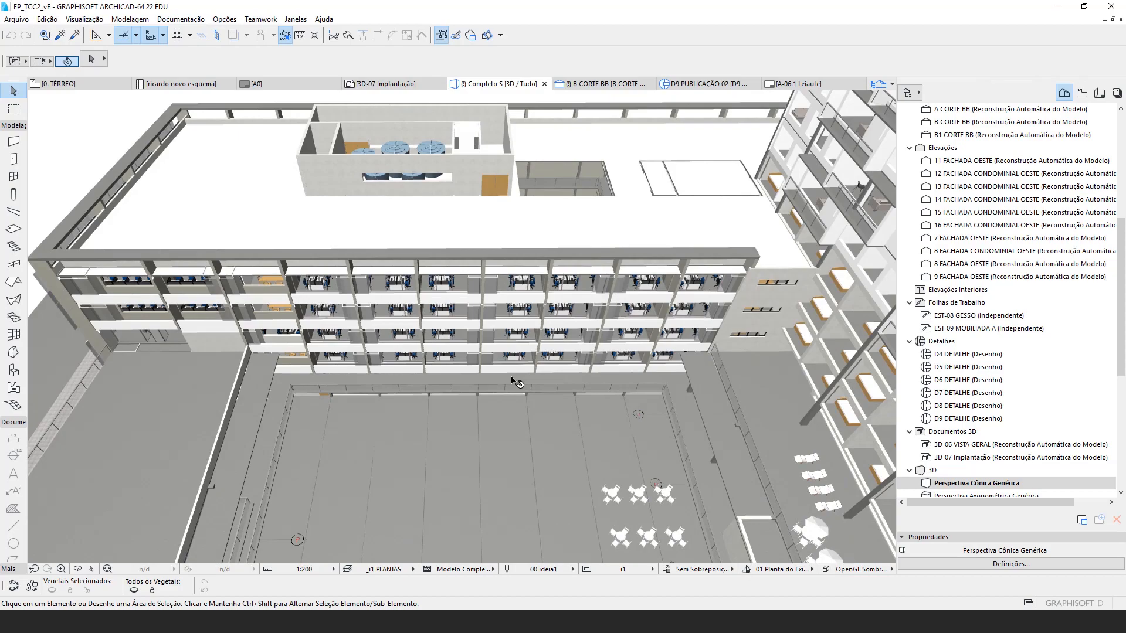
Step: Return to the 0. TÉRREO floor plan, focused on the block above the courtyard
key("F2")
scroll(477, 309, "up", 2)
scroll(417, 249, "up", 3)
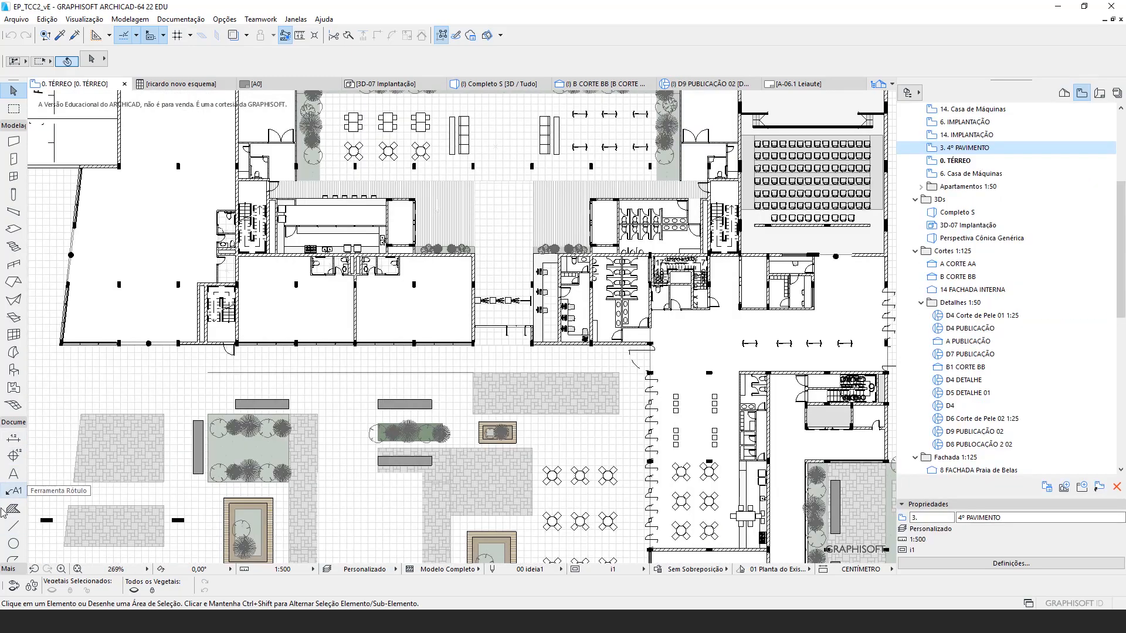
Step: Draw a Corte Edifica section line vertically through the block above the courtyard, facing the auditorium, with a depth limit
scroll(14, 517, "down", 3)
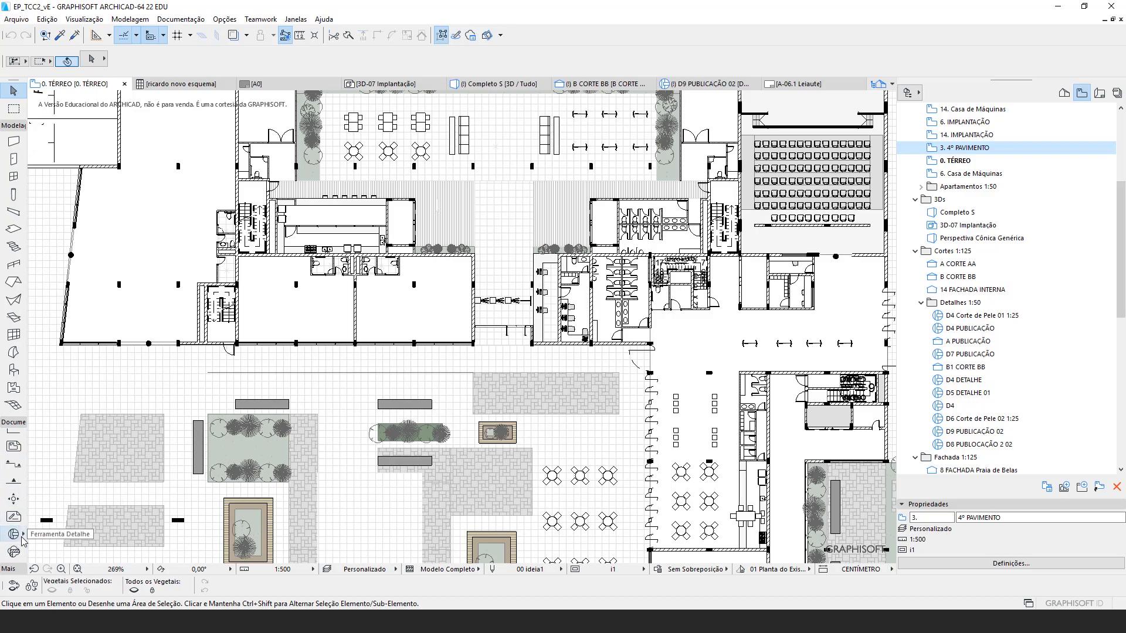
scroll(20, 528, "up", 2)
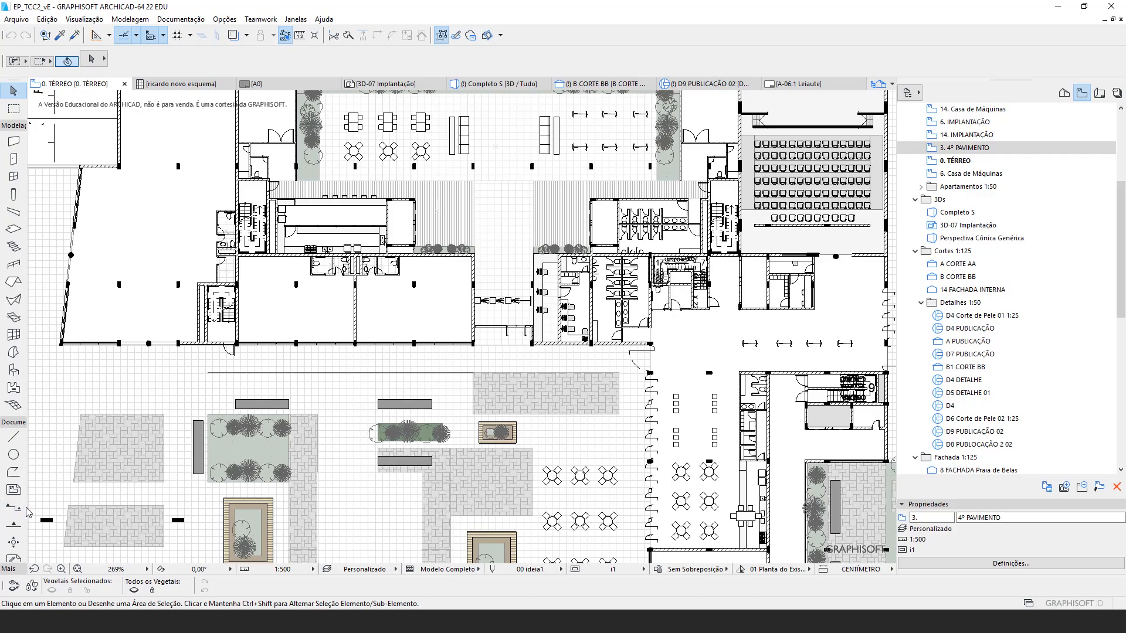
left_click(24, 511)
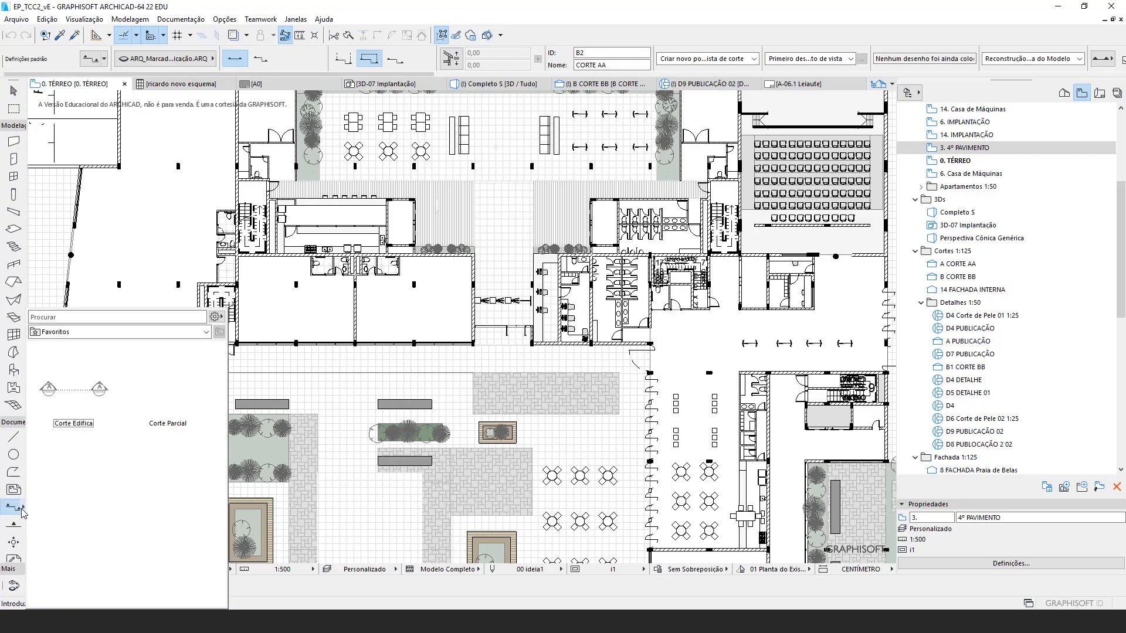
double_click(79, 389)
left_click_drag(448, 363, 398, 465)
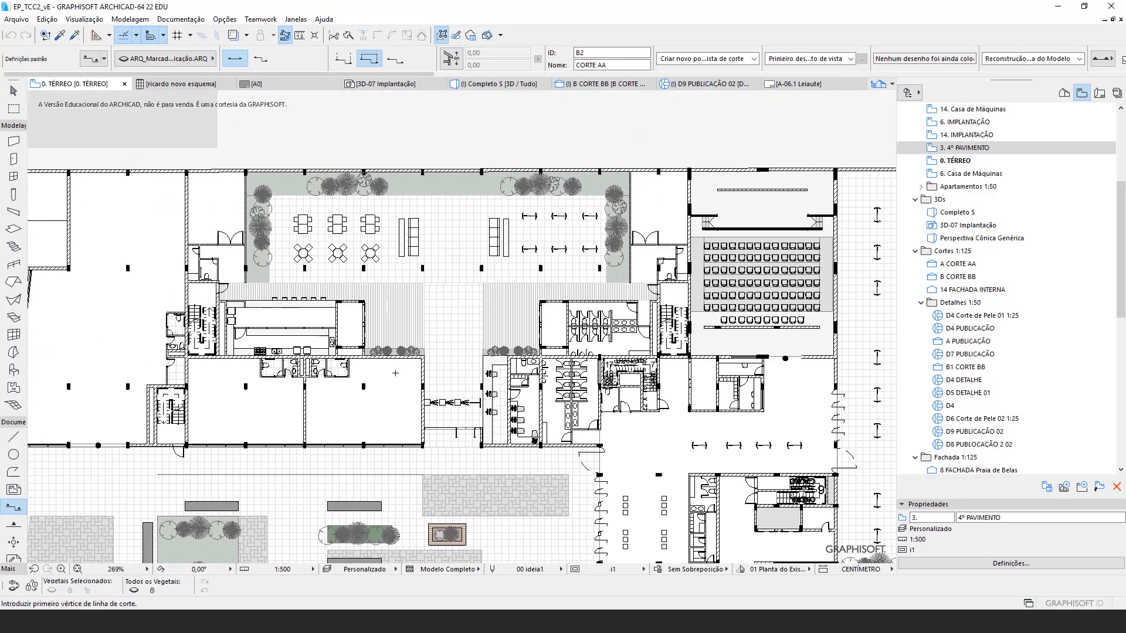
scroll(399, 401, "down", 3)
left_click(397, 458)
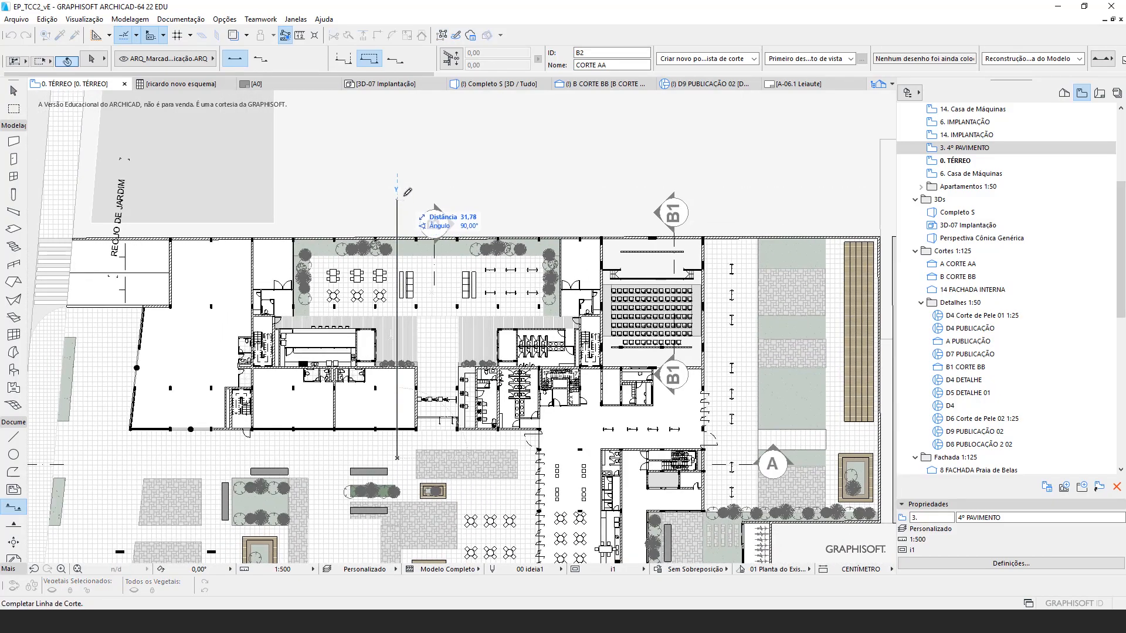
left_click(420, 216)
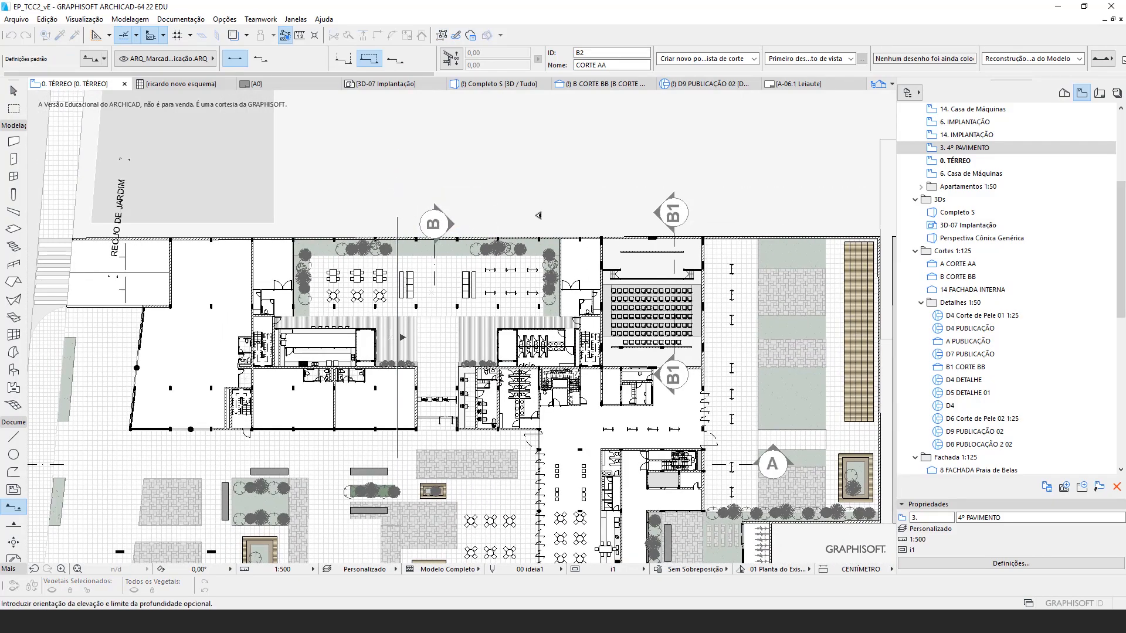
left_click(537, 216)
key("Escape")
Step: Open the new section line's view with the current view settings and look over its floors and facade edge
left_click(398, 218)
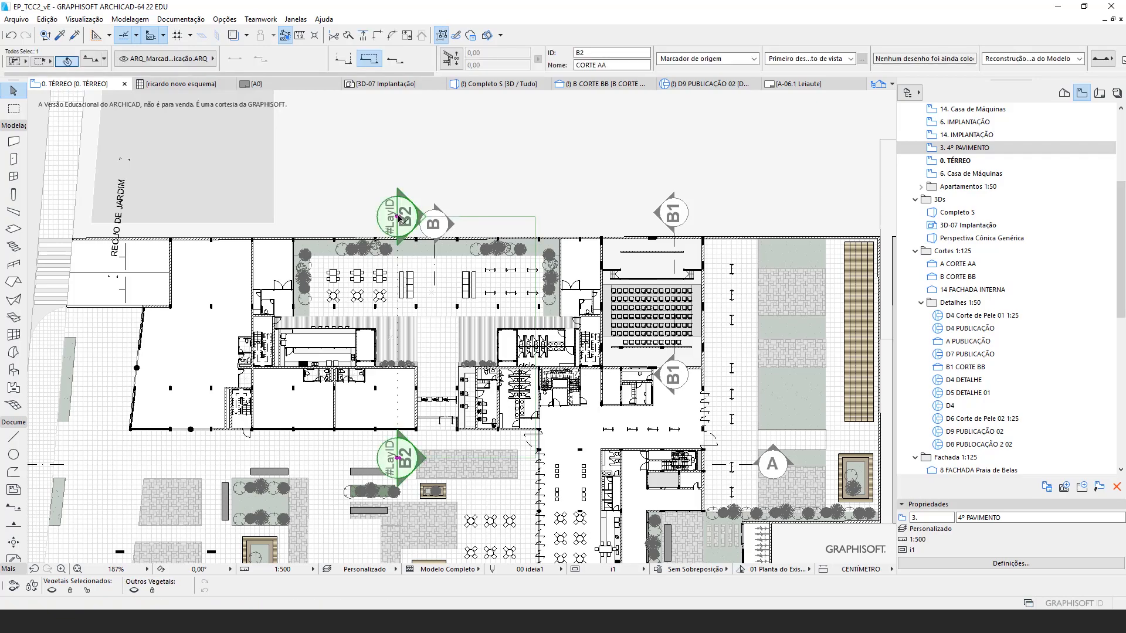
right_click(398, 218)
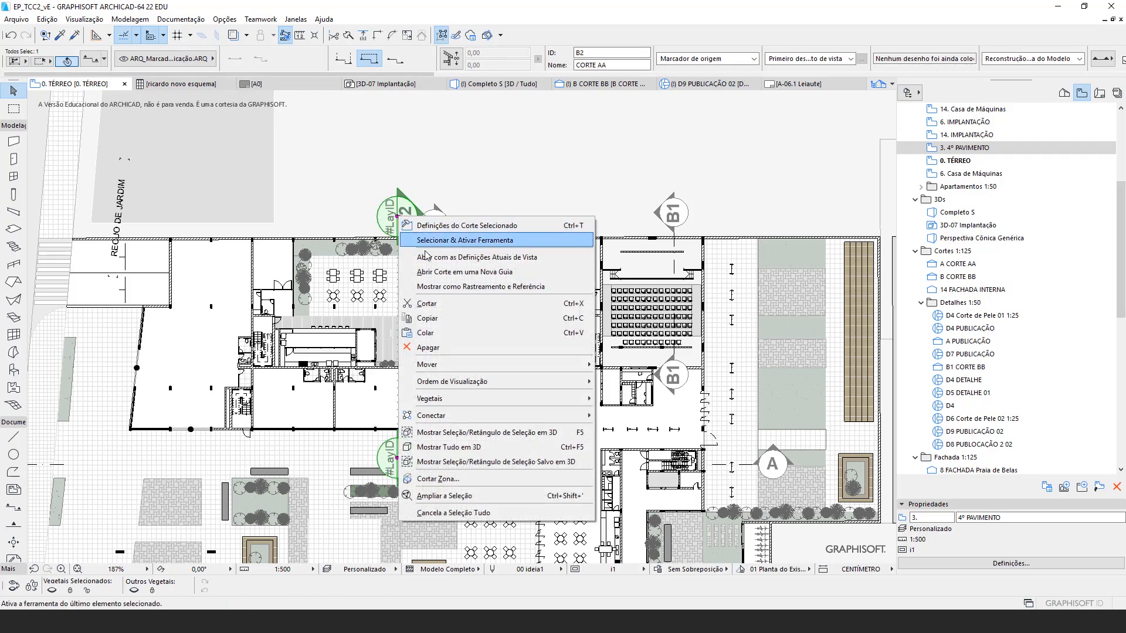
left_click(493, 258)
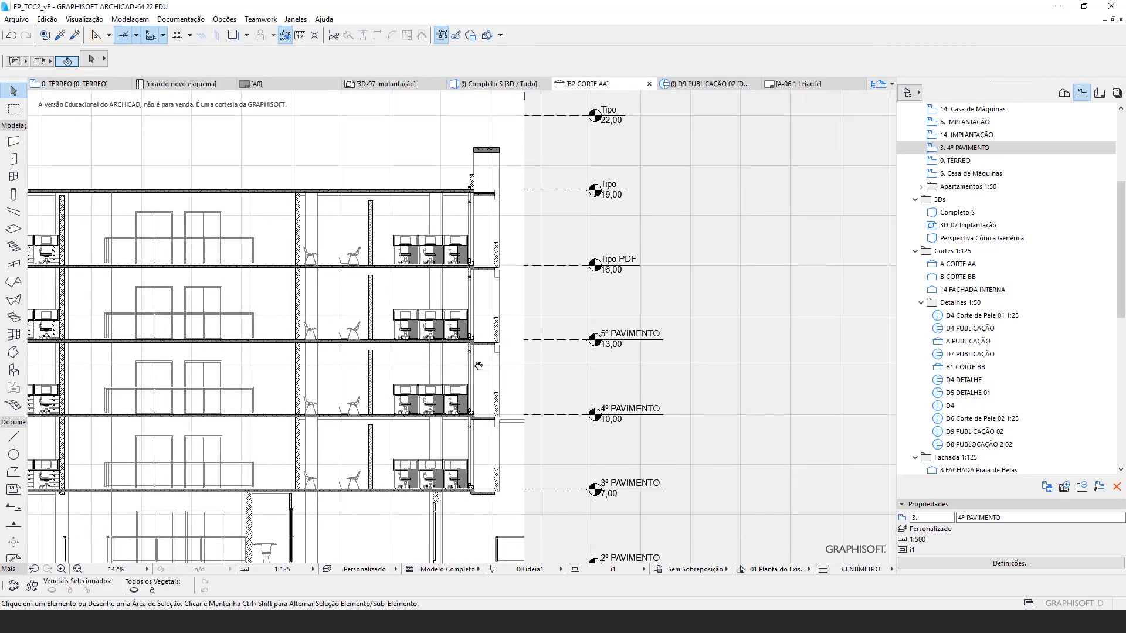
scroll(475, 256, "up", 3)
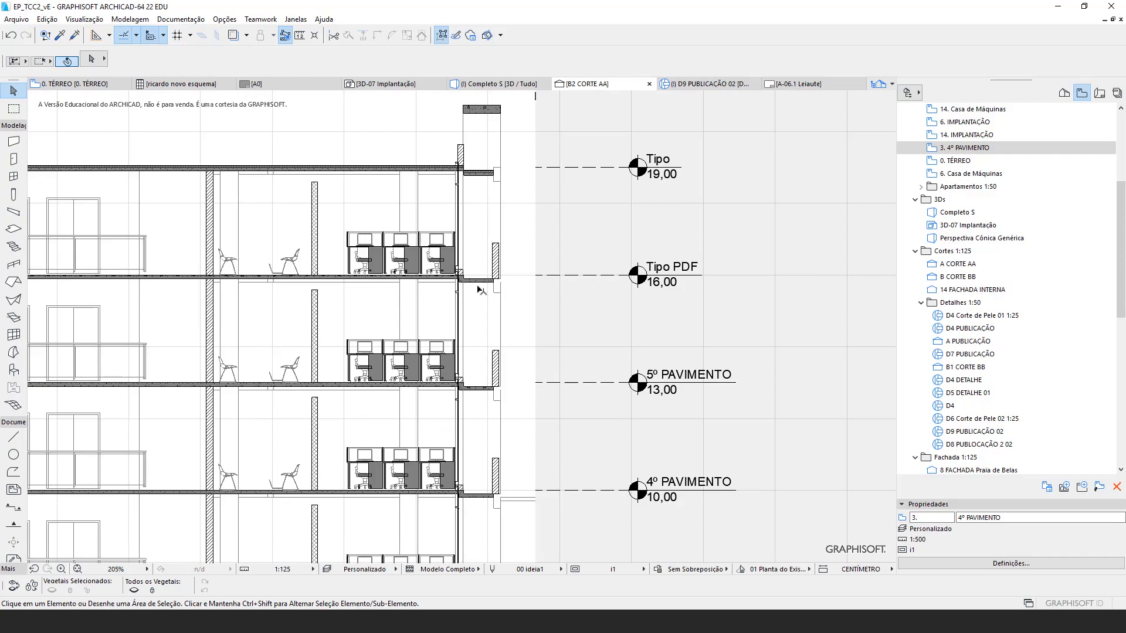
left_click_drag(466, 285, 453, 235)
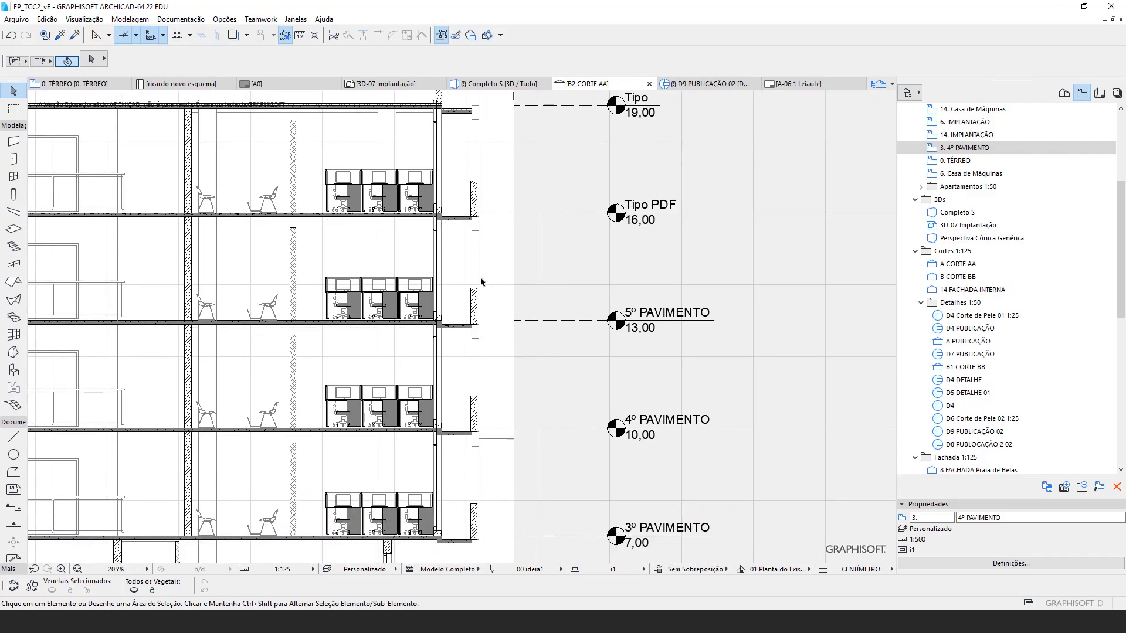
scroll(482, 284, "down", 3)
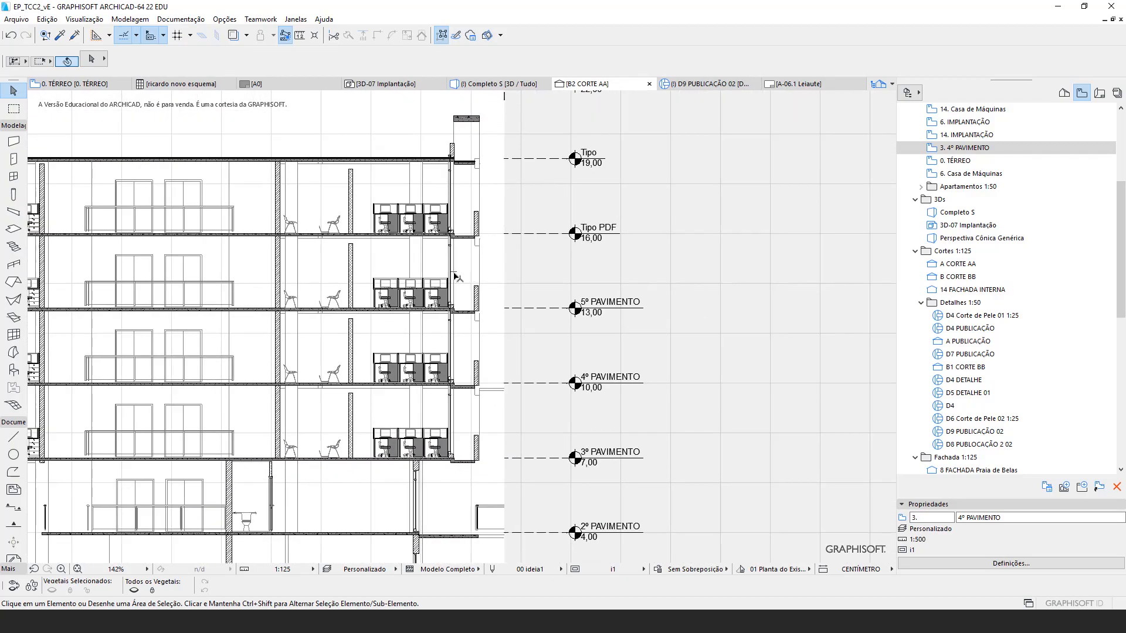
left_click_drag(457, 277, 478, 299)
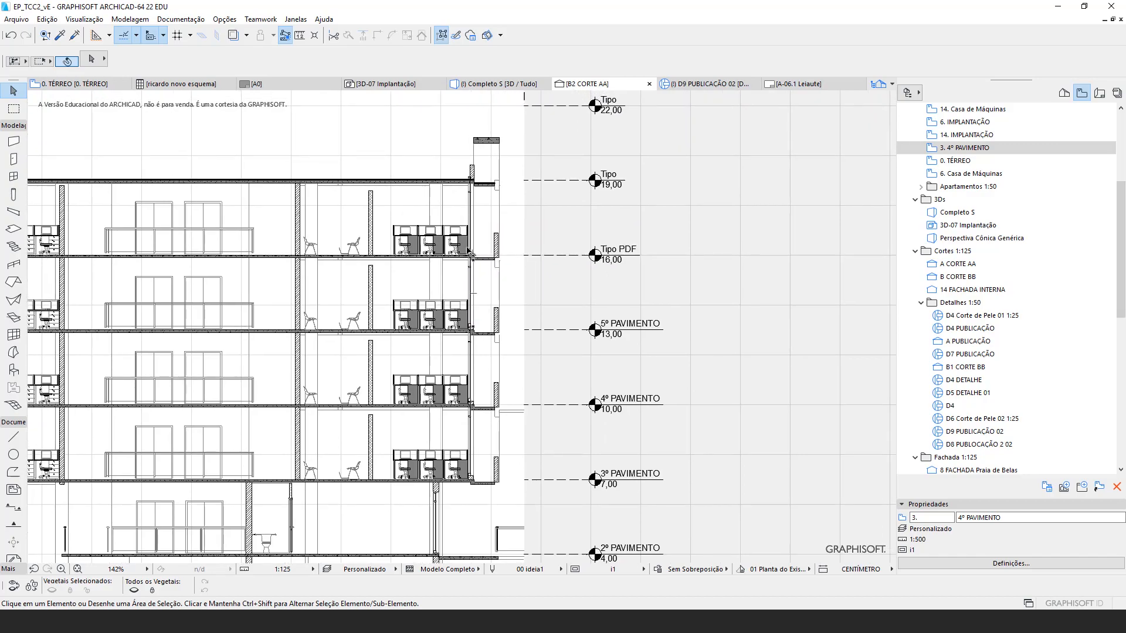
Step: Open the saved B CORTE BB view from the 1:125 sections and bring the multi-storey block into focus
scroll(997, 194, "up", 1)
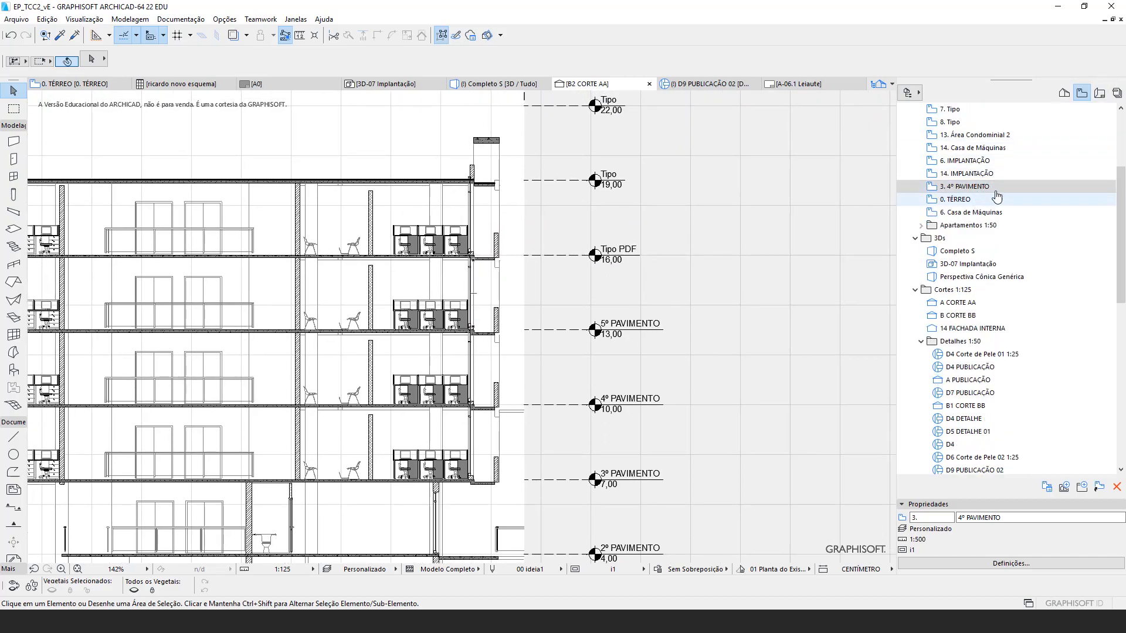
left_click(984, 305)
left_click(996, 318)
double_click(985, 319)
left_click_drag(526, 323, 503, 249)
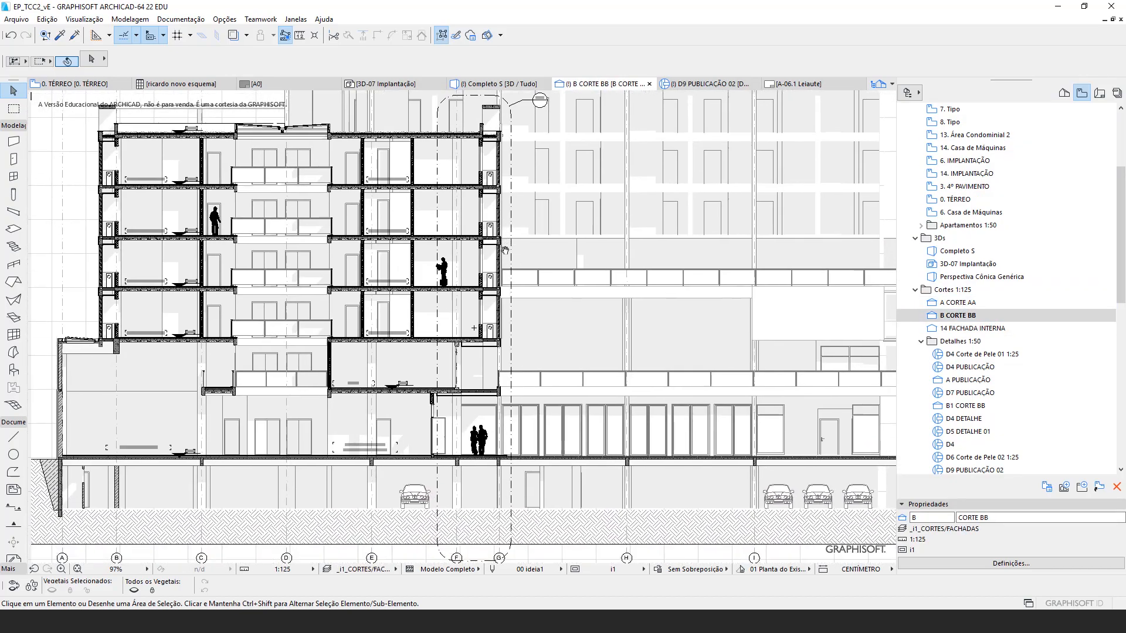
Step: Examine the green roof slab and facade edge up close in section BB, selecting the slab and its concrete fill
scroll(432, 179, "up", 10)
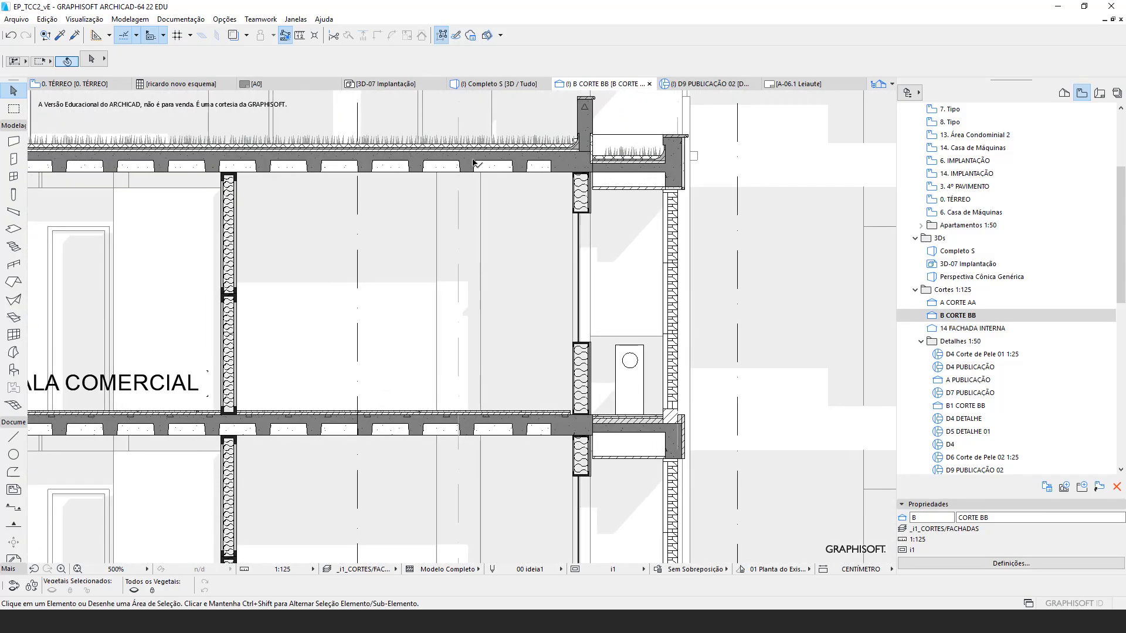
left_click(475, 163)
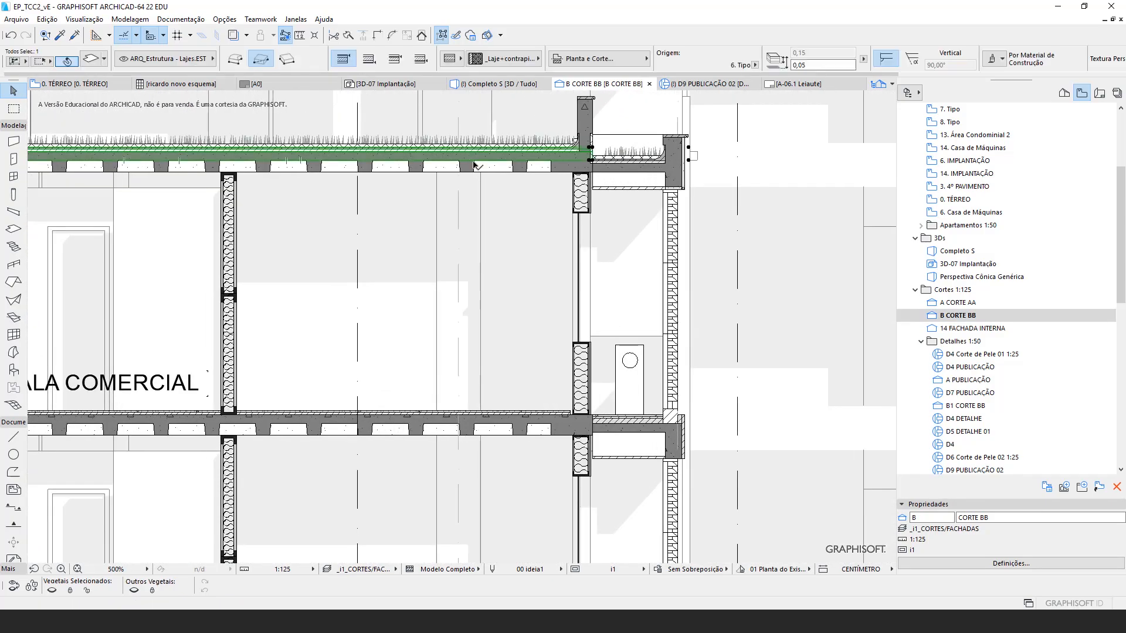
scroll(535, 188, "up", 1)
left_click_drag(611, 183, 583, 197)
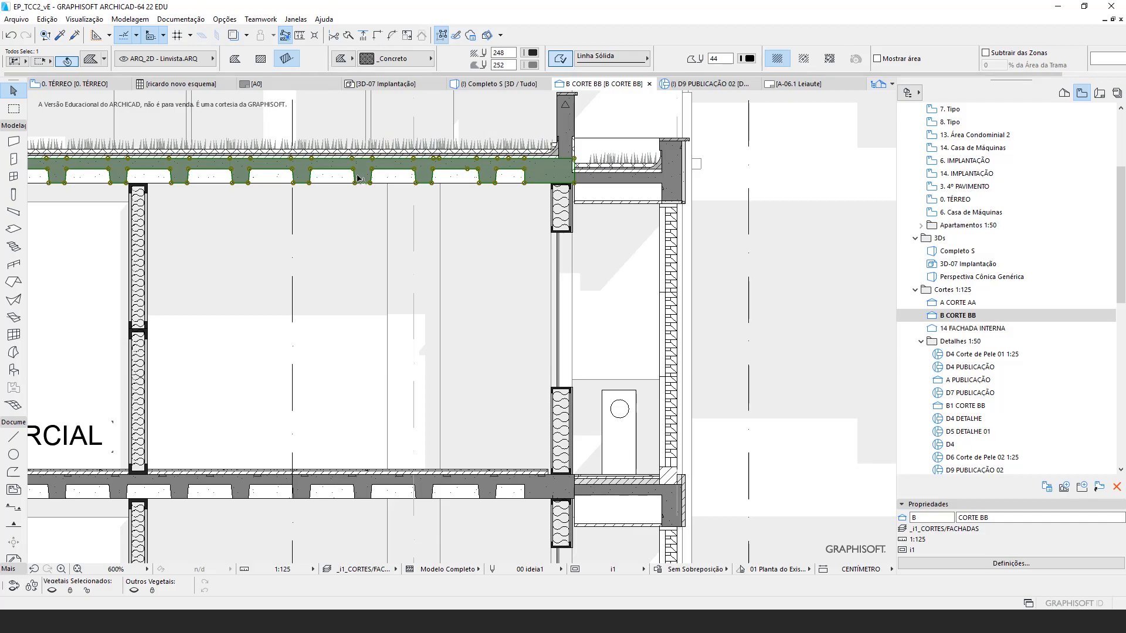
scroll(540, 171, "down", 3)
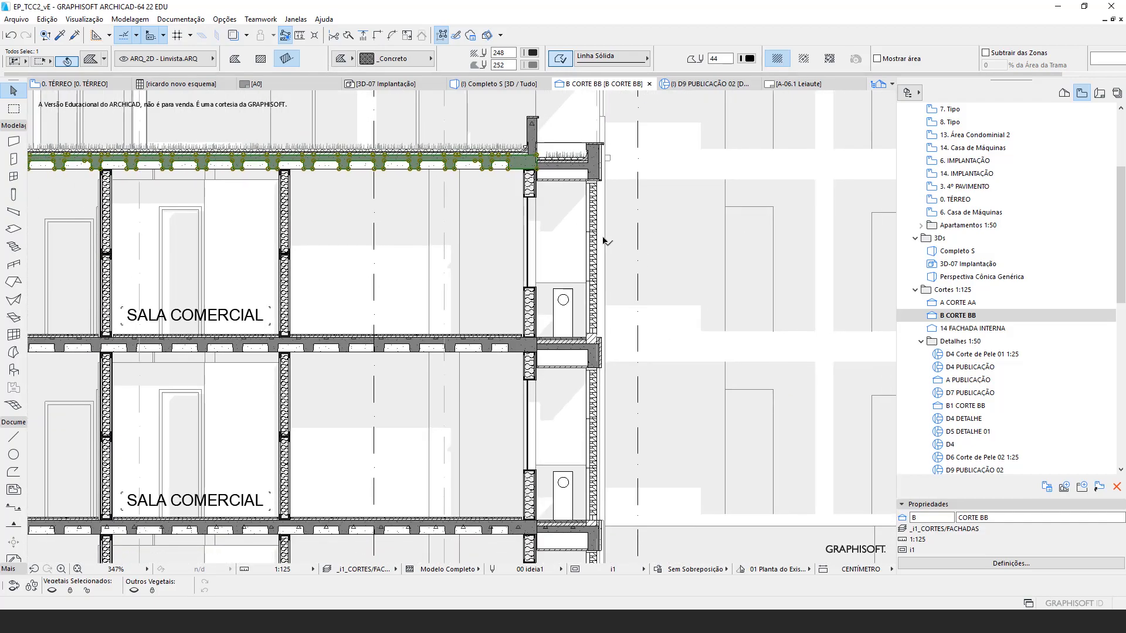
scroll(551, 204, "down", 5)
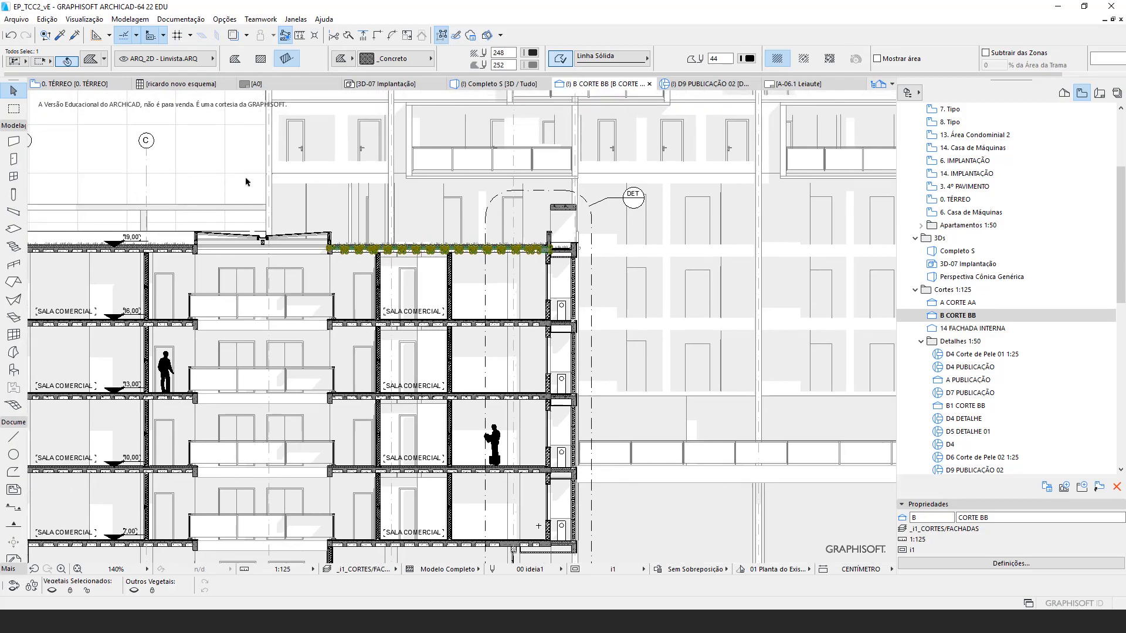
left_click(243, 175)
left_click_drag(328, 300, 279, 211)
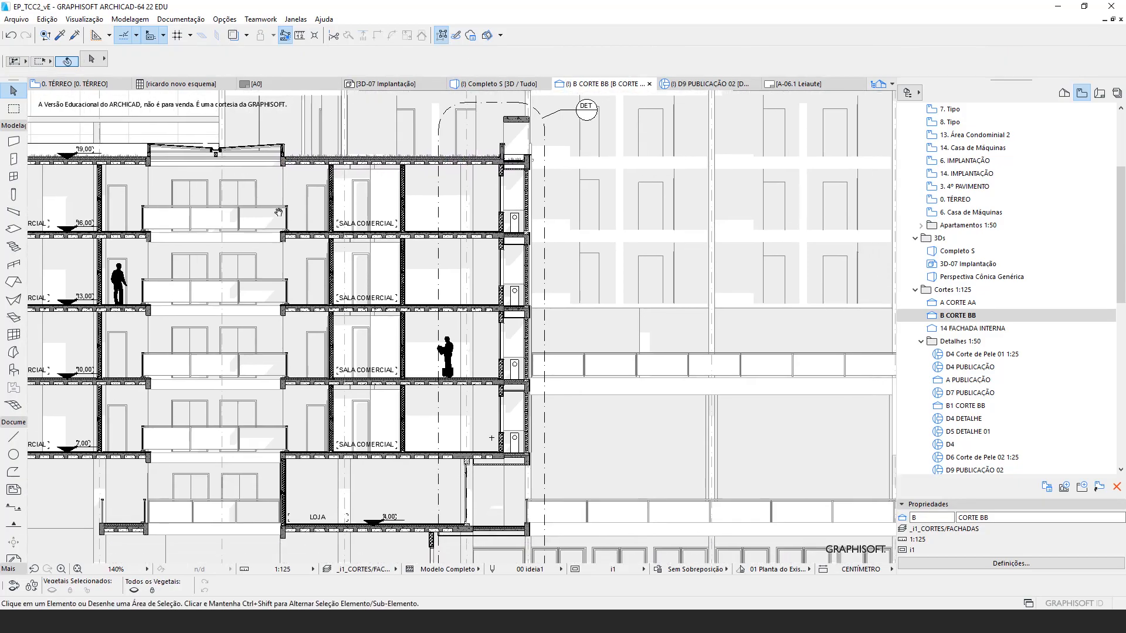
Step: Select the existing detail boundary around the block's facade strip to check its extent, and clear the selection
scroll(477, 352, "down", 1)
left_click_drag(568, 379, 554, 373)
scroll(536, 329, "down", 1)
left_click_drag(532, 288, 513, 273)
left_click(504, 185)
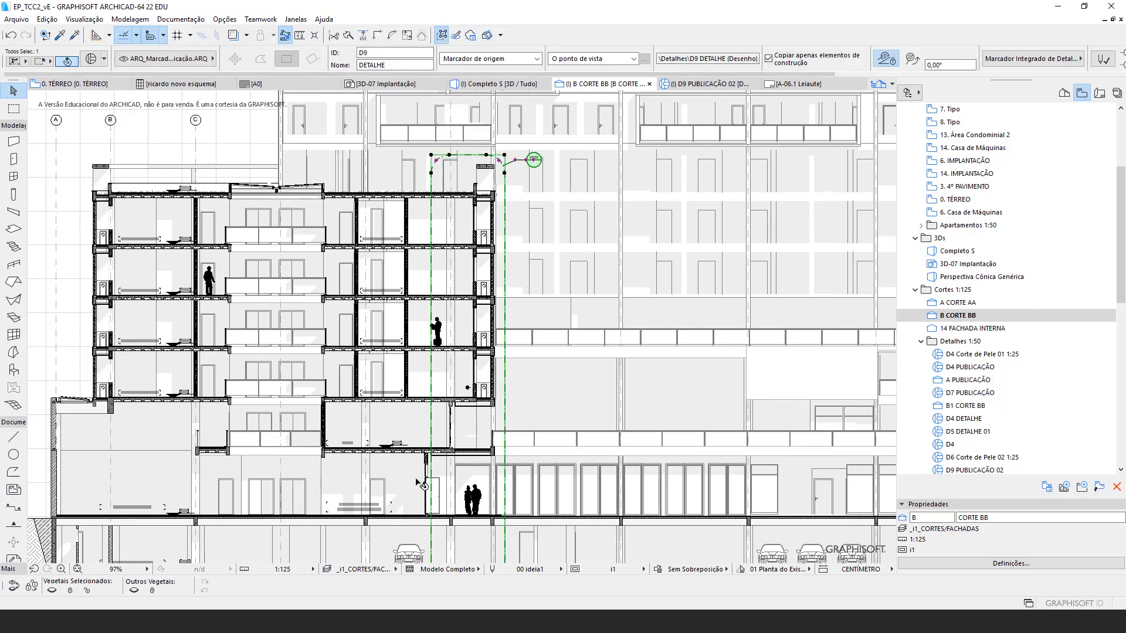
left_click_drag(501, 470, 481, 460)
left_click(213, 138)
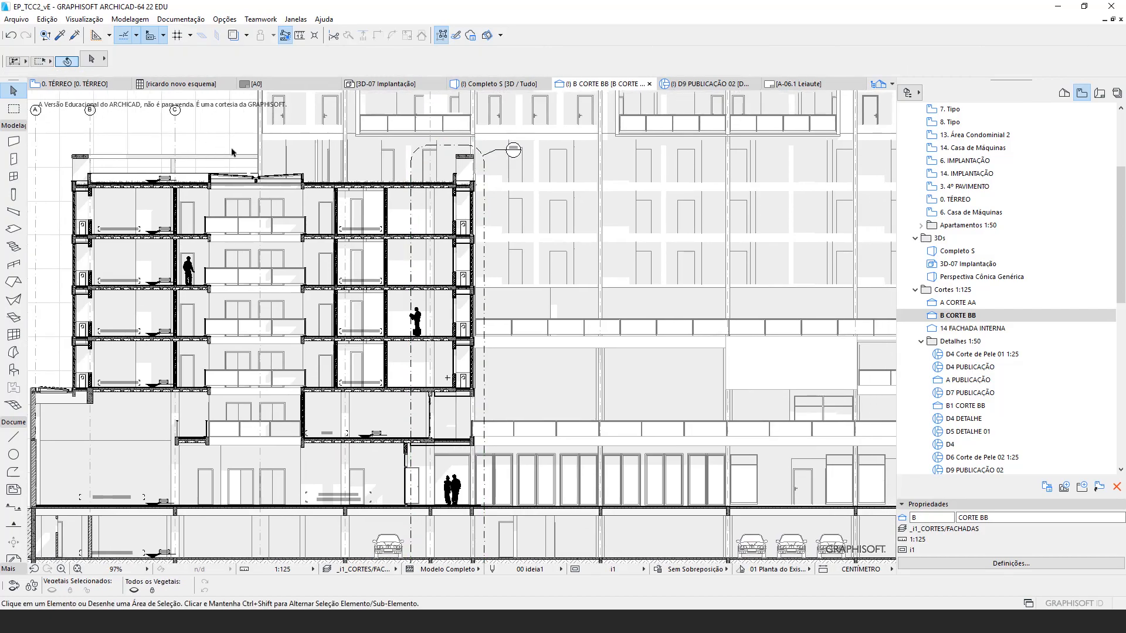
Step: Create a rectangular detail over the existing facade-strip boundary, from above the roof to below the axis markers, placing its marker beside the upper floors
scroll(13, 544, "down", 2)
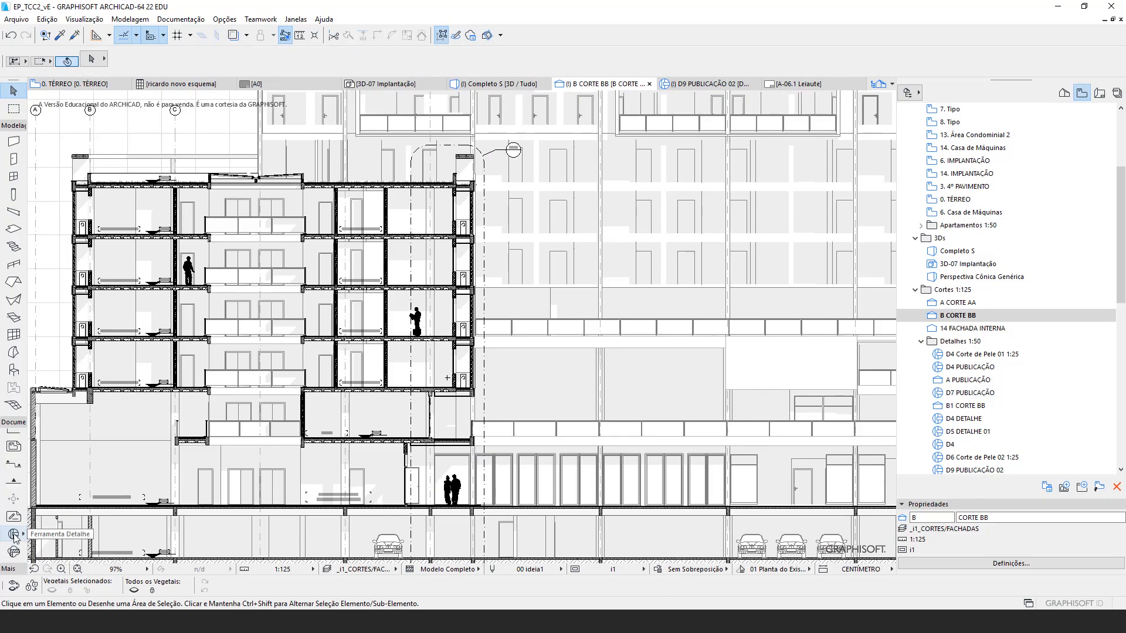
left_click(21, 534)
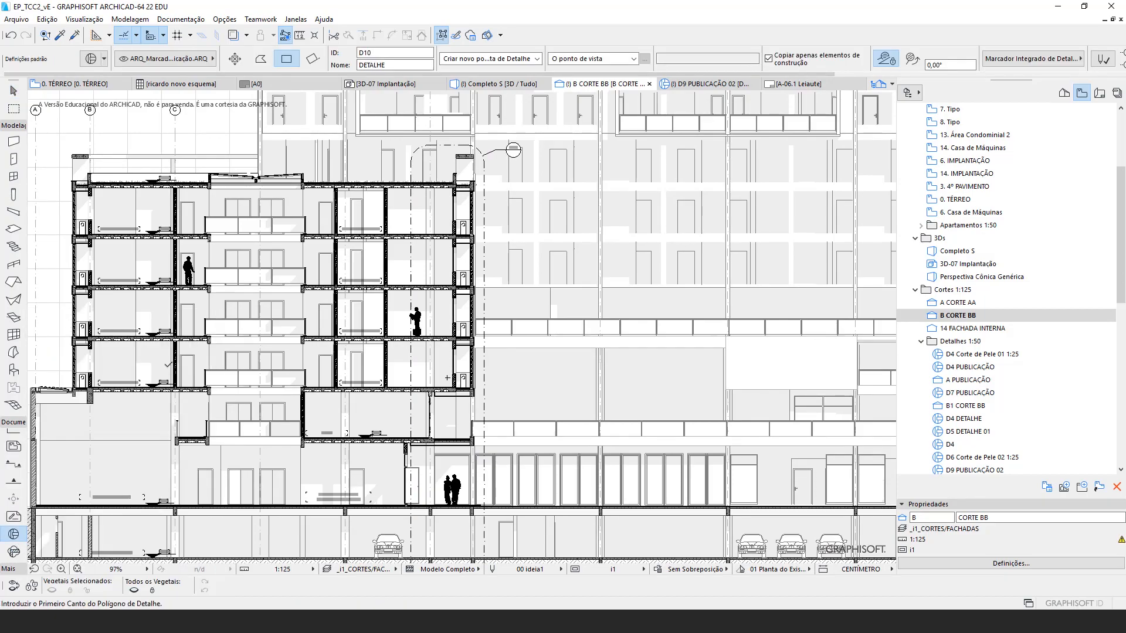
left_click(408, 144)
scroll(479, 518, "down", 1)
left_click_drag(479, 518, 449, 429)
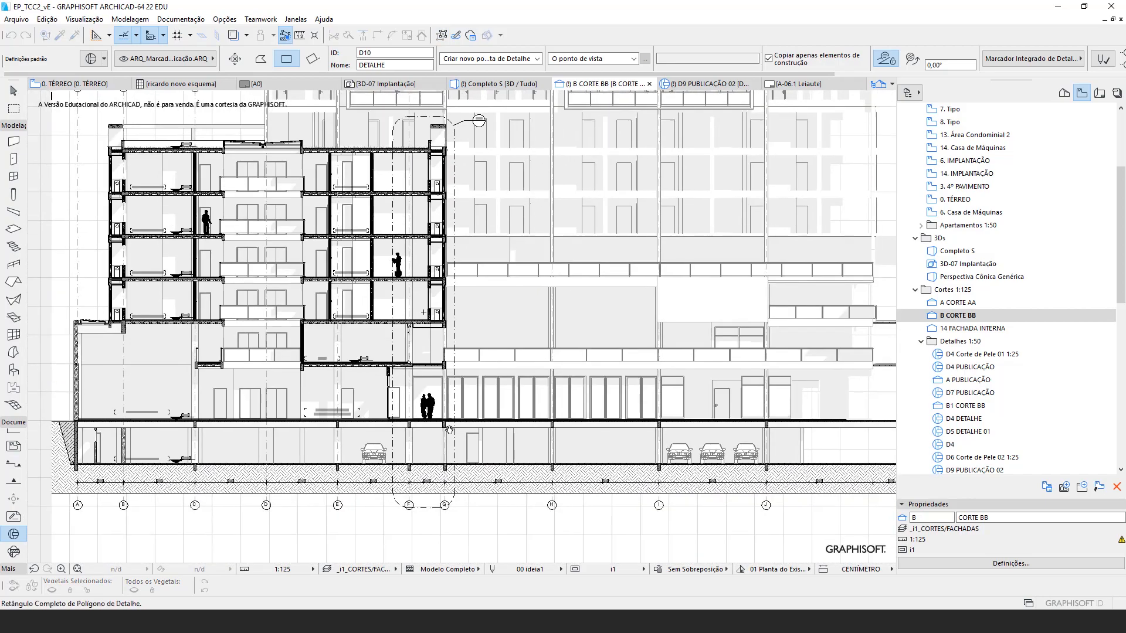
left_click(456, 507)
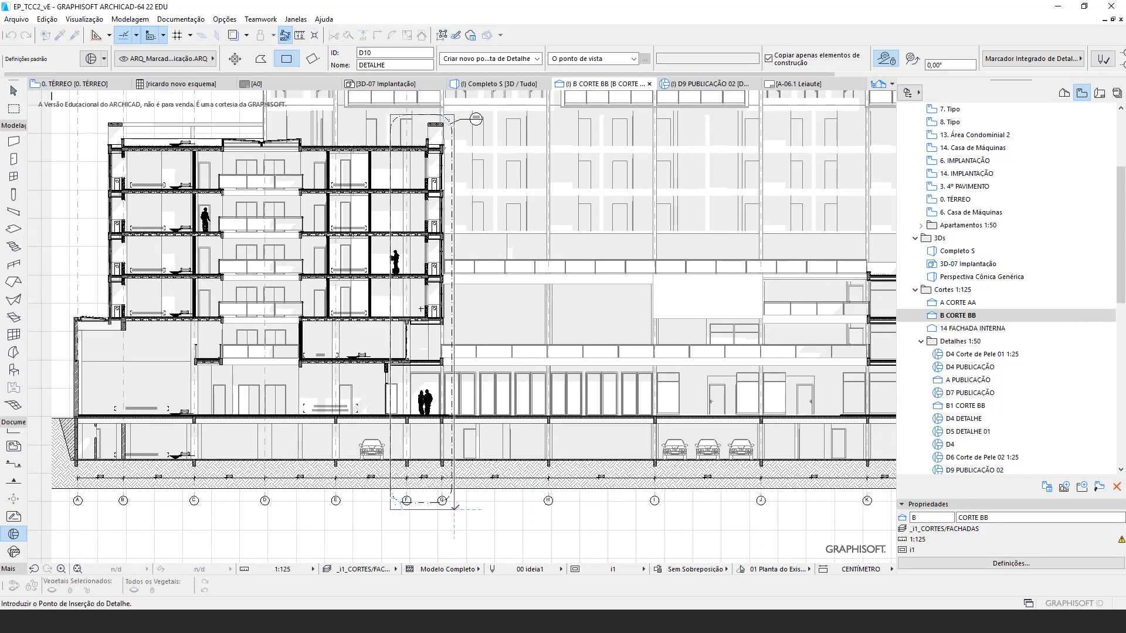
left_click_drag(487, 377, 492, 406)
scroll(493, 311, "down", 1)
left_click(498, 212)
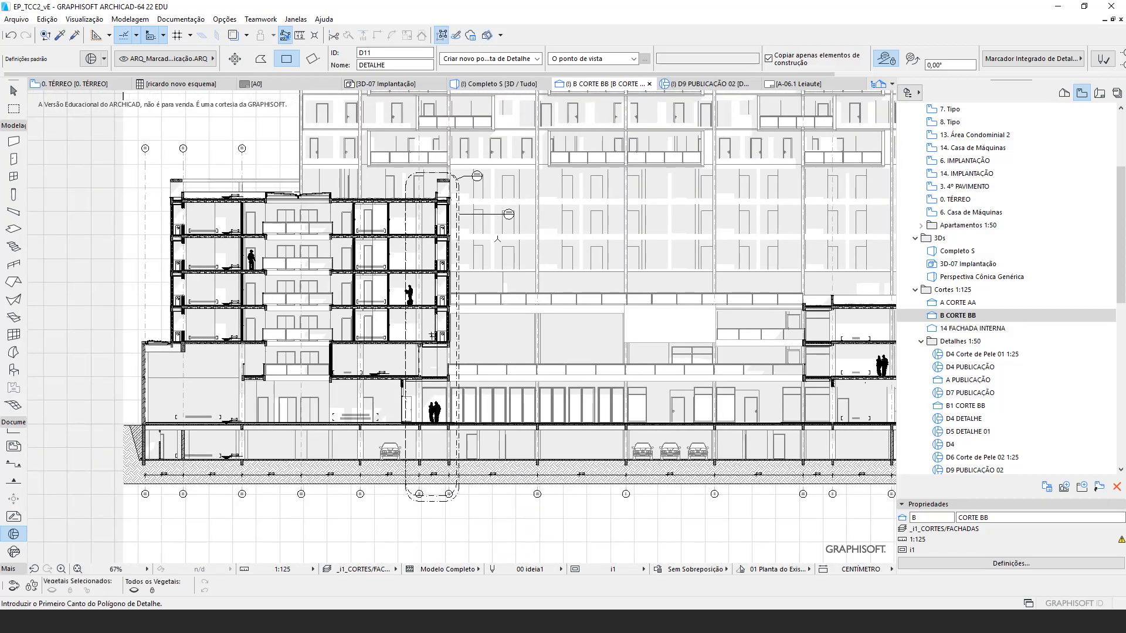
Step: Select the new detail's marker and open its drawing with the current view settings
scroll(477, 206, "up", 2)
scroll(504, 229, "up", 3)
key("Escape")
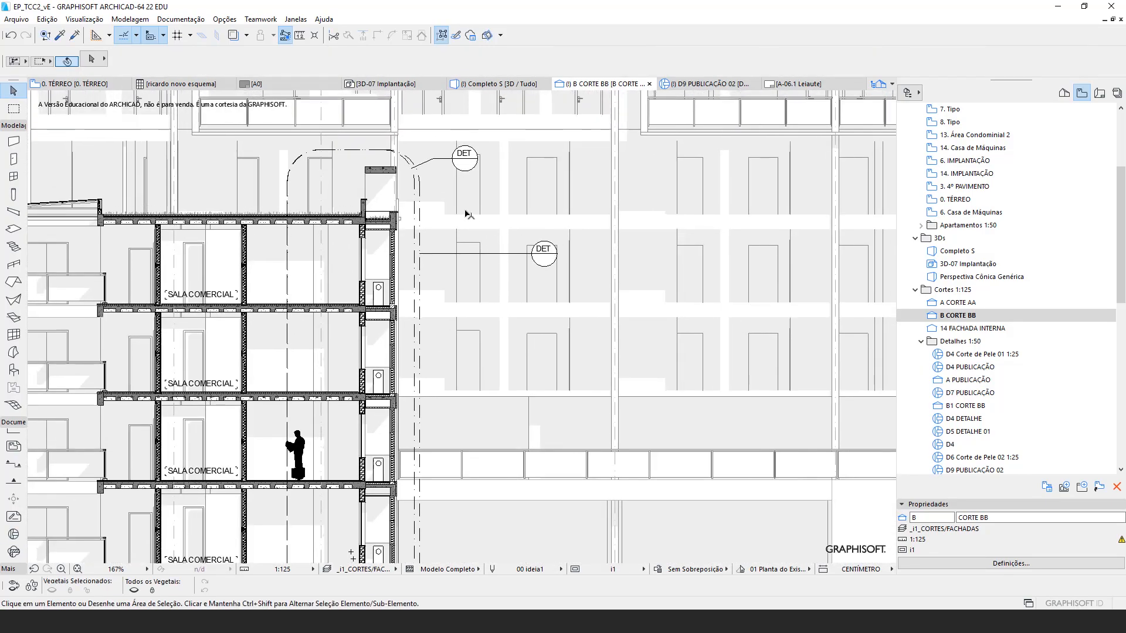
left_click(532, 258)
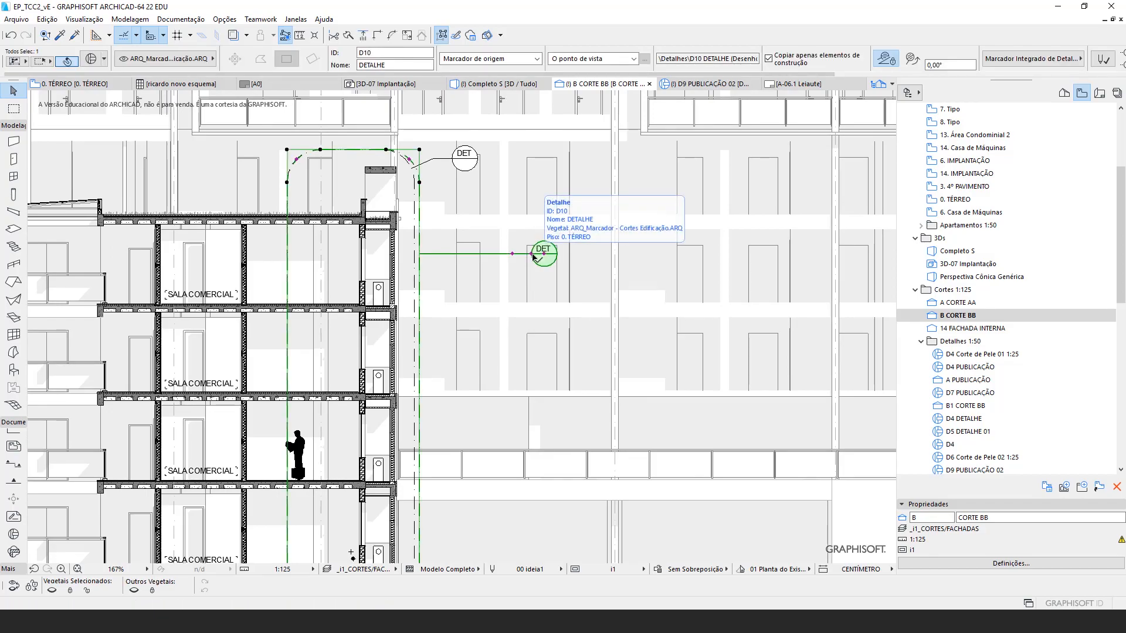
right_click(535, 257)
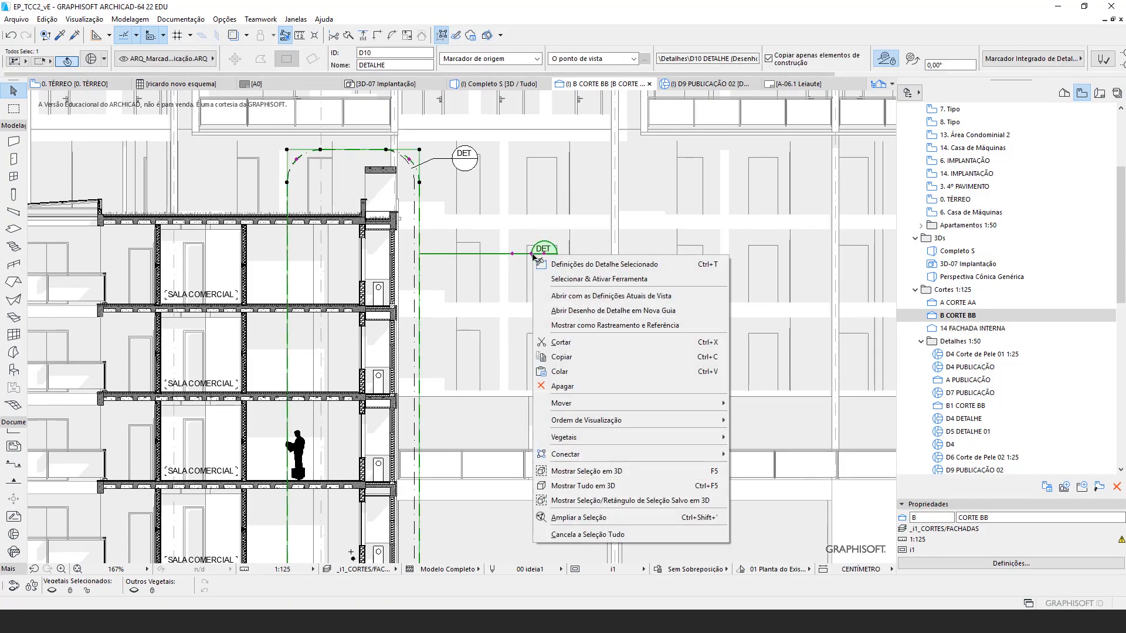
left_click(623, 302)
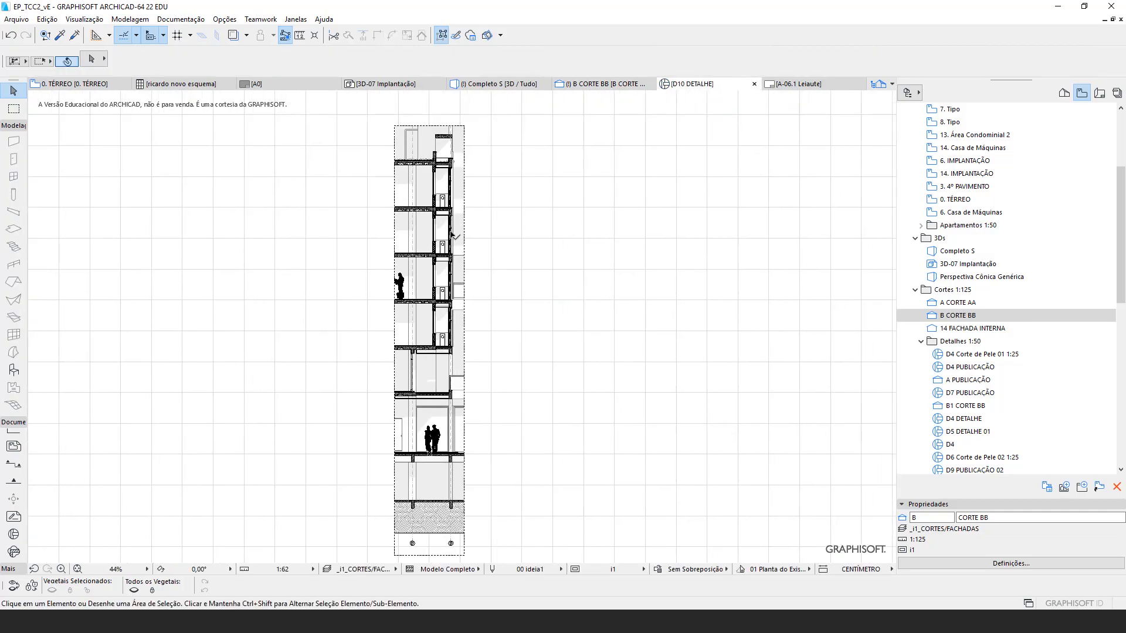
Step: Inspect the roof edge in the detail drawing and select the 50 % fill of the opening above the green roof
left_click_drag(475, 171, 474, 192)
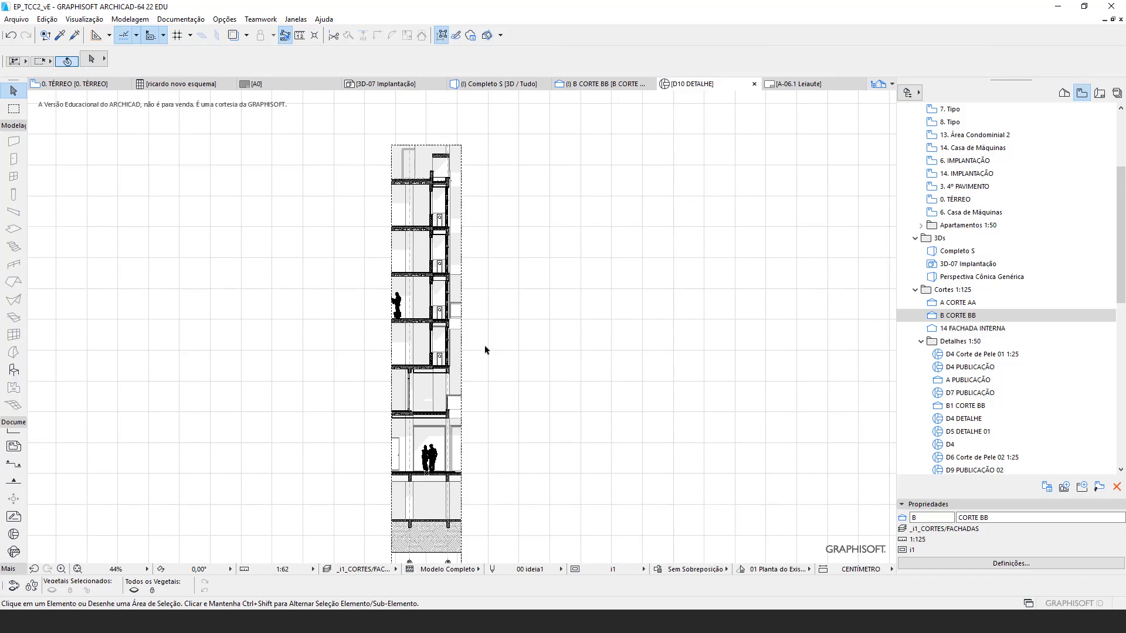
scroll(396, 154, "up", 10)
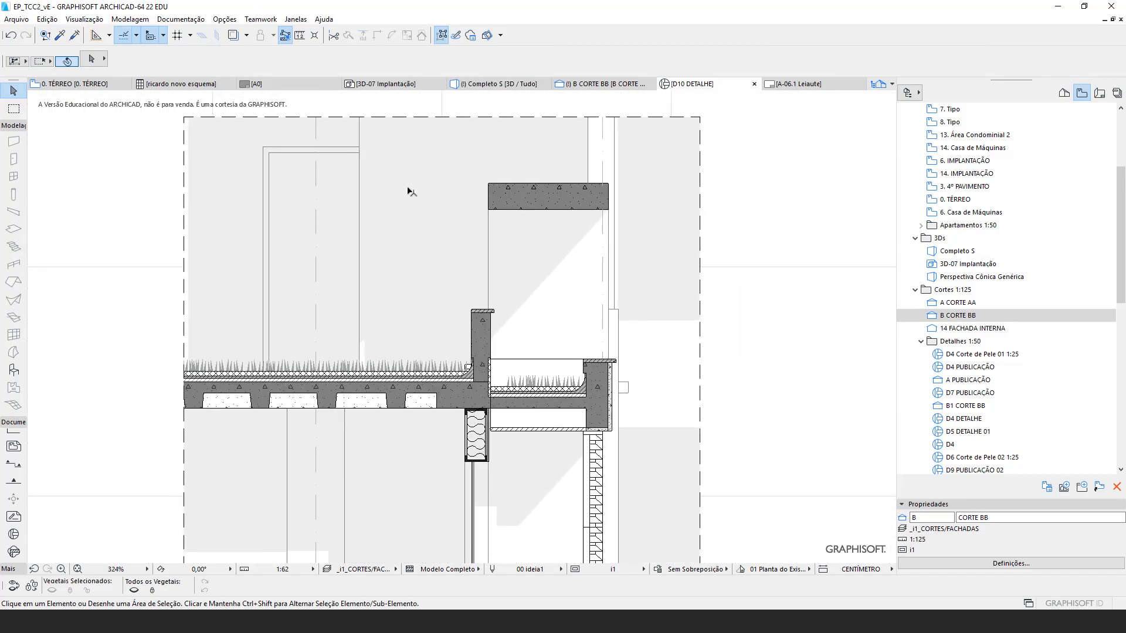
left_click(403, 185)
scroll(389, 170, "down", 1)
left_click(347, 149)
left_click(335, 190)
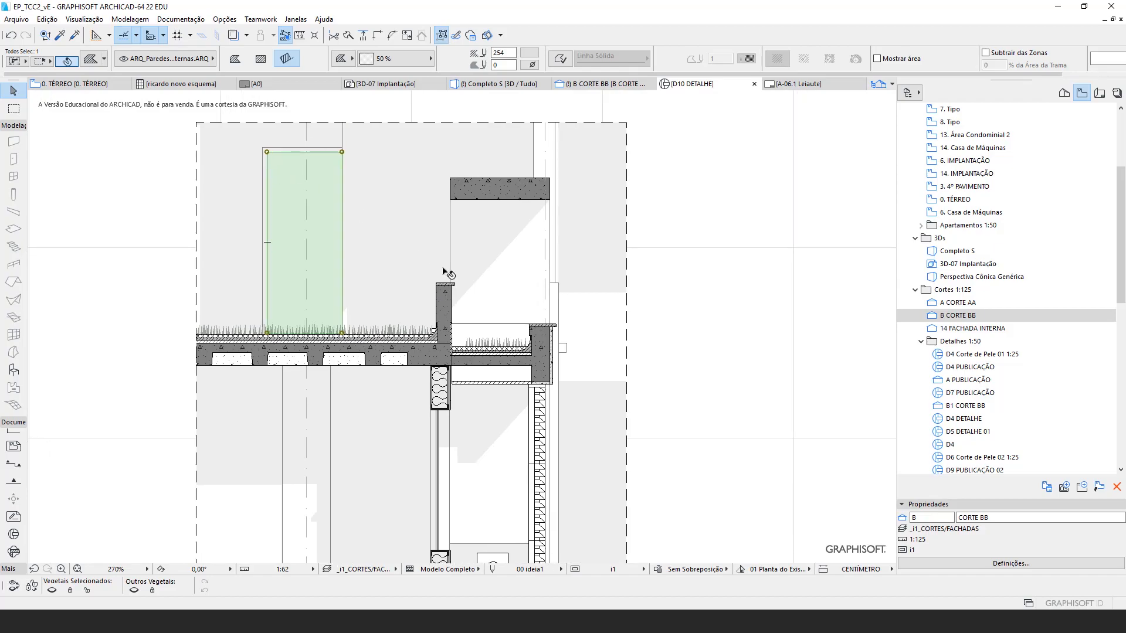
Step: Select the grey fills beside the parapet, inside the top floor and in the facade gap to examine how they are divided
left_click(402, 218)
left_click_drag(353, 429, 338, 311)
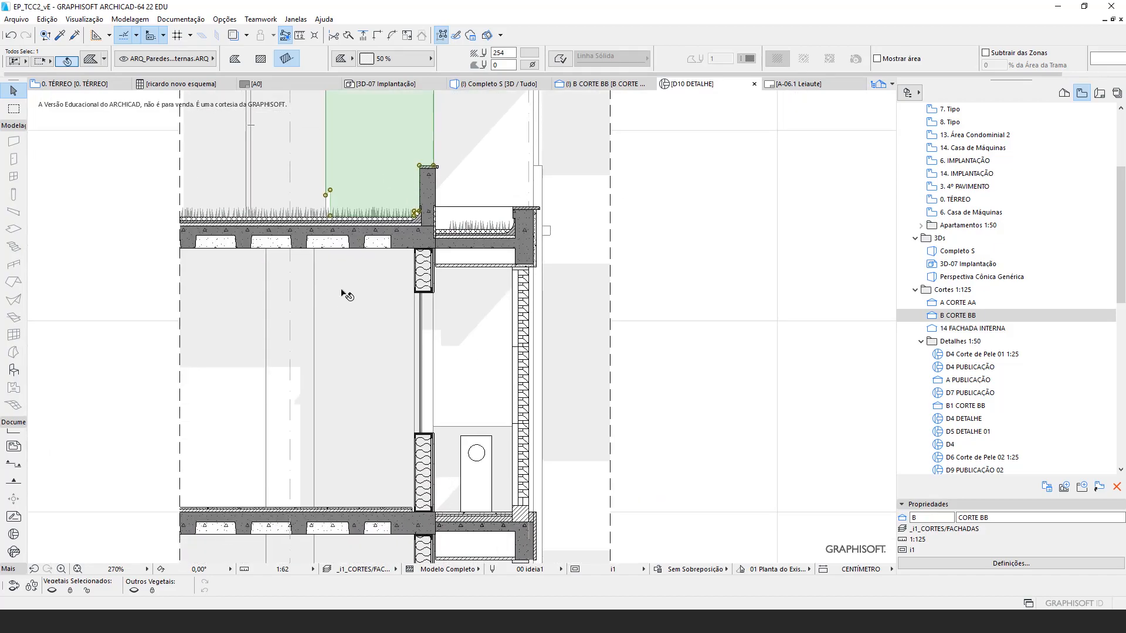
left_click(353, 289)
scroll(297, 307, "down", 2)
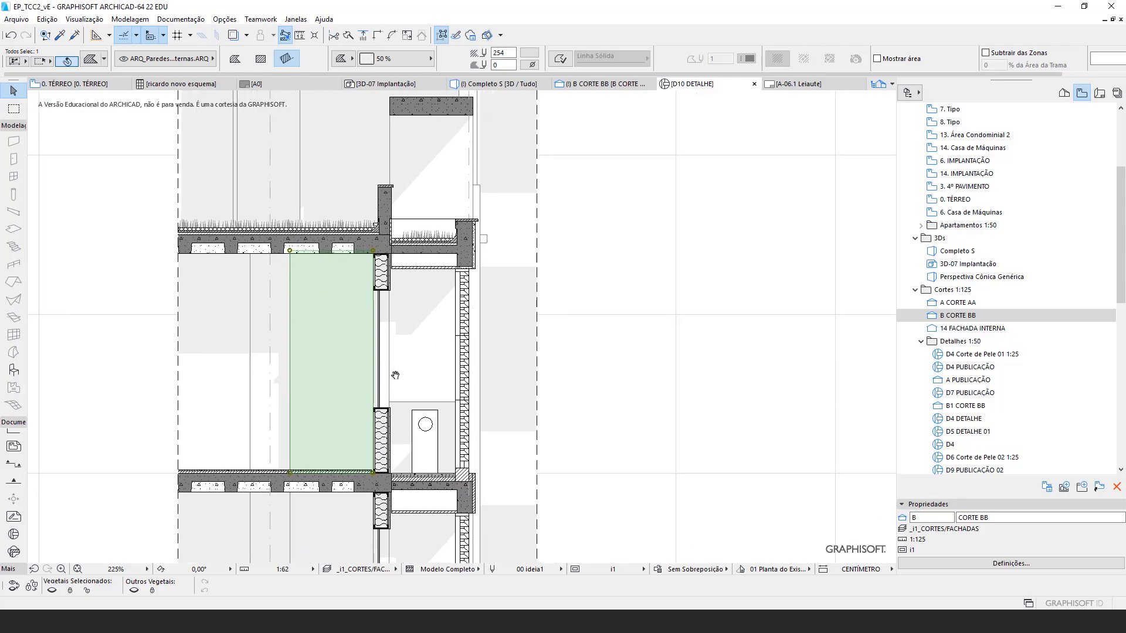
left_click(431, 301)
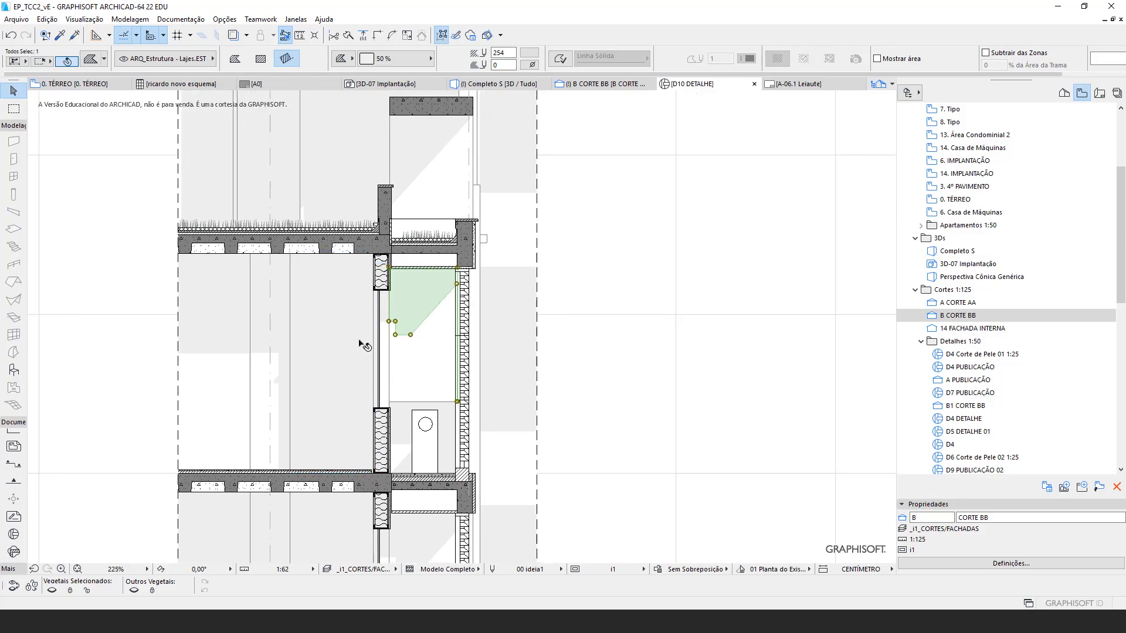
scroll(363, 346, "down", 3)
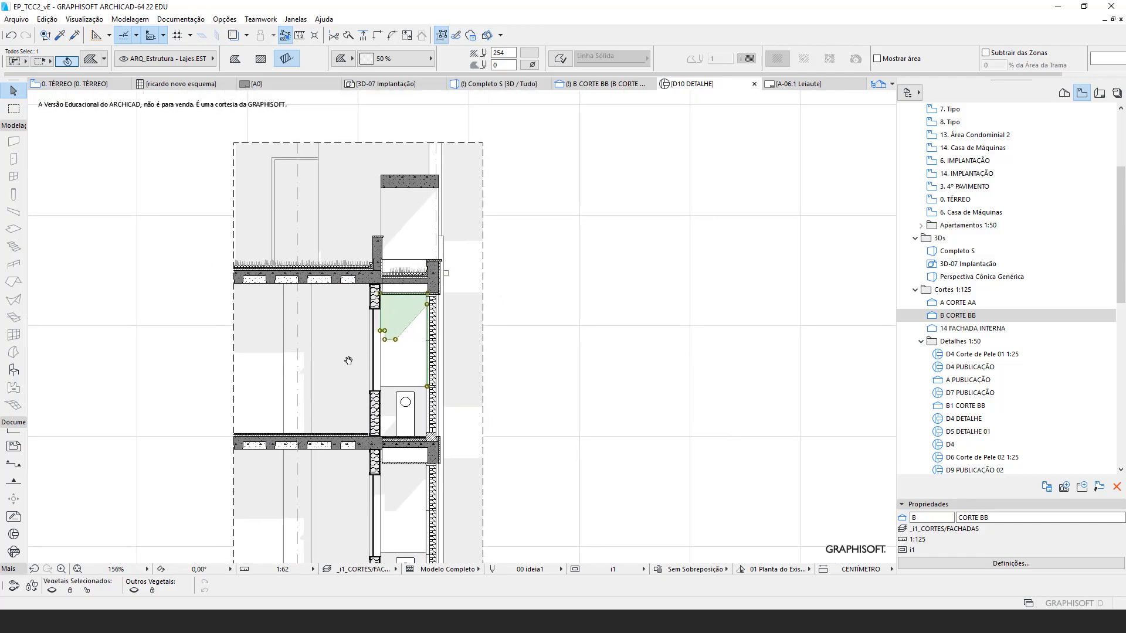
Step: Delete the grey background fills above the green roof and outside the facade, and undo the removal of the dashed boundary
left_click(361, 298)
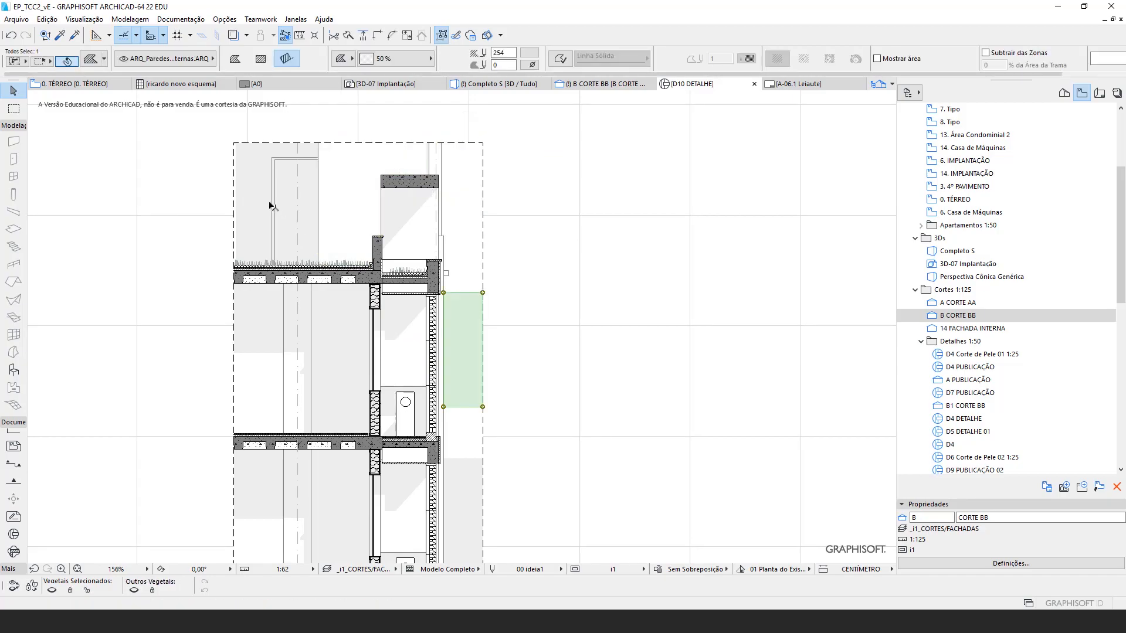
key("Escape")
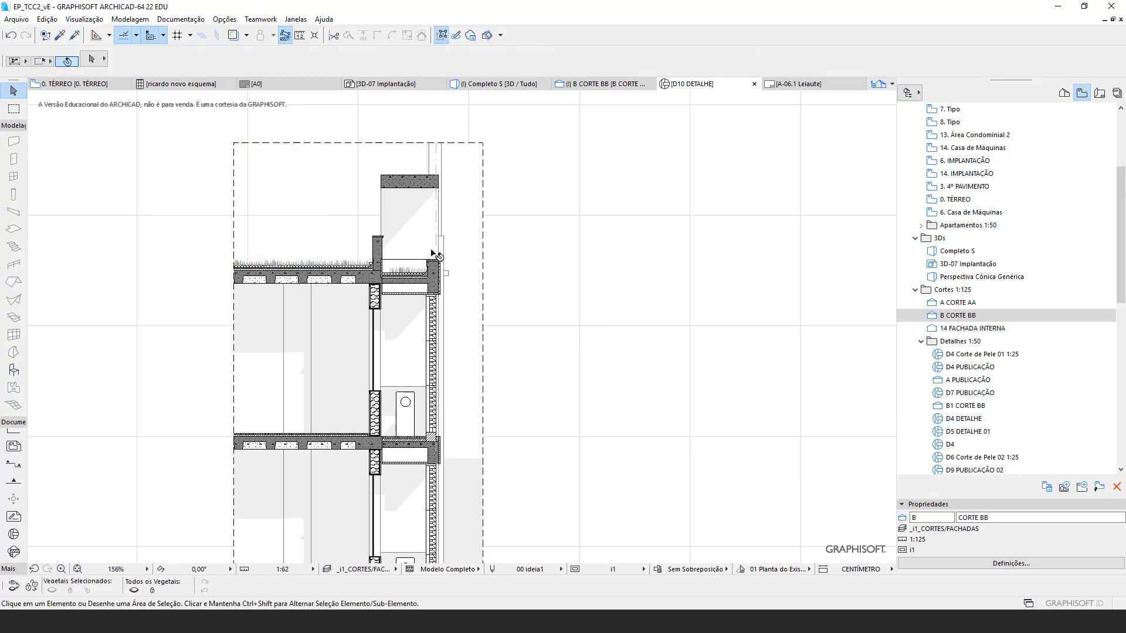
scroll(414, 181, "down", 2)
scroll(413, 181, "down", 10)
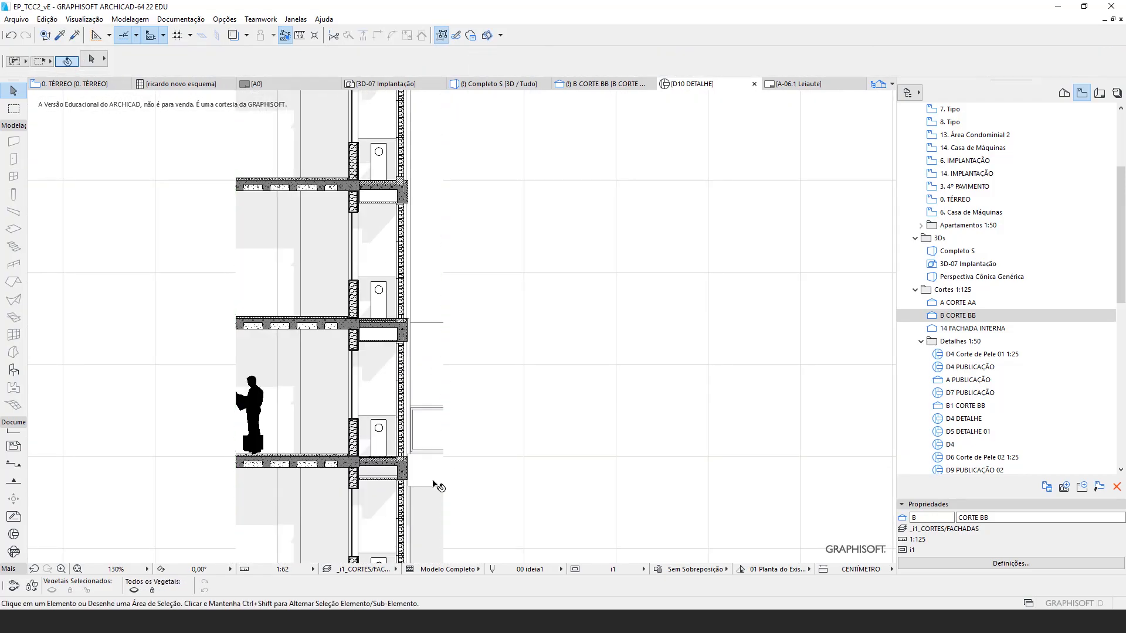
key("ctrl+z")
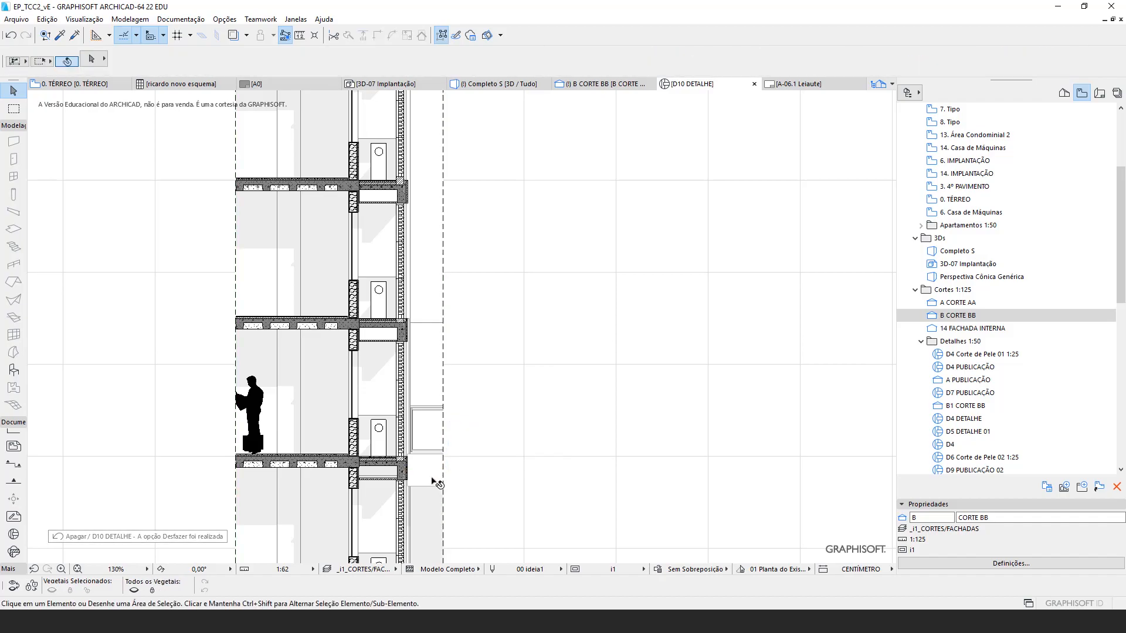
Step: Delete the human figure on the upper floor and a further unwanted element lower in the facade strip
scroll(253, 240, "up", 3)
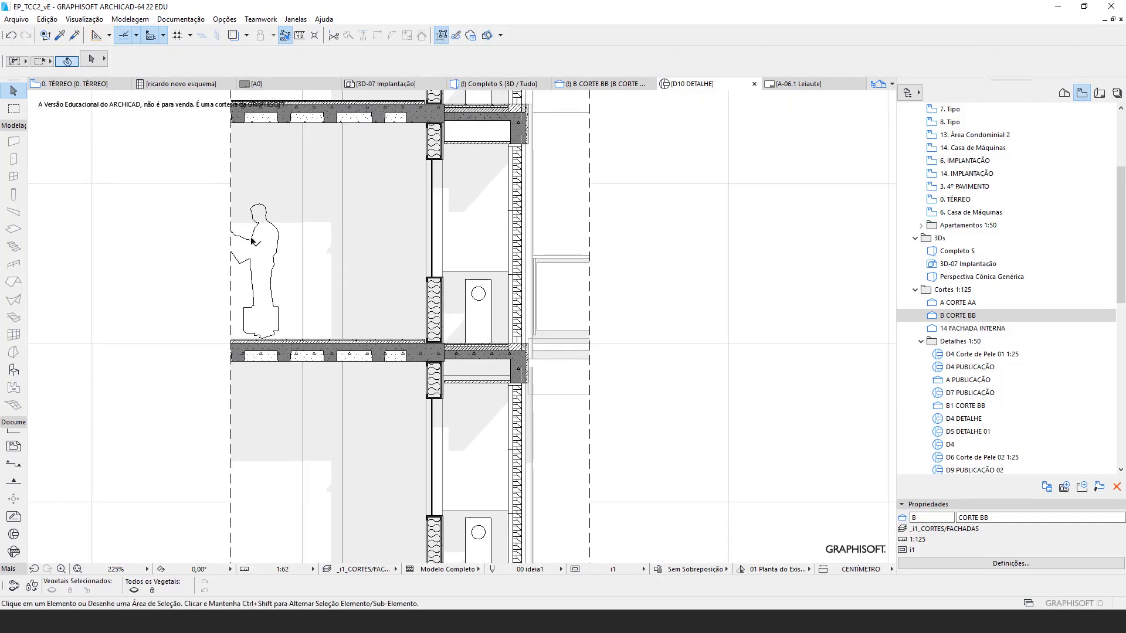
left_click_drag(196, 189, 295, 339)
key("Delete")
scroll(352, 293, "down", 10)
scroll(387, 320, "up", 1)
left_click_drag(365, 523, 390, 438)
scroll(411, 457, "up", 3)
left_click_drag(381, 449, 306, 436)
key("Delete")
Step: Open the D9 PUBLICAÇÃO 02 detail view and examine the whole cleaned-up facade strip
scroll(365, 462, "down", 4)
left_click_drag(361, 306, 380, 324)
scroll(383, 324, "up", 2)
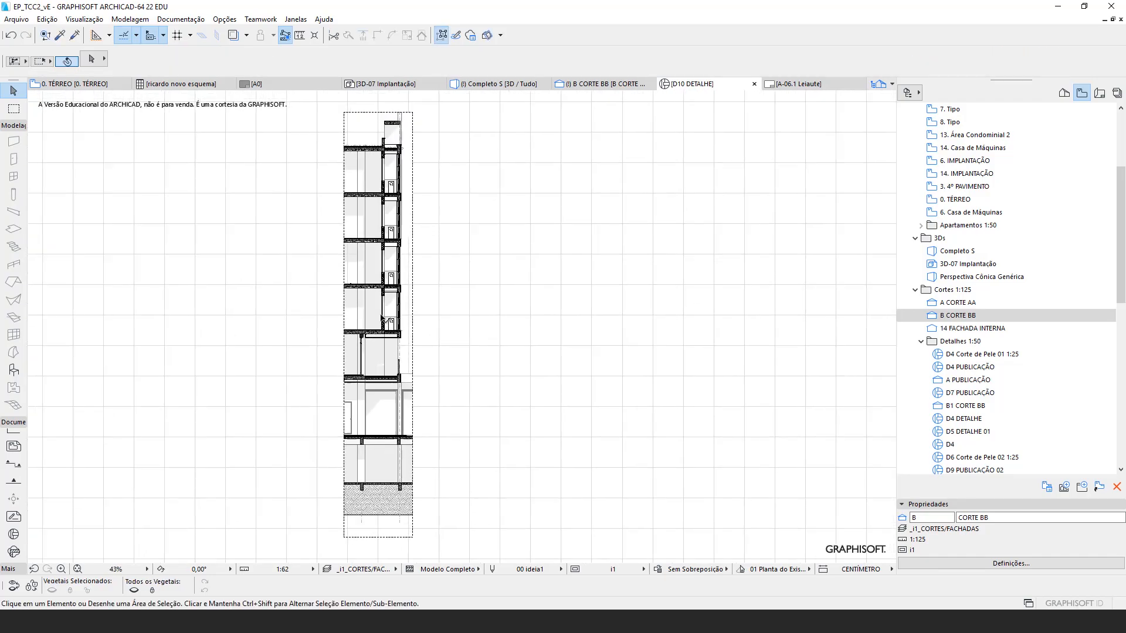
scroll(962, 329, "down", 1)
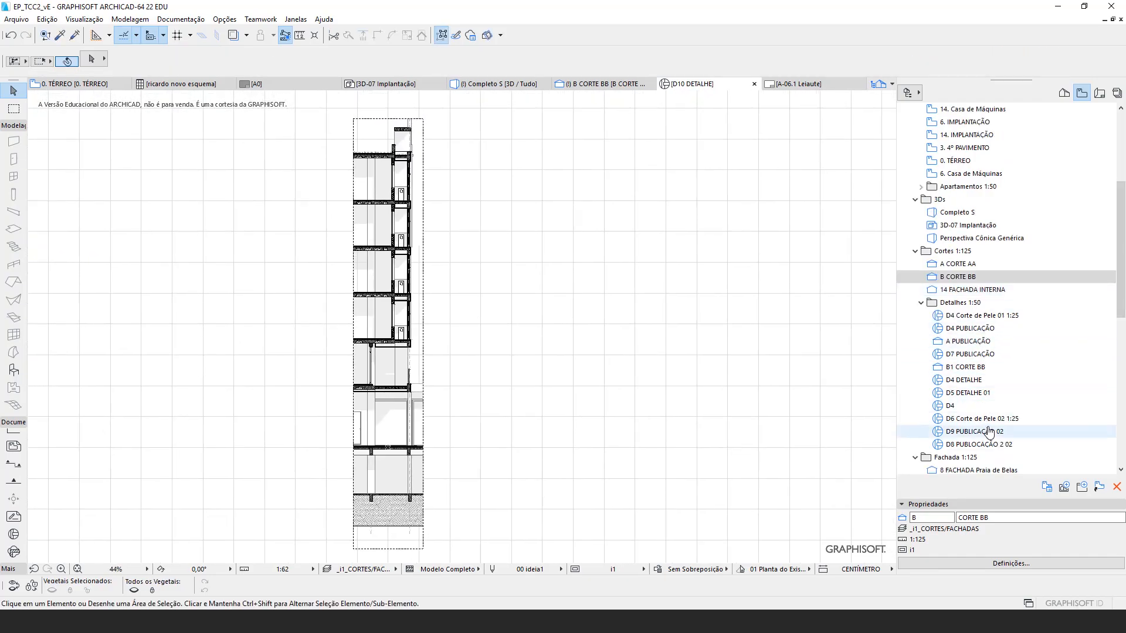
left_click(1021, 433)
double_click(1021, 434)
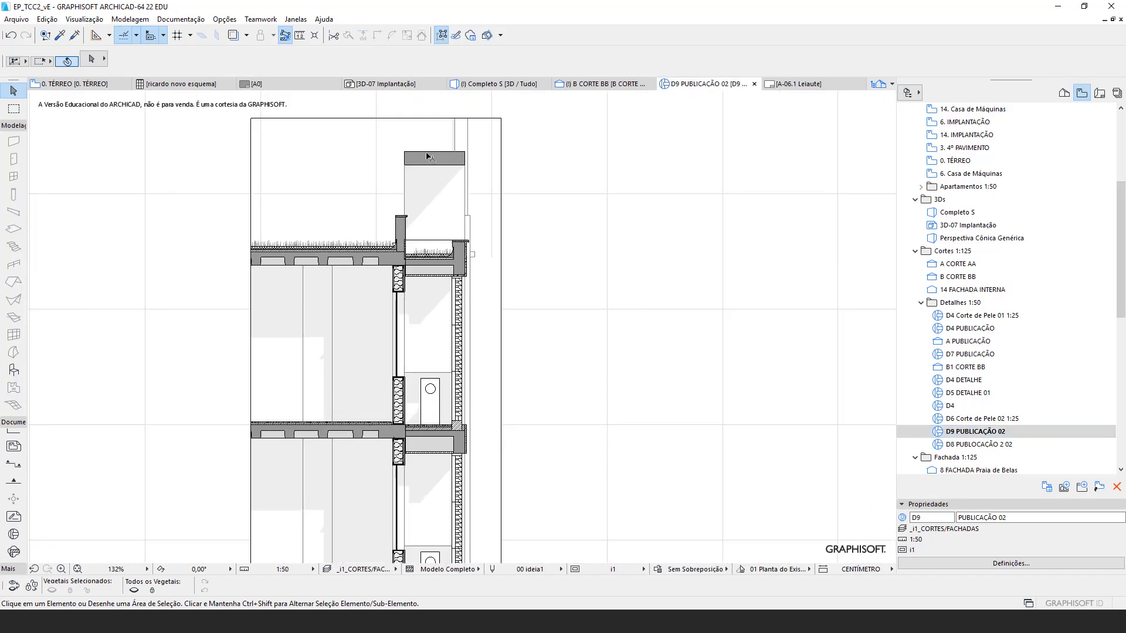
scroll(478, 368, "down", 3)
scroll(472, 370, "down", 2)
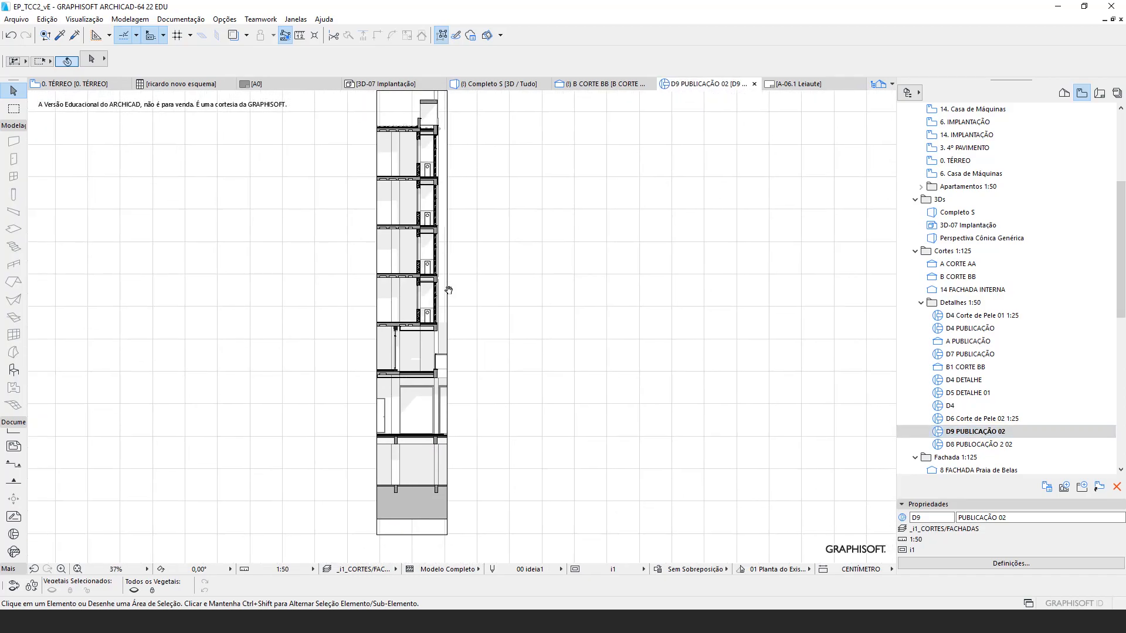
left_click_drag(438, 289, 432, 287)
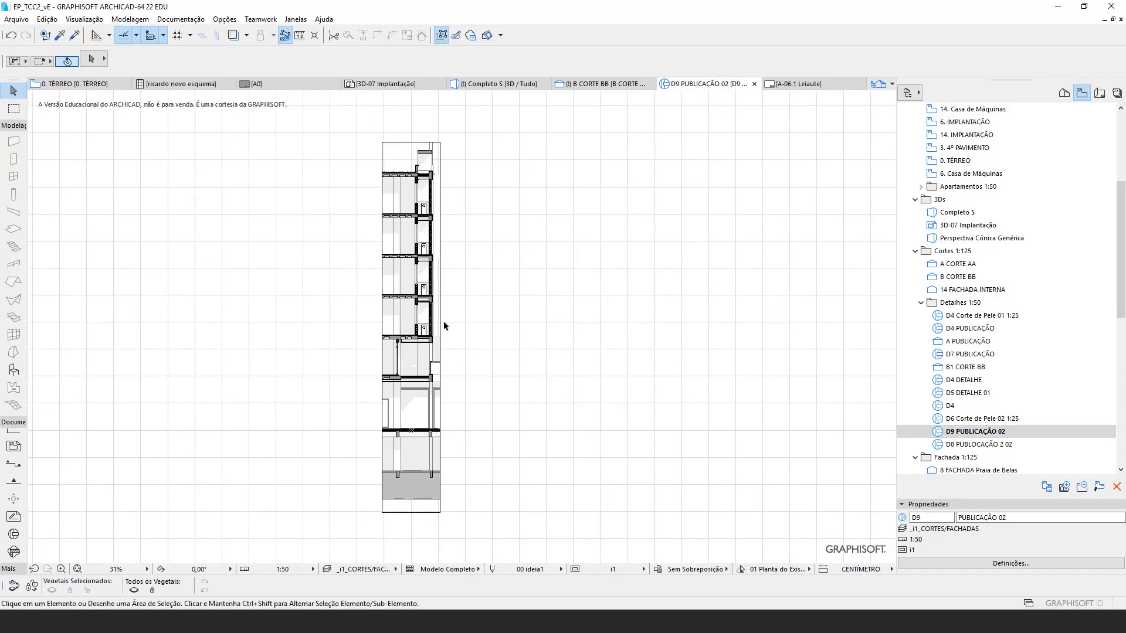
Step: Review the settings for saving the D9 detail as a new view, without creating it
left_click(1066, 488)
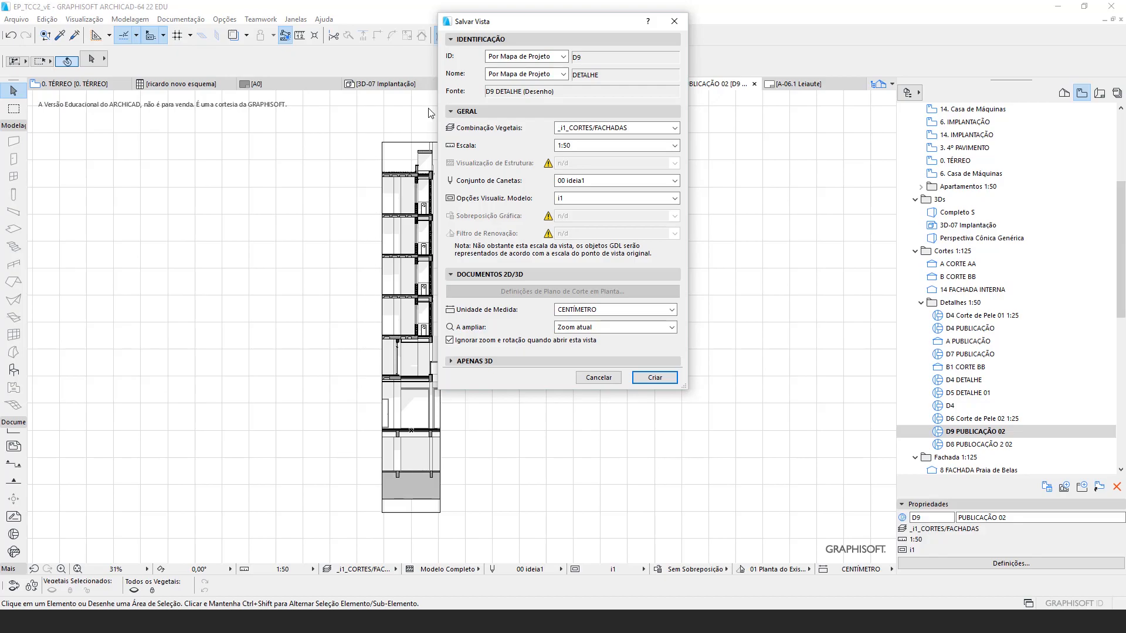
left_click_drag(539, 24, 546, 40)
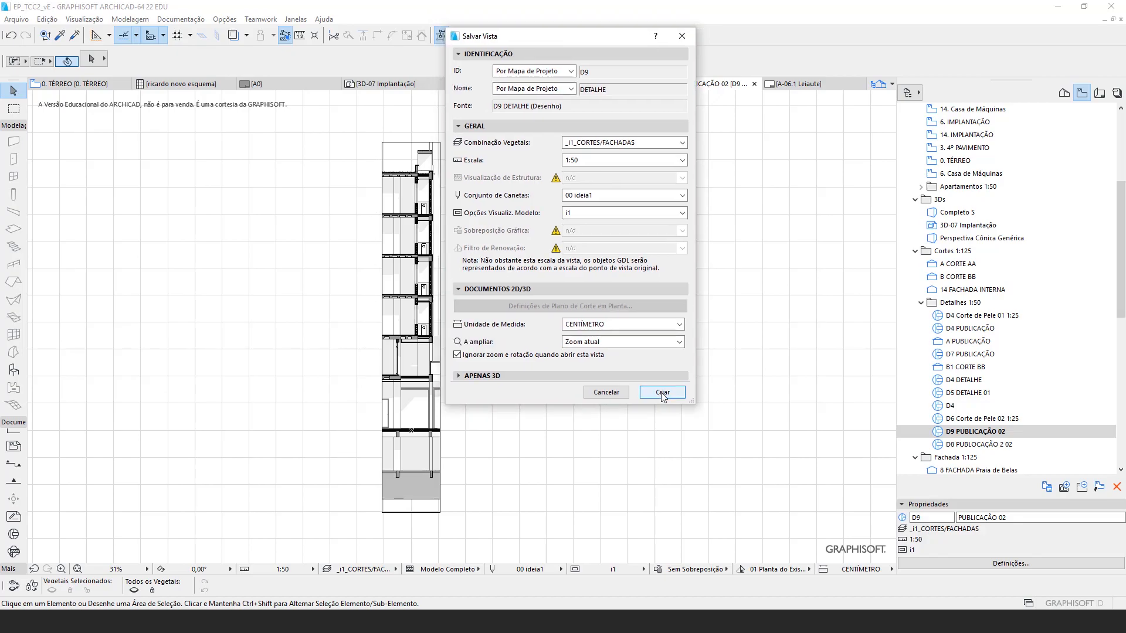
left_click(604, 392)
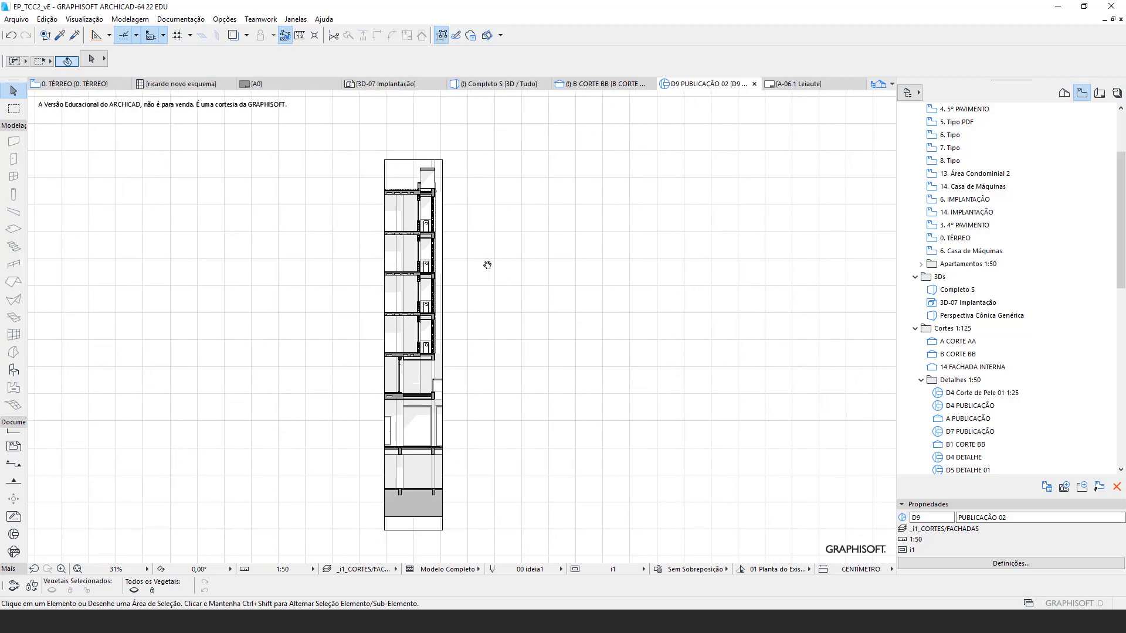
Step: Open the 0. TÉRREO floor plan and select the CORTE AA and CORTE BB section markers to examine their cut positions
scroll(1031, 151, "up", 4)
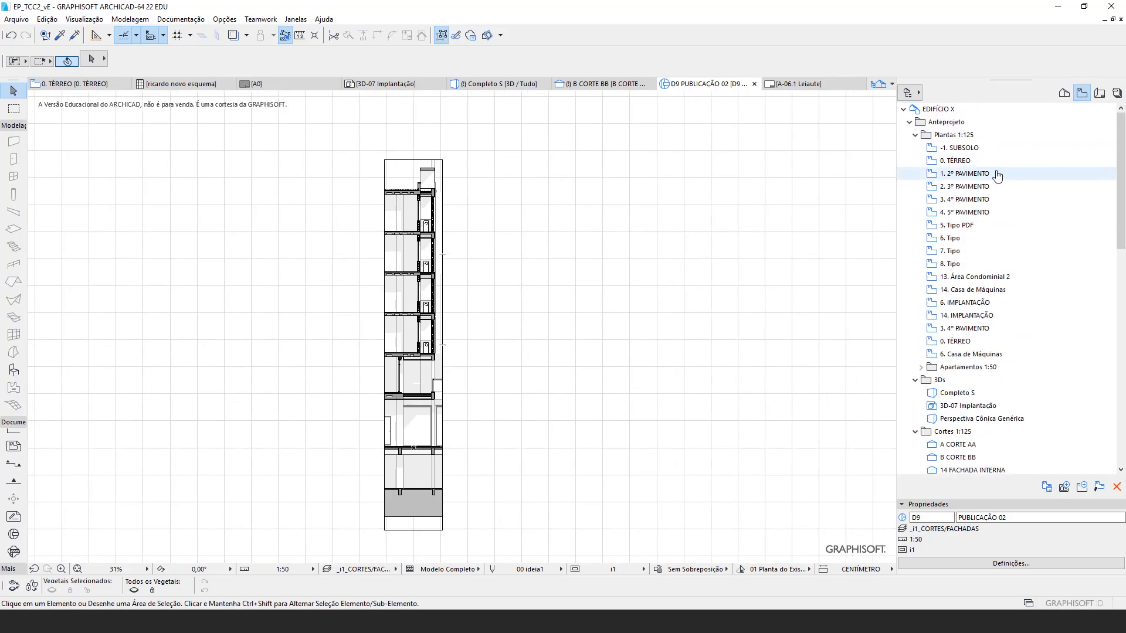
double_click(974, 161)
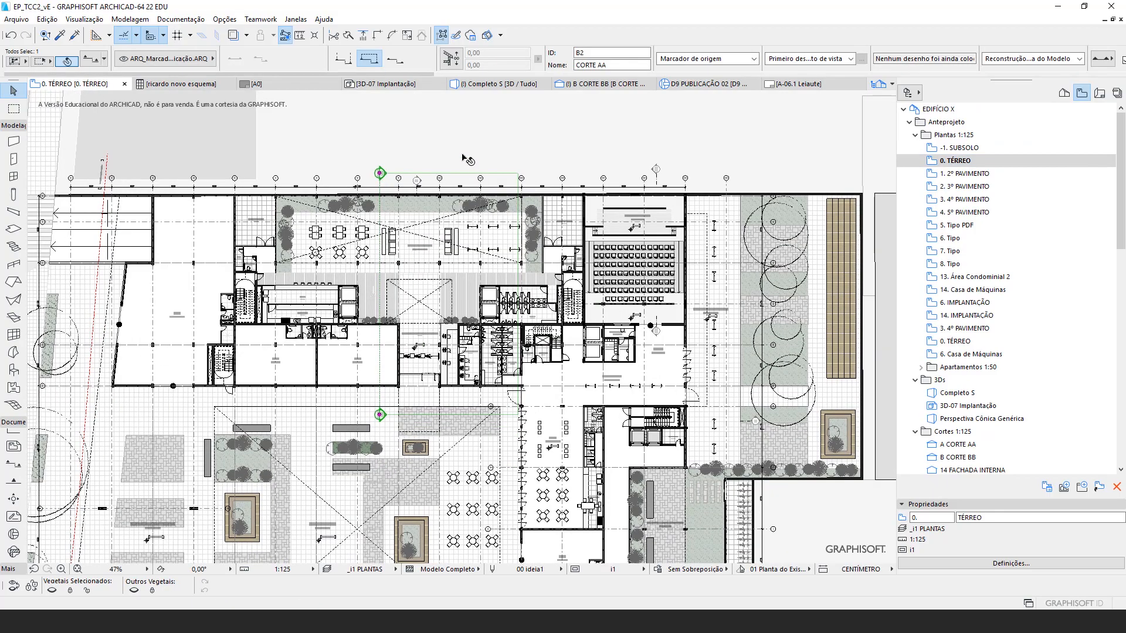
left_click(462, 156)
scroll(463, 152, "down", 1)
left_click(226, 350)
scroll(226, 351, "down", 1)
left_click_drag(225, 351, 214, 408)
scroll(264, 389, "up", 1)
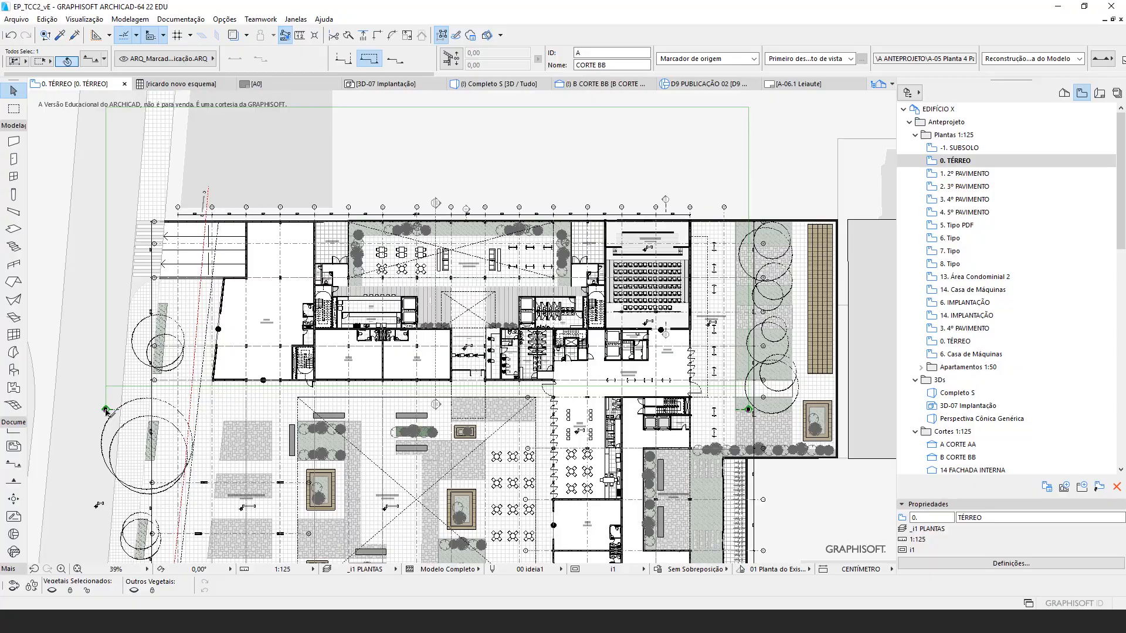
scroll(107, 411, "up", 5)
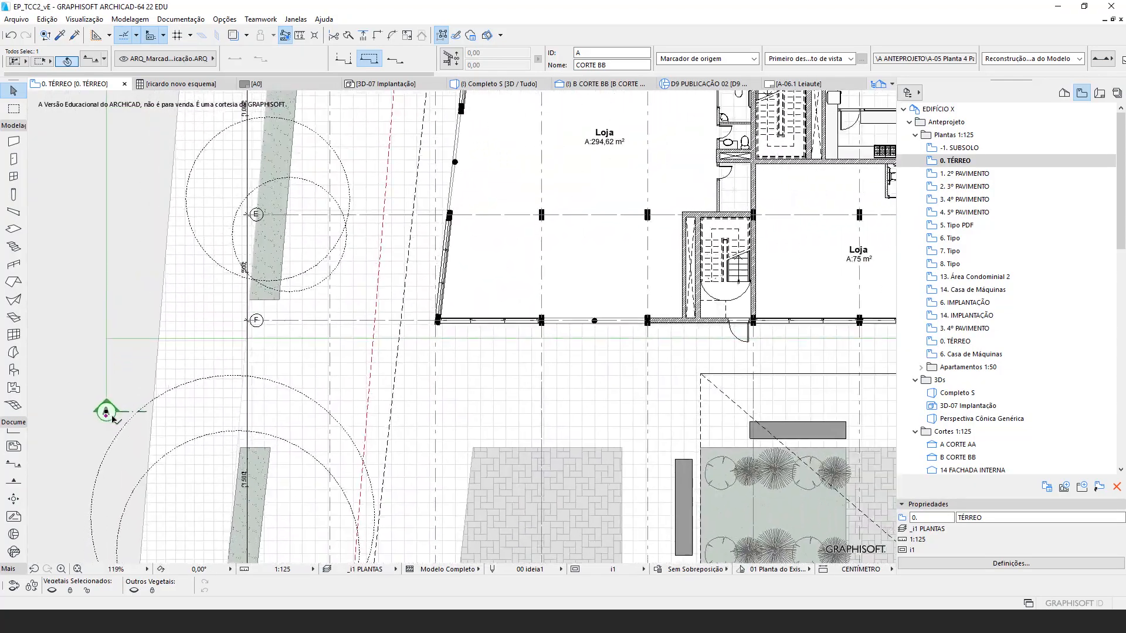
scroll(109, 415, "down", 5)
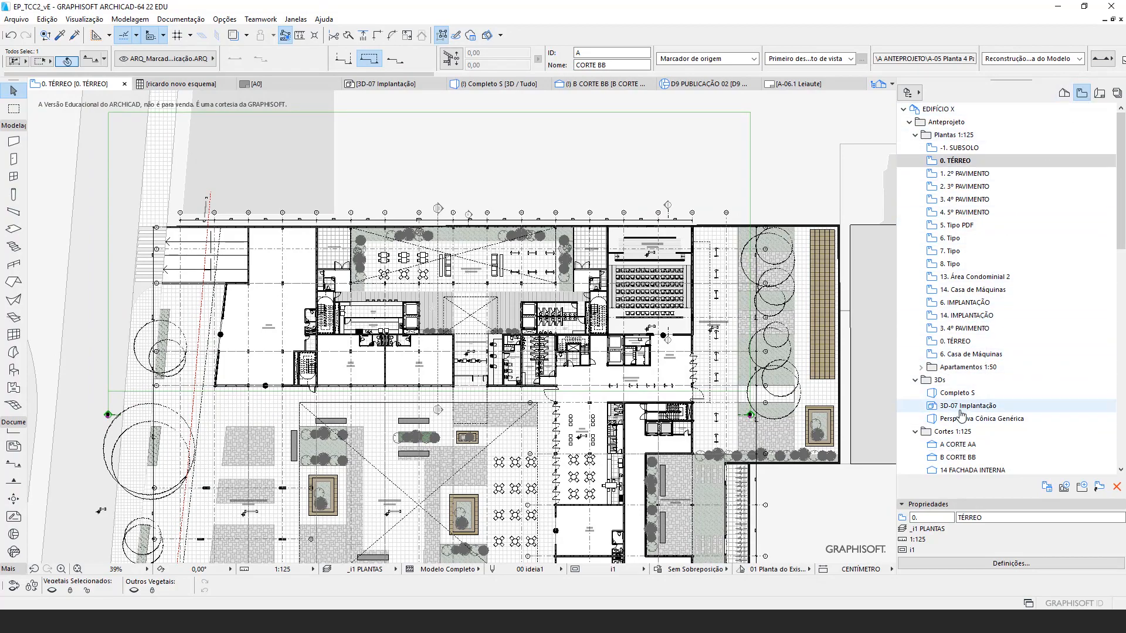
Step: Open the A CORTE AA section and select the D8 detail boundary around the narrow facade bay
scroll(968, 411, "down", 2)
double_click(959, 367)
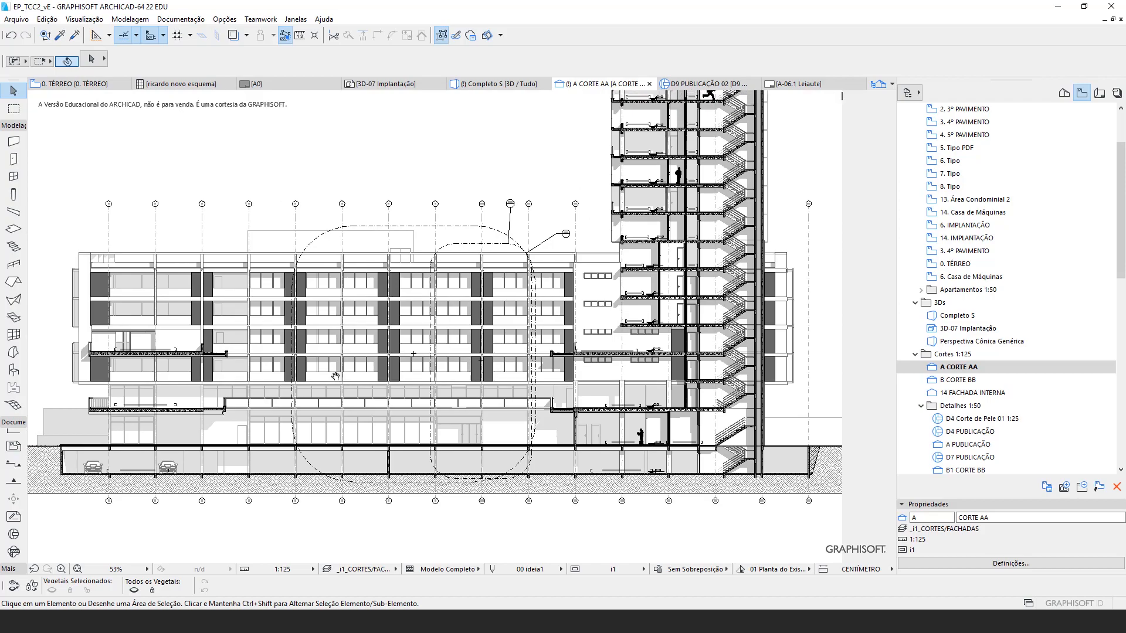
scroll(333, 371, "up", 2)
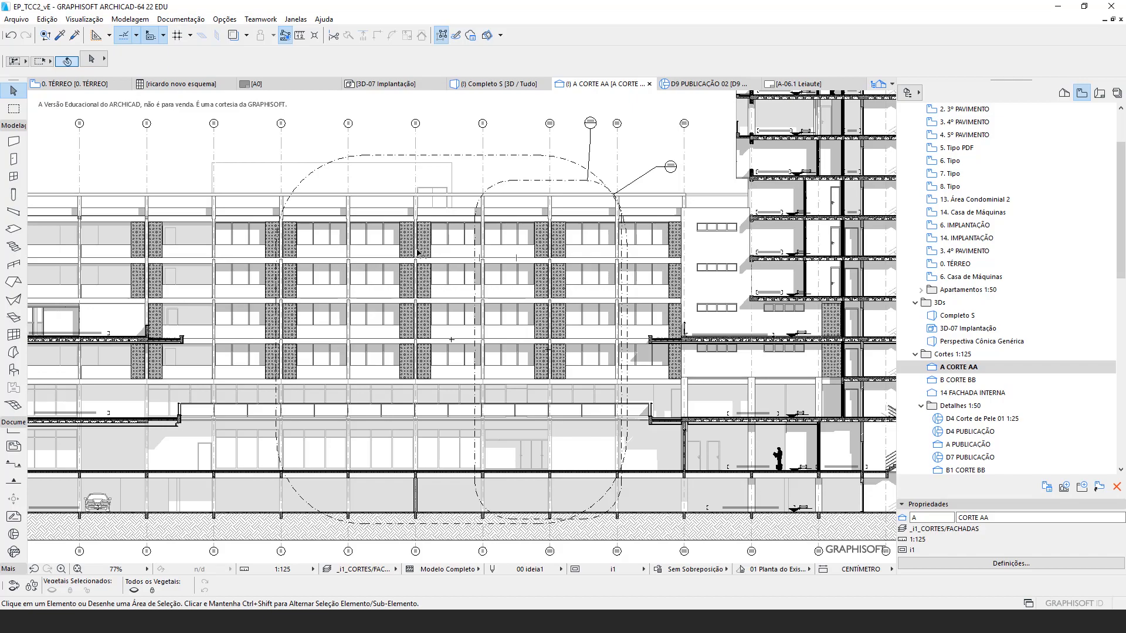
mouse_move(392, 190)
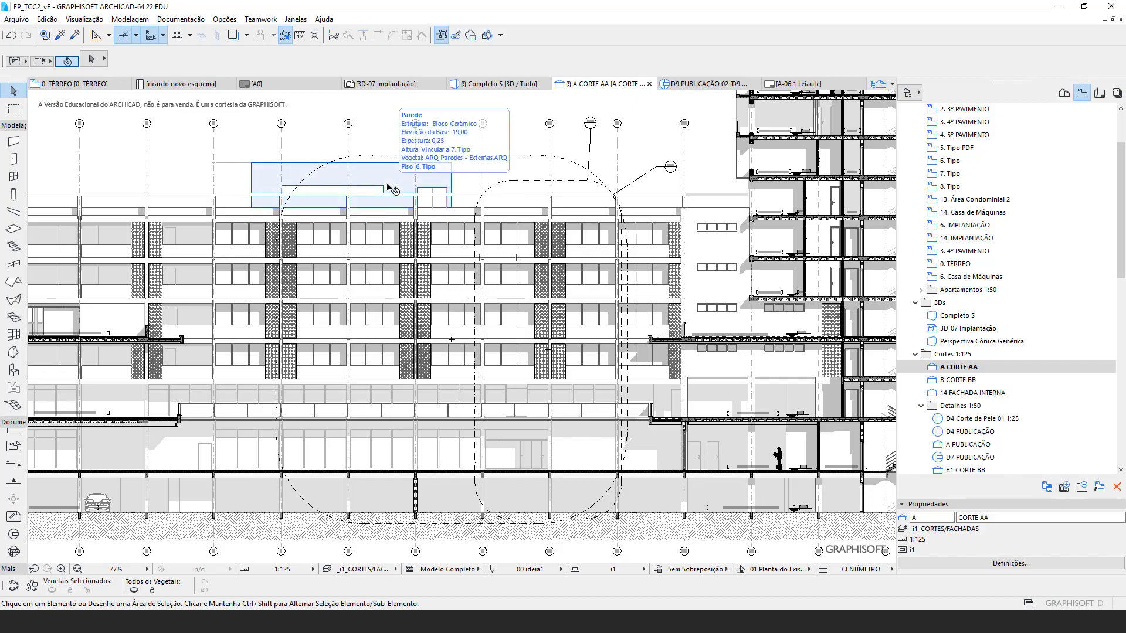
left_click_drag(248, 277, 231, 267)
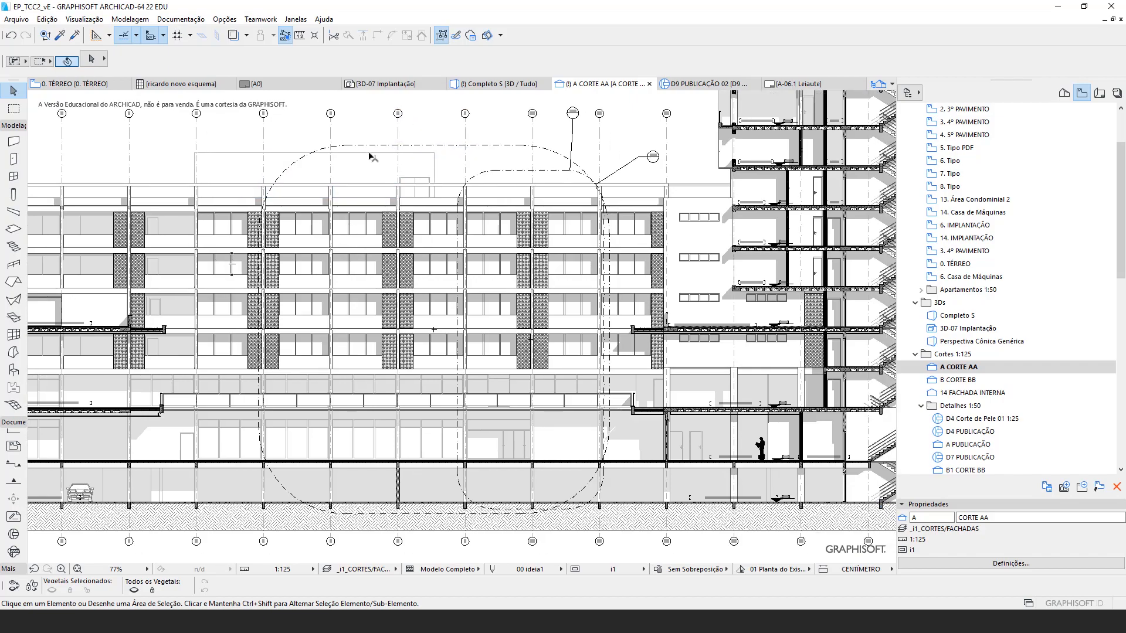
left_click(370, 145)
left_click(515, 172)
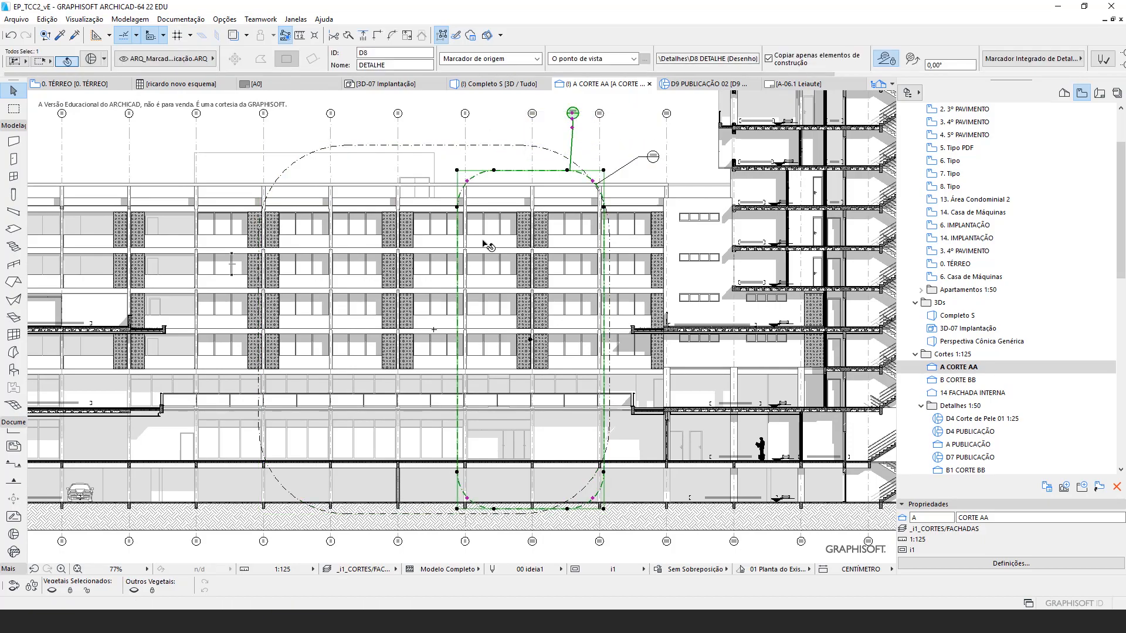
mouse_move(574, 326)
left_mouse_down()
mouse_move(548, 311)
mouse_move(489, 310)
mouse_move(492, 287)
left_mouse_up()
scroll(461, 159, "up", 2)
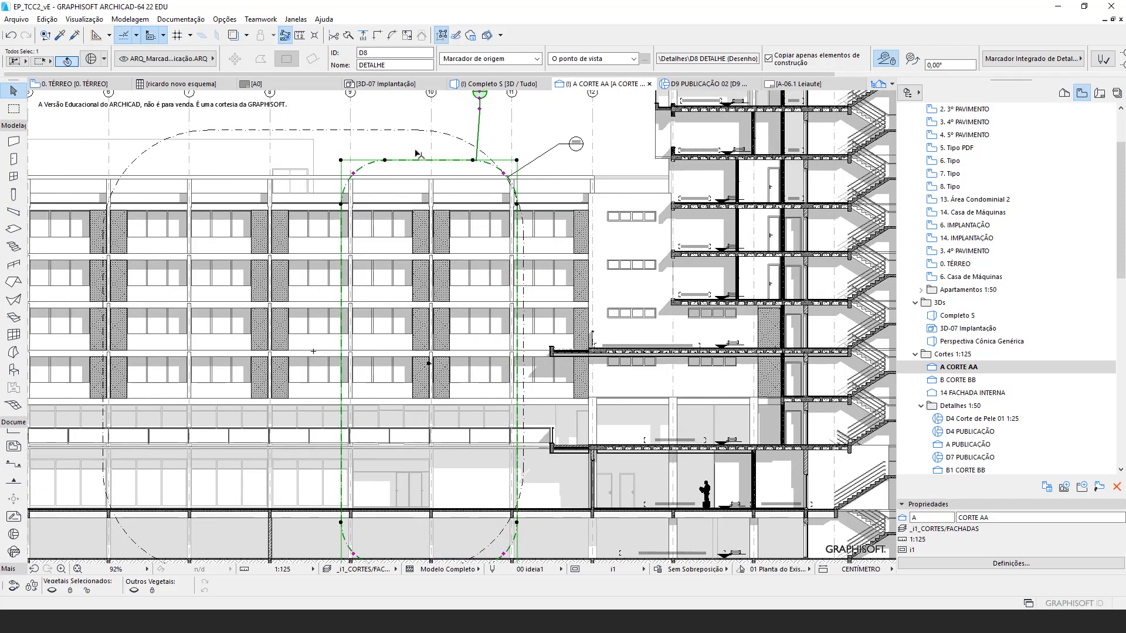
Step: Open the selected D8 detail's drawing with the current view settings and frame the whole facade bay
right_click(415, 160)
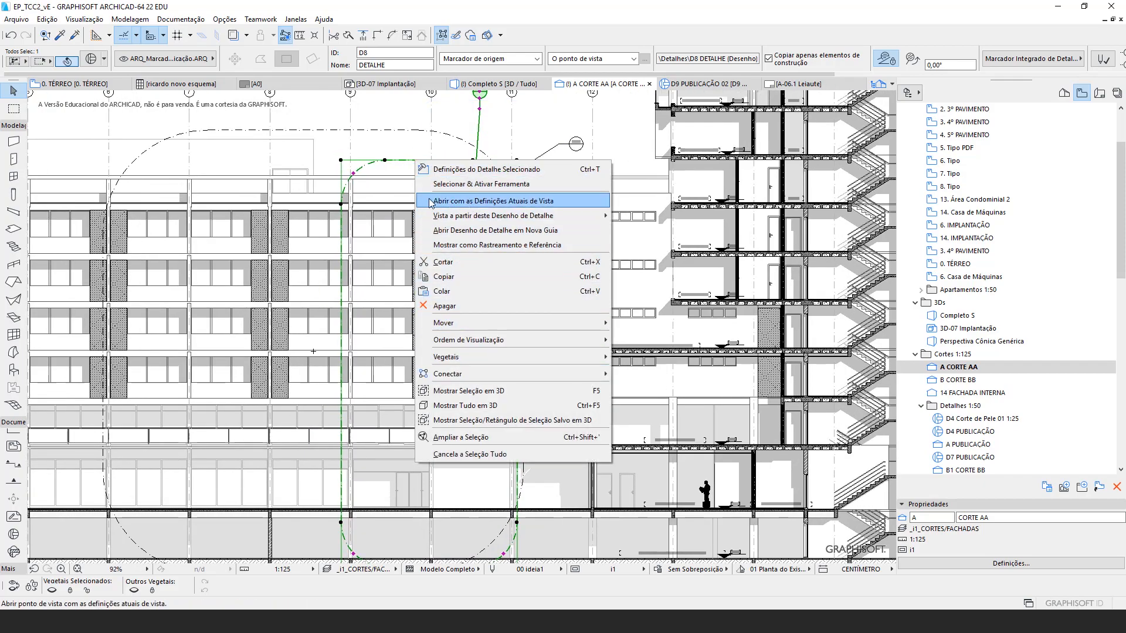
left_click(398, 163)
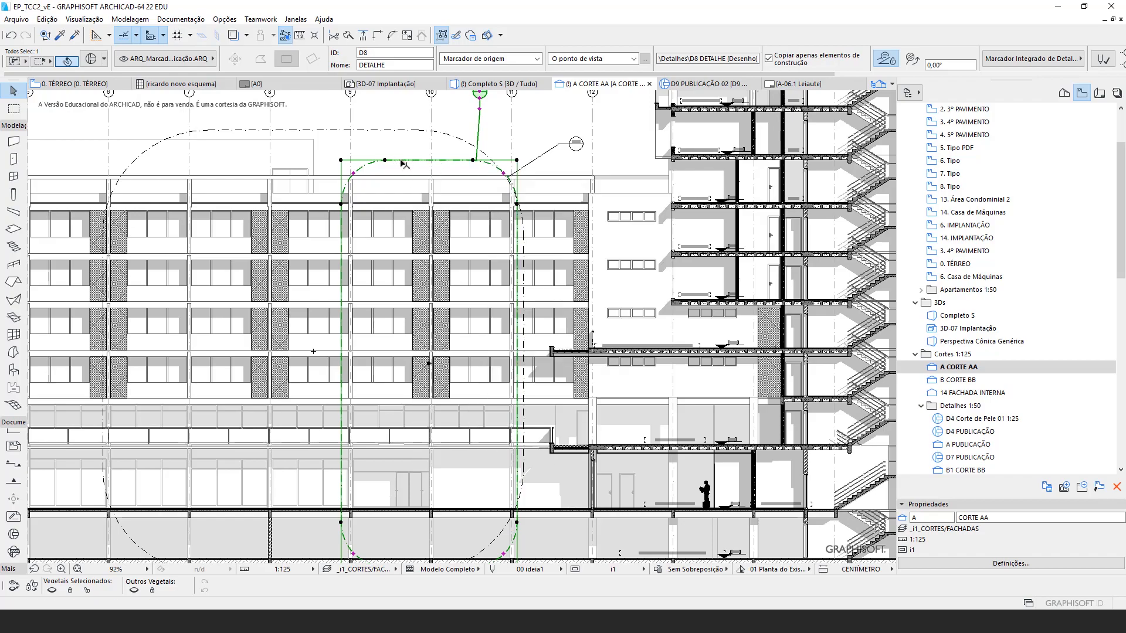
right_click(403, 163)
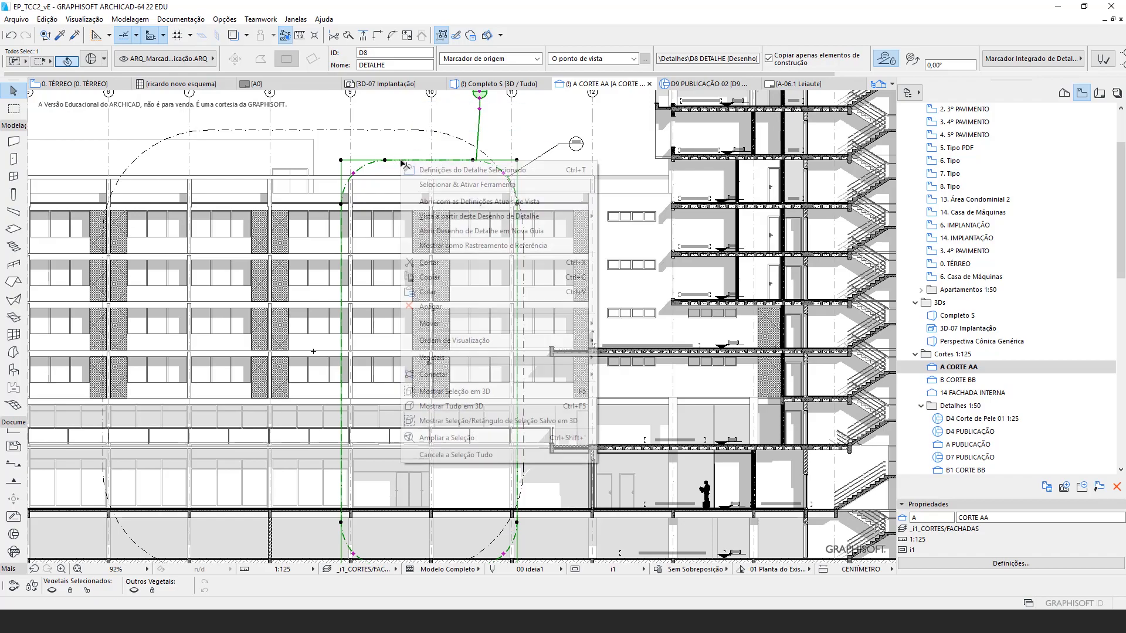
left_click(507, 201)
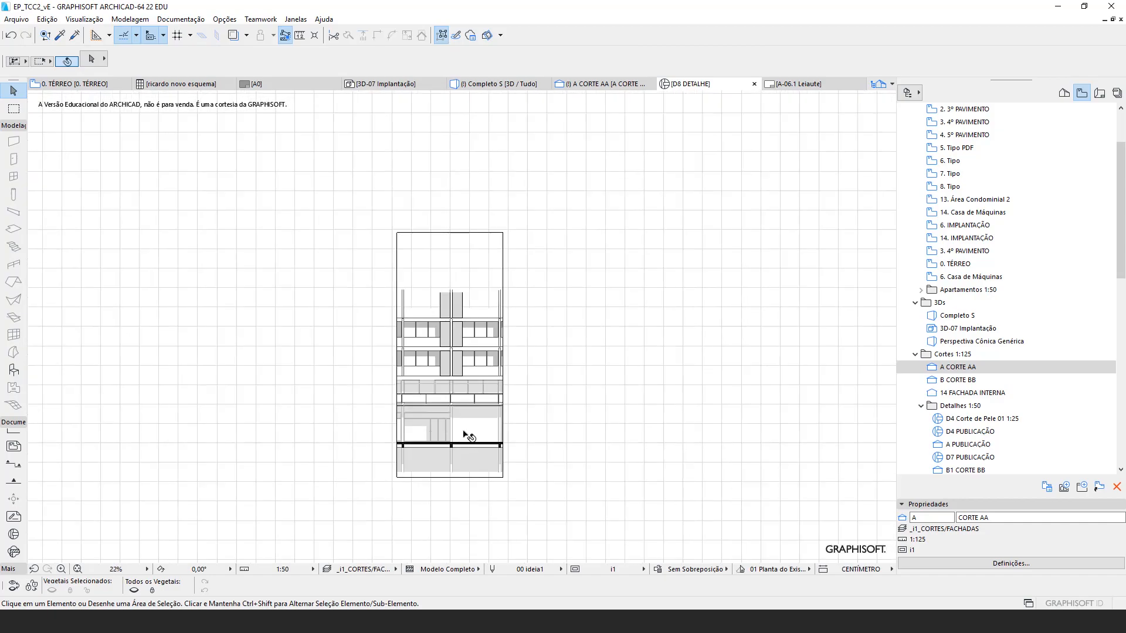
scroll(477, 444, "up", 2)
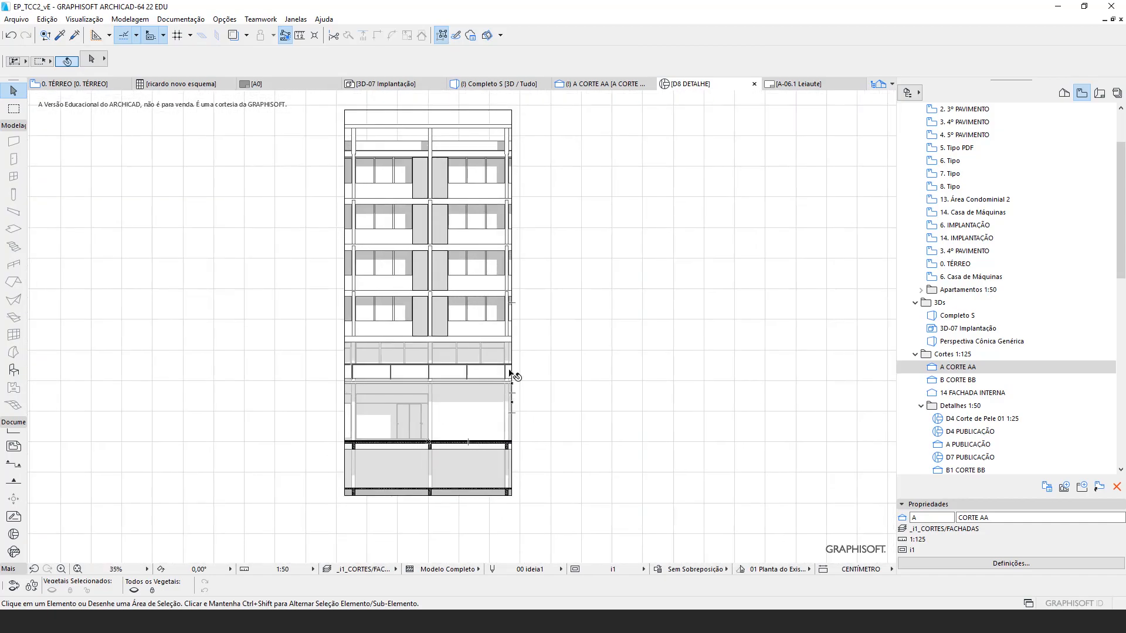
left_click_drag(511, 374, 517, 384)
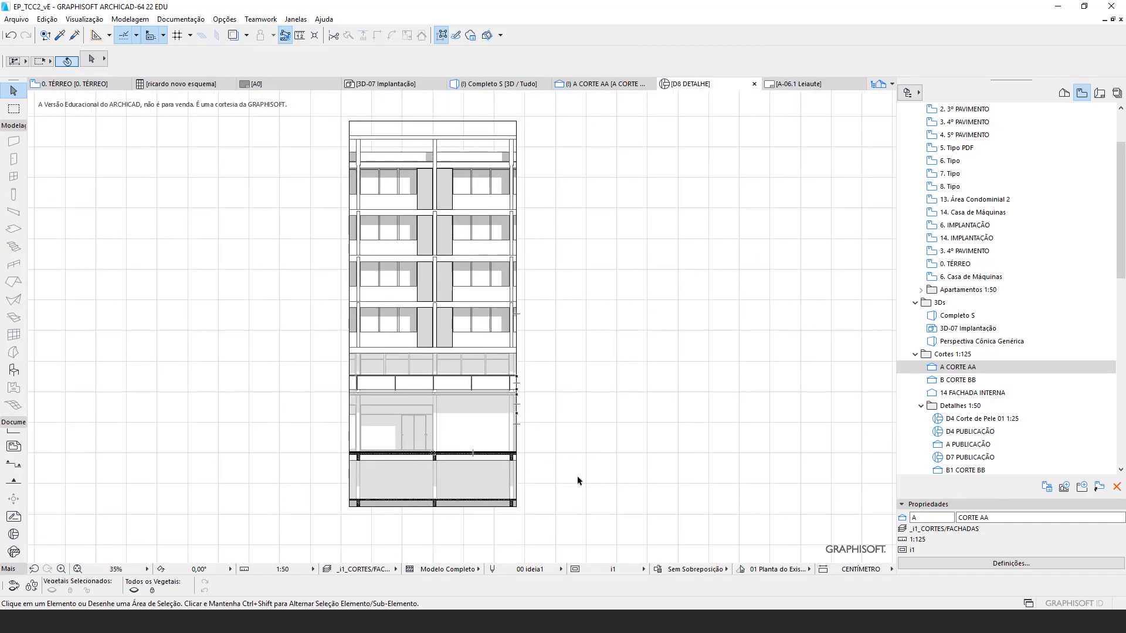
Step: Select individual fills in the basement, ground floor and entrance glazing to examine how the elevation is divided
scroll(373, 420, "up", 5)
left_click(371, 460)
left_click(528, 455)
left_click(543, 328)
left_click(432, 280)
left_click(409, 247)
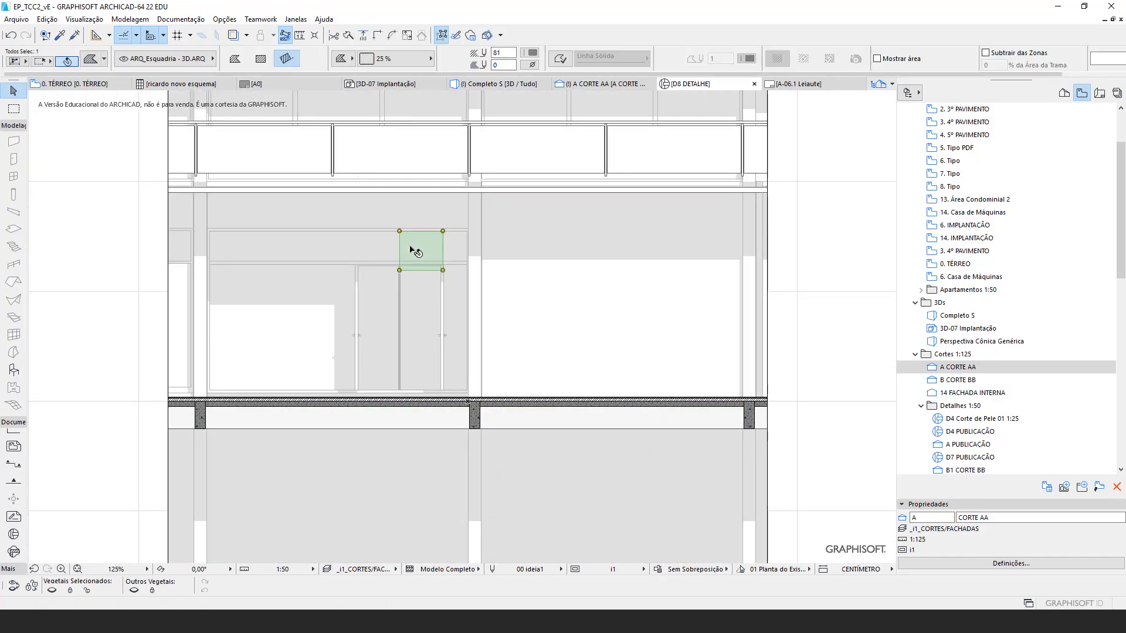
Step: Clear the fill selection, view the whole D8 facade bay and locate the saved D8 PUBLOCAÇÃO 2 02 view under Detalhes 1:50
left_click(410, 212)
scroll(413, 309, "down", 3)
scroll(408, 401, "down", 3)
key("Escape")
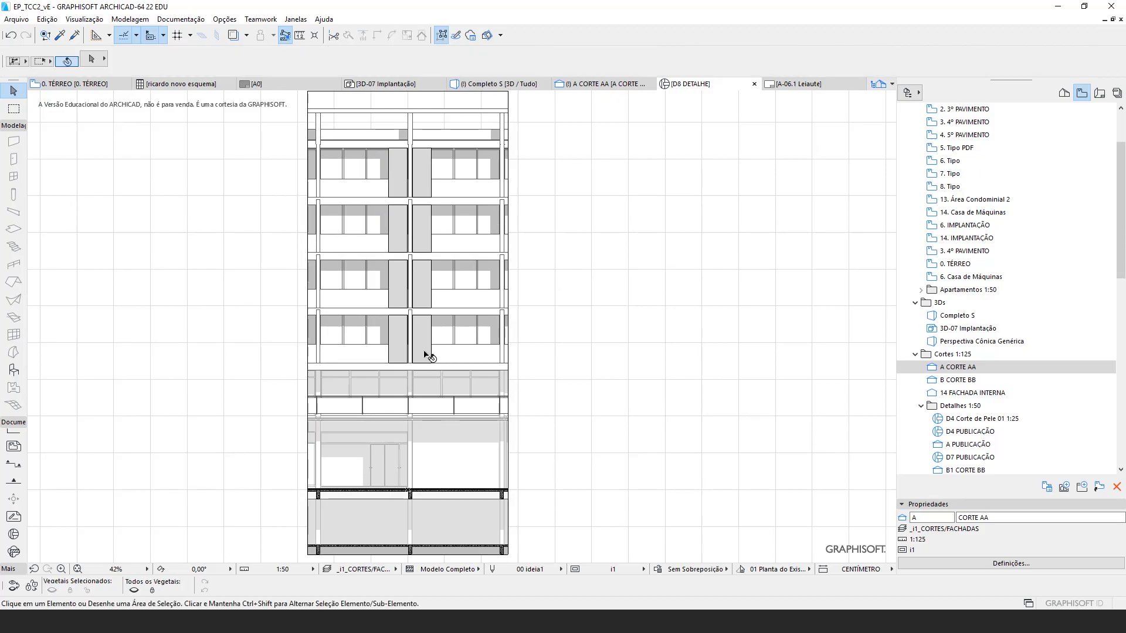
left_click_drag(457, 308, 453, 313)
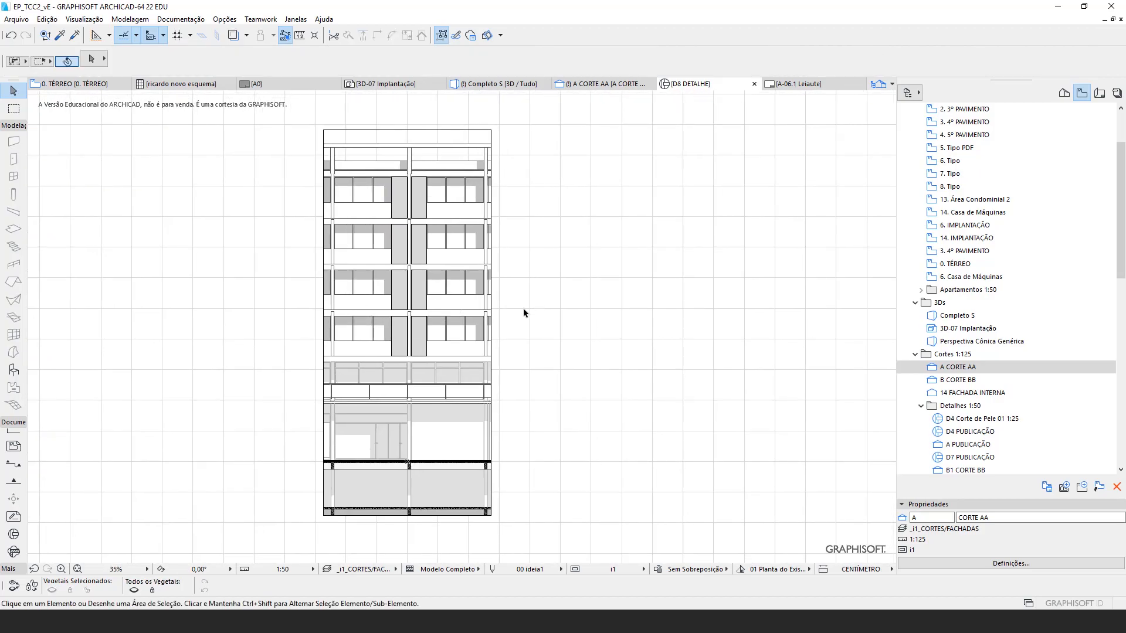
scroll(558, 327, "down", 1)
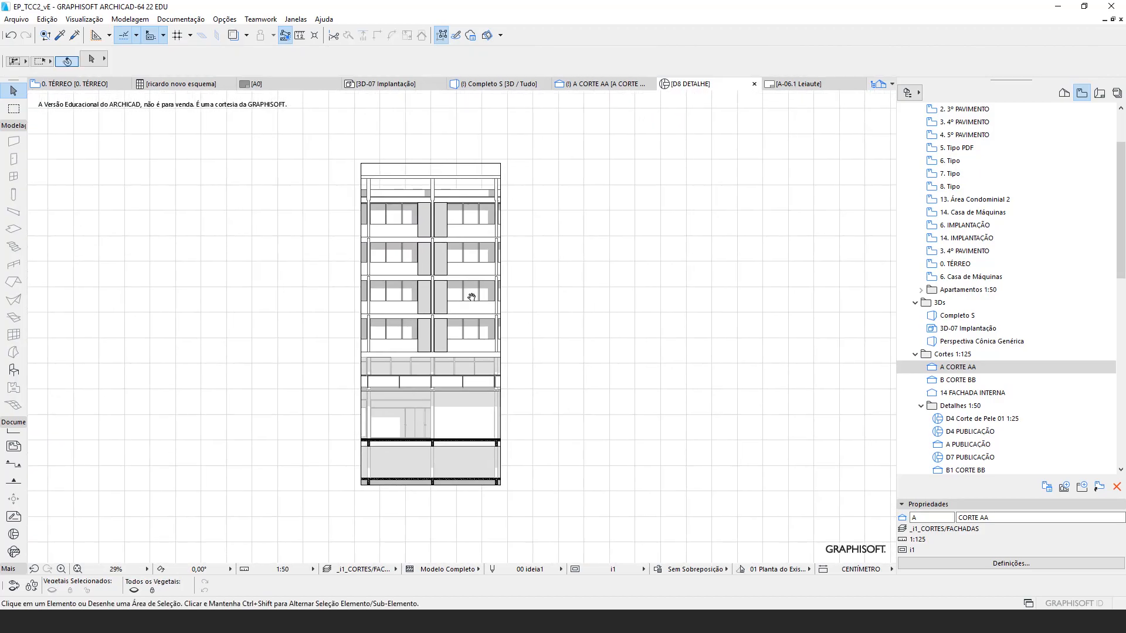
scroll(992, 387, "down", 4)
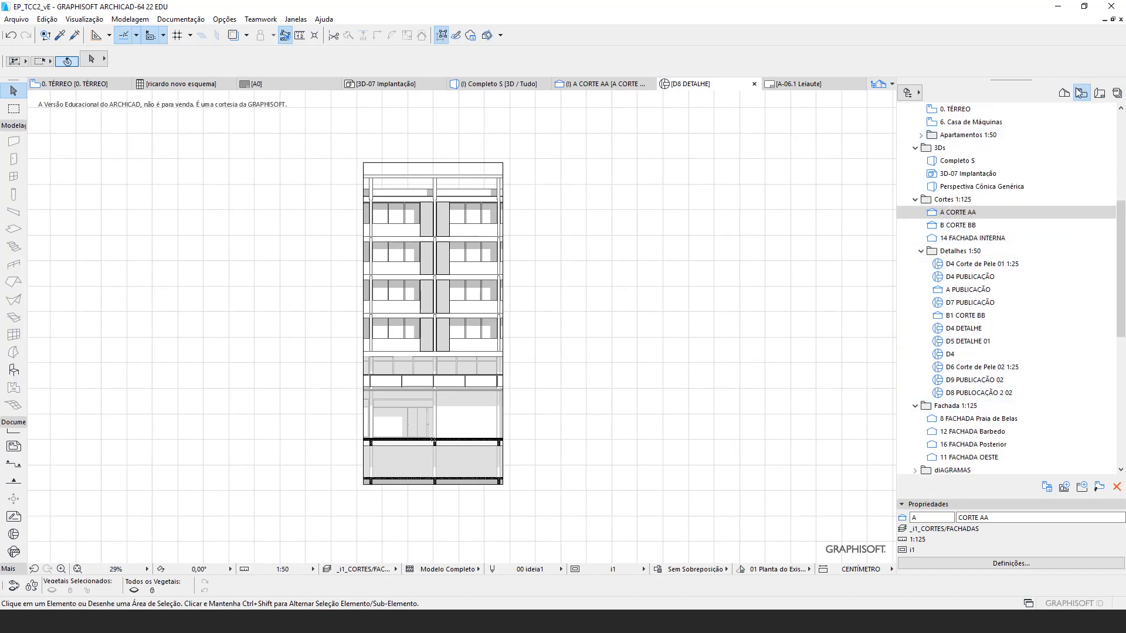
scroll(1020, 360, "down", 1)
left_click(996, 356)
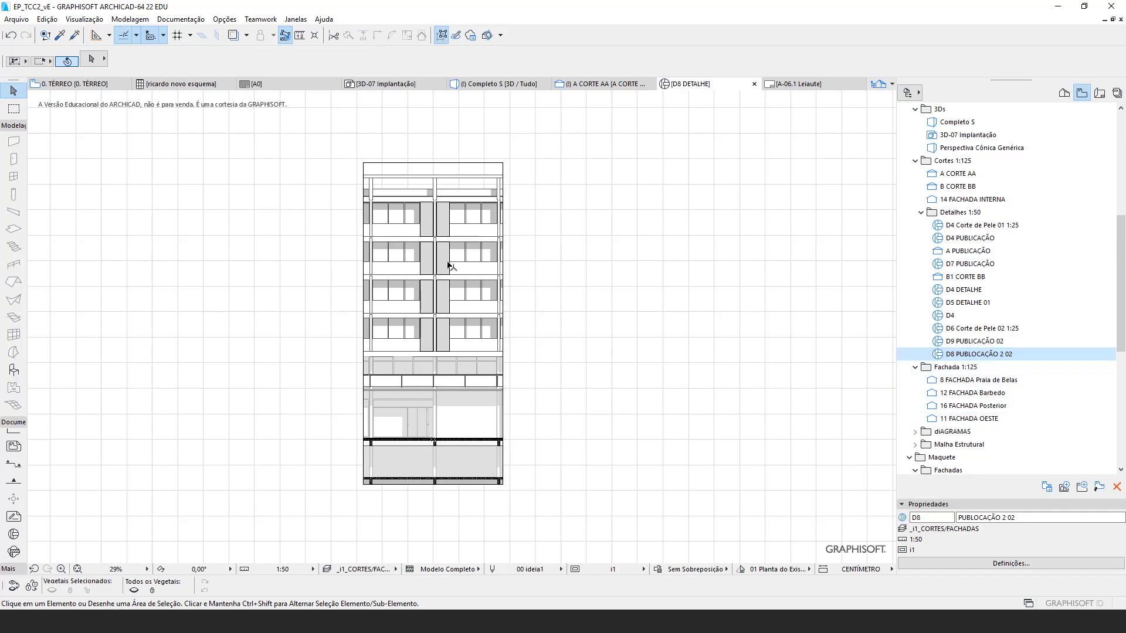
scroll(427, 270, "up", 1)
scroll(491, 269, "down", 1)
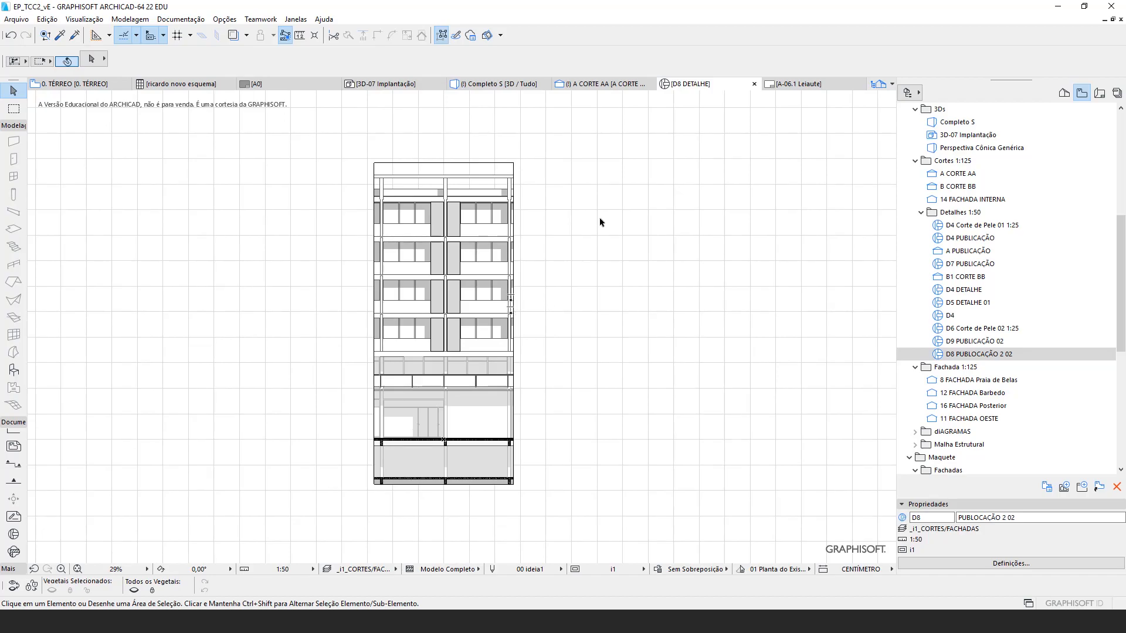
mouse_move(578, 440)
left_mouse_down()
mouse_move(557, 442)
mouse_move(570, 451)
left_mouse_up()
scroll(568, 444, "up", 3)
scroll(568, 446, "down", 3)
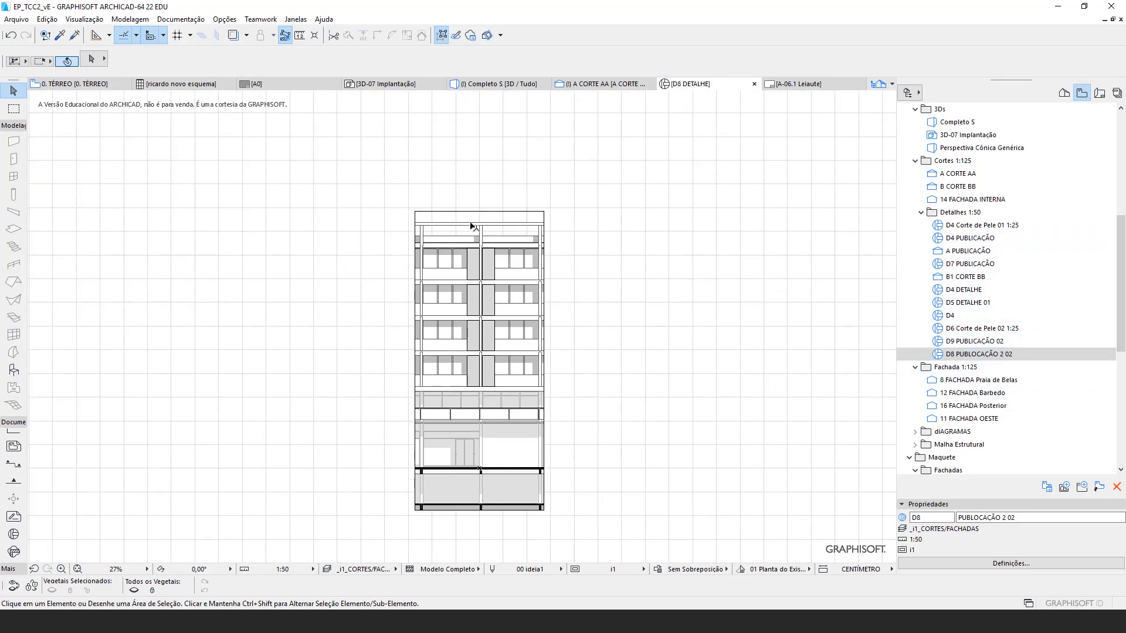
left_click_drag(610, 338, 600, 334)
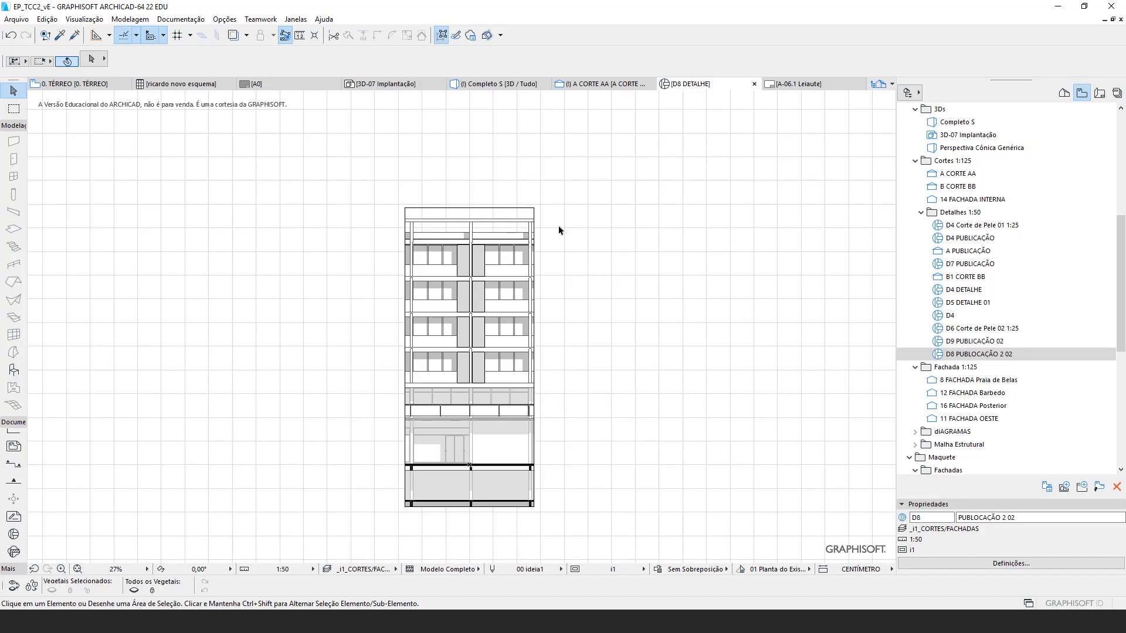
left_click_drag(559, 231, 551, 226)
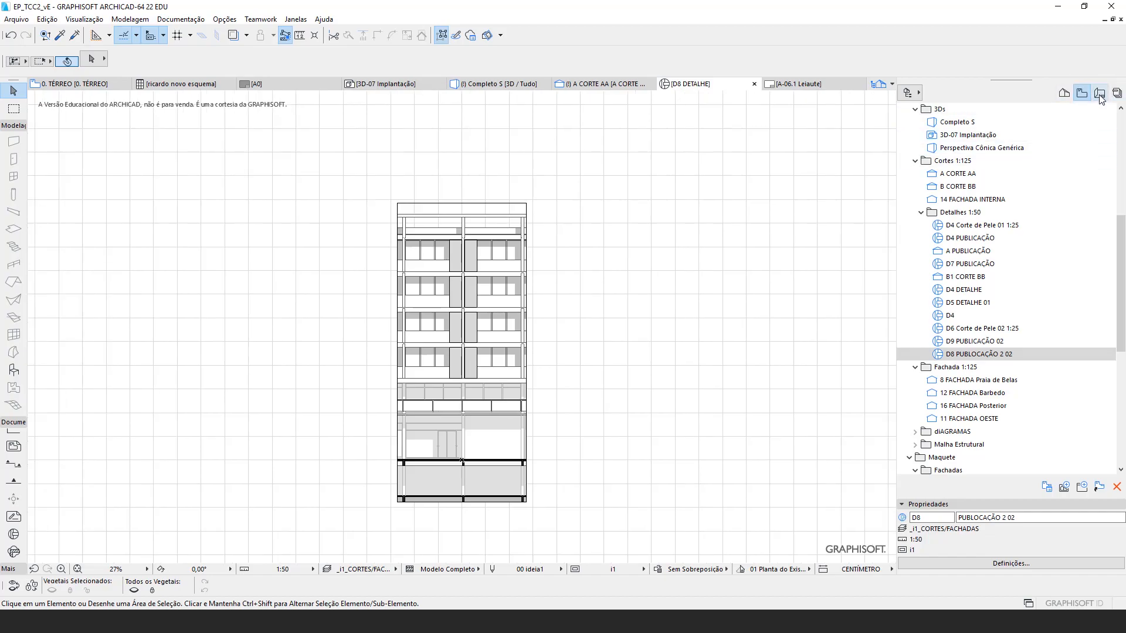
Step: Create a layout named Publicação Video Youtube in the A-06 PUBLICAÇÃO subset, using the A3 - Branca master layout
left_click(1100, 95)
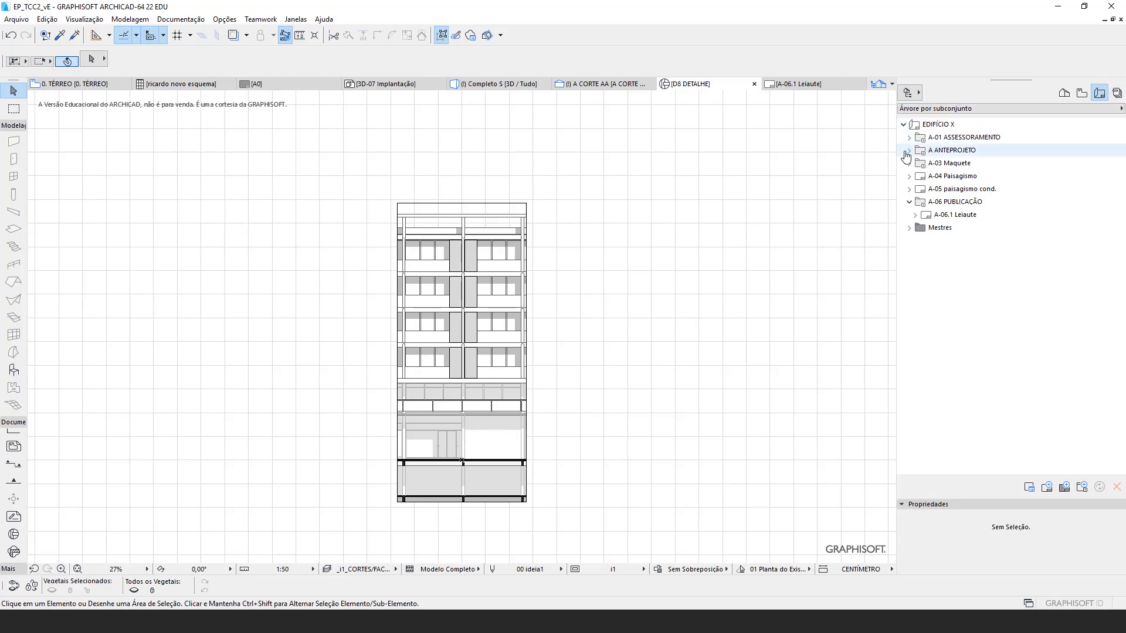
left_click(915, 229)
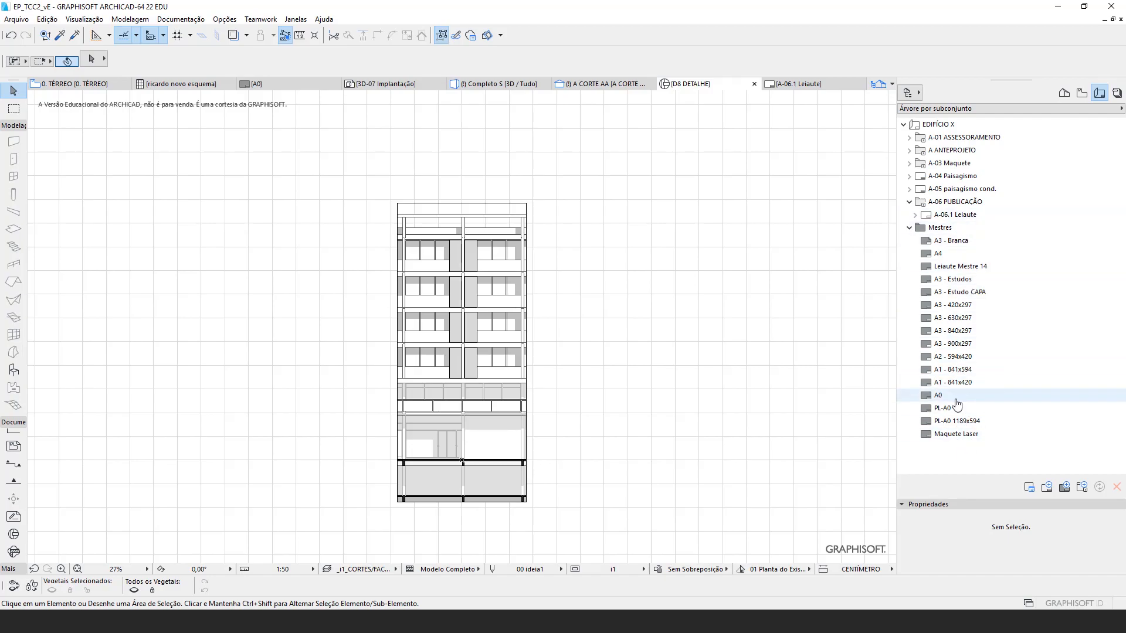
left_click(942, 215)
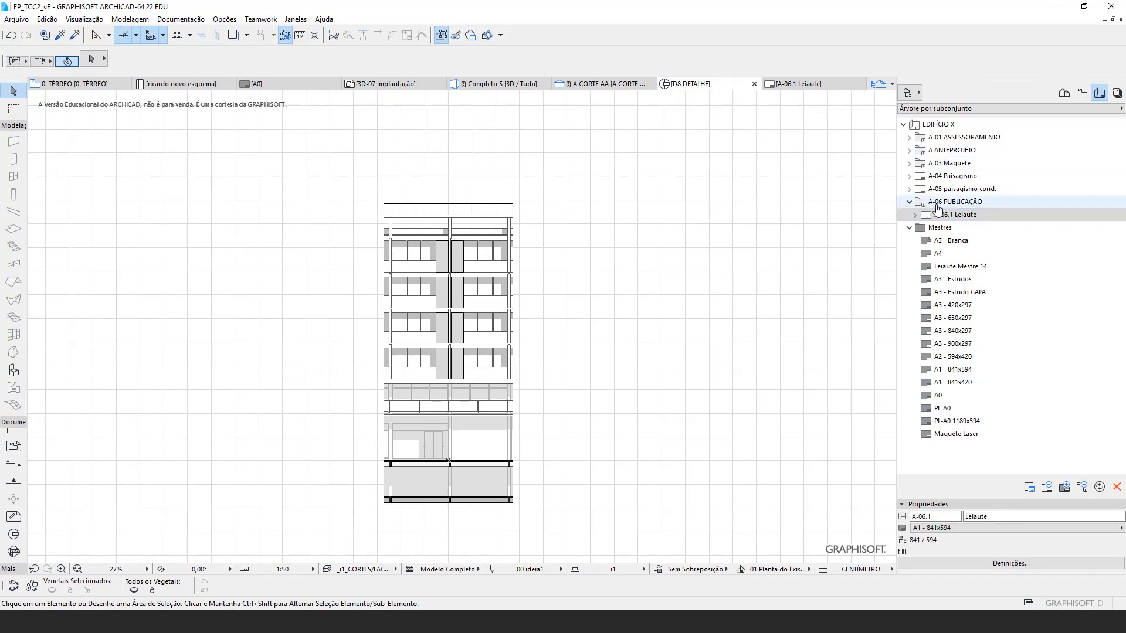
left_click(955, 203)
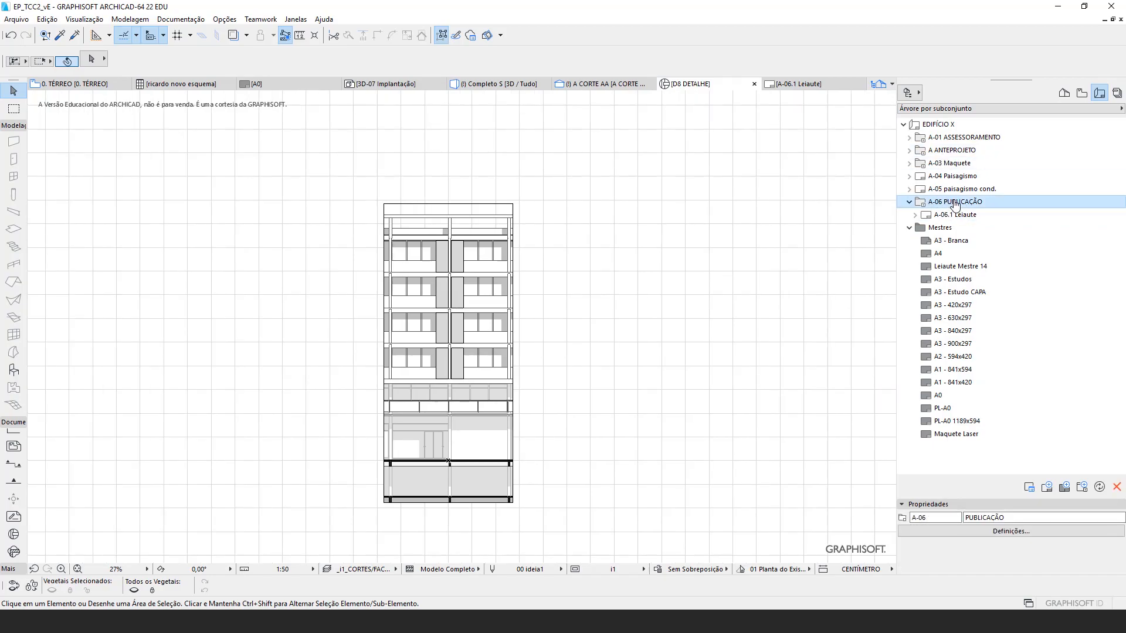
left_click(1047, 487)
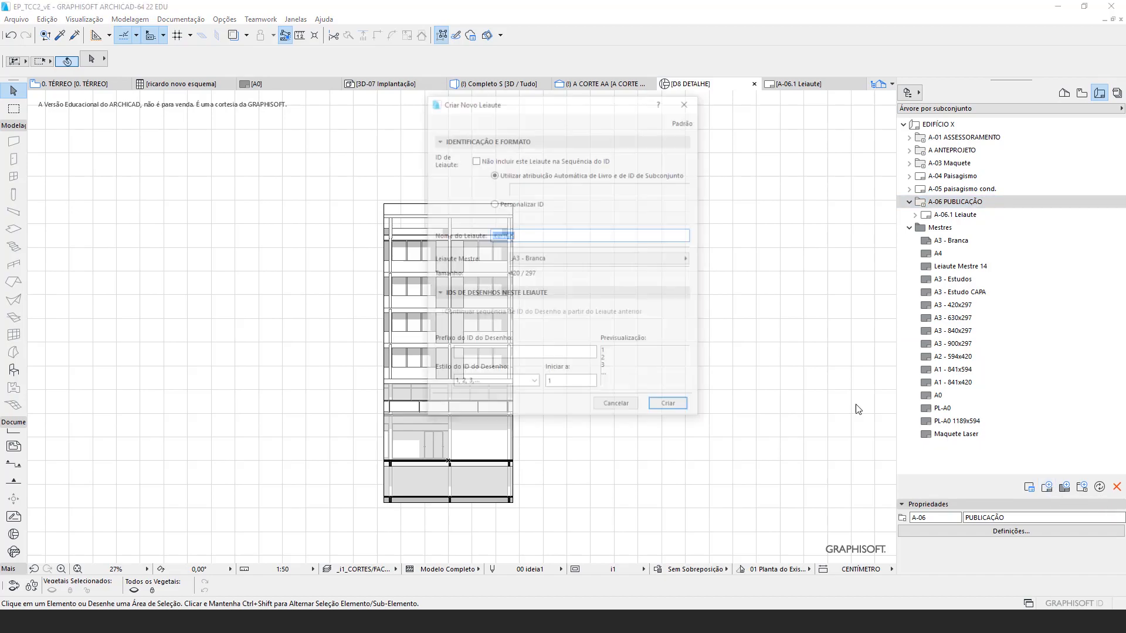
left_click(539, 258)
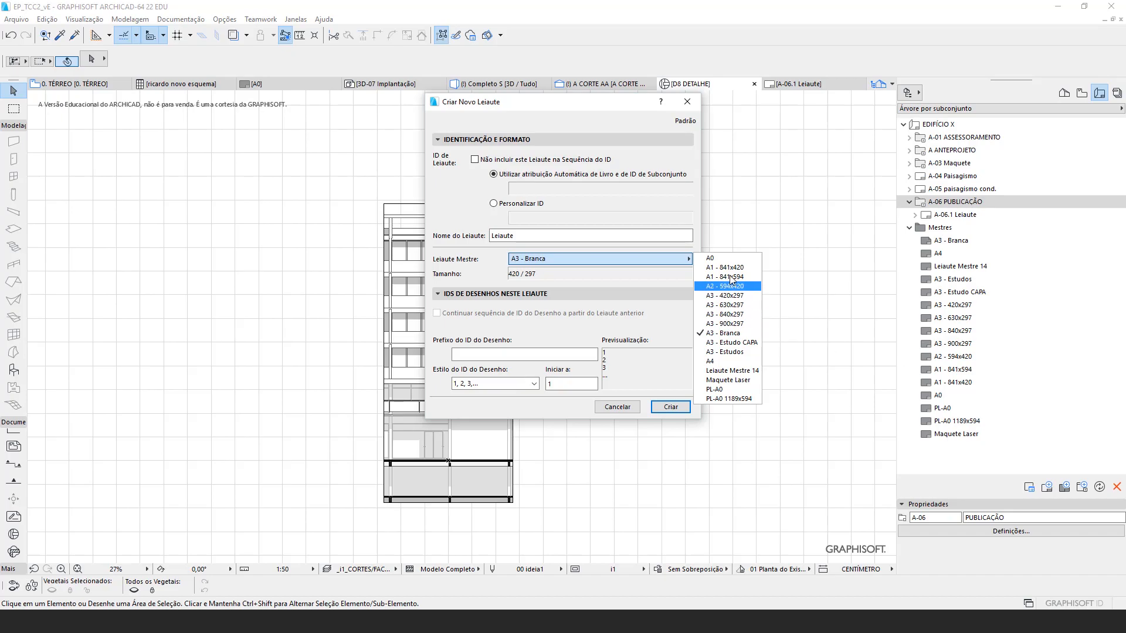
left_click(729, 333)
key("shift+Tab")
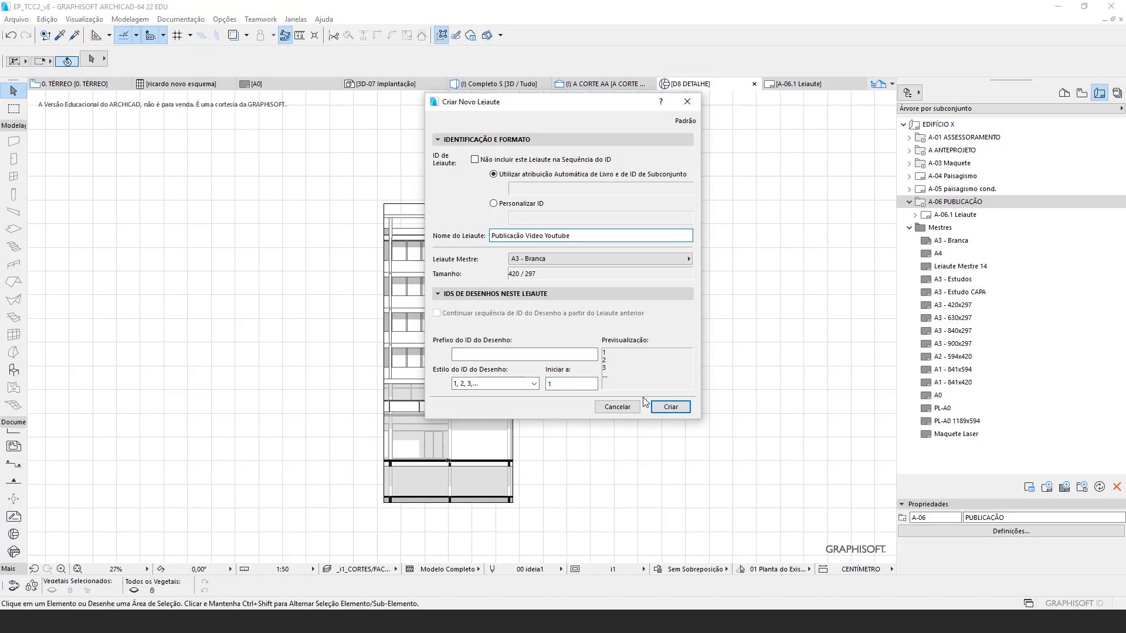
left_click(679, 410)
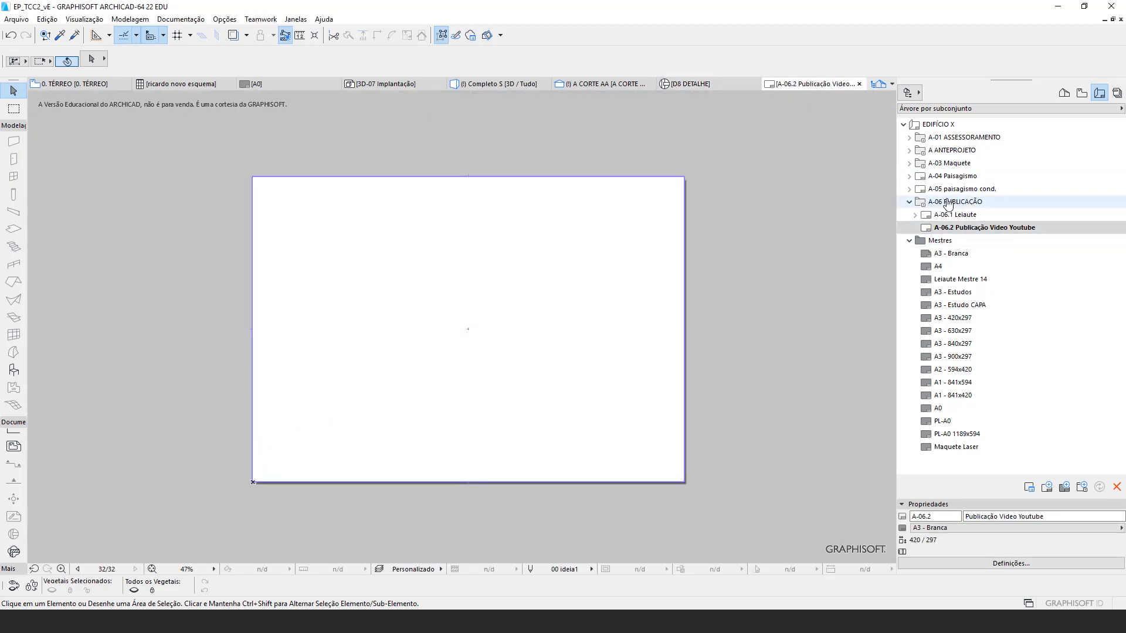
Step: Place the D8 PUBLOCAÇÃO 2 02 view on the new layout and check its frame against the sheet
left_click(1083, 95)
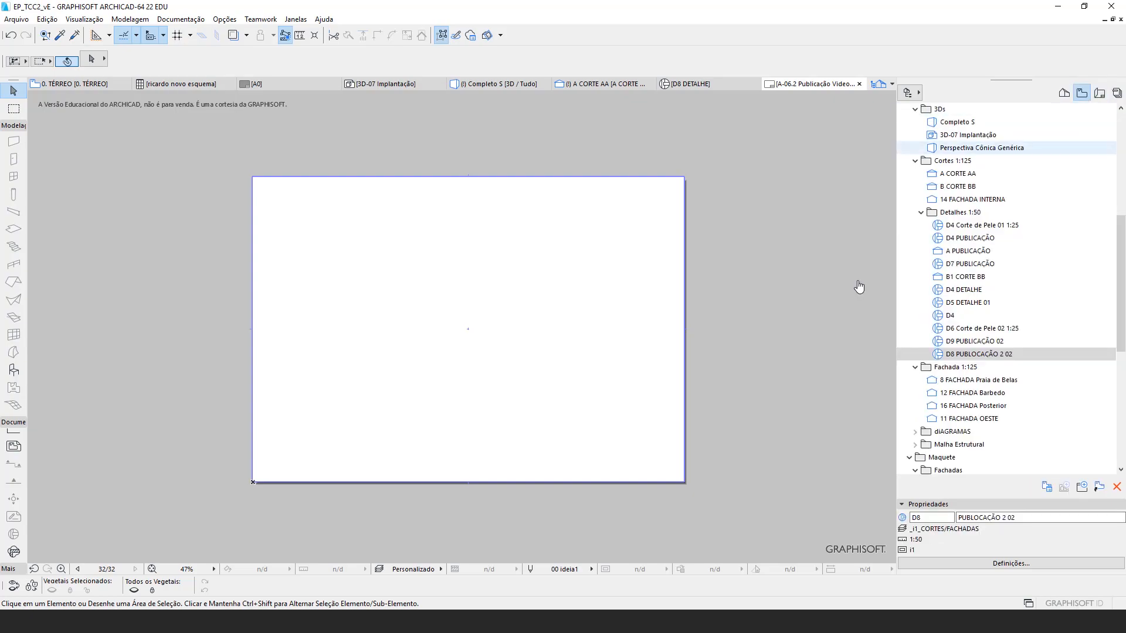
left_click(951, 356)
mouse_move(951, 359)
left_mouse_down()
mouse_move(518, 314)
mouse_move(535, 344)
left_mouse_up()
scroll(478, 421, "down", 5)
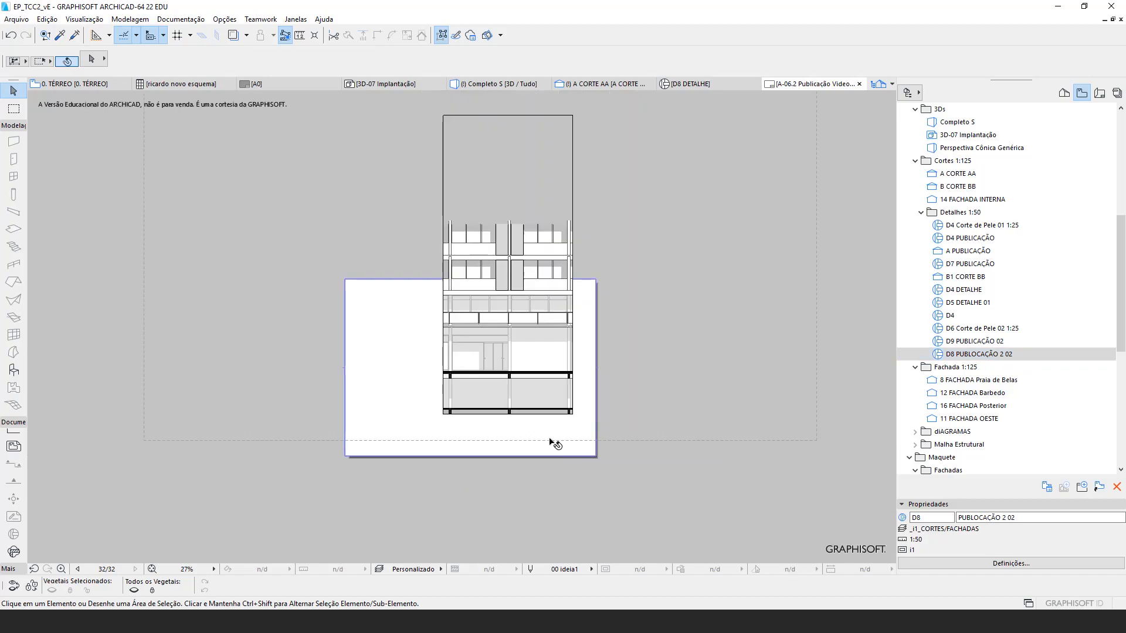
left_click_drag(598, 413, 582, 416)
left_click(633, 290)
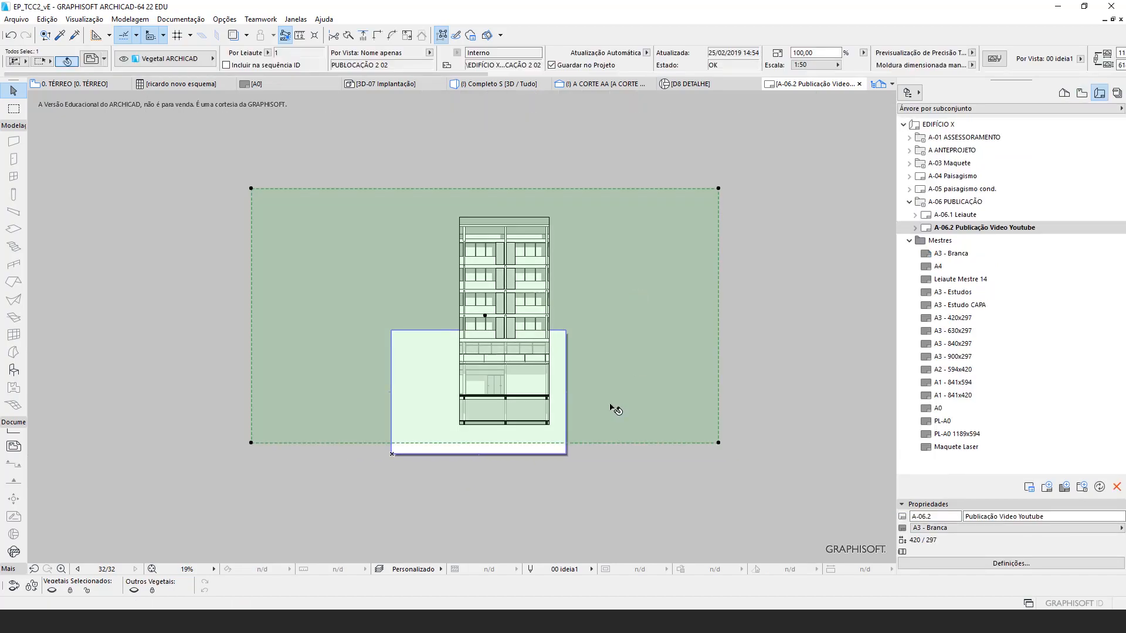
left_click(762, 325)
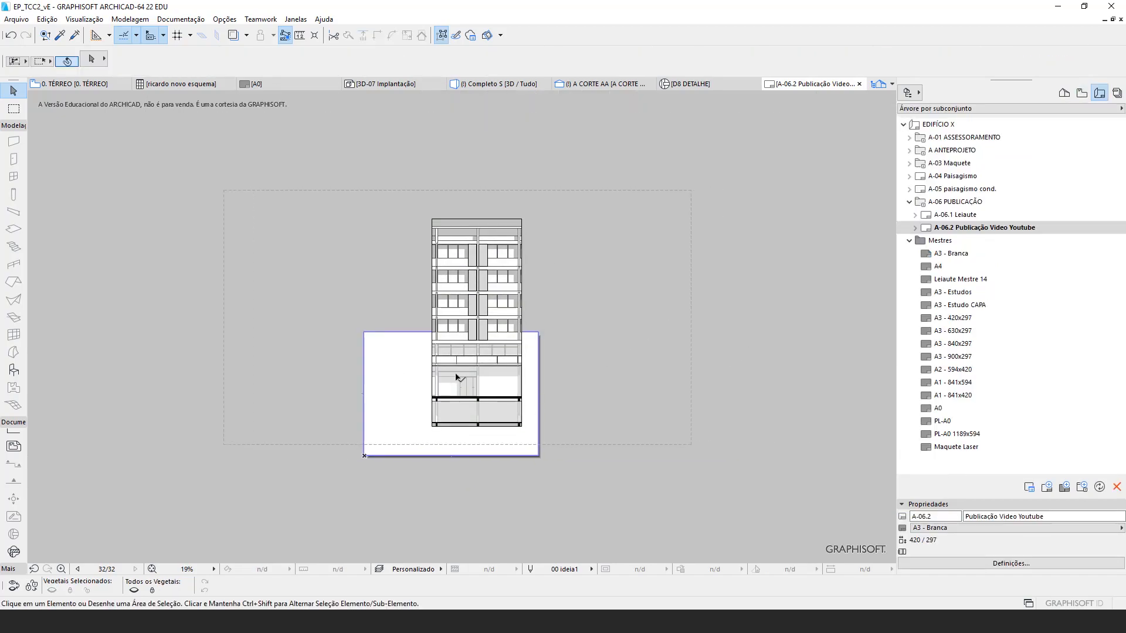
scroll(456, 350, "up", 1)
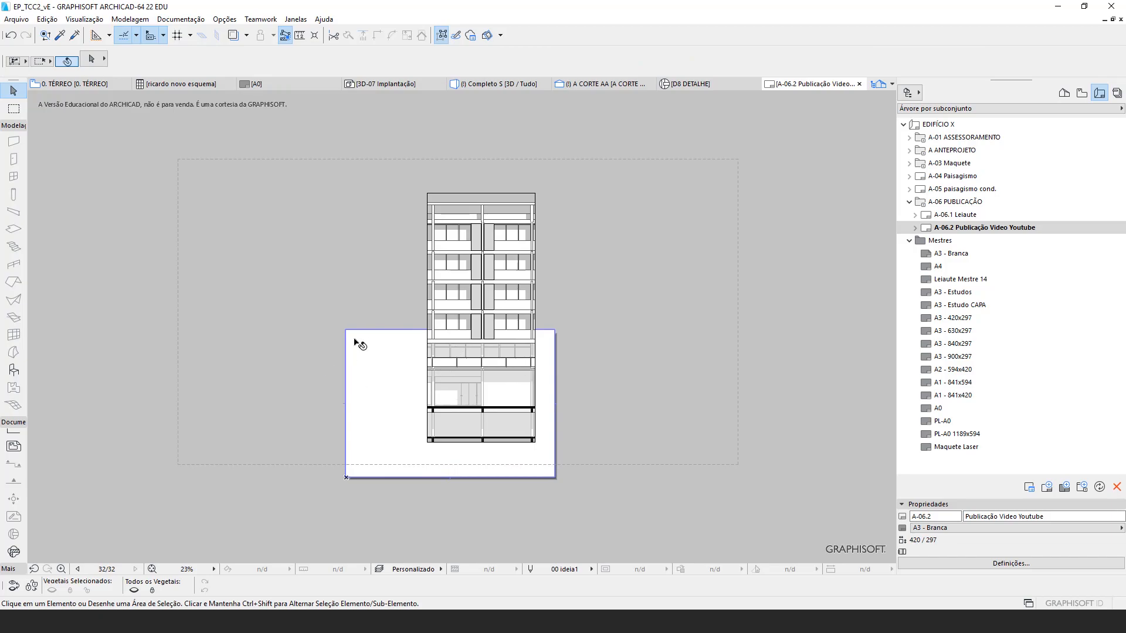
Step: Change the layout's master to A1 - 841x594 and crop both sides of the D8 drawing frame close to the facade
left_click(955, 531)
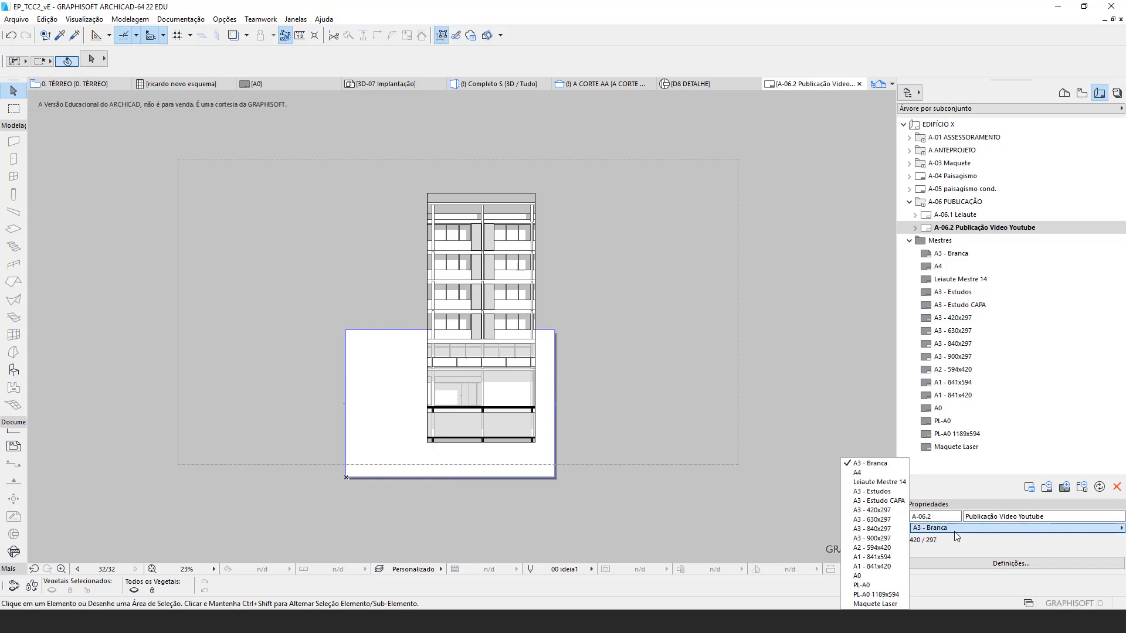
left_click(881, 557)
scroll(536, 396, "down", 1)
mouse_move(507, 377)
left_mouse_down()
mouse_move(479, 376)
mouse_move(491, 376)
left_mouse_up()
left_click(423, 365)
left_click(127, 257)
left_click(325, 256)
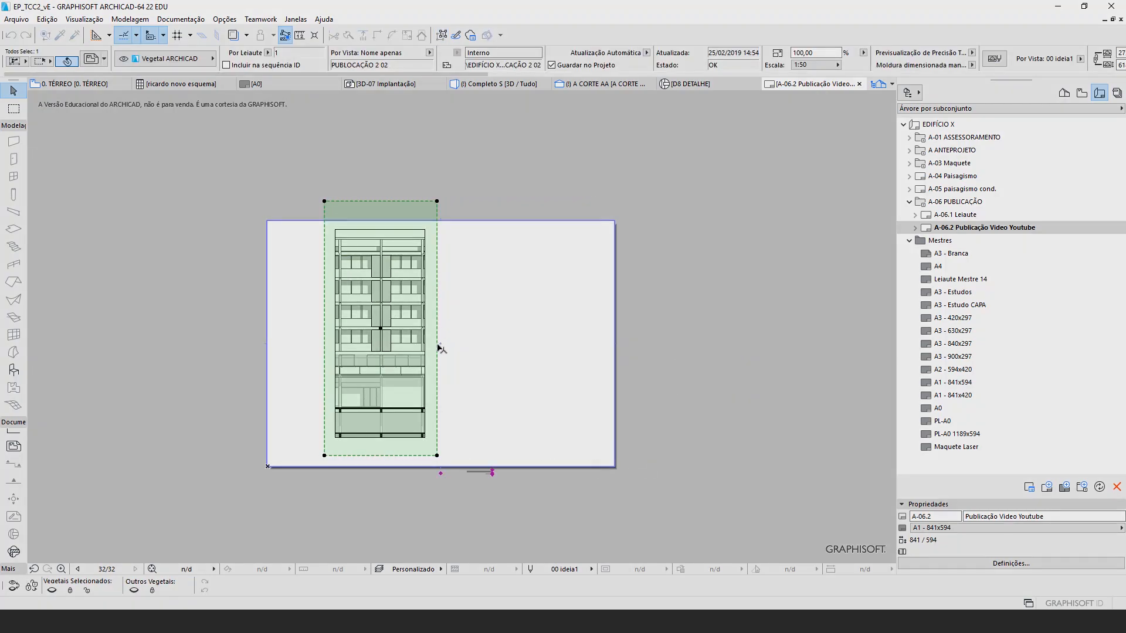
Step: Move the D8 facade drawing to the right half of the sheet and crop its upper frame edge to just above the building
left_click_drag(441, 348, 581, 352)
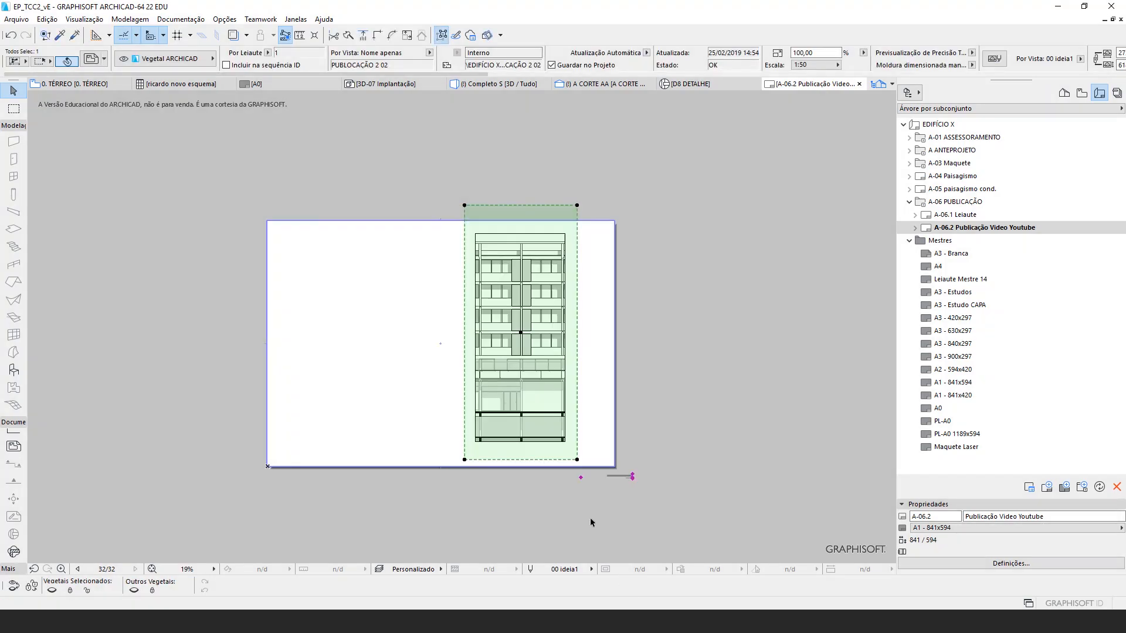
left_click(539, 205)
left_click(613, 312)
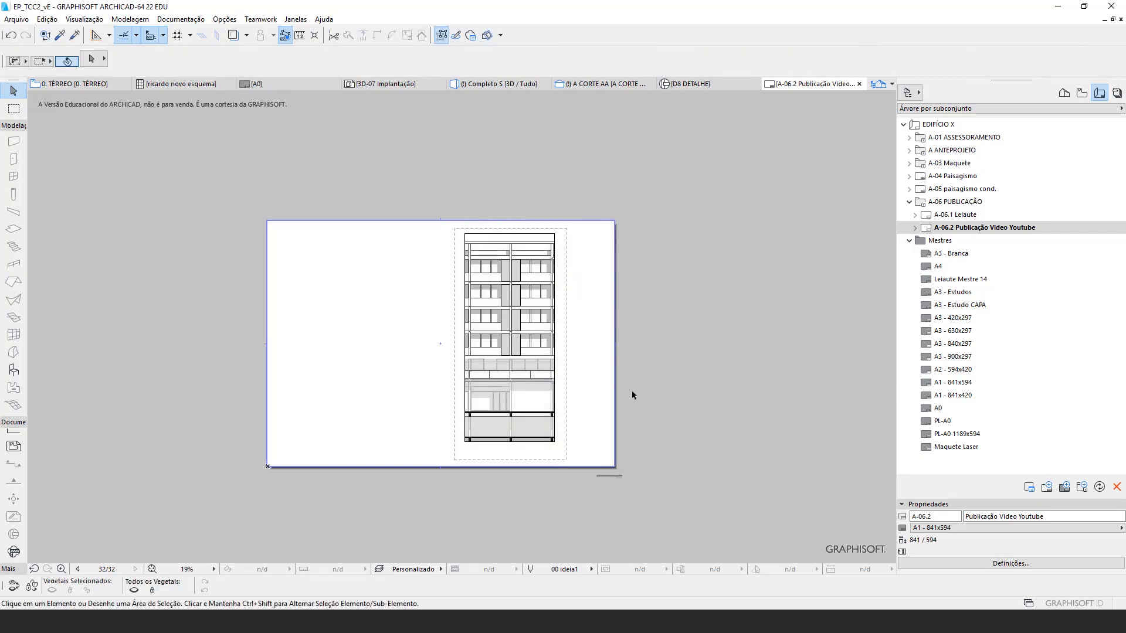
Step: Place the D9 PUBLICAÇÃO 02 section view on the left half of the sheet and select its drawing
left_click(1082, 94)
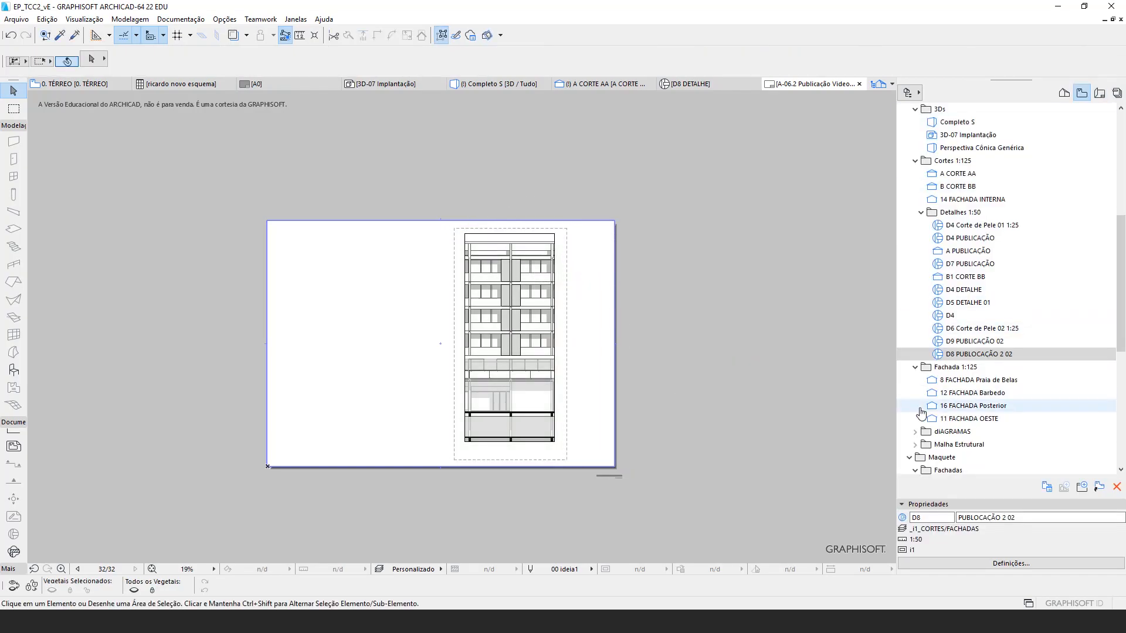
left_click(966, 343)
mouse_move(968, 349)
left_mouse_down()
mouse_move(448, 276)
mouse_move(359, 321)
left_mouse_up()
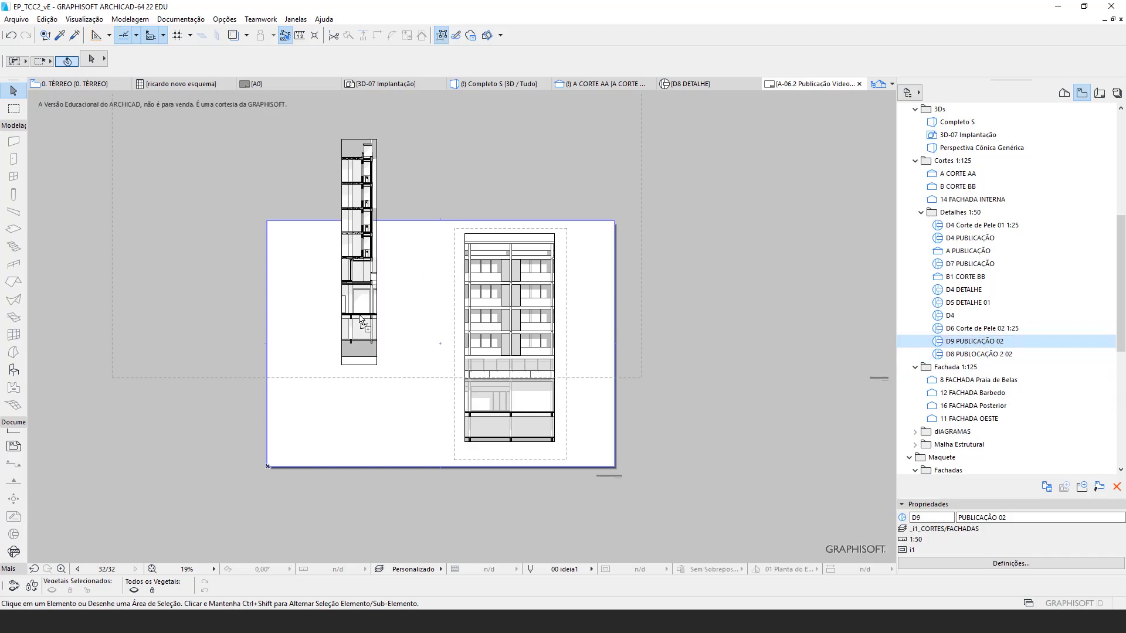
scroll(422, 346, "down", 3)
left_click(429, 252)
scroll(319, 241, "up", 1)
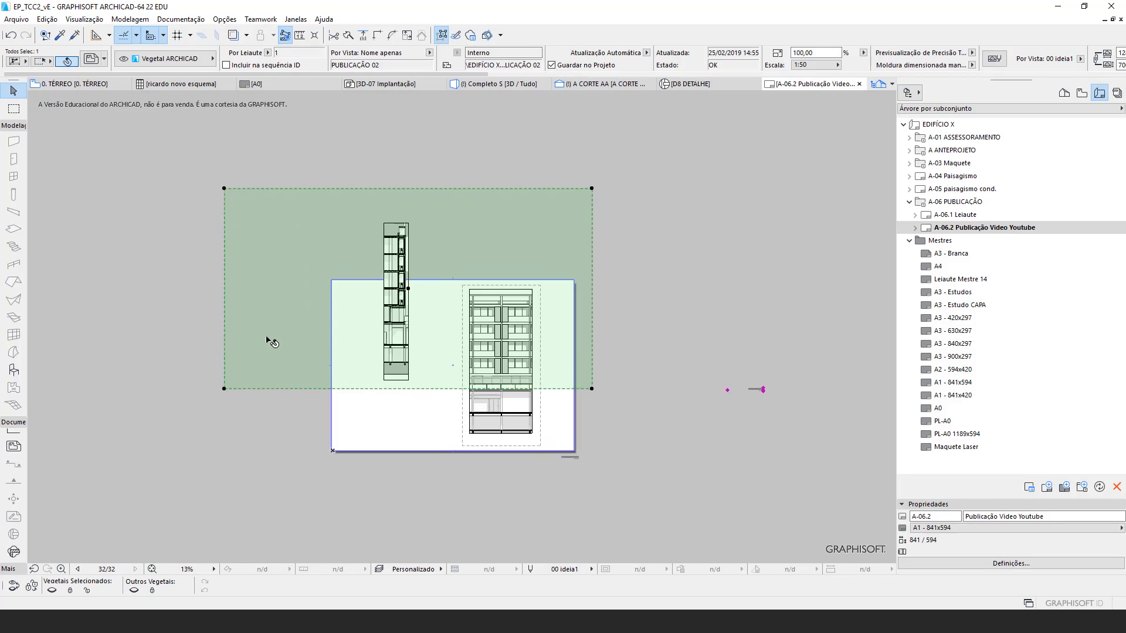
Step: Crop both sides of the D9 drawing frame around the section strip and move the drawing down onto the sheet
left_click(226, 230)
left_click(358, 228)
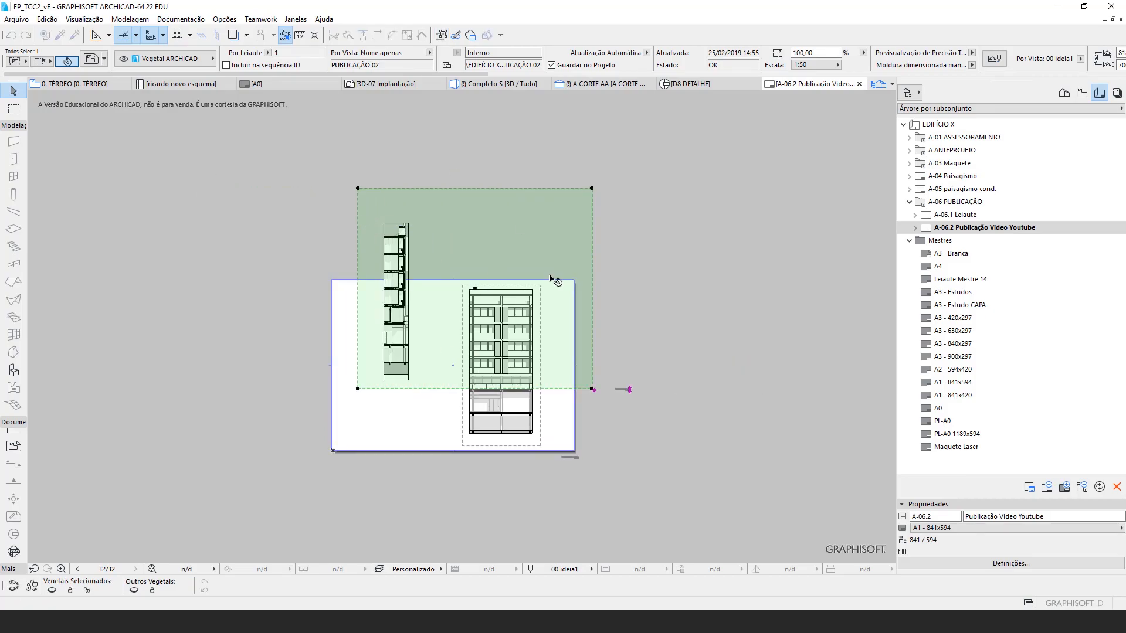
left_click(593, 258)
left_click(423, 258)
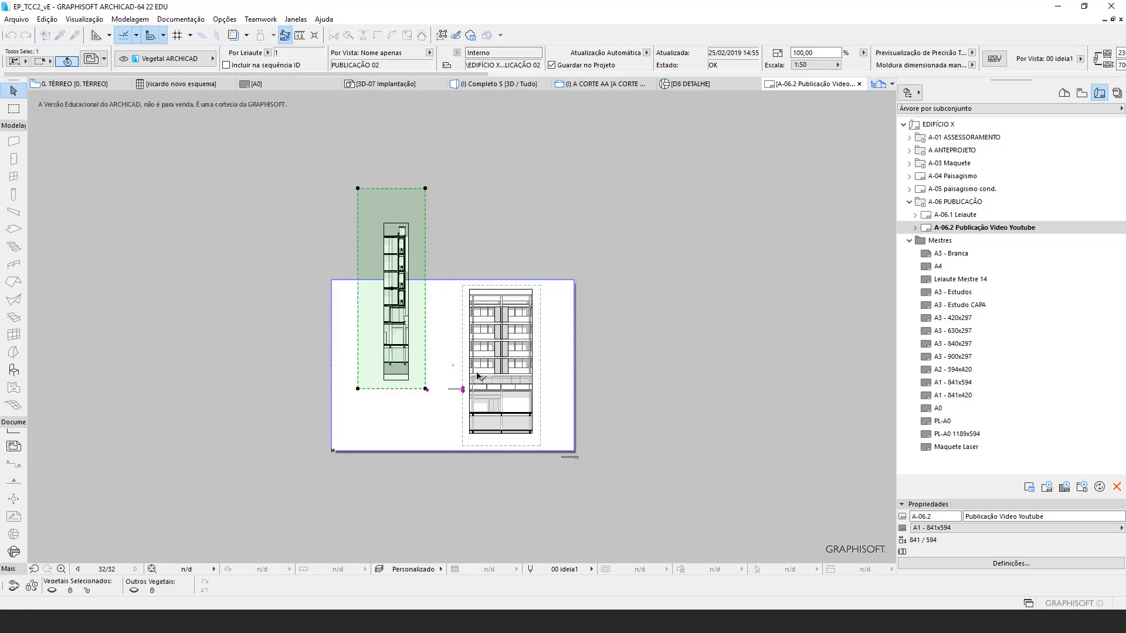
scroll(417, 387, "up", 3)
left_click(383, 363)
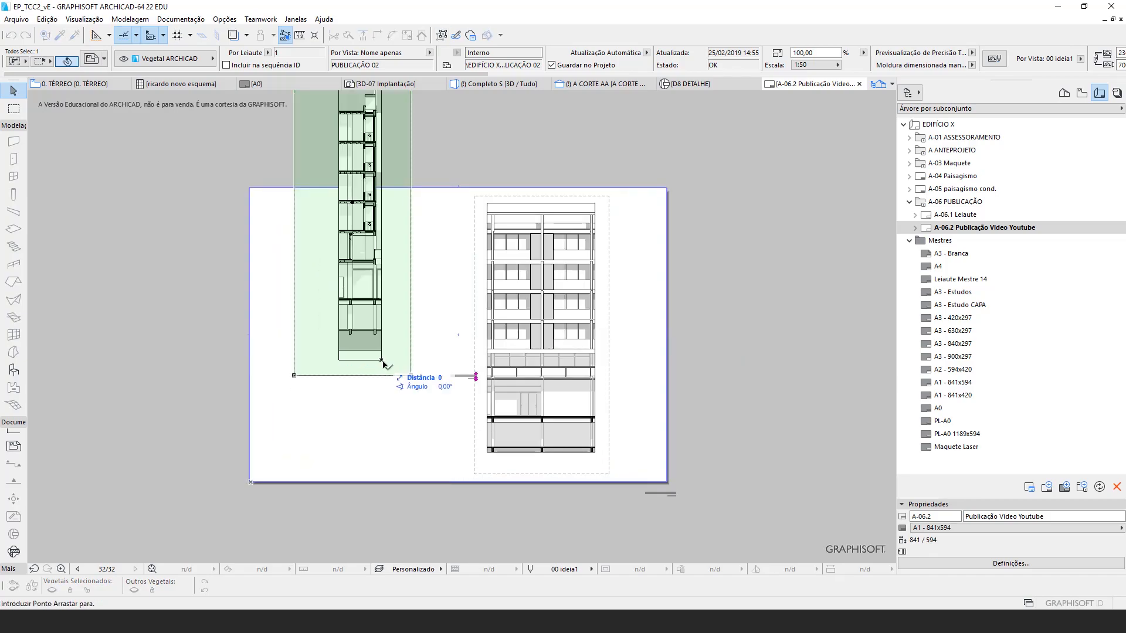
left_click(421, 455)
Step: Move the D9 section drawing vertically, from the corner of its lowest slab to the level of the same slab on the facade
scroll(419, 449, "up", 3)
key("ctrl+d")
scroll(419, 413, "up", 5)
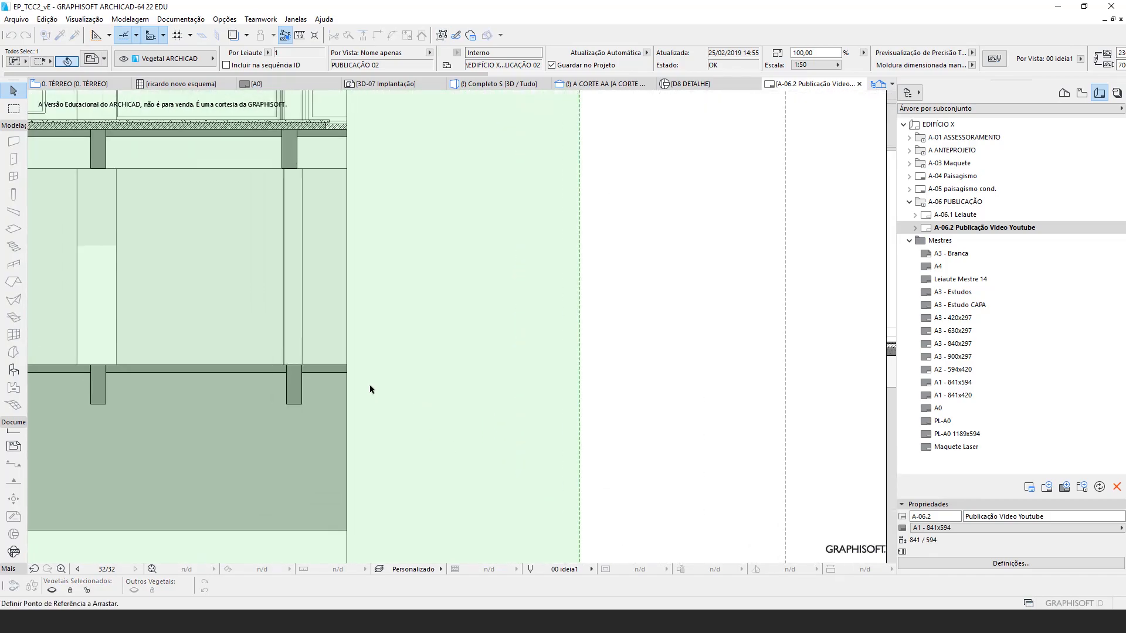
left_click(335, 359)
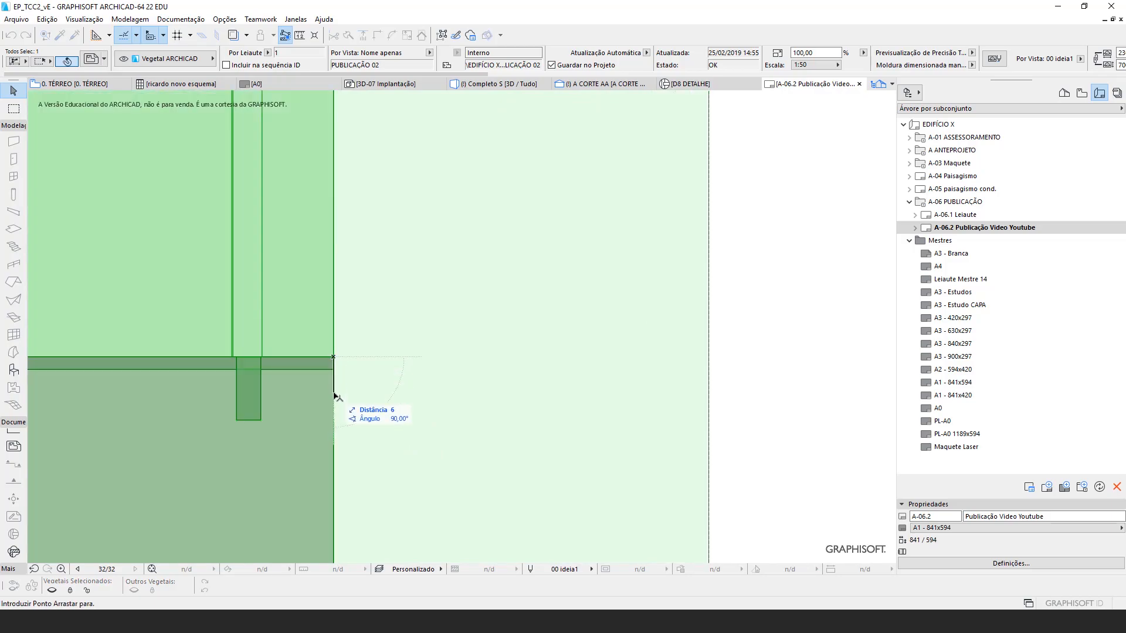
scroll(335, 361, "down", 5)
scroll(587, 405, "up", 3)
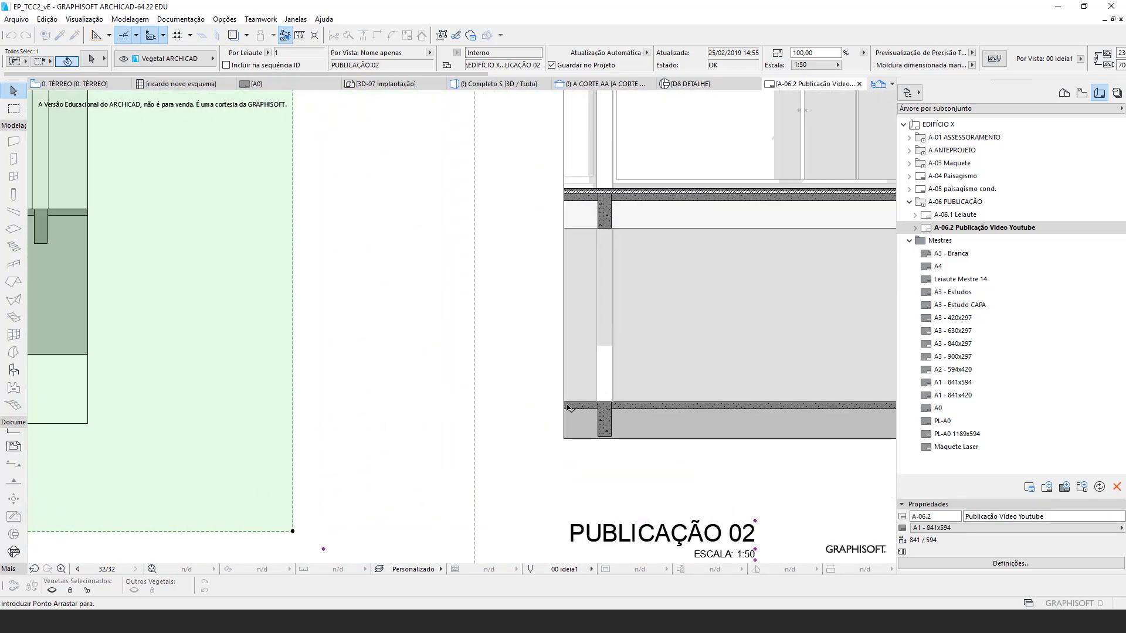
left_click(582, 405, "shift")
scroll(432, 413, "down", 3)
scroll(432, 414, "down", 5)
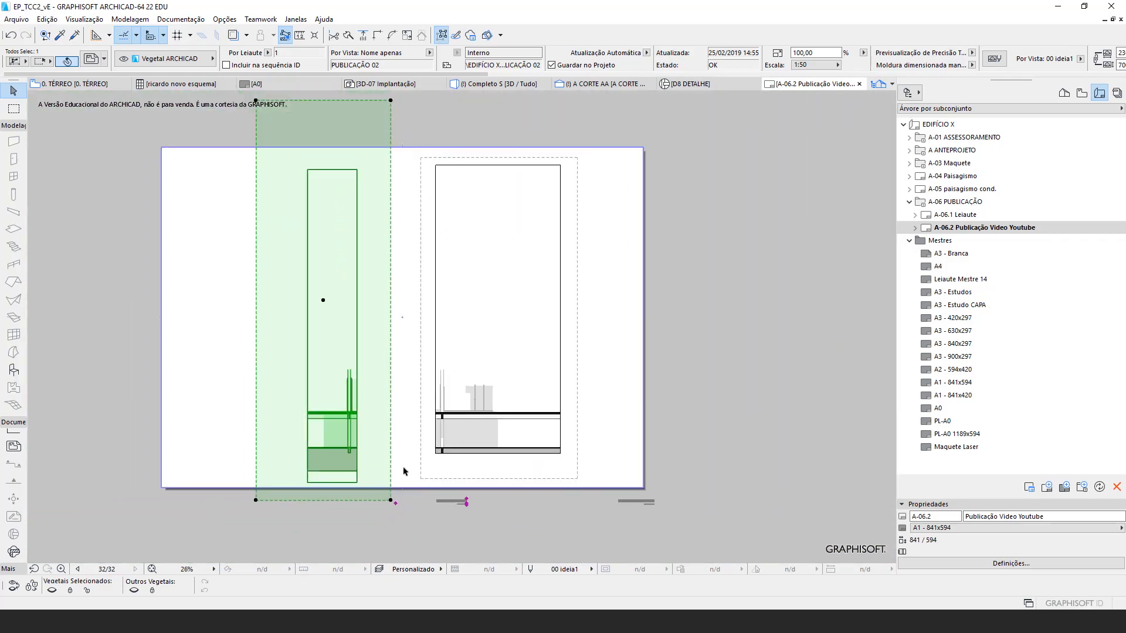
Step: Crop the upper frame edge of the section drawing to the level of the facade drawing's upper frame edge
left_click_drag(473, 328, 460, 327)
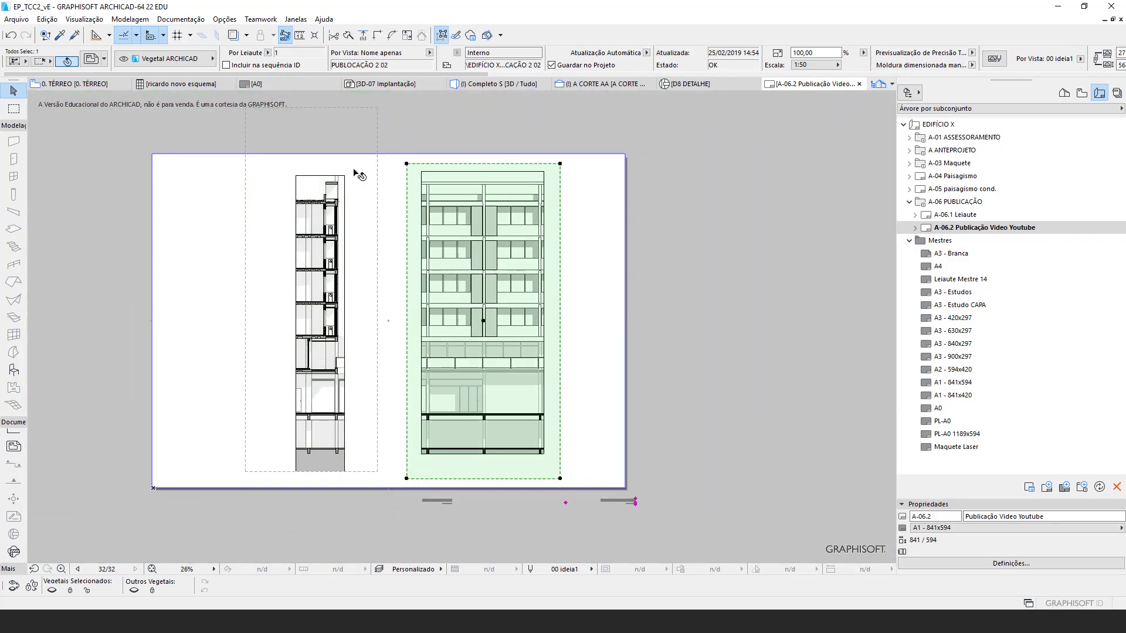
left_click(355, 171)
key("ctrl+d")
left_click(361, 112)
key("Escape")
left_click(356, 108)
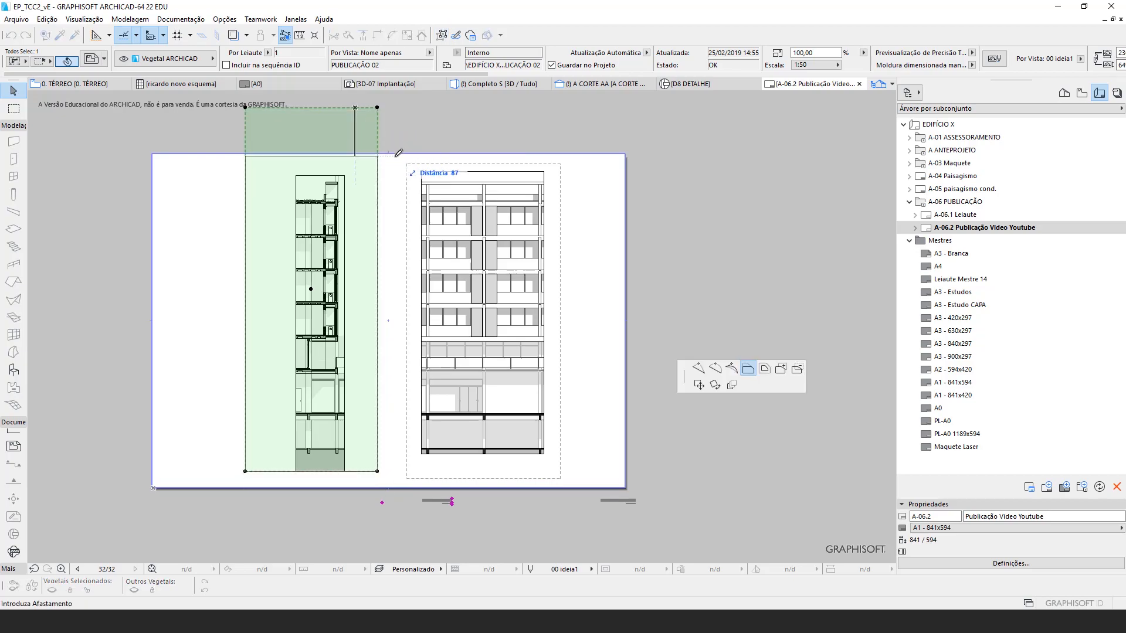
left_click(407, 164)
left_click(365, 238)
key("Escape")
key("Escape")
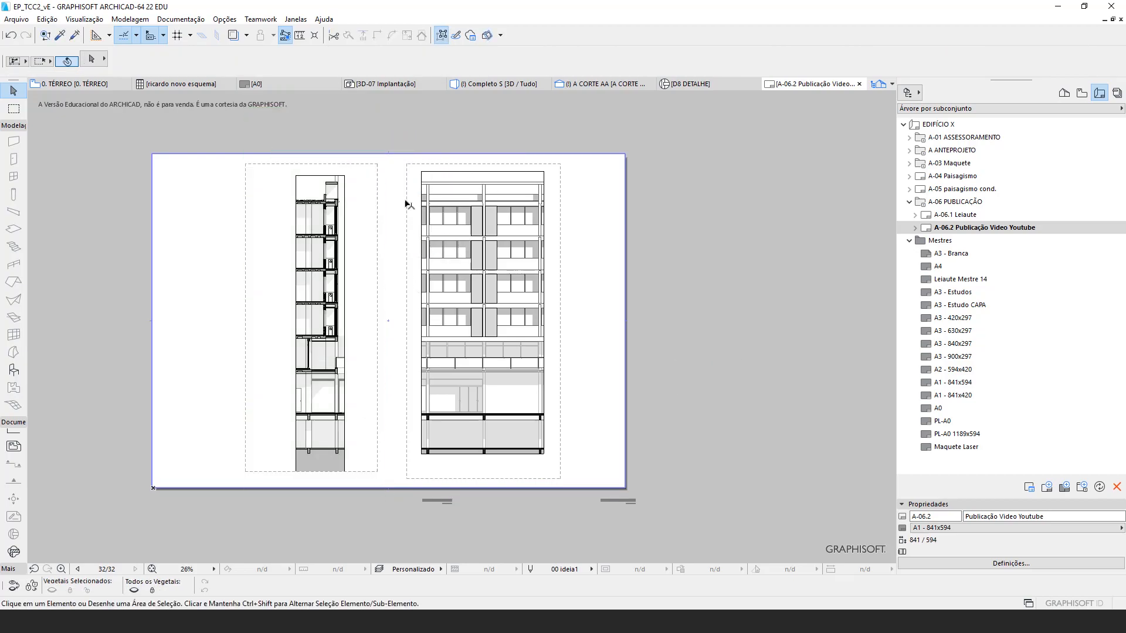
Step: Move the facade drawing horizontally a little closer to the section drawing
scroll(456, 253, "up", 1)
left_click_drag(575, 345, 586, 344)
left_click(467, 296)
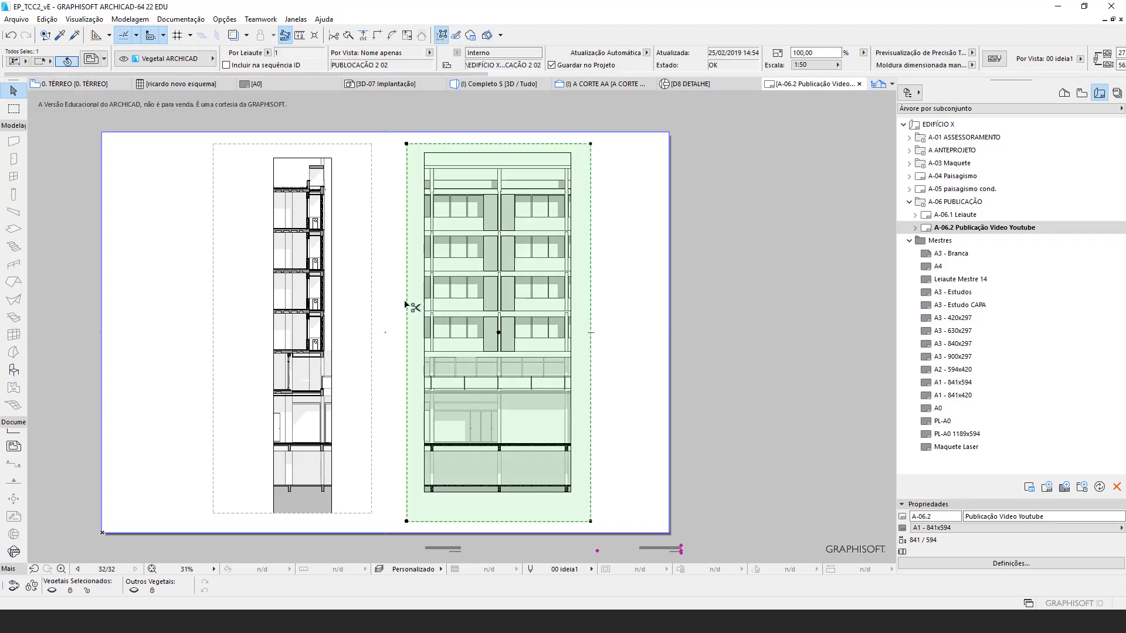
key("ctrl+d")
left_click(407, 302)
left_click(395, 303)
key("Escape")
Step: Save the A-06.2 layout to the desktop as the PDF file EP_TCC2_vE.pdf
scroll(375, 297, "down", 2)
scroll(375, 309, "up", 3)
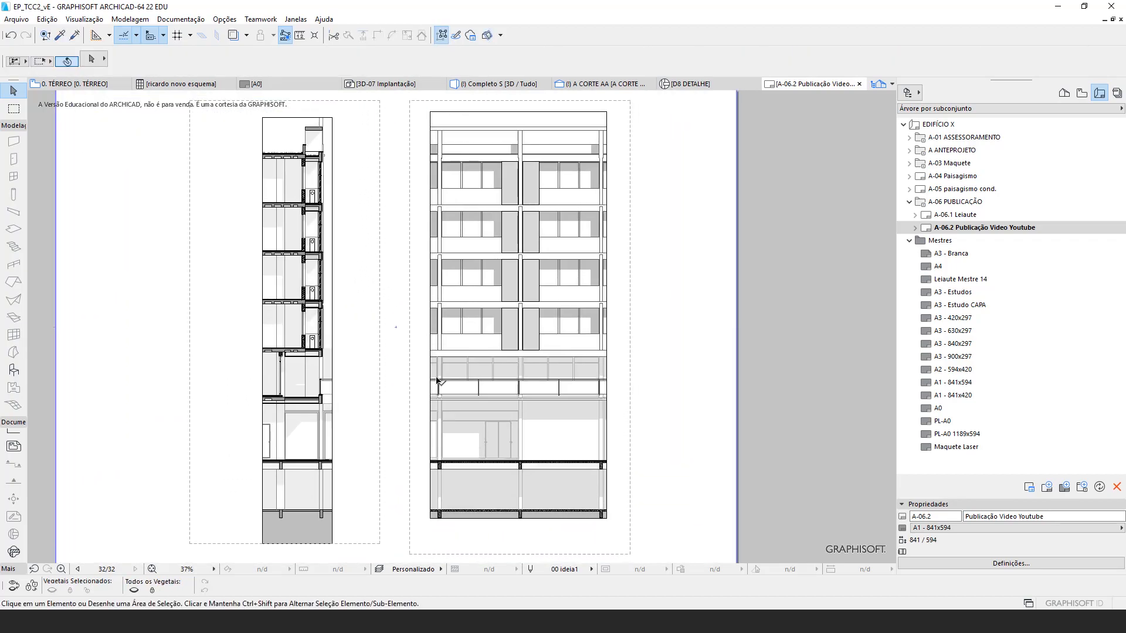
scroll(441, 394, "down", 1)
scroll(441, 394, "down", 1)
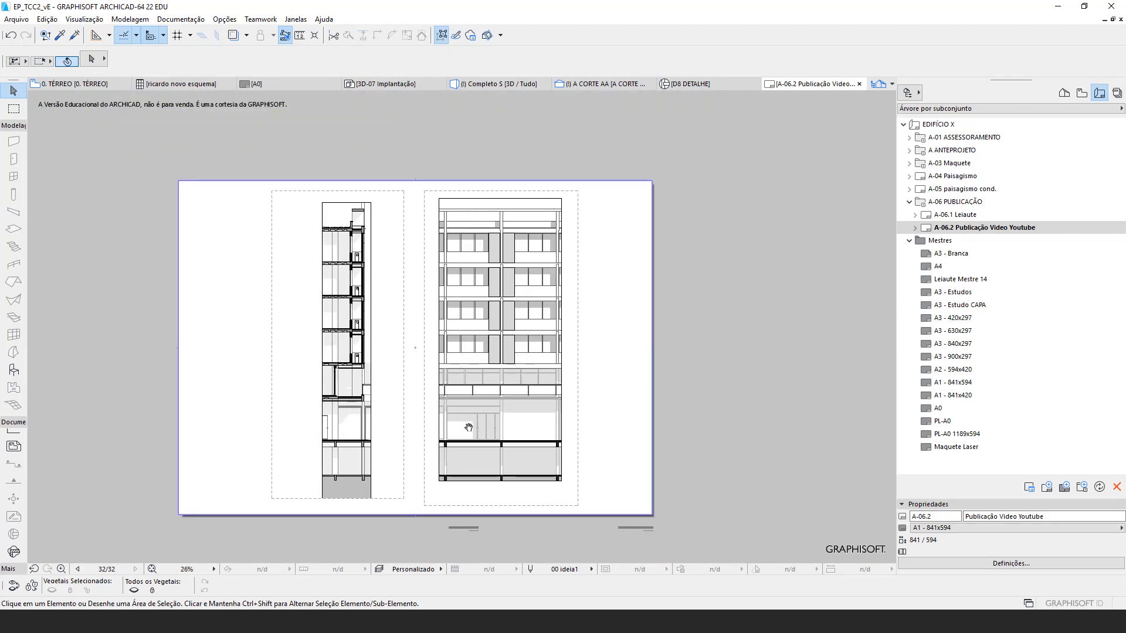
left_click_drag(394, 399, 399, 401)
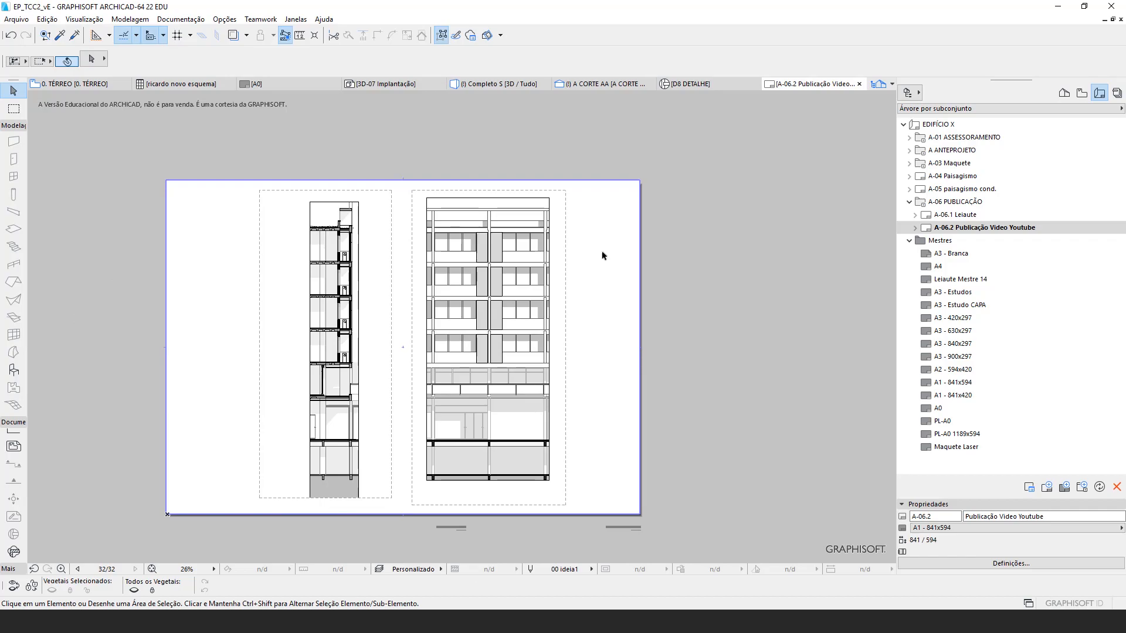
left_click(19, 19)
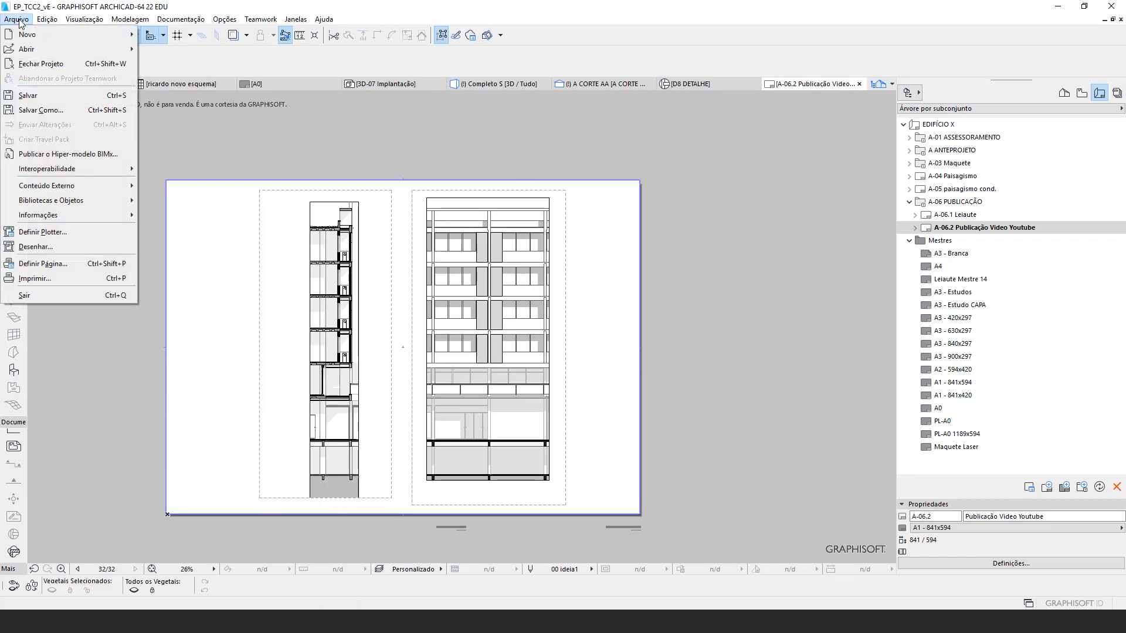
left_click(63, 110)
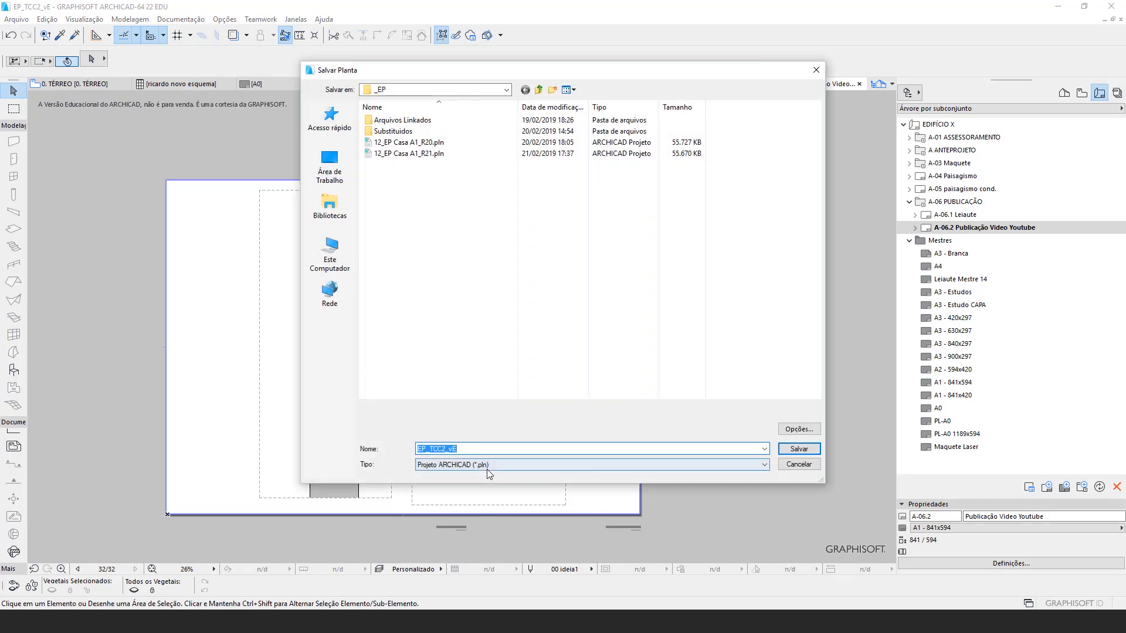
left_click(488, 465)
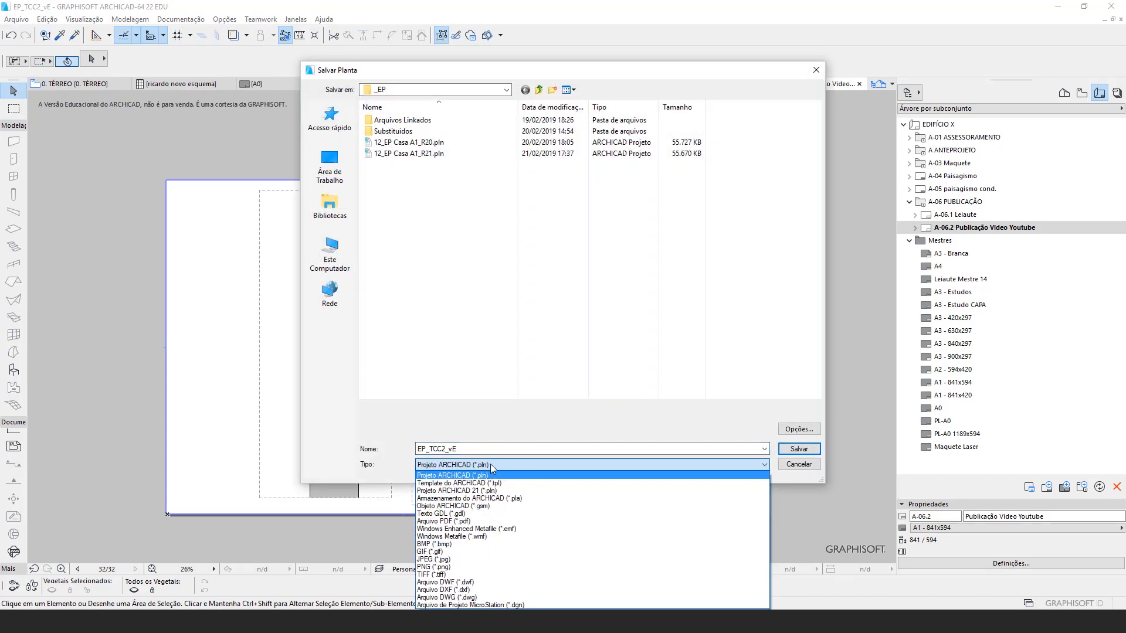
left_click(492, 521)
left_click(330, 170)
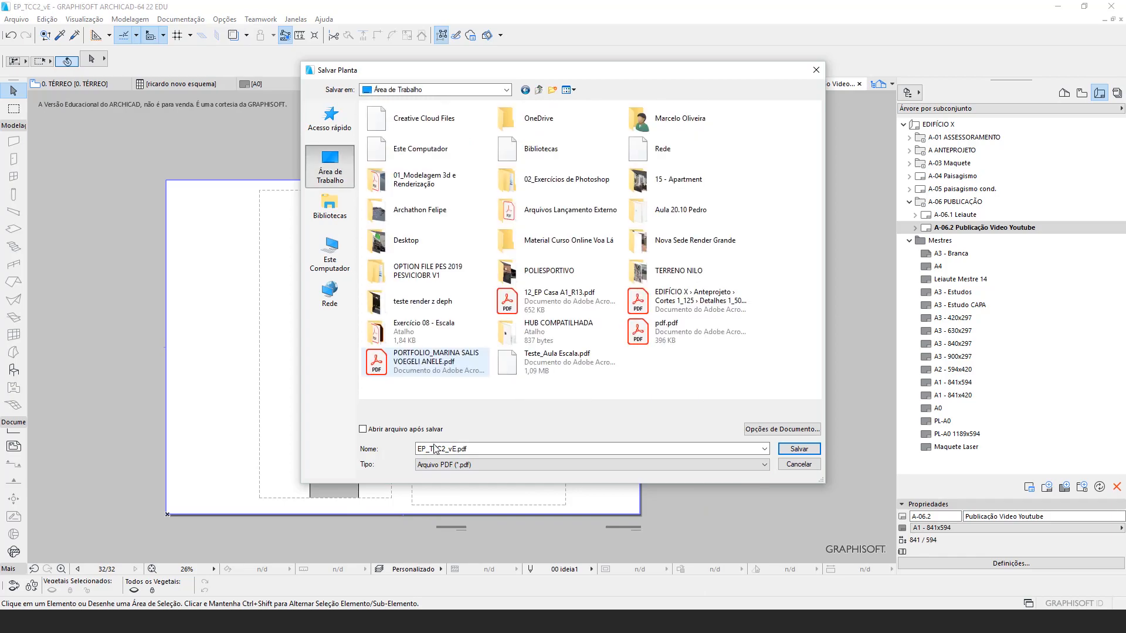
left_click(484, 449)
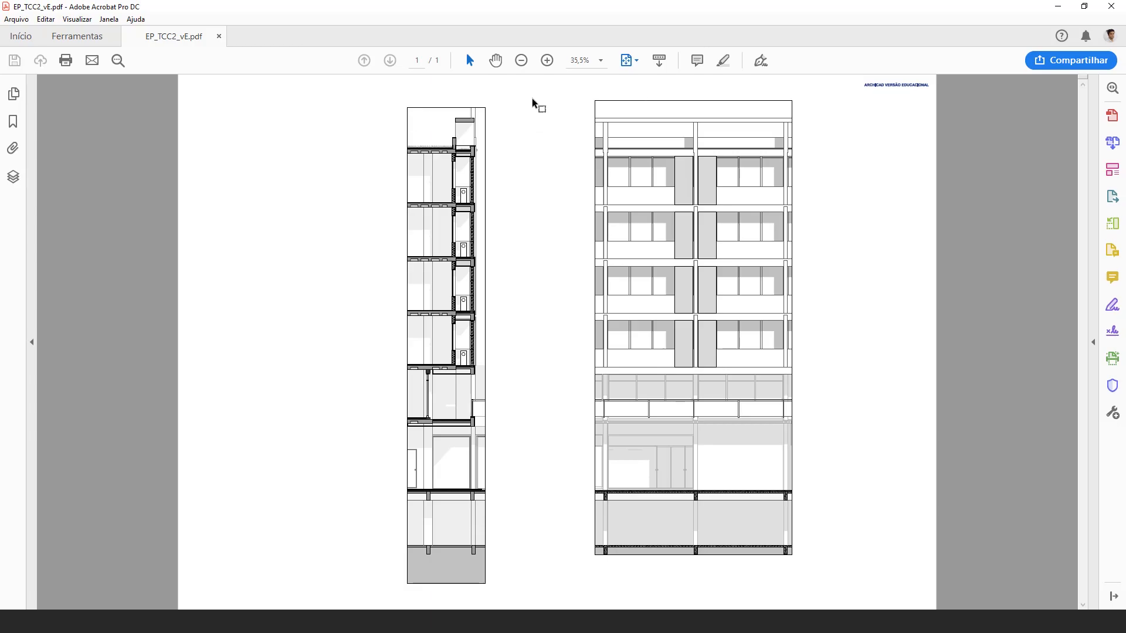
Step: Compare the exported PDF in Acrobat with the facade and section layout in Archicad
key("alt+Tab")
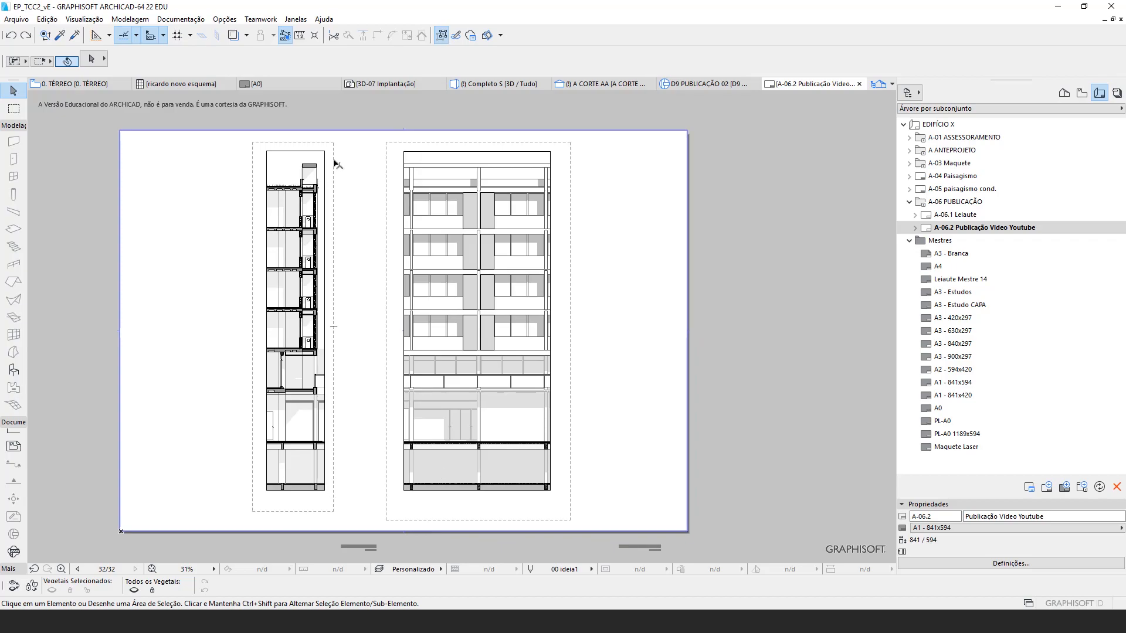
left_click_drag(401, 283, 402, 285)
key("alt+Tab")
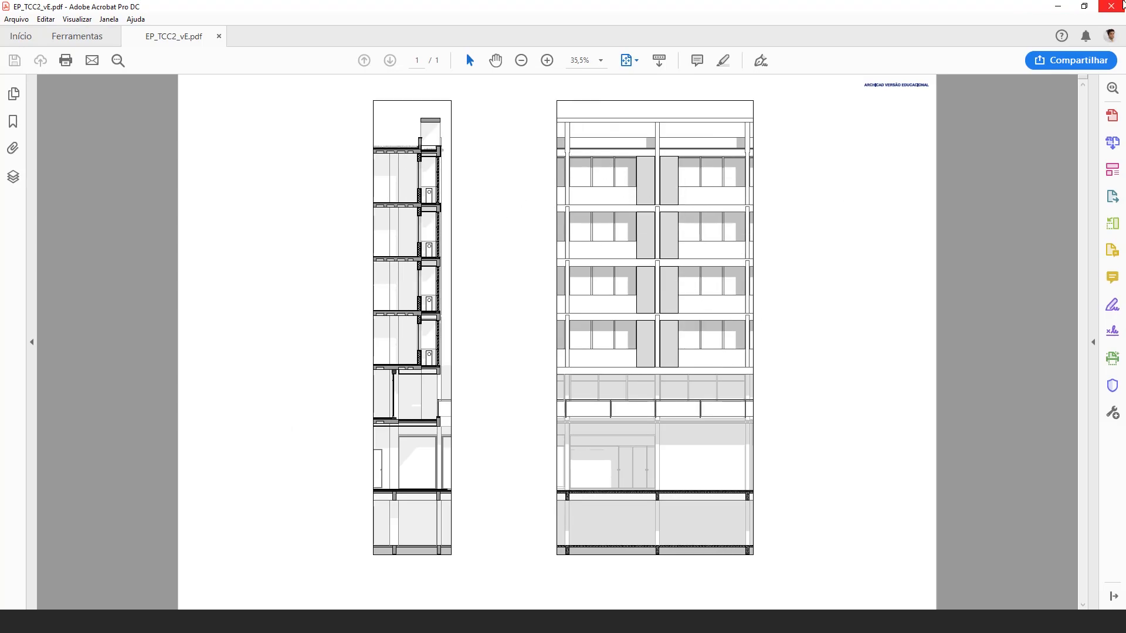
Step: Close the PDF in Acrobat, switch to Photoshop and close Corte de Pele e Fachada_R00.psd without saving its changes
left_click(1111, 6)
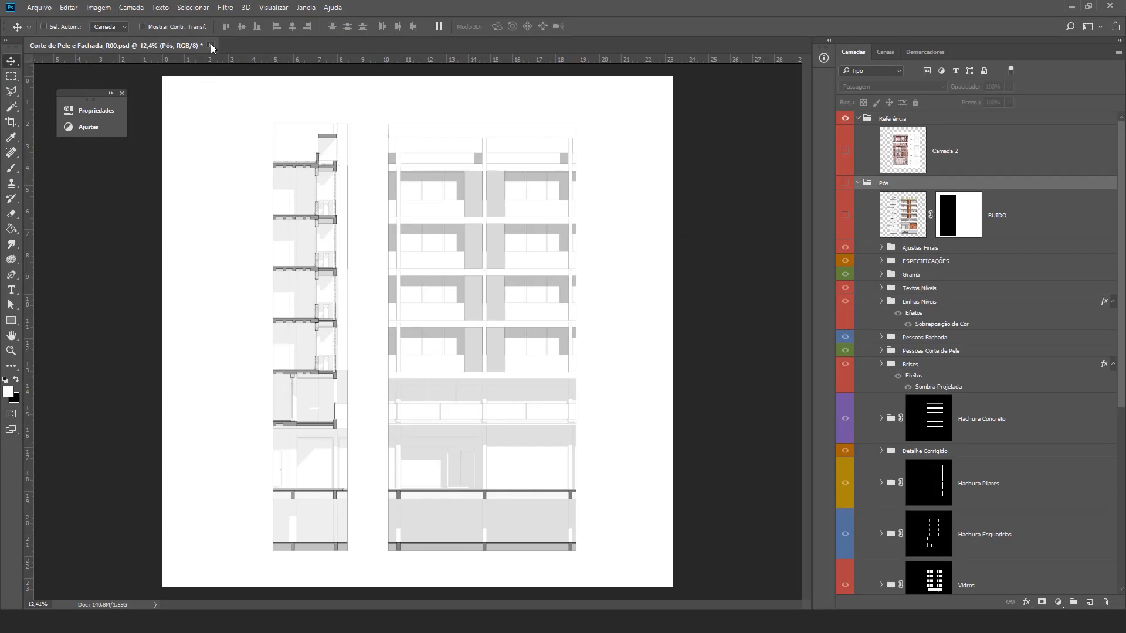
left_click(210, 46)
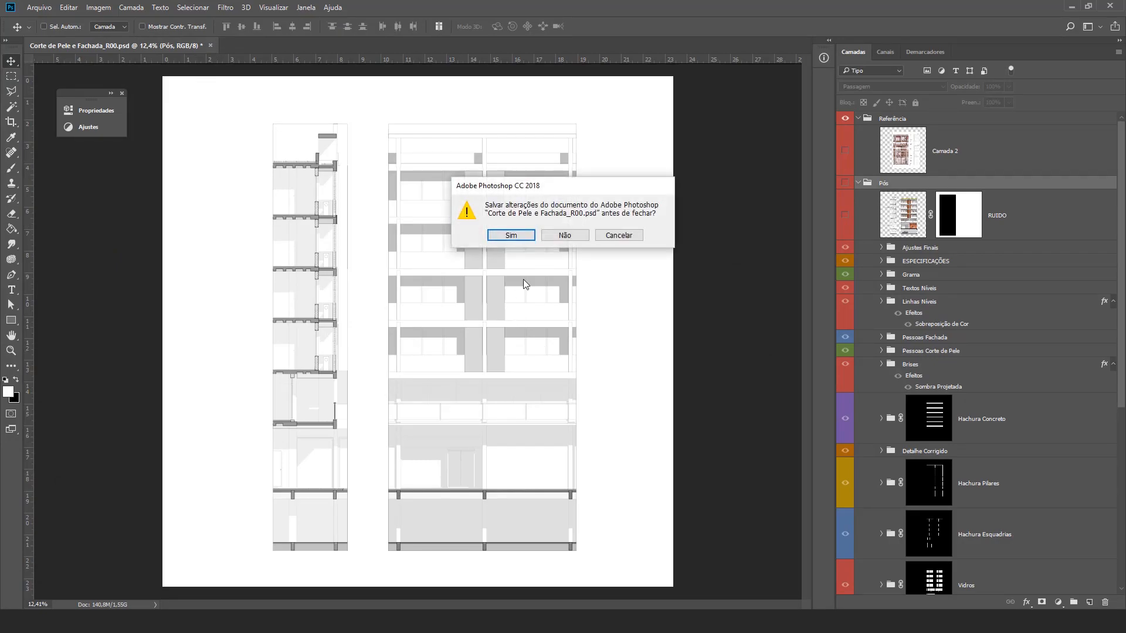
left_click(565, 236)
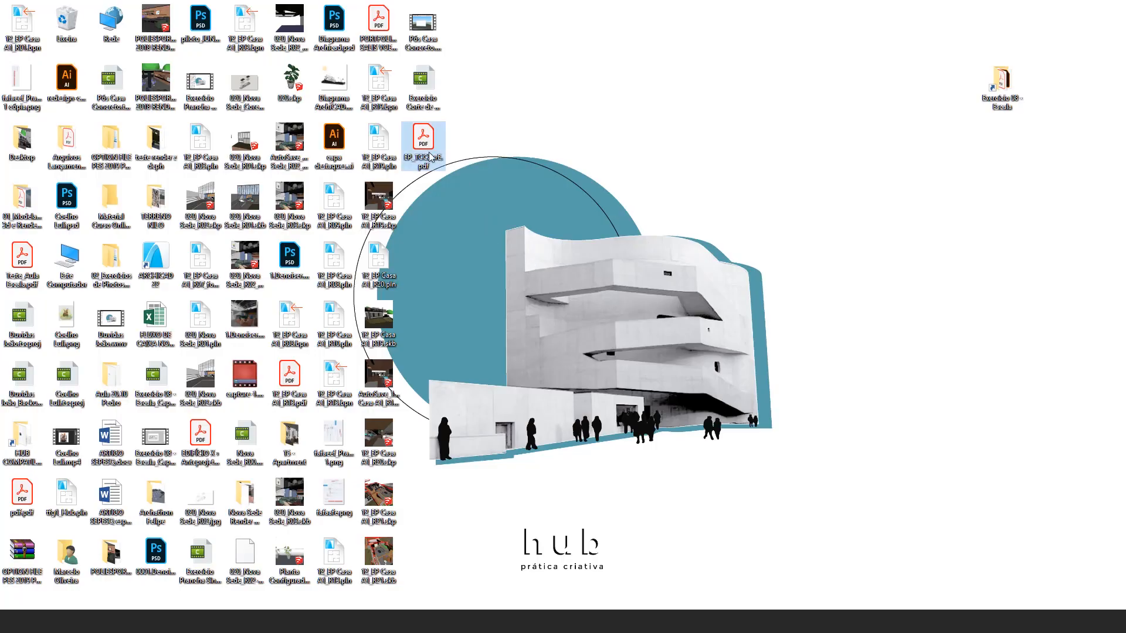
Step: Import EP_TCC2_vE.pdf from the desktop into Photoshop at 300 pixels per inch, in RGB colour with 8 bits
left_click_drag(424, 142, 312, 478)
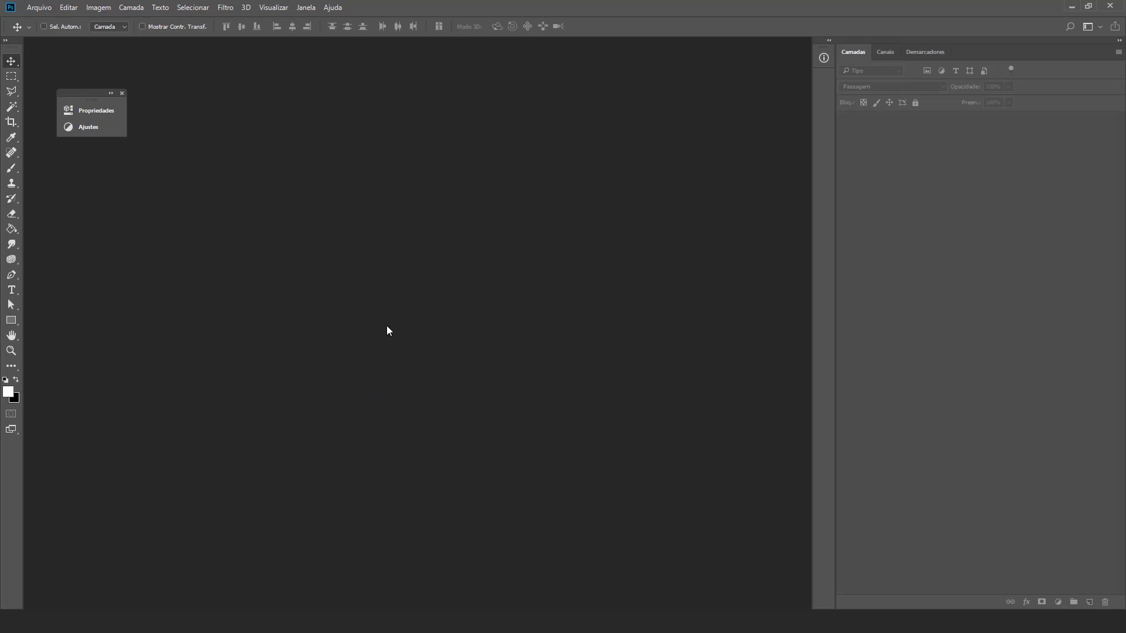
left_click_drag(332, 111, 302, 98)
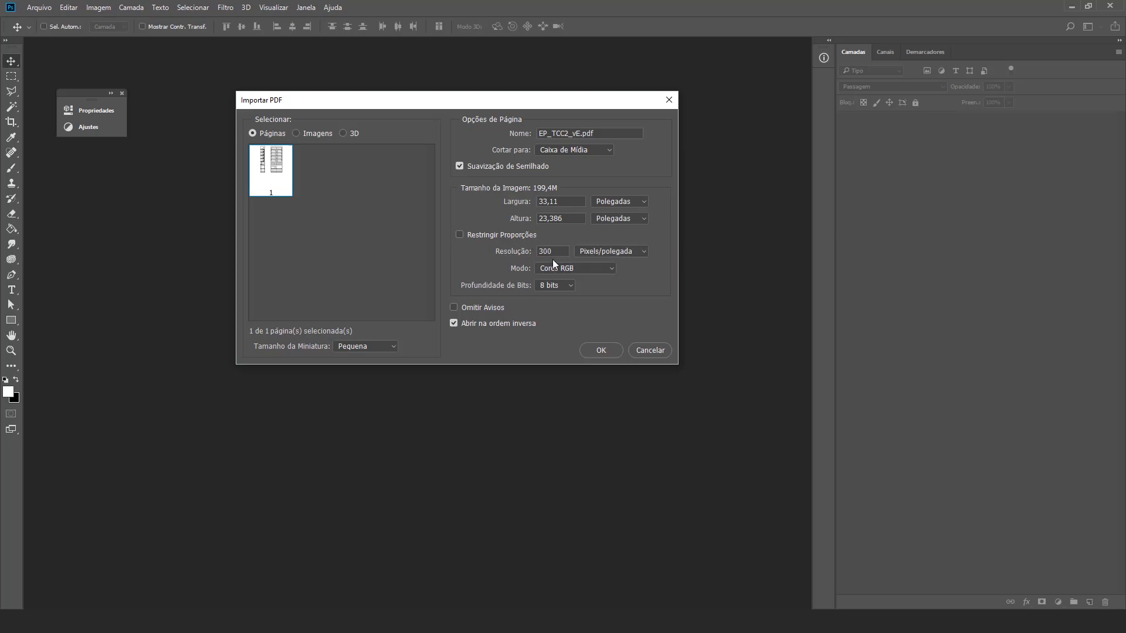
left_click(602, 351)
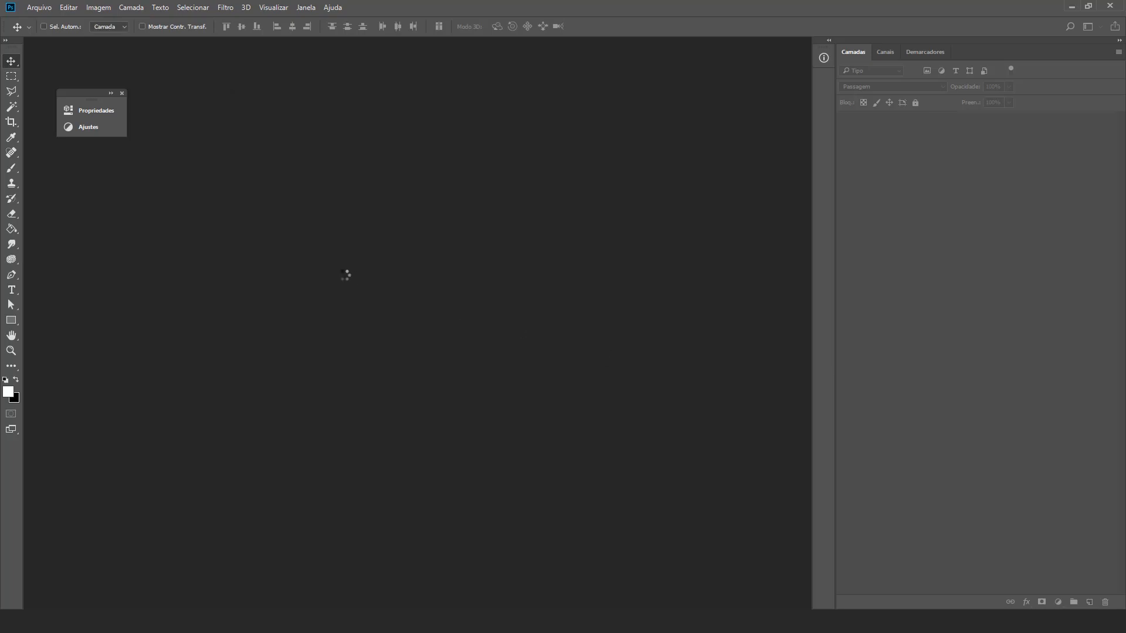
scroll(462, 329, "down", 3)
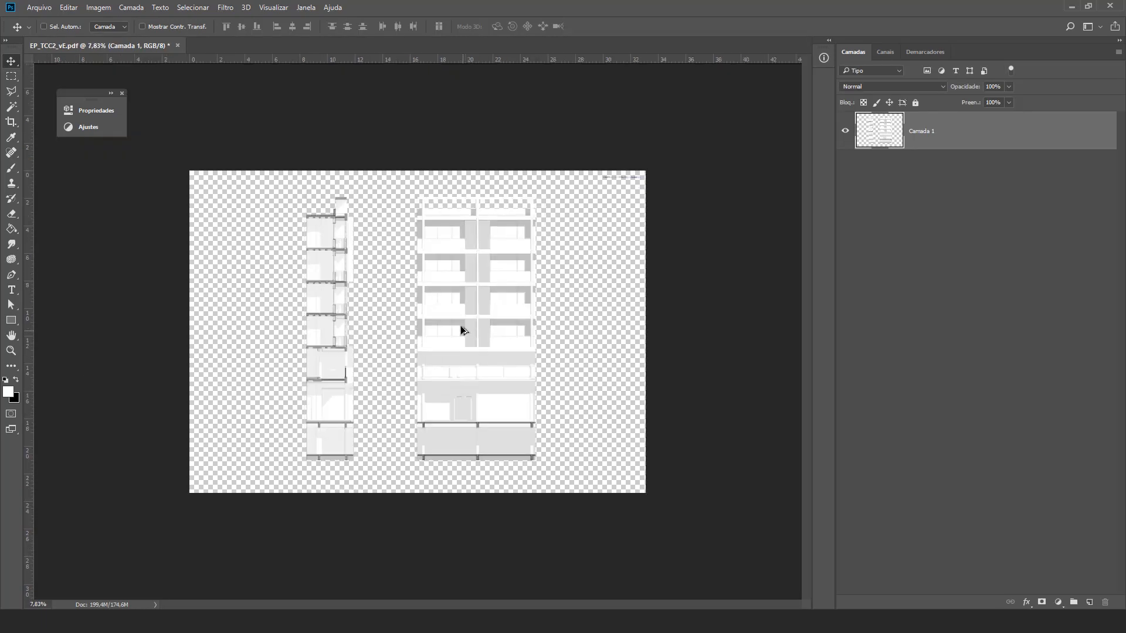
scroll(463, 321, "up", 2)
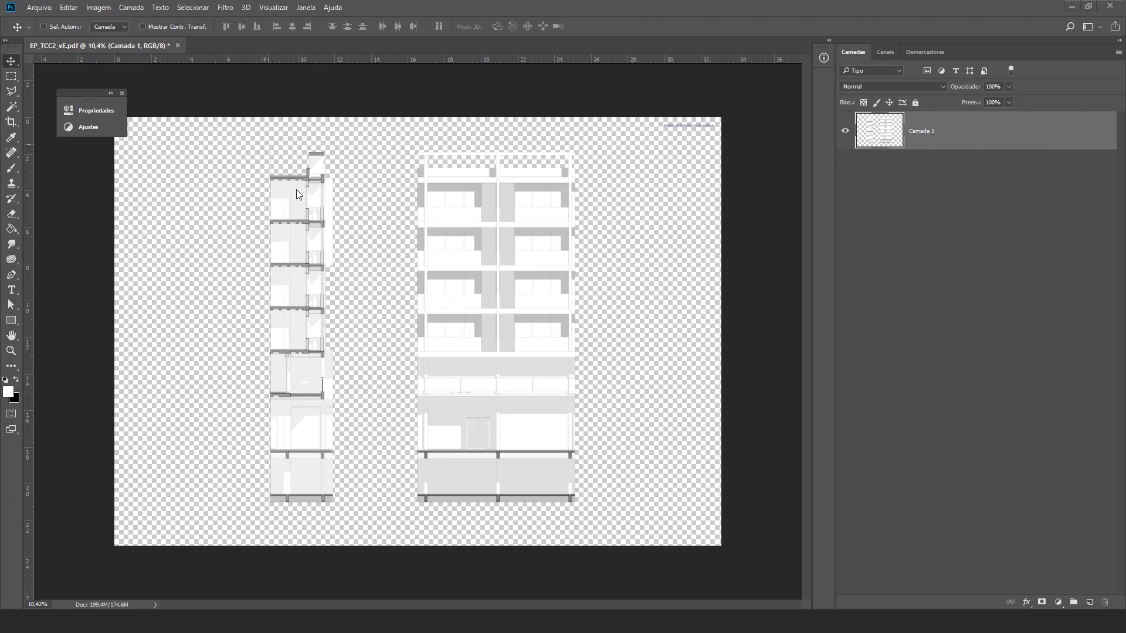
Step: Add a white solid colour fill layer and place it below the imported drawing layer
left_click(1059, 603)
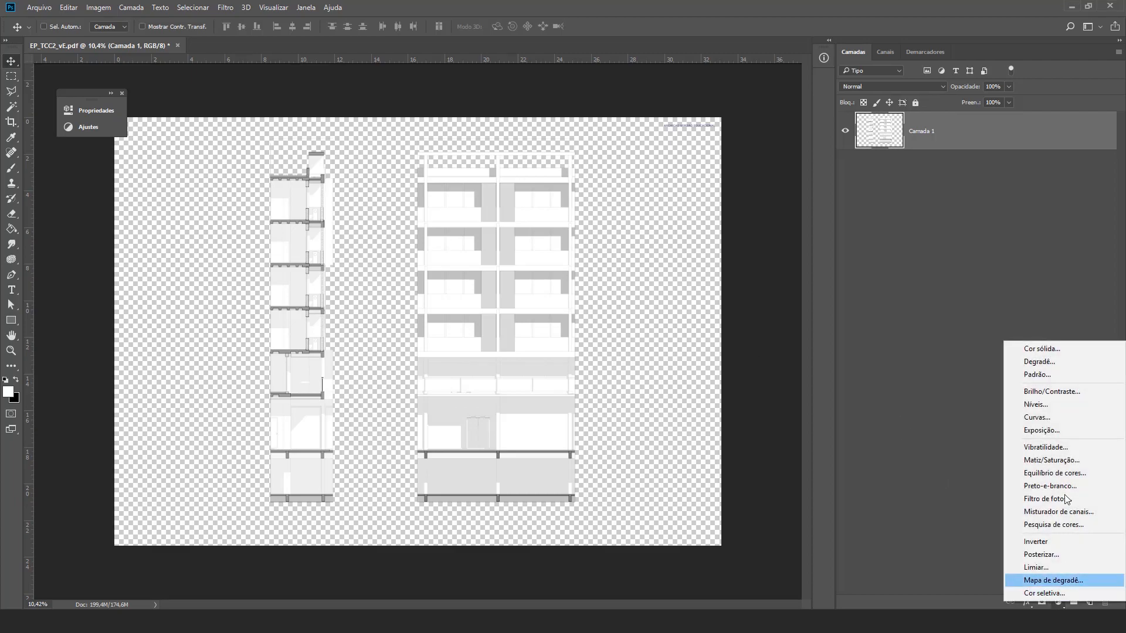
left_click(1043, 351)
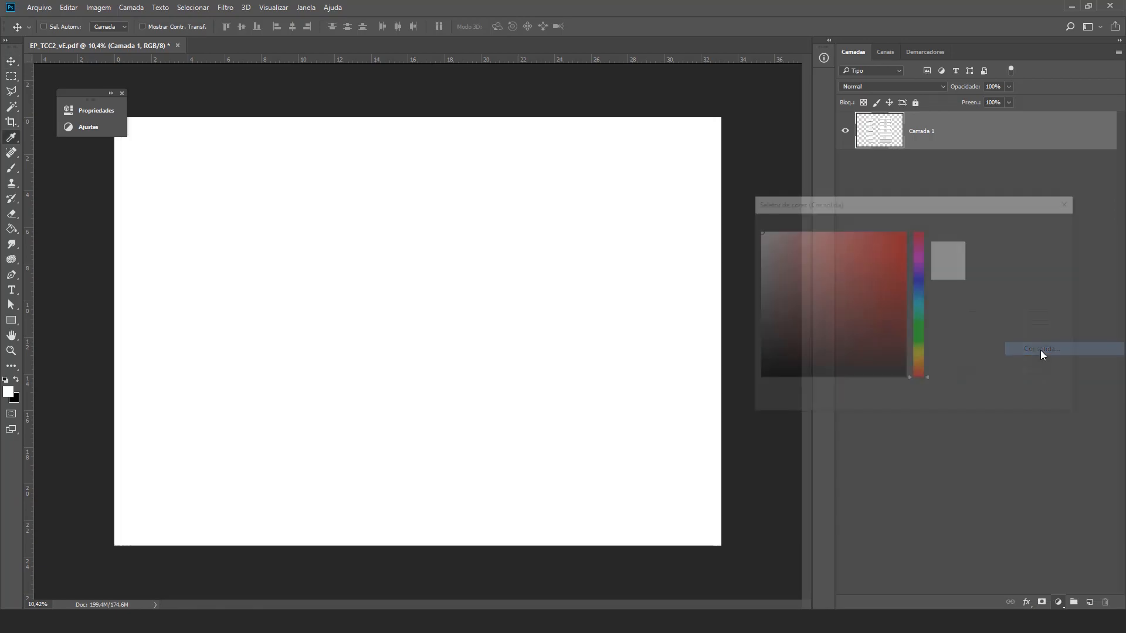
left_click_drag(875, 207, 866, 203)
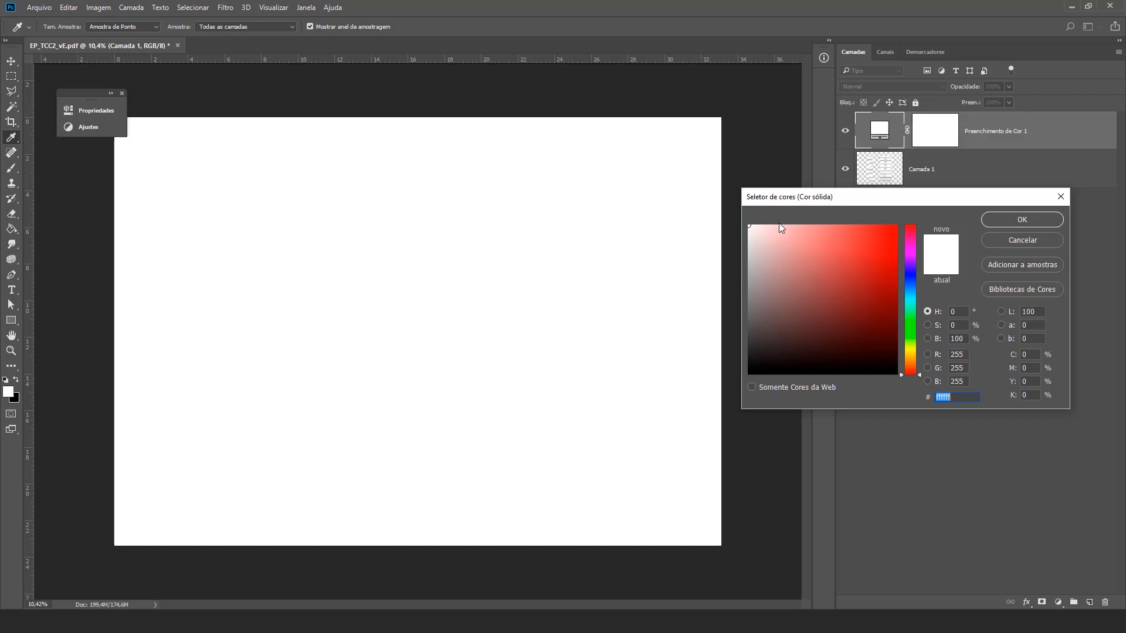
left_click_drag(750, 229, 741, 220)
left_click(1029, 216)
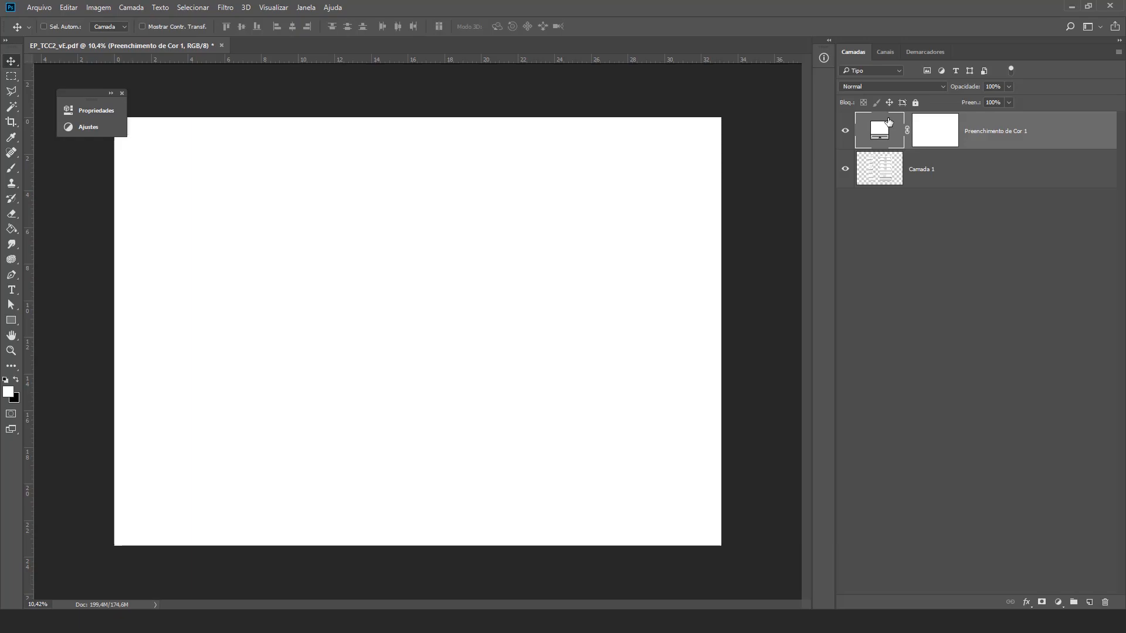
mouse_move(906, 127)
left_mouse_down()
mouse_move(1036, 147)
mouse_move(994, 150)
mouse_move(979, 204)
left_mouse_up()
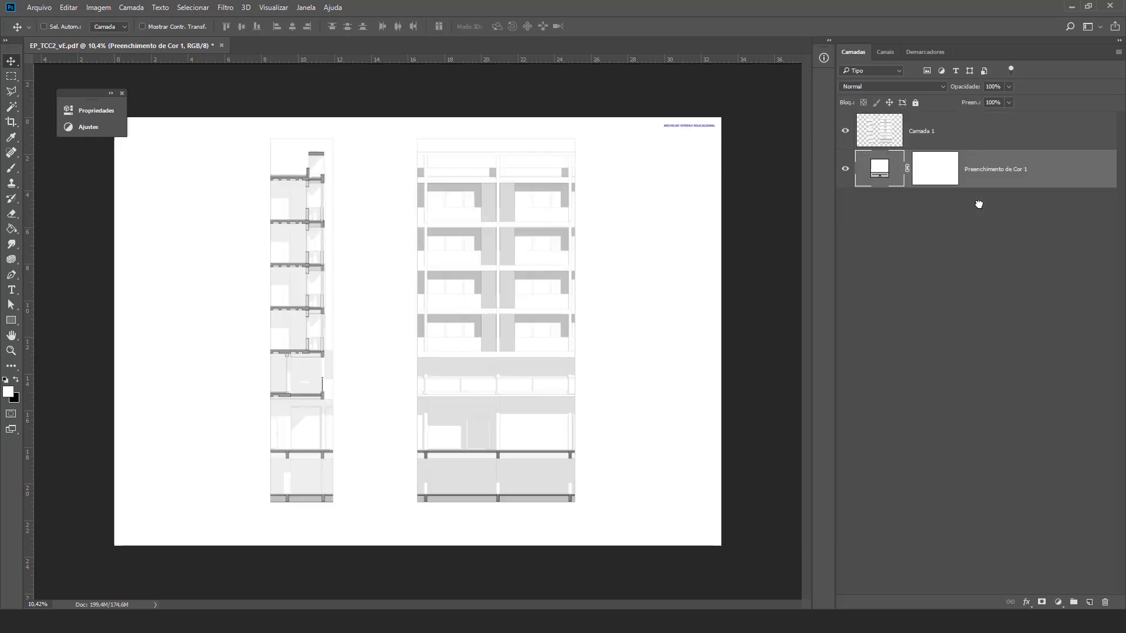
Step: Select the educational version stamp on the Camada 1 drawing layer with the Rectangular Marquee and delete it
left_click(919, 125)
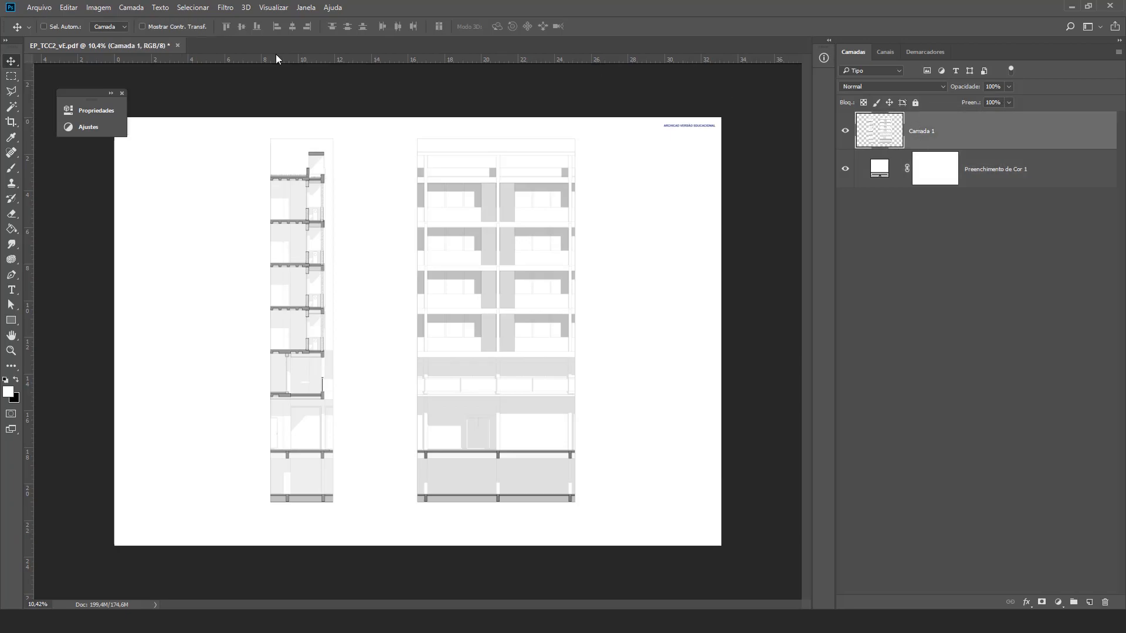
left_click(12, 77)
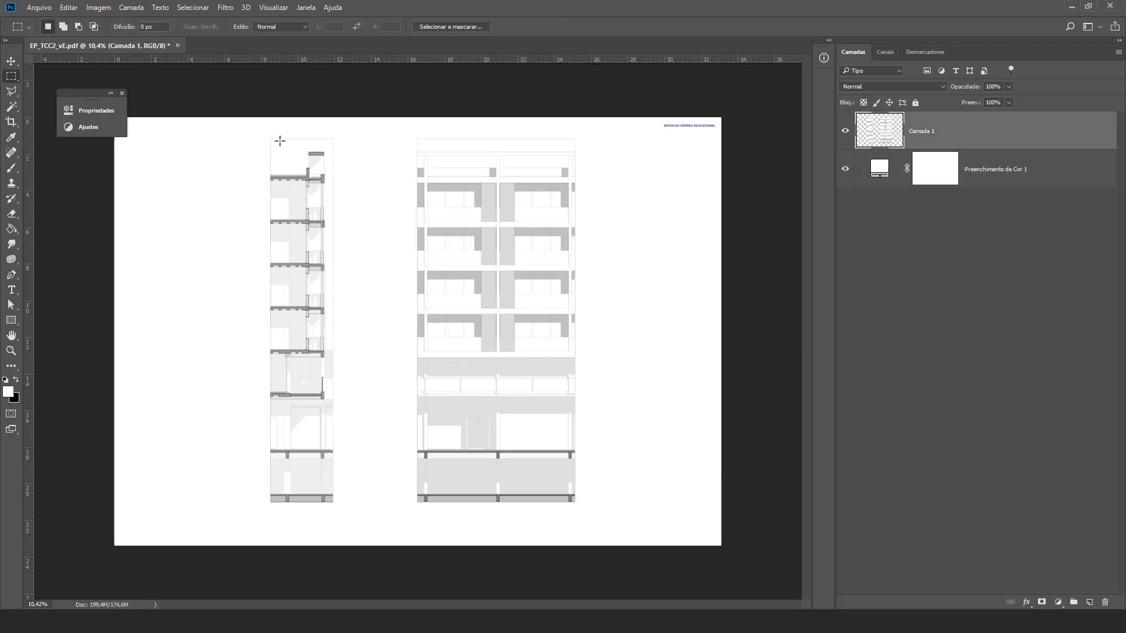
left_click_drag(649, 117, 719, 136)
key("Delete")
key("ctrl+d")
key("v")
scroll(606, 166, "up", 1)
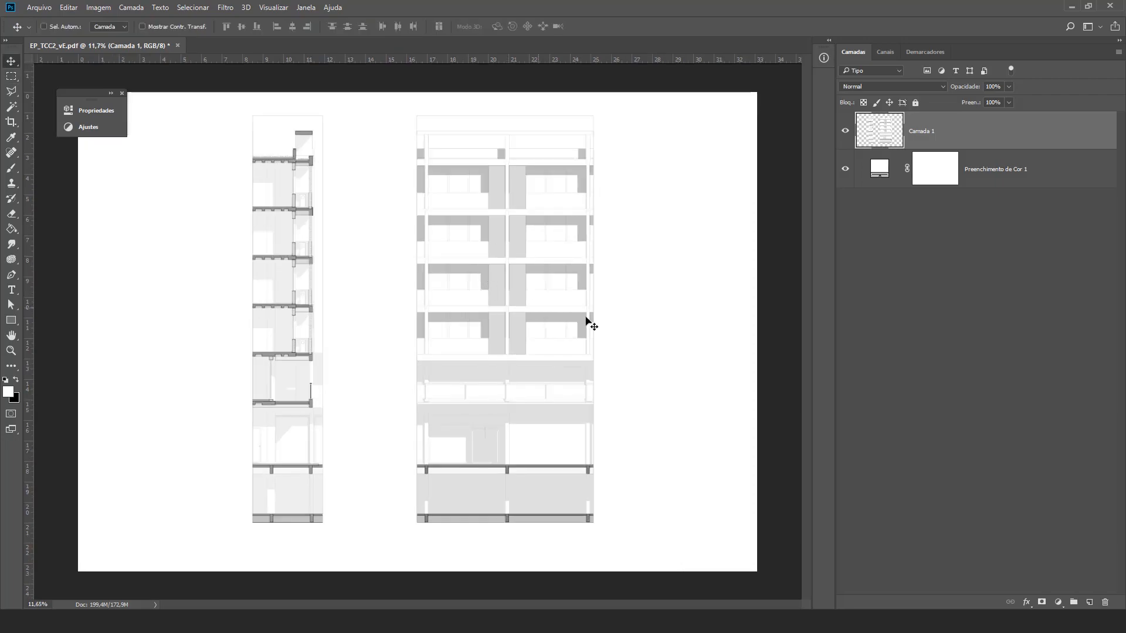
Step: Rename the drawing layer as PDF and lock it completely
double_click(935, 134)
type("PDF")
key("Return")
left_click(917, 104)
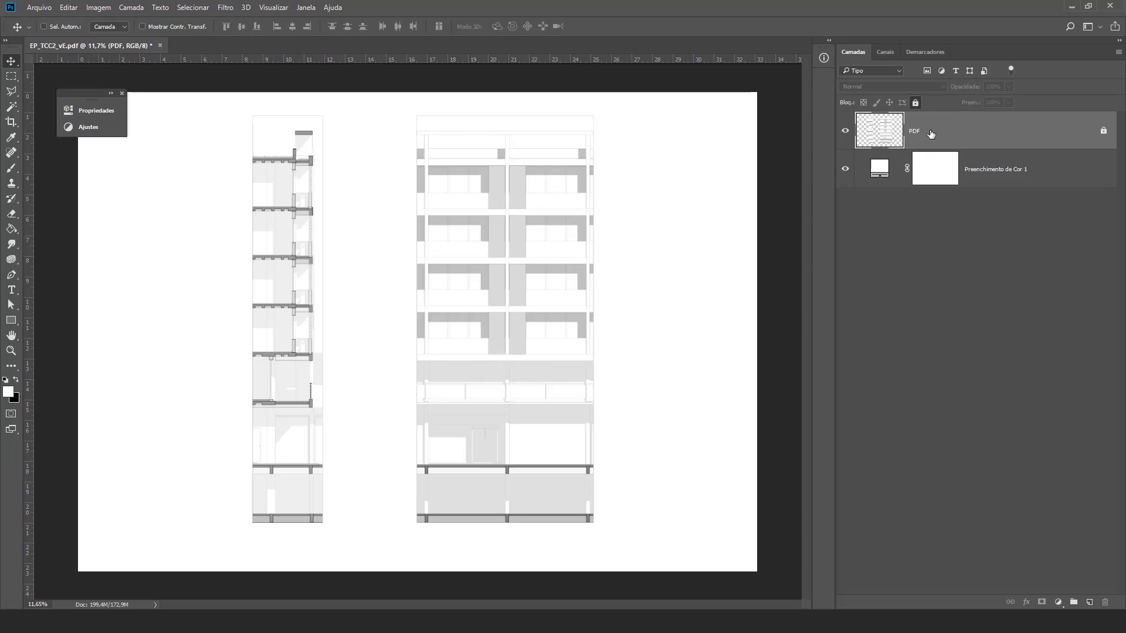
Step: Add a layer group above the locked PDF layer, name it Ajustes and give it a green colour label
left_click(915, 103)
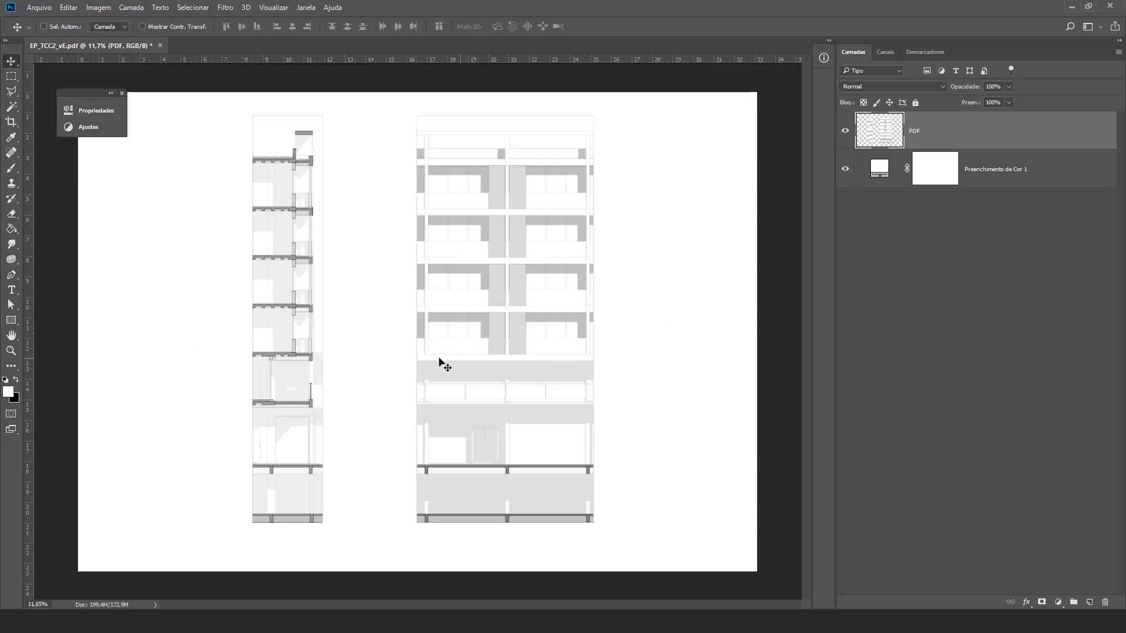
left_click(915, 103)
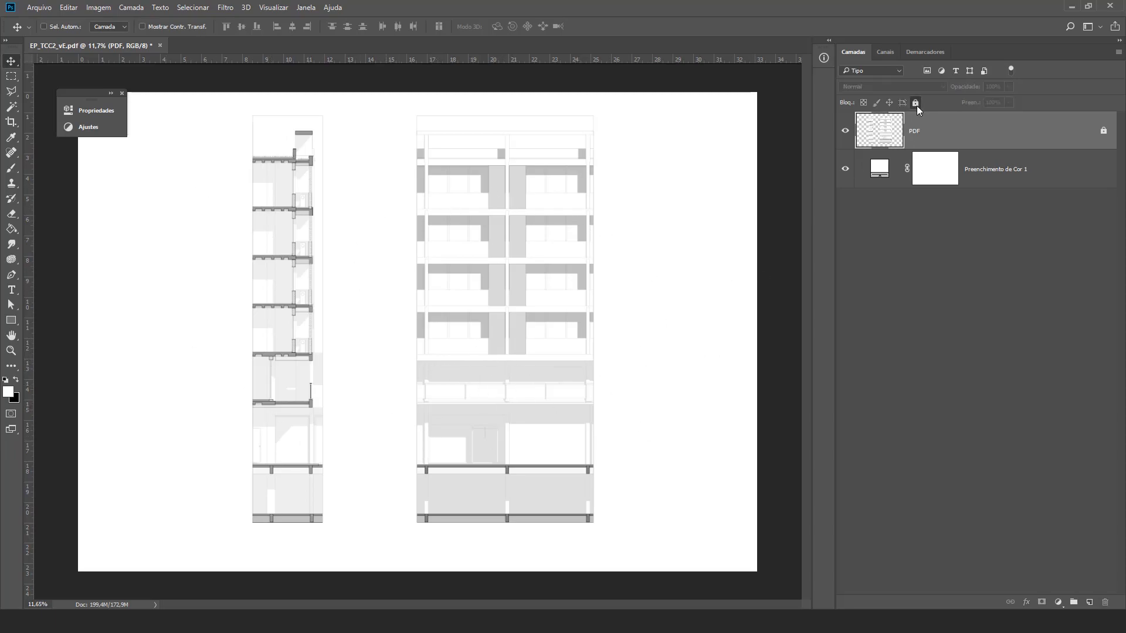
left_click(1073, 603)
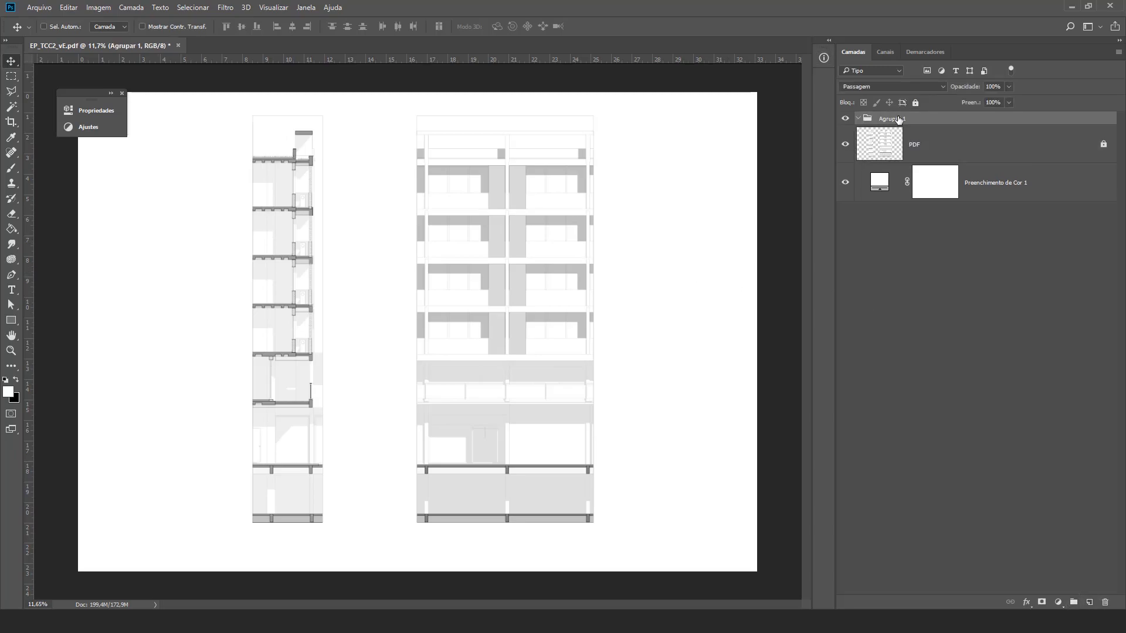
double_click(899, 119)
type("aJU")
right_click(845, 123)
left_click(897, 209)
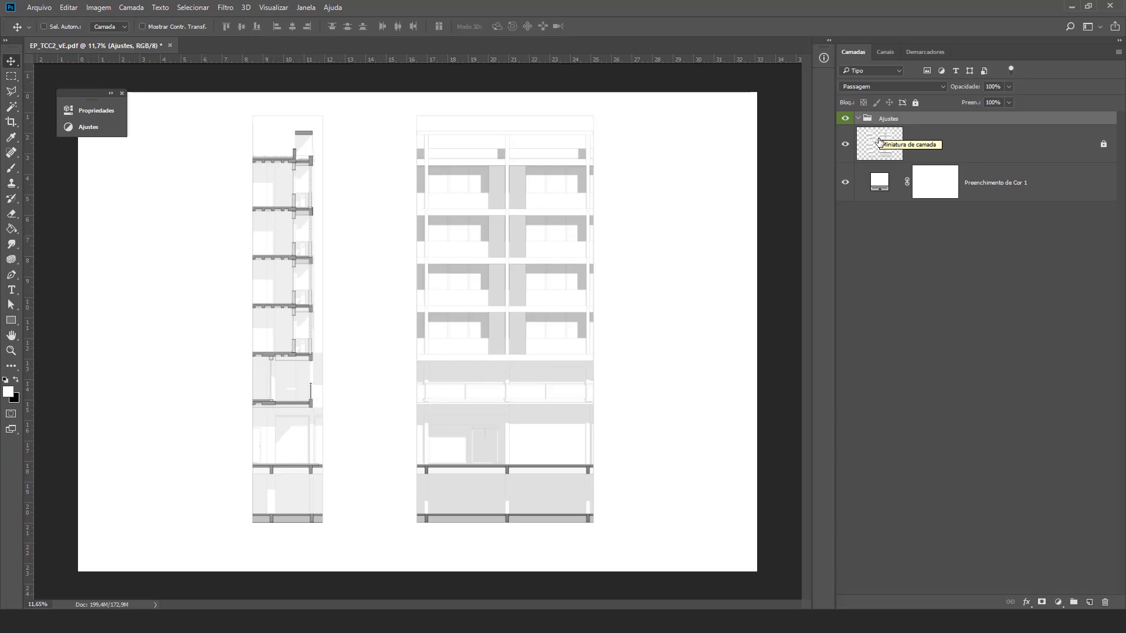
Step: On the PDF layer, select the grey fill of the facade's ground-floor slab and first beam with the Magic Wand
key("ctrl+0")
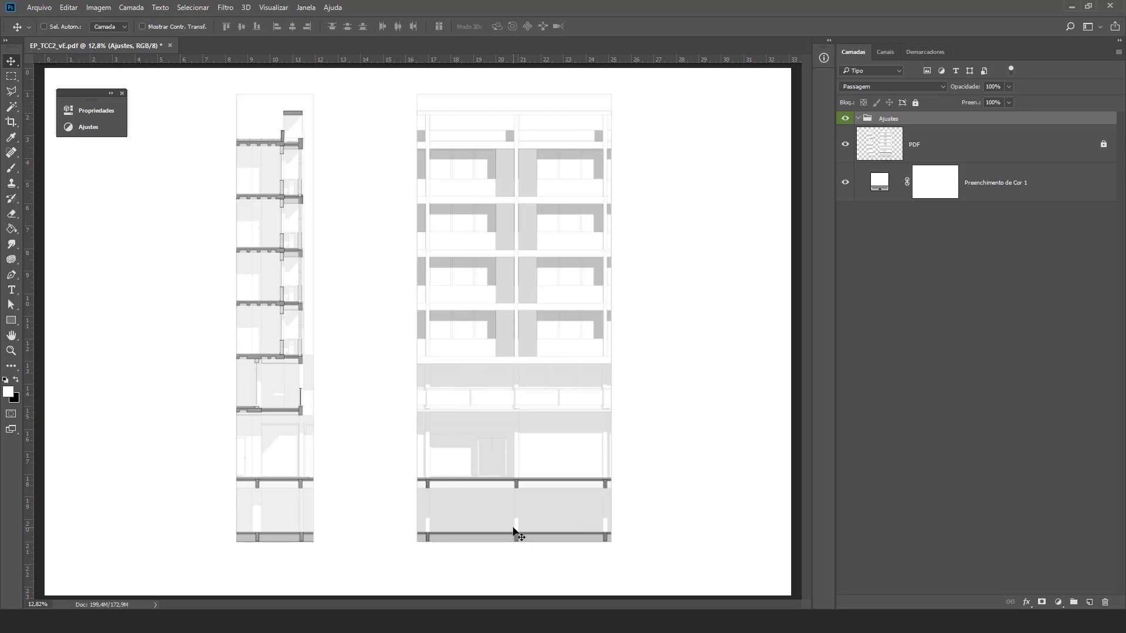
scroll(545, 534, "up", 8)
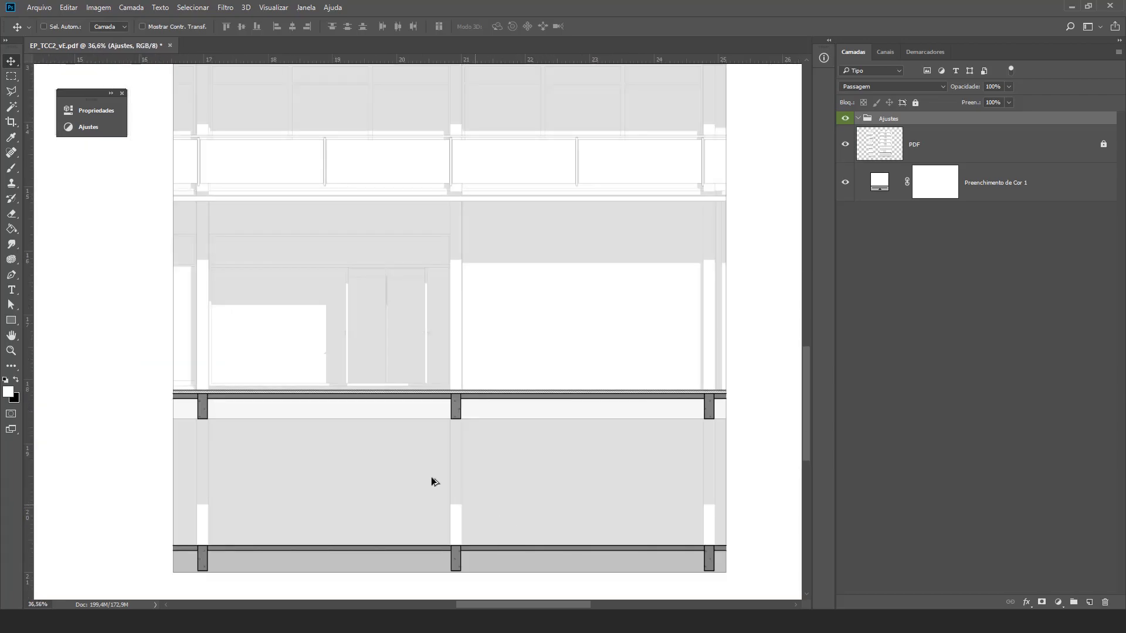
scroll(142, 430, "up", 7)
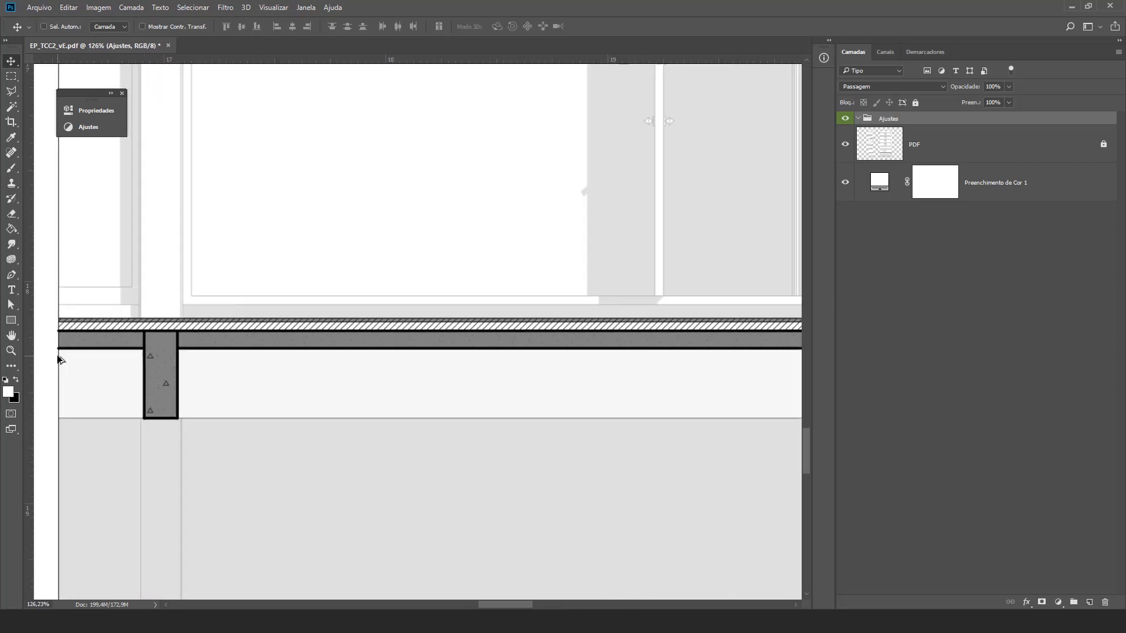
scroll(106, 335, "up", 1)
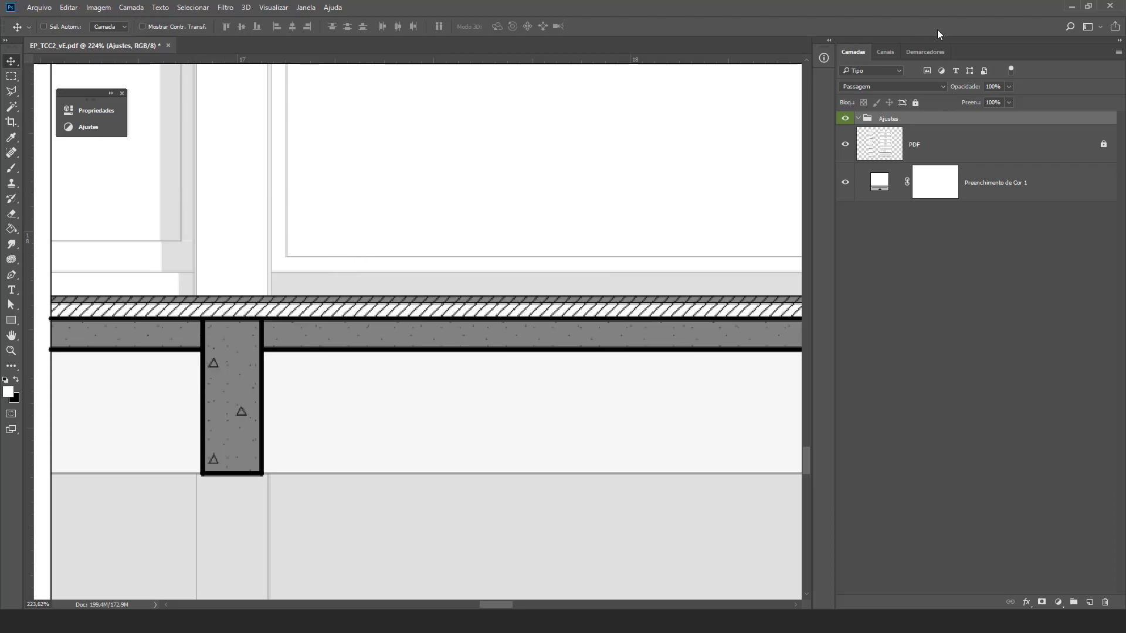
left_click(937, 146)
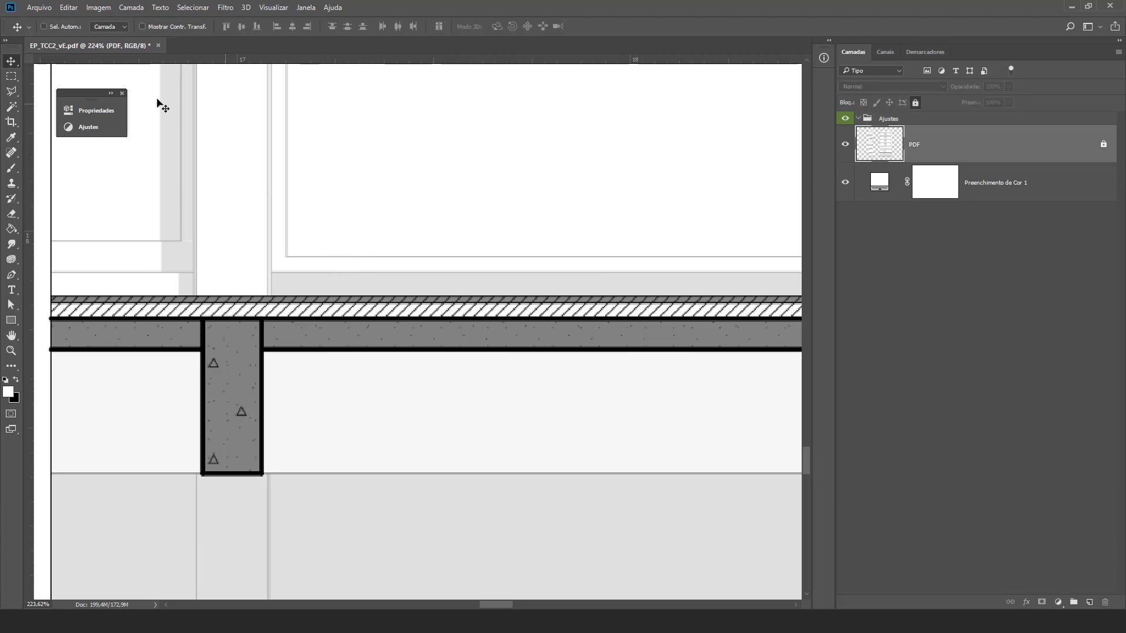
left_click(10, 109)
left_click(166, 336)
left_click(244, 340, "shift")
left_click(307, 333, "shift")
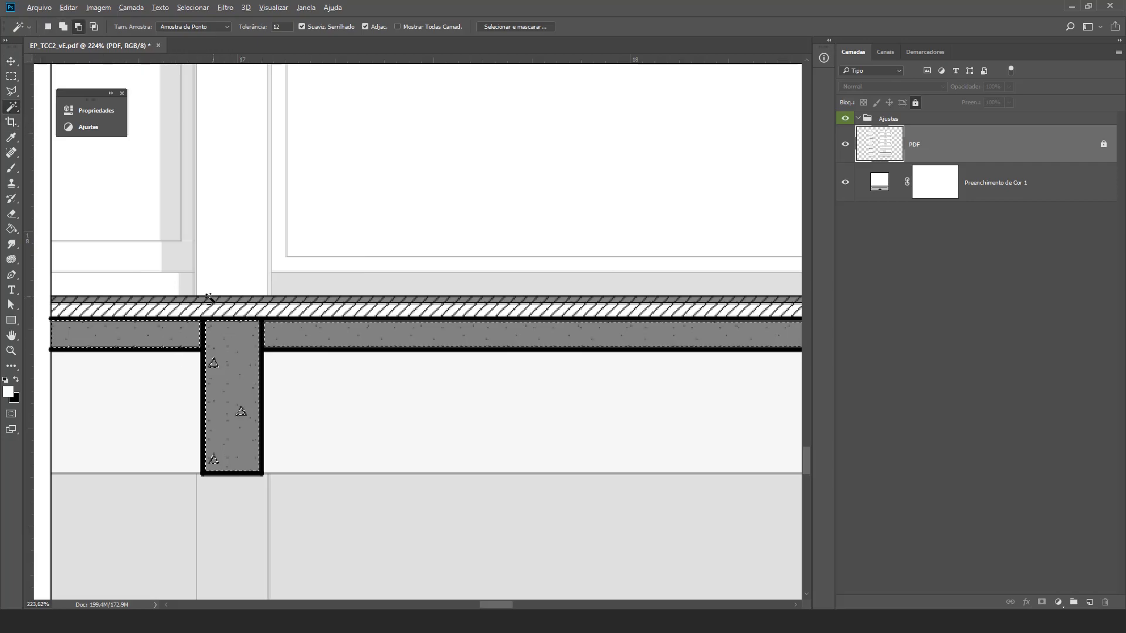
Step: Add the middle and right-hand beams and the remaining slab segments of the facade's ground floor to the selection
scroll(239, 410, "down", 6)
scroll(722, 368, "up", 3)
scroll(592, 308, "up", 7)
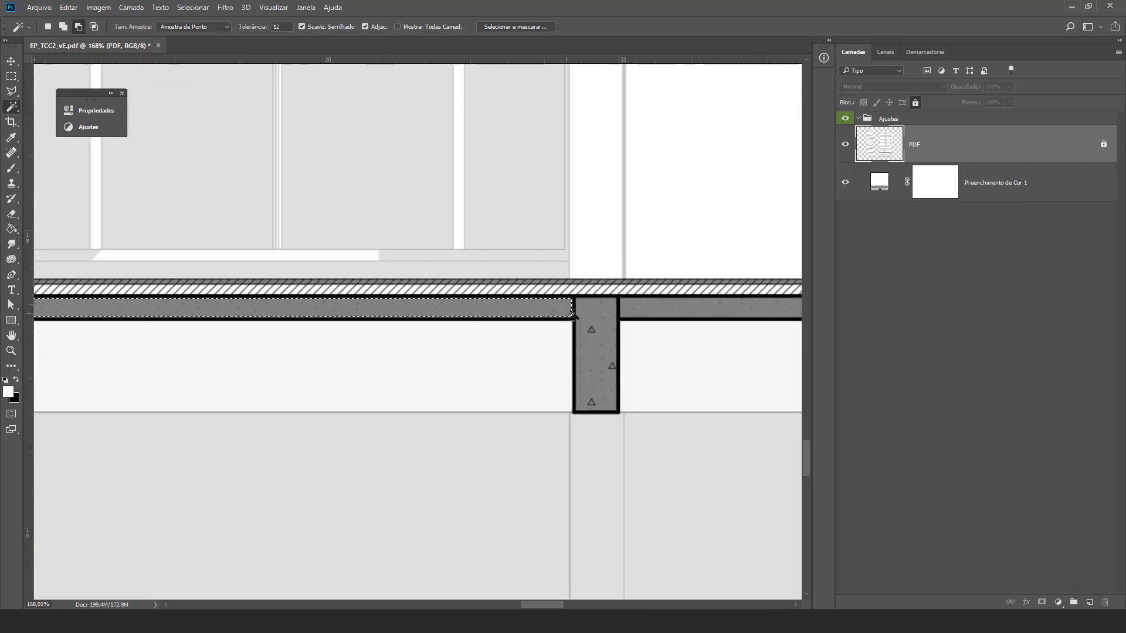
left_click(594, 320, "shift")
left_click(639, 307, "shift")
left_click_drag(739, 334, 93, 317)
left_click(660, 294, "shift")
left_click(704, 277, "shift")
Step: Extend the selection to the cut slab and beams at the base of the facade's basement level
scroll(681, 183, "down", 3)
scroll(581, 322, "down", 8)
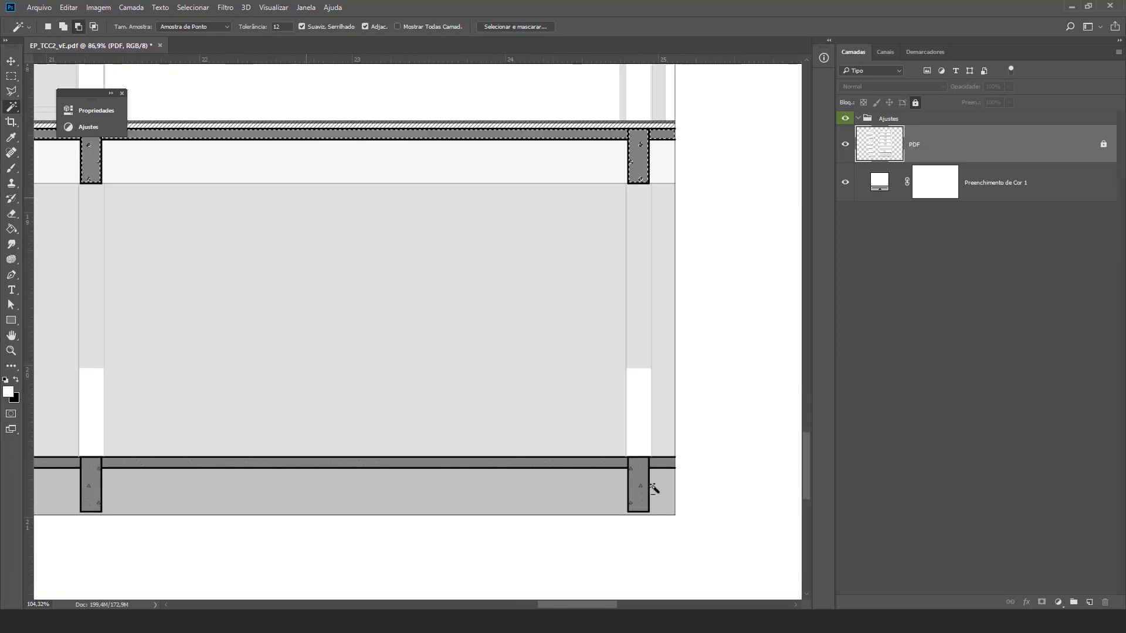
scroll(657, 485, "up", 3)
left_click(685, 452, "shift")
scroll(749, 385, "down", 6)
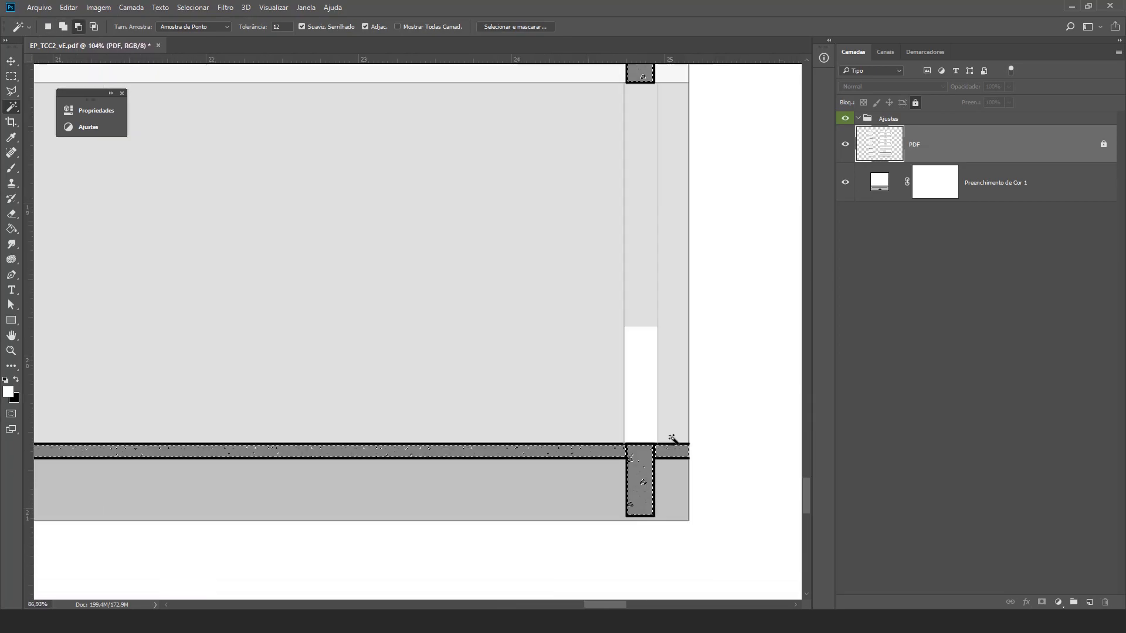
scroll(576, 457, "down", 2)
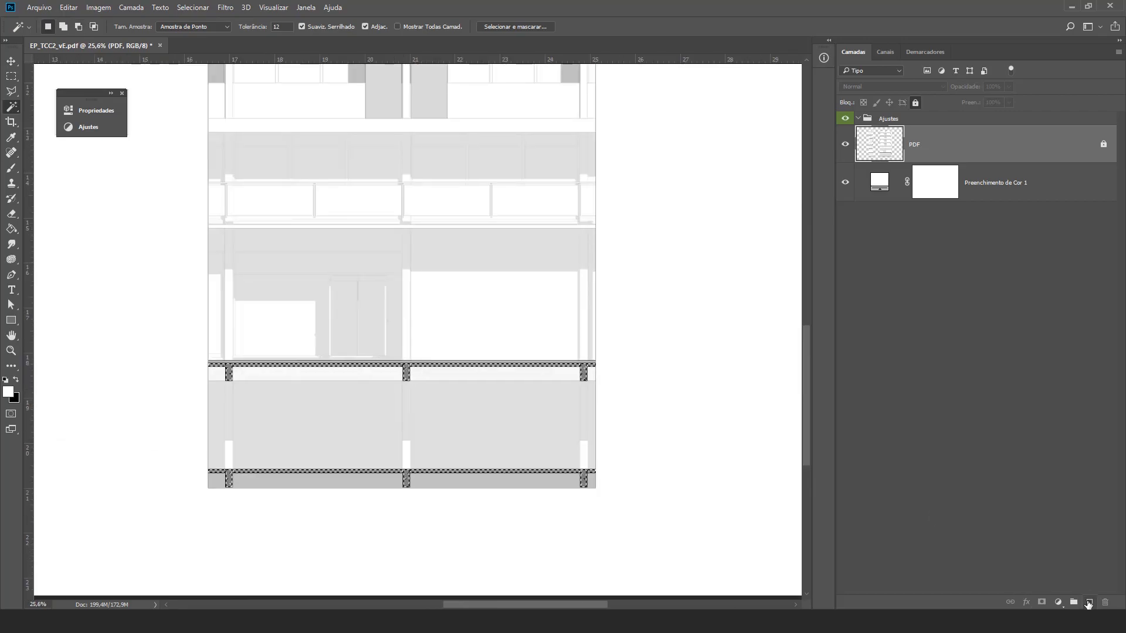
Step: Fill the selected slabs and beams with black on a new layer inside the Ajustes group, and clear the selection
left_click(1089, 603)
left_click_drag(924, 147, 903, 120)
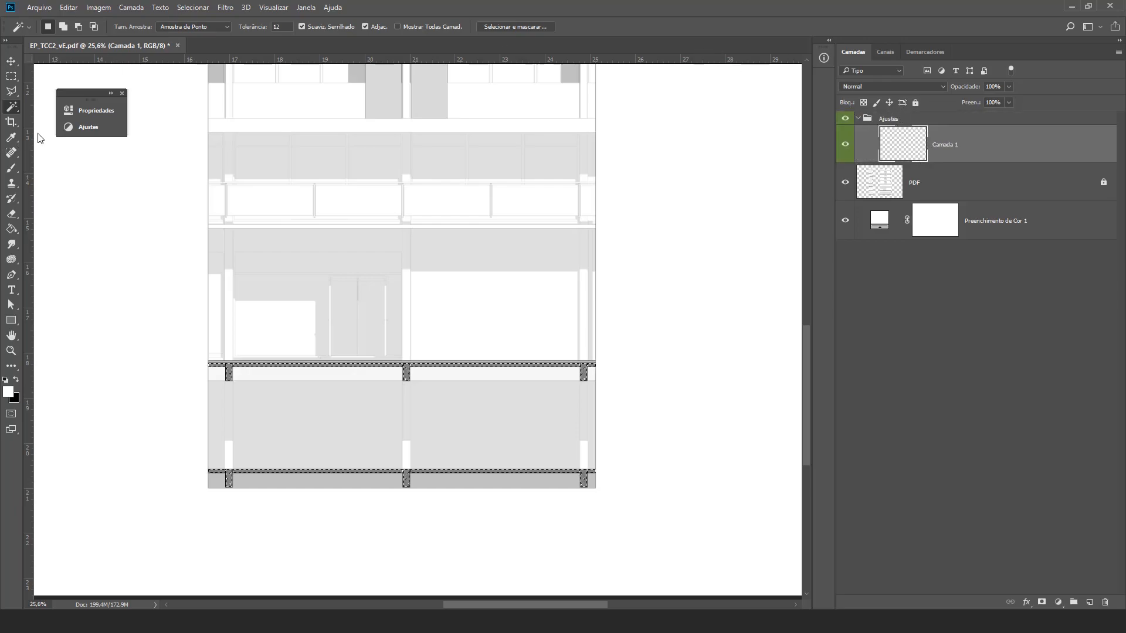
left_click(11, 229)
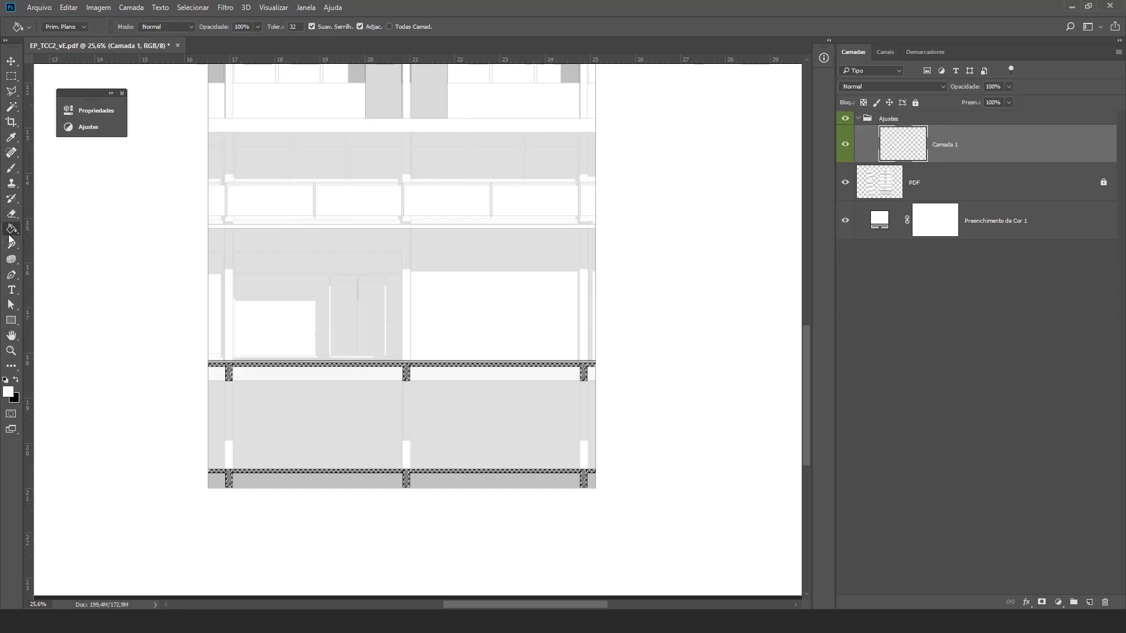
left_click(16, 381)
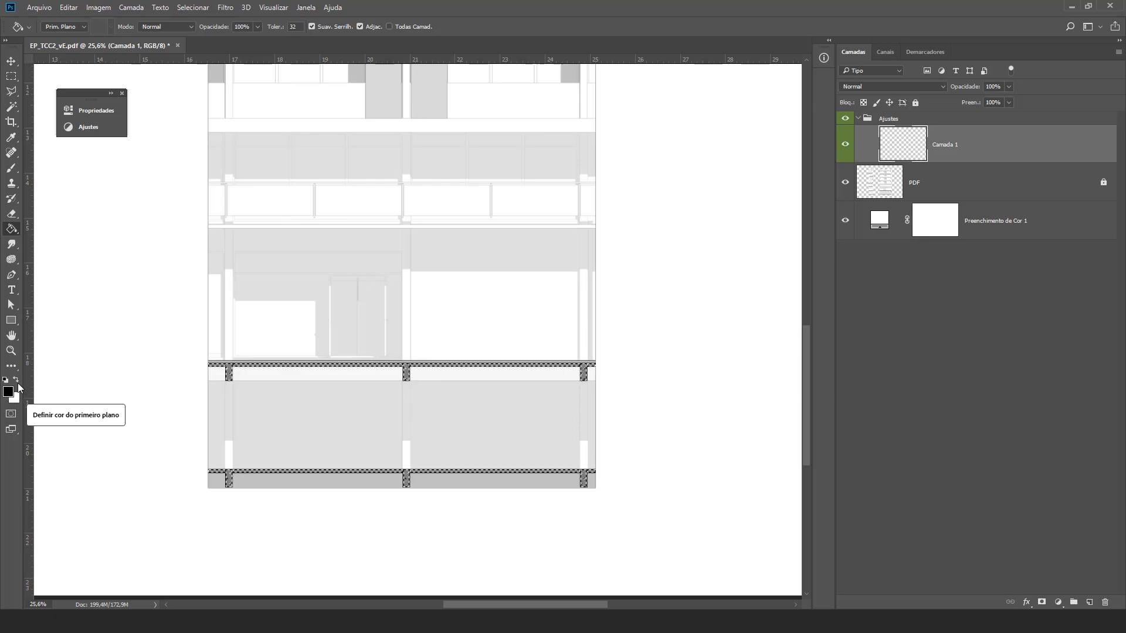
scroll(244, 380, "up", 1)
scroll(251, 382, "up", 15)
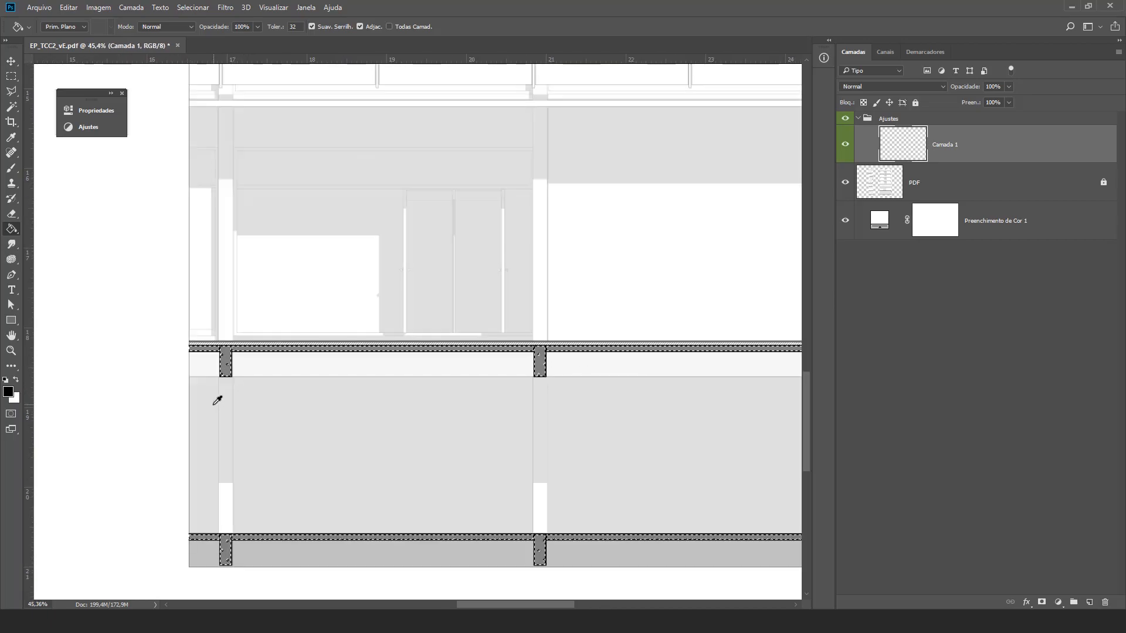
left_click(249, 292)
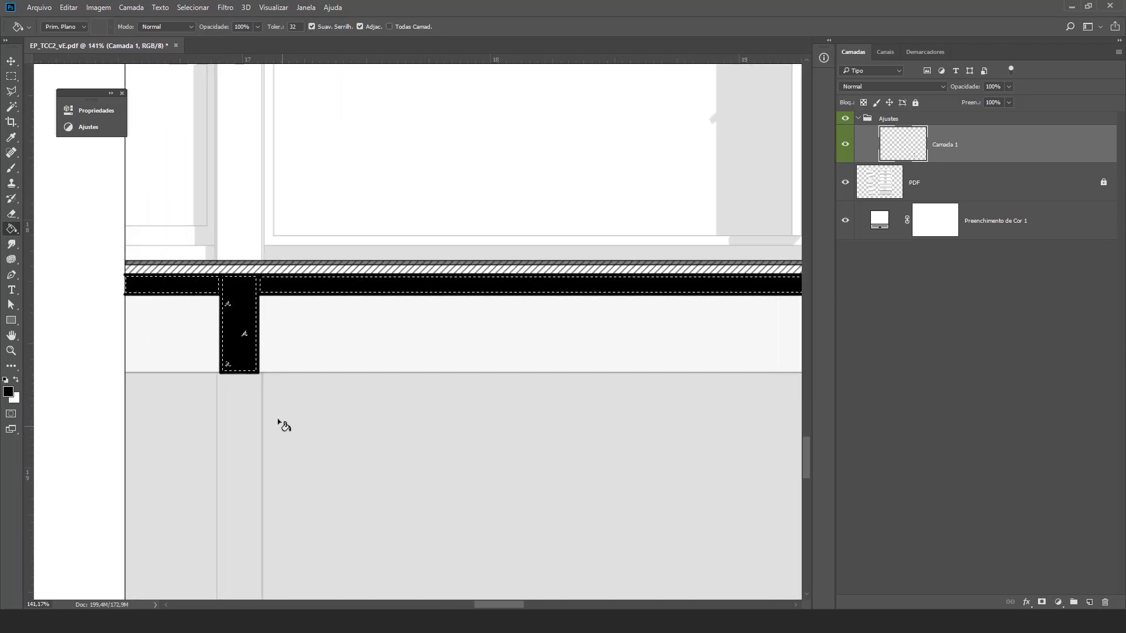
scroll(282, 427, "down", 15)
scroll(405, 393, "up", 4)
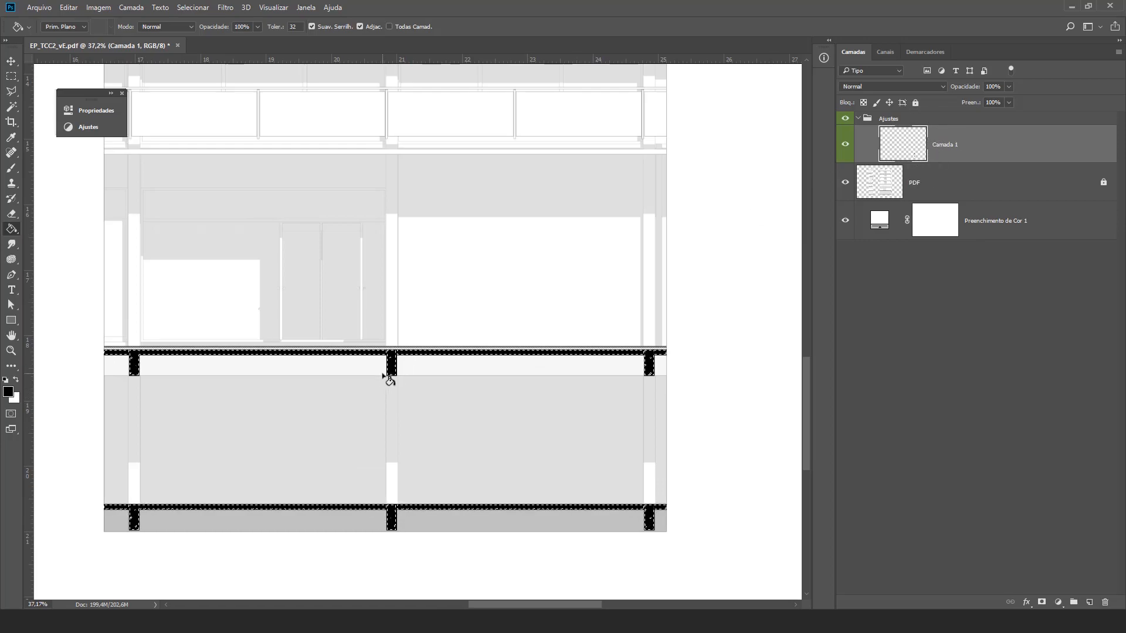
key("ctrl+d")
key("v")
scroll(493, 457, "down", 5)
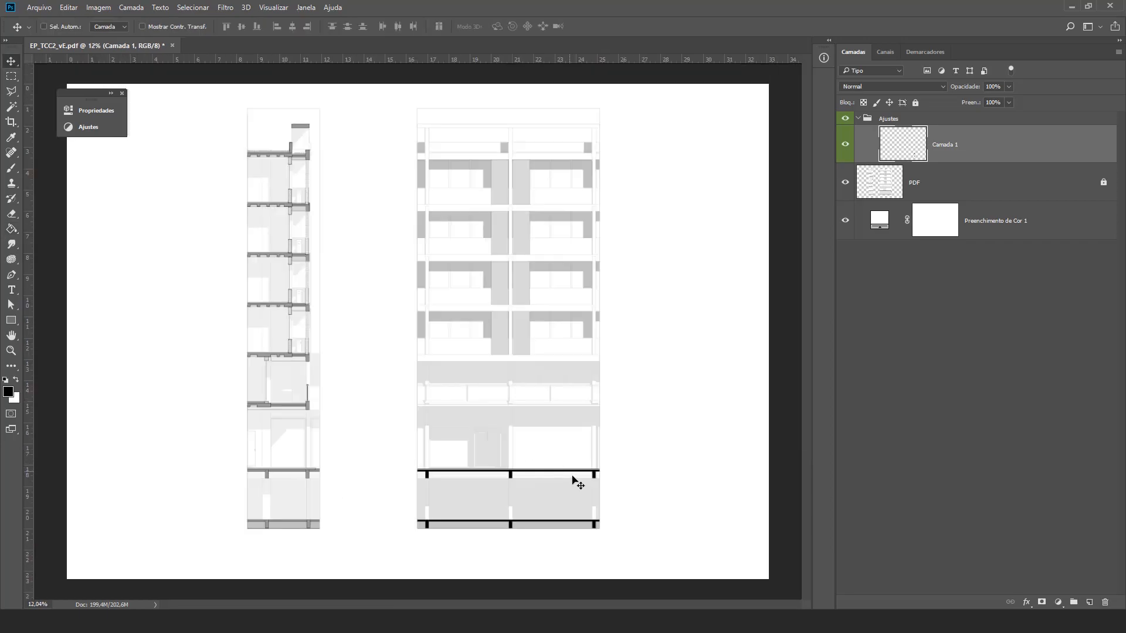
Step: Compare the facade with and without the black structural fill by hiding and showing the Camada 1 layer
left_click(845, 147)
left_click(845, 148)
left_click(846, 147)
left_click(846, 147)
left_click(846, 147)
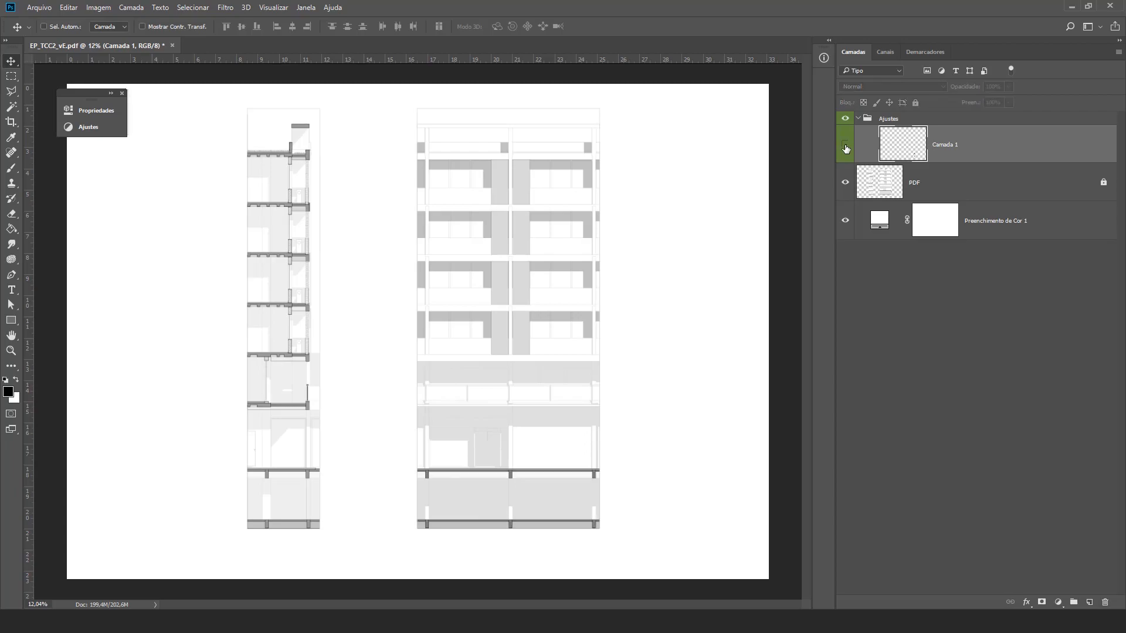
left_click(845, 147)
left_click(846, 147)
left_click(846, 147)
Step: Switch to Corte de Pele e Fachada_R00.png in Photos and examine the finished facade's materials from ground floor to roof
scroll(593, 526, "up", 2)
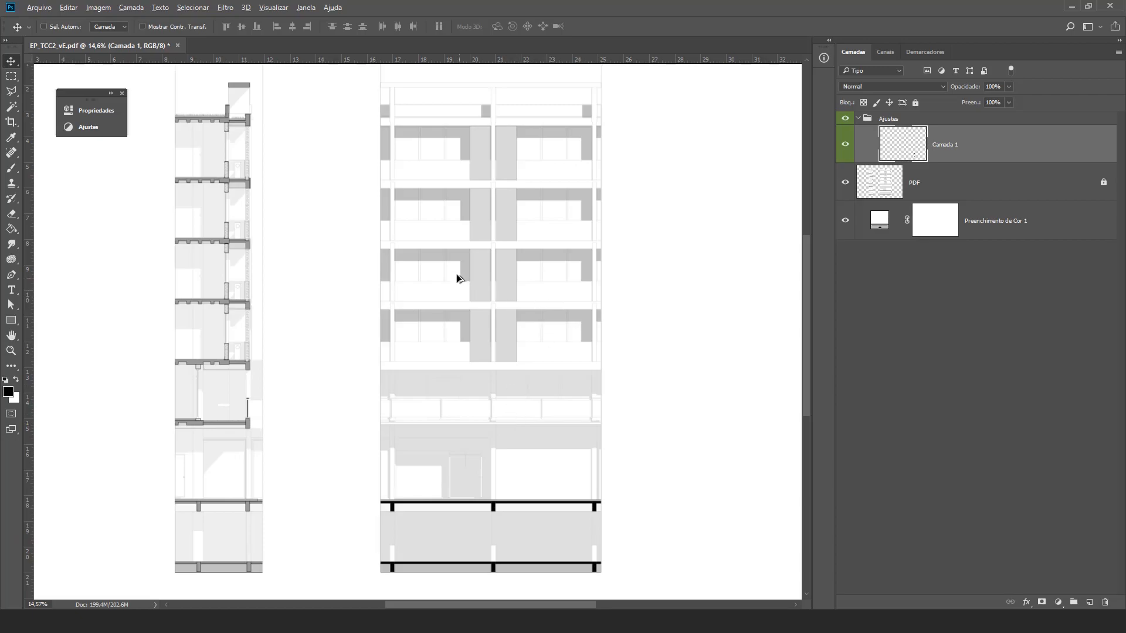
scroll(469, 393, "down", 2)
scroll(610, 413, "up", 2)
scroll(610, 414, "down", 2)
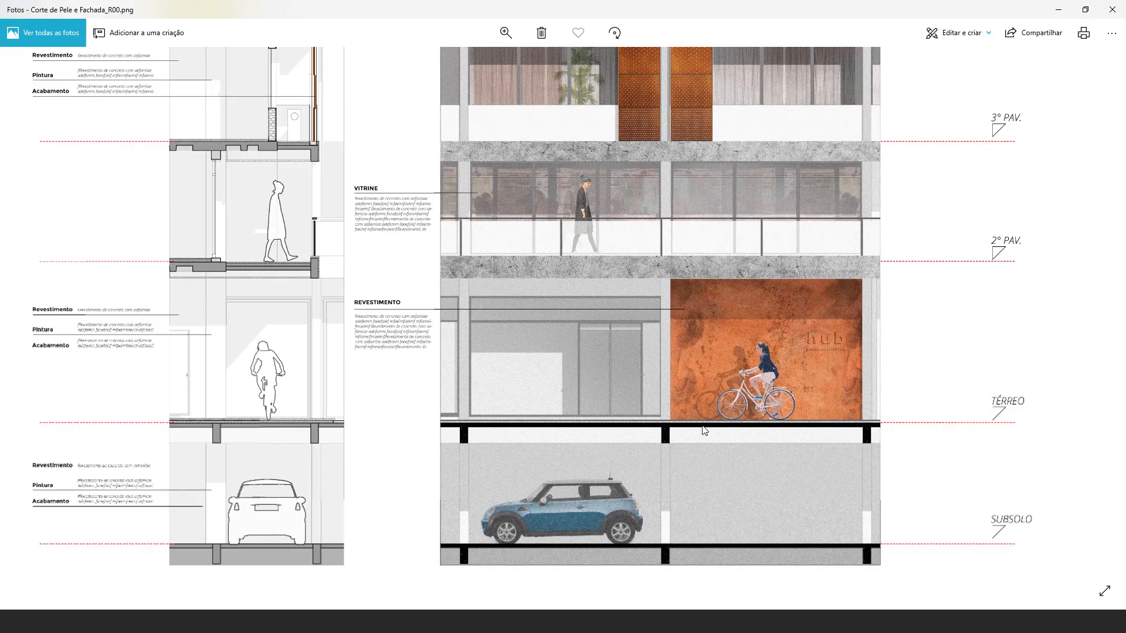
scroll(649, 355, "up", 3)
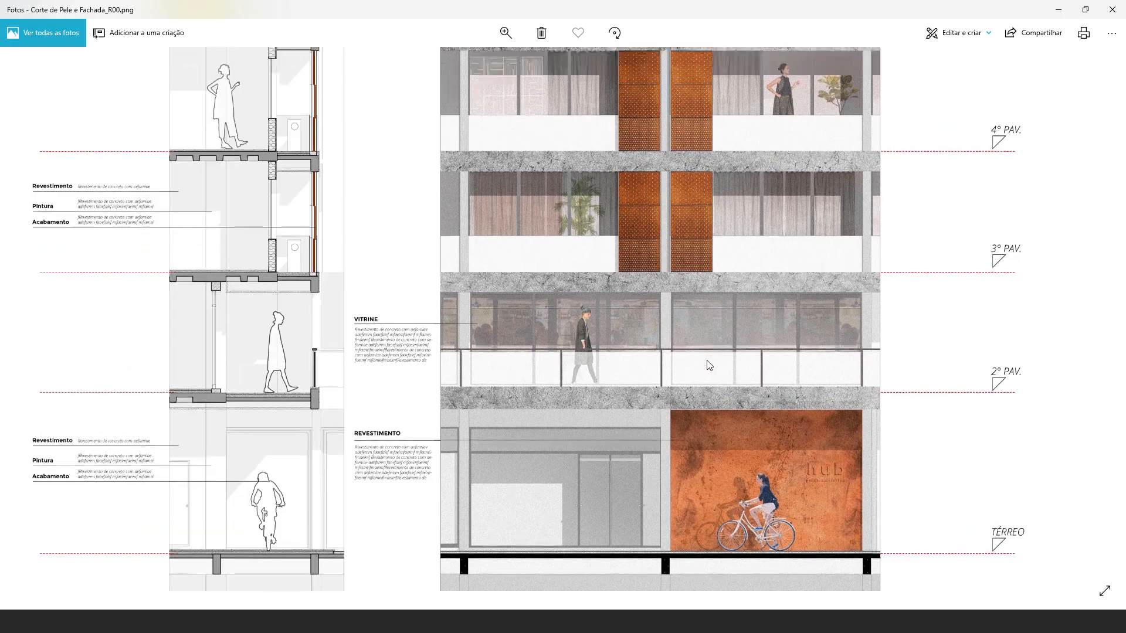
scroll(685, 223, "up", 5)
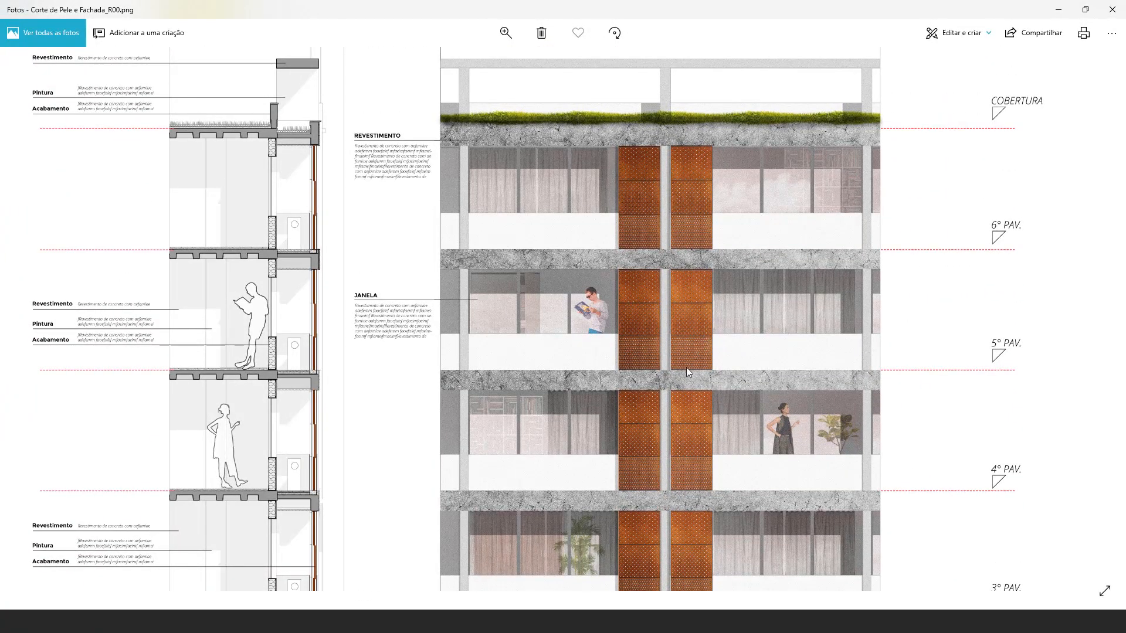
scroll(682, 374, "up", 1)
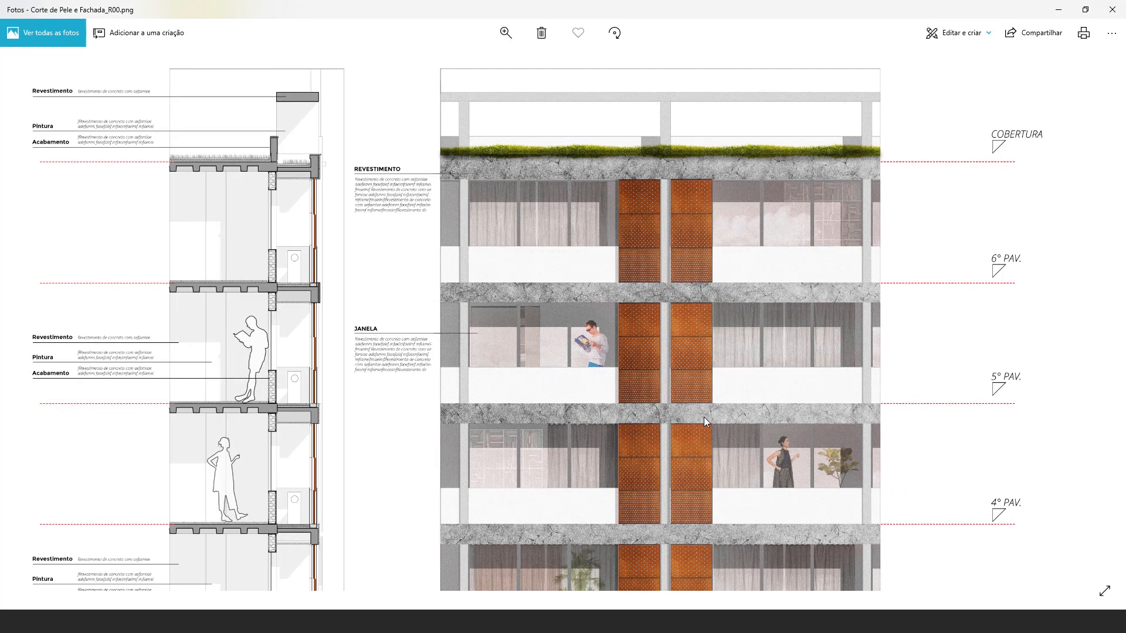
scroll(715, 403, "down", 5)
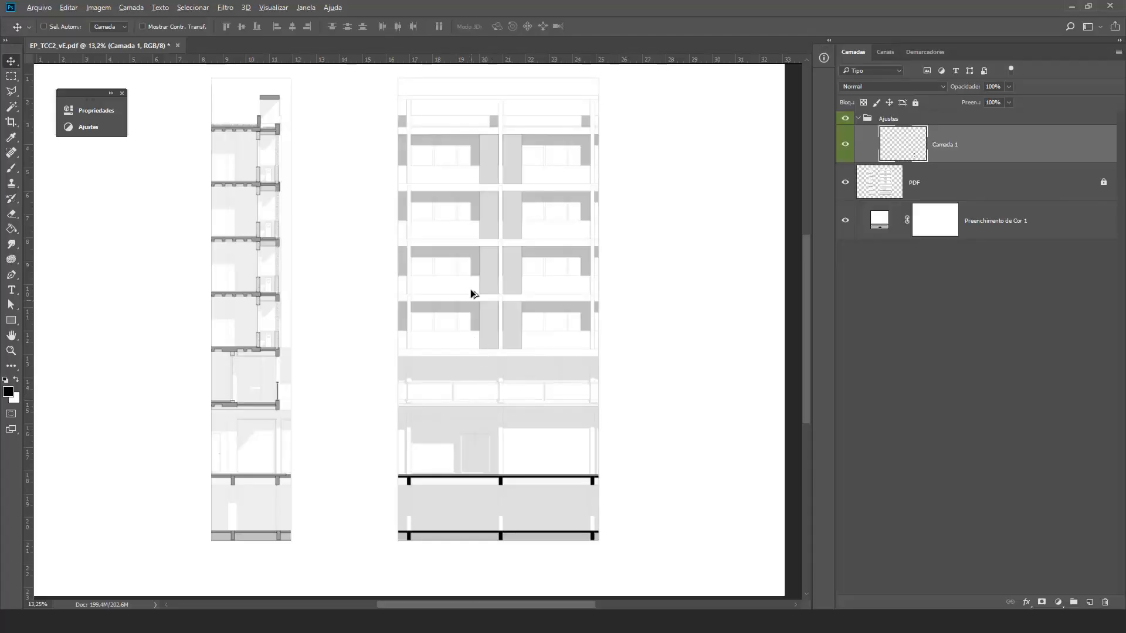
Step: Back in Photoshop, select the facade's columns and top beam on the PDF layer with the Magic Wand, and make Camada 1 active
scroll(533, 256, "up", 3)
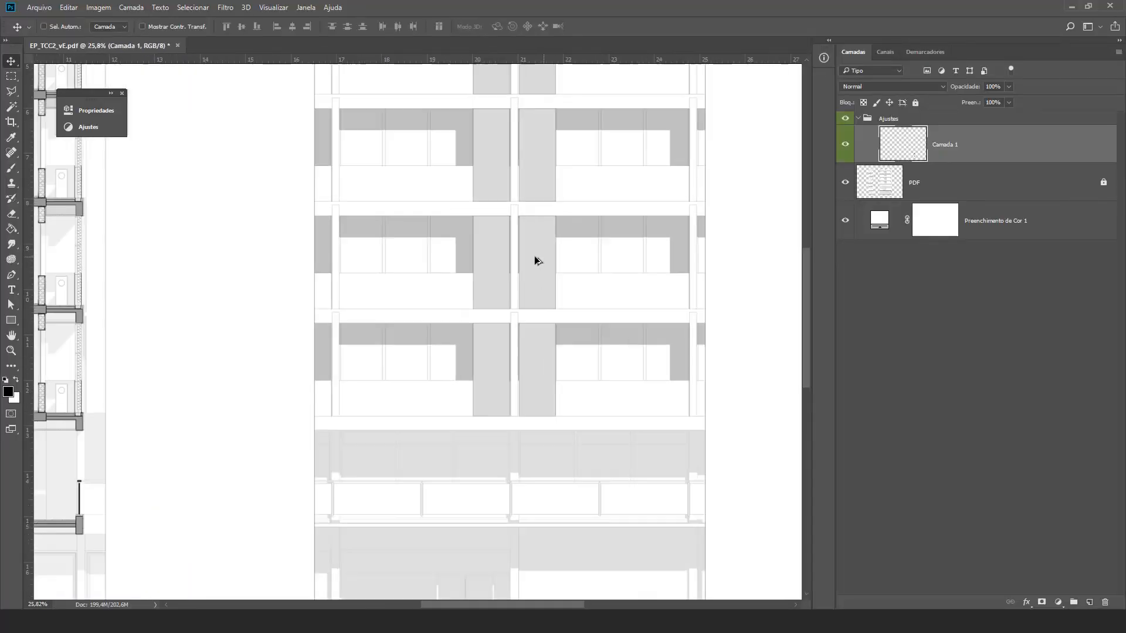
scroll(470, 258, "down", 2)
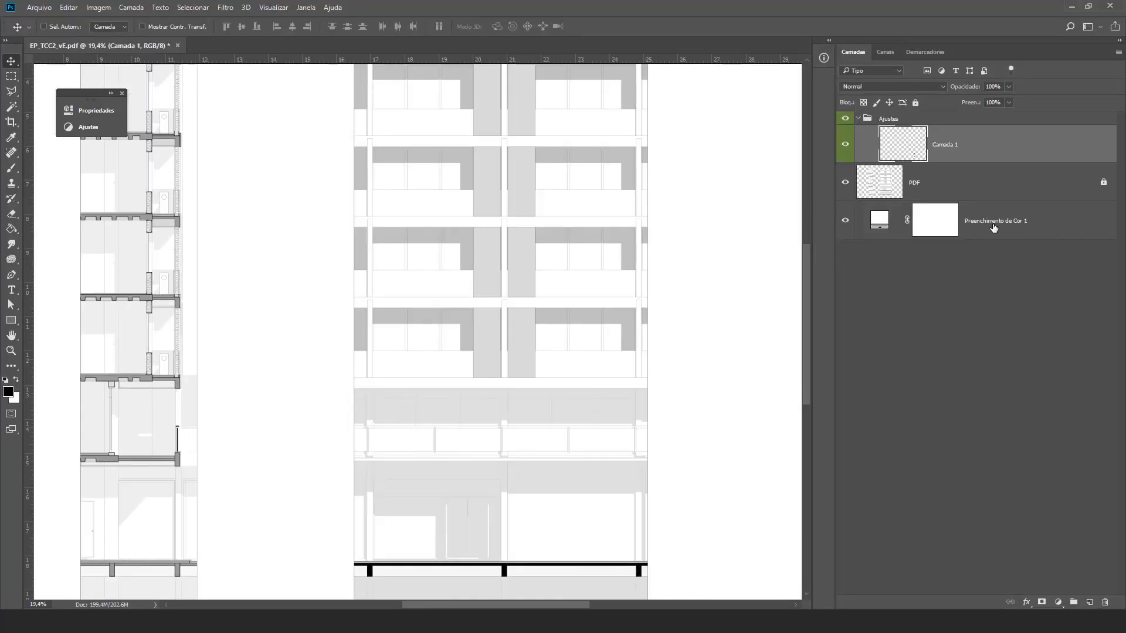
left_click(932, 191)
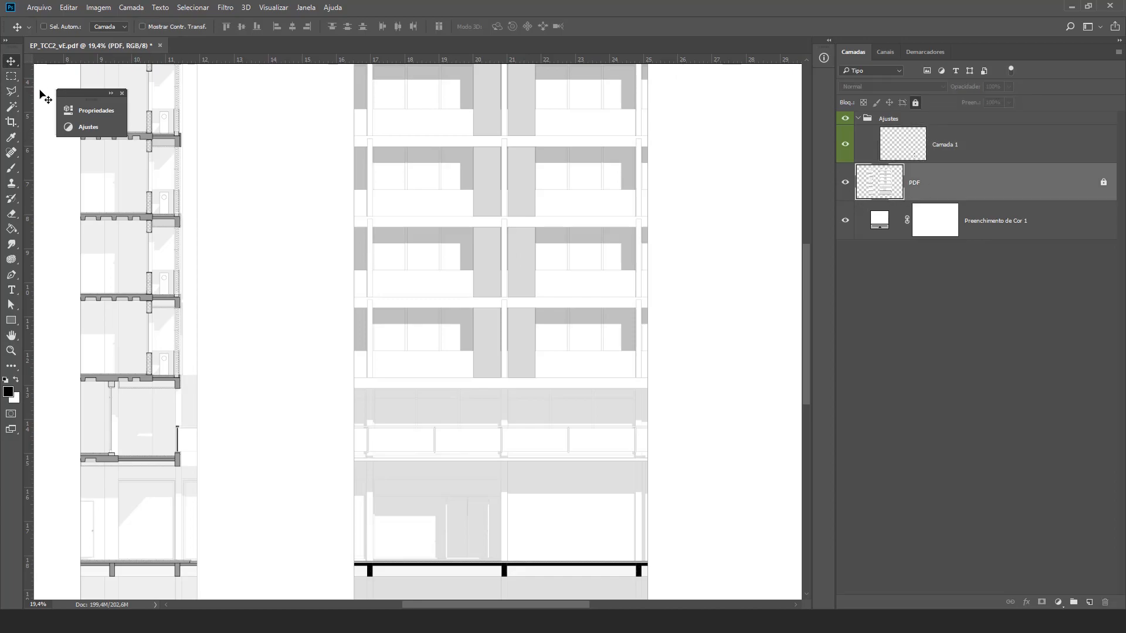
left_click(11, 106)
scroll(399, 363, "up", 5)
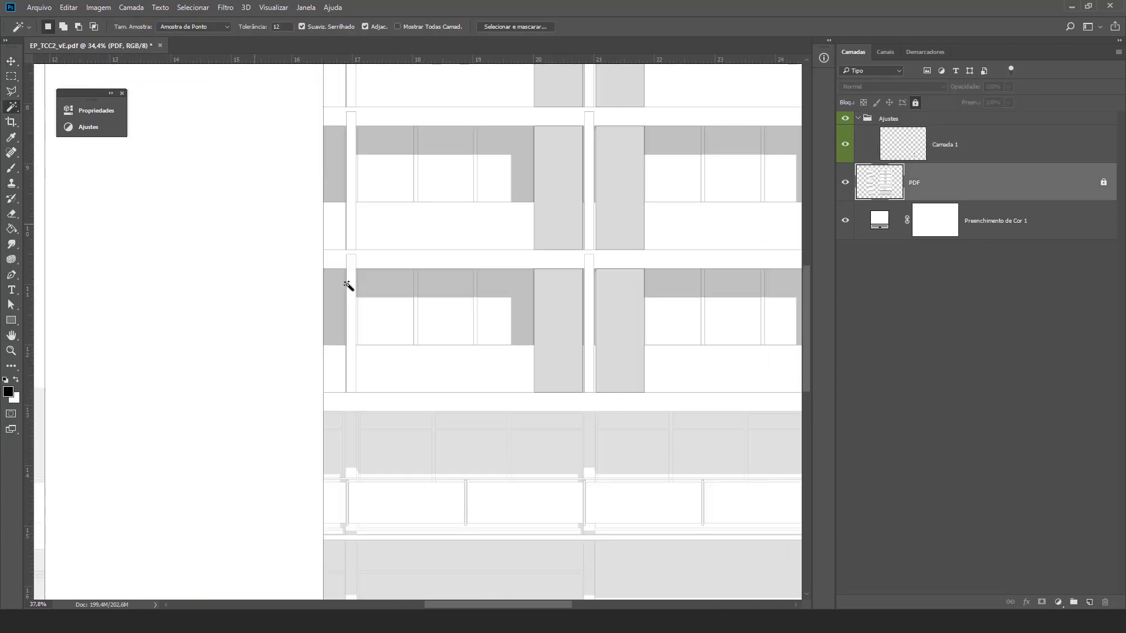
left_click(352, 241, "shift")
scroll(596, 269, "down", 3)
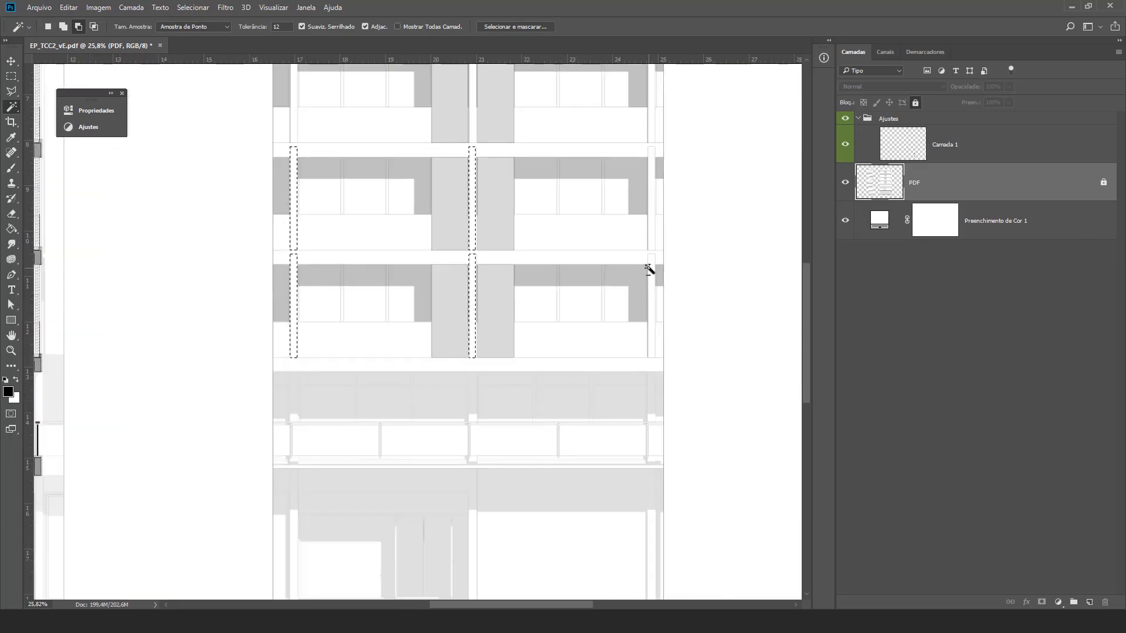
scroll(510, 352, "down", 3)
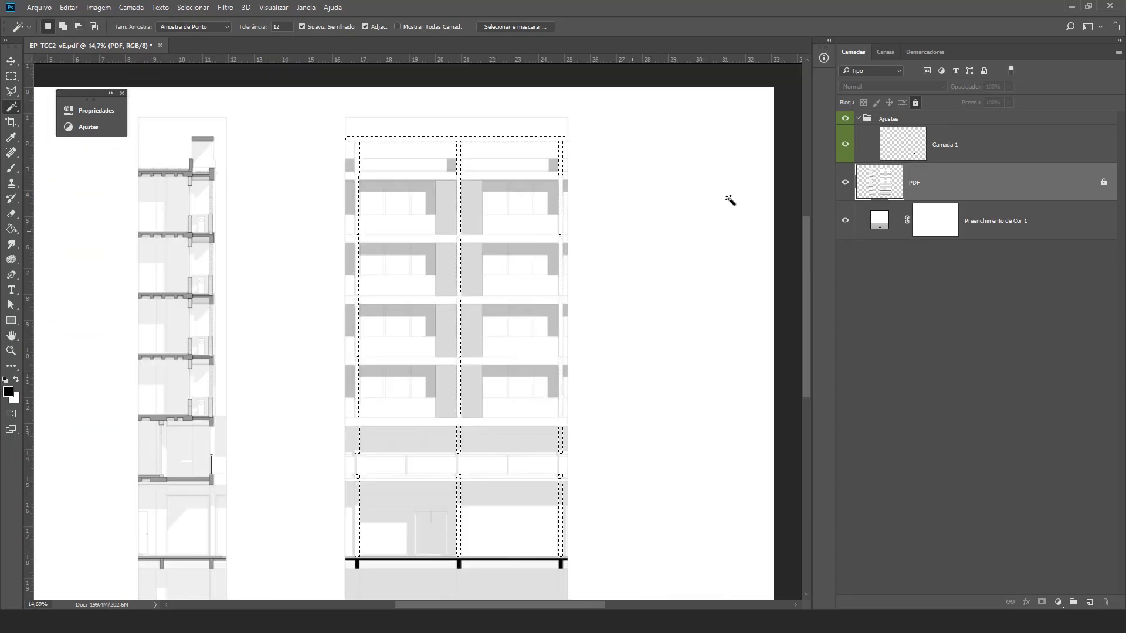
left_click(1024, 159)
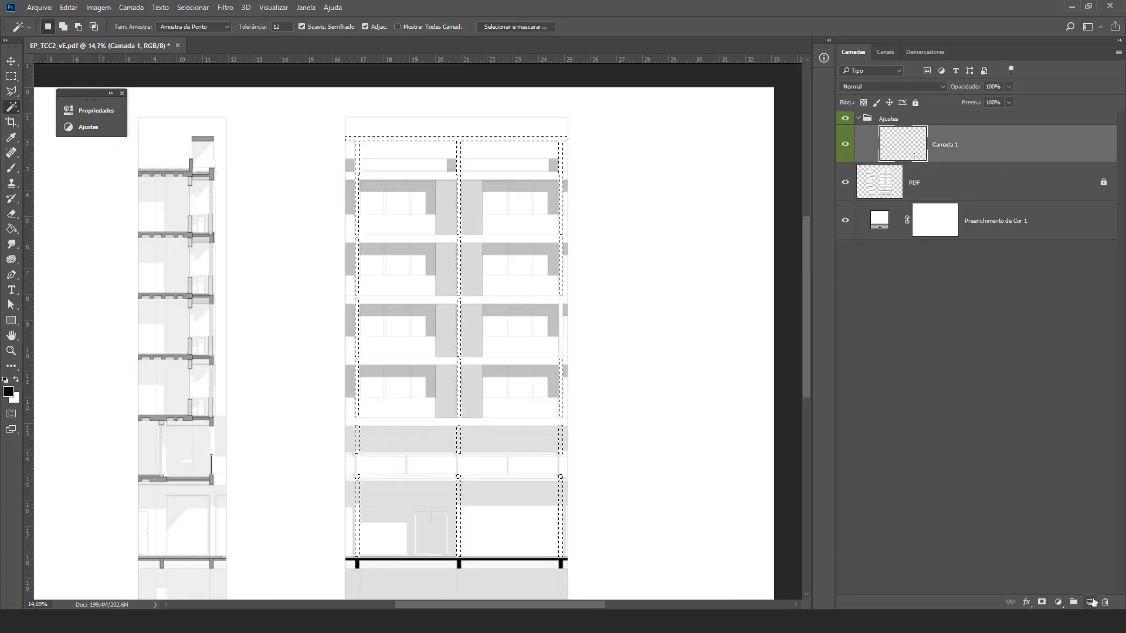
Step: Fill the selected columns and top beam with grey #b1b1b1 on a new layer above Camada 1, and clear the selection
left_click(1089, 602)
left_click(12, 229)
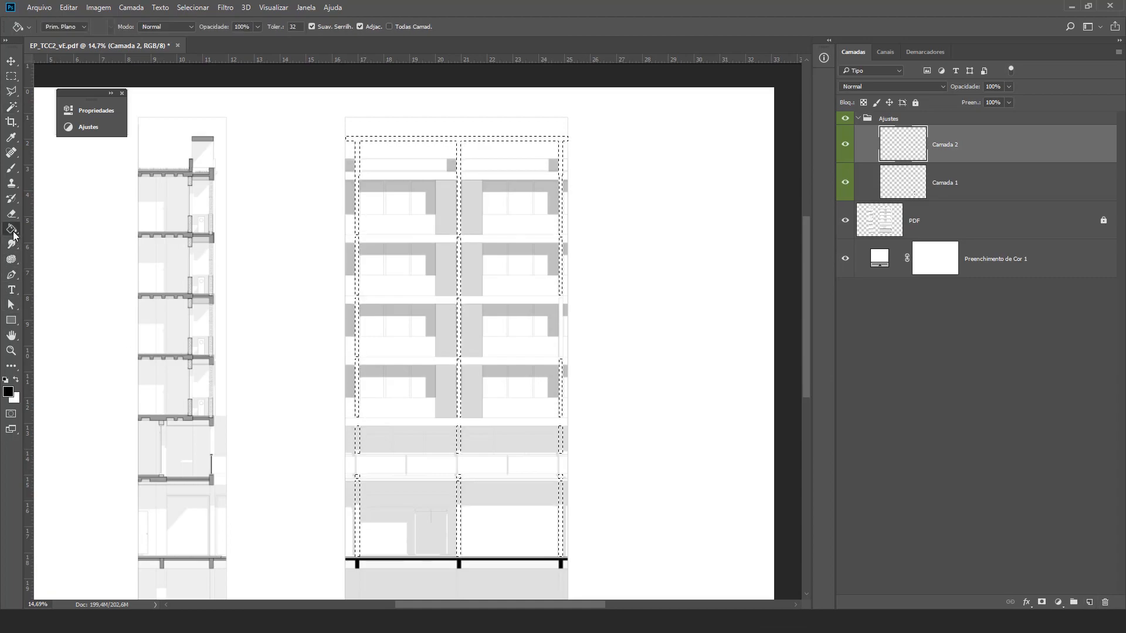
left_click(9, 394)
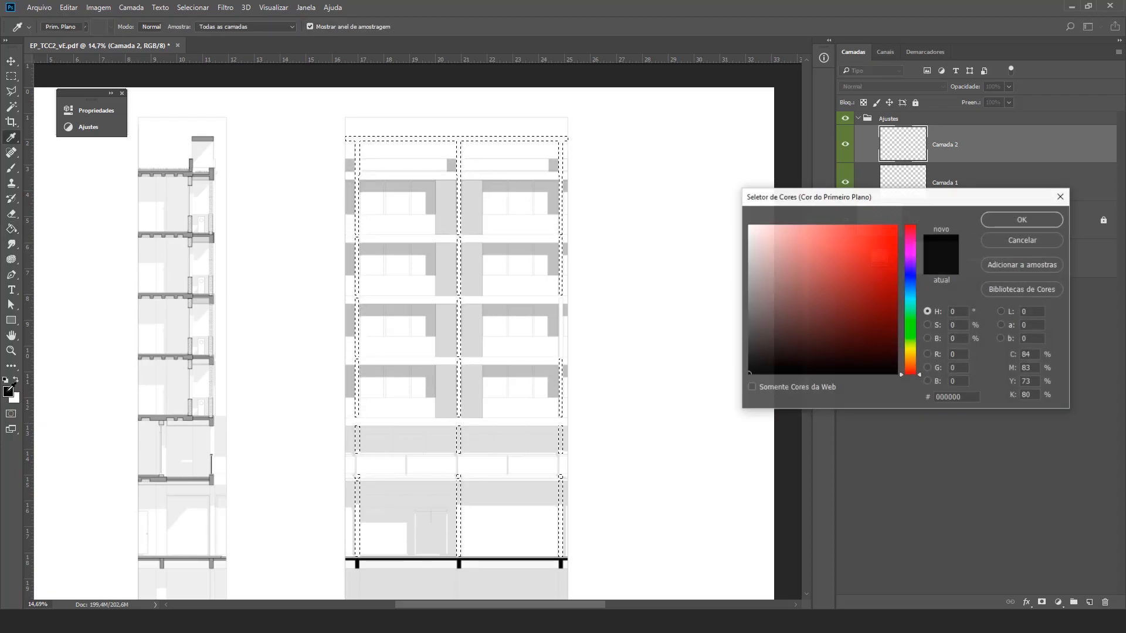
left_click_drag(840, 205, 700, 180)
left_click_drag(611, 246, 592, 246)
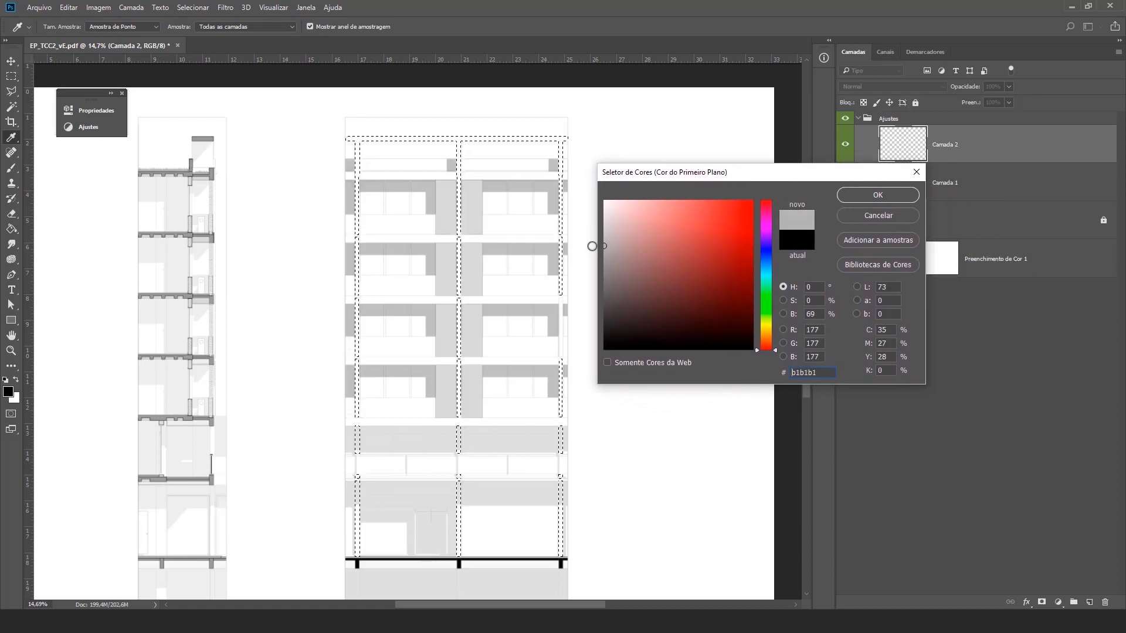
left_click(868, 194)
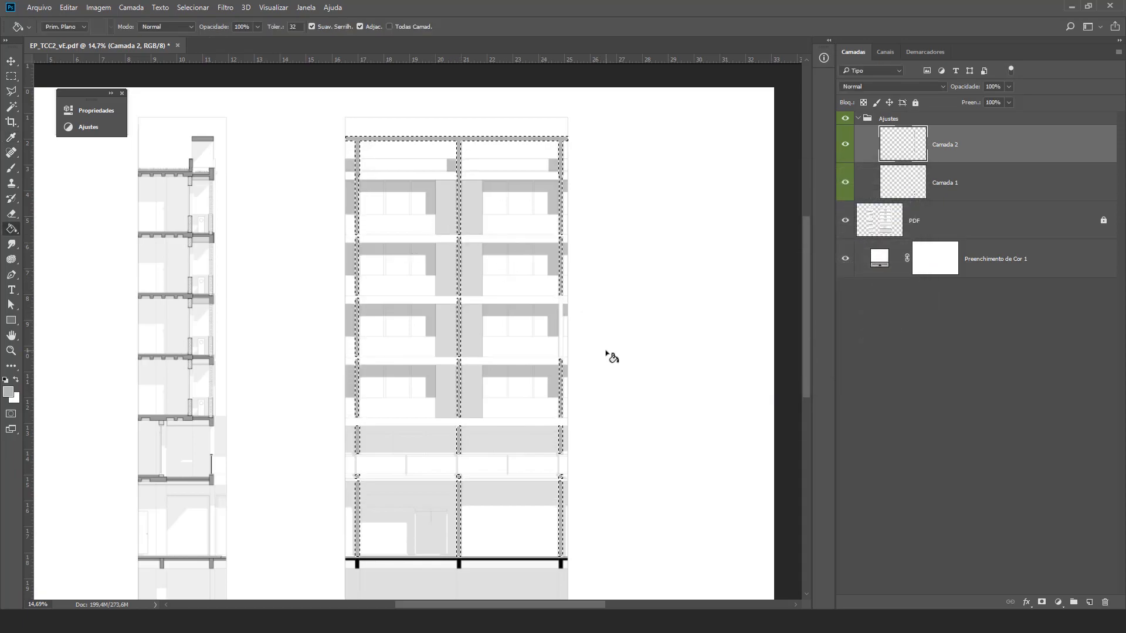
scroll(590, 346, "down", 1)
scroll(595, 394, "down", 1)
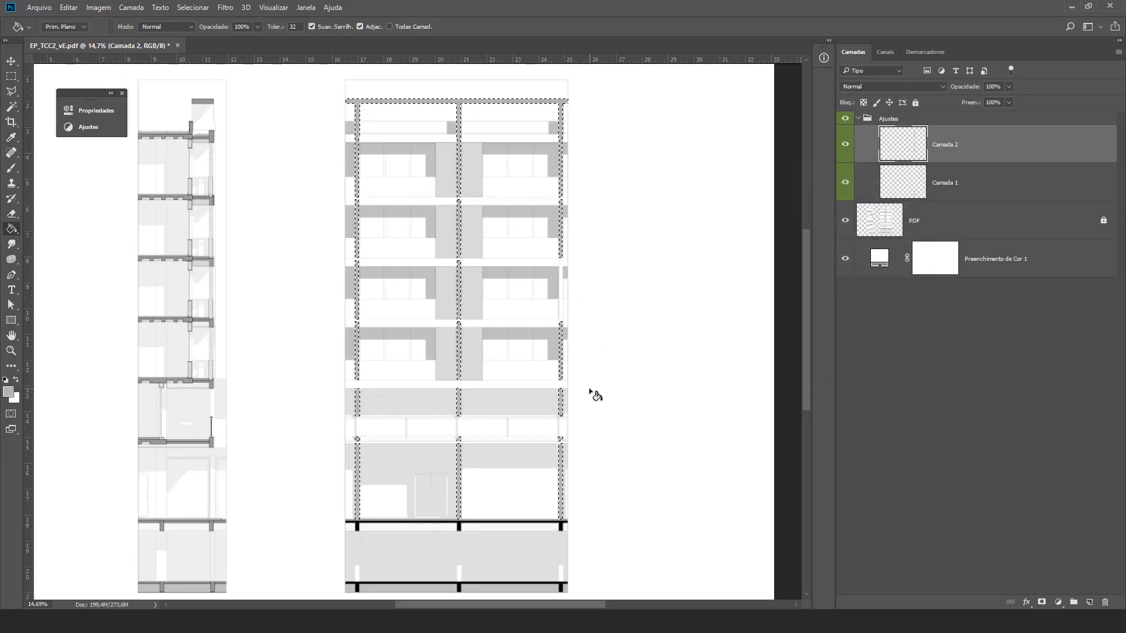
key("ctrl+d")
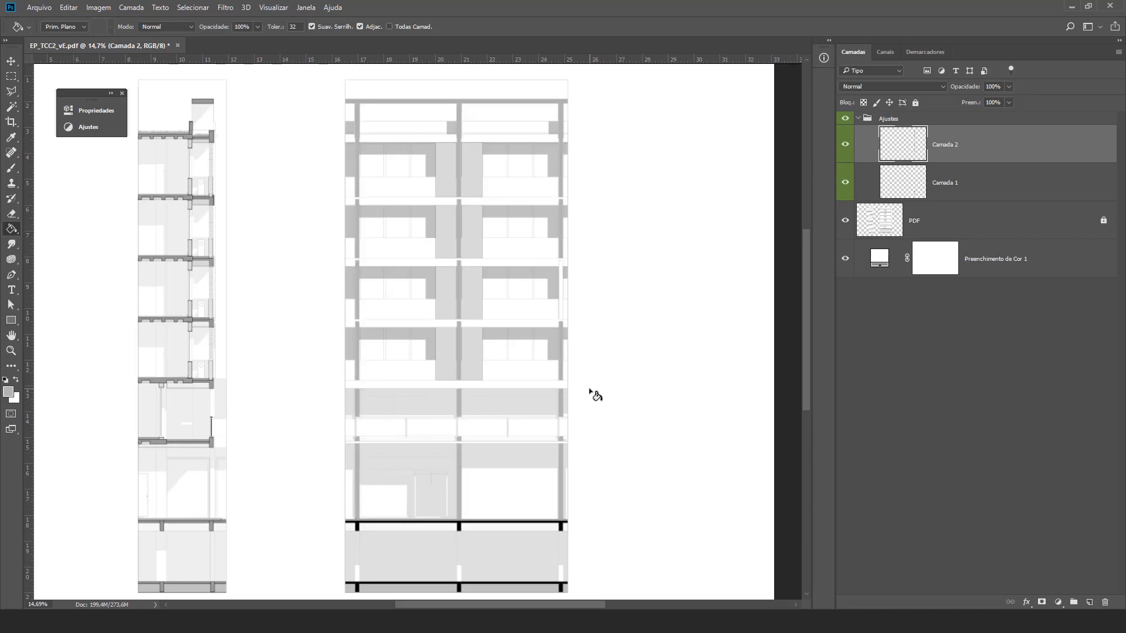
Step: Select the unfilled right-hand column segment on the PDF layer with the Magic Wand and fill it with the same grey on Camada 2
key("v")
scroll(478, 178, "down", 1)
scroll(566, 108, "up", 2)
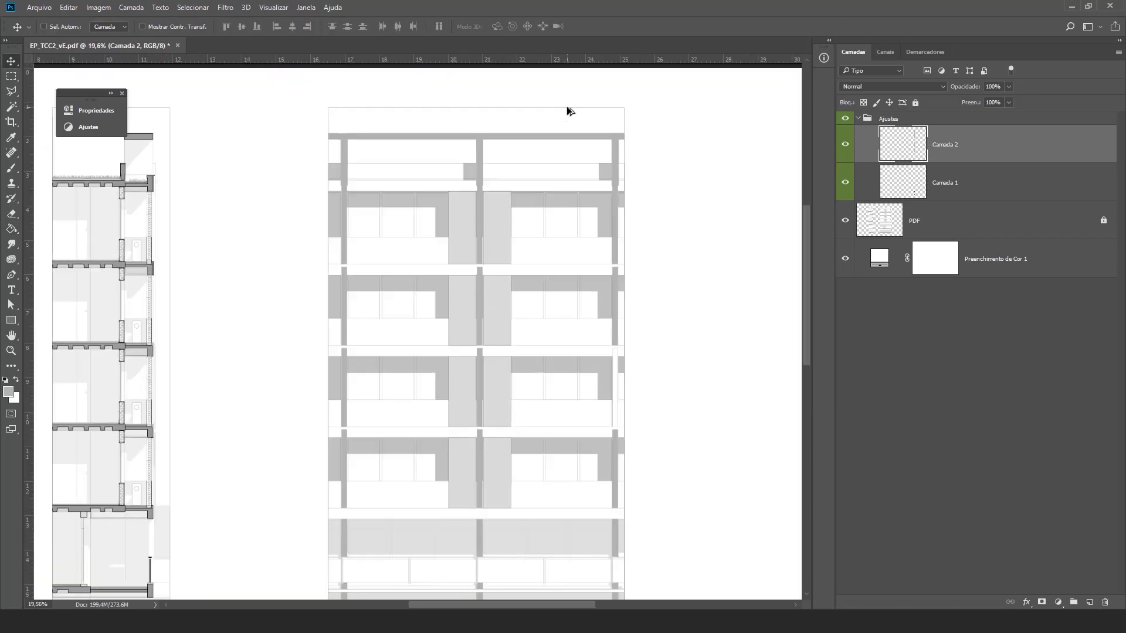
scroll(429, 195, "up", 3)
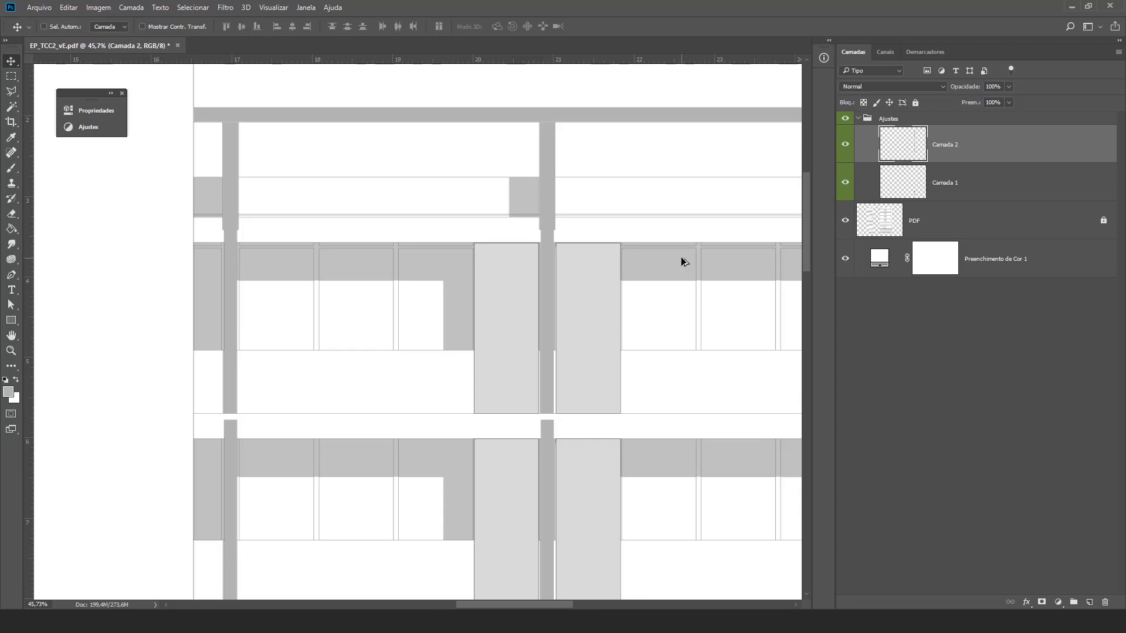
scroll(681, 257, "down", 4)
scroll(606, 234, "up", 1)
scroll(704, 233, "up", 4)
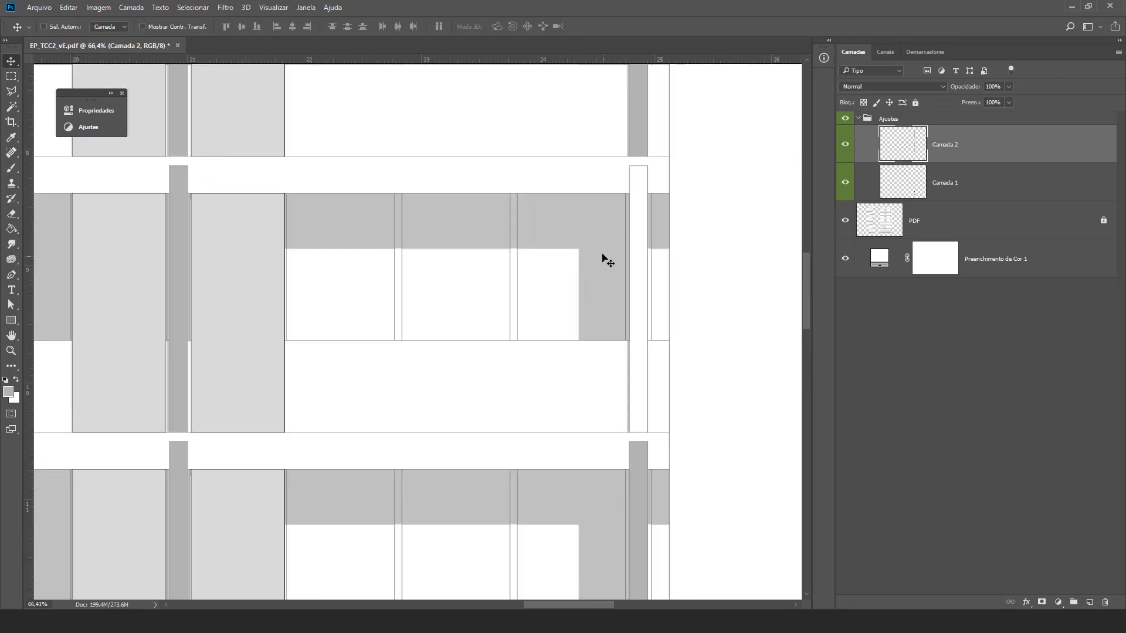
left_click(959, 226)
key("w")
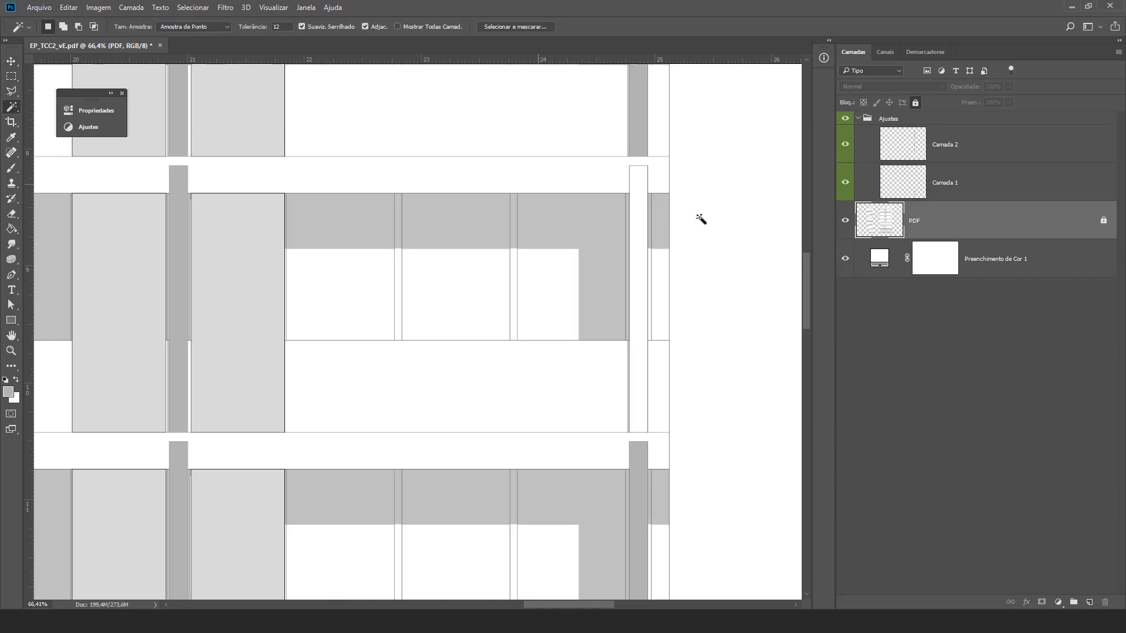
left_click(640, 198)
scroll(694, 269, "down", 1)
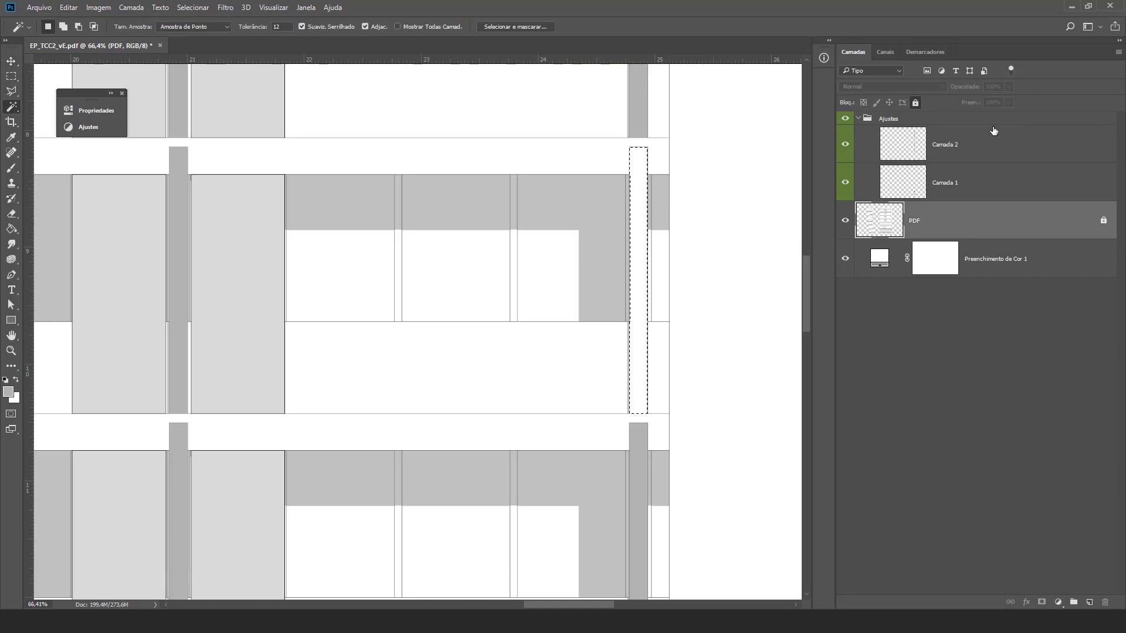
left_click(965, 149)
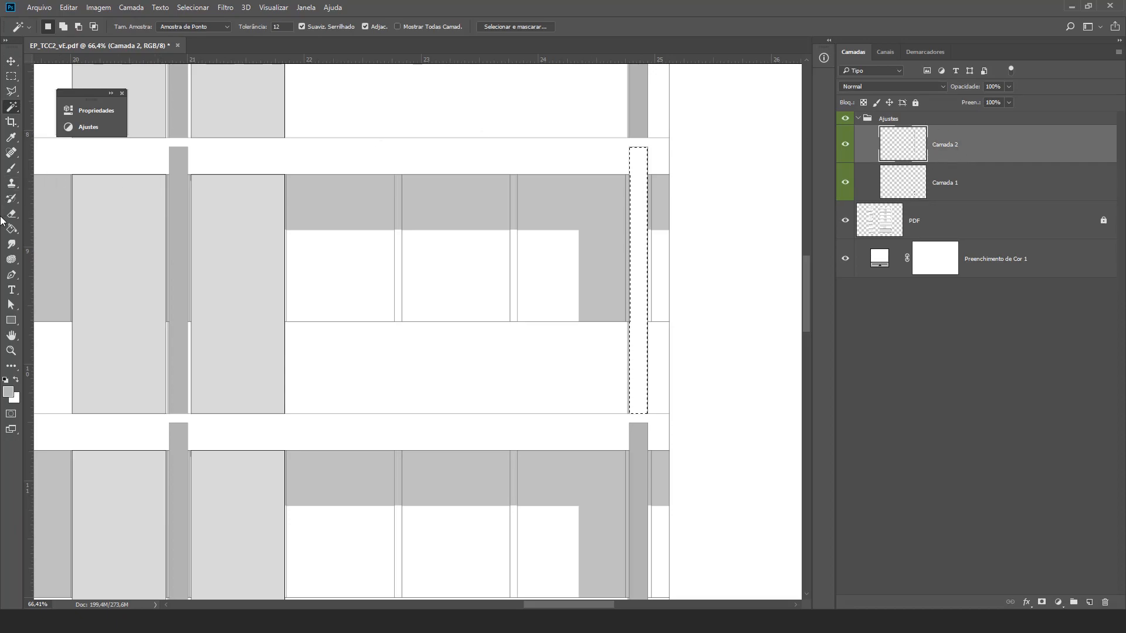
key("g")
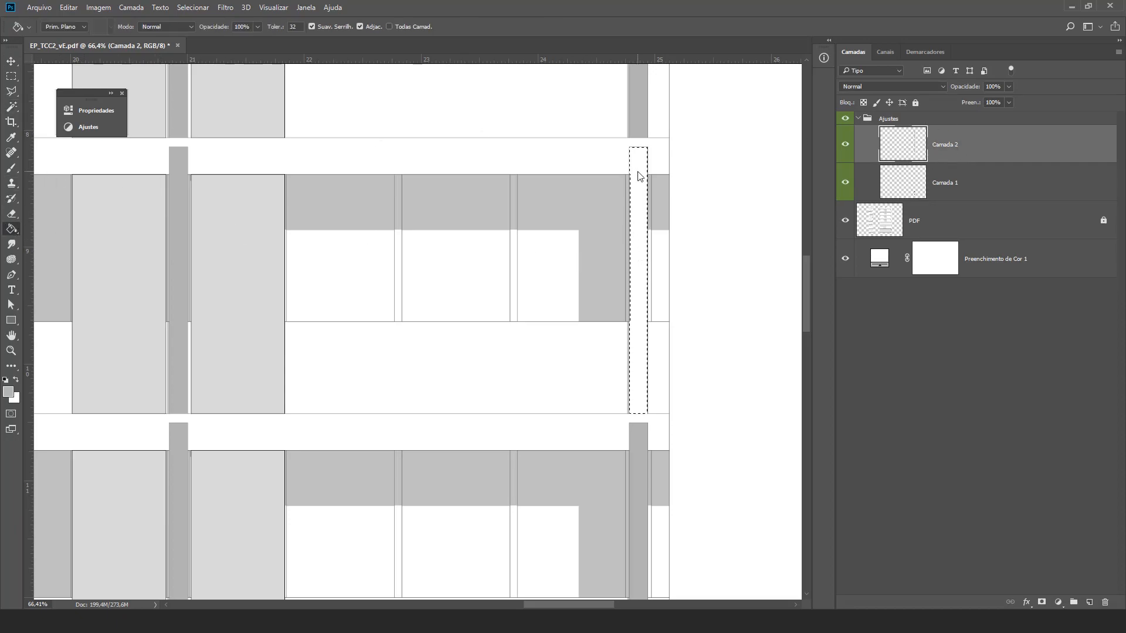
left_click(640, 352)
scroll(636, 352, "down", 2)
scroll(621, 320, "down", 3)
key("v")
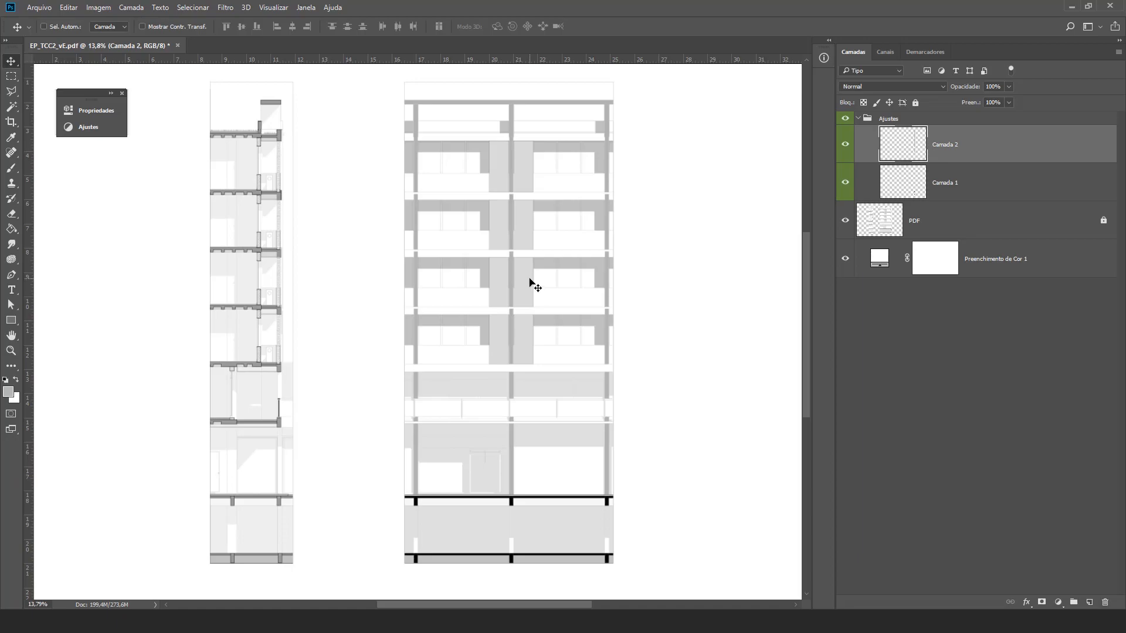
Step: Set the blend mode of Camada 2 to Multiplicação
scroll(498, 306, "up", 6)
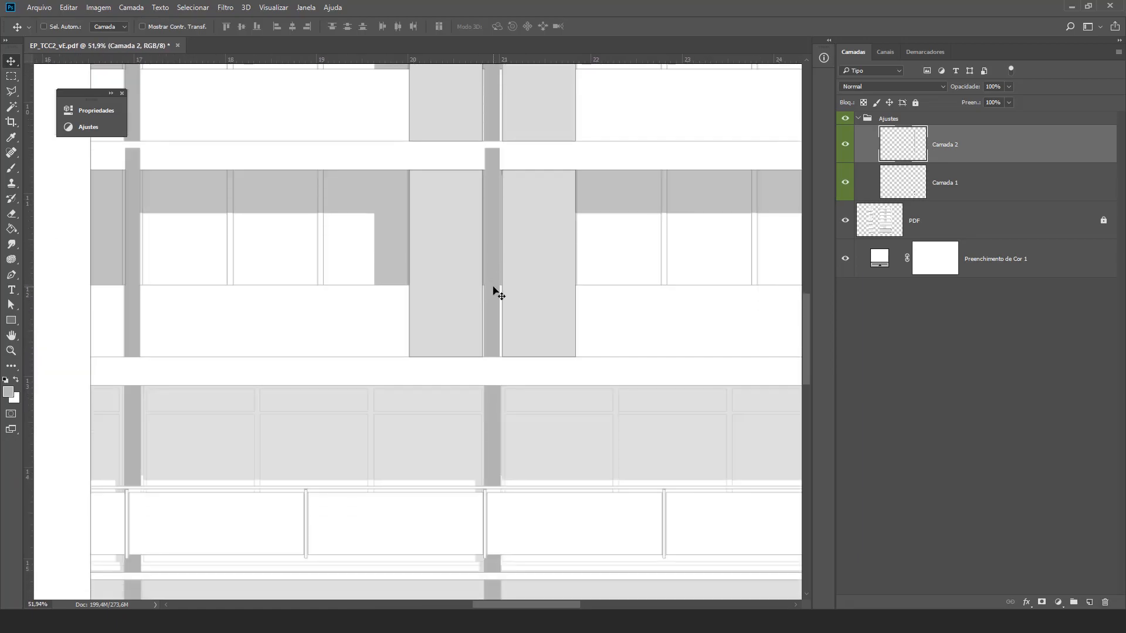
scroll(496, 292, "down", 3)
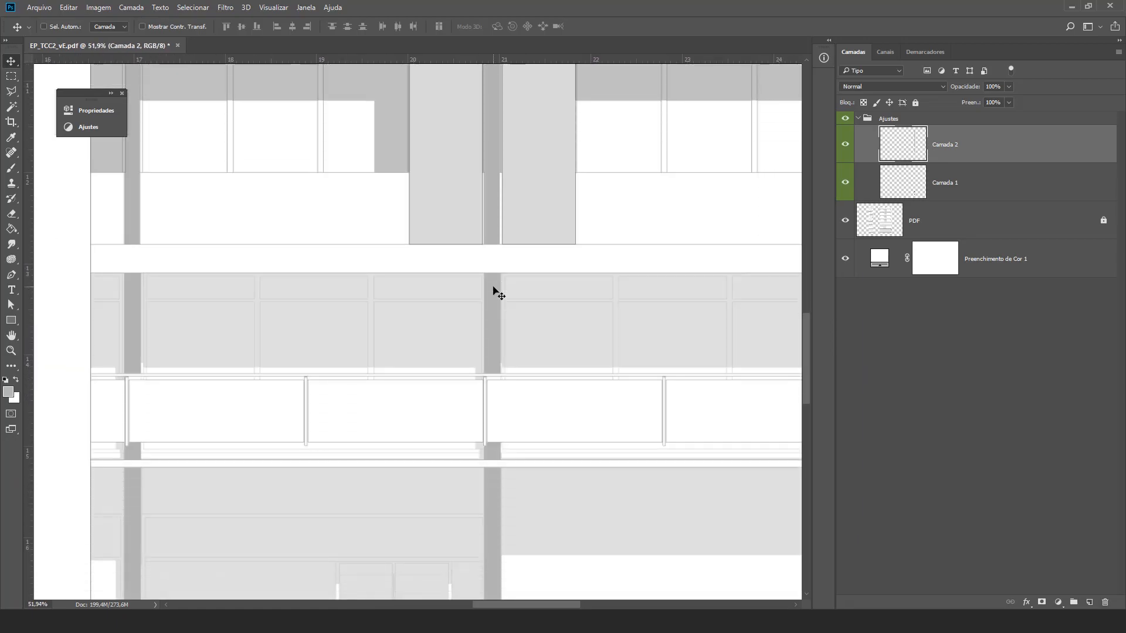
scroll(499, 293, "up", 2)
scroll(499, 281, "up", 3)
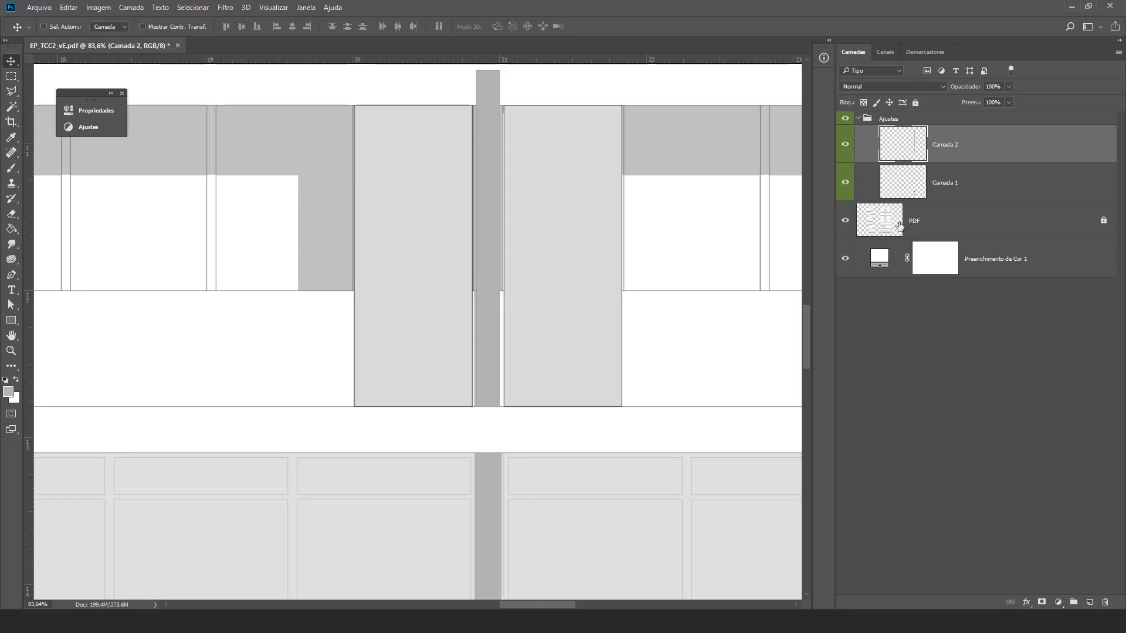
left_click(876, 86)
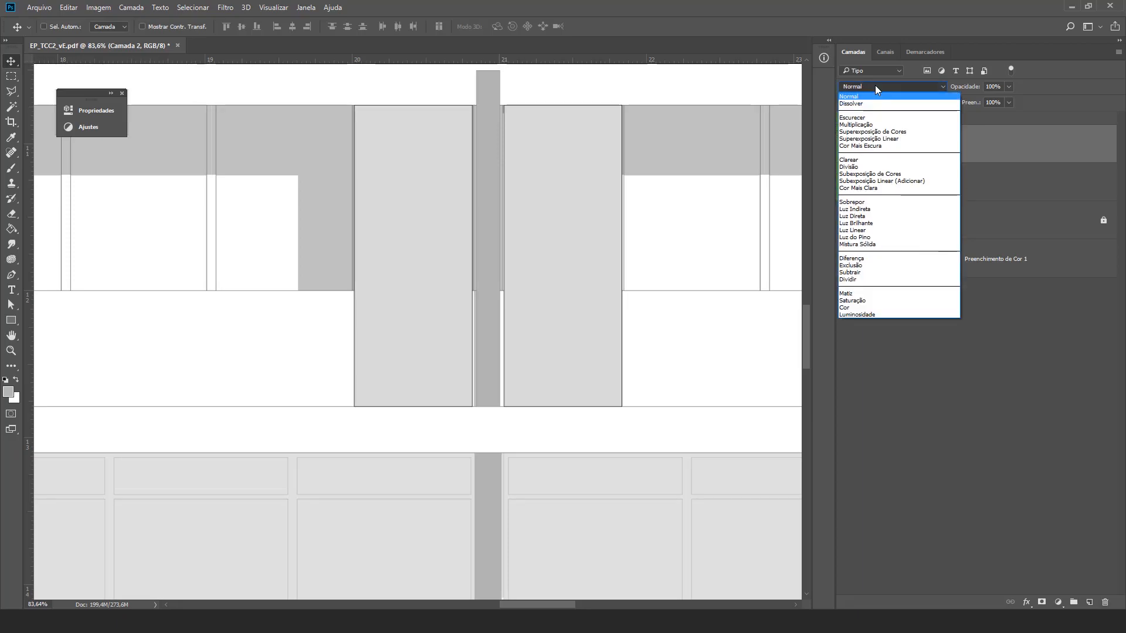
left_click(867, 125)
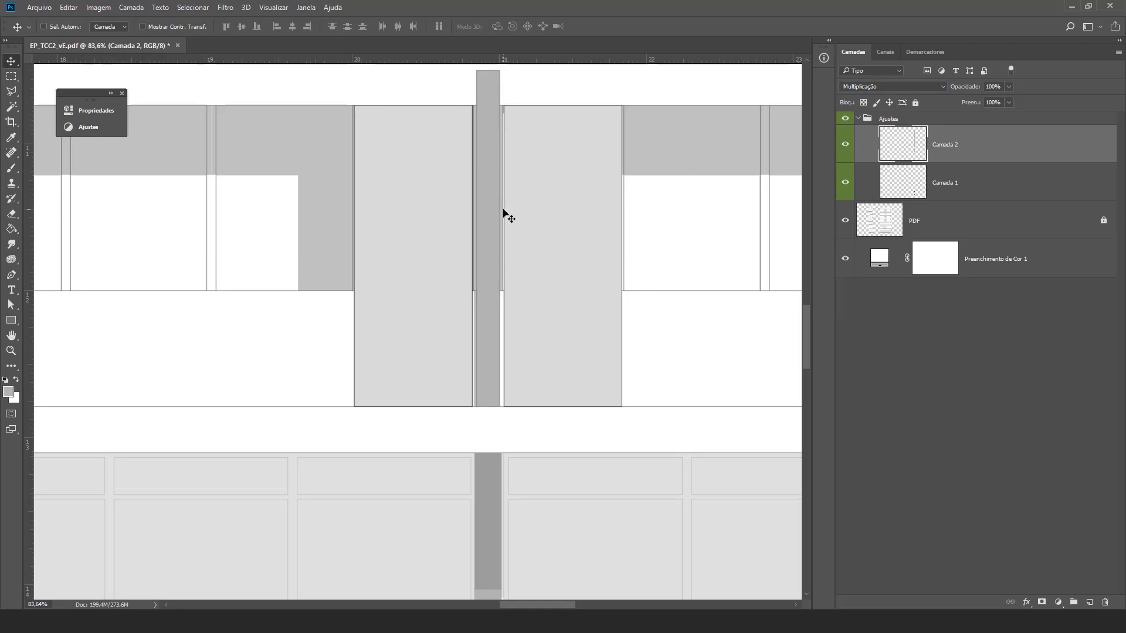
Step: Compare the column fill on Camada 2 in Normal and Multiplicação blend modes, ending on Multiplicação
scroll(517, 237, "down", 4)
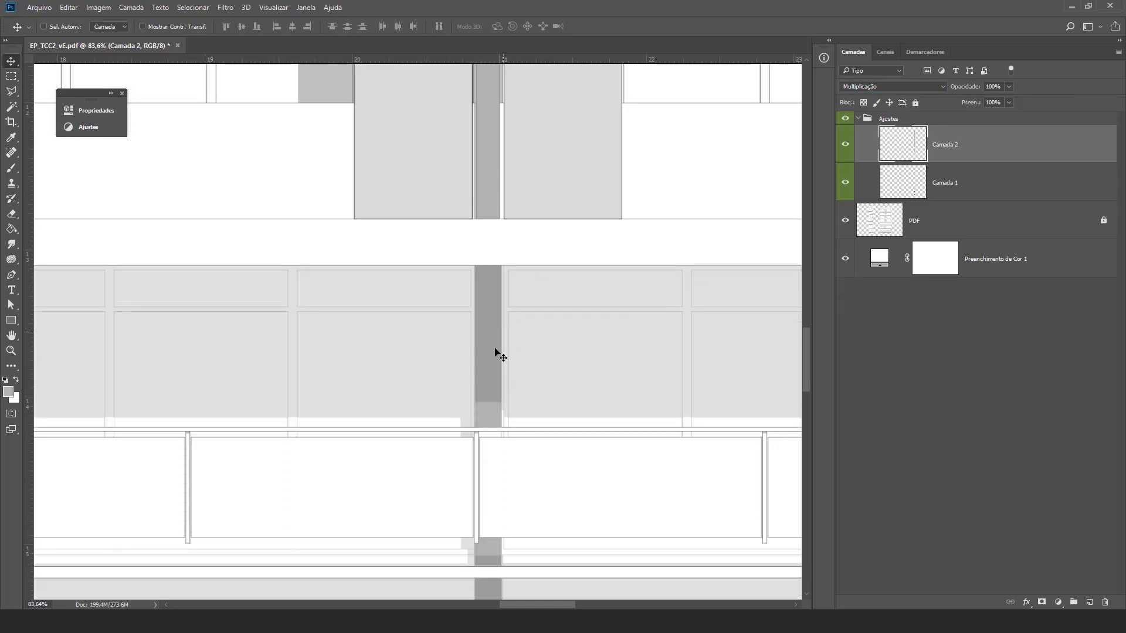
left_click(872, 88)
left_click(860, 96)
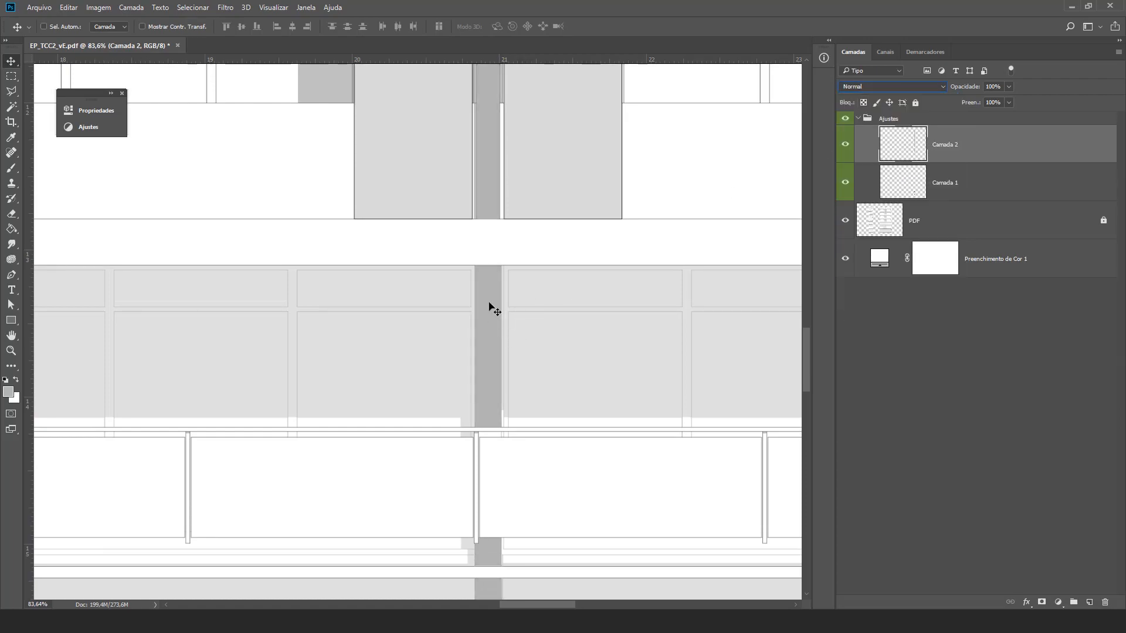
left_click(860, 90)
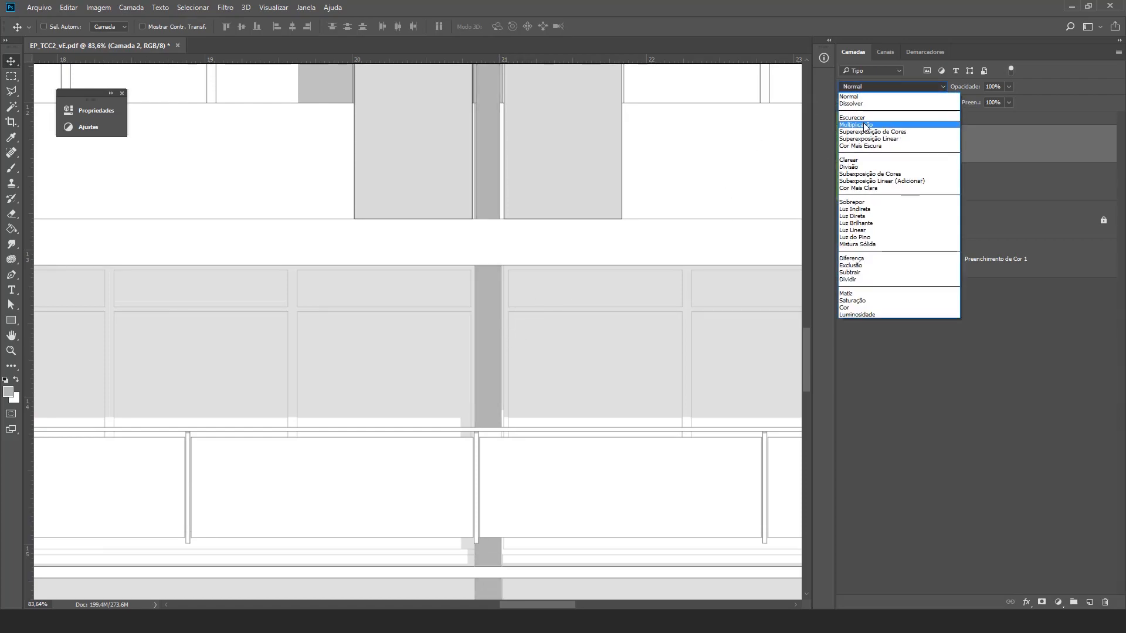
left_click(861, 117)
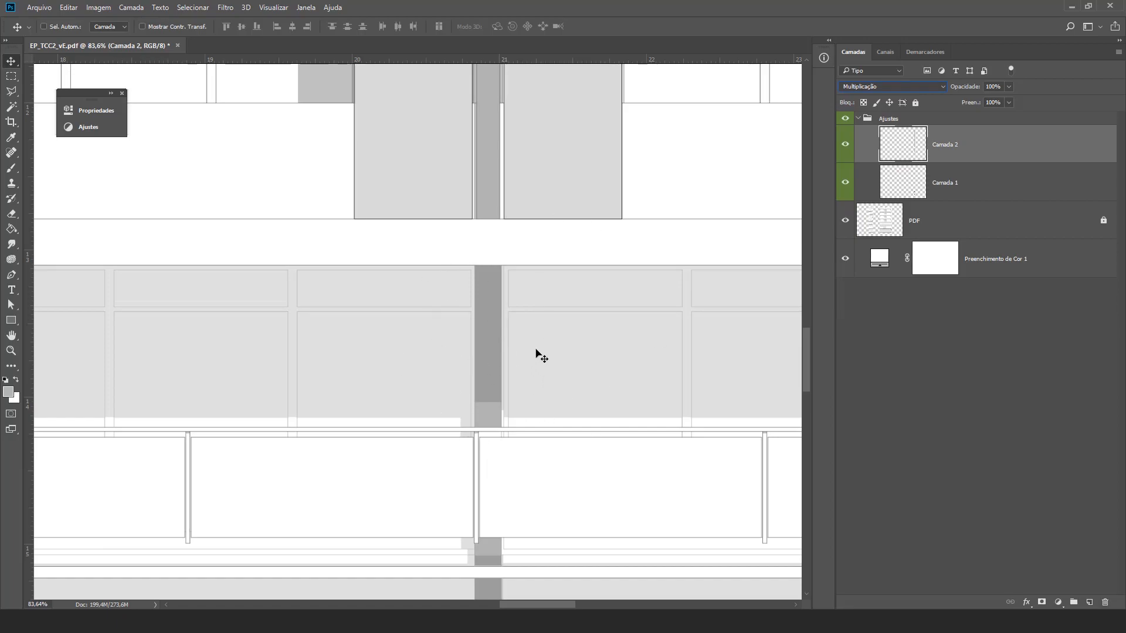
Step: Switch to Corte de Pele e Fachada_R00.png in Photos and examine the facade's concrete slab bands and panels on each floor
scroll(536, 351, "down", 5)
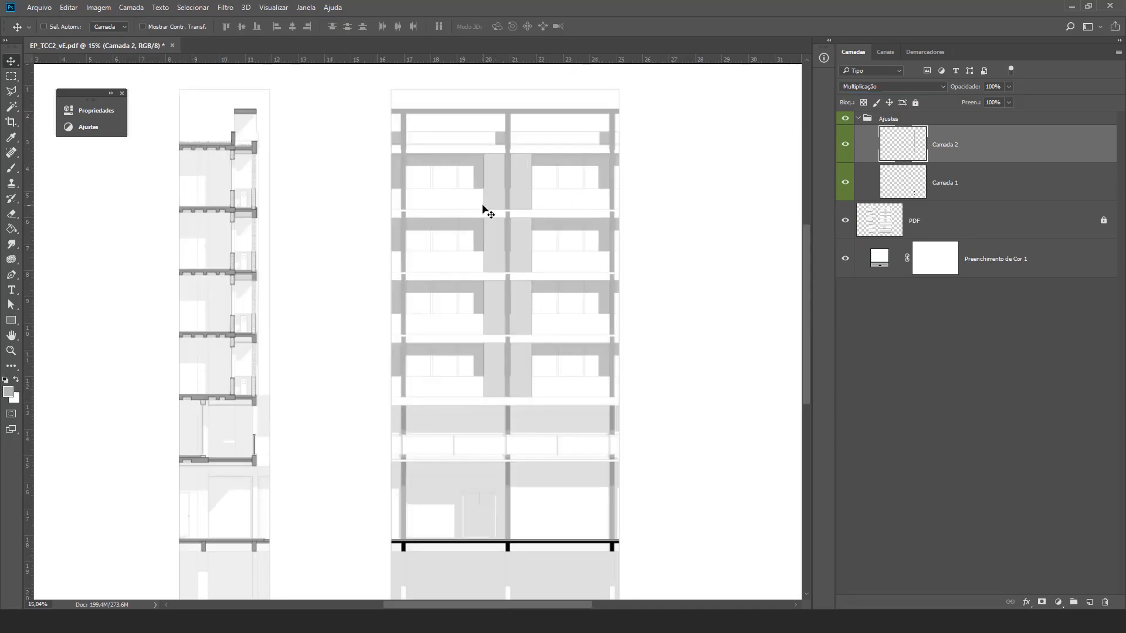
scroll(544, 229, "up", 4)
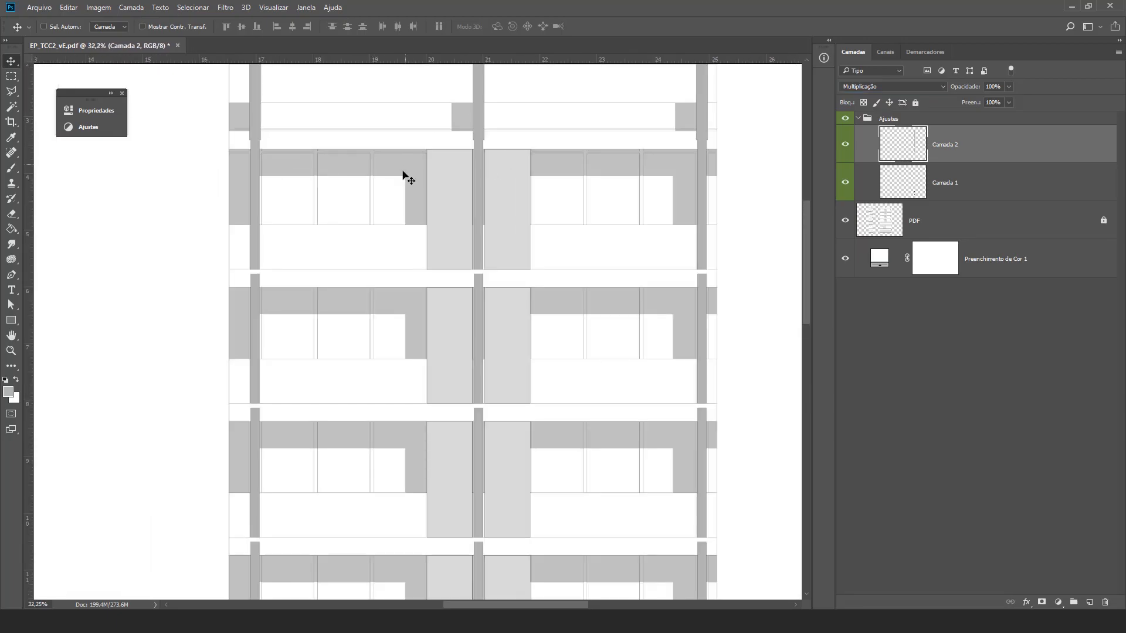
scroll(440, 176, "up", 2)
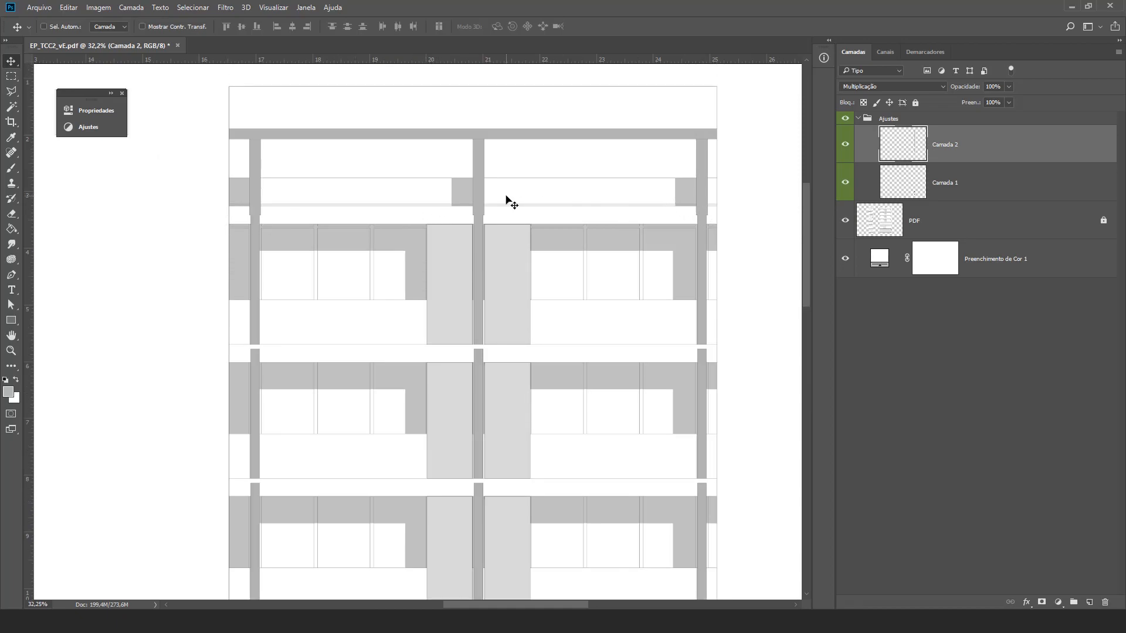
scroll(505, 202, "down", 2)
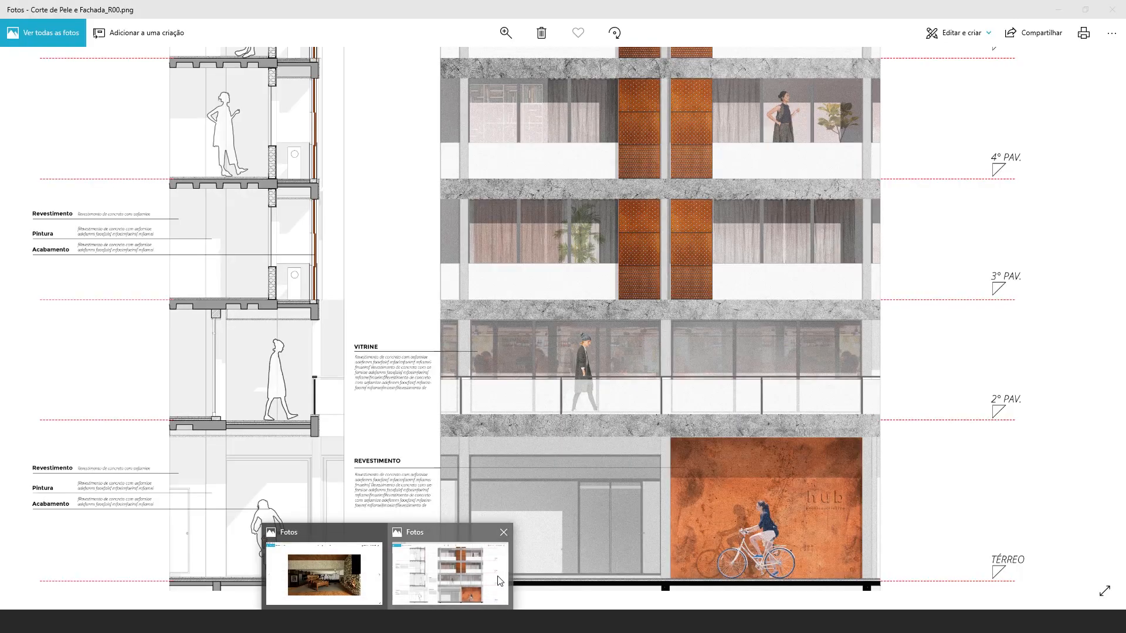
left_click(449, 572)
left_click_drag(482, 274, 545, 316)
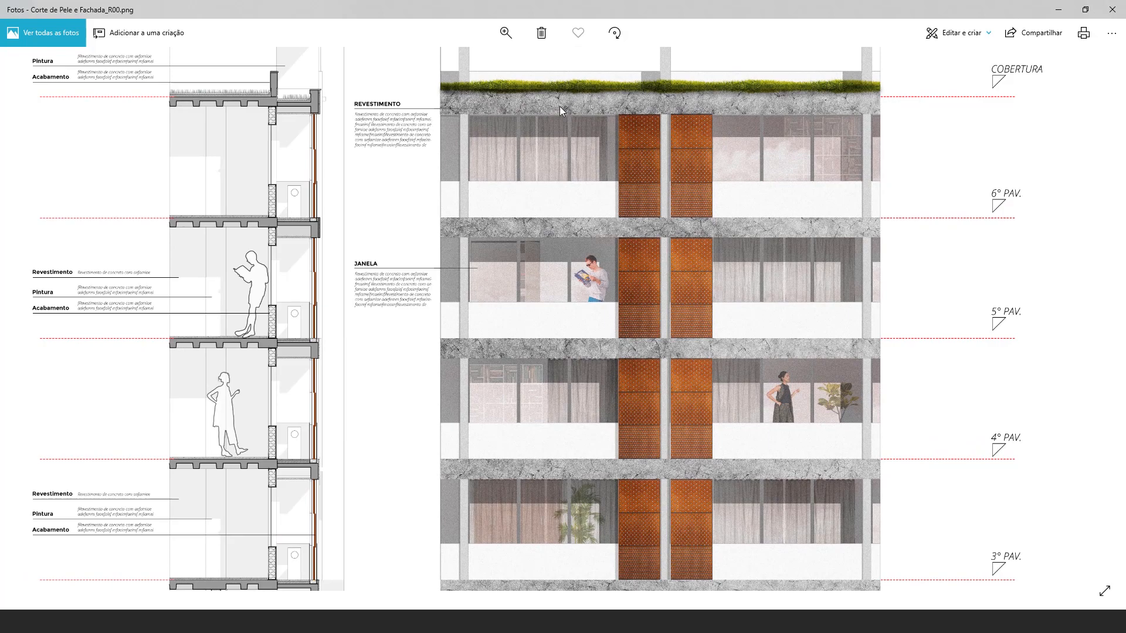
mouse_move(653, 175)
left_mouse_down()
mouse_move(585, 174)
mouse_move(653, 174)
left_mouse_up()
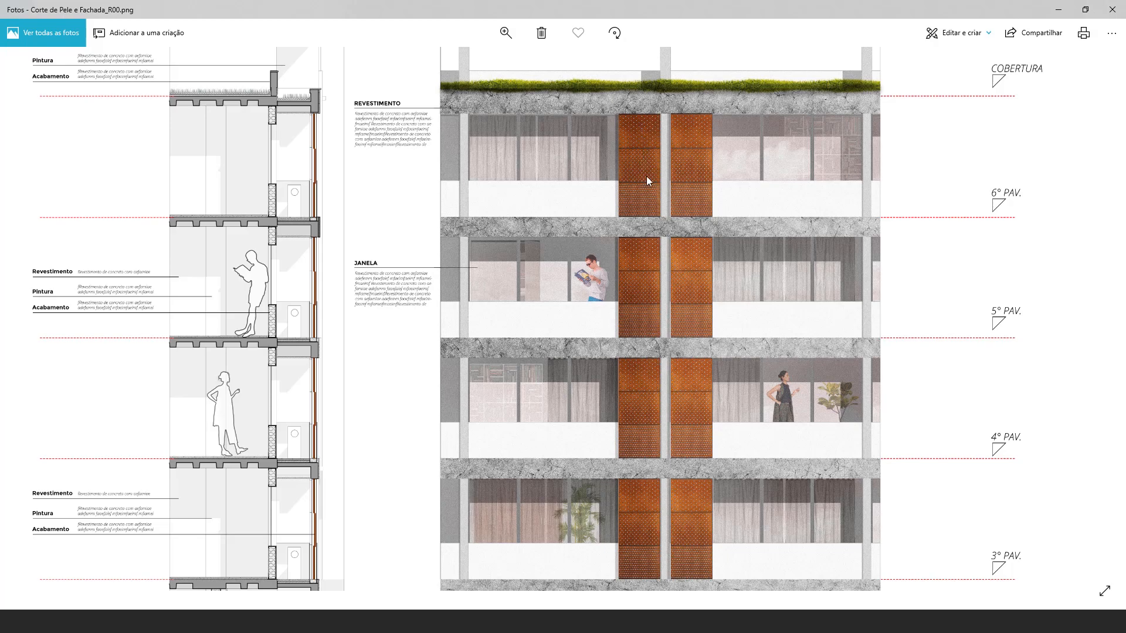
scroll(720, 287, "down", 5)
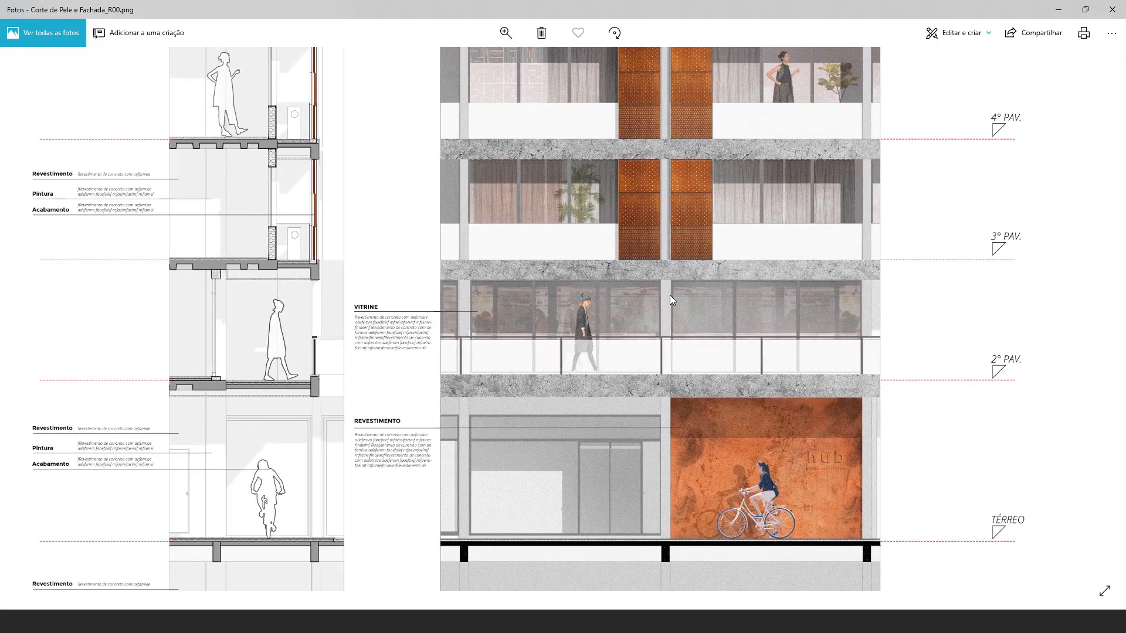
left_click_drag(670, 294, 675, 402)
scroll(675, 402, "up", 4)
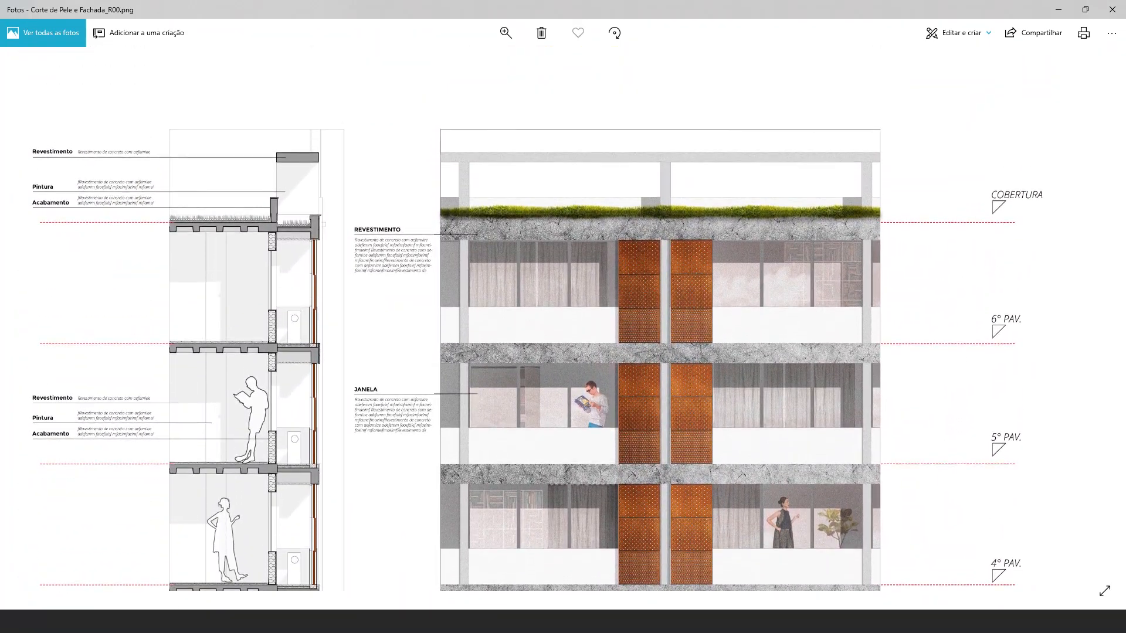
Step: Switch to File Explorer and look through the concrete textures in the Concreto folder of the _Texturas library
left_click(157, 621)
left_click(213, 576)
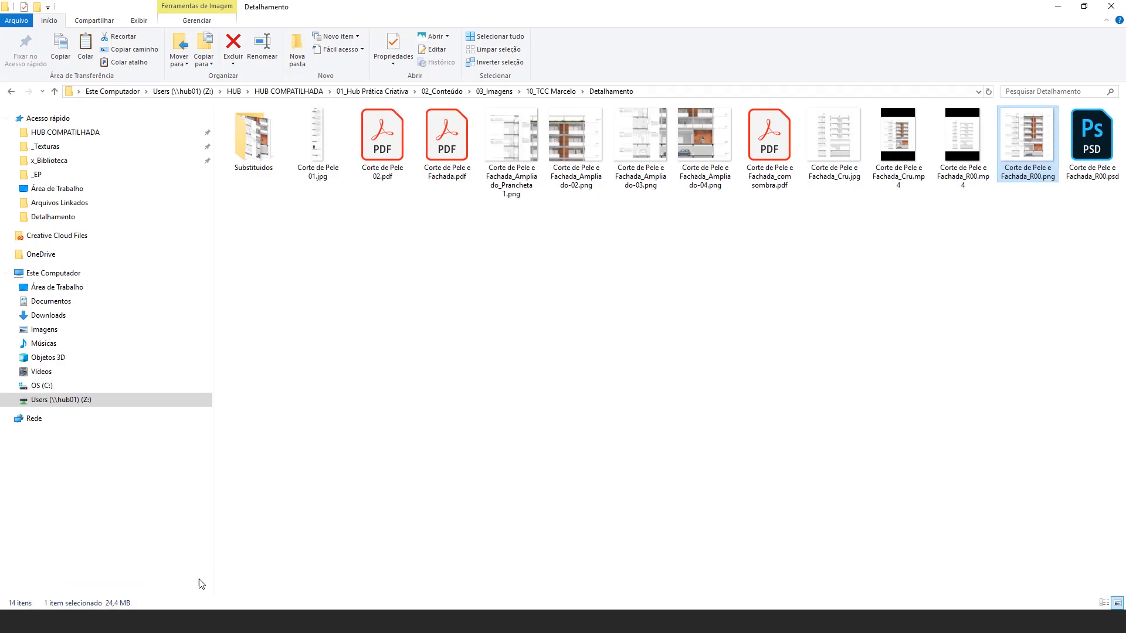
left_click(105, 571)
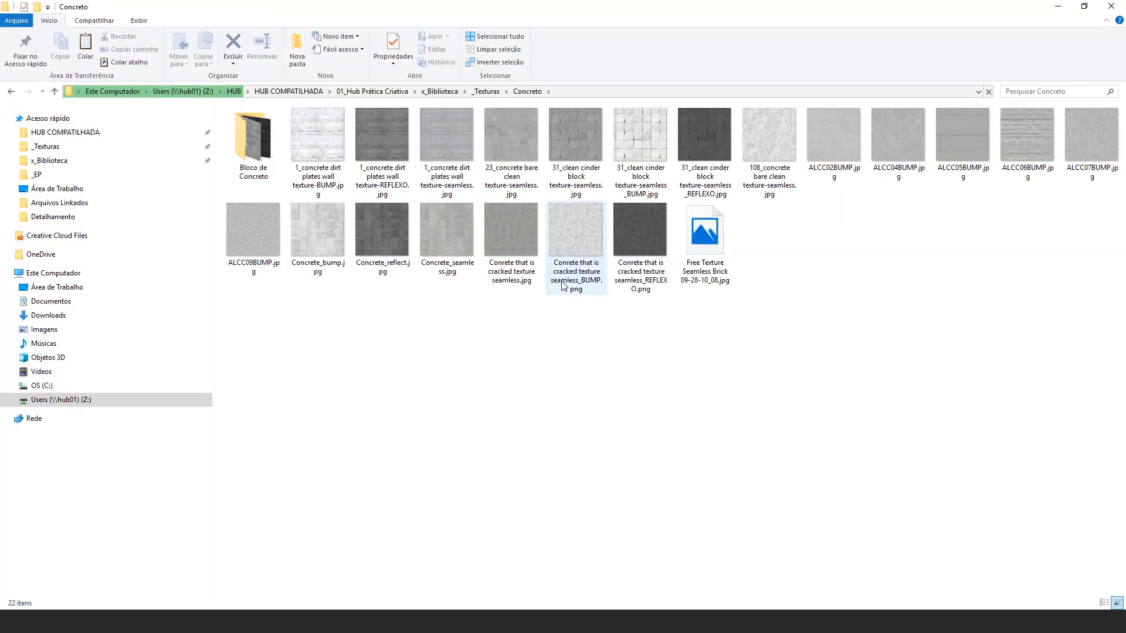
left_click(563, 251)
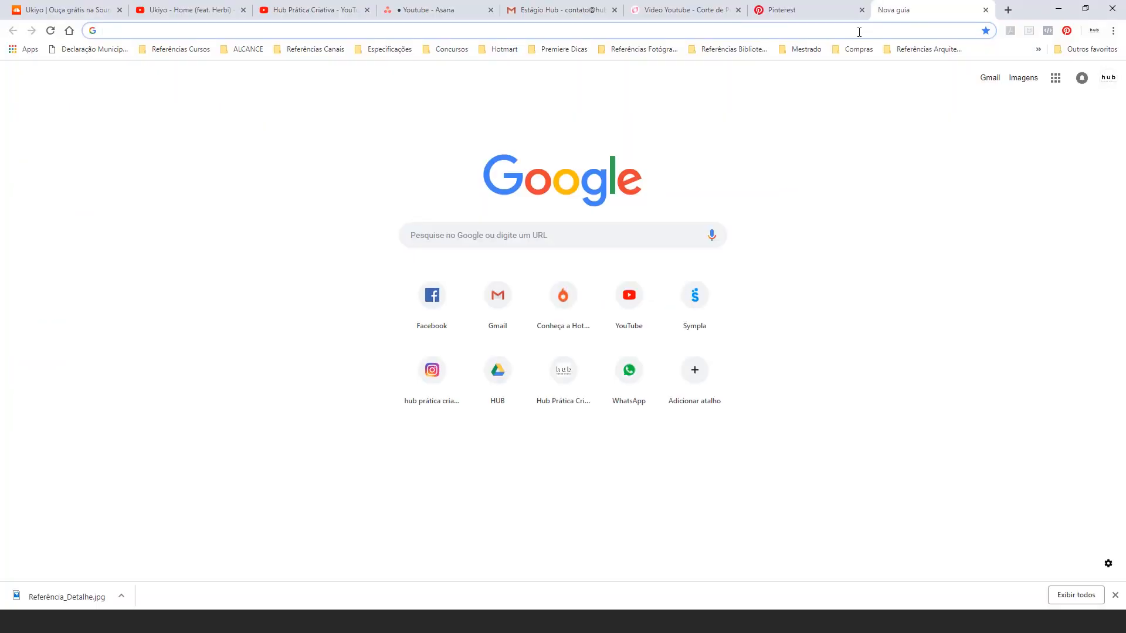
Step: Switch to the browser and search Google for "concreto textura", refining the query to "concreto textura seamless"
type("concreto textura")
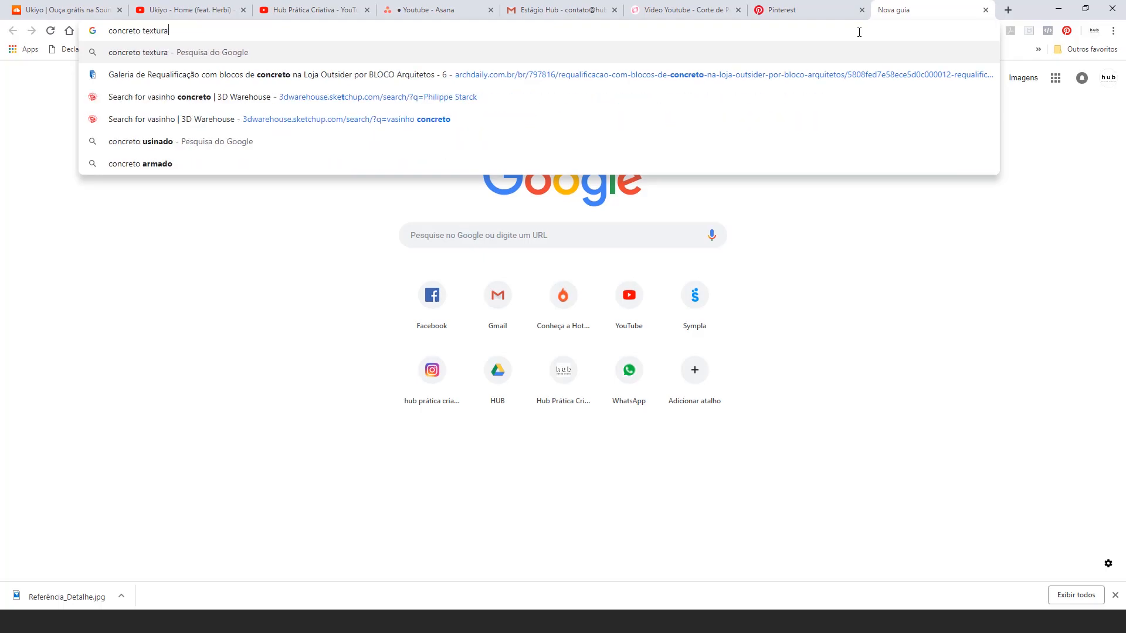
key("Return")
left_click(216, 91)
type("seam")
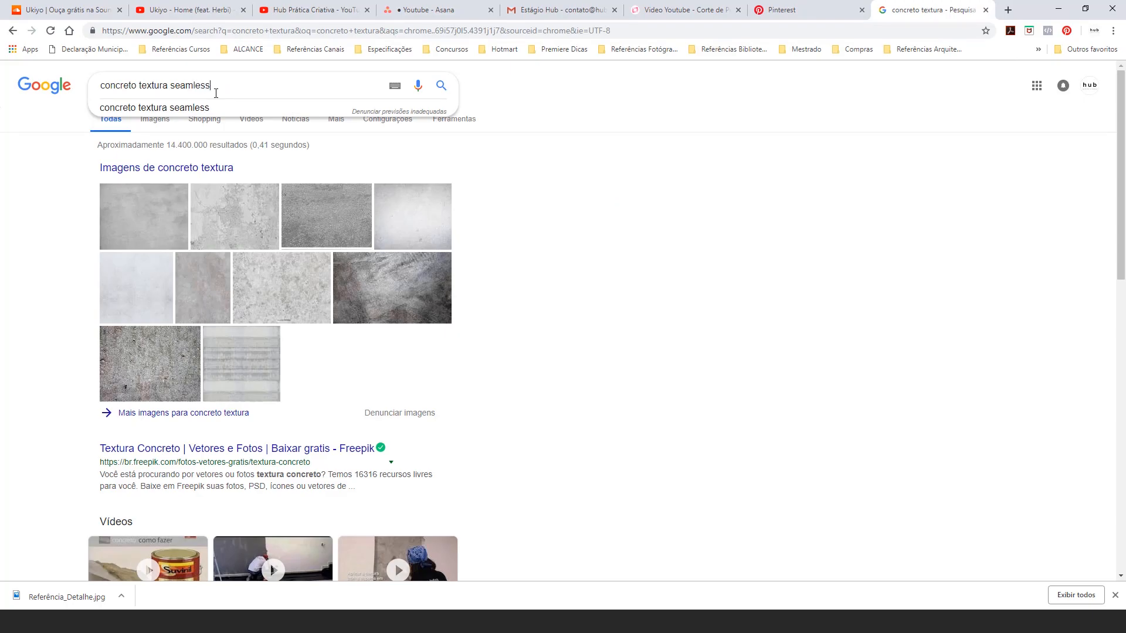
type("less")
key("Return")
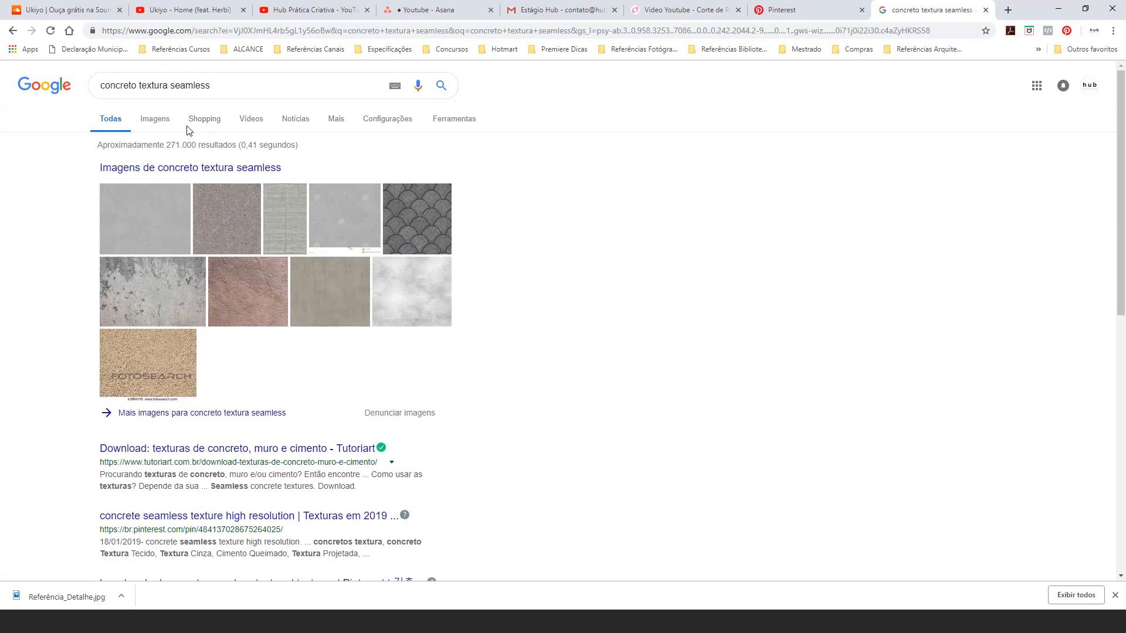
Step: Show the image results for the seamless concrete search and filter them to the Grande size
left_click(155, 119)
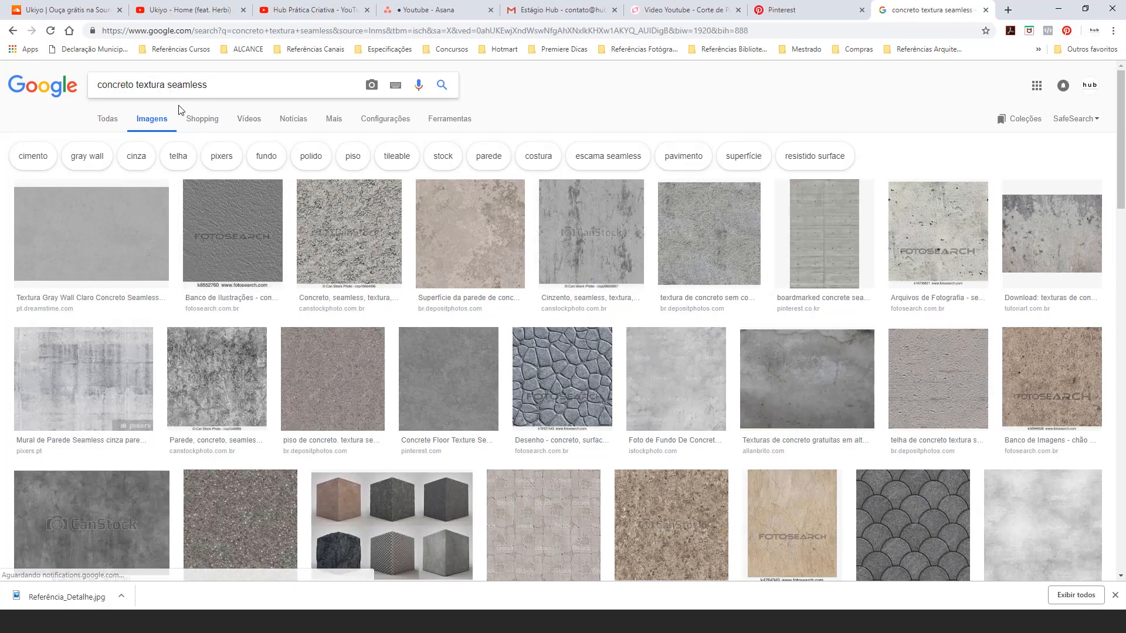
left_click(443, 120)
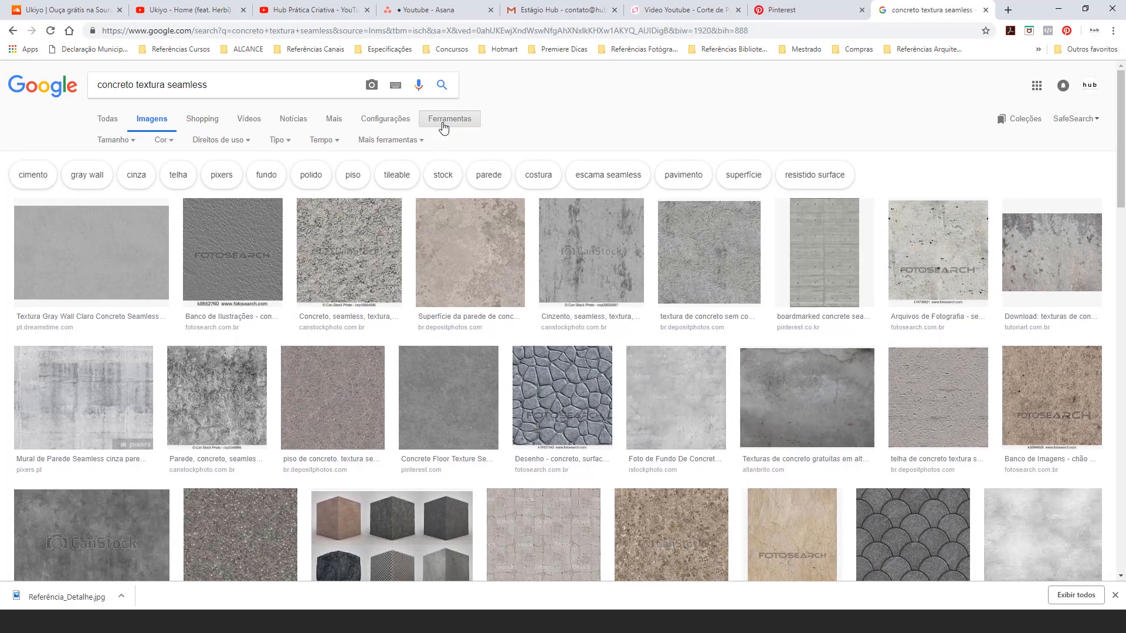
left_click(113, 140)
left_click(114, 176)
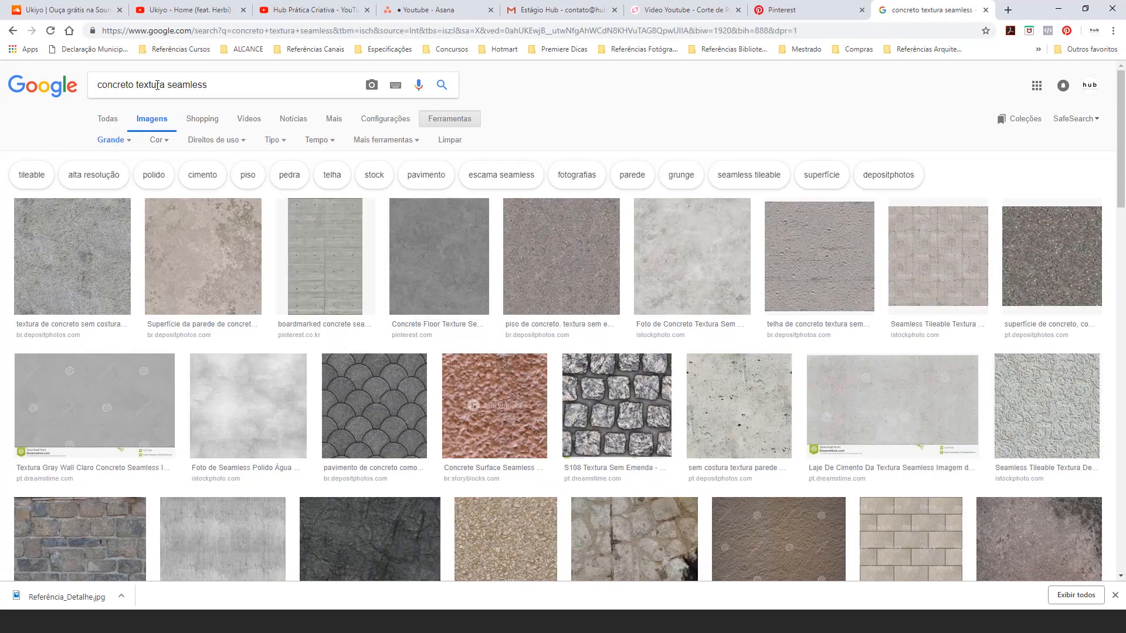
Step: Repeat the image search in English as "concrete texture seamless"
left_click_drag(165, 84, 88, 78)
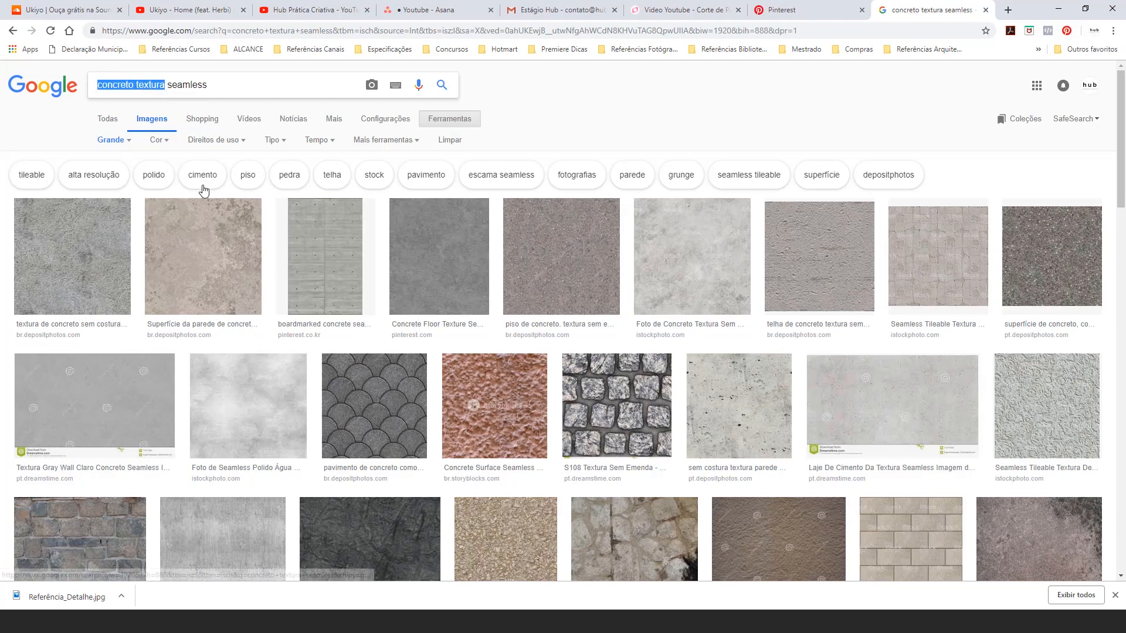
type("concre")
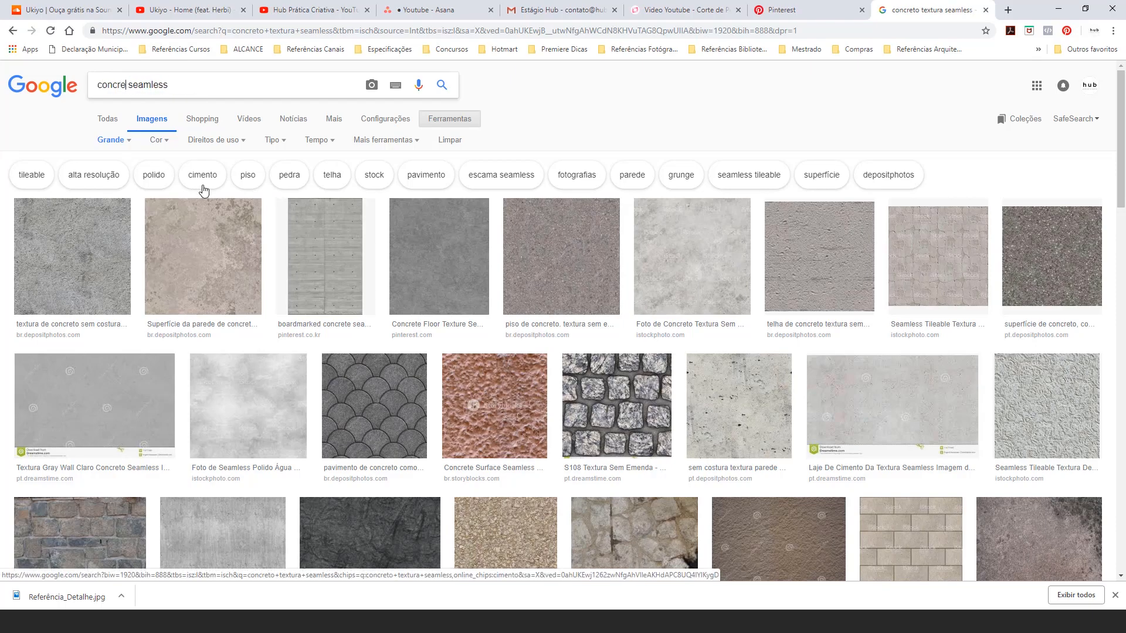
type("te texture")
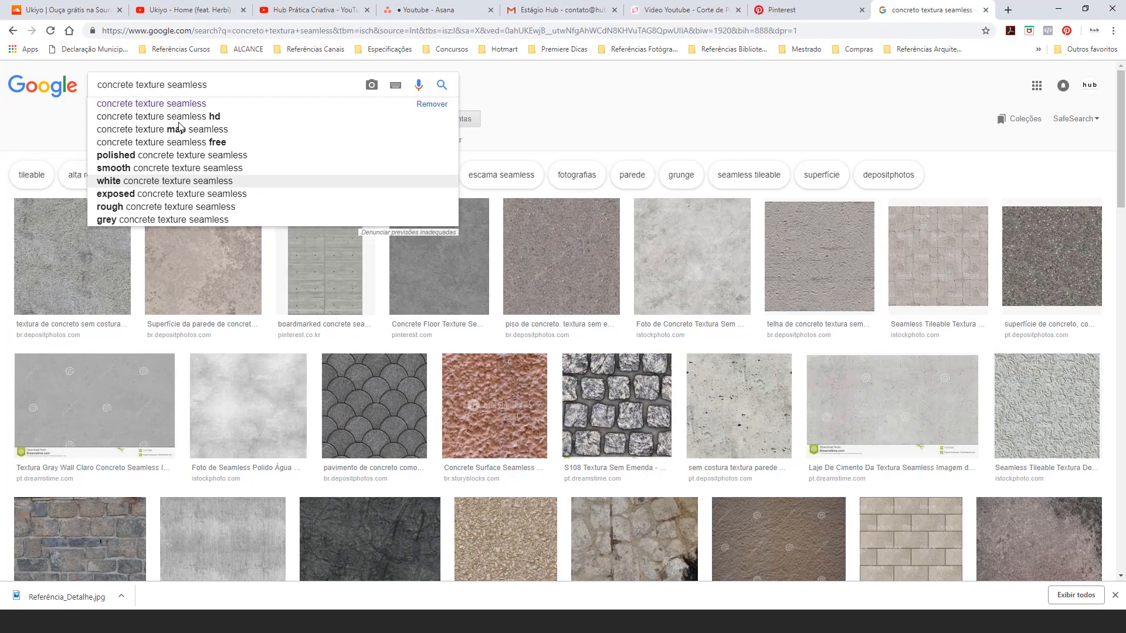
key("Return")
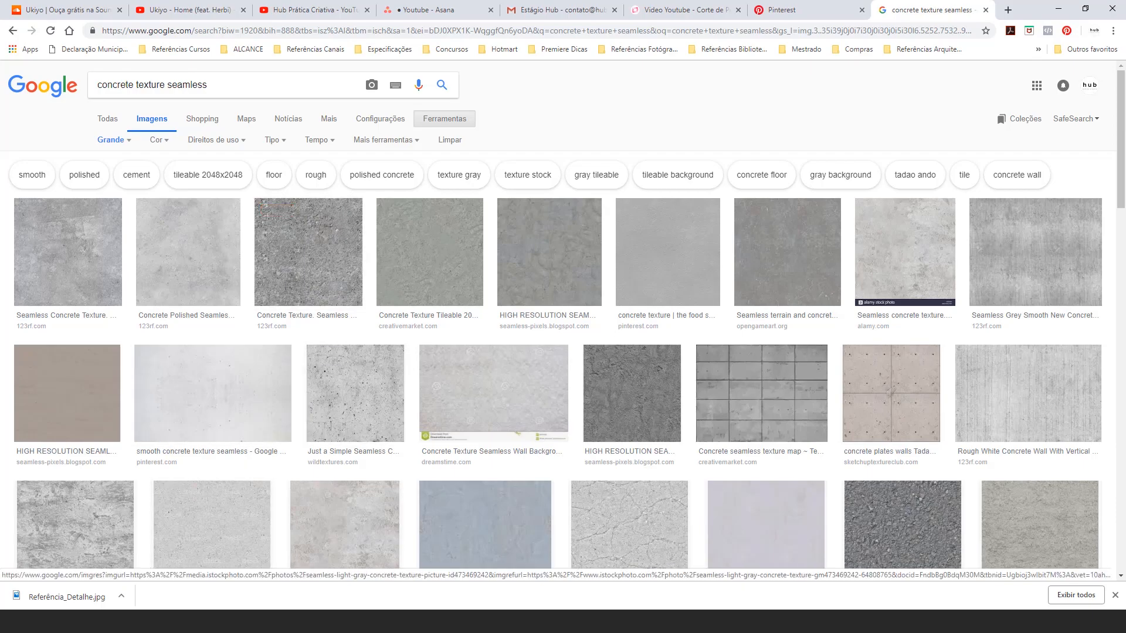
Step: Switch to File Explorer and place "Conrete that is cracked texture seamless_BUMP.png" from the Concreto folder into the Photoshop document
left_click(140, 552)
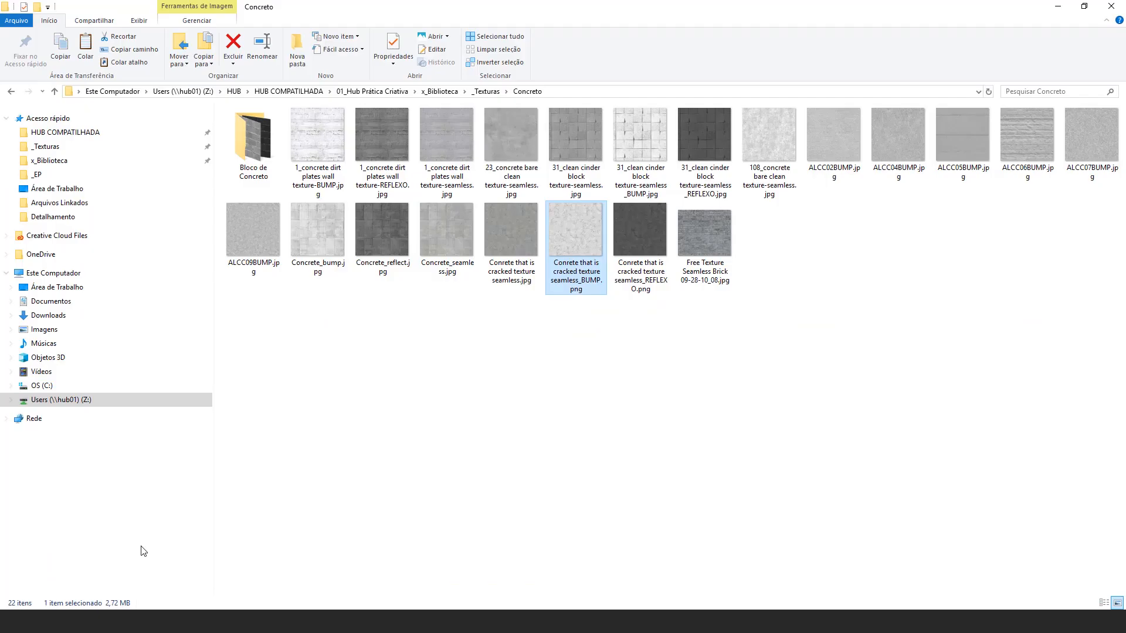
left_click_drag(583, 257, 469, 422)
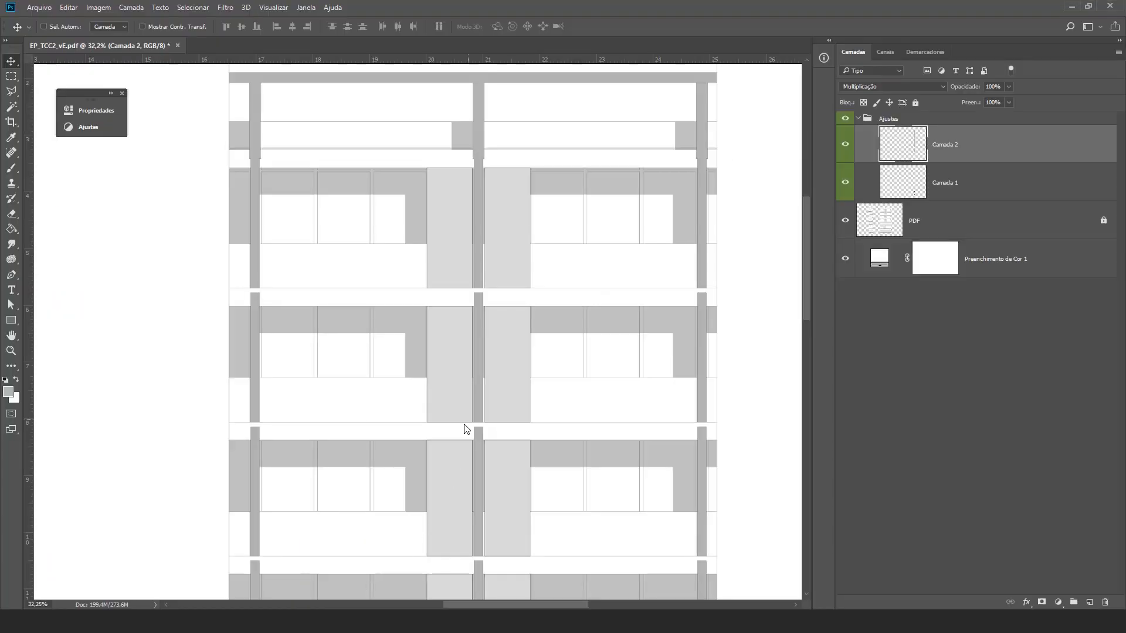
left_click_drag(454, 374, 453, 373)
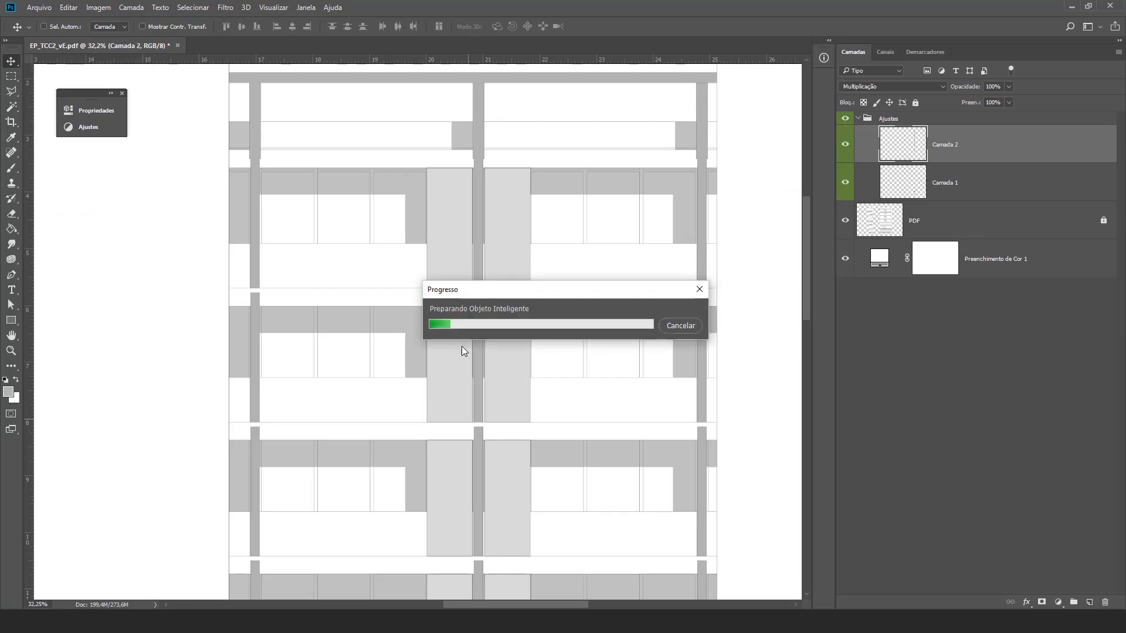
key("ctrl+0")
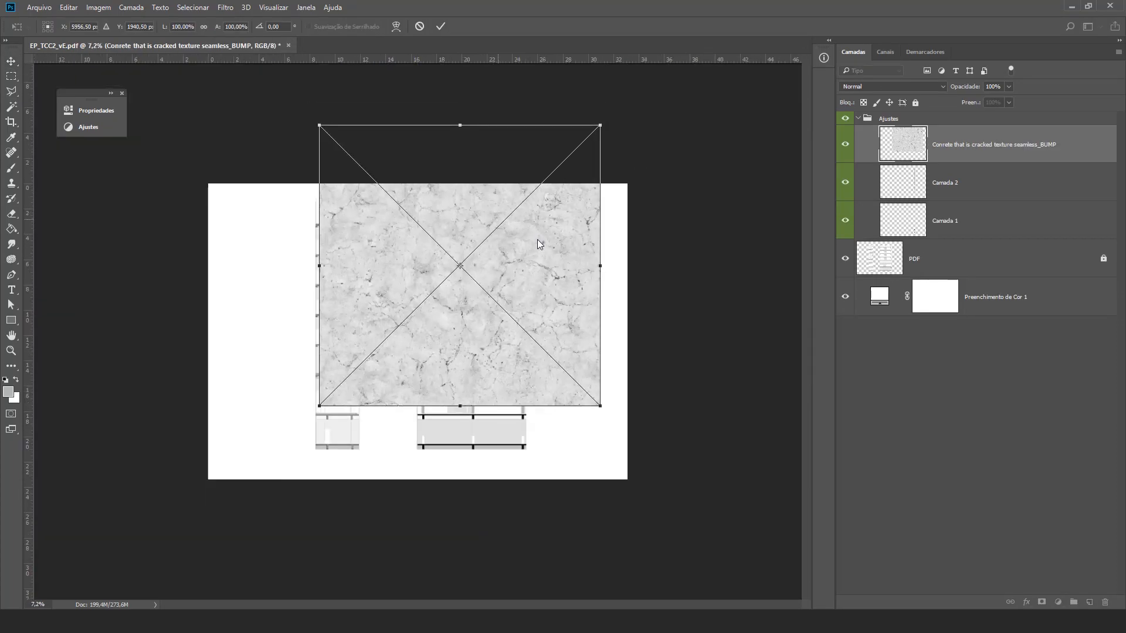
Step: Scale down the placed cracked concrete texture, commit the transform and position it over the left edge of the lower facade
left_click_drag(524, 257, 531, 264)
left_click_drag(593, 170, 437, 359)
scroll(467, 357, "up", 3)
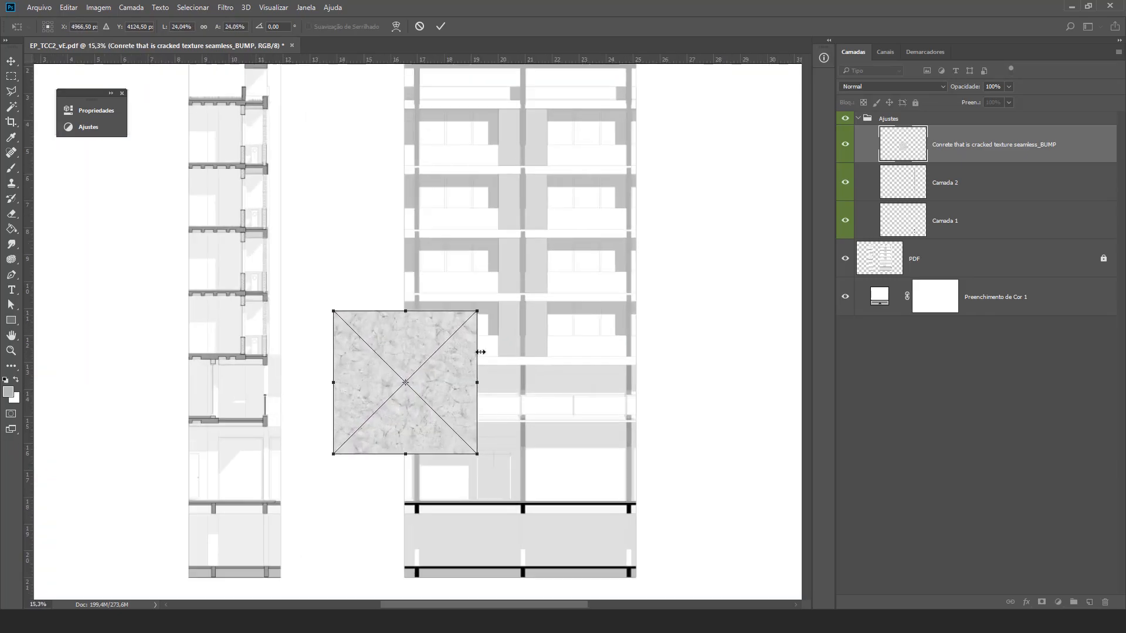
key("Return")
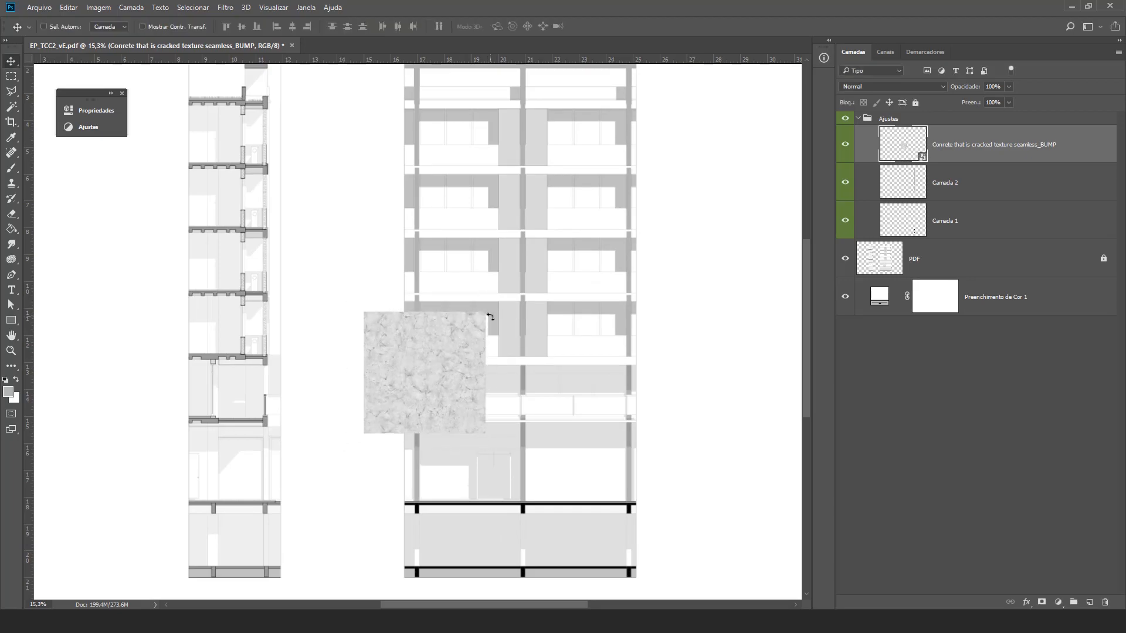
scroll(558, 370, "up", 2)
left_click_drag(437, 393, 393, 393)
left_click_drag(385, 354, 395, 375)
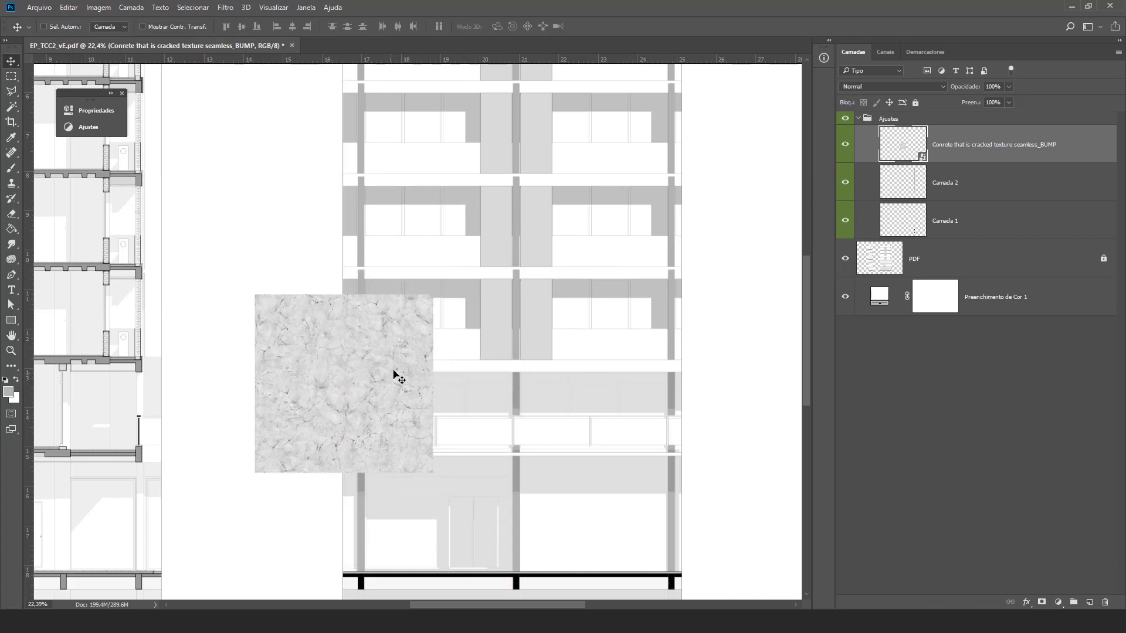
Step: Hide the cracked concrete texture layer and create a group named "Textura Concreto" inside the Ajustes group
left_click(845, 143)
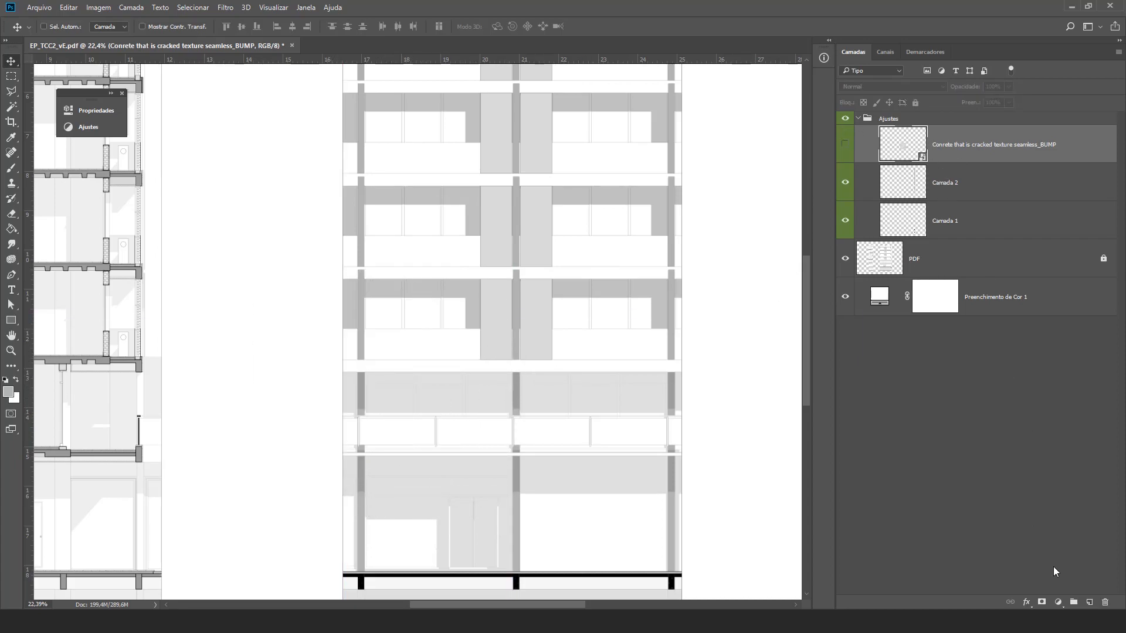
left_click(1073, 603)
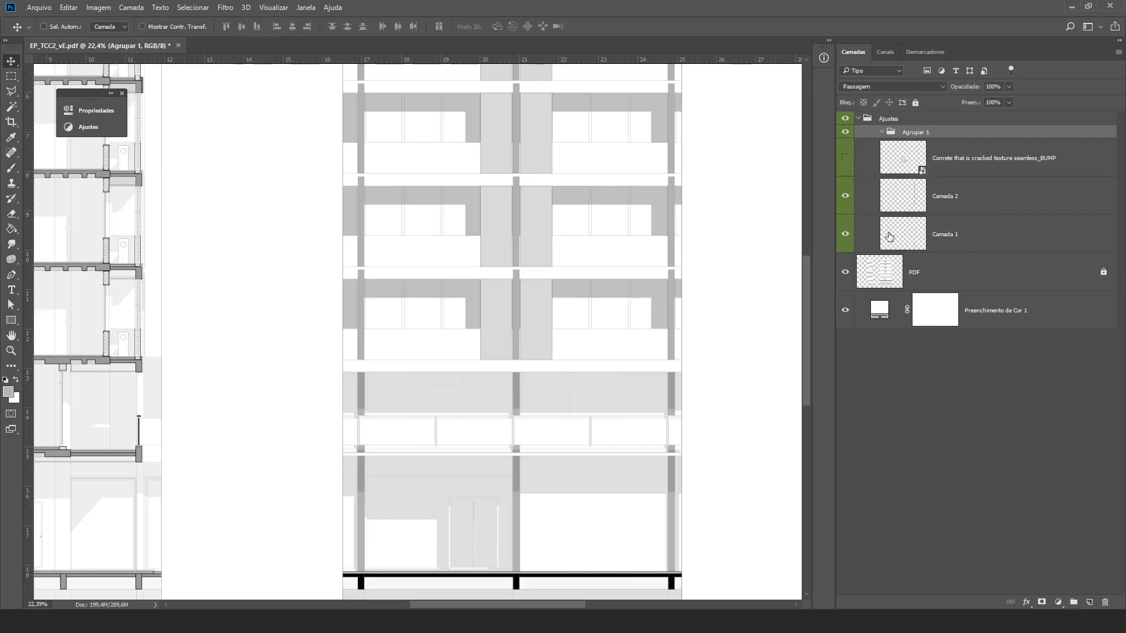
double_click(915, 132)
type("Textura Concreto")
key("Return")
Step: Select one of the facade's white slab bands from the PDF layer with the Magic Wand at tolerance 12
scroll(483, 382, "down", 1)
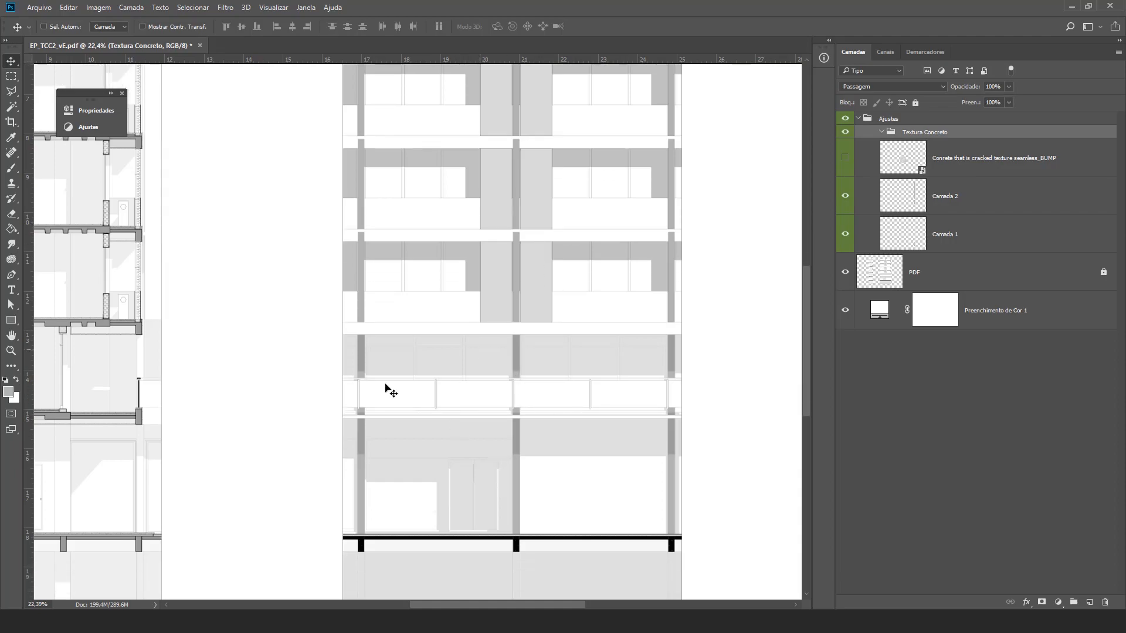
scroll(514, 355, "up", 5)
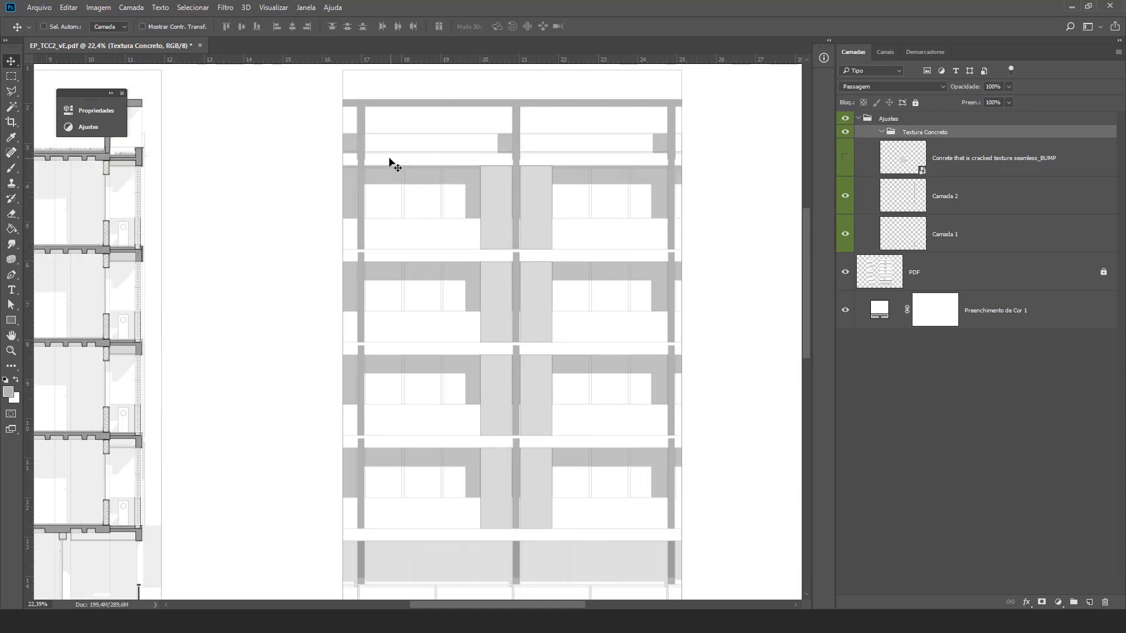
scroll(392, 166, "down", 2)
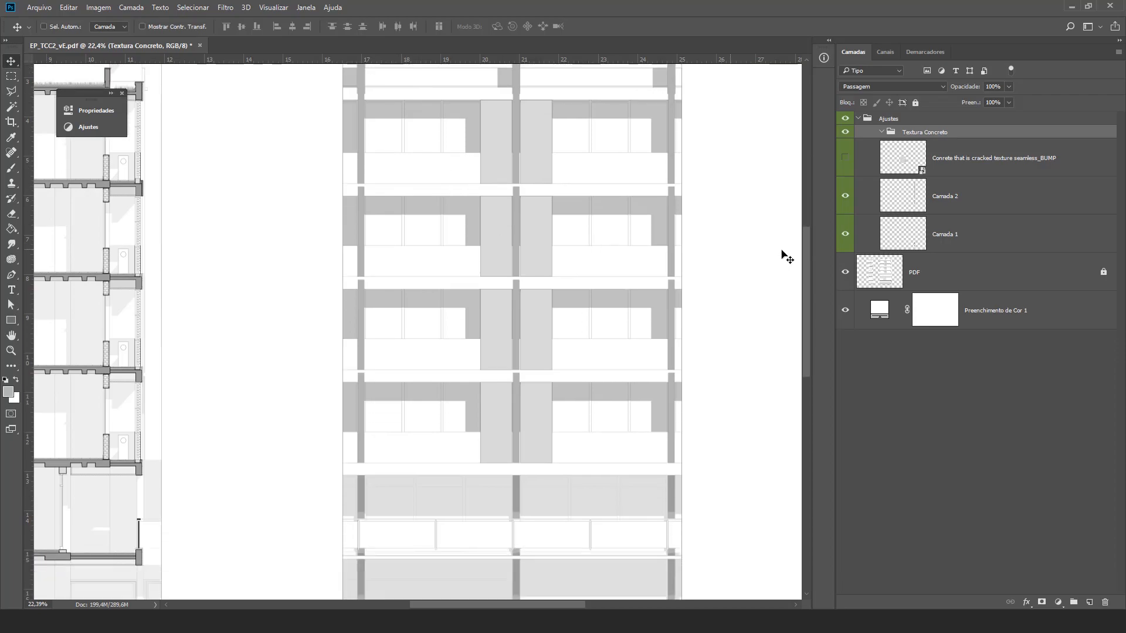
left_click(1007, 279)
scroll(532, 244, "down", 2)
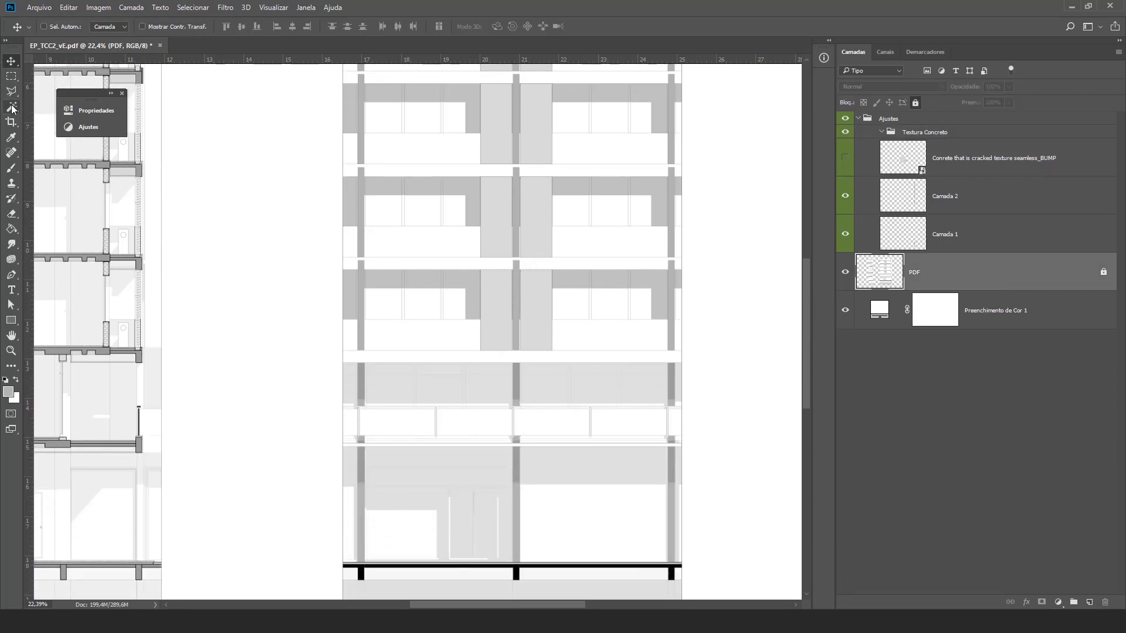
left_click(11, 107)
scroll(491, 358, "down", 3)
scroll(493, 359, "up", 2)
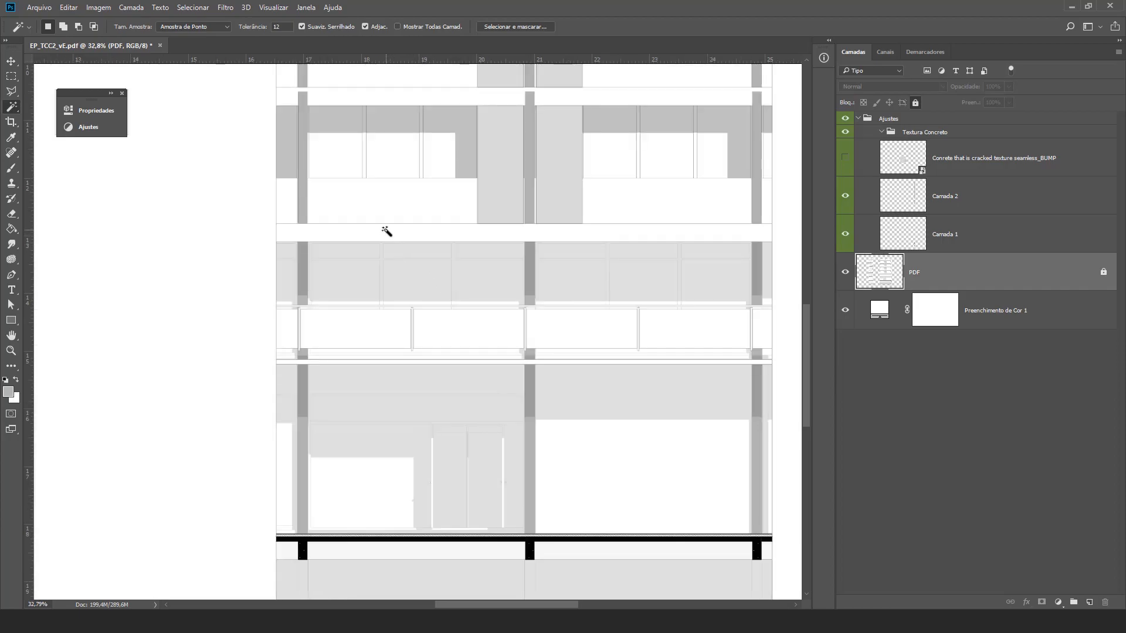
left_click(386, 231)
scroll(395, 448, "down", 3)
scroll(444, 253, "up", 2)
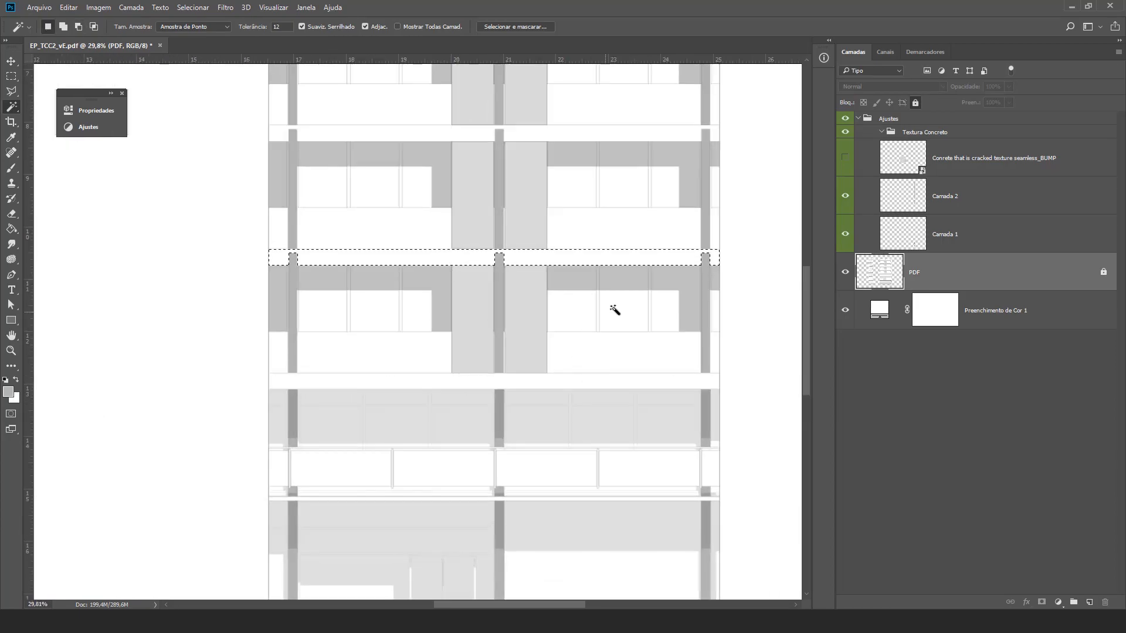
Step: Add the two slab bands above and the lowest slab band over the ground-level storeys to the Magic Wand selection
scroll(616, 312, "up", 2)
left_click(410, 221, "shift")
scroll(415, 127, "up", 2)
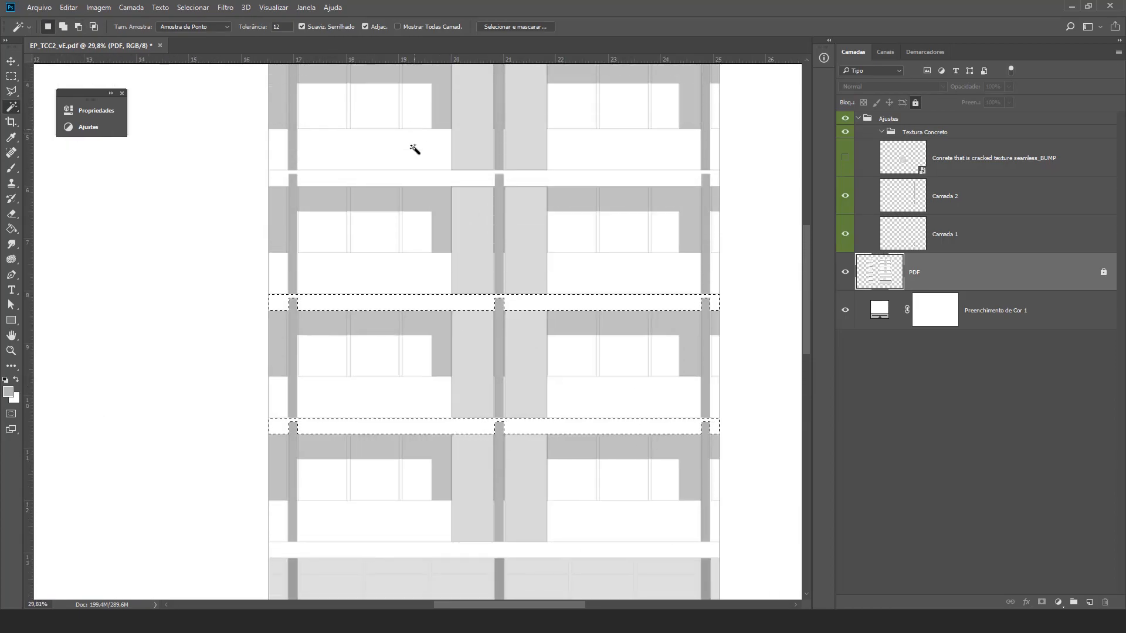
left_click(442, 213, "shift")
scroll(475, 151, "up", 2)
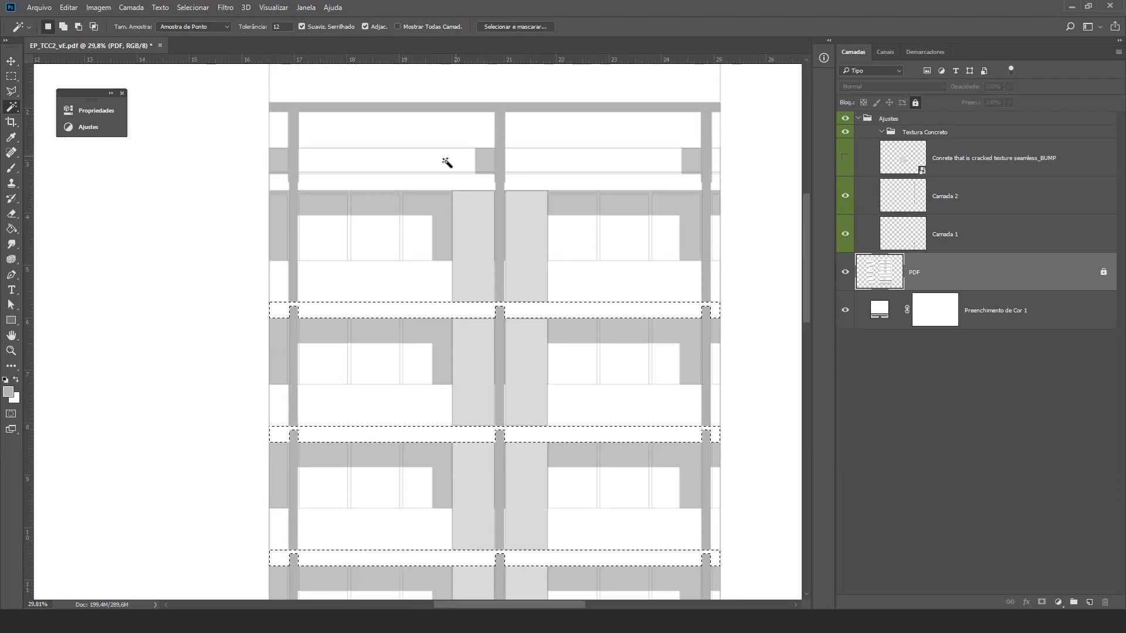
scroll(557, 118, "down", 2)
scroll(604, 293, "down", 3)
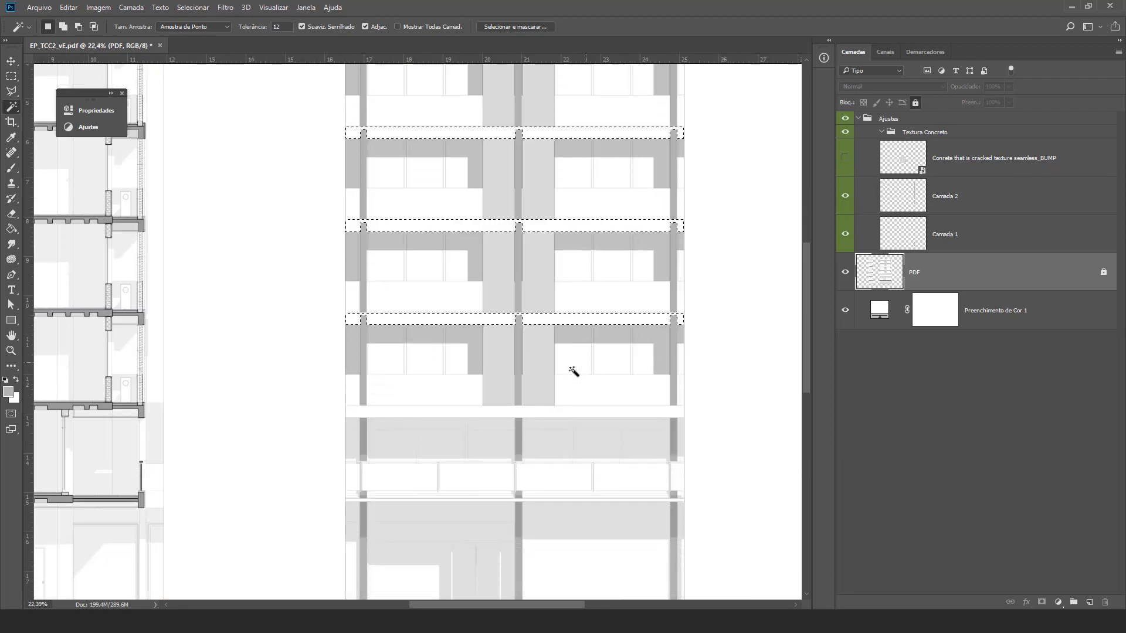
scroll(574, 371, "up", 1)
left_click(488, 412, "shift")
scroll(485, 384, "down", 2)
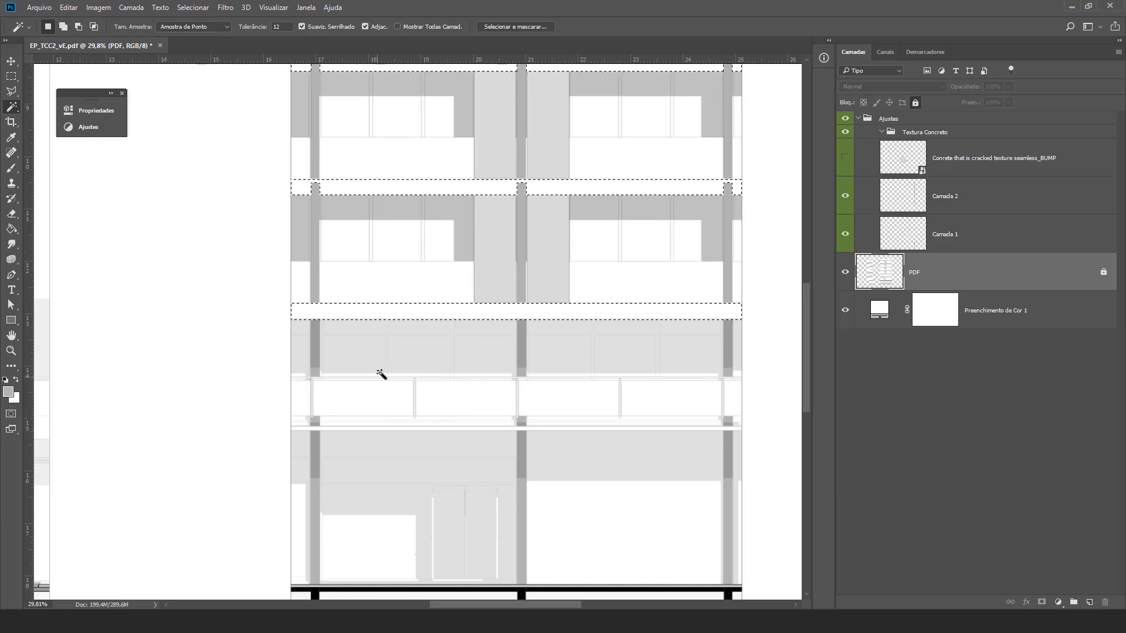
Step: Add the notch around the central pillar's top to the slab band selection with the Rectangular Marquee
scroll(364, 373, "up", 3)
scroll(537, 315, "up", 1)
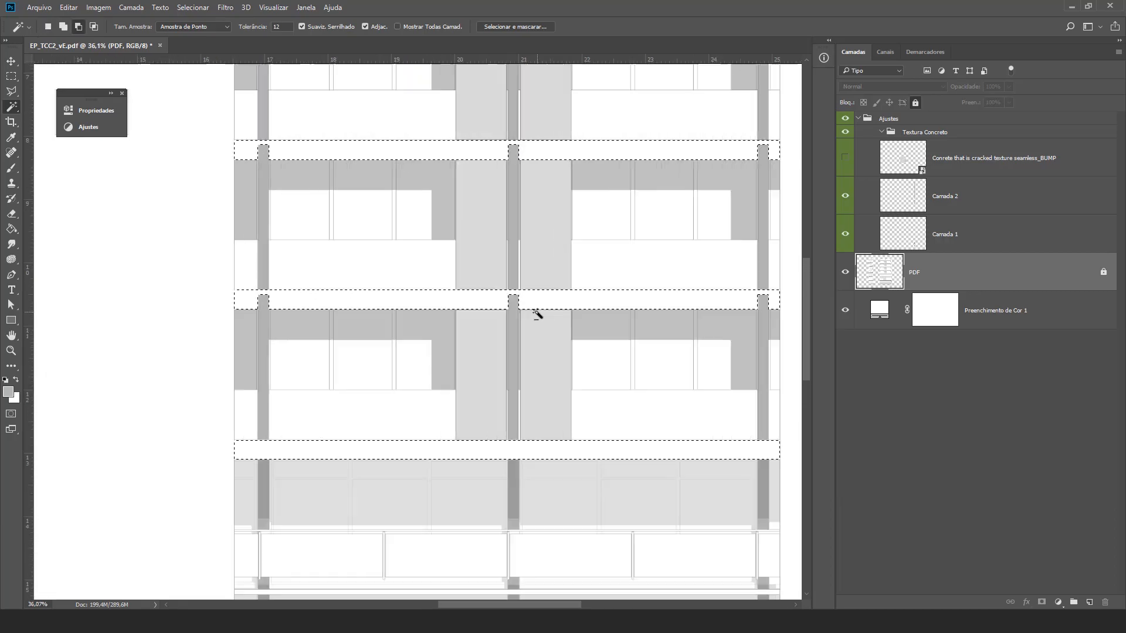
scroll(537, 315, "up", 8)
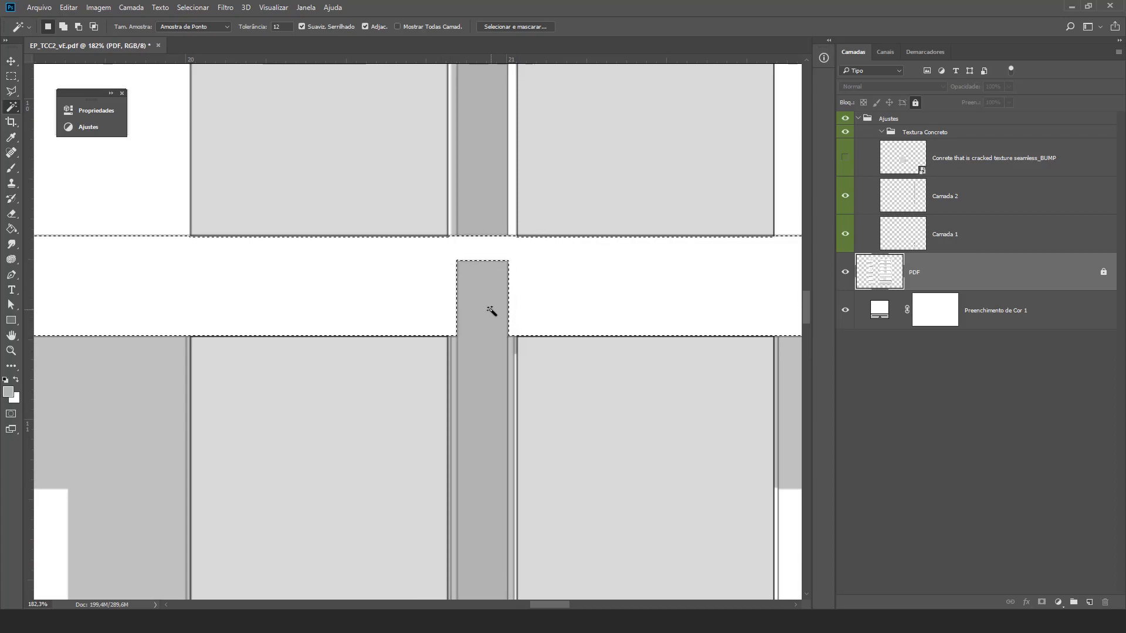
scroll(452, 287, "down", 4)
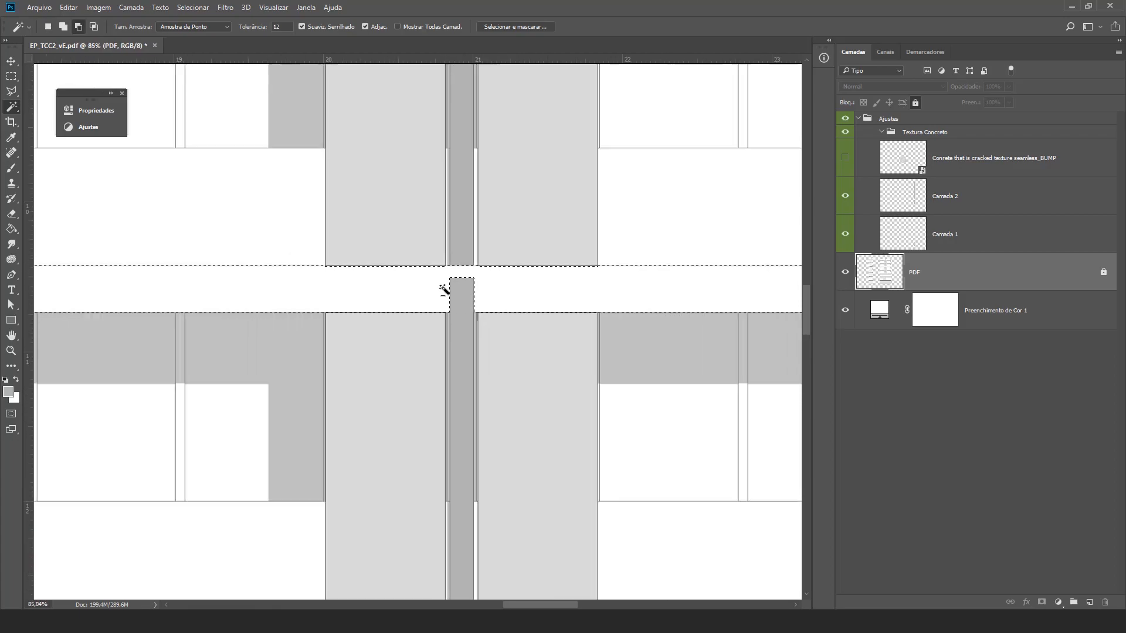
scroll(495, 296, "up", 3)
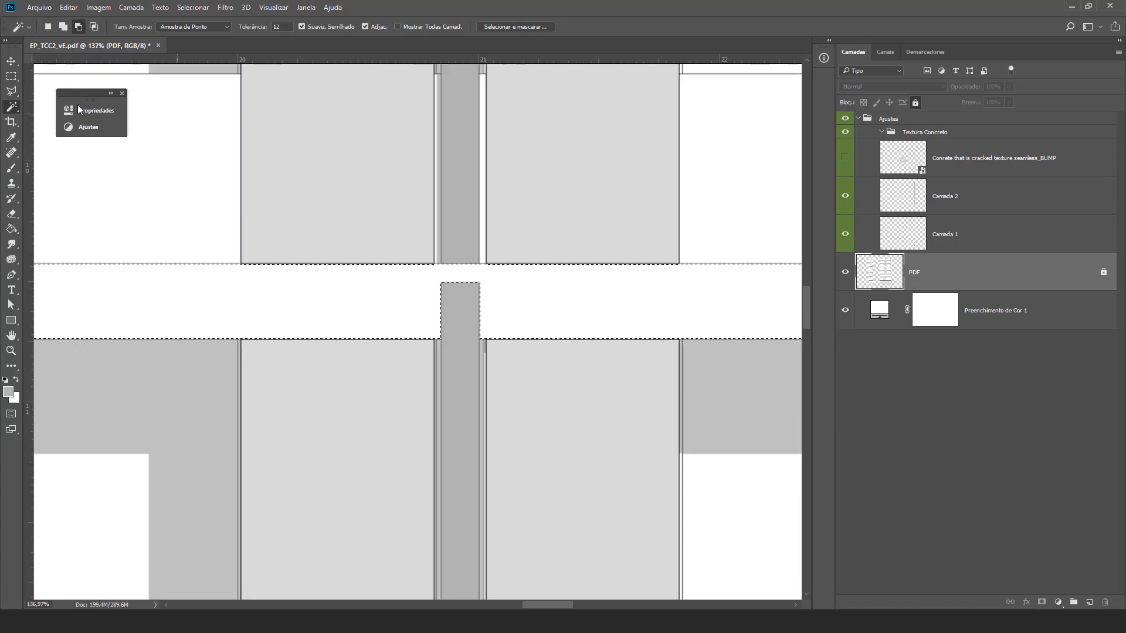
left_click(12, 80)
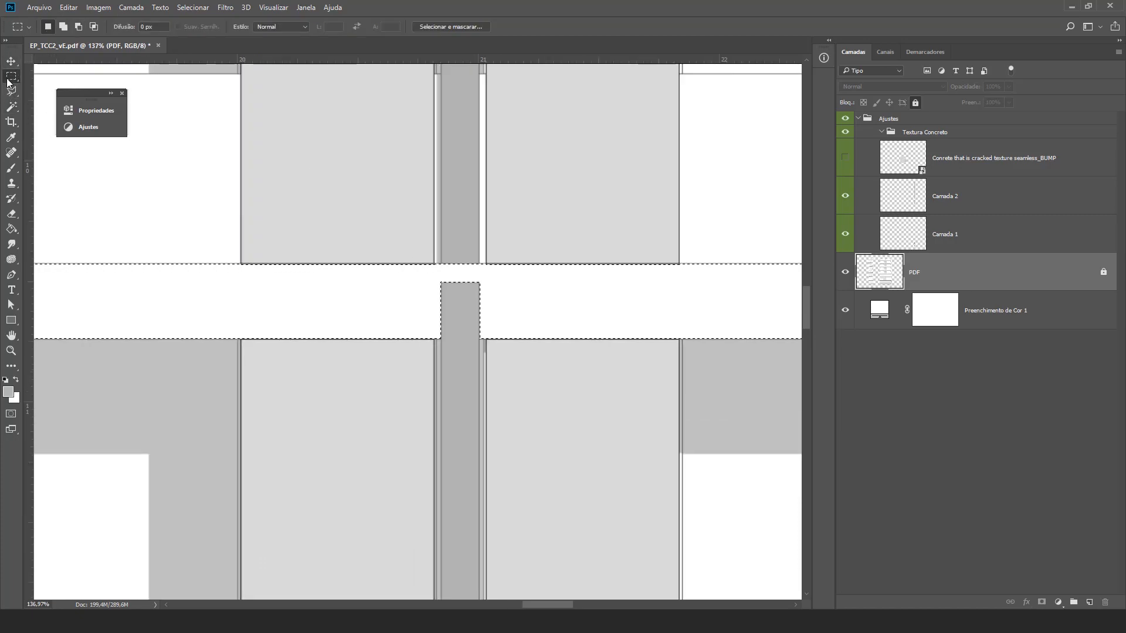
scroll(499, 299, "up", 3)
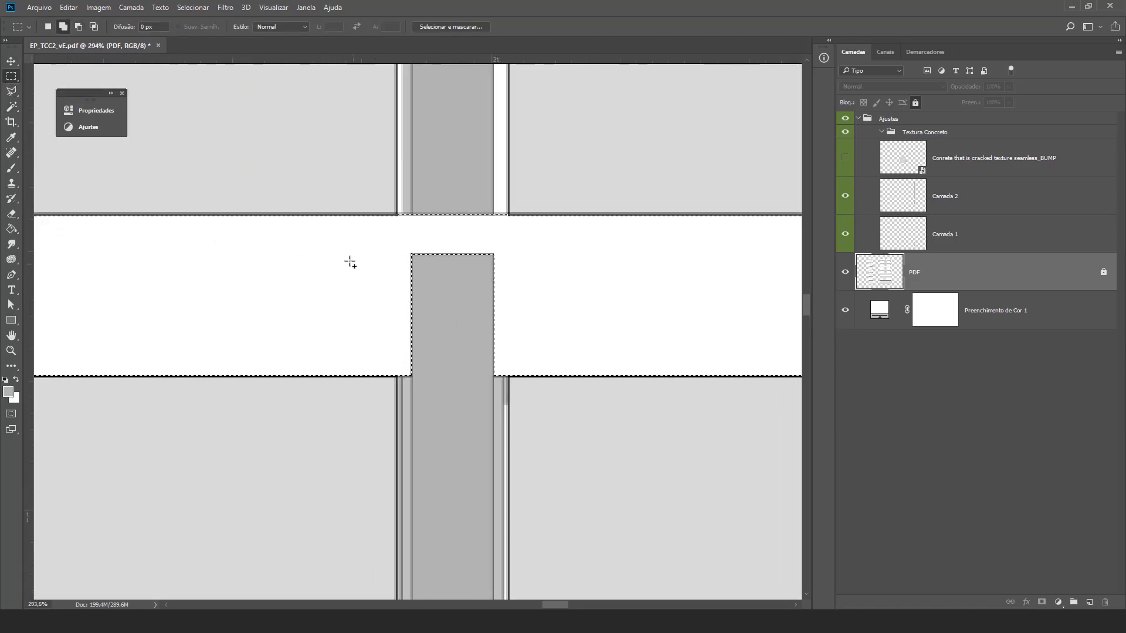
left_click_drag(551, 348, 586, 380)
scroll(553, 309, "down", 5)
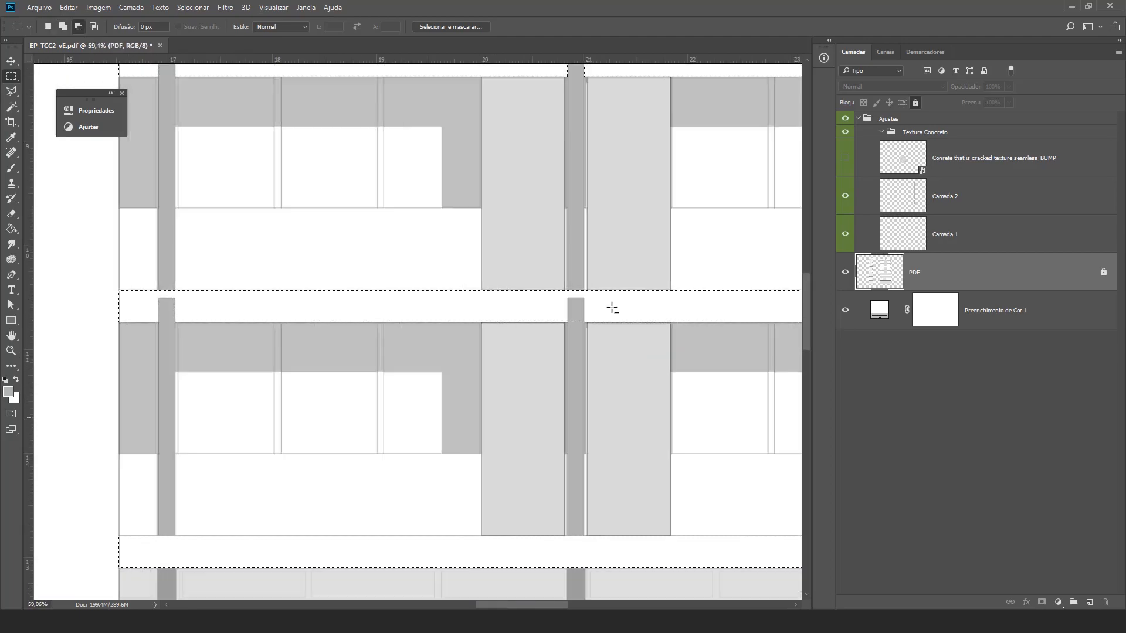
Step: Add the remaining pillar-top notches to the slab band selection so the bands run continuously across the facade
scroll(233, 282, "up", 1)
scroll(232, 282, "up", 1)
left_click_drag(222, 243, 427, 335)
scroll(493, 355, "down", 10)
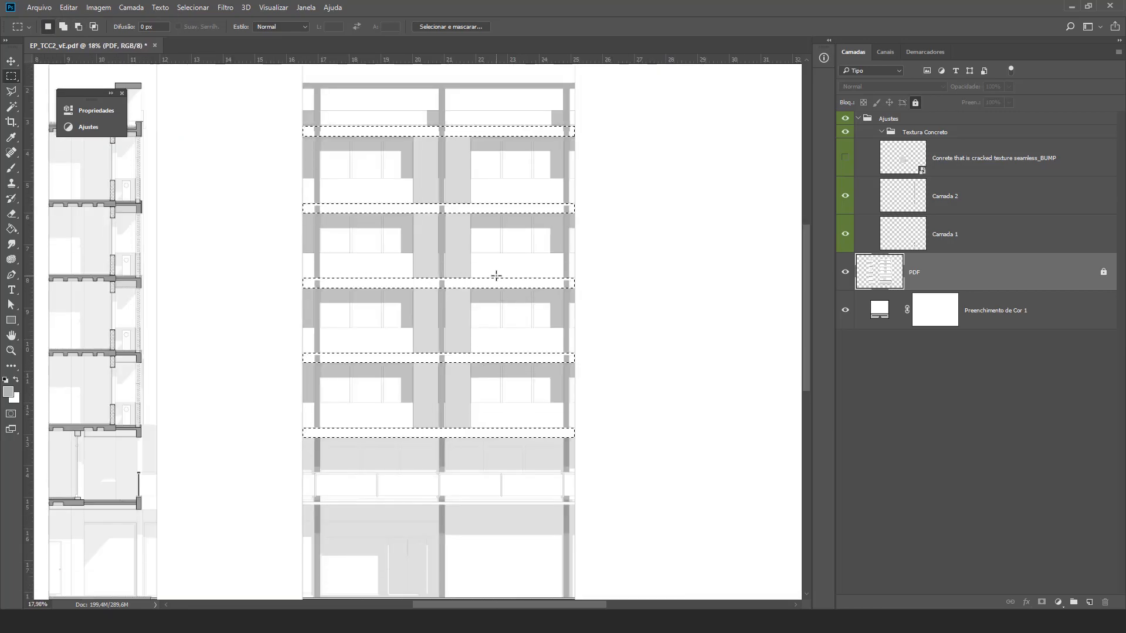
Step: Color-label the Textura Concreto group violet (Violeta) and add a layer mask to it from the slab band selection
left_click(962, 133)
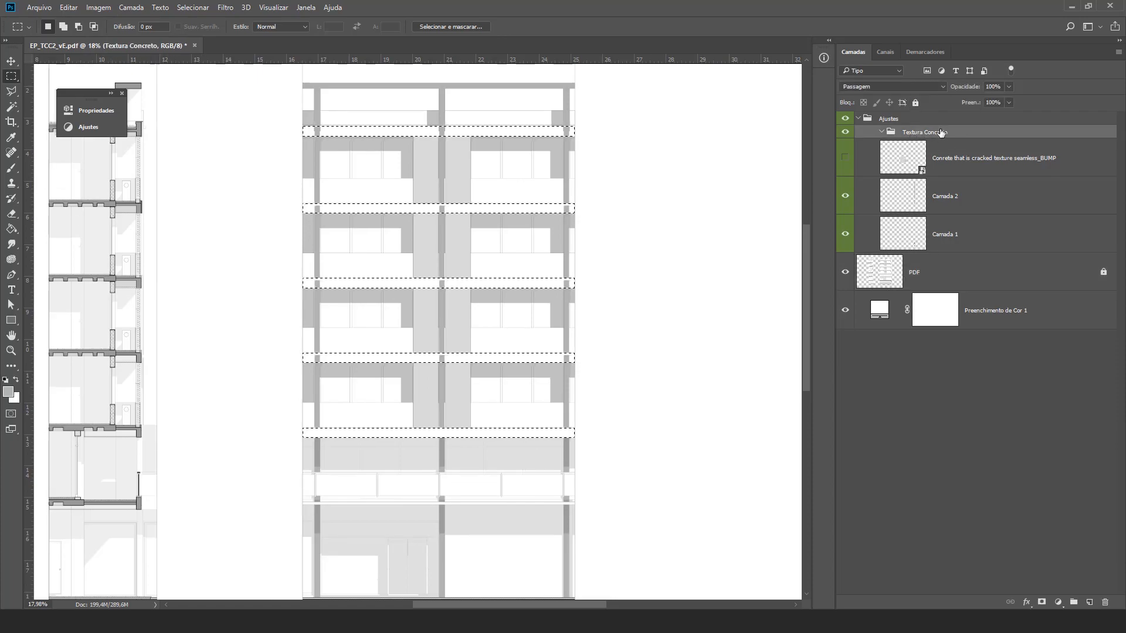
right_click(845, 132)
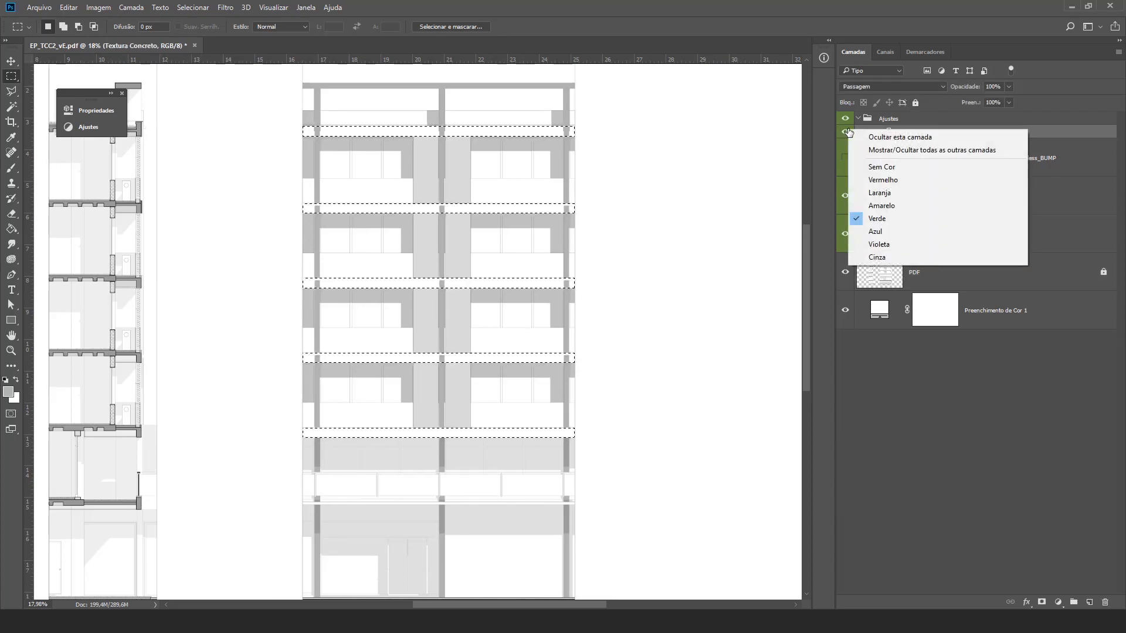
left_click(901, 243)
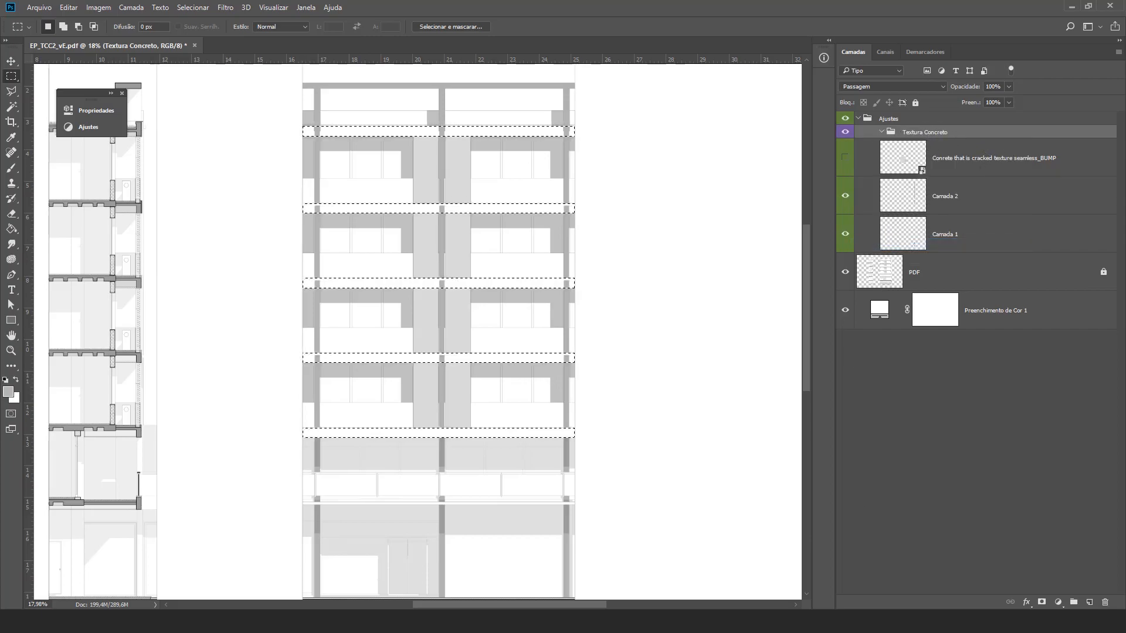
left_click(1042, 603)
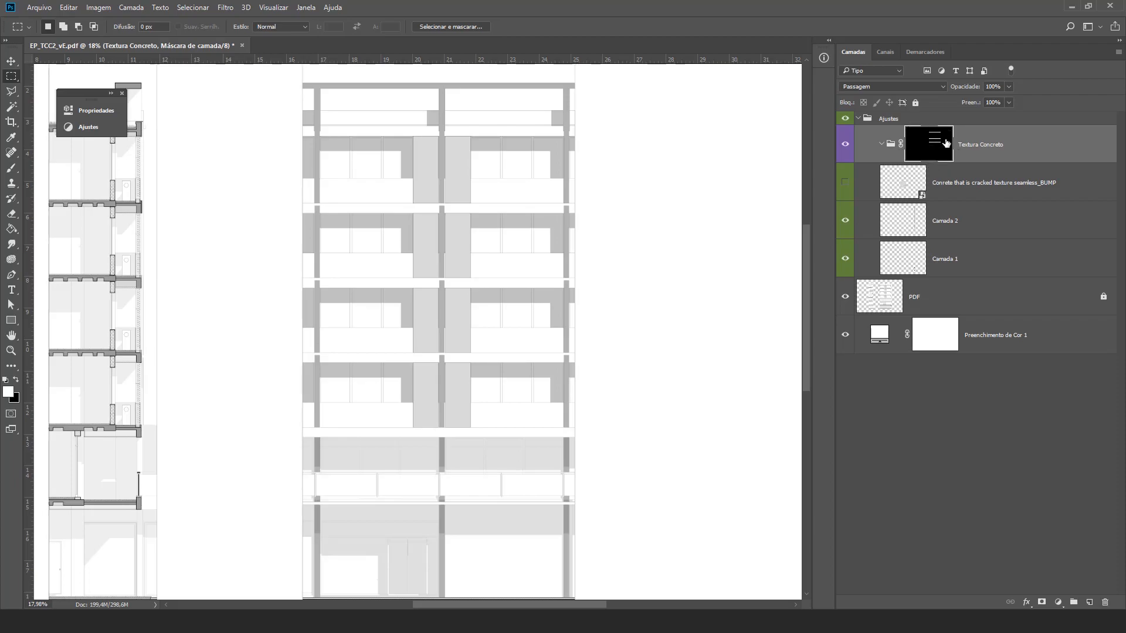
Step: Show the cracked concrete texture layer and move it into the masked Textura Concreto group
left_click(846, 183)
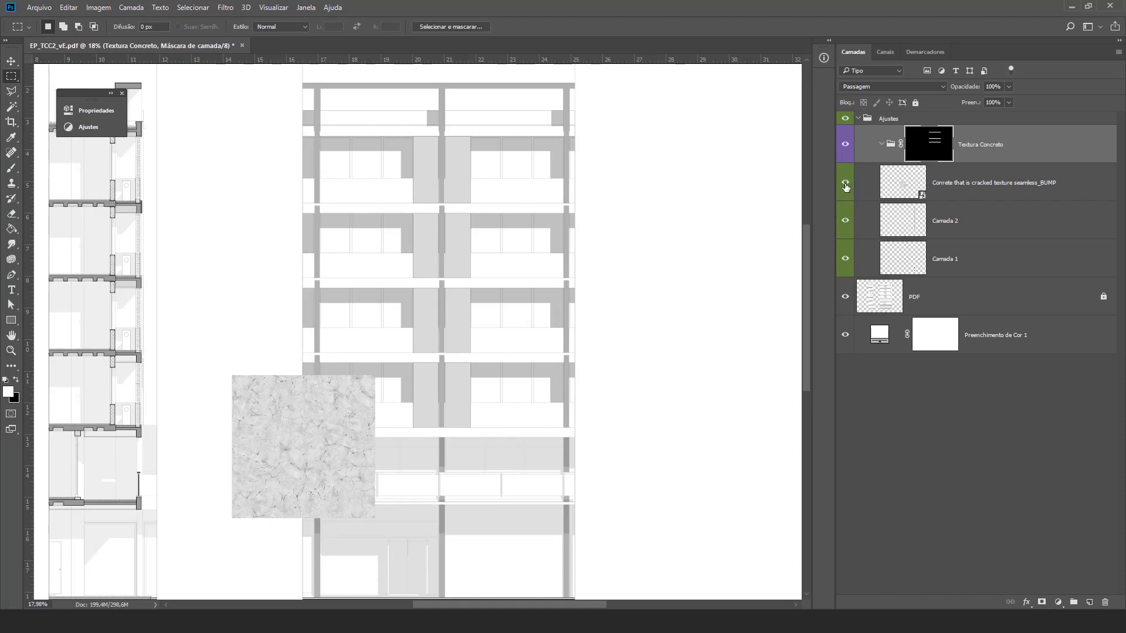
scroll(472, 312, "down", 1)
left_click(941, 199)
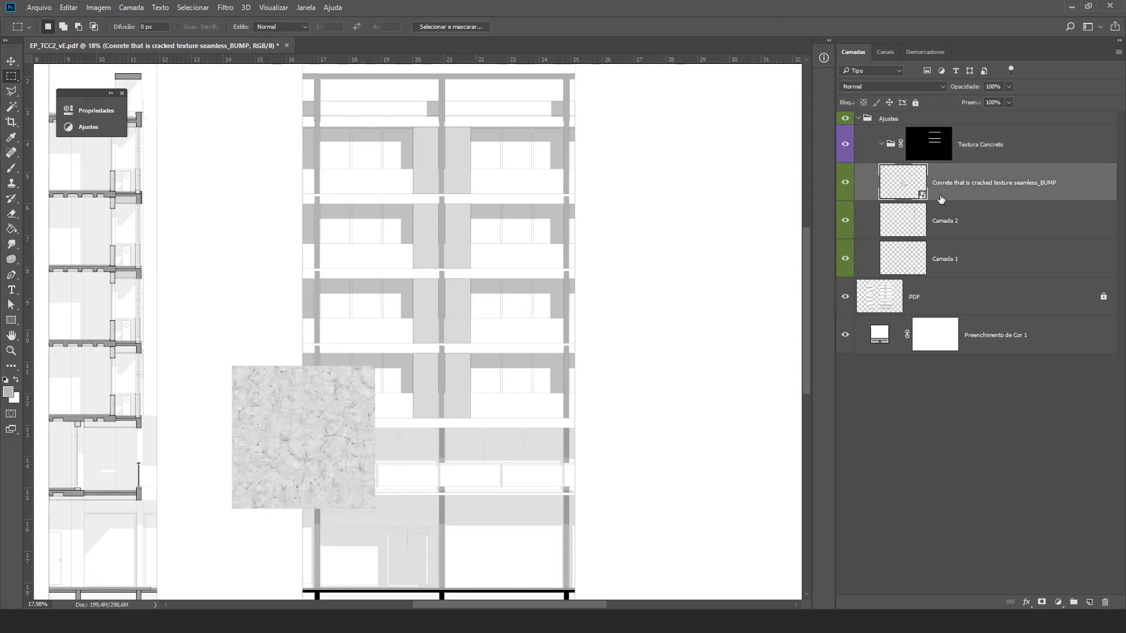
left_click_drag(951, 195, 945, 150)
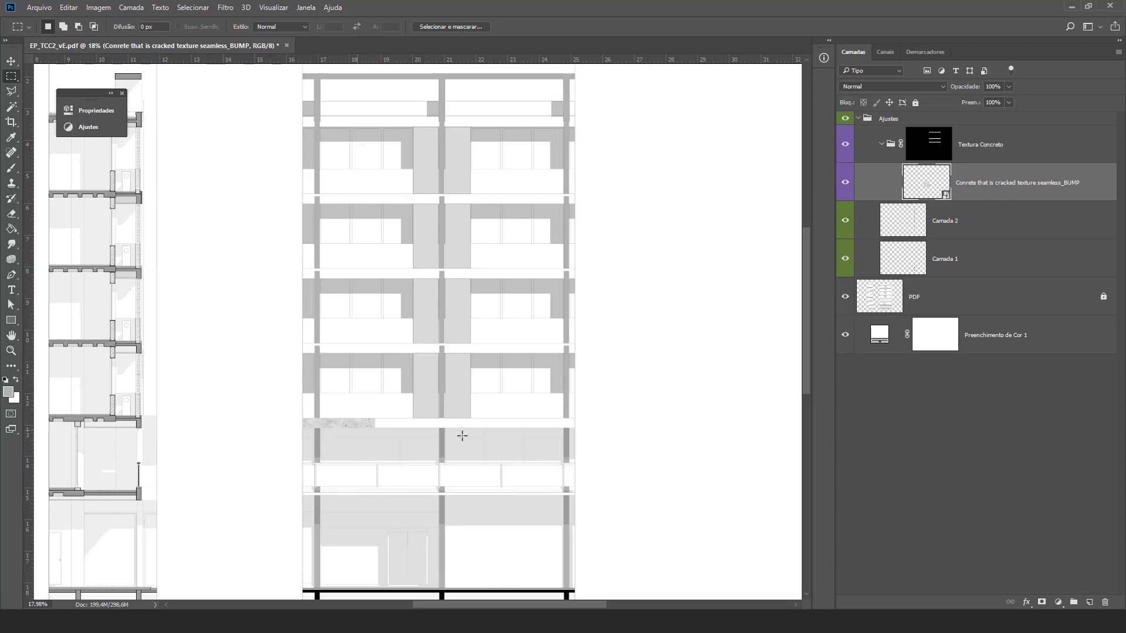
scroll(425, 326, "up", 2)
scroll(424, 327, "down", 4)
scroll(425, 326, "up", 4)
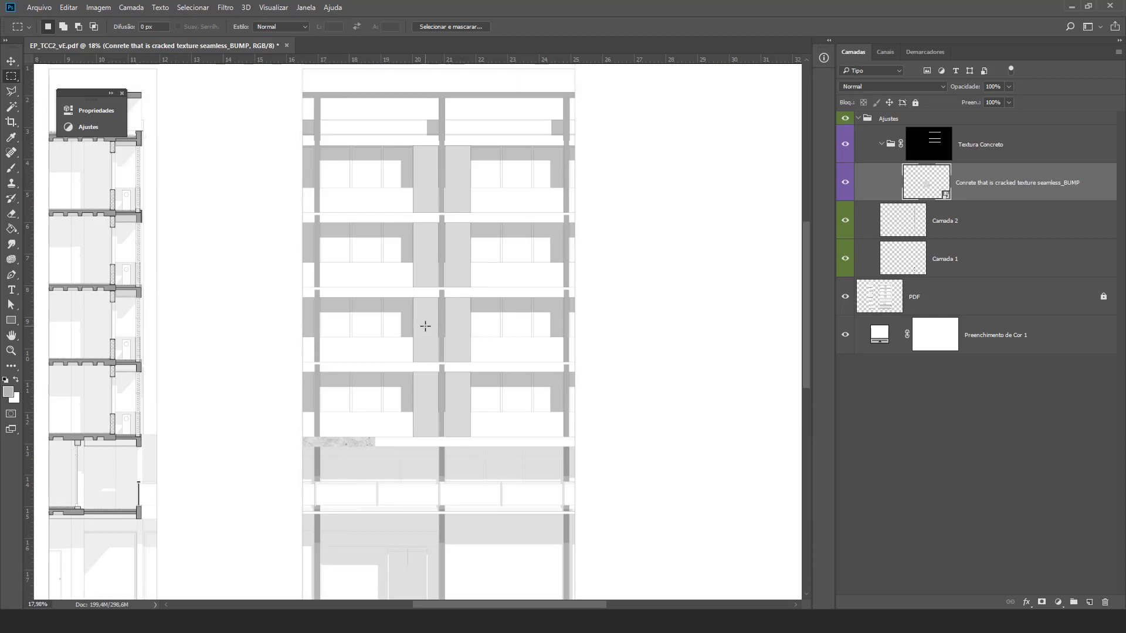
Step: Move the concrete texture to cover half of the lowest floor slab and duplicate it along the slab to span the full facade width
left_click(11, 61)
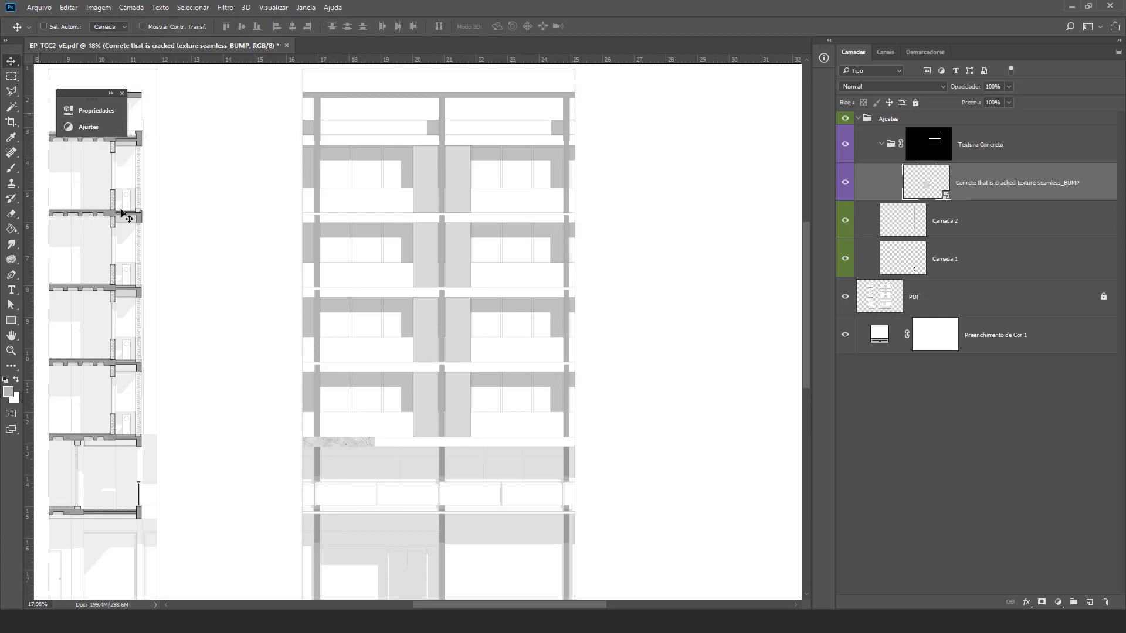
left_click_drag(359, 452, 422, 432)
scroll(443, 506, "up", 4)
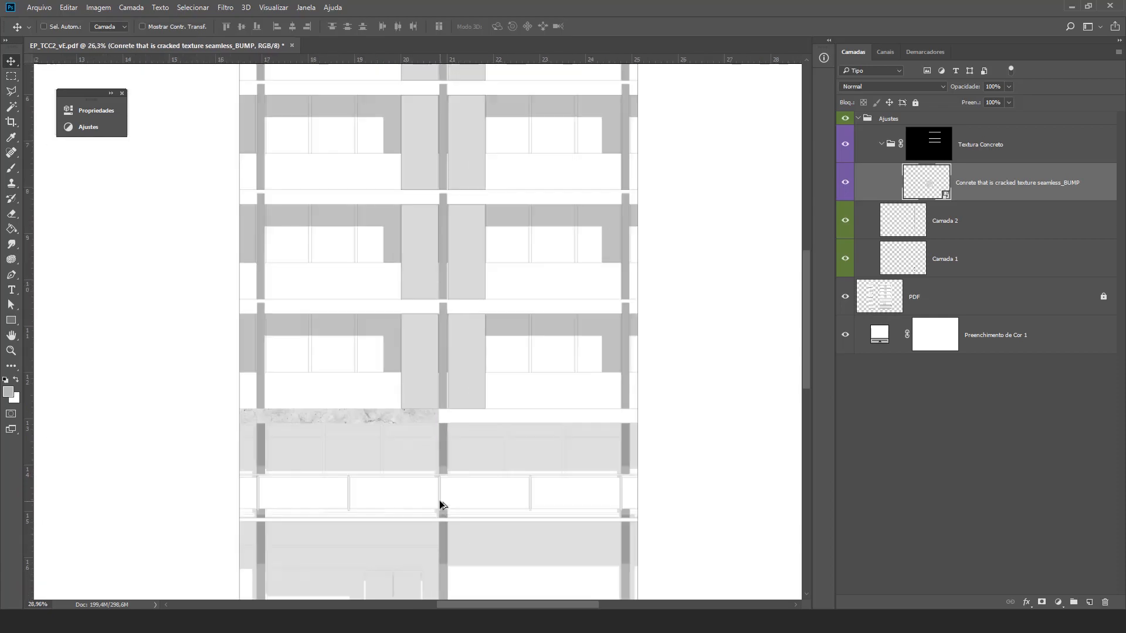
scroll(443, 505, "up", 1)
scroll(415, 409, "down", 1)
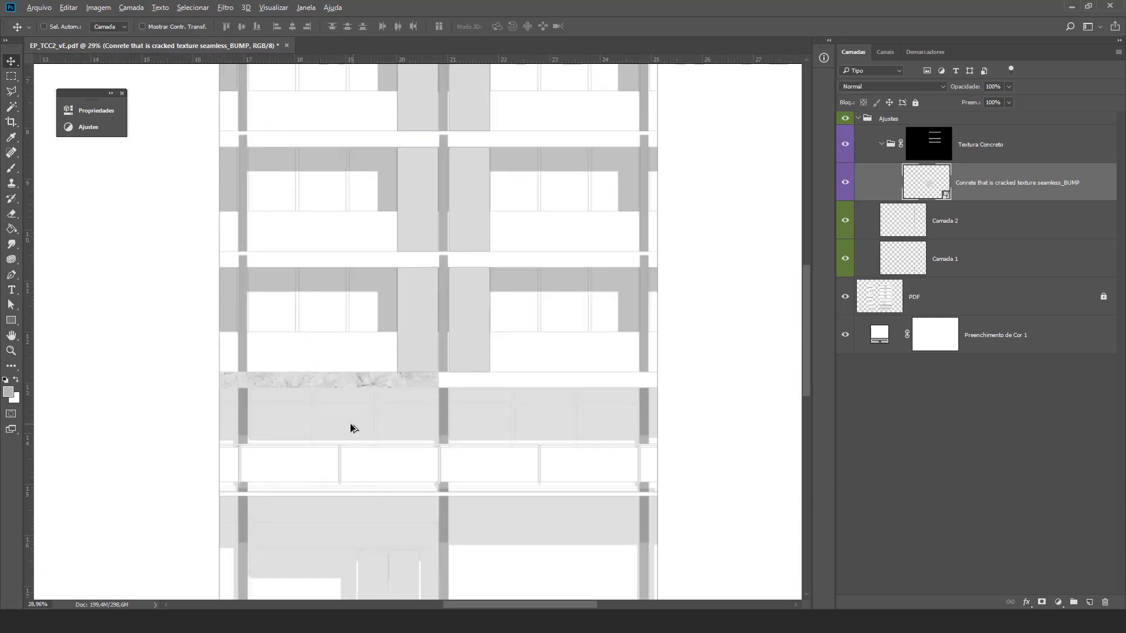
scroll(352, 427, "down", 1)
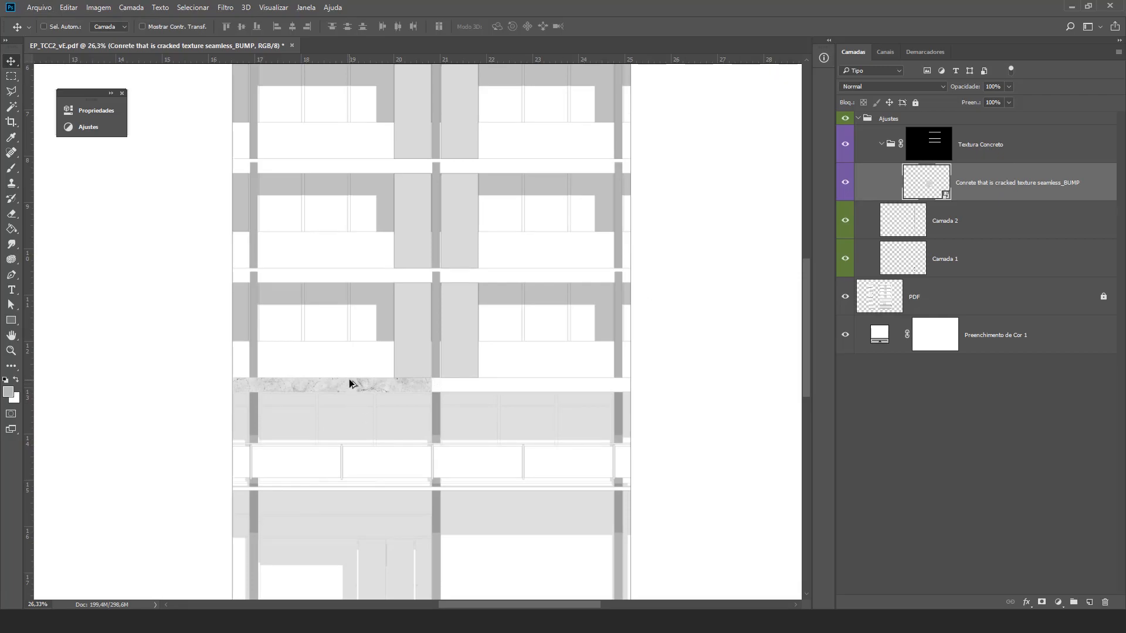
left_click_drag(310, 386, 512, 389)
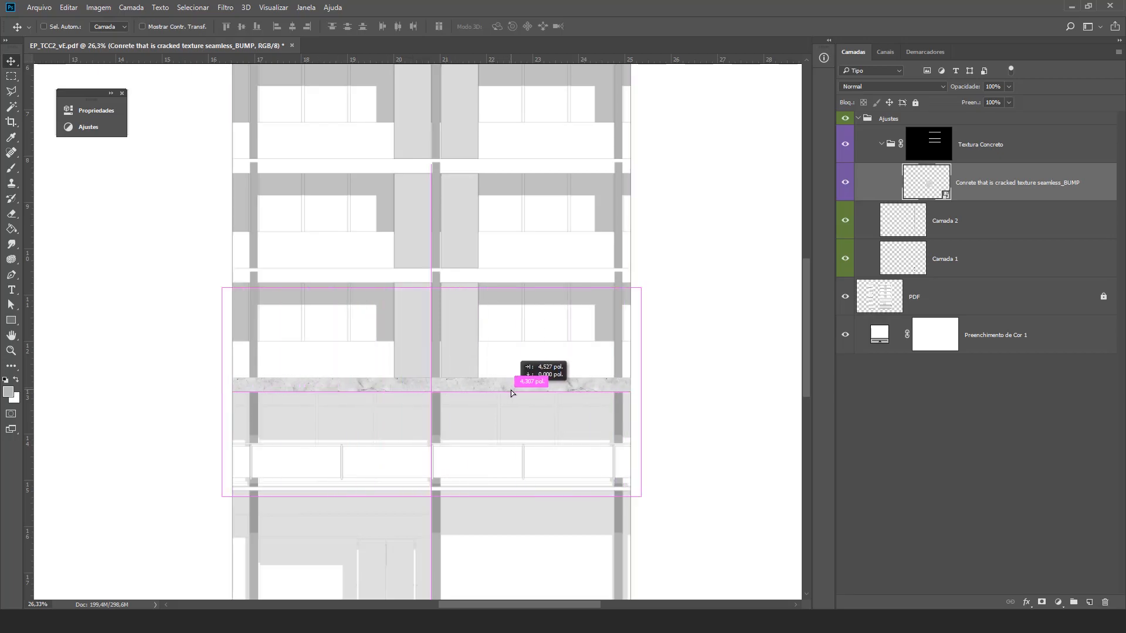
Step: Duplicate the concrete texture onto the four upper floor slabs across the full facade width
scroll(491, 555, "down", 1)
left_click_drag(528, 452, 526, 376)
left_click_drag(575, 376, 413, 369)
scroll(476, 394, "up", 1)
left_click_drag(401, 423, 556, 346)
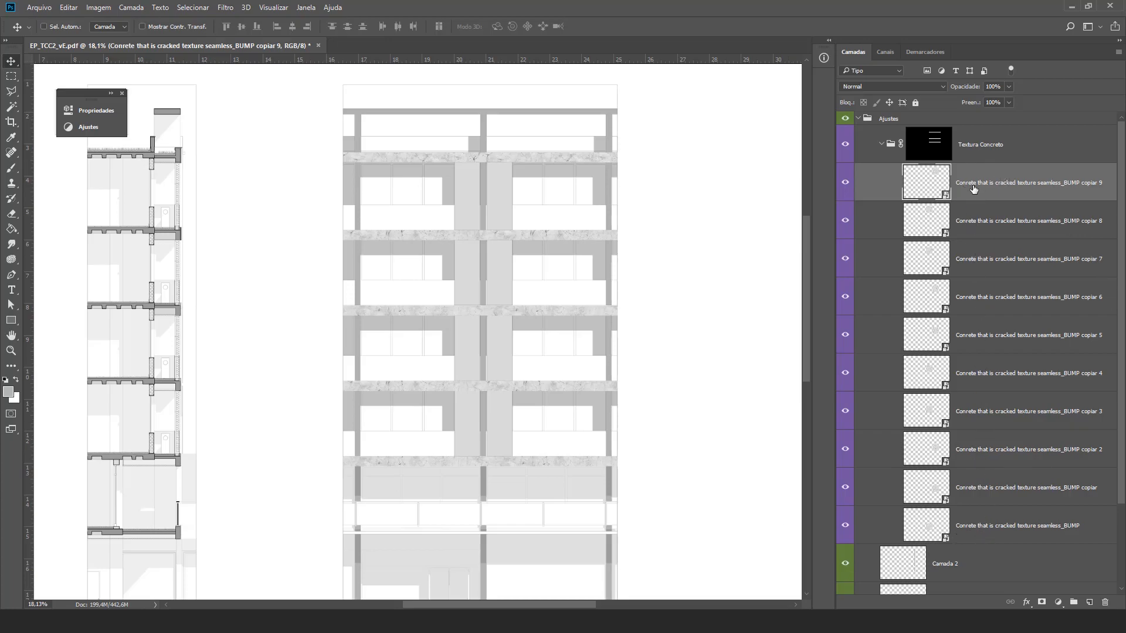
Step: Merge all the concrete texture layers in the Textura Concreto group into a single layer
left_click(993, 526, "shift")
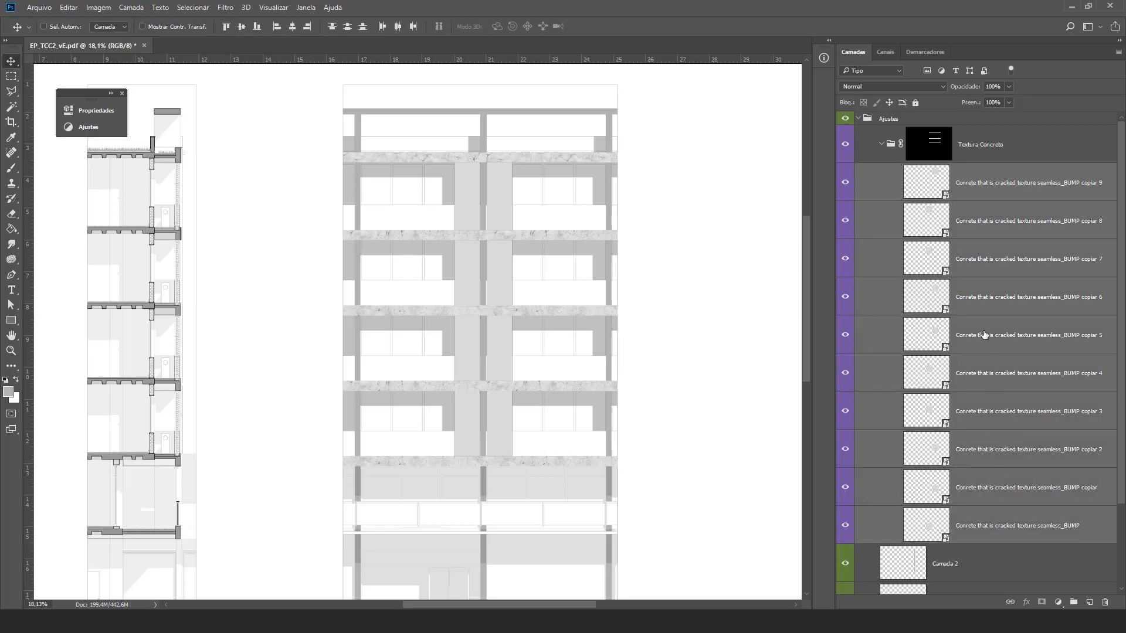
key("ctrl+e")
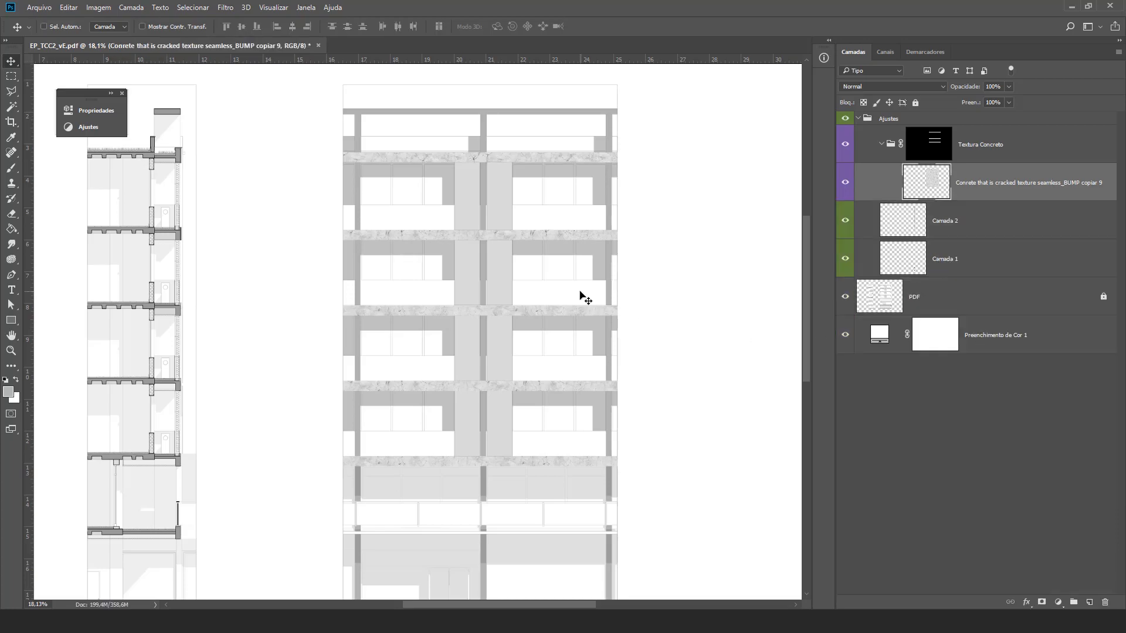
mouse_move(604, 282)
left_mouse_down()
mouse_move(612, 292)
mouse_move(603, 272)
left_mouse_up()
key("ctrl+0")
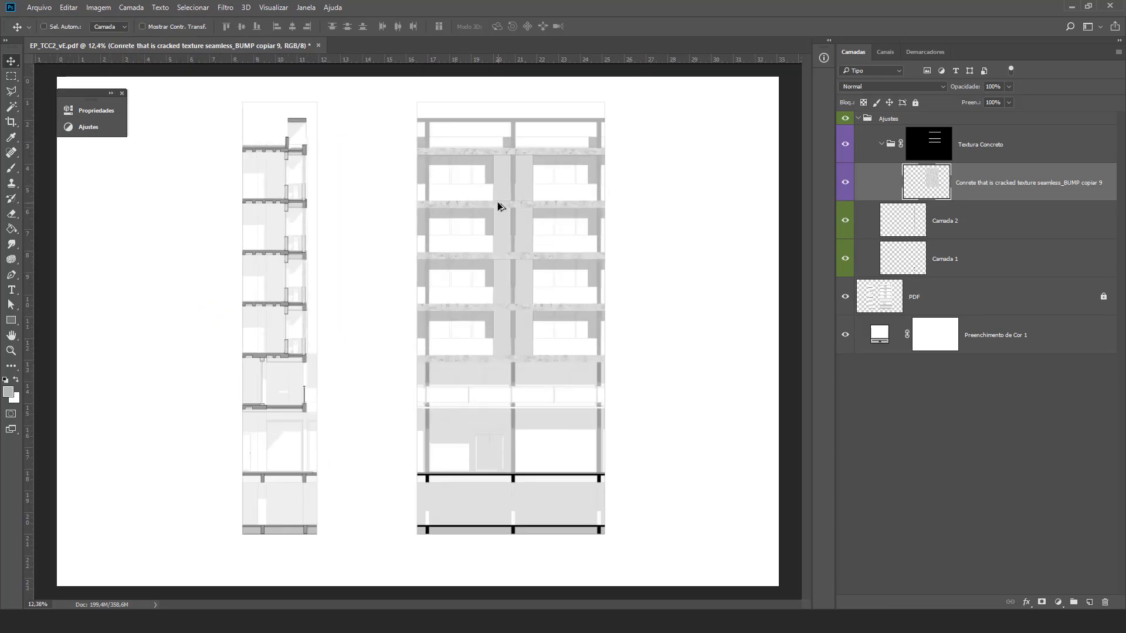
scroll(500, 207, "up", 9)
scroll(541, 226, "down", 9)
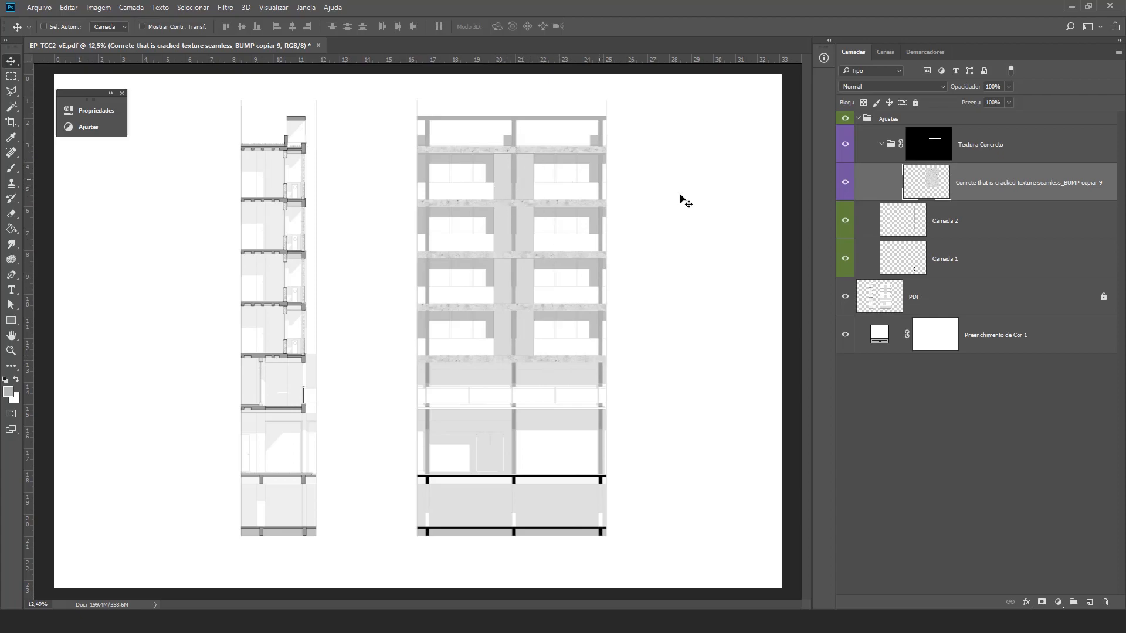
Step: Create a group named "Textura Corten" above the Textura Concreto group and label it red
left_click(987, 144)
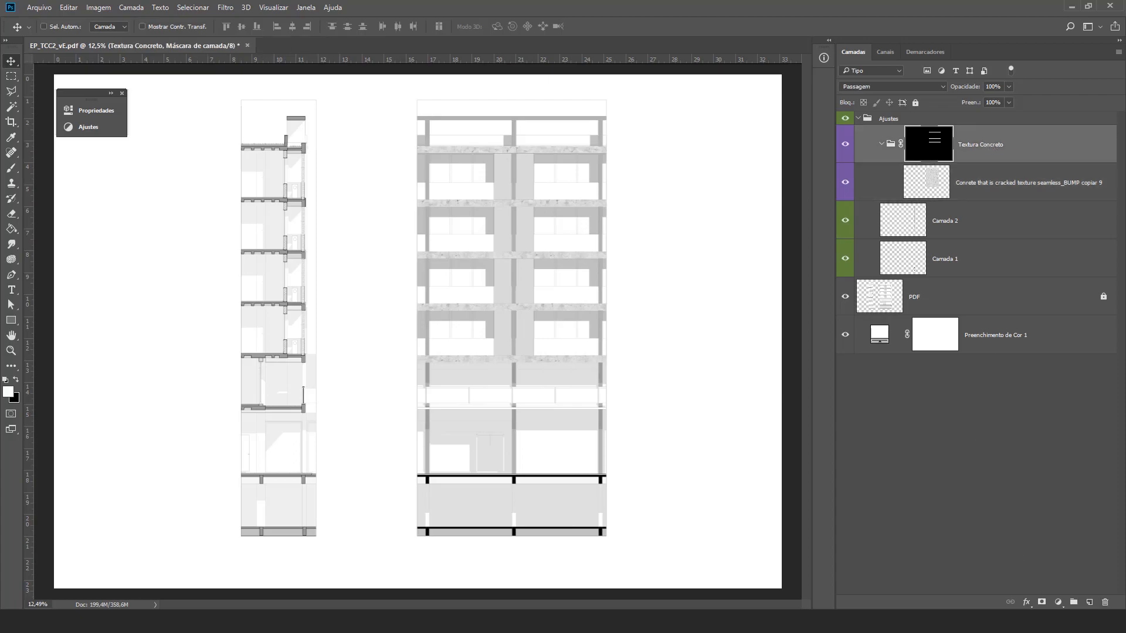
left_click(1074, 603)
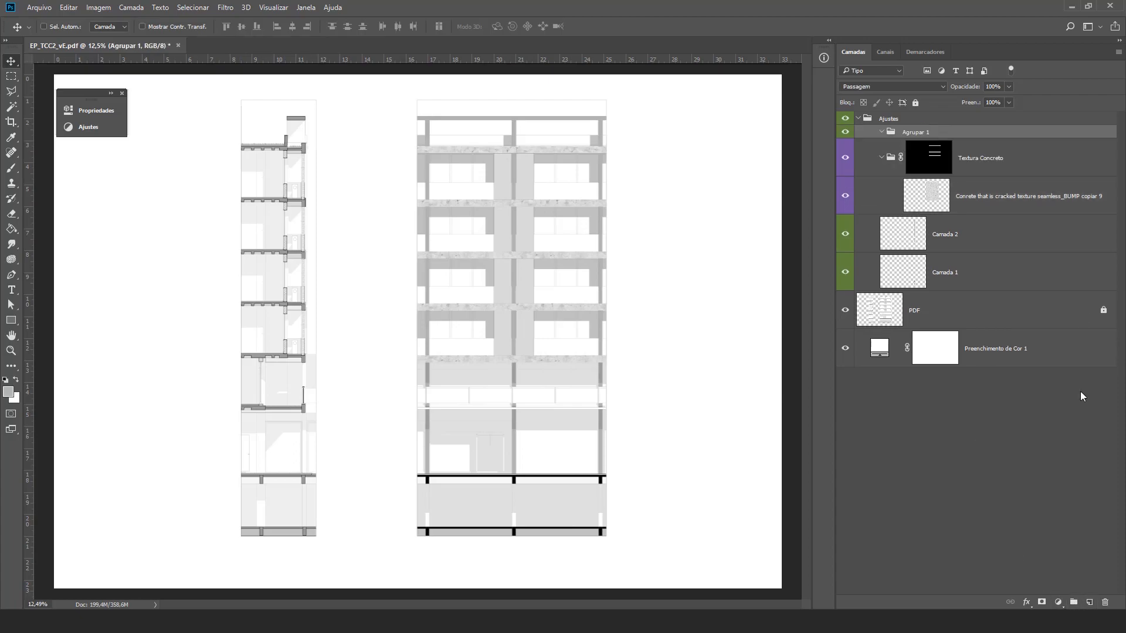
double_click(926, 132)
type("Textura Corten")
key("Return")
right_click(852, 133)
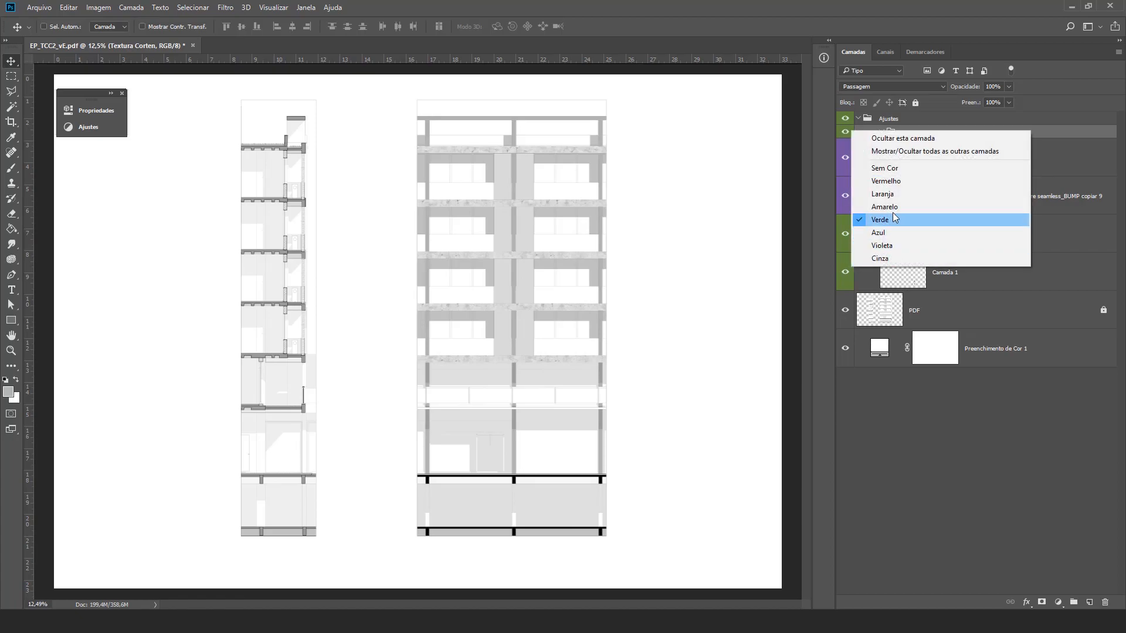
left_click(897, 181)
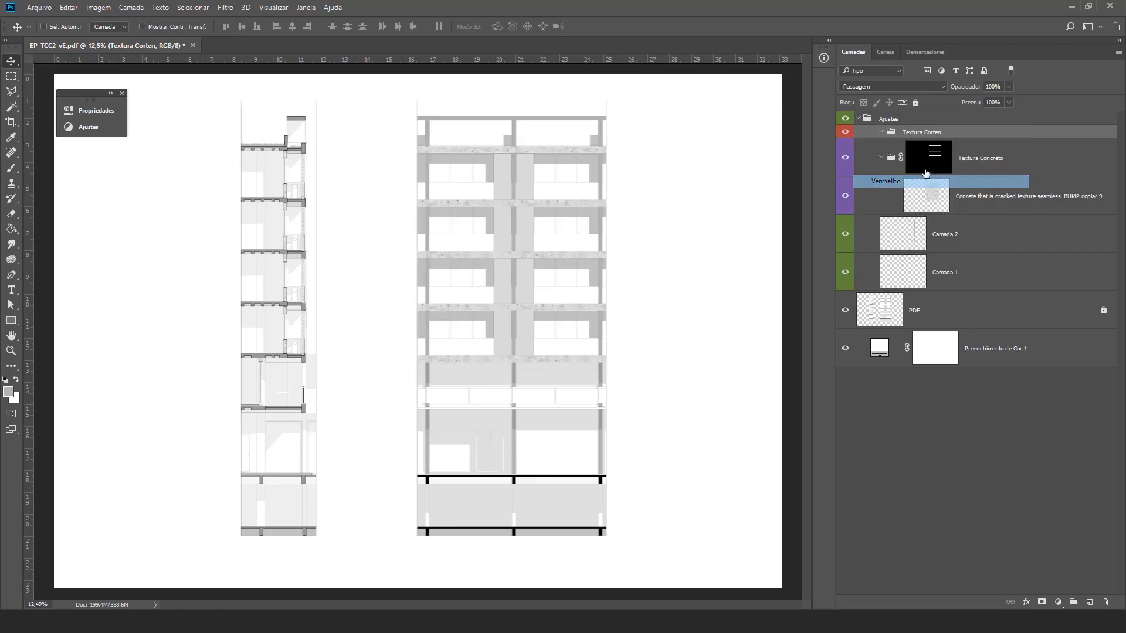
Step: Paste the photo of the perforated corten steel facade into the Textura Corten group
left_click(929, 157)
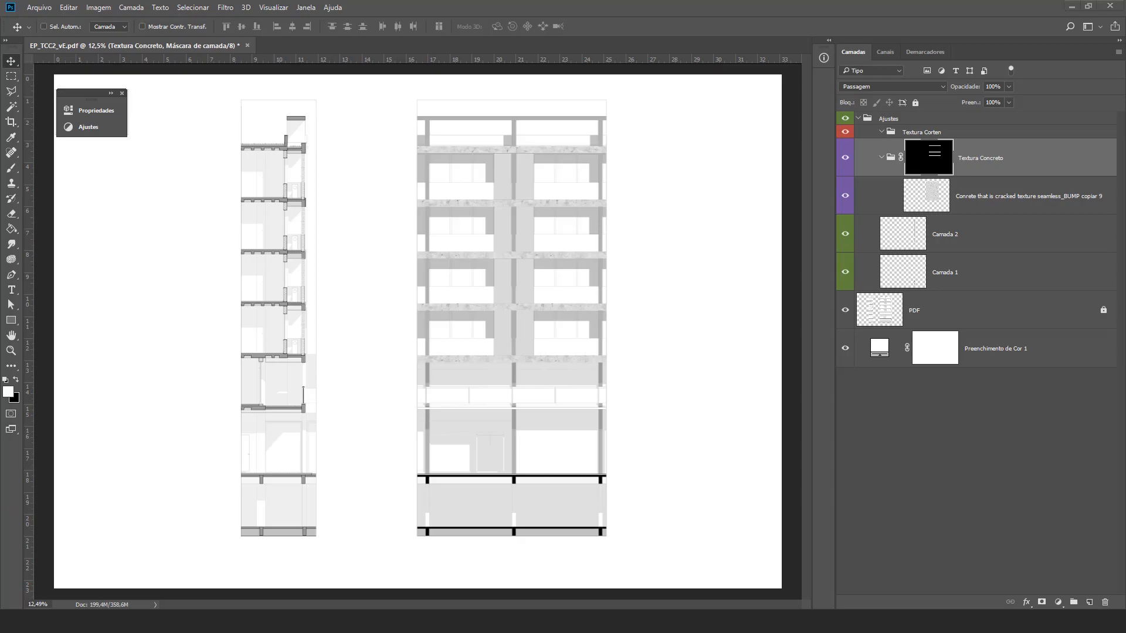
mouse_move(246, 567)
left_click(300, 621)
left_click(966, 134)
key("ctrl+v")
scroll(492, 308, "up", 5)
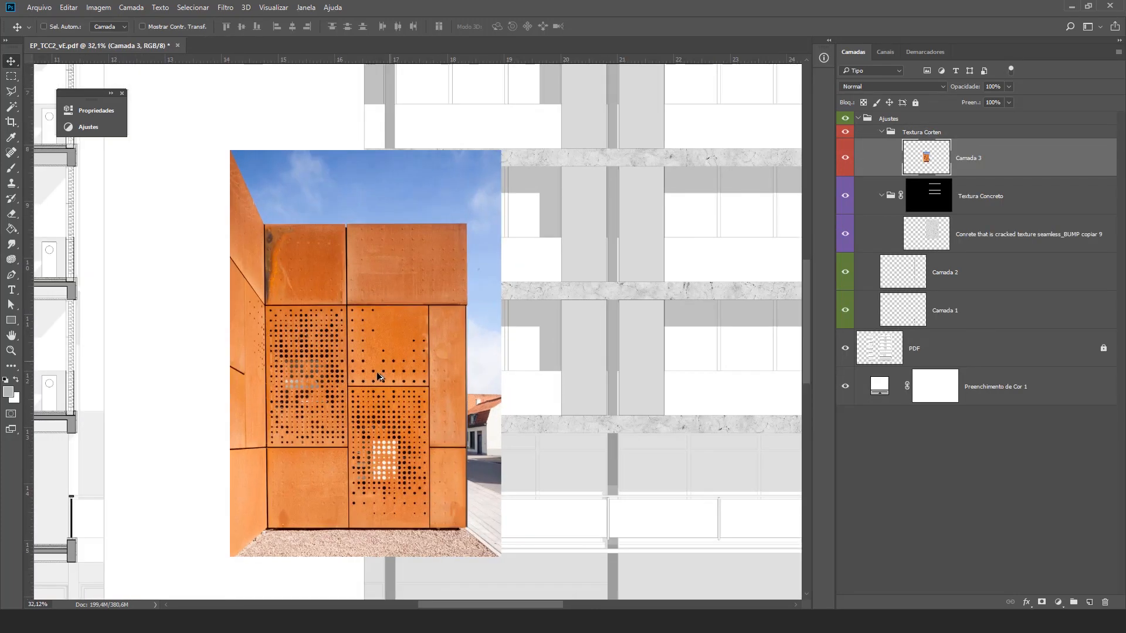
scroll(352, 368, "down", 2)
scroll(348, 363, "up", 1)
scroll(350, 359, "down", 3)
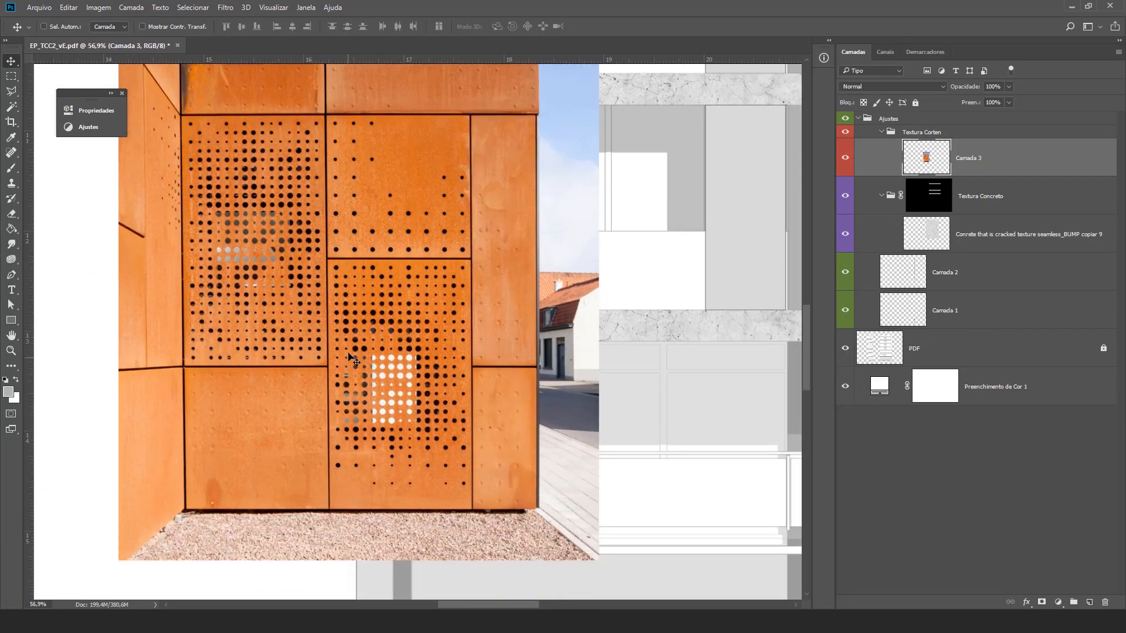
scroll(413, 335, "up", 1)
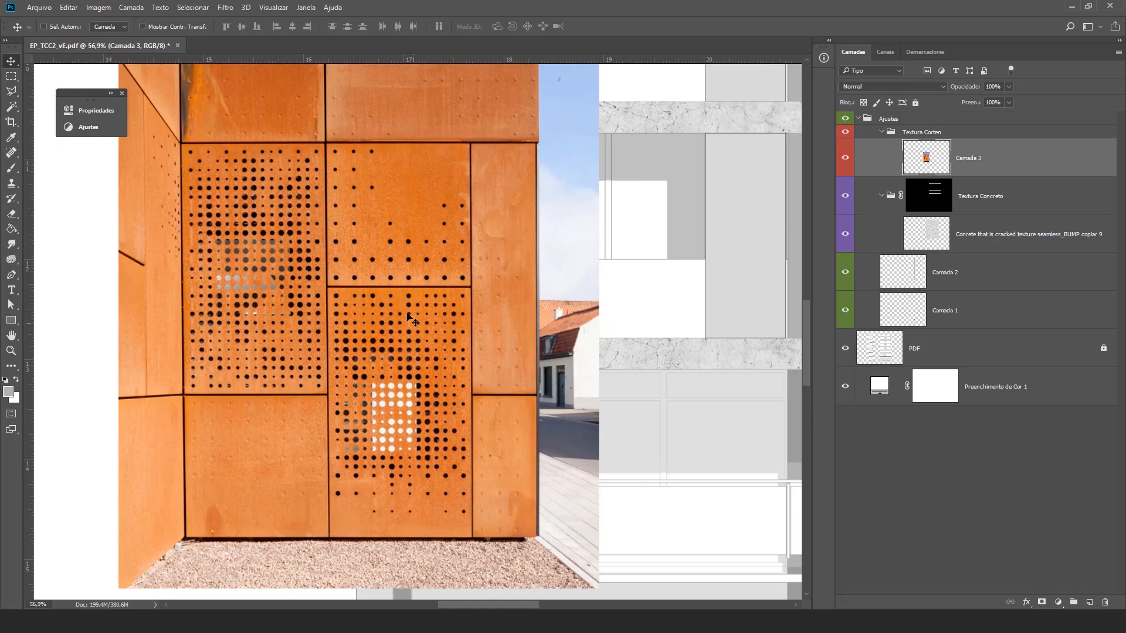
left_click(11, 76)
left_click_drag(325, 142, 474, 537)
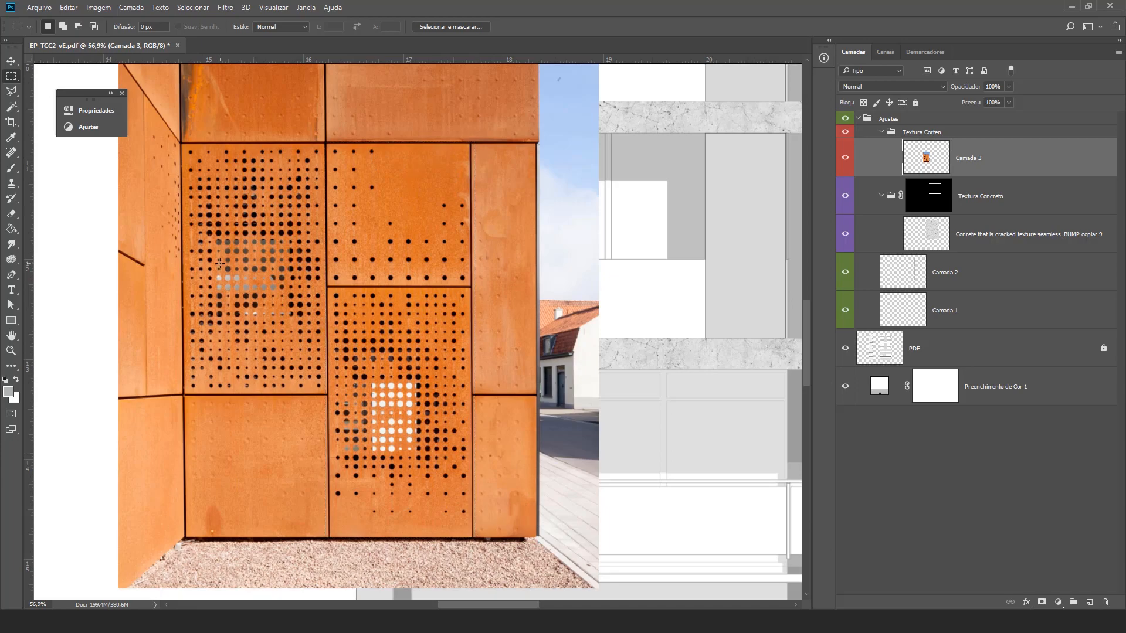
key("ctrl+d")
Step: Outline the two stacked perforated corten panels with the Polygonal Lasso and copy them to a new layer
left_click(10, 92)
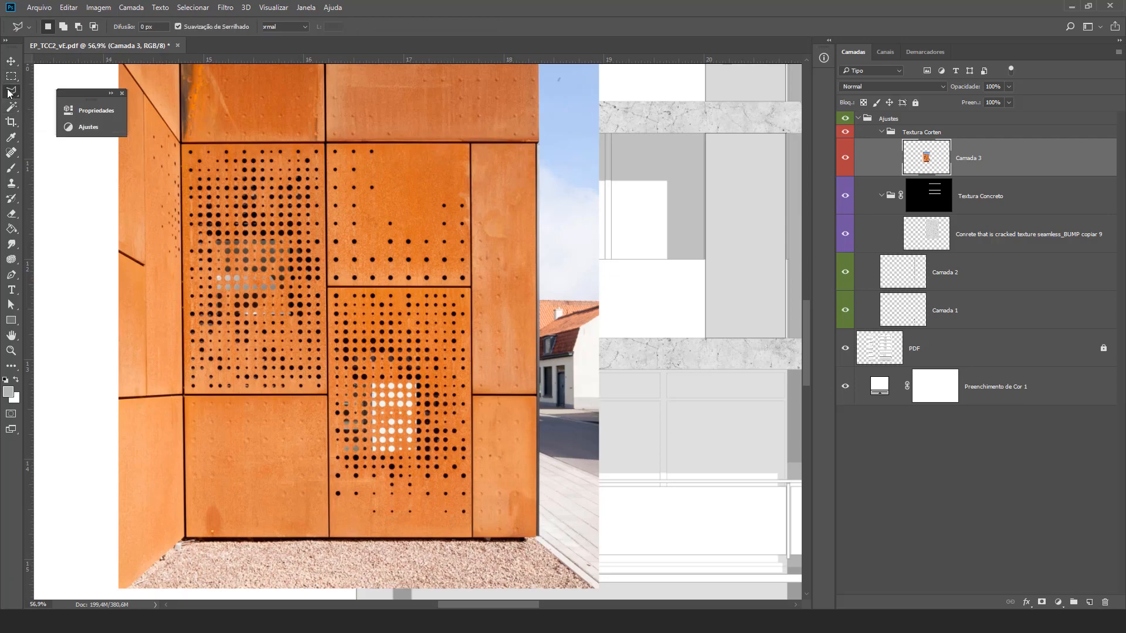
left_click(326, 144)
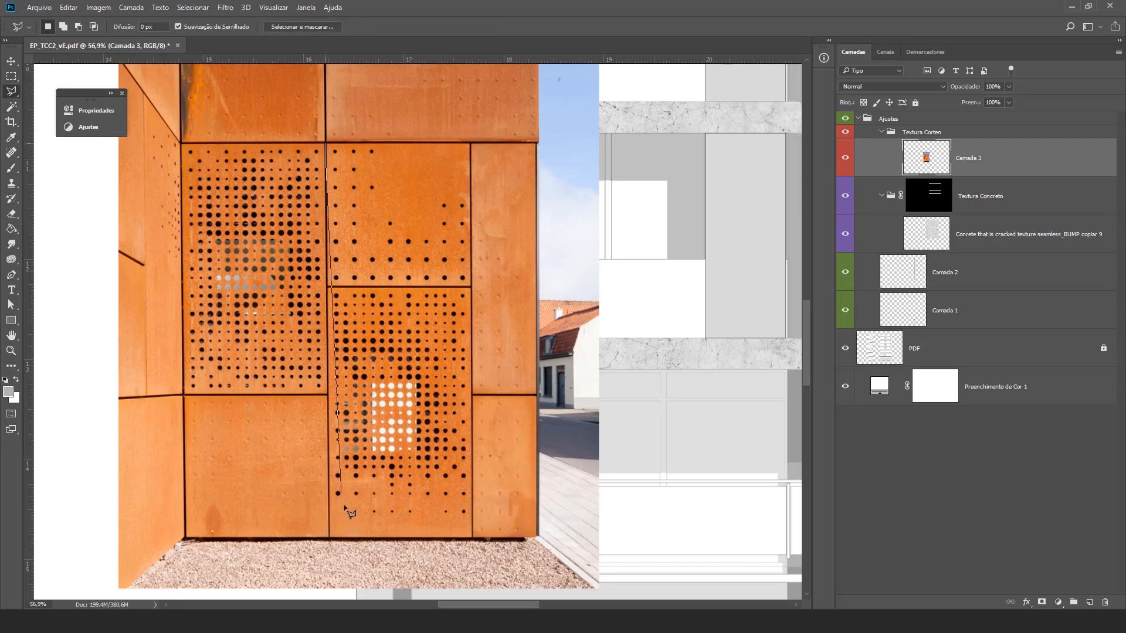
left_click(330, 539)
left_click(473, 539)
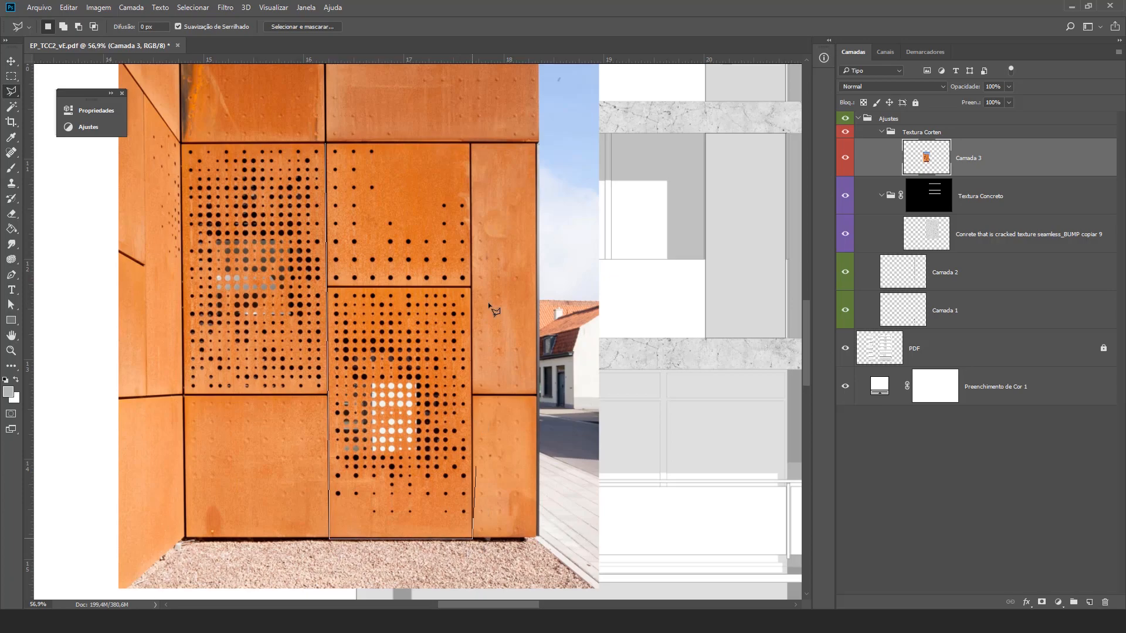
left_click(472, 142)
left_click(327, 145)
scroll(444, 319, "down", 2)
scroll(519, 287, "up", 1)
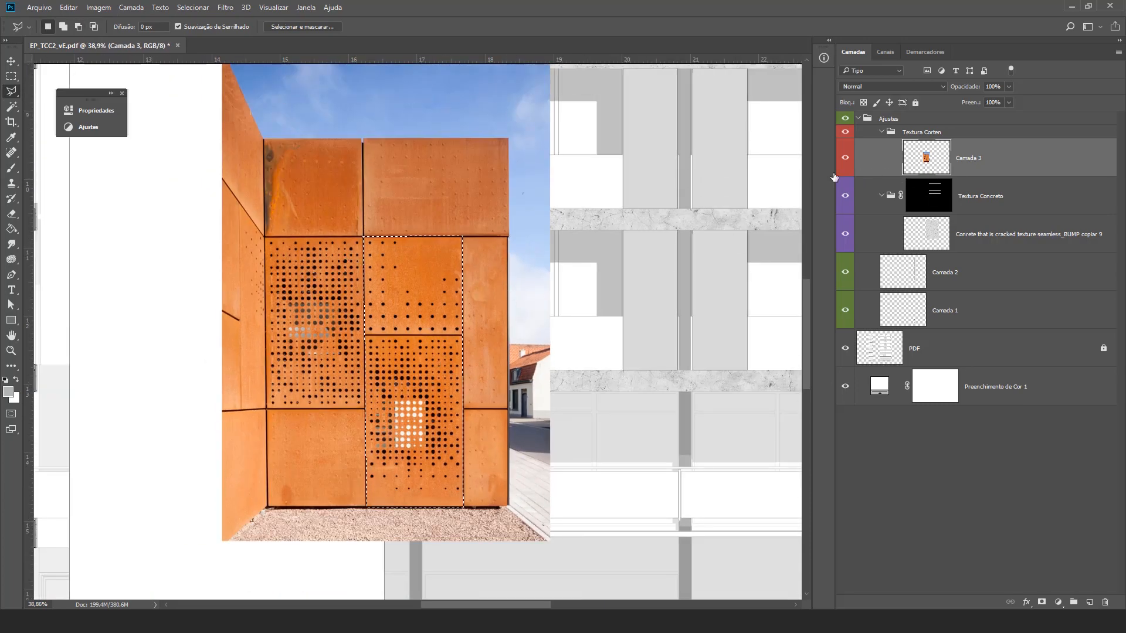
key("ctrl+j")
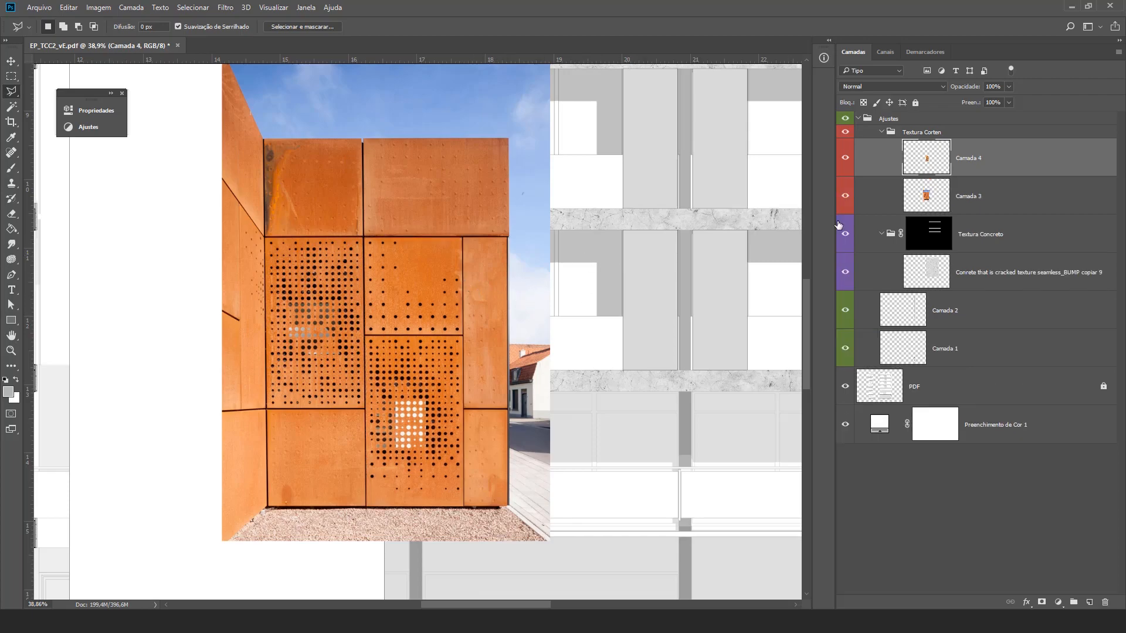
Step: Hide the full photo layer Camada 3 and make the cut-out panel layer Camada 4 active for moving
left_click(945, 197)
left_click(843, 200)
left_click(938, 164)
key("v")
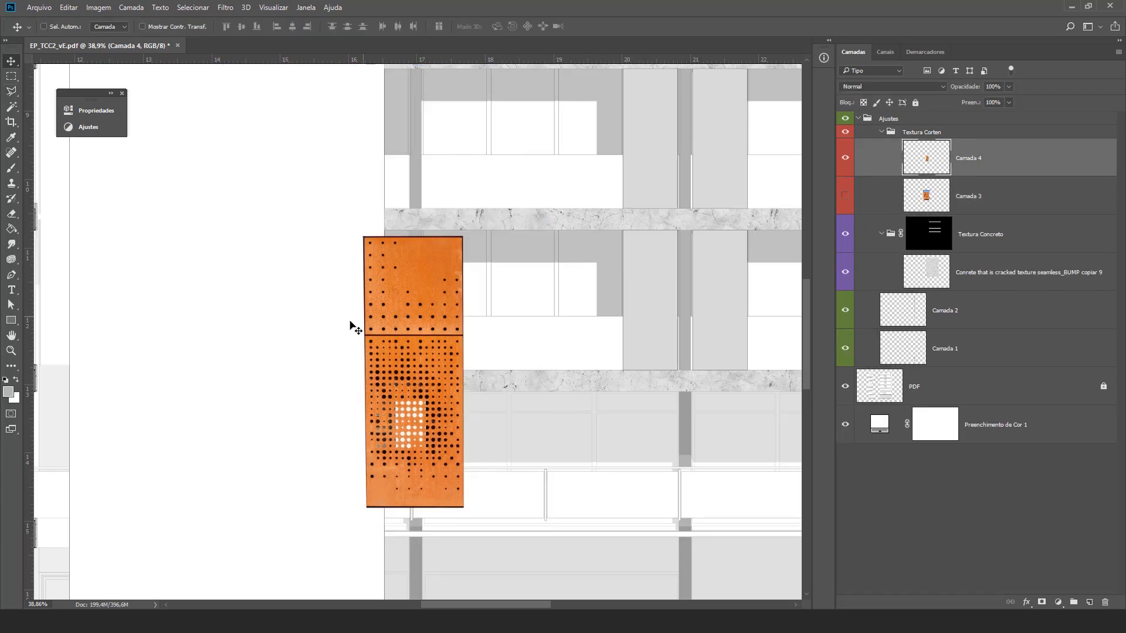
Step: Move the cut-out corten panel onto the left central grey panel of the facade's top floor, just under the concrete slab
scroll(342, 323, "down", 7)
left_click_drag(408, 382, 465, 322)
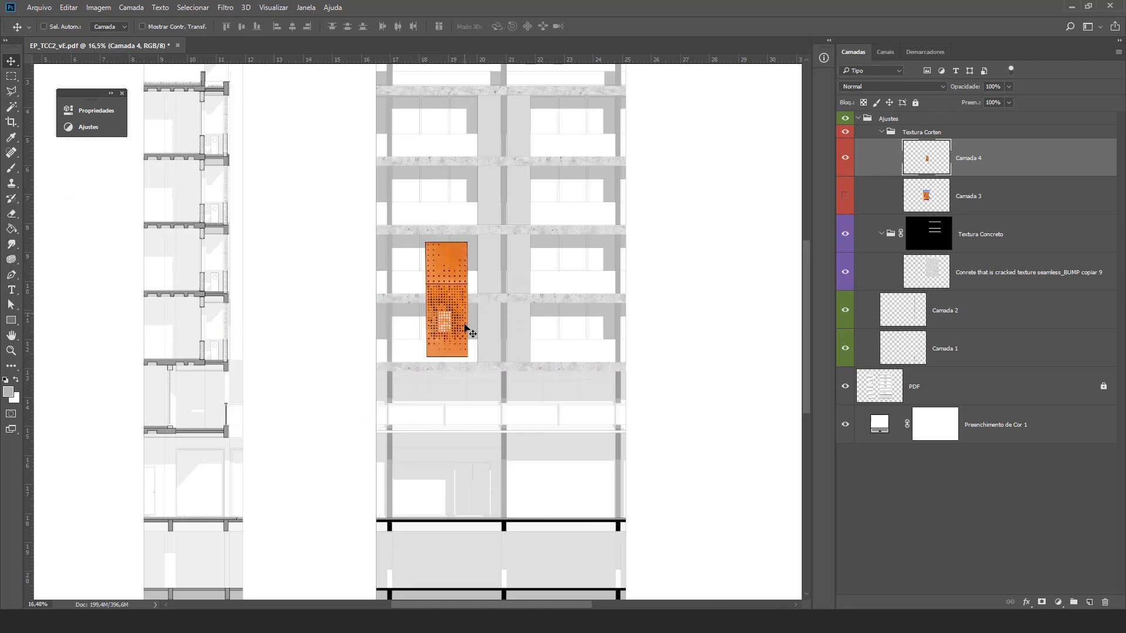
scroll(542, 445, "down", 2)
scroll(527, 258, "up", 2)
scroll(527, 256, "up", 3)
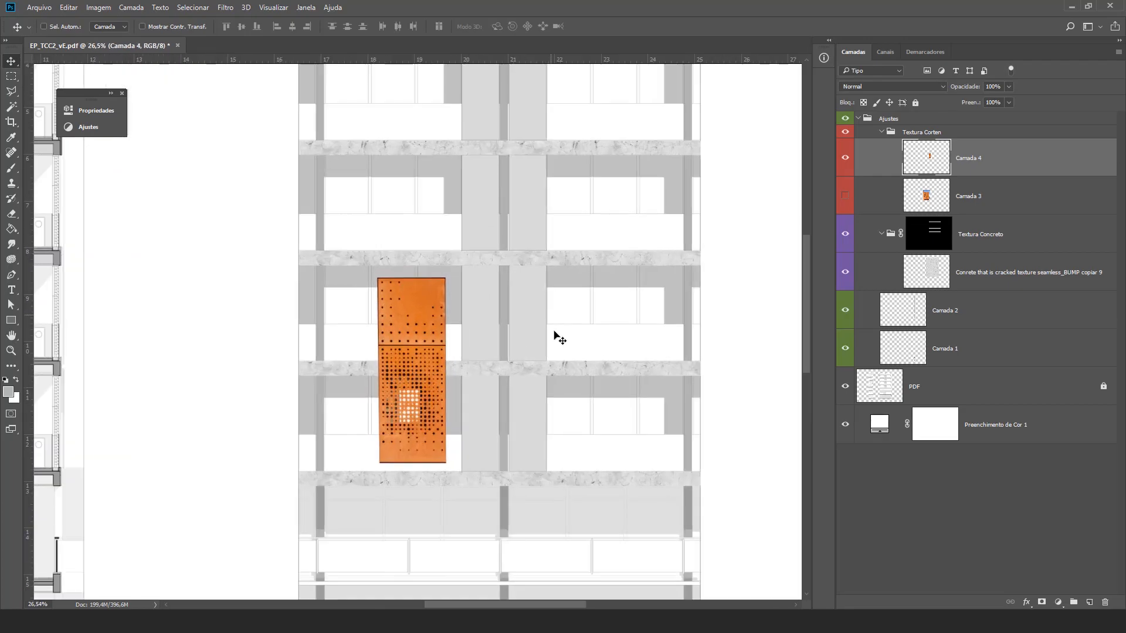
scroll(554, 332, "up", 2)
left_click_drag(432, 426, 511, 189)
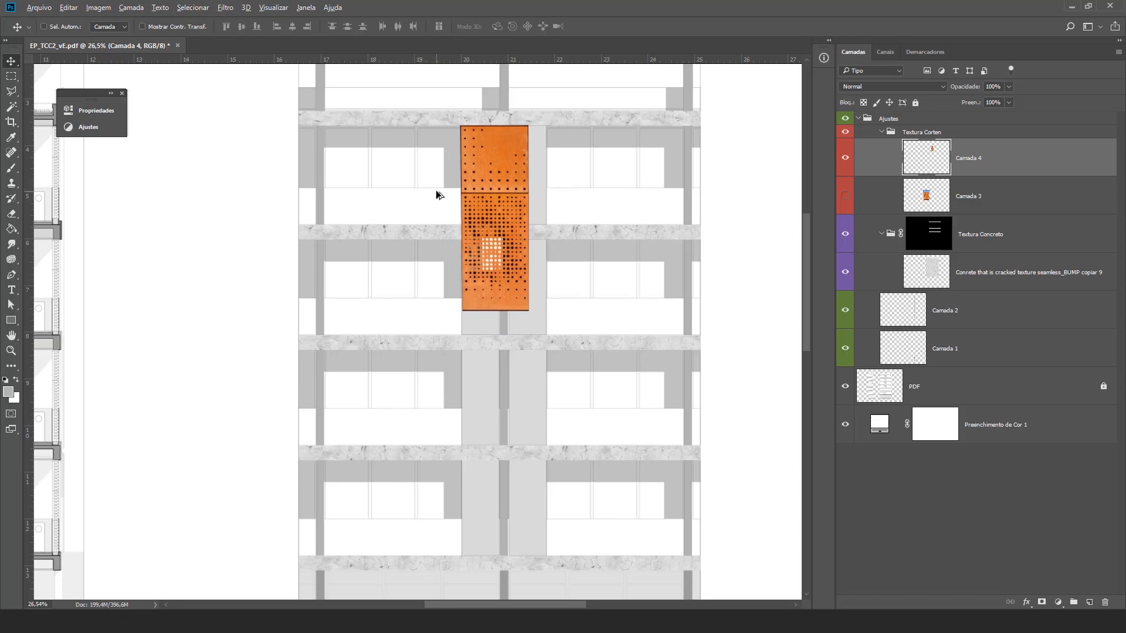
Step: Scale the corten panel to about 55% width and 53% height to fit the grey panel between the two slabs
scroll(495, 143, "up", 8)
scroll(494, 270, "down", 2)
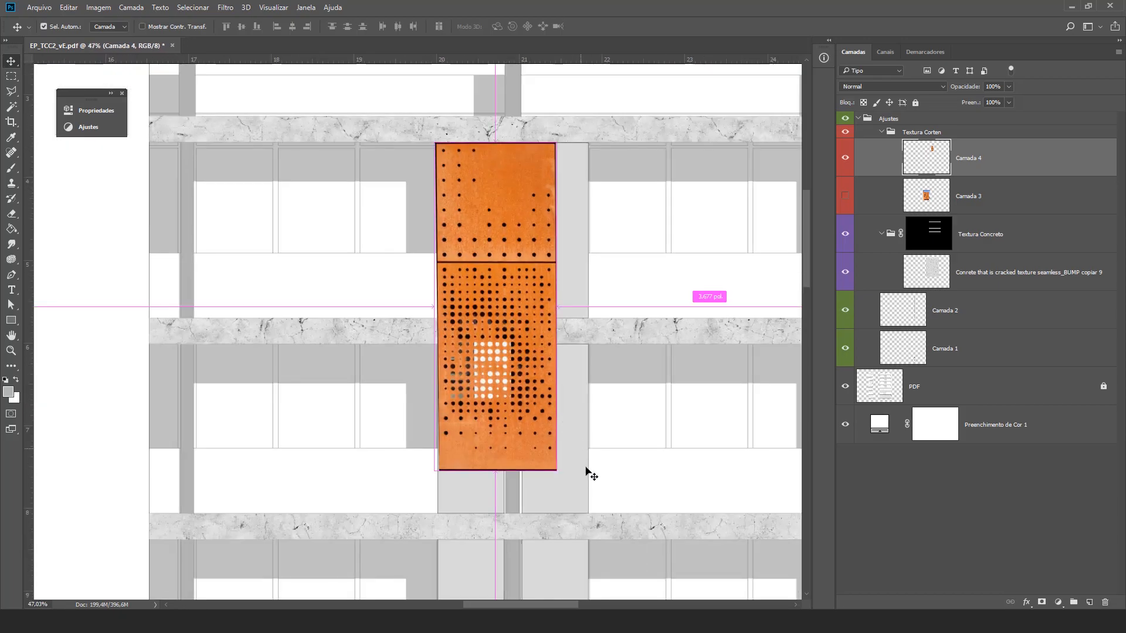
key("ctrl+t")
left_click_drag(559, 473, 482, 306)
scroll(460, 251, "up", 3)
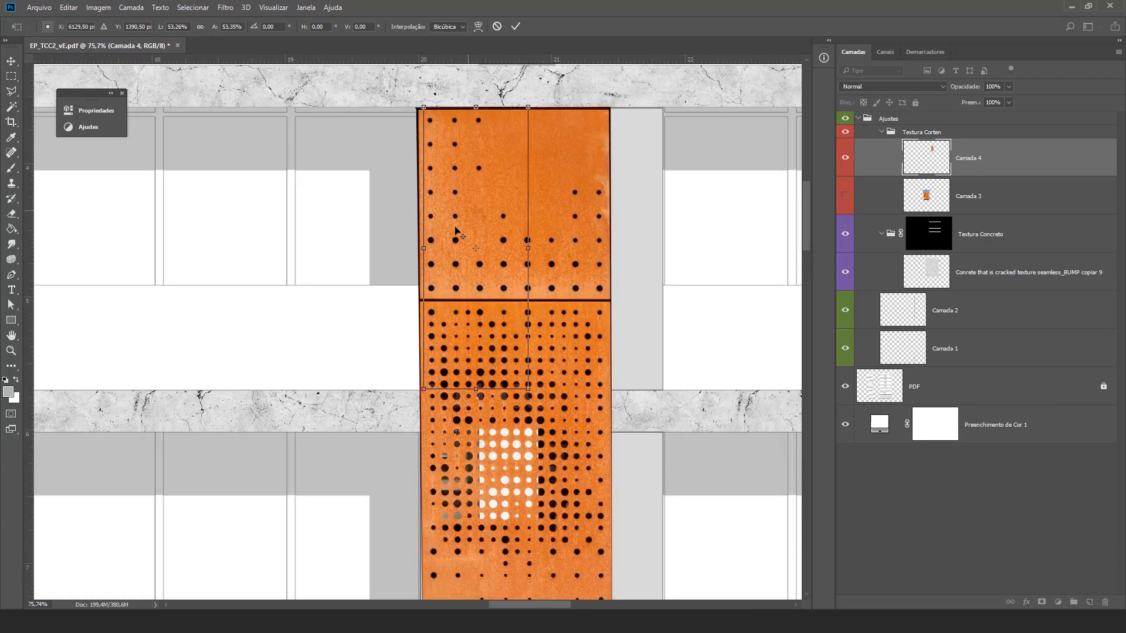
left_click_drag(422, 250, 420, 249)
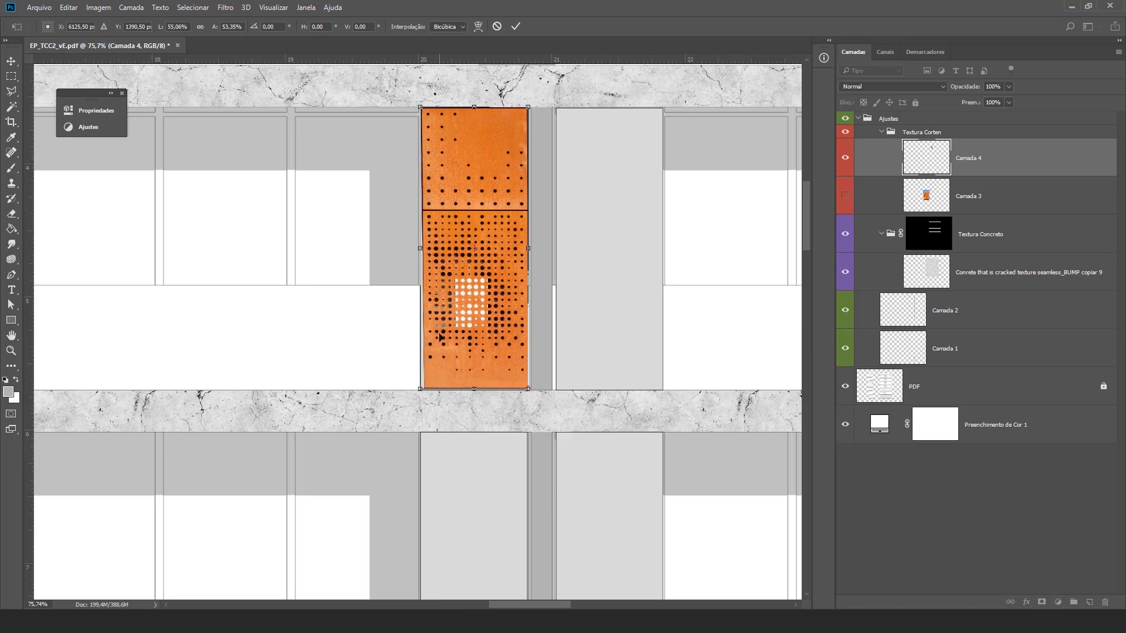
Step: Distort the lower corners of the corten panel to line up with the grey panel's edges and apply the transformation
scroll(488, 248, "up", 1)
scroll(463, 287, "up", 1)
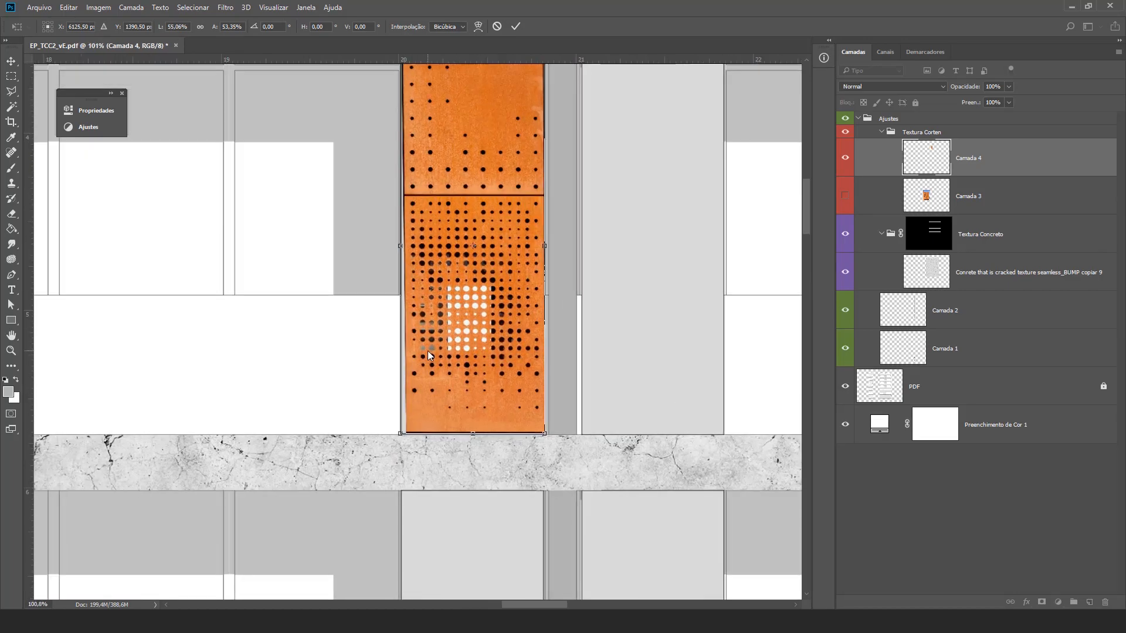
left_click_drag(401, 435, 395, 437)
left_click_drag(545, 434, 546, 436)
scroll(548, 422, "up", 3)
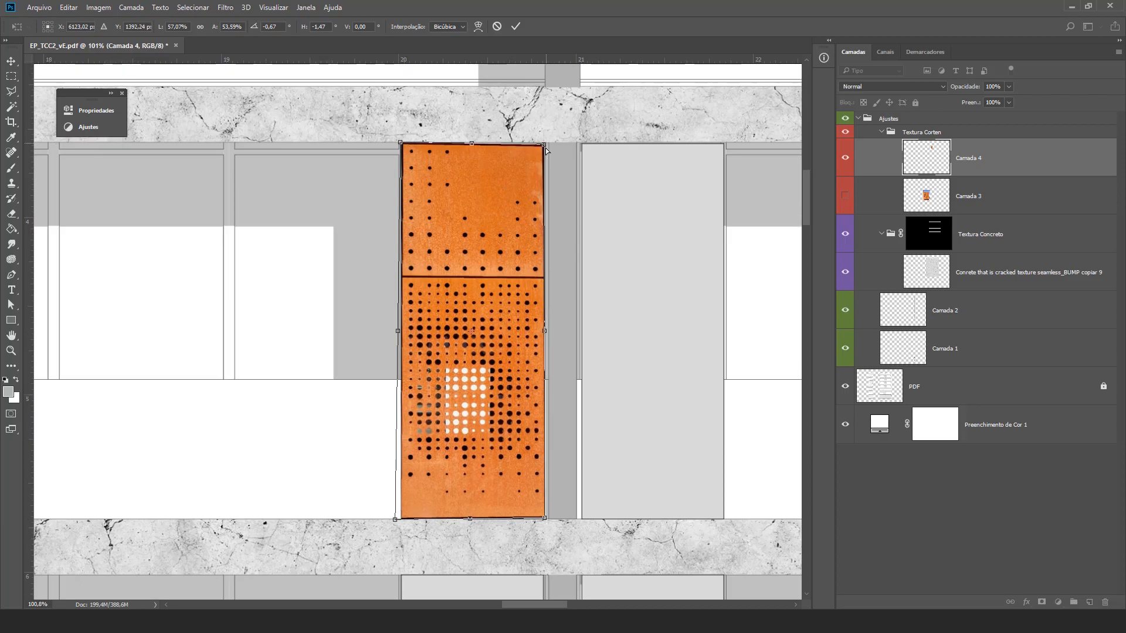
key("Return")
scroll(546, 148, "down", 4)
scroll(533, 268, "up", 1)
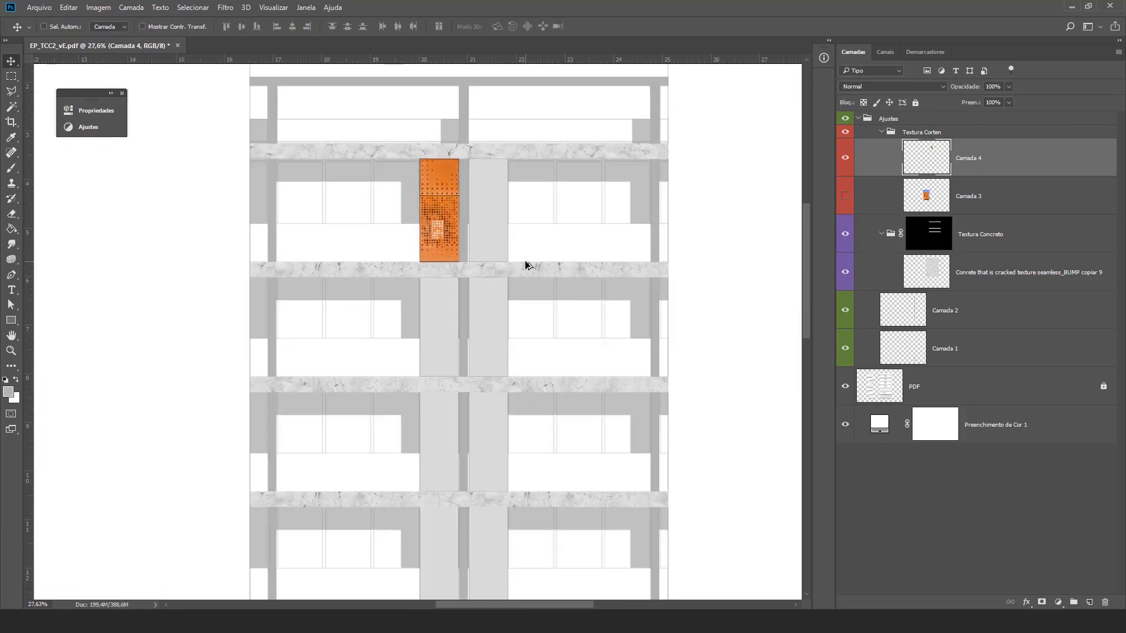
scroll(528, 261, "down", 5)
scroll(538, 190, "up", 10)
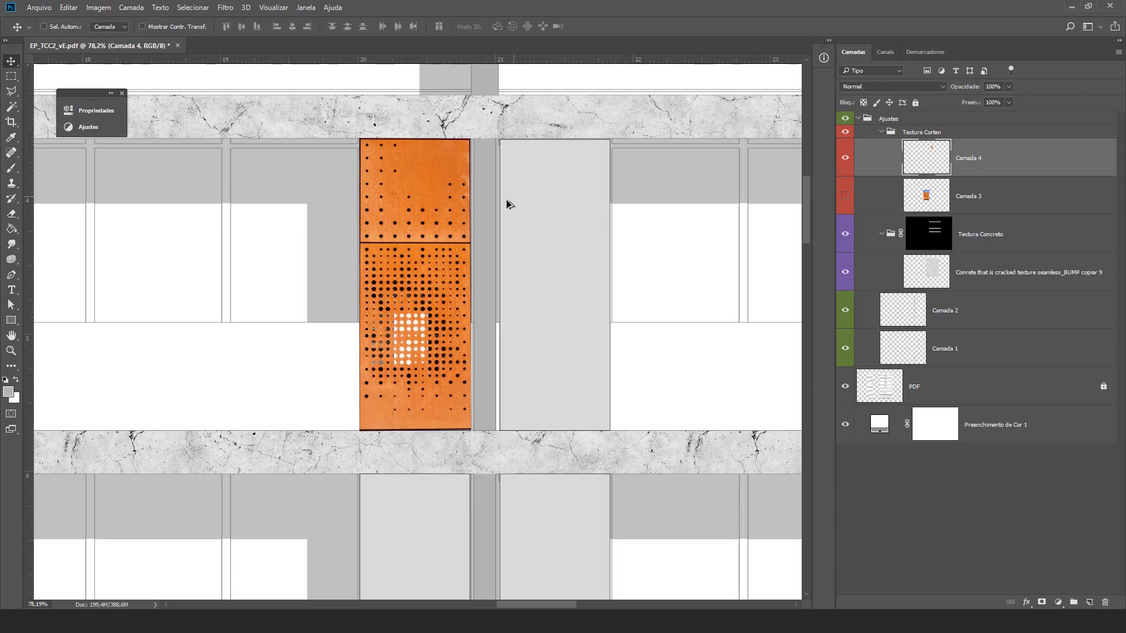
Step: Duplicate the corten panel onto the right central grey panel of the top floor
left_click_drag(415, 254, 585, 254)
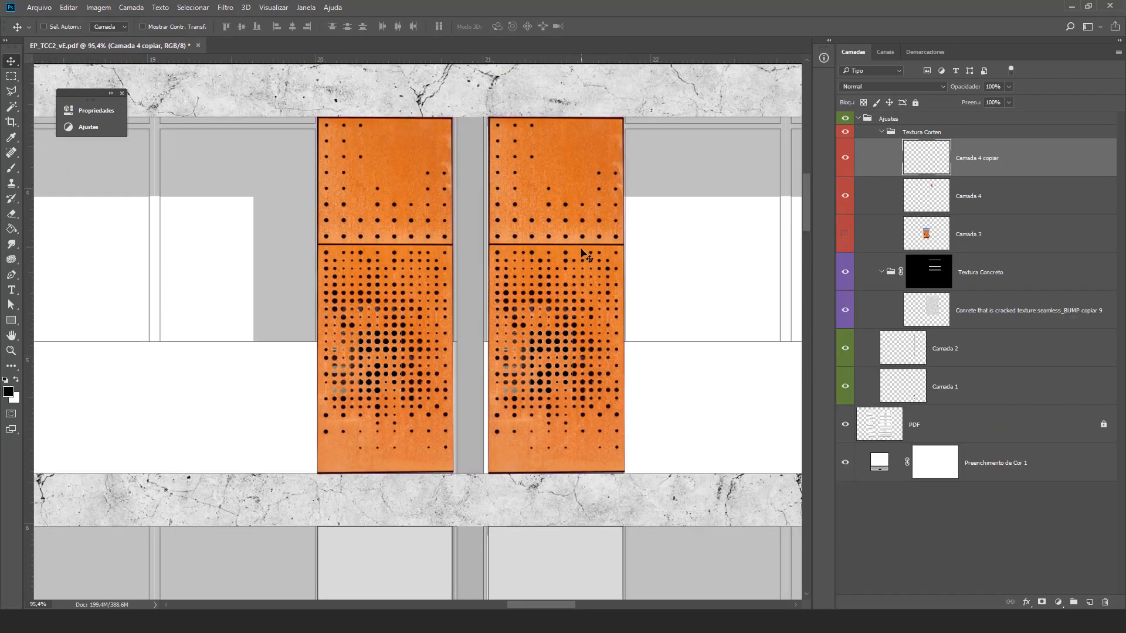
scroll(503, 236, "down", 2)
scroll(510, 226, "down", 2)
scroll(531, 230, "up", 6)
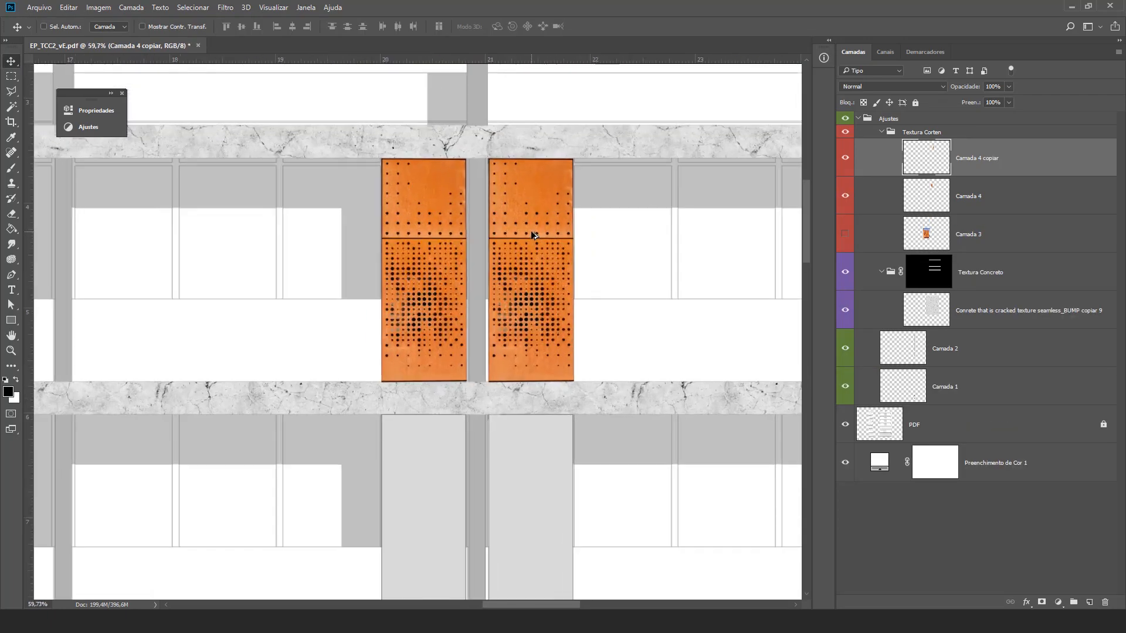
Step: Nudge the duplicated corten panel sideways to line up with the edges of the right grey panel
left_click_drag(515, 281, 510, 281)
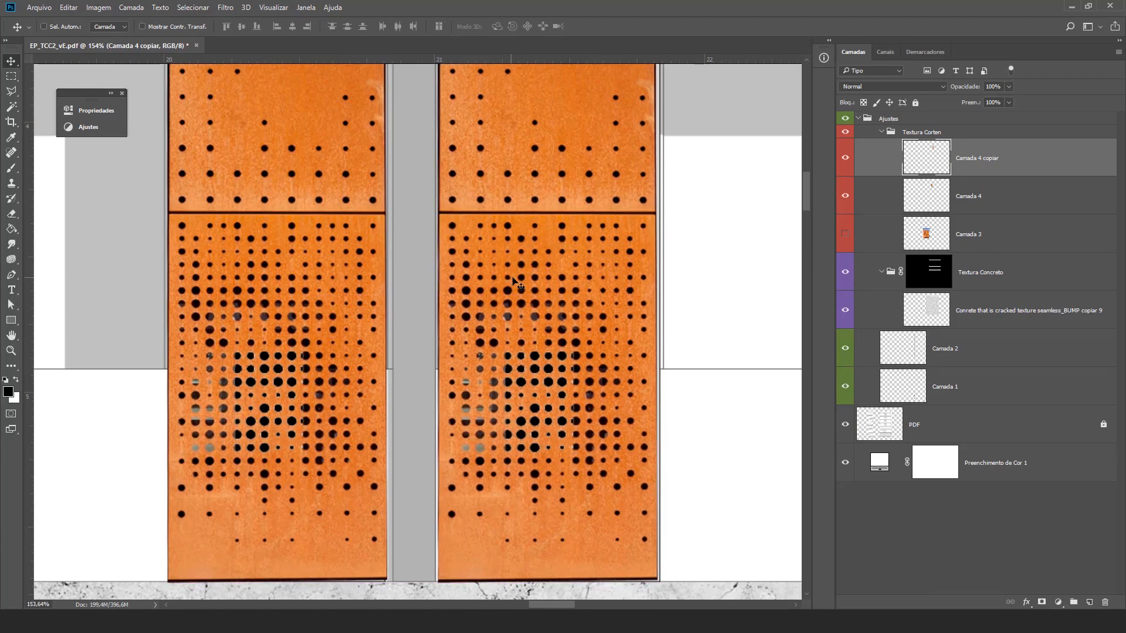
scroll(551, 217, "down", 3)
scroll(587, 214, "up", 2)
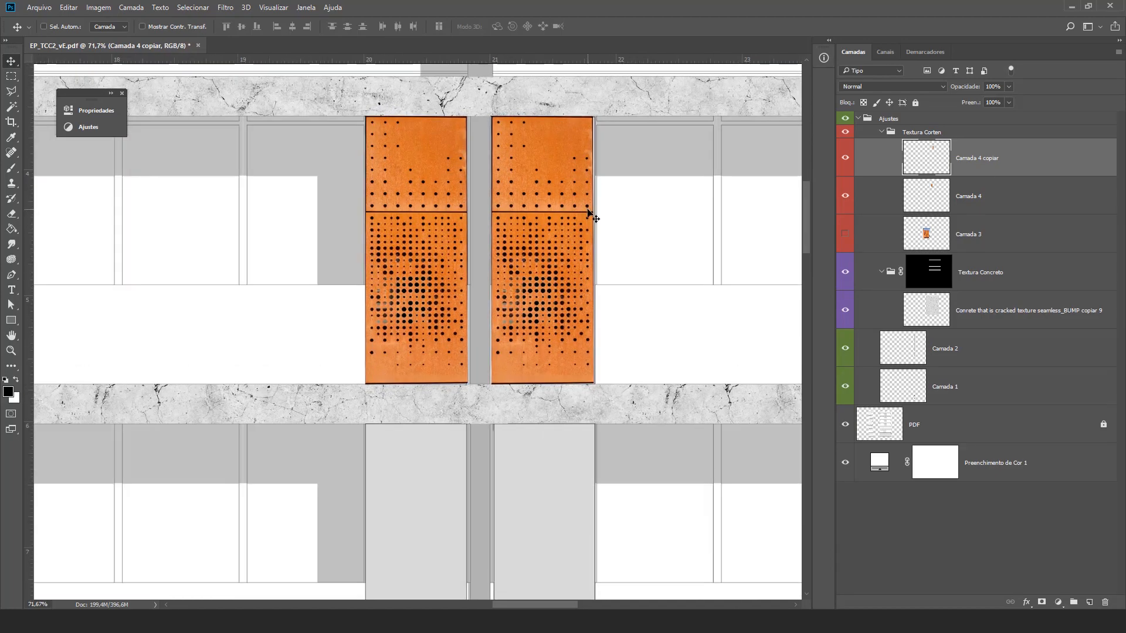
key("Right")
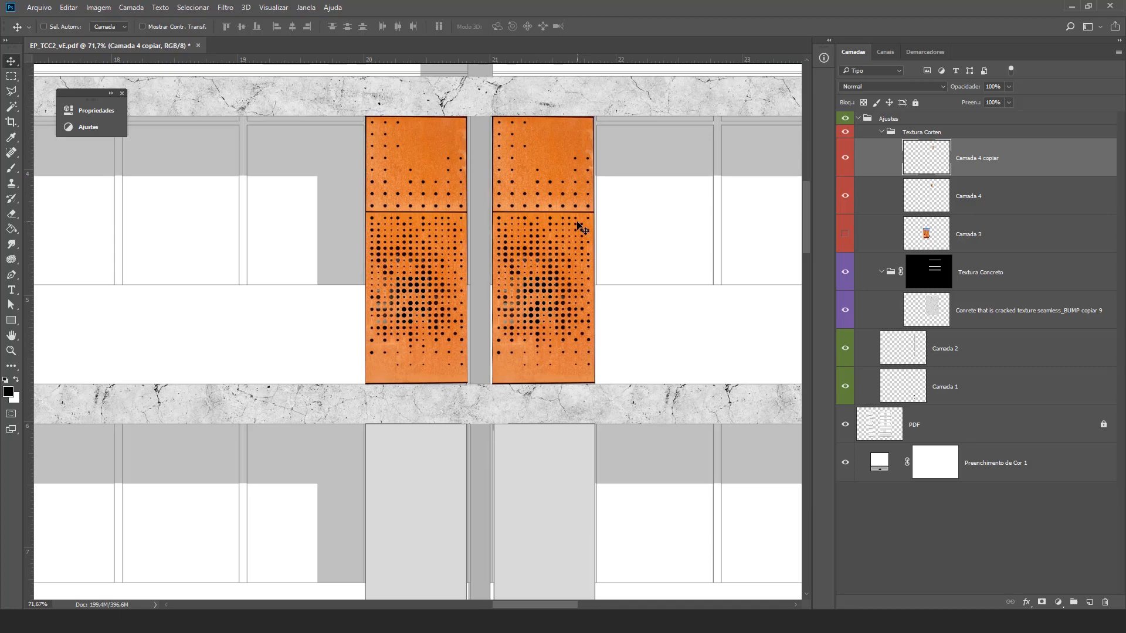
scroll(520, 289, "down", 2)
scroll(520, 289, "up", 1)
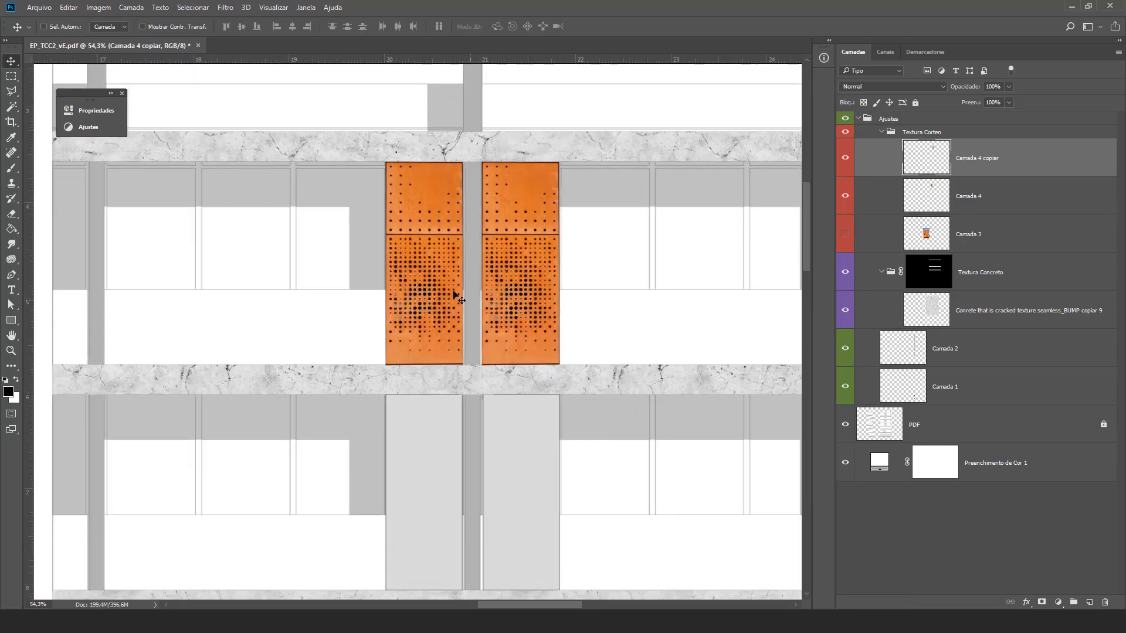
Step: Duplicate the corten panels down the facade to cover both central grey panels on the three floors below
scroll(465, 302, "down", 1)
left_click_drag(451, 219, 443, 443)
scroll(558, 352, "down", 2)
scroll(556, 420, "up", 1)
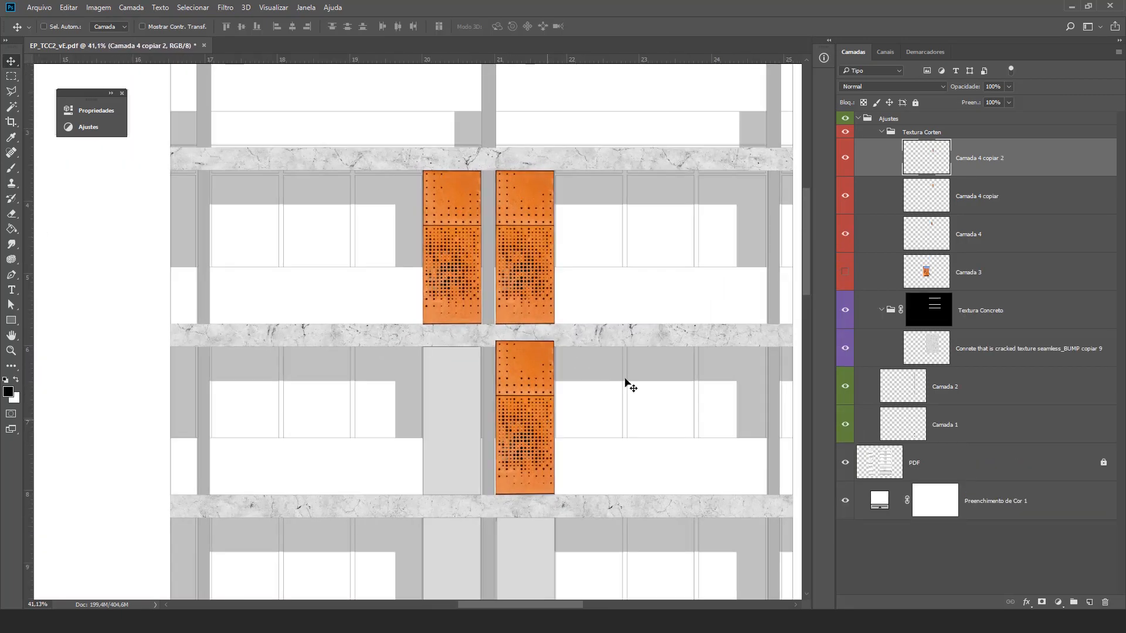
left_click(1035, 195, "shift")
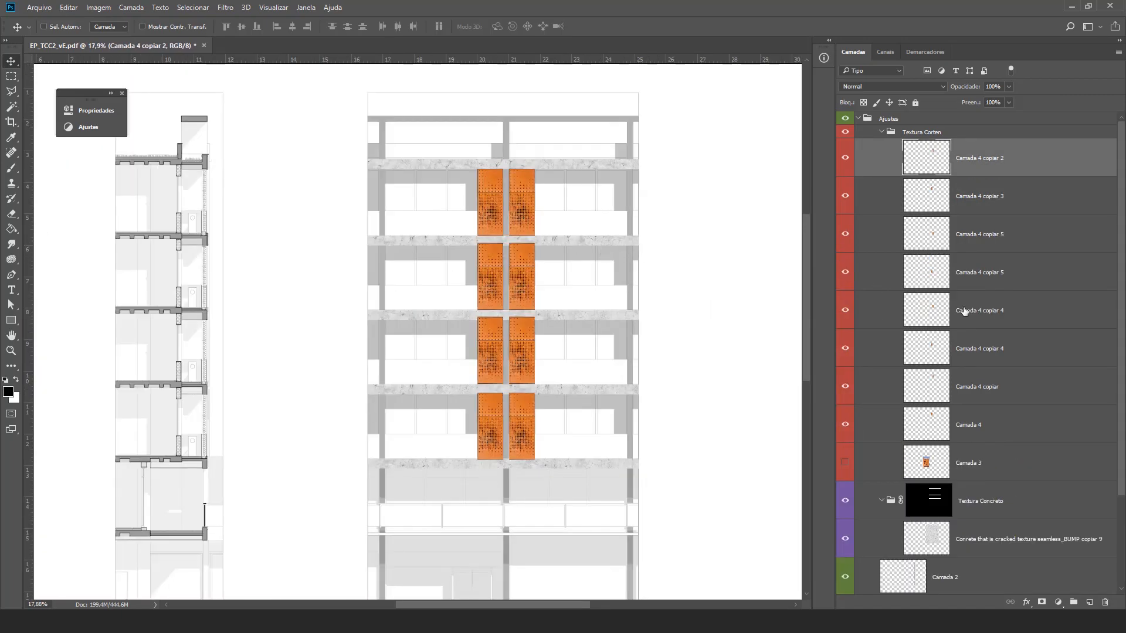
Step: Merge the eight corten panel layers, from Camada 4 copiar 2 down to Camada 4, into a single layer
left_click(1003, 433, "shift")
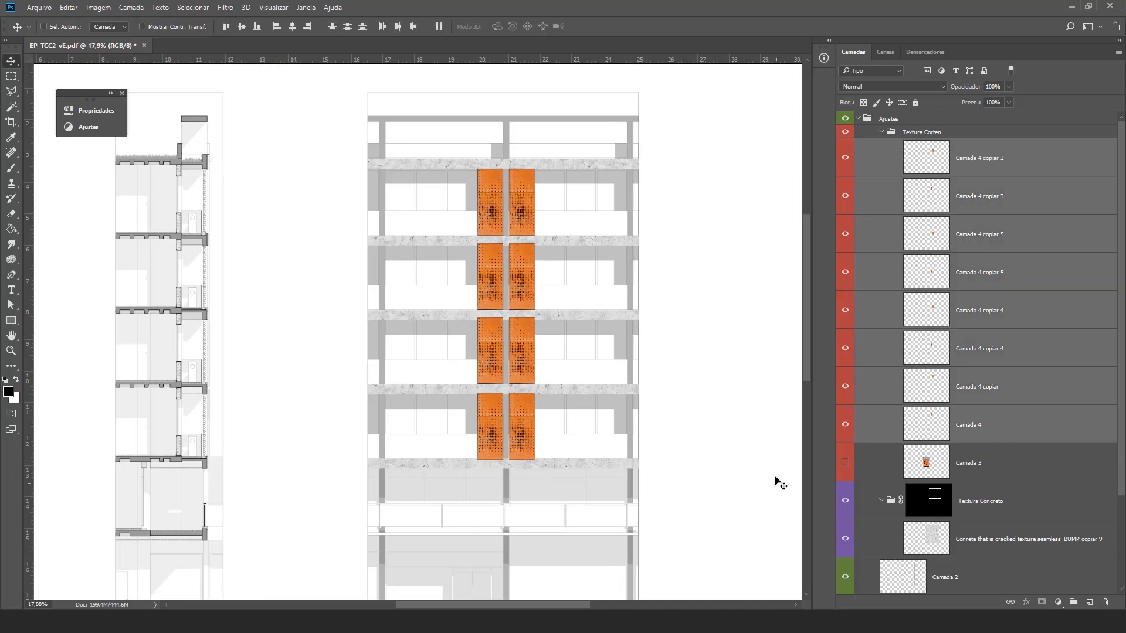
key("ctrl+e")
scroll(519, 279, "up", 3)
left_click_drag(517, 275, 567, 250)
key("ctrl+z")
scroll(564, 436, "down", 3)
scroll(528, 352, "up", 1)
scroll(551, 365, "down", 2)
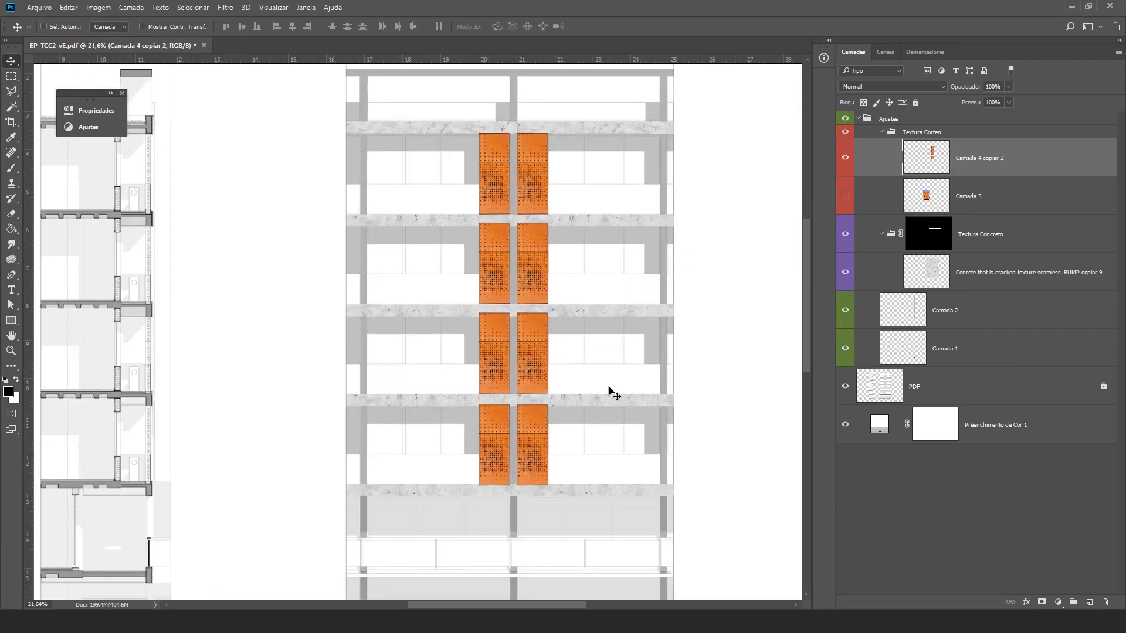
Step: Add a Hue/Saturation (Matiz/Saturação) adjustment layer above the merged corten panels and clip it to that layer
left_click(1059, 603)
left_click(1047, 459)
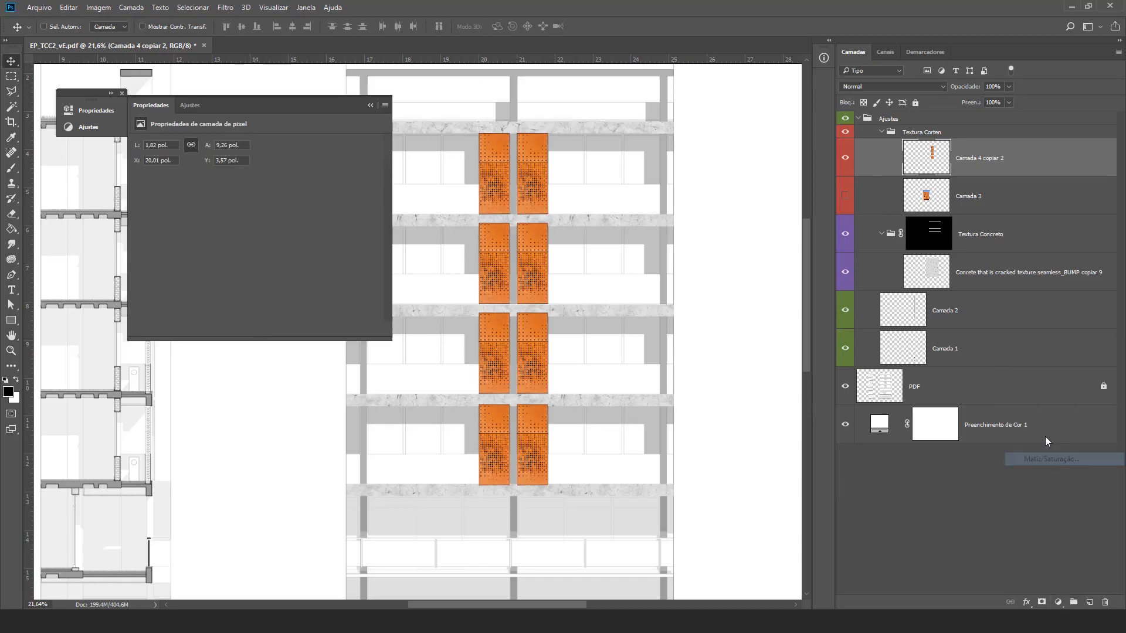
left_click_drag(274, 108, 291, 103)
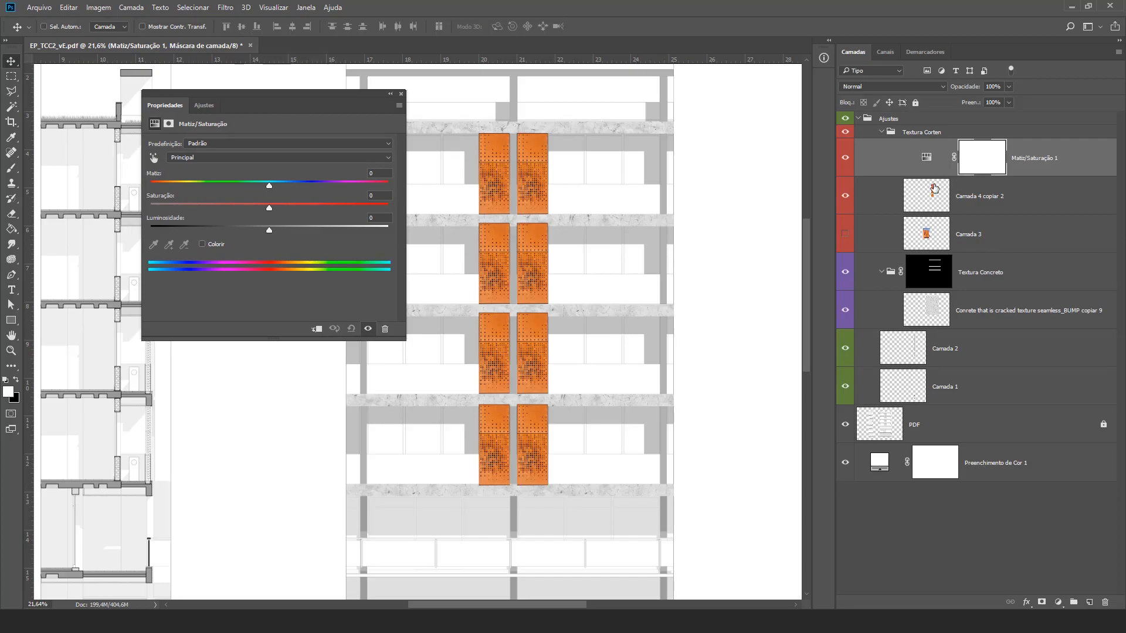
left_click(316, 330)
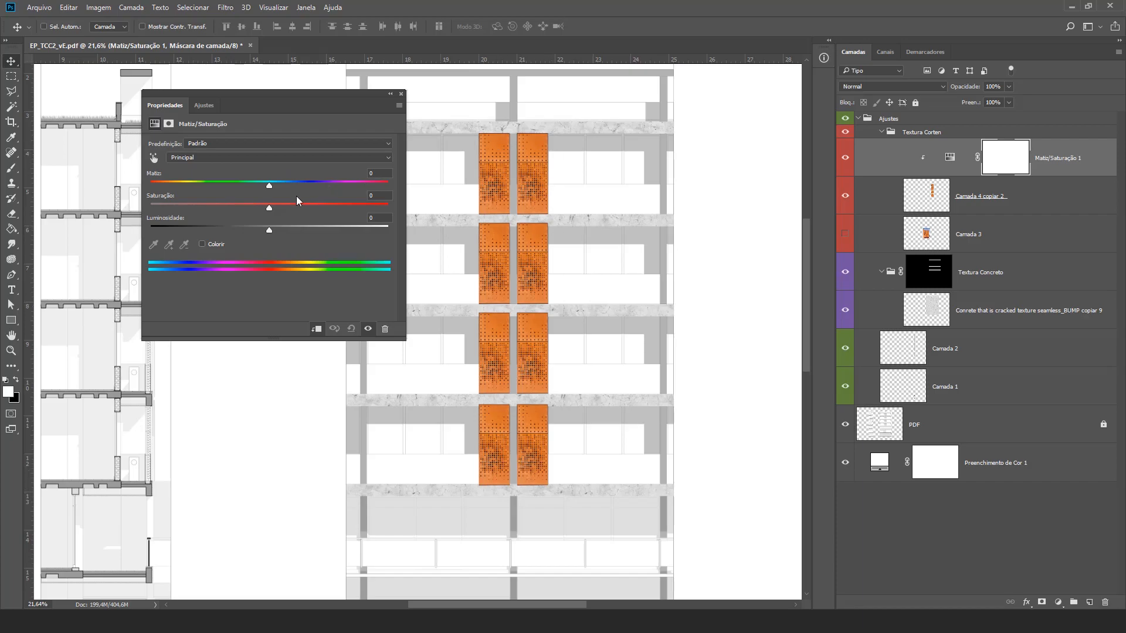
Step: Set the corten panels' hue to -8, saturation to -15 and lightness to -7, and collapse the adjustment's properties
left_click_drag(261, 185, 258, 184)
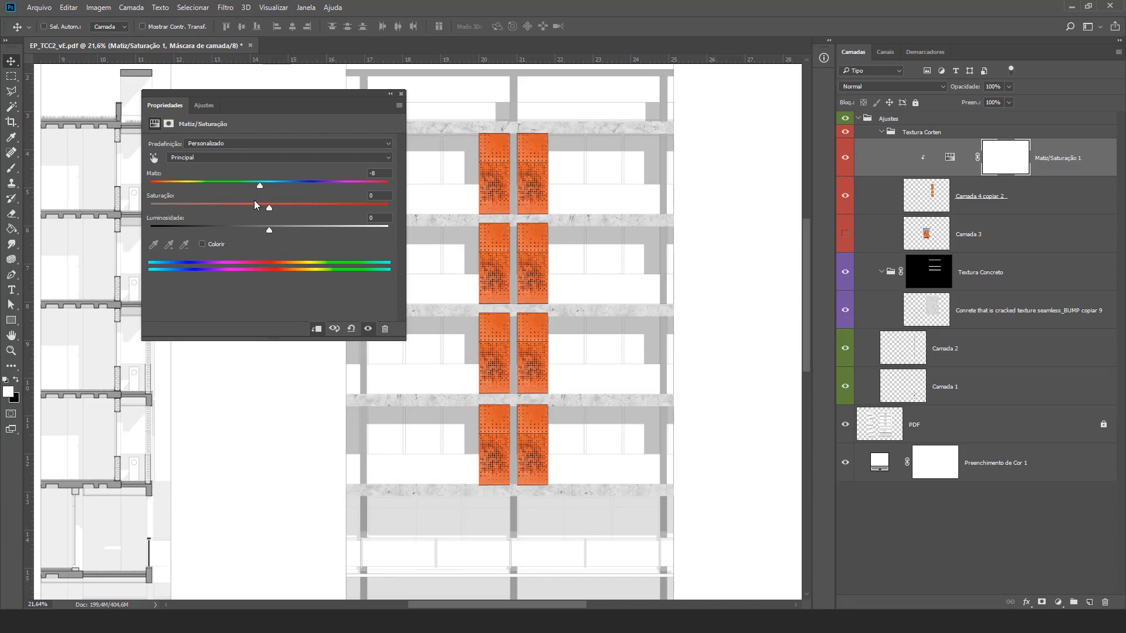
left_click_drag(244, 203, 254, 209)
left_click_drag(264, 231, 258, 231)
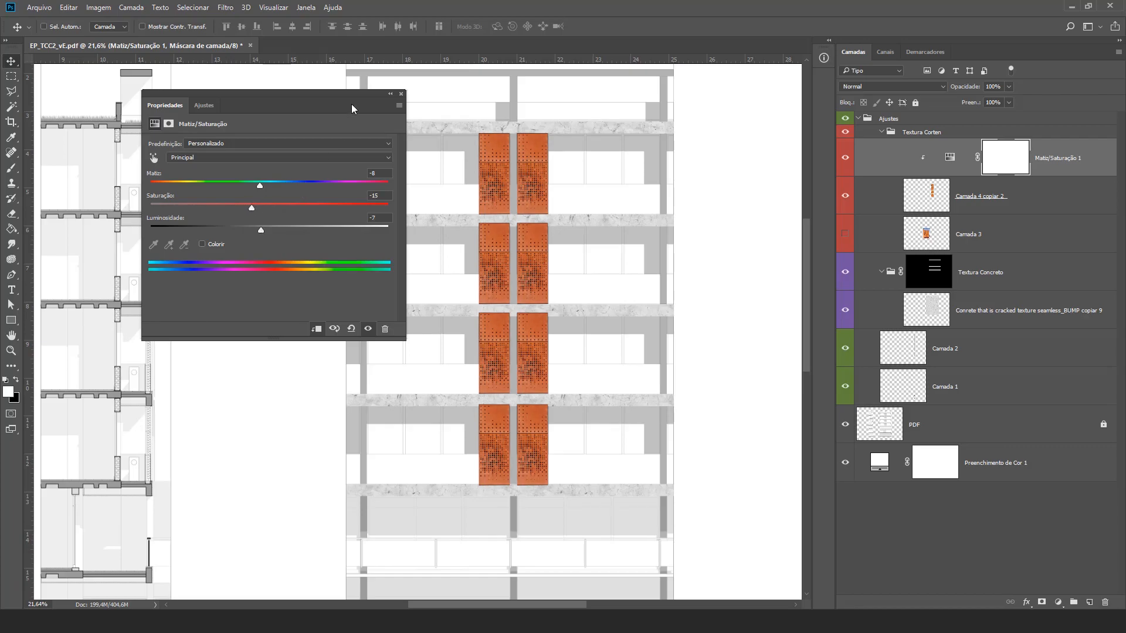
left_click(390, 94)
Step: Toggle the visibility of the Matiz/Saturação 1 adjustment to compare the corten panels before and after the color change
scroll(403, 89, "down", 1)
left_click(846, 157)
left_click(845, 157)
left_click(846, 157)
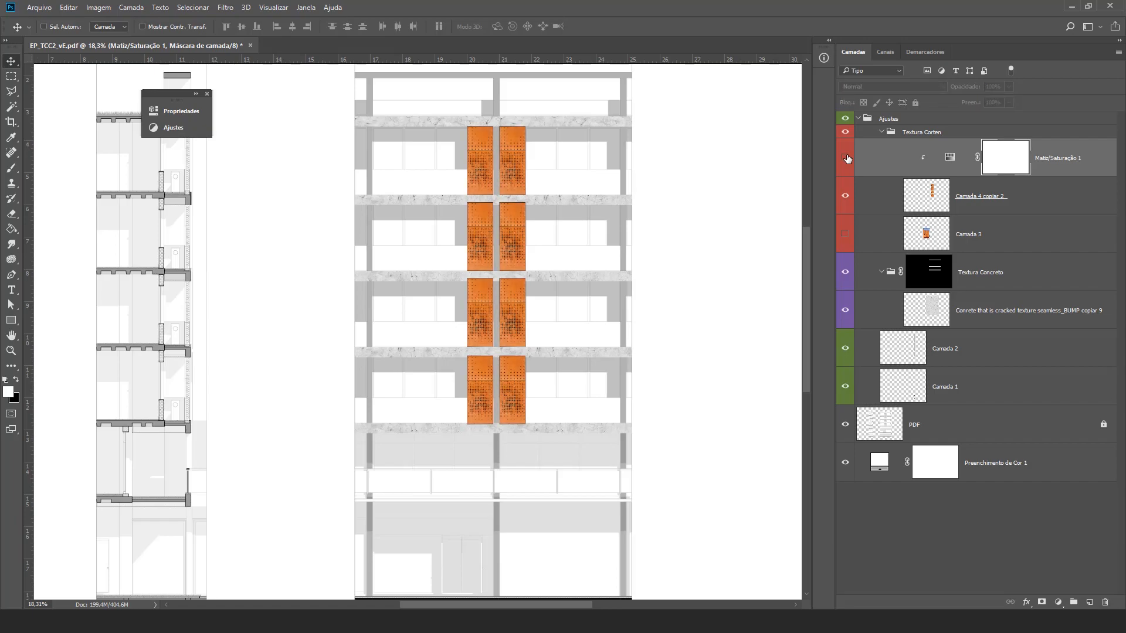
left_click(846, 157)
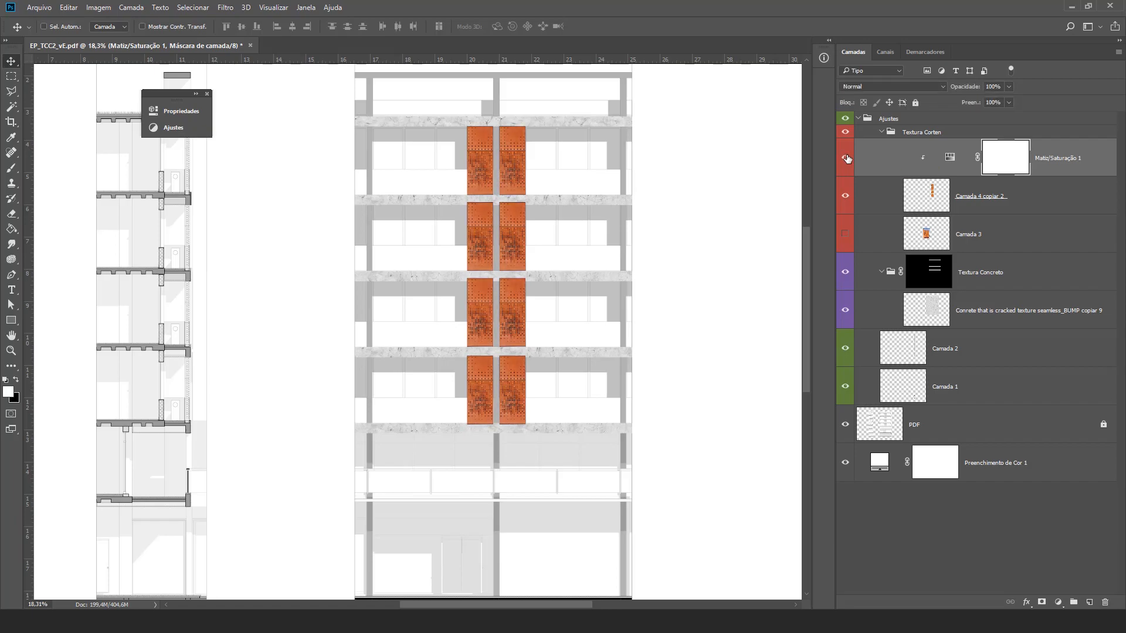
left_click(846, 157)
left_click(846, 157)
Step: Create a new group inside Textura Corten and name it Painel Corten
scroll(578, 423, "down", 2)
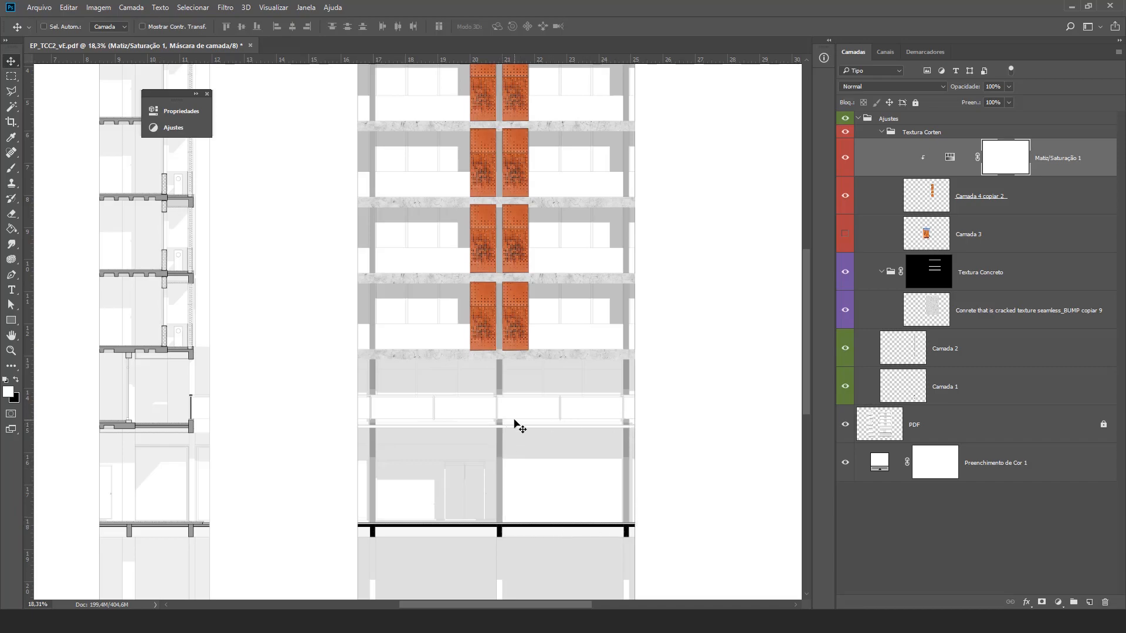
left_click(1074, 601)
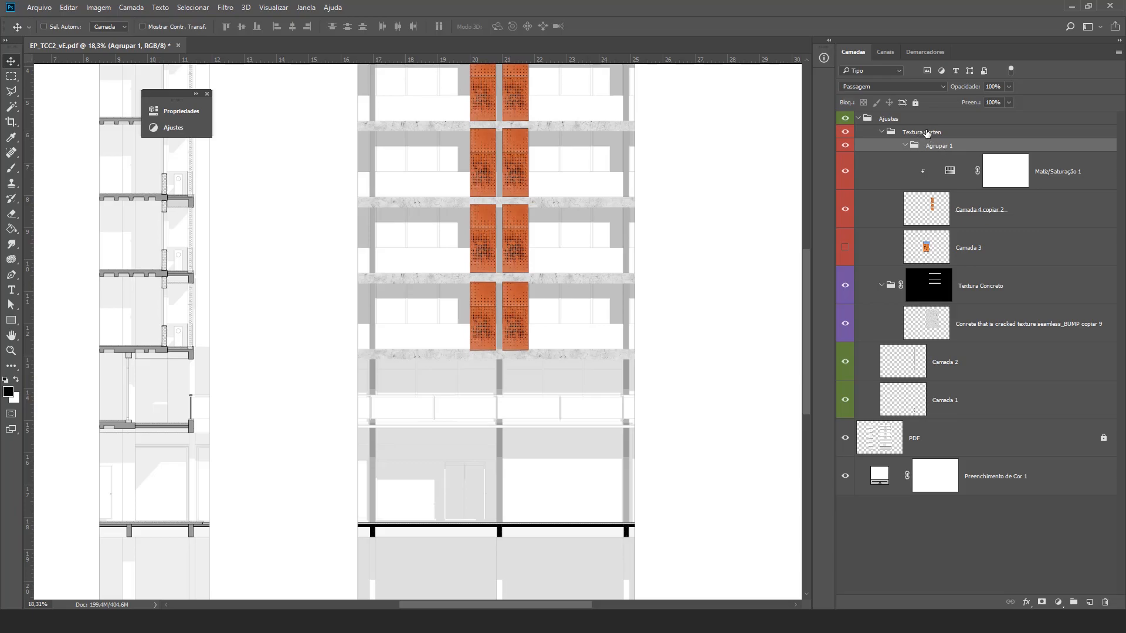
double_click(948, 147)
key("BackSpace")
key("Return")
scroll(519, 428, "down", 1)
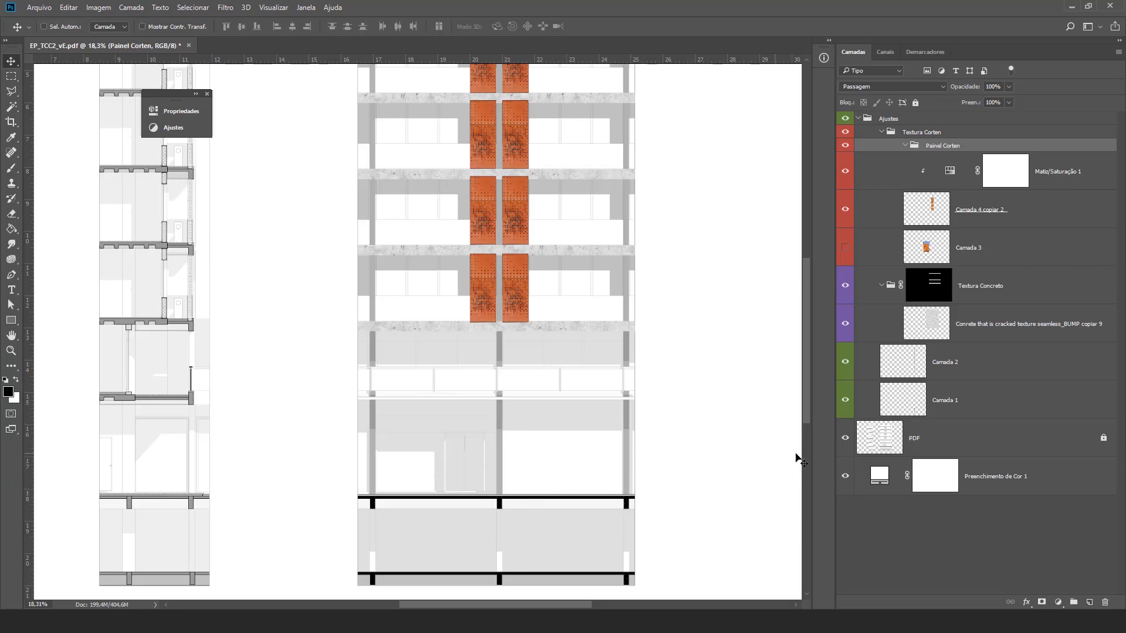
Step: Select the right bay of the ground-floor facade on the PDF layer with the Magic Wand
left_click(910, 447)
key("w")
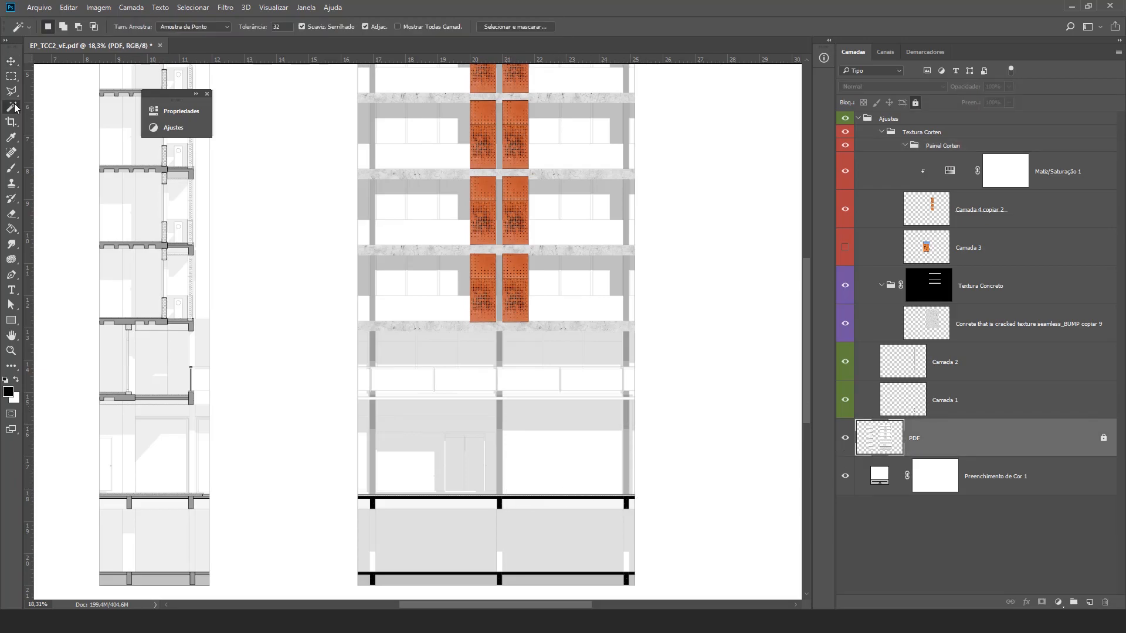
left_click(550, 454)
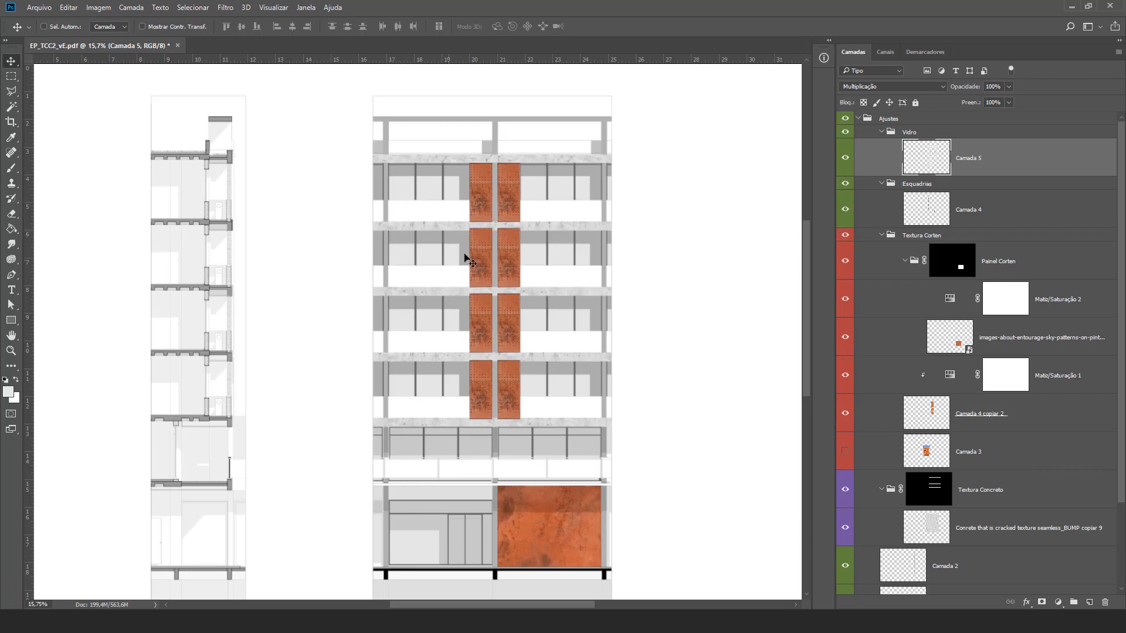
Step: Switch to Chrome to check the Pinterest facade reference, and look for materials in the Metal texture folder in File Explorer
key("alt+Tab")
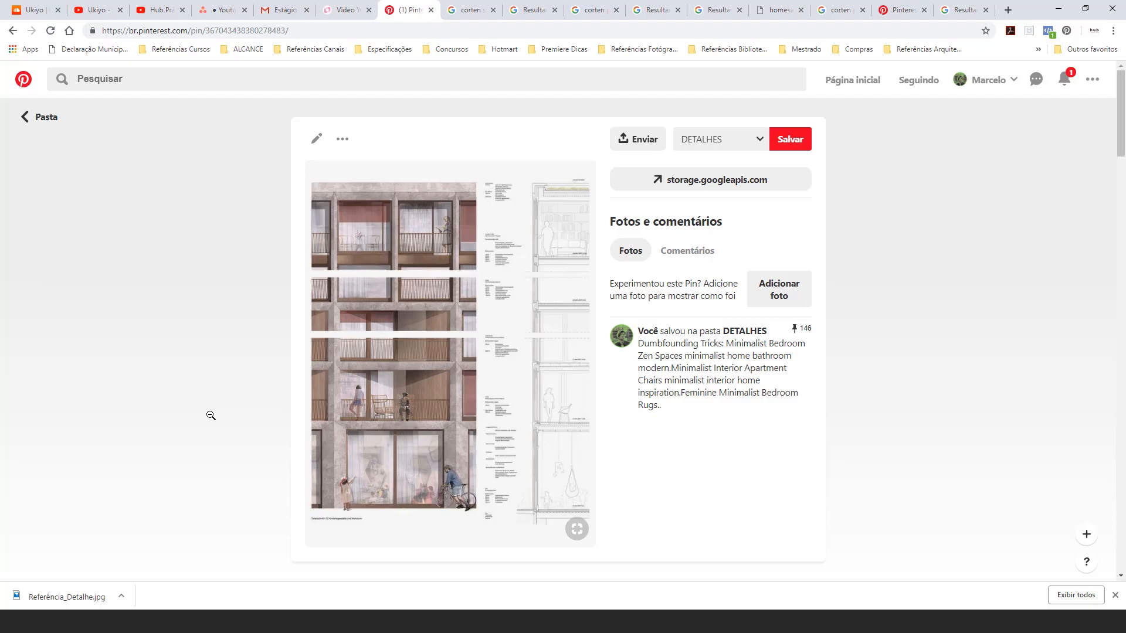
left_click(220, 620)
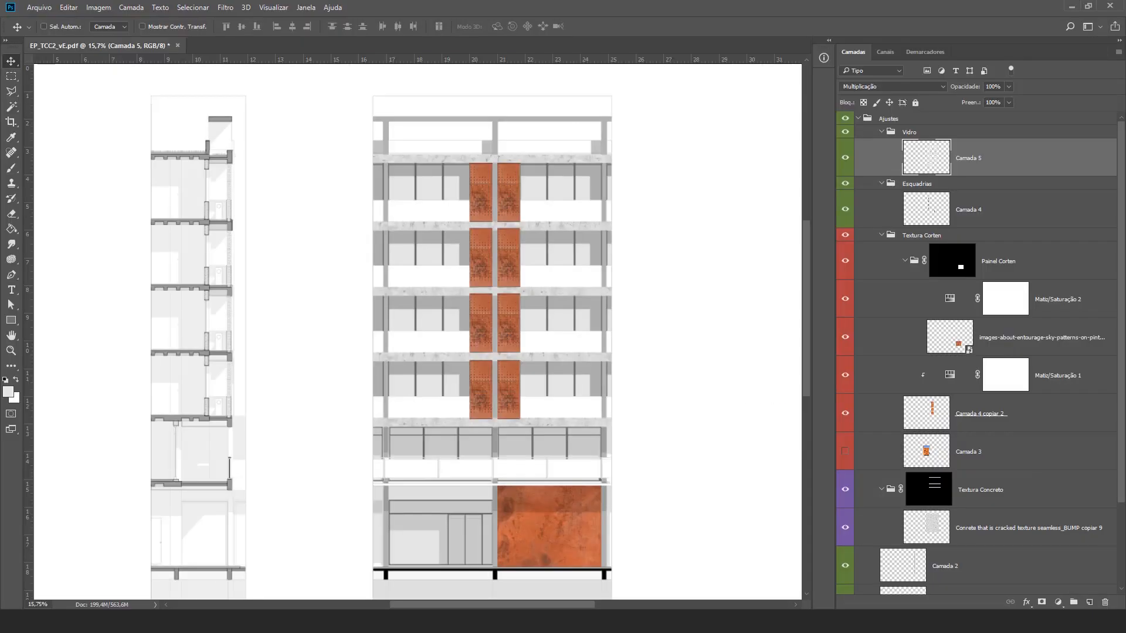
scroll(495, 340, "down", 1)
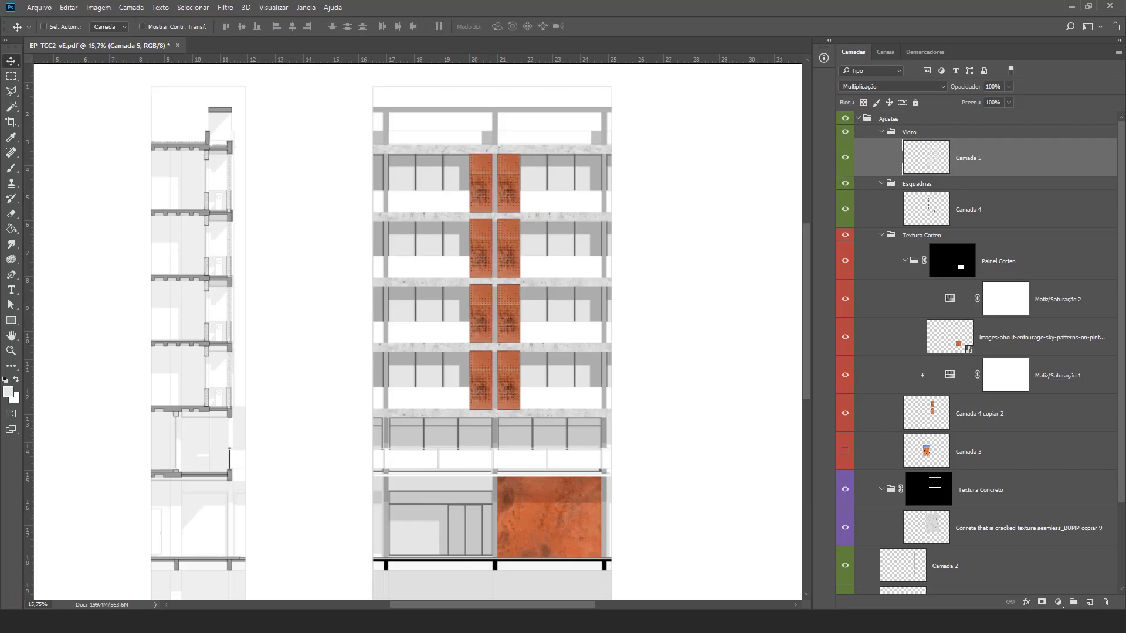
mouse_move(158, 621)
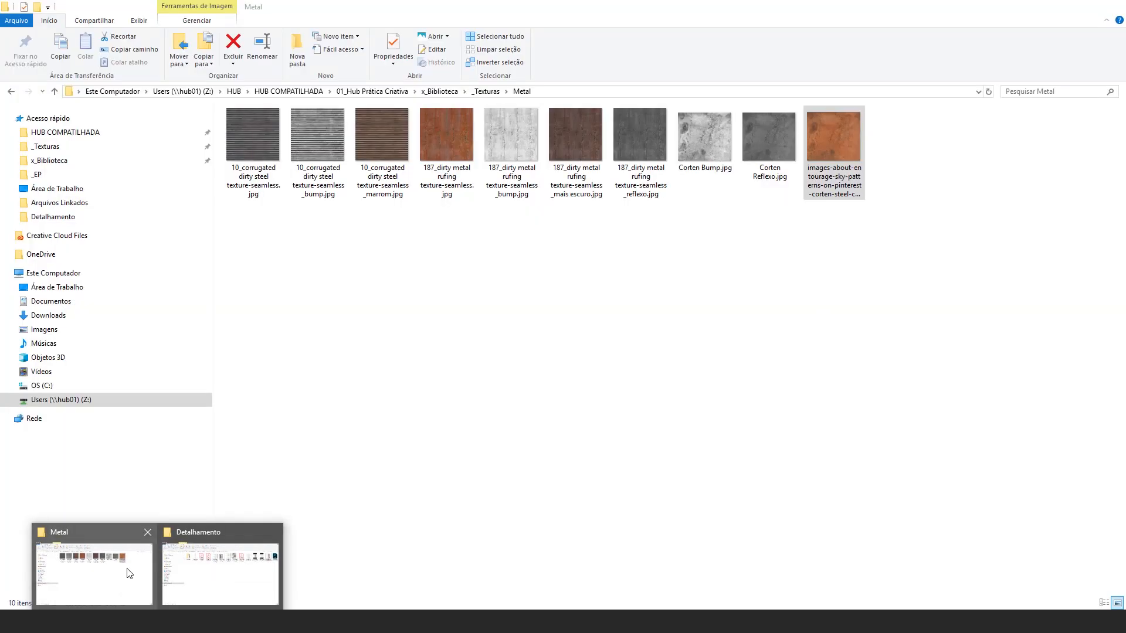
left_click(130, 574)
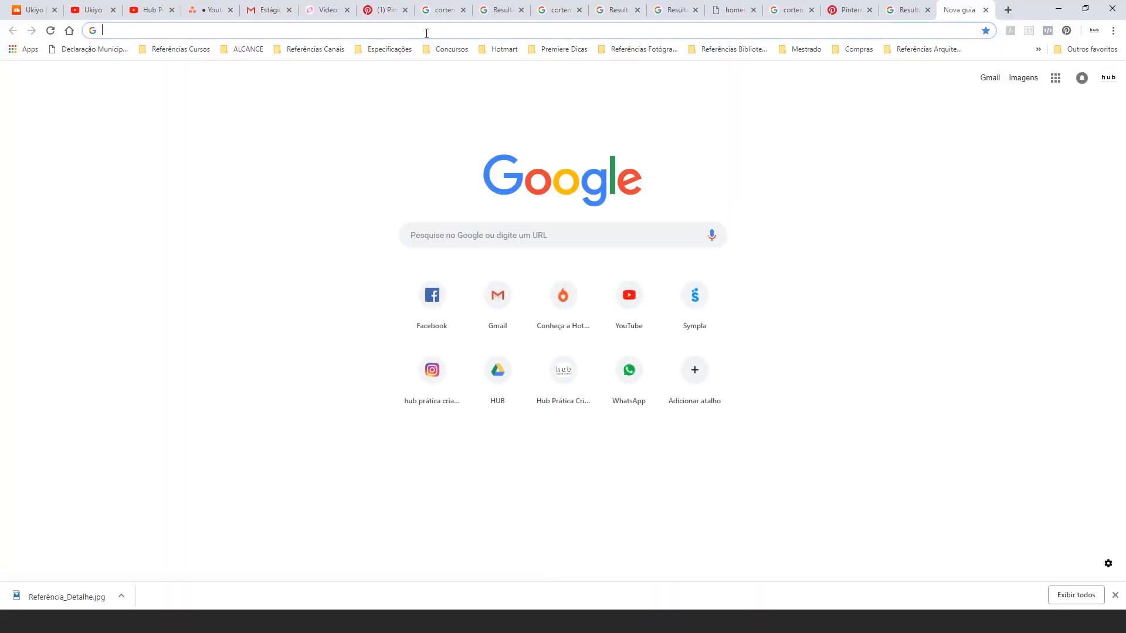
Step: Search Google Images in Chrome for "cortina png" and browse the curtain pictures
type("cortina ")
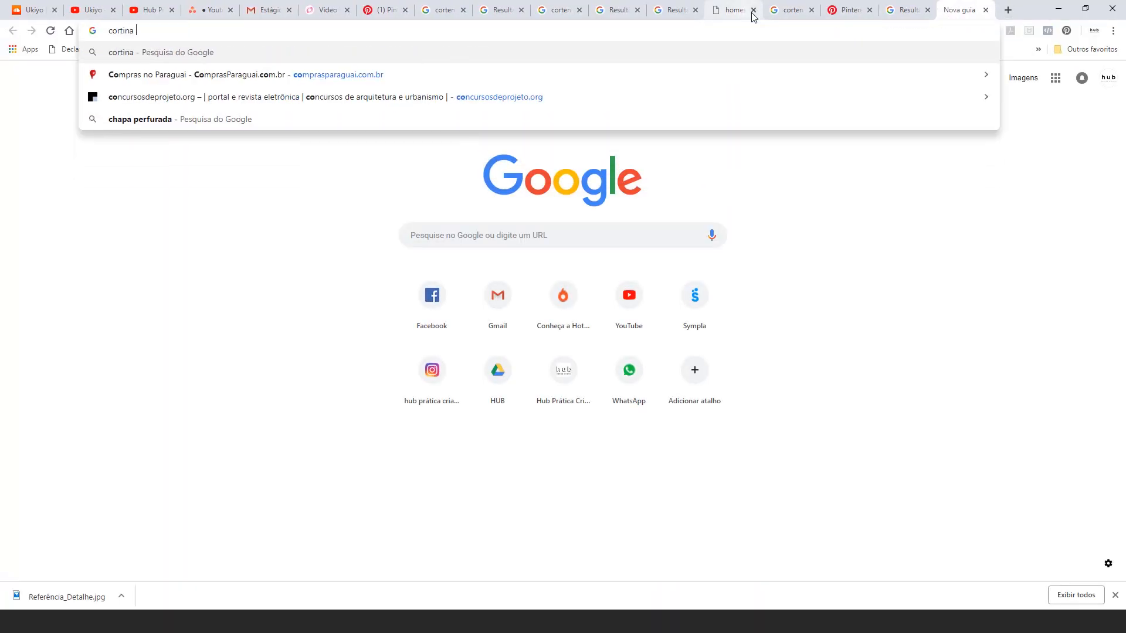
type("png")
key("Return")
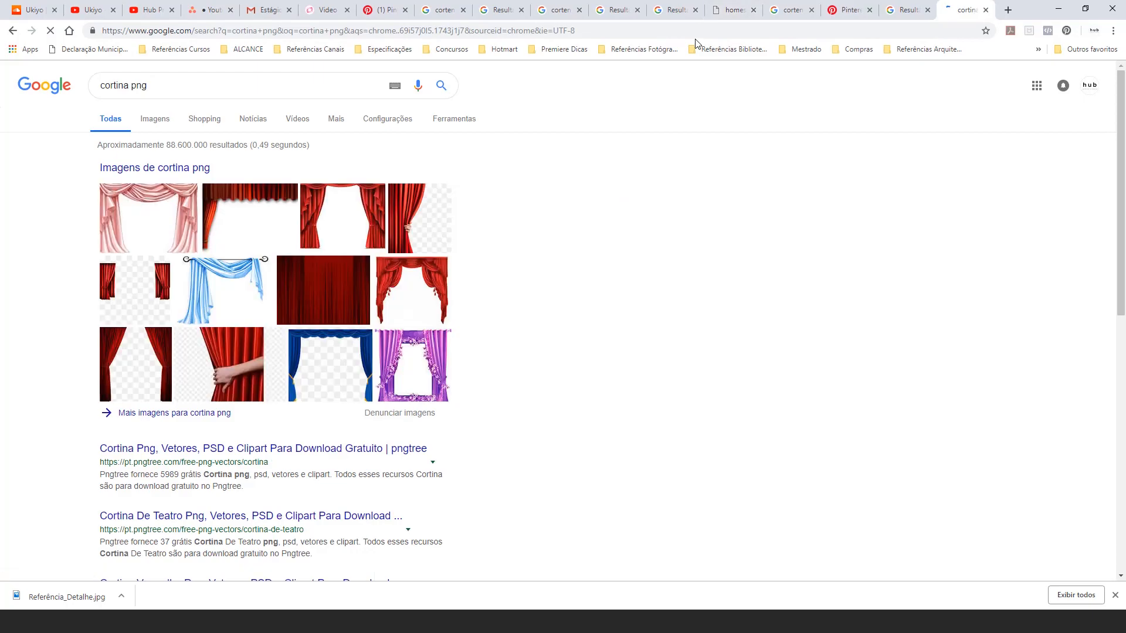
left_click(155, 118)
scroll(714, 231, "down", 3)
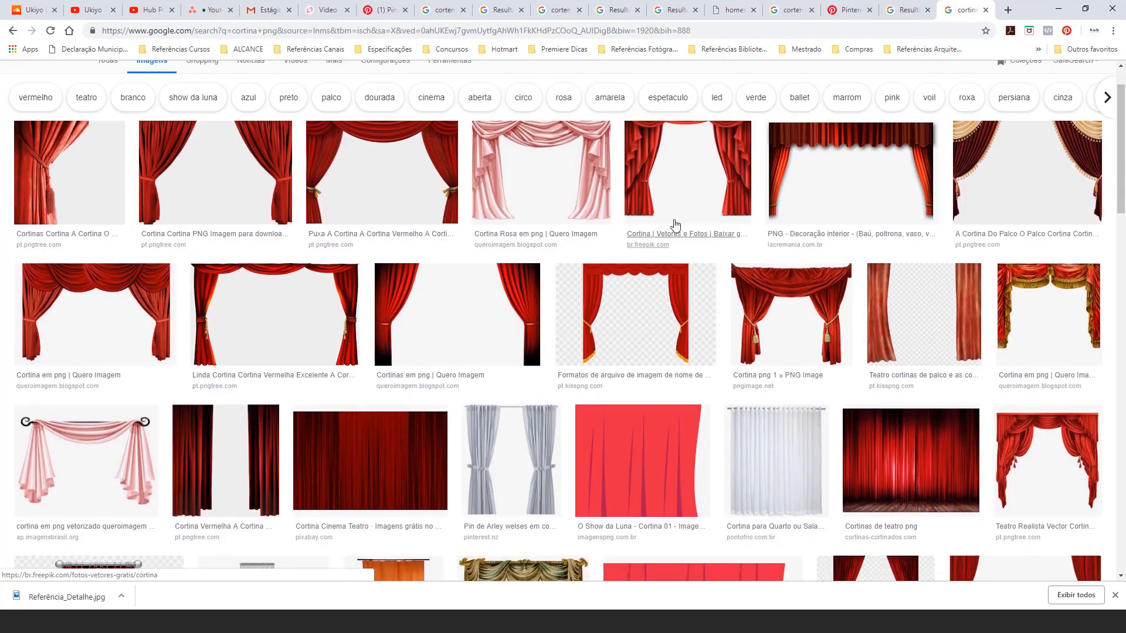
scroll(508, 197, "down", 1)
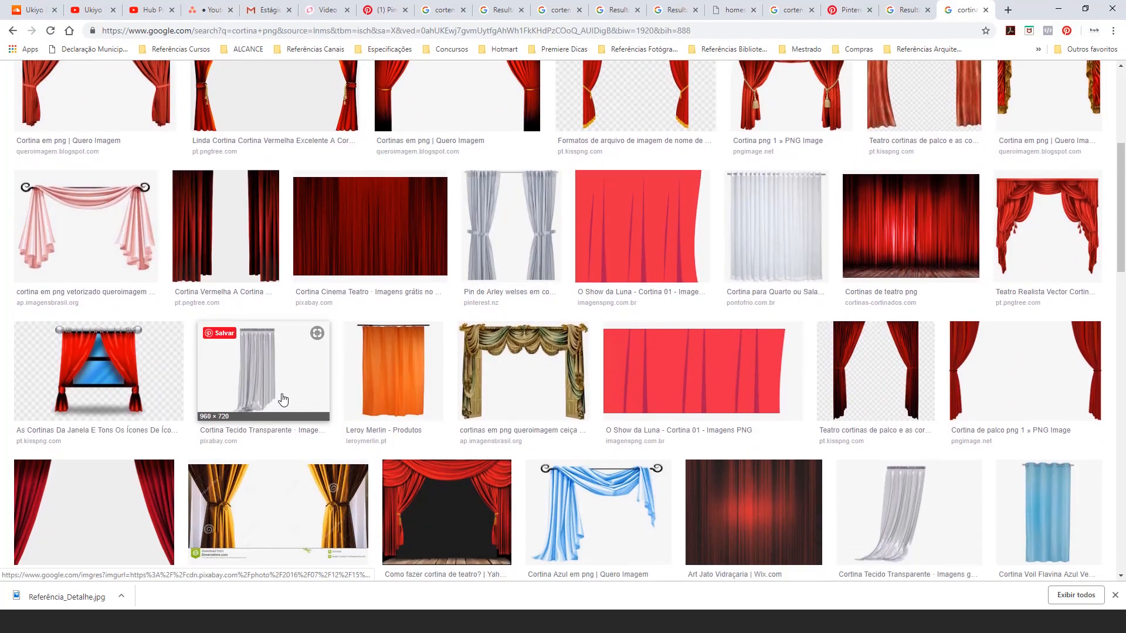
scroll(285, 396, "down", 8)
scroll(306, 316, "up", 13)
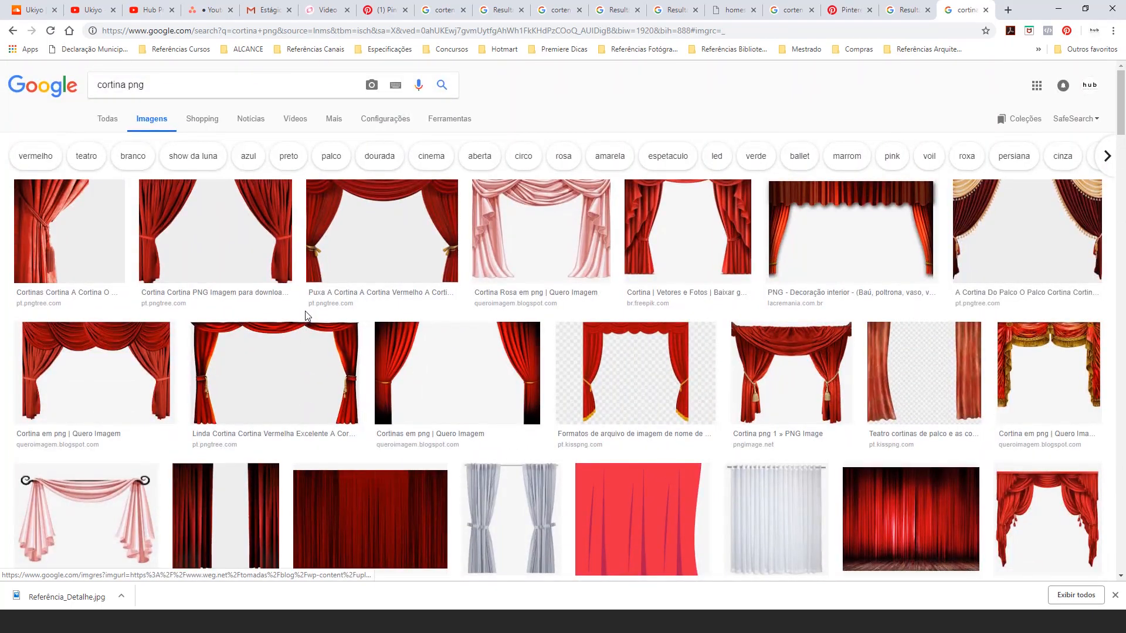
Step: Try limiting the curtain image results to the Transparente color option, and continue browsing the pictures
left_click(458, 118)
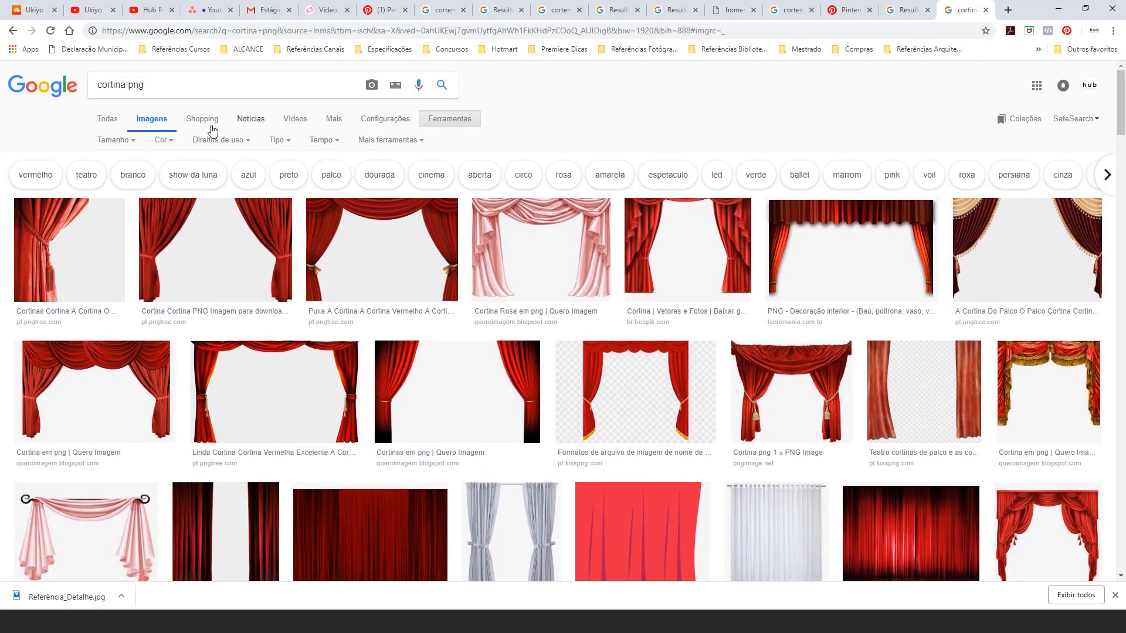
left_click(163, 142)
left_click(184, 210)
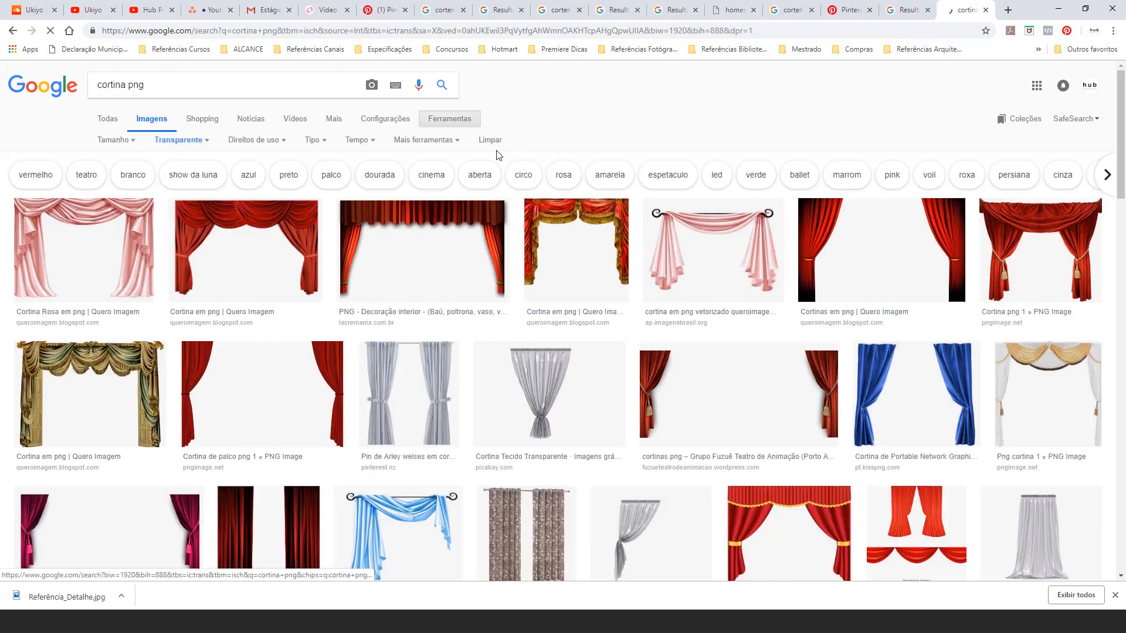
scroll(492, 170, "down", 3)
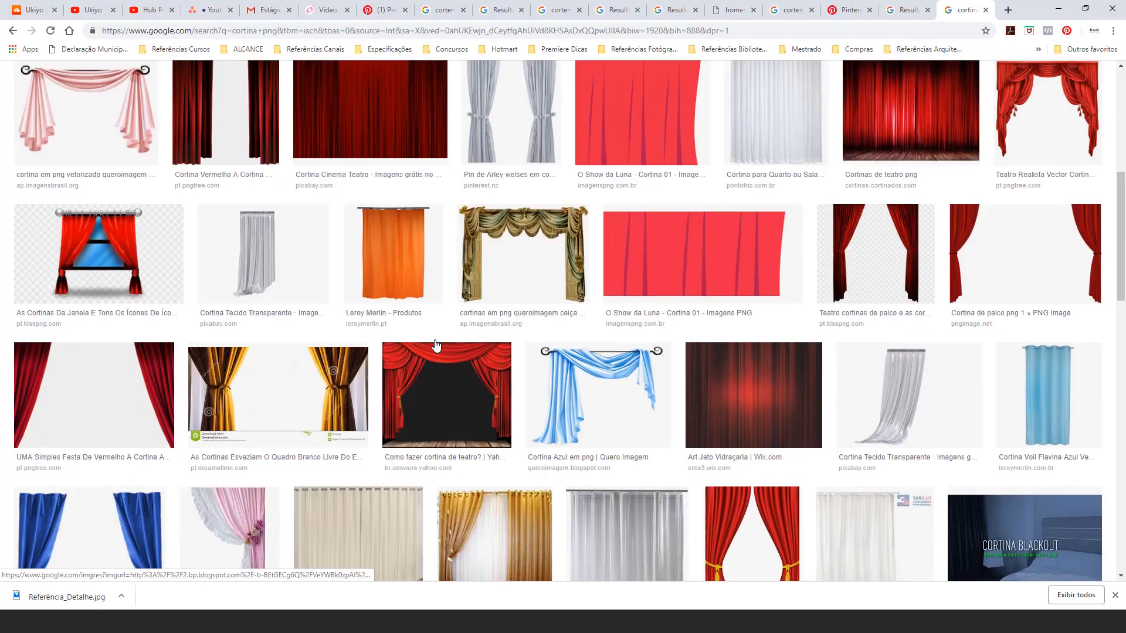
Step: Open the preview of the white Voil curtain from Ponto Frio in the image results
scroll(592, 294, "up", 3)
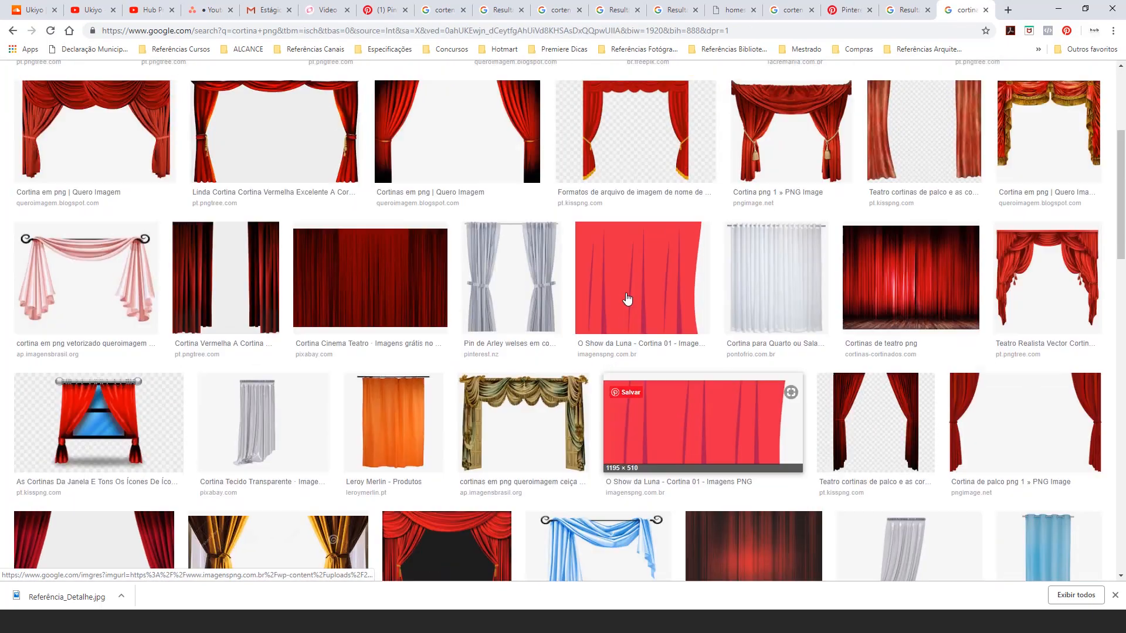
left_click(793, 291)
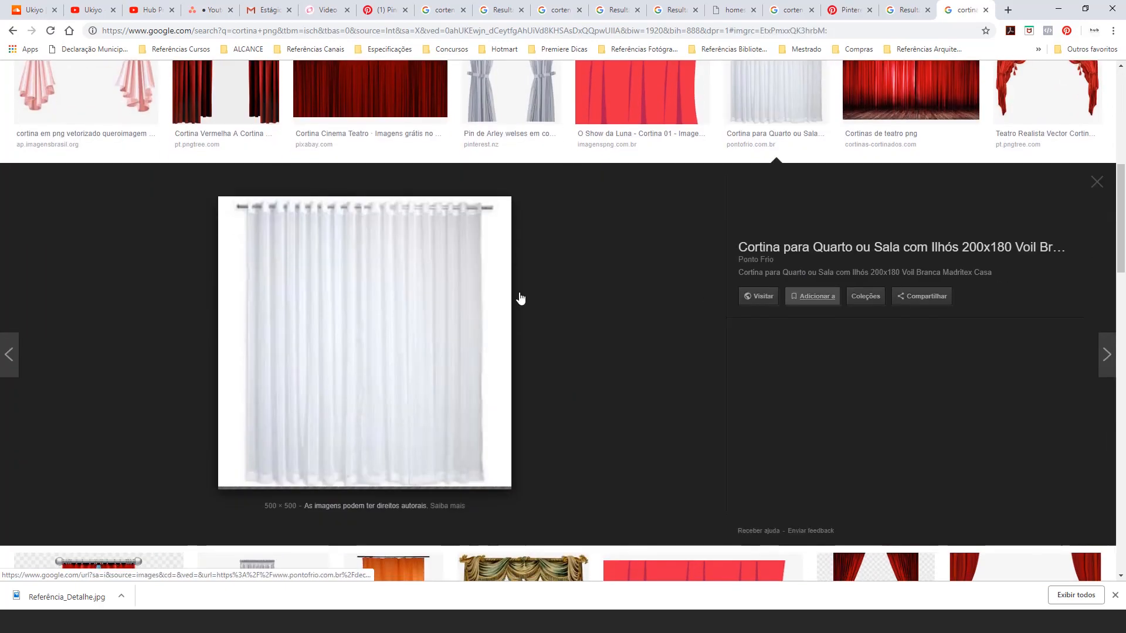
right_click(389, 255)
left_click(458, 359)
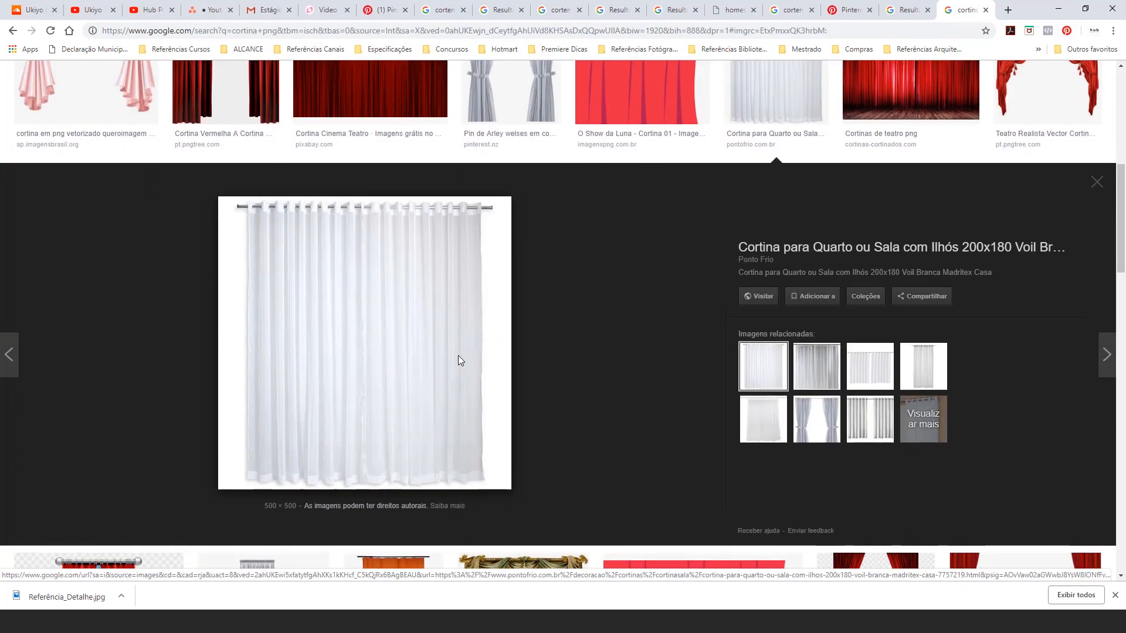
left_click(284, 519)
left_click(286, 519)
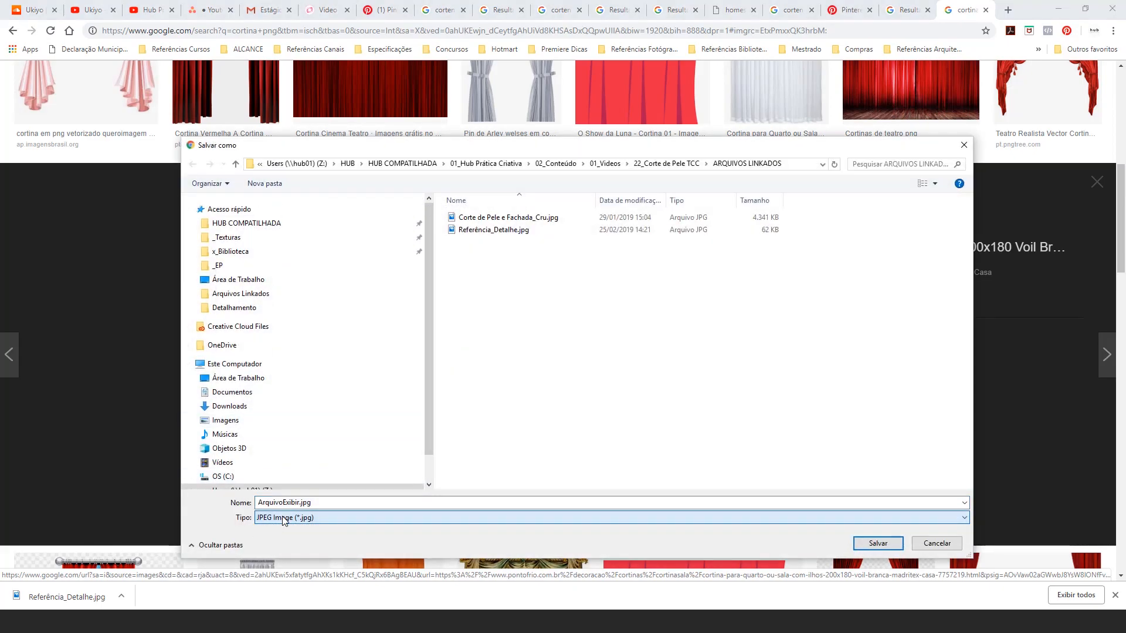
key("Escape")
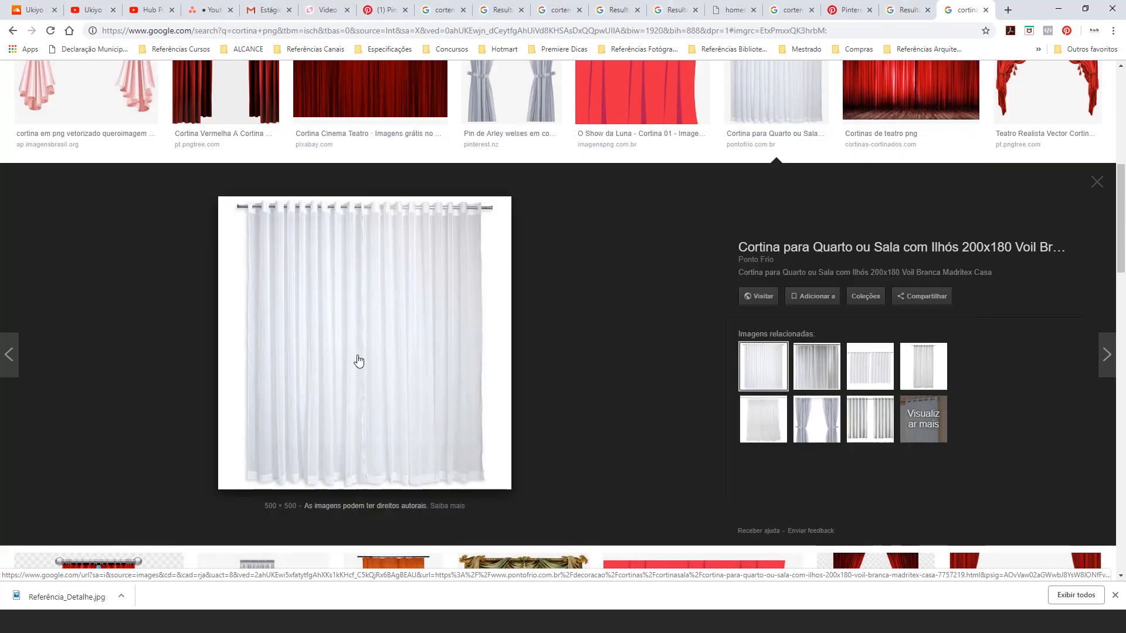
Step: Copy the white curtain image and switch to Photoshop to paste it into the EP_TCC2_vE.pdf document
right_click(368, 309)
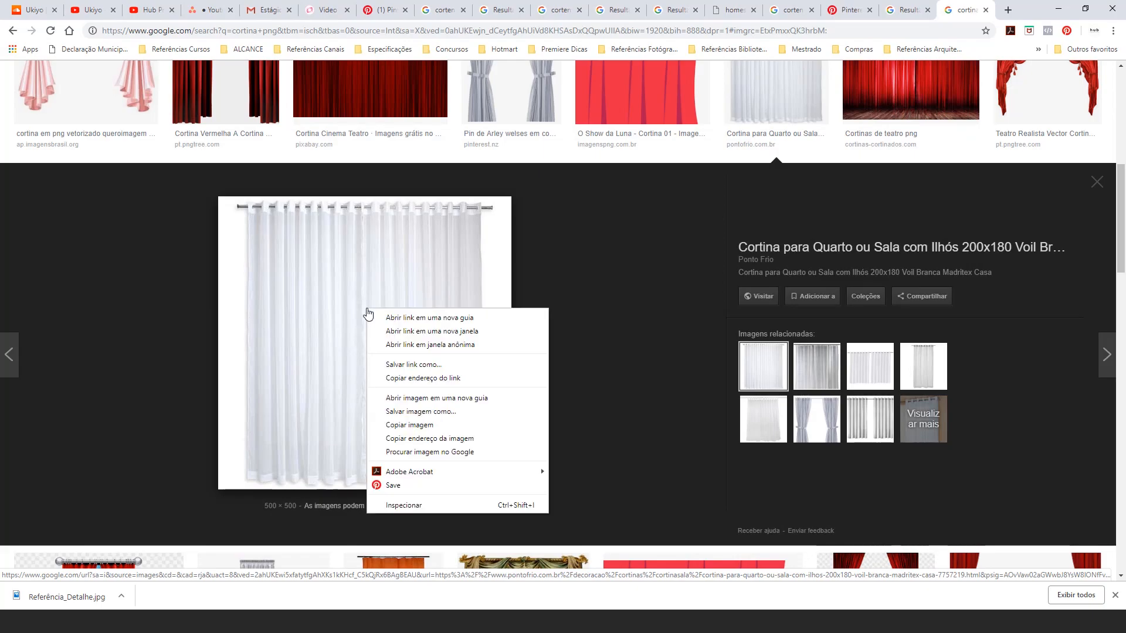
left_click(400, 426)
key("alt+Tab")
key("ctrl+v")
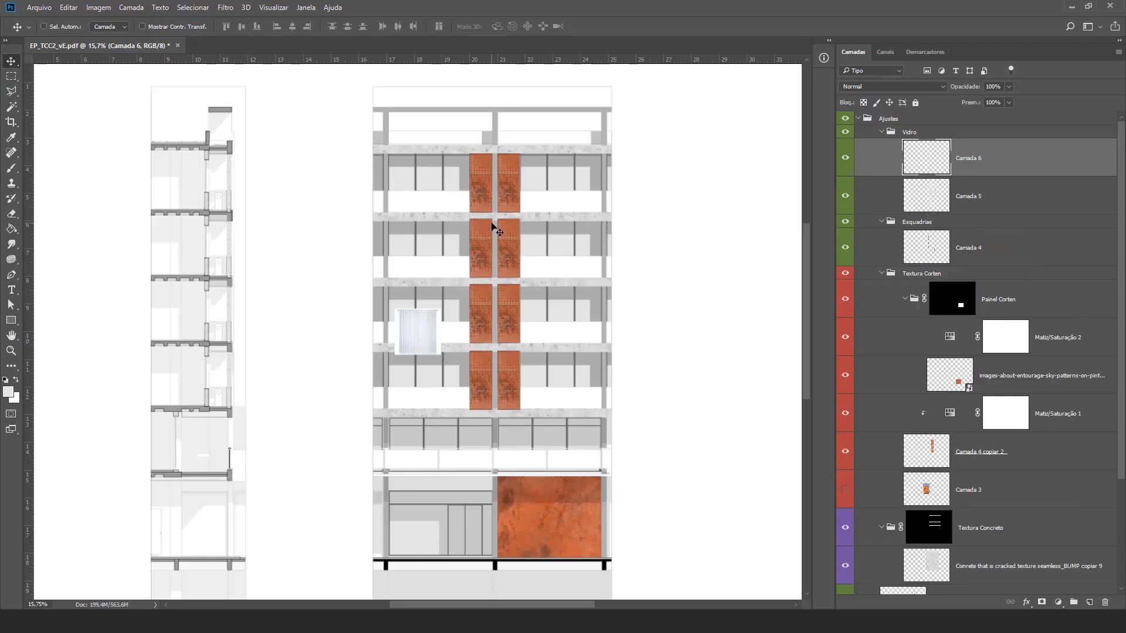
Step: Move the pasted curtain up over the left windows of the elevation's top floor
left_click_drag(435, 335, 439, 180)
scroll(417, 152, "up", 1)
scroll(418, 151, "up", 6)
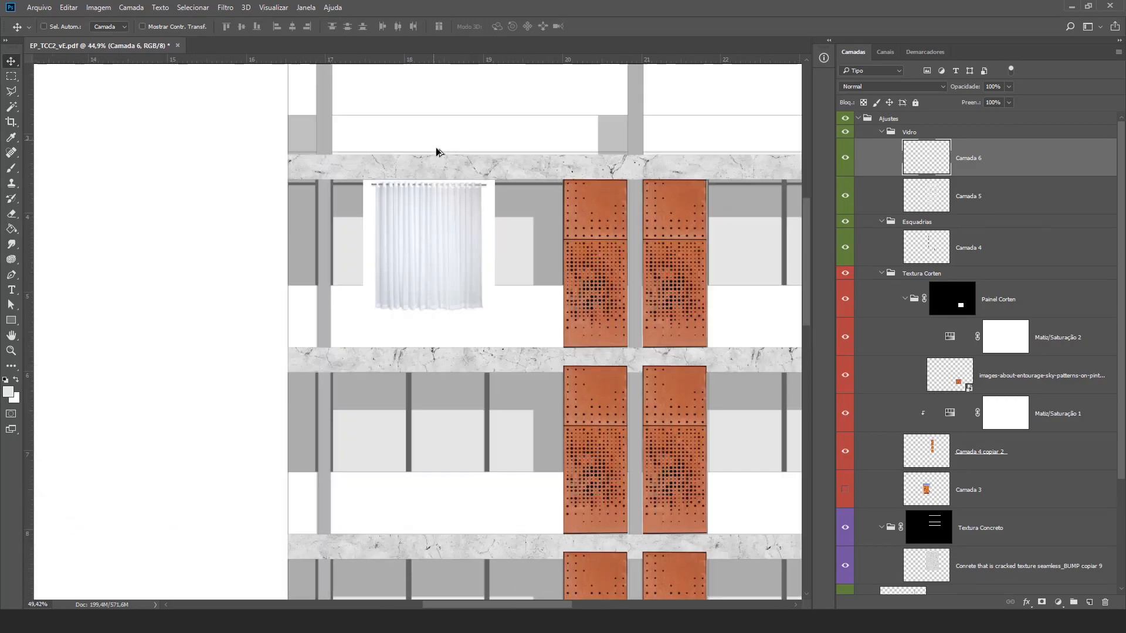
scroll(417, 248, "down", 1)
scroll(422, 252, "down", 1)
left_click_drag(447, 292, 429, 269)
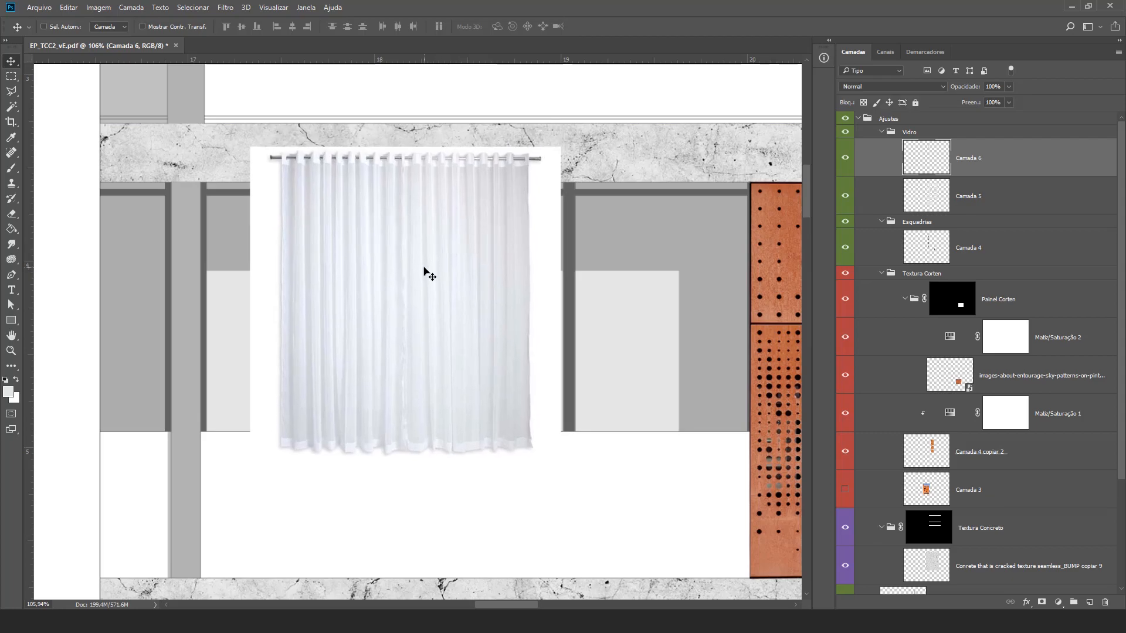
Step: Try selecting the curtain's white background with the Magic Wand at tolerances of 15 and 5, clearing the selection each time
left_click(11, 106)
left_click(262, 175)
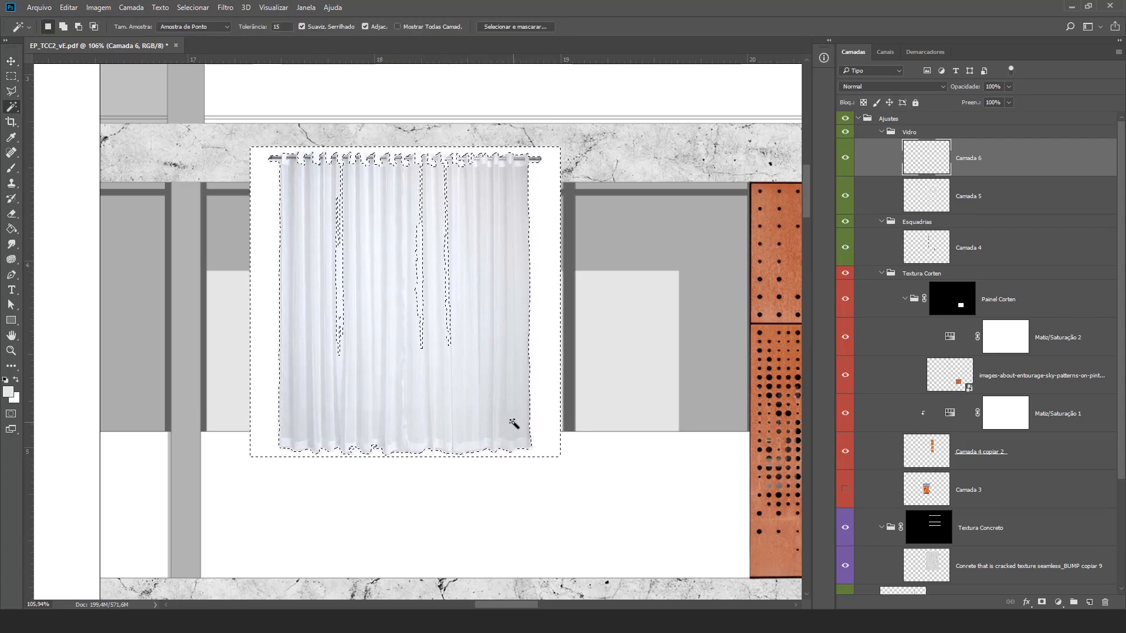
scroll(428, 292, "up", 1)
scroll(429, 291, "up", 2)
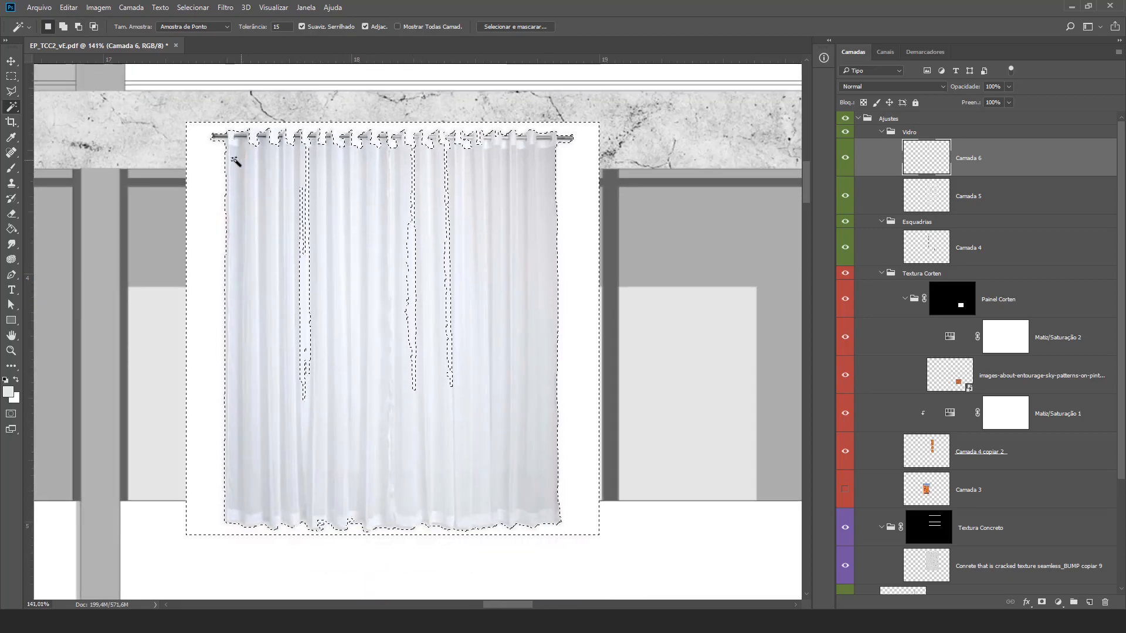
key("ctrl+d")
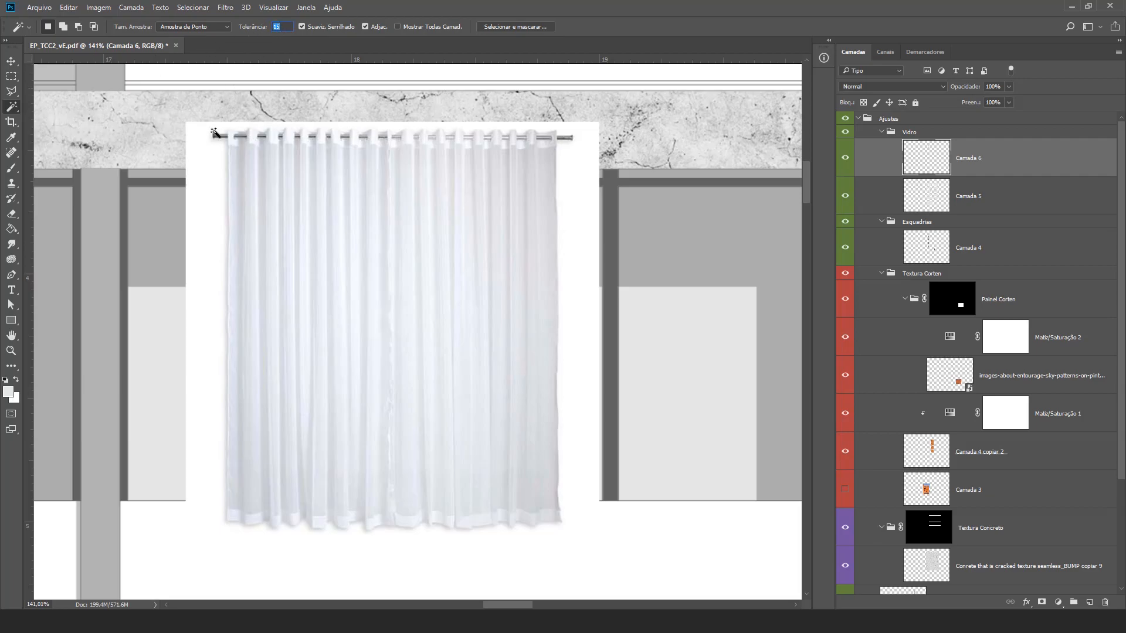
type("5")
left_click(222, 215)
key("ctrl+d")
Step: Remove the curtain's white background with the Magic Wand at tolerance 8, and place the curtain in the top-floor left window
type("8")
left_click(206, 176)
scroll(535, 351, "down", 1)
scroll(536, 351, "up", 1)
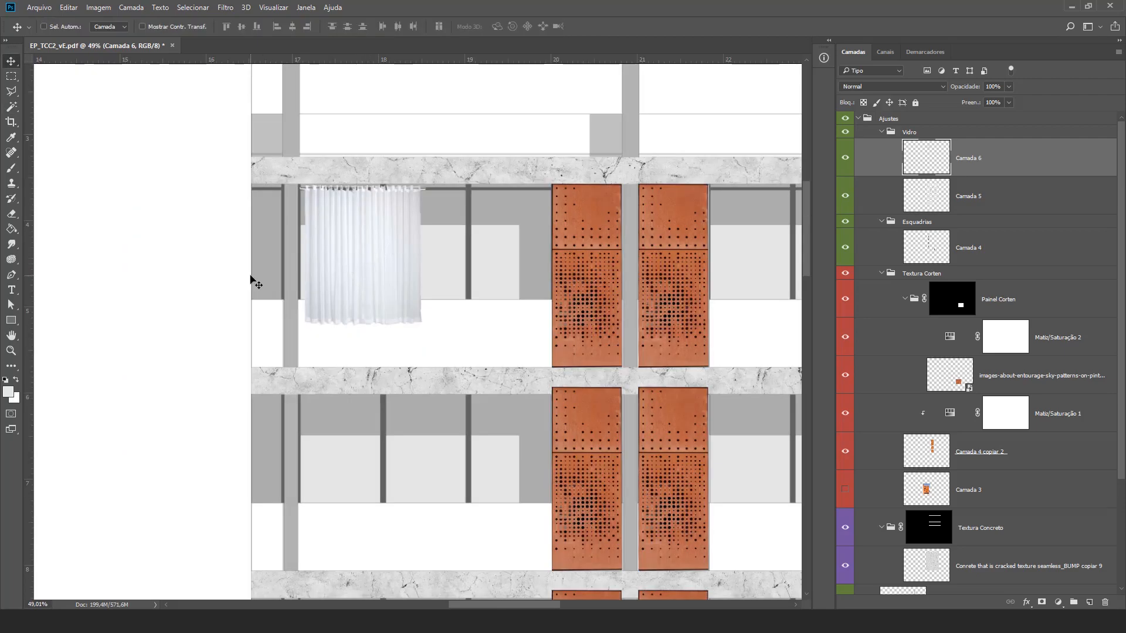
Step: Create a new group inside the Vidro group, above the curtain layer, and name it Vidro Interno
scroll(254, 281, "down", 3)
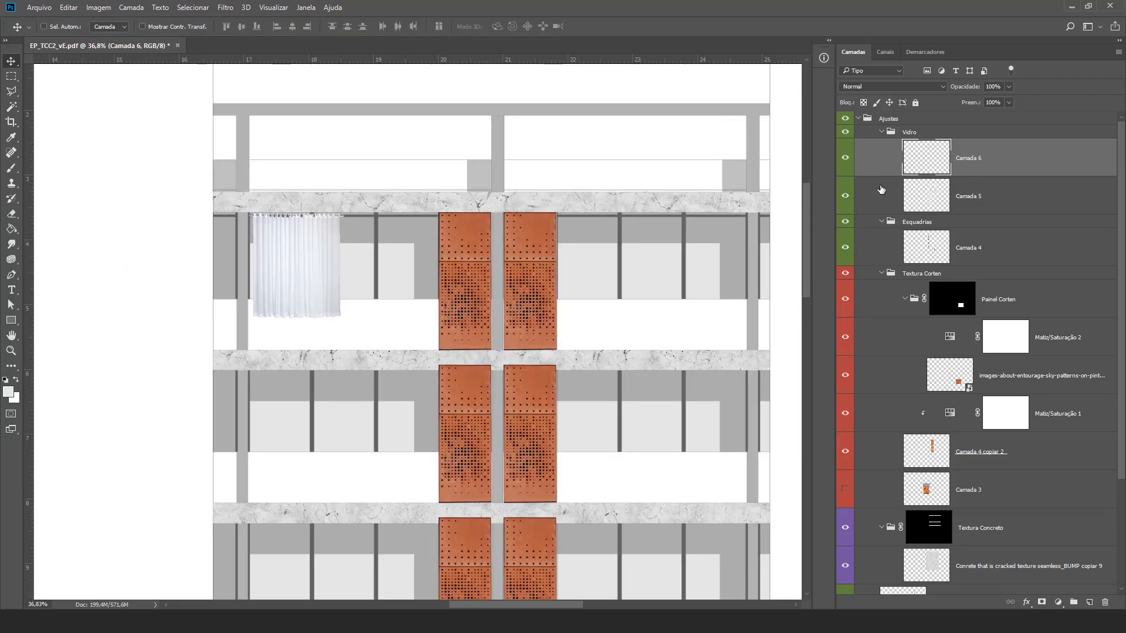
left_click(848, 160)
left_click(1074, 602)
double_click(939, 145)
type("Vidro")
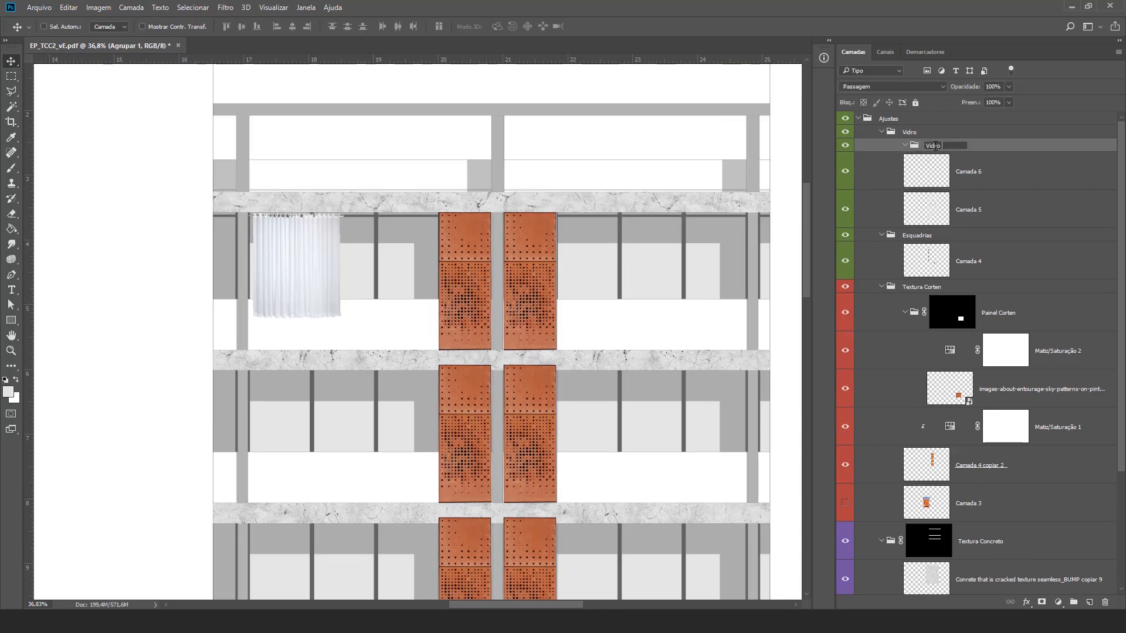
type(" Interno")
key("Return")
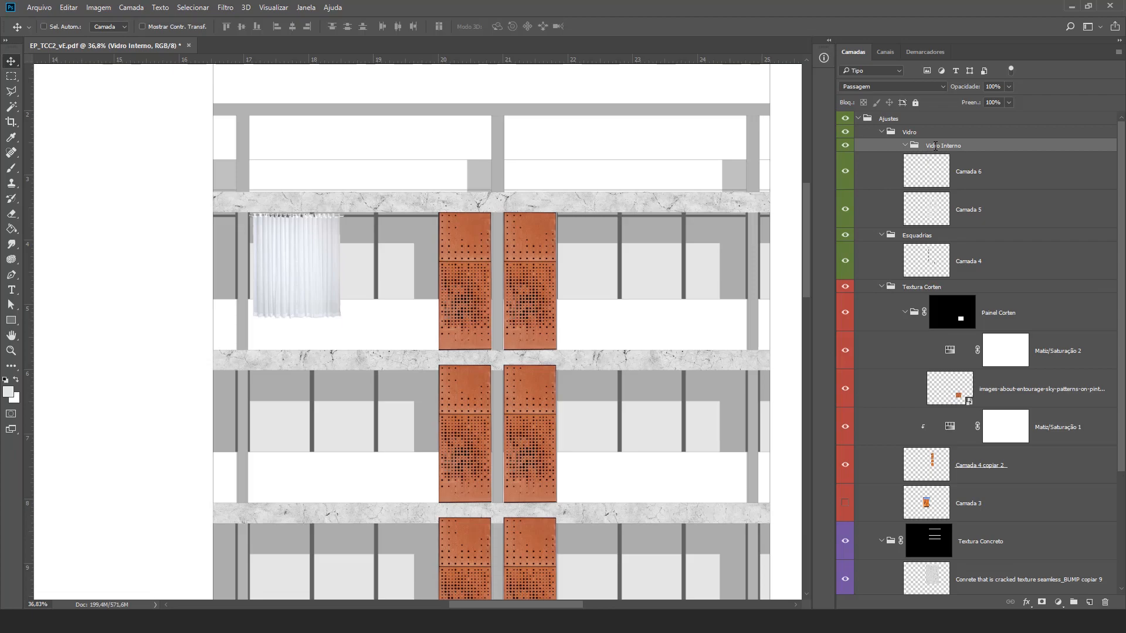
Step: Load the glass areas of Camada 5 as a selection and add it as a mask to the Vidro Interno group
left_click(923, 218, "ctrl")
scroll(410, 199, "down", 2)
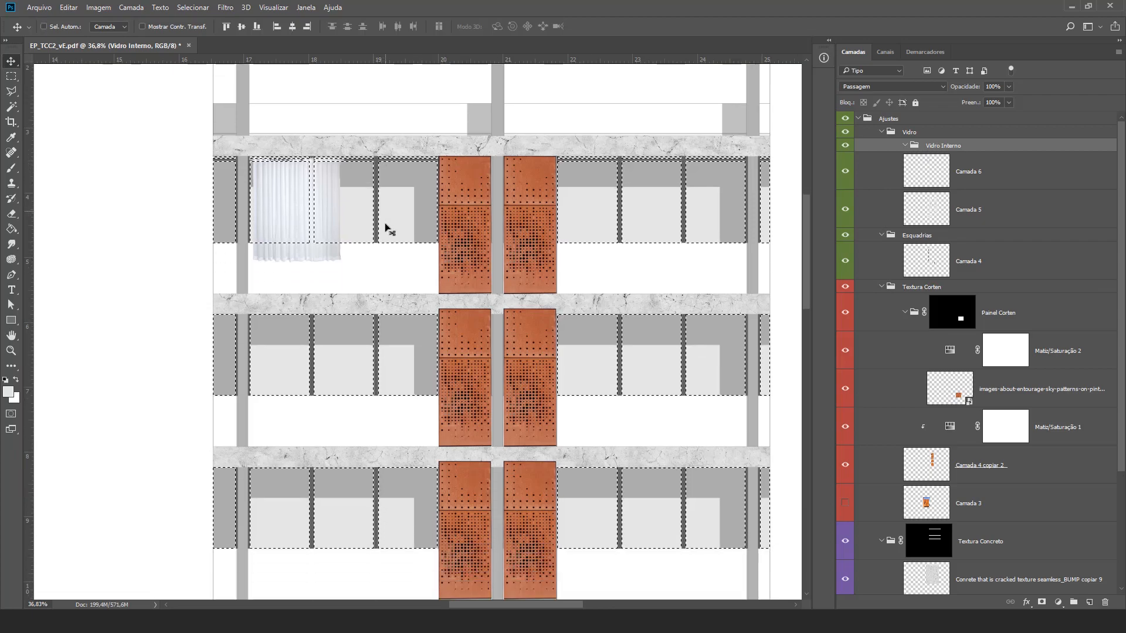
scroll(385, 221, "down", 9)
scroll(427, 161, "up", 4)
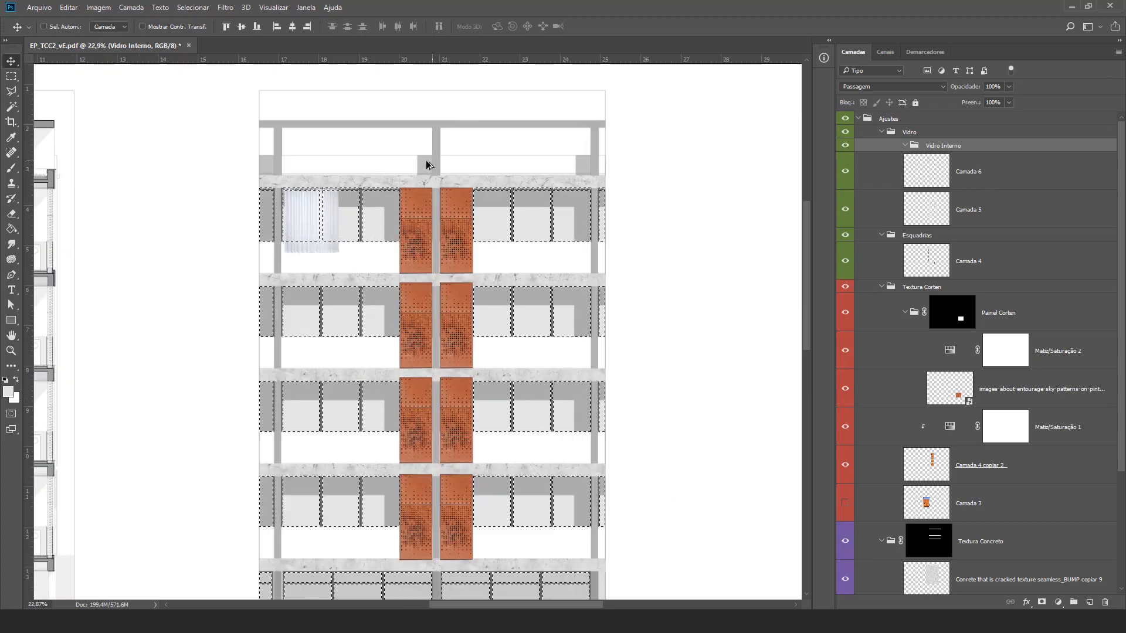
scroll(427, 161, "up", 4)
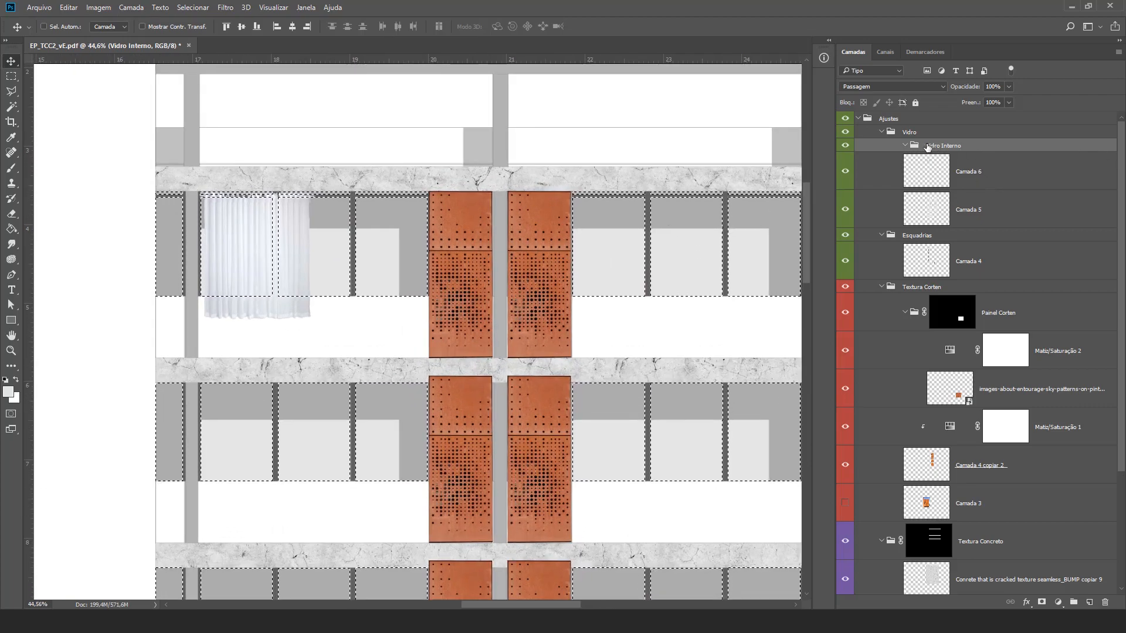
left_click(1041, 602)
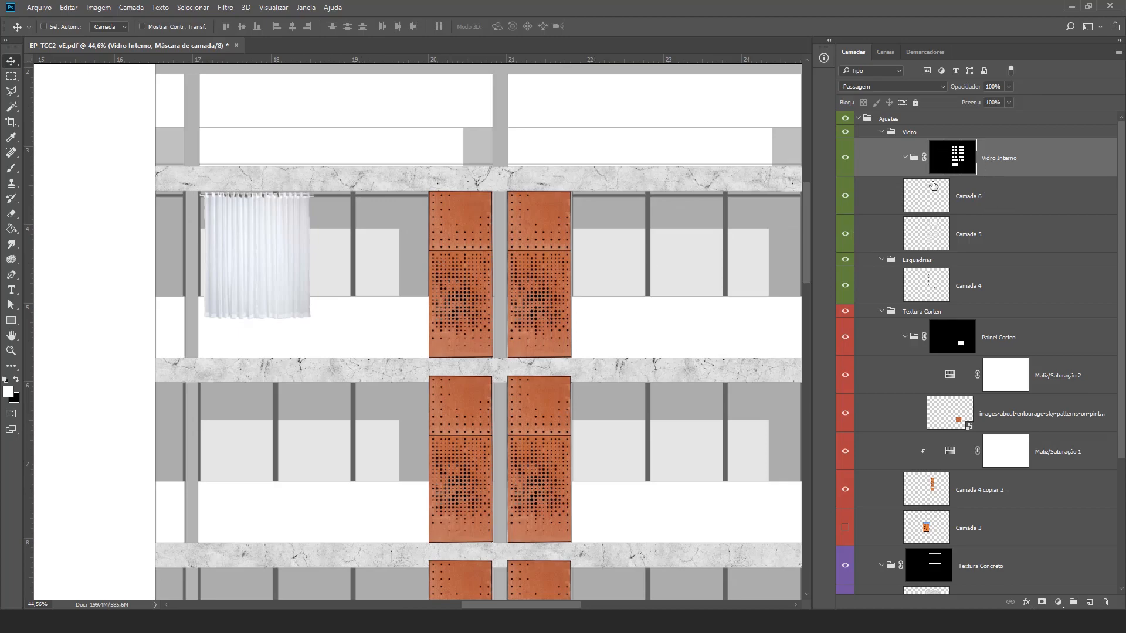
Step: Put the curtain layer Camada 6 inside the Vidro Interno group and nudge the curtain against the window's left edge
left_click_drag(959, 192, 832, 198)
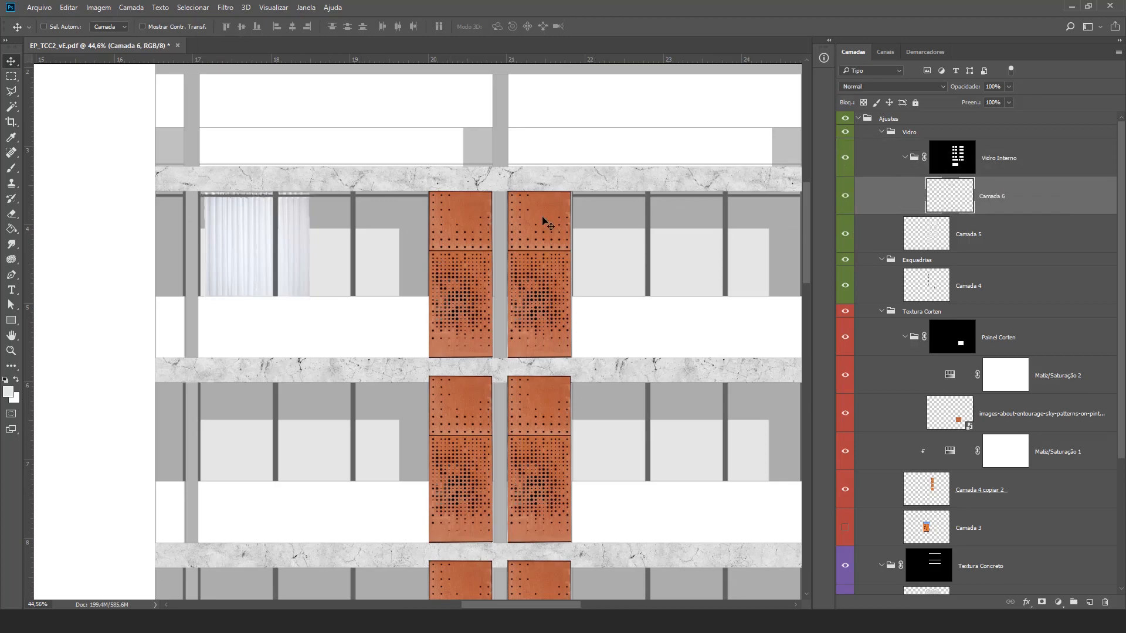
left_click_drag(298, 233, 291, 232)
scroll(459, 212, "up", 1)
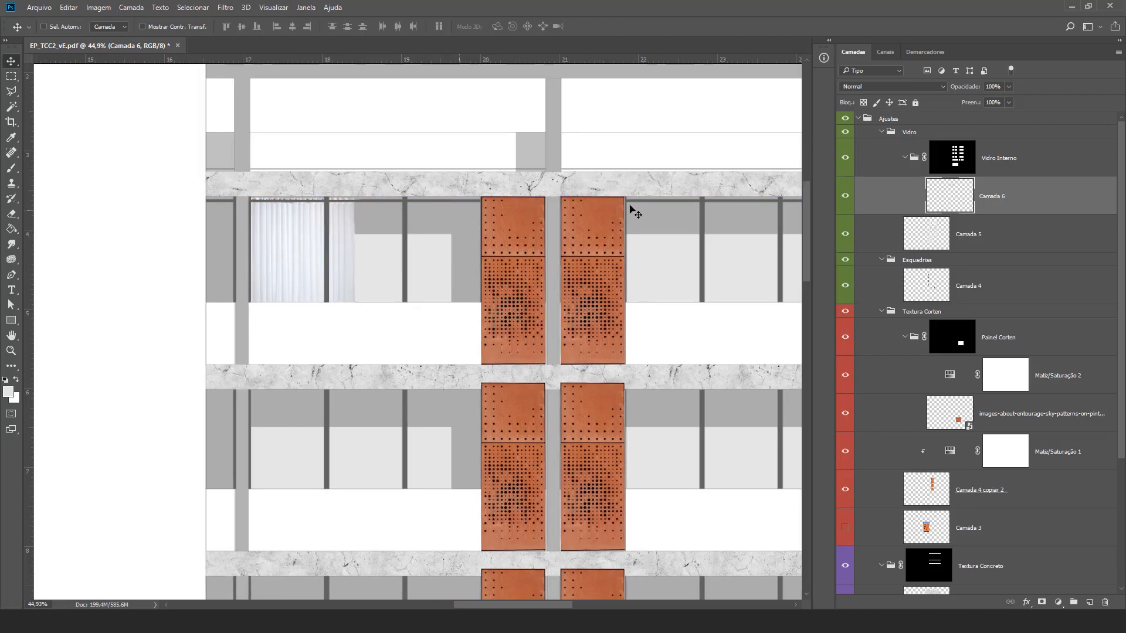
Step: Lower the curtain layer's opacity to 63% and duplicate the curtain across windows on the four upper floors
left_click(997, 100)
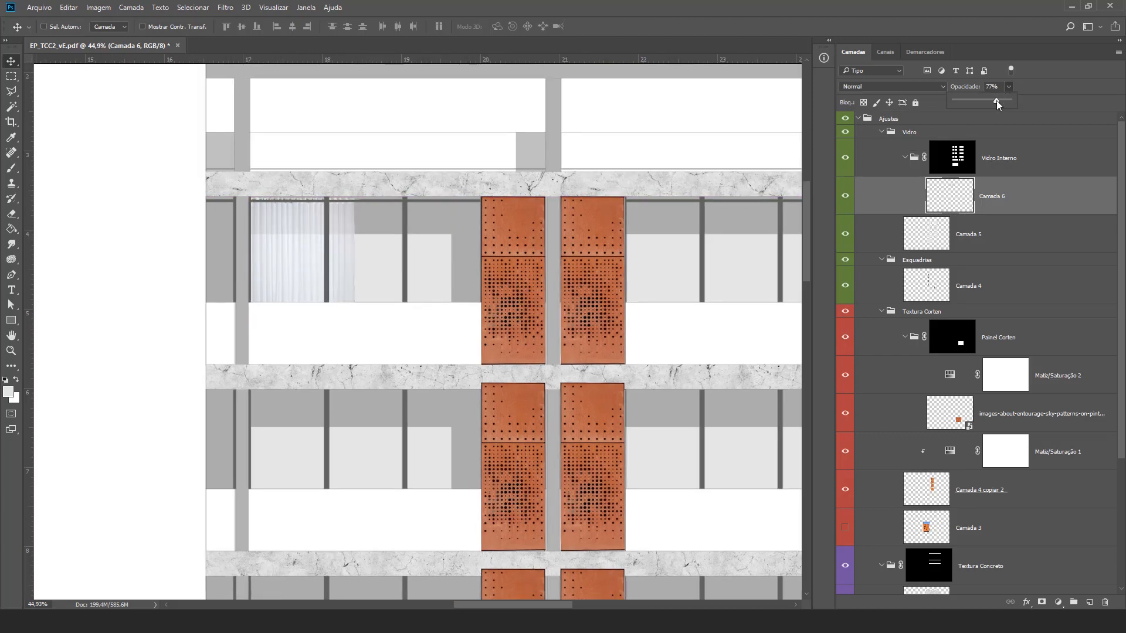
scroll(301, 136, "down", 10)
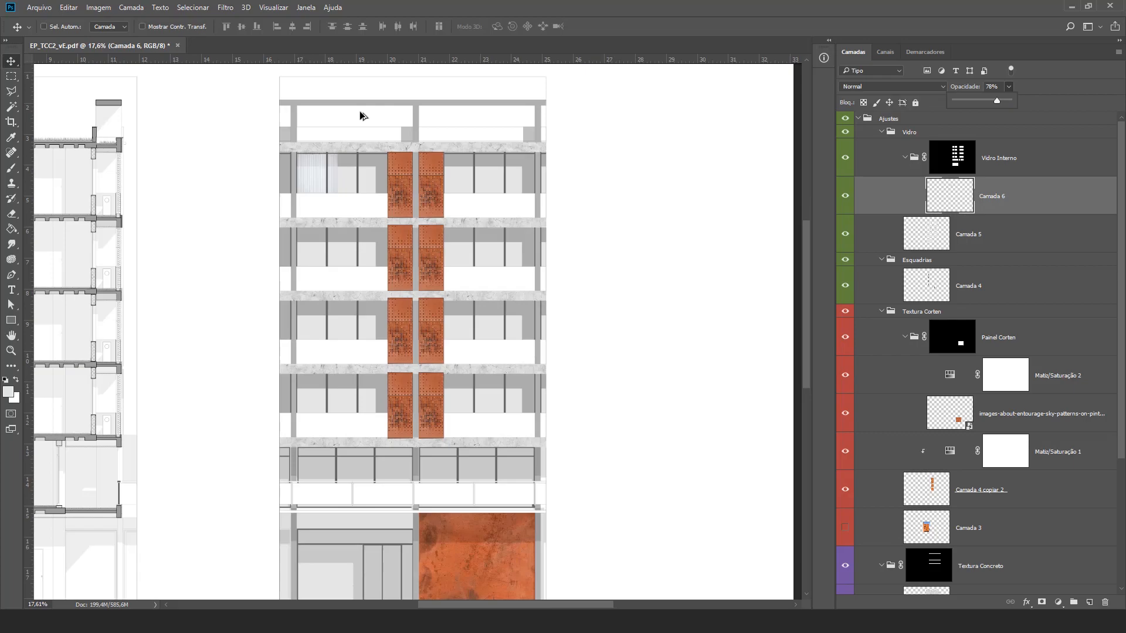
scroll(353, 178, "up", 2)
left_click_drag(353, 181, 551, 254)
scroll(518, 271, "up", 1)
scroll(616, 214, "down", 2)
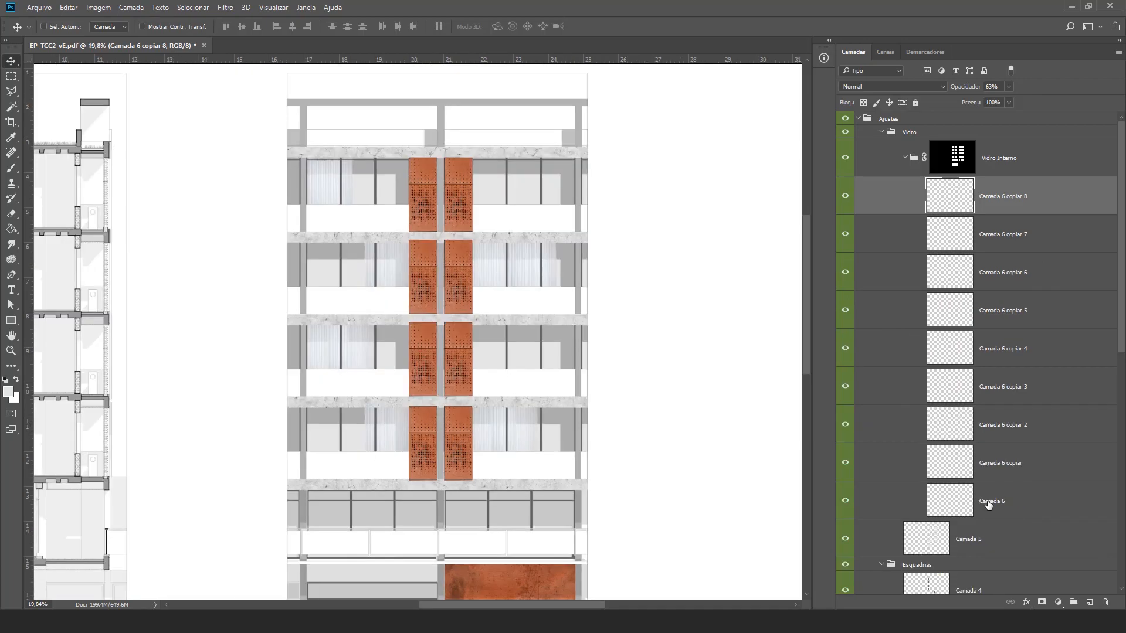
Step: Merge Camada 6 and all its curtain copies into a single layer
left_click(1004, 502, "shift")
key("ctrl+e")
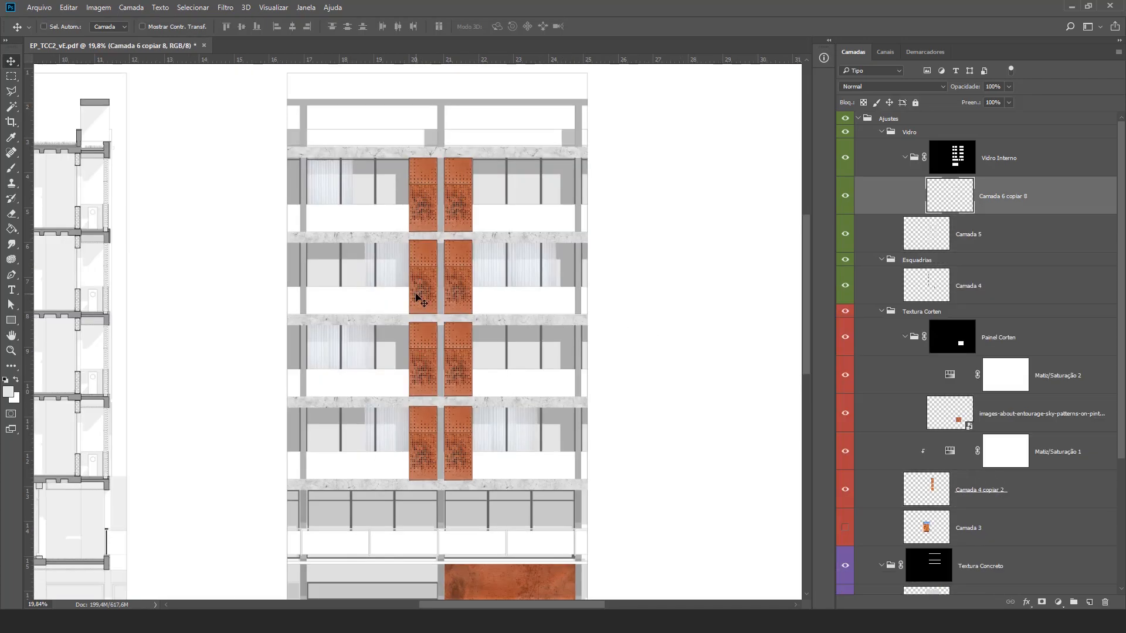
scroll(423, 309, "down", 1)
left_click_drag(438, 309, 444, 311)
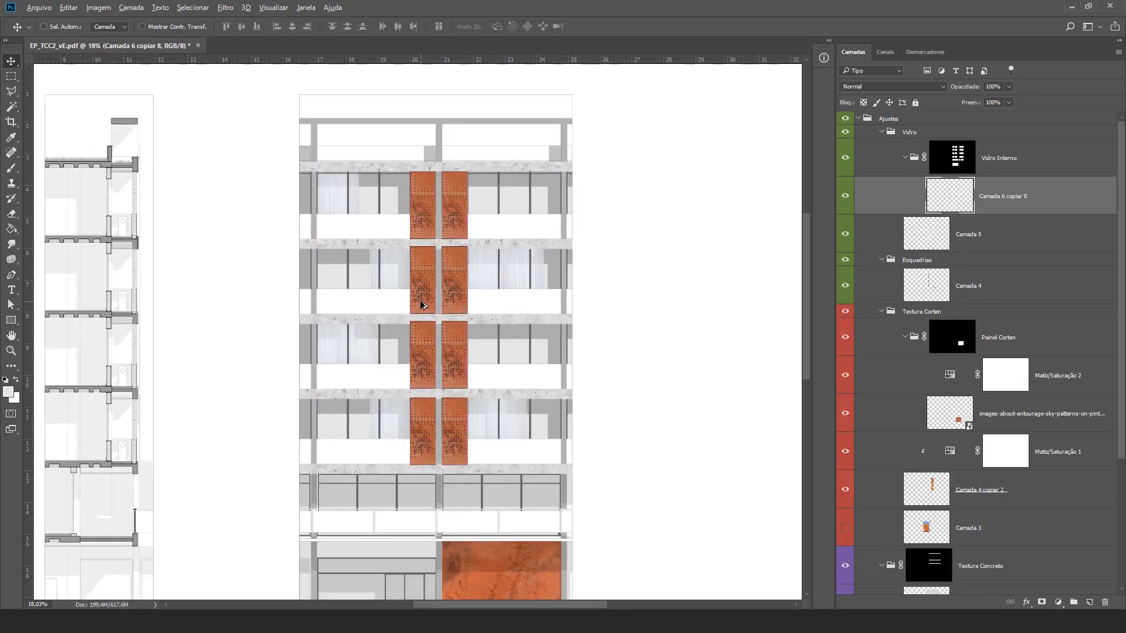
scroll(417, 296, "up", 1)
scroll(418, 295, "down", 1)
scroll(558, 166, "up", 2)
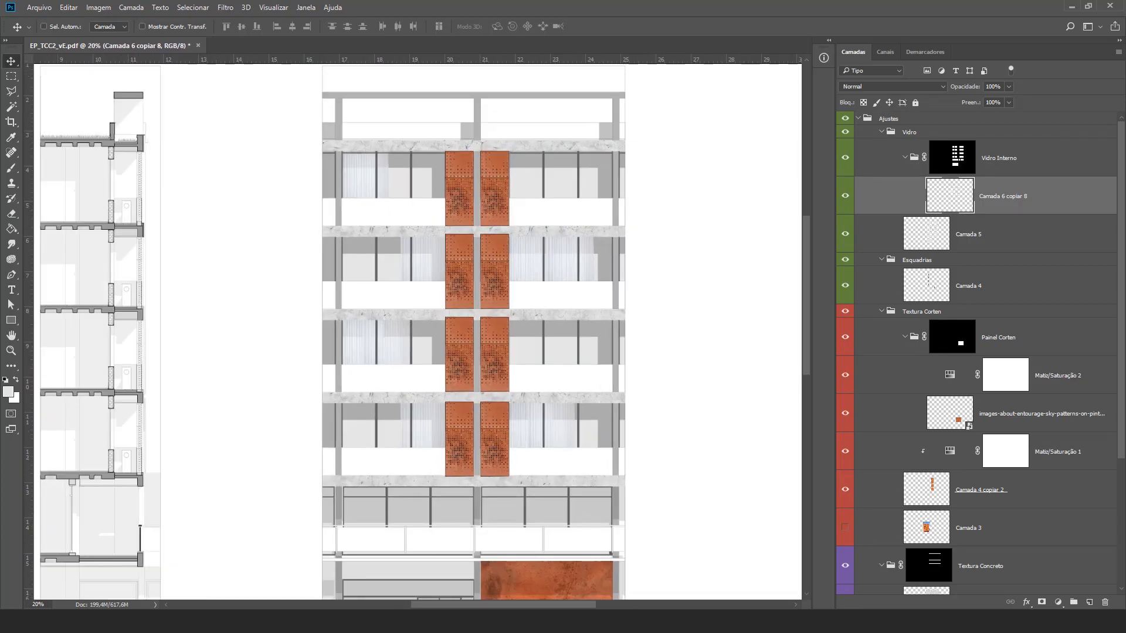
Step: Switch to Chrome, close the curtain preview and select the image search text, and return to Photoshop
key("alt+Tab")
scroll(600, 225, "up", 5)
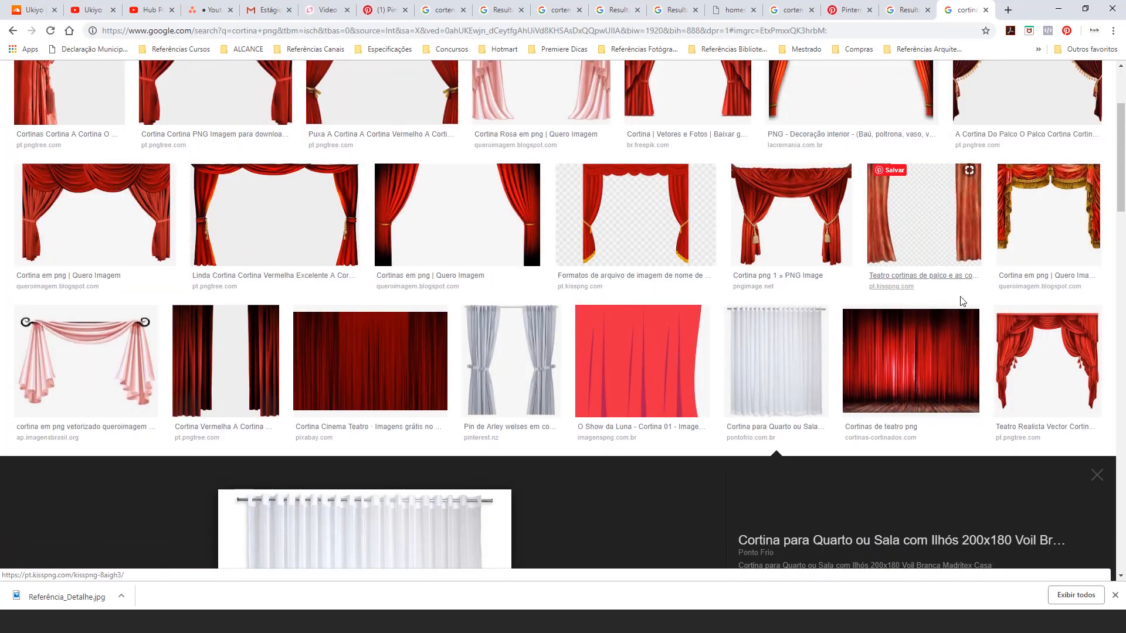
left_click(1092, 475)
scroll(1011, 421, "up", 3)
triple_click(216, 86)
key("alt+Tab")
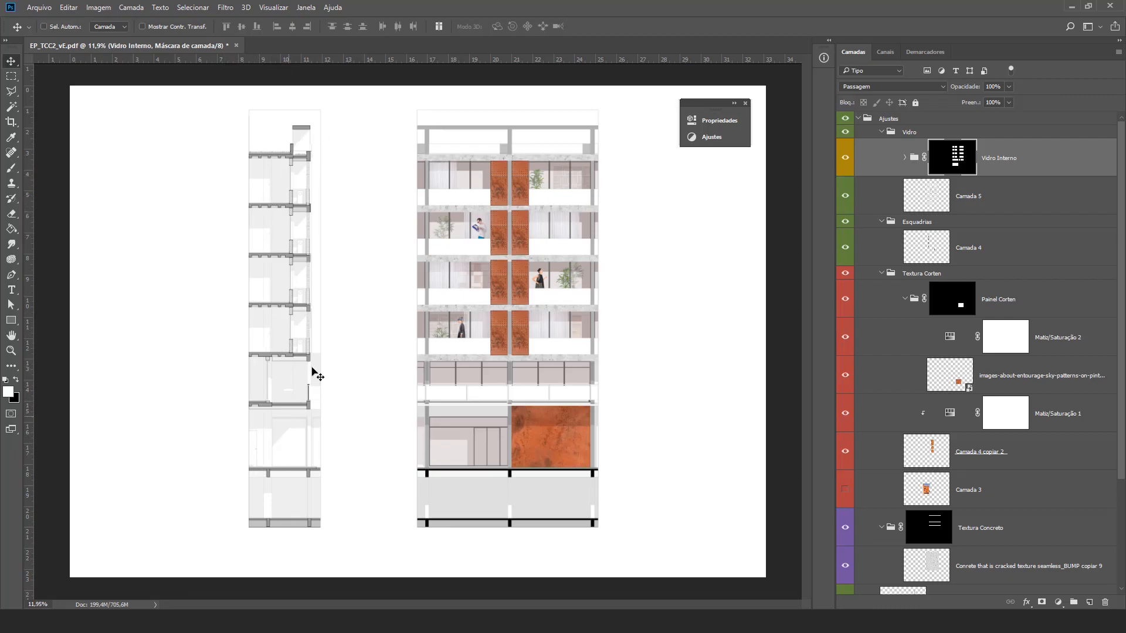
Step: Examine the balcony and window details in the section drawing and compare them with the upper floors of the elevation
scroll(293, 188, "up", 5)
scroll(295, 195, "up", 4)
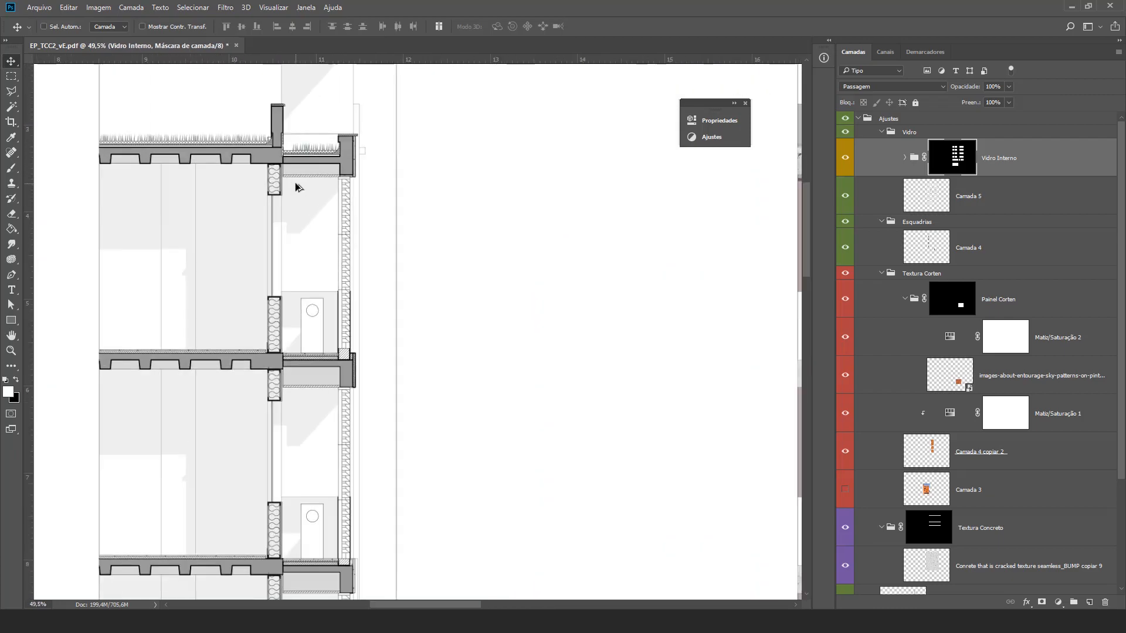
scroll(338, 184, "down", 4)
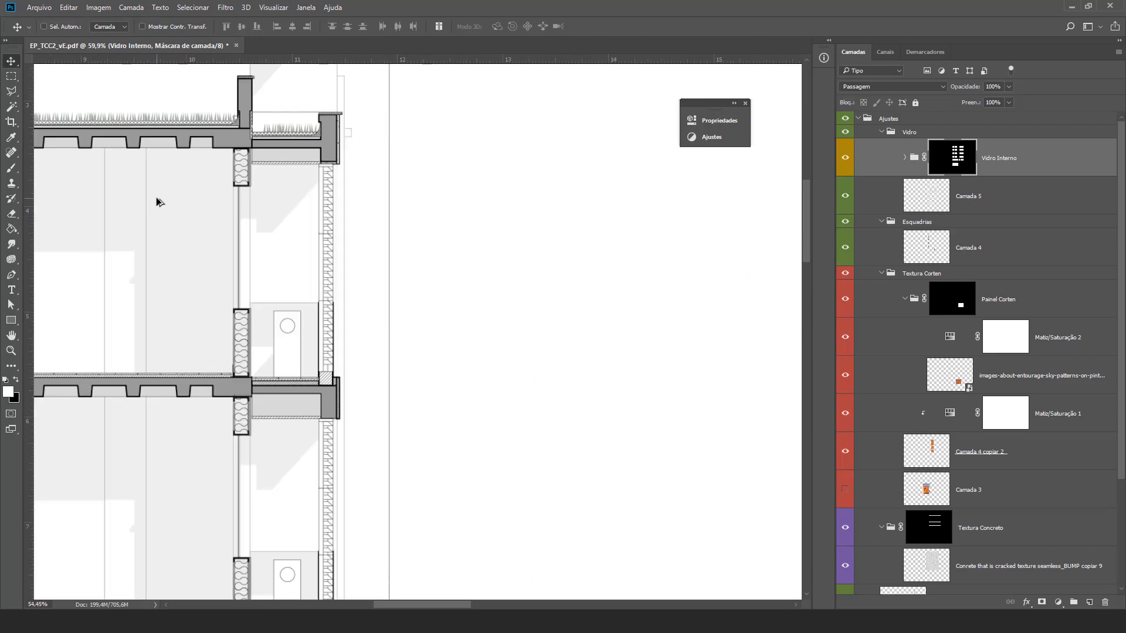
left_click_drag(489, 274, 147, 292)
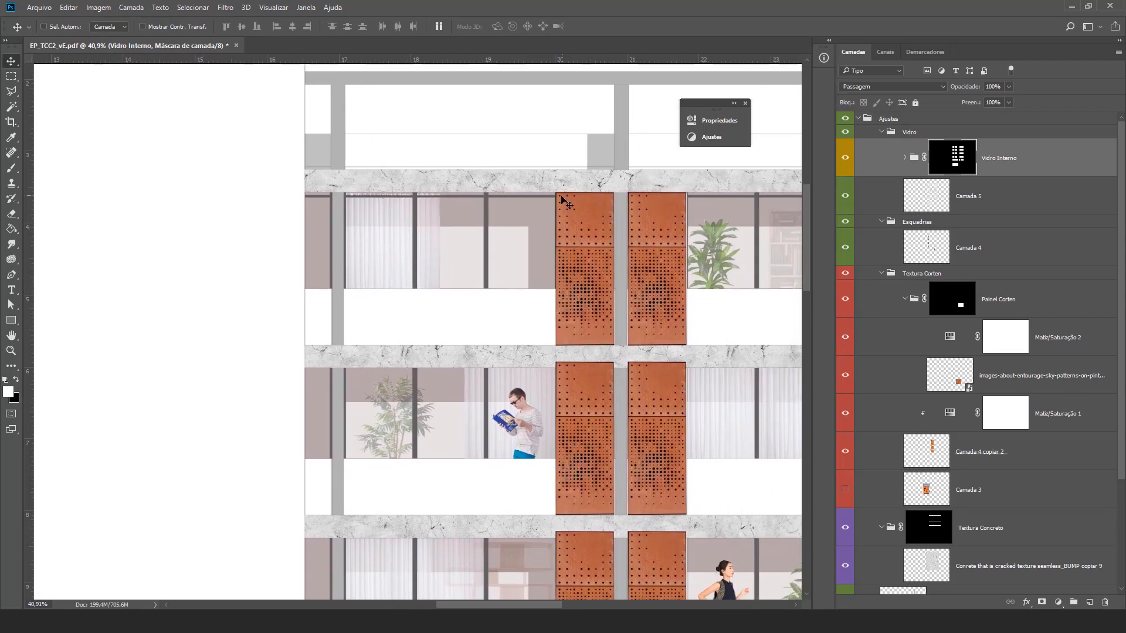
scroll(616, 270, "left", 10)
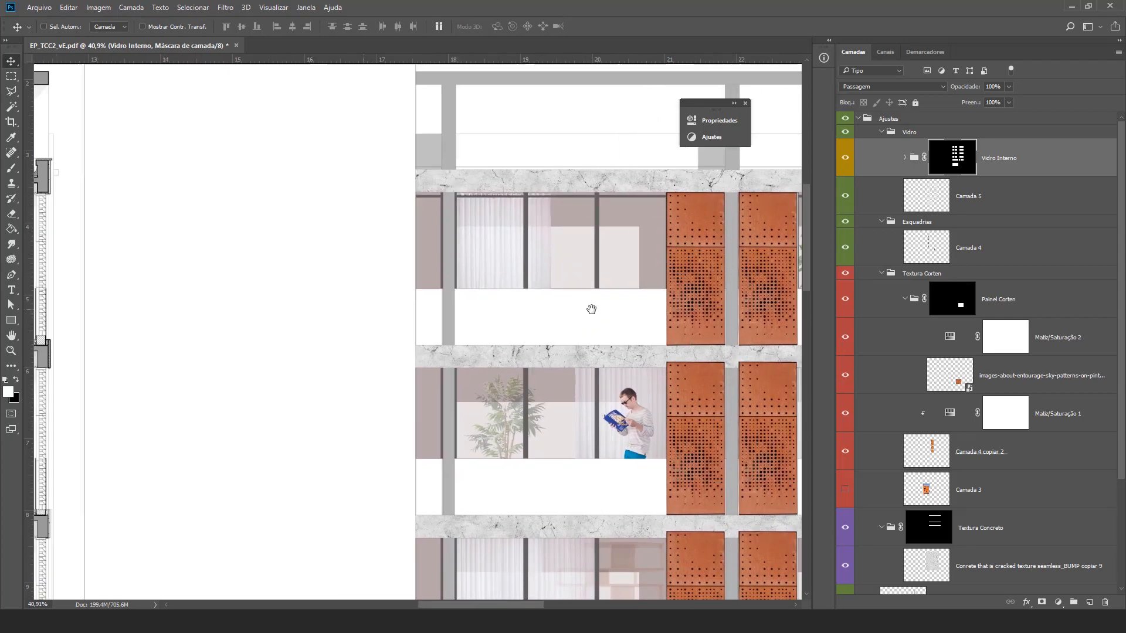
scroll(571, 231, "up", 5)
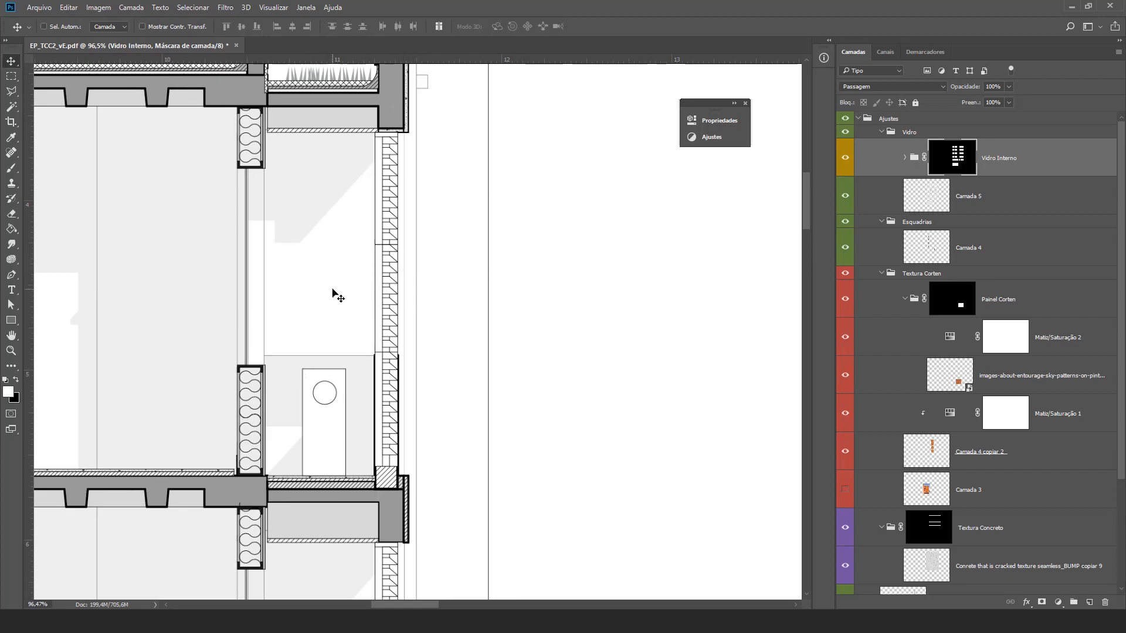
Step: Create a layer group named Correção Desenho Corte de Pele above the Vidro group
scroll(335, 296, "down", 1)
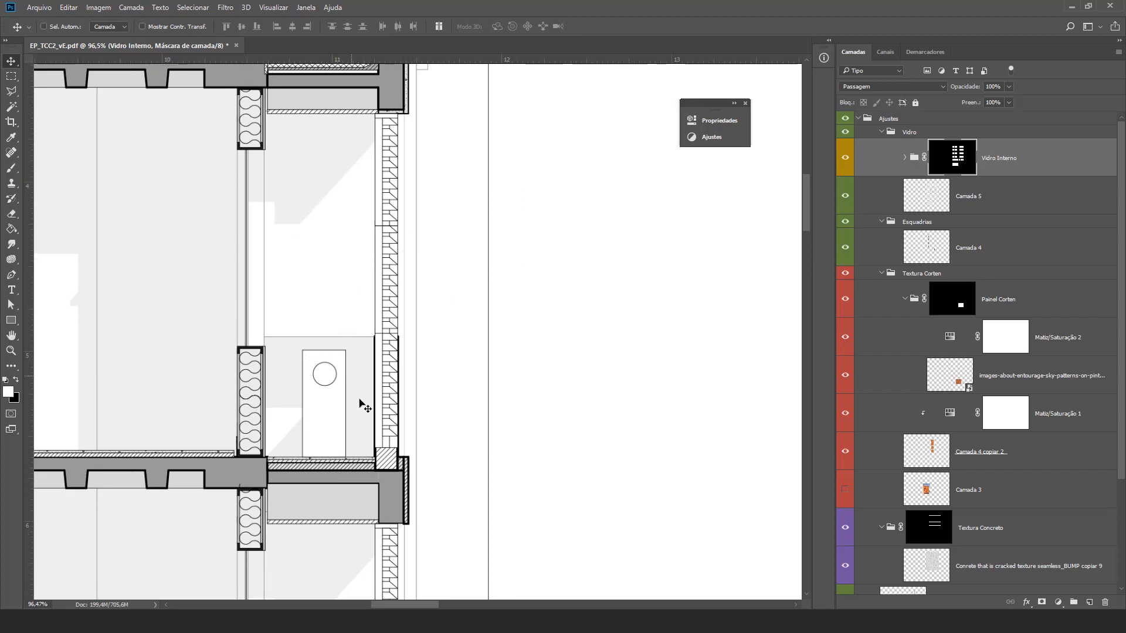
scroll(395, 347, "up", 2)
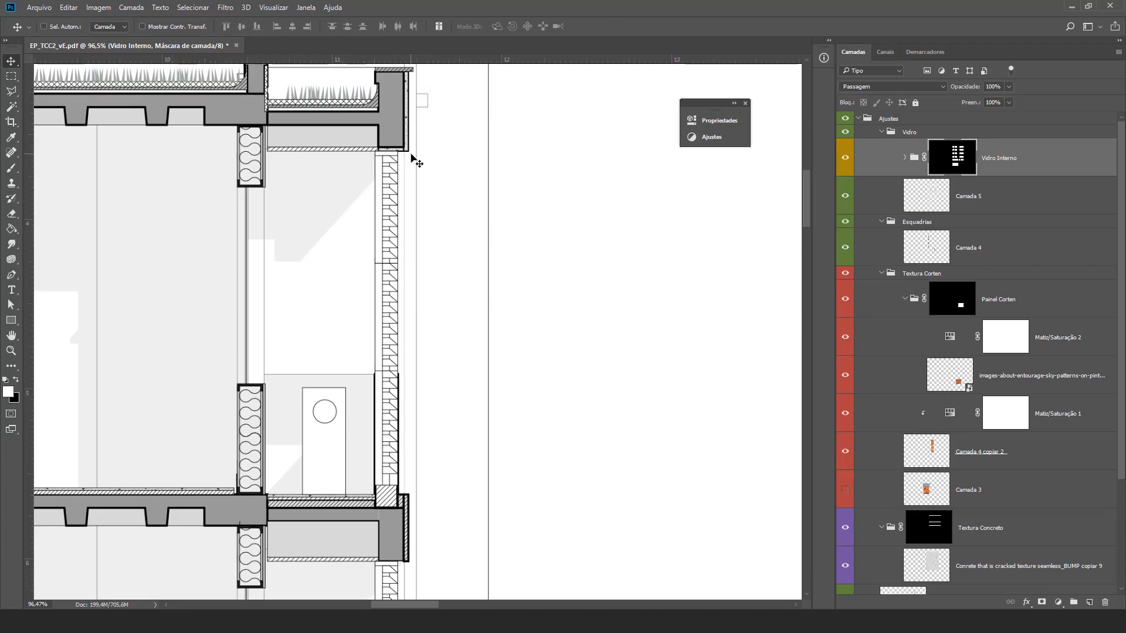
left_click(964, 134)
left_click(1074, 603)
double_click(918, 132)
type("Correção Desenho C")
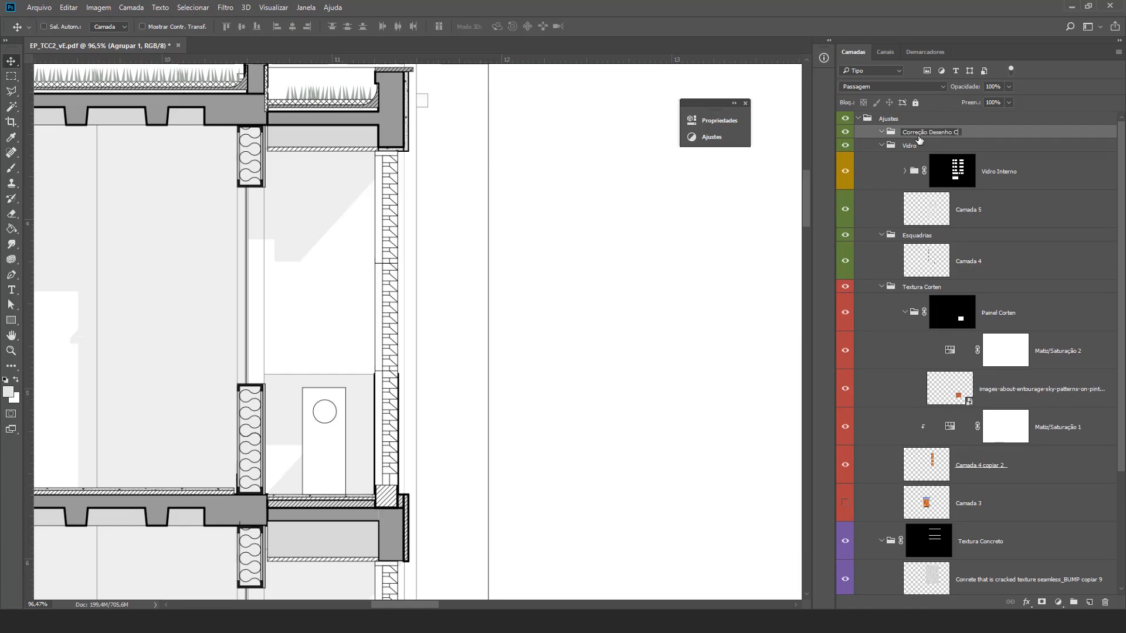
type("orte de Pele")
key("Return")
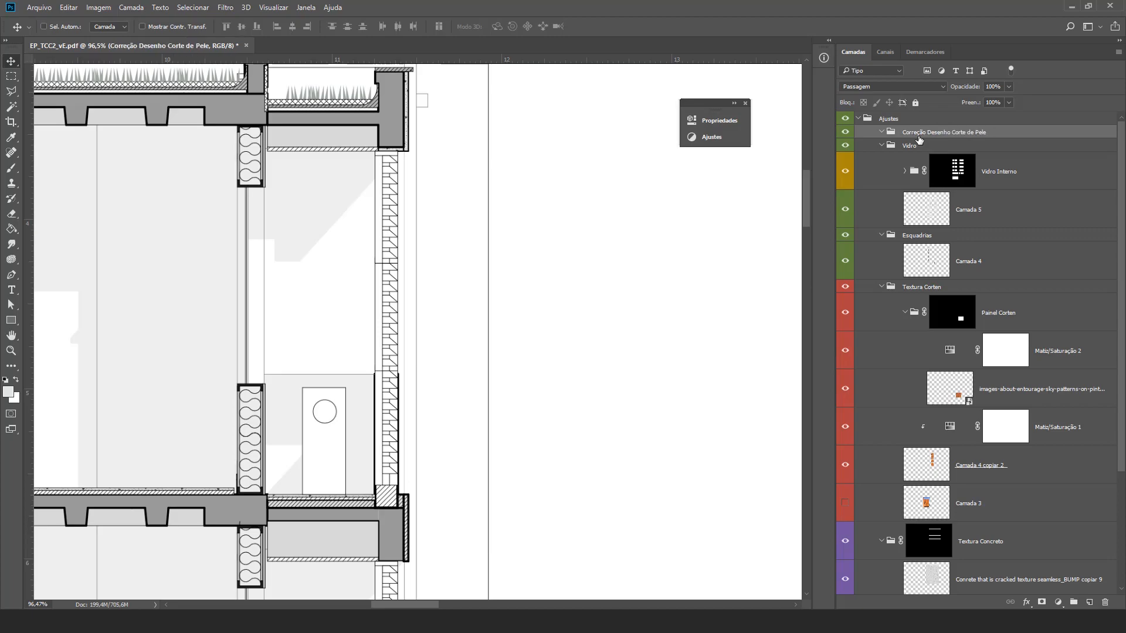
Step: Draw a white-filled, black-stroked rectangle about 42 × 590 px over the brick-hatched outer wall of the section's top floor
left_click(11, 322)
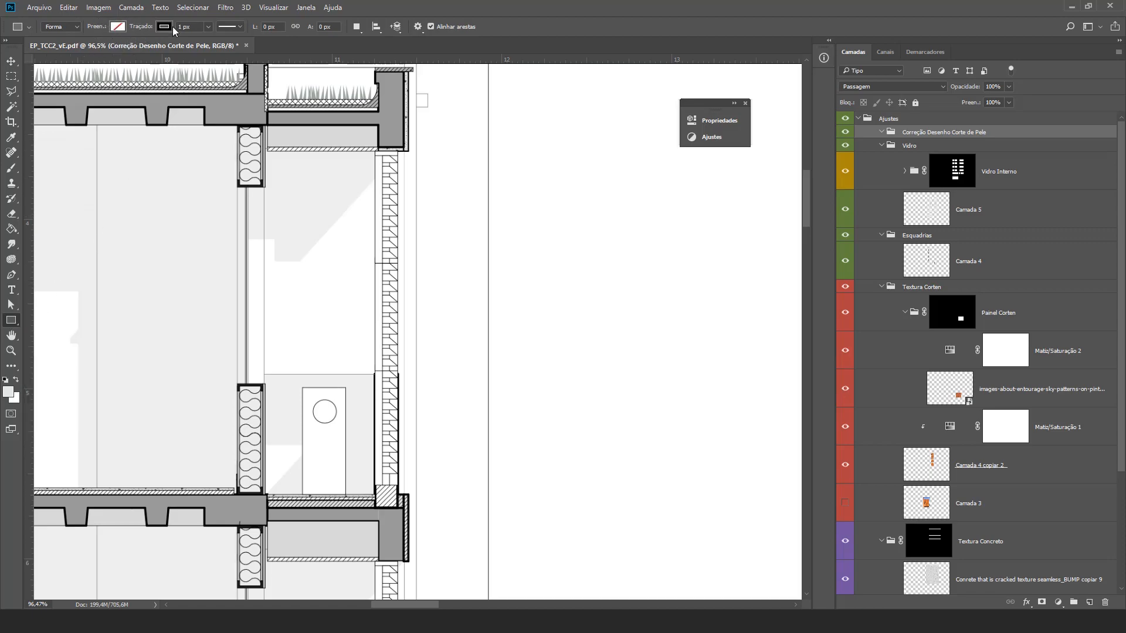
left_click(118, 28)
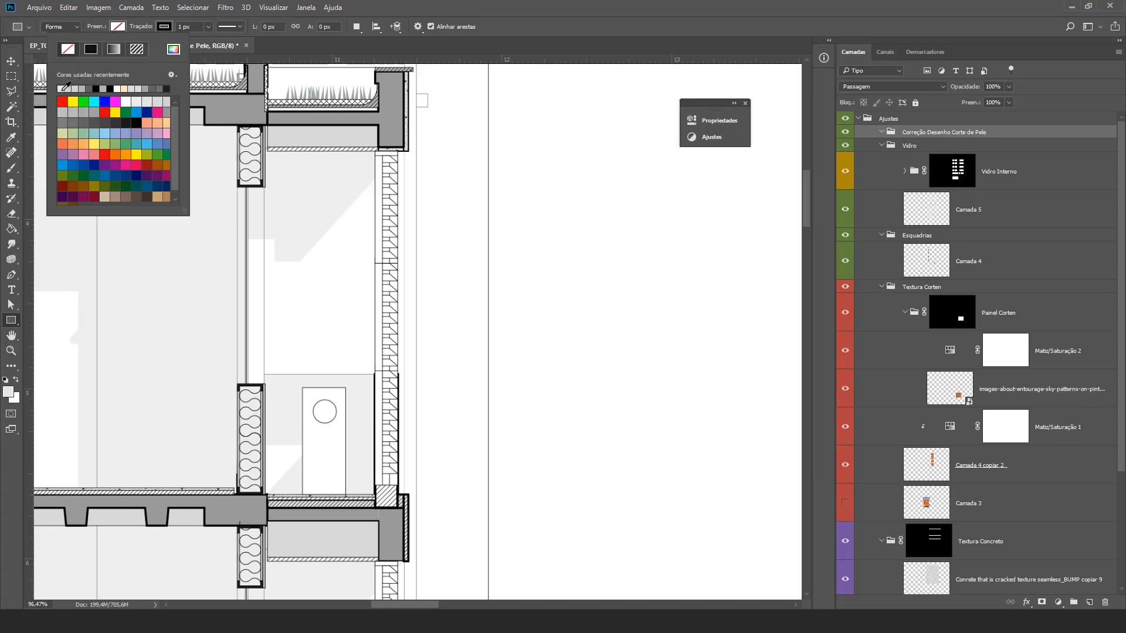
left_click(121, 90)
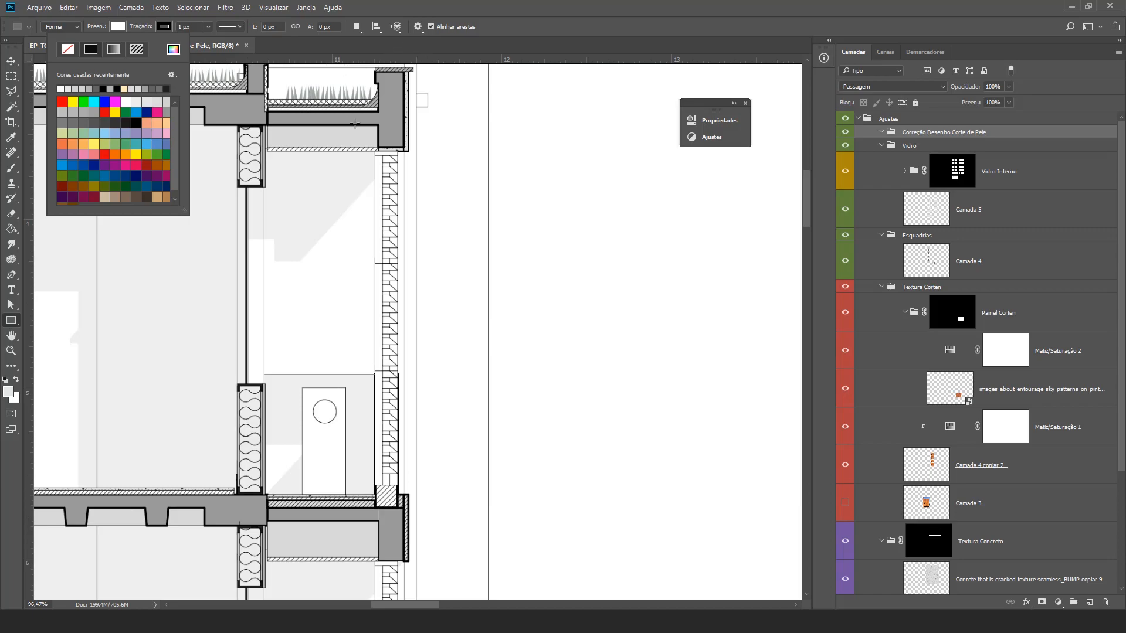
left_click_drag(375, 151, 400, 485)
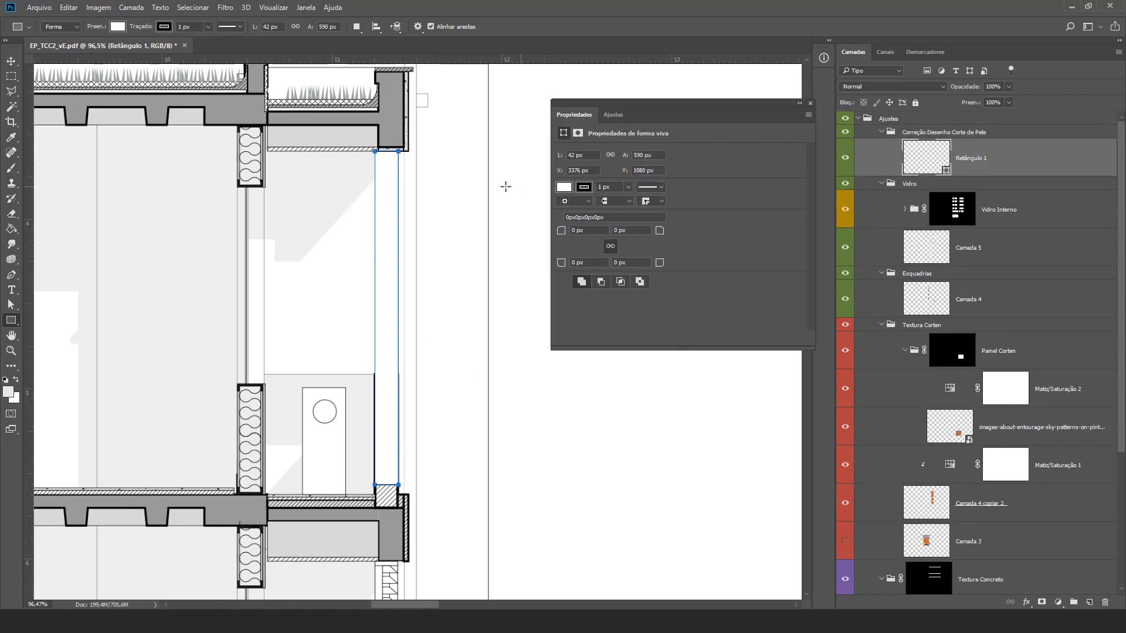
Step: Set the new rectangle's stroke width to 2 px
scroll(445, 206, "up", 10)
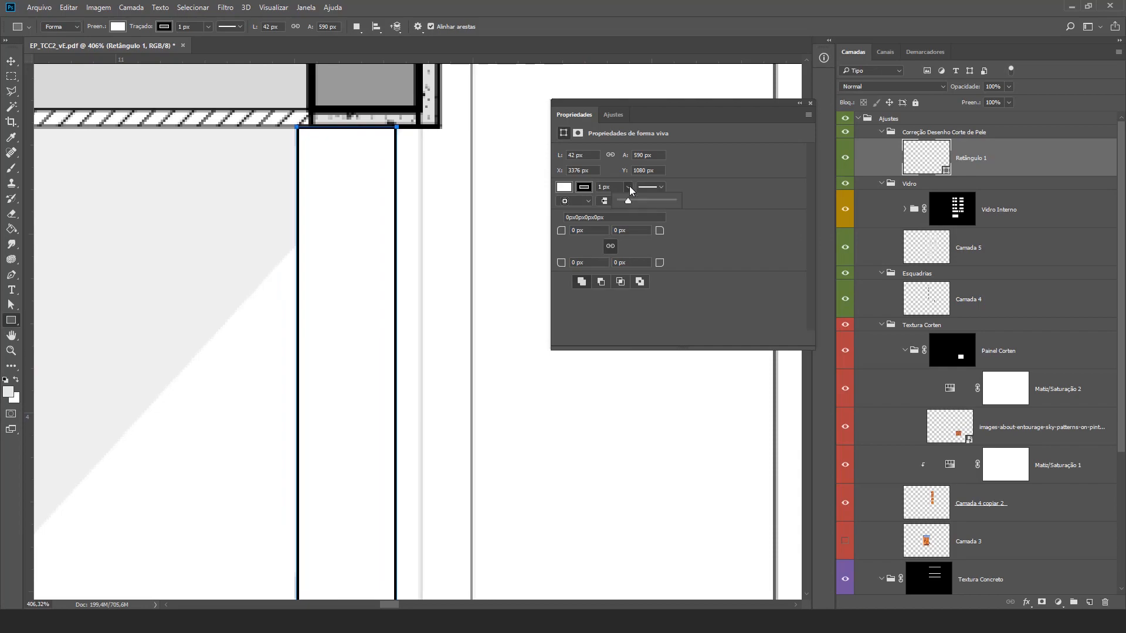
left_click(604, 187)
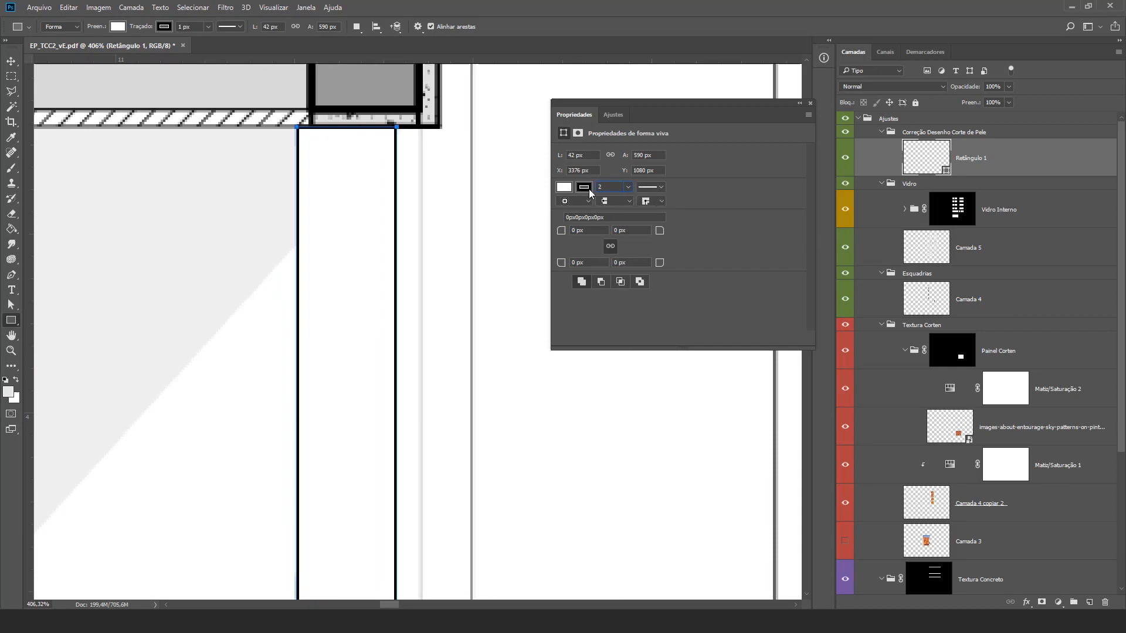
left_click(591, 155)
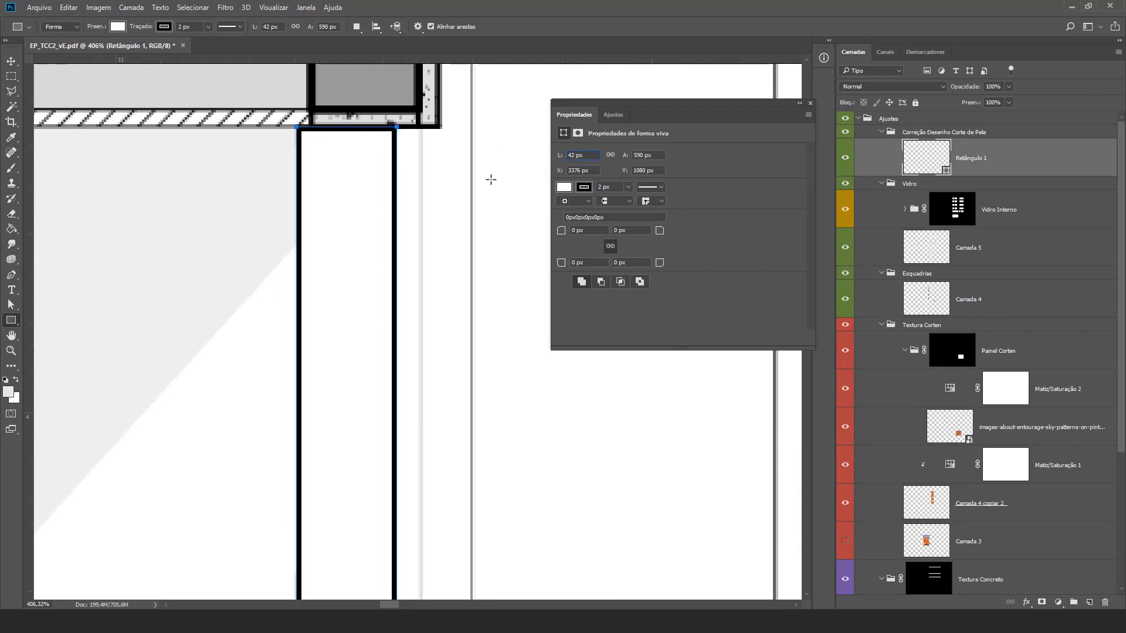
left_click(800, 105)
key("v")
Step: Compare the section's top-floor facade strip with the joints and heights of the corten panels in the elevation
scroll(332, 226, "down", 10)
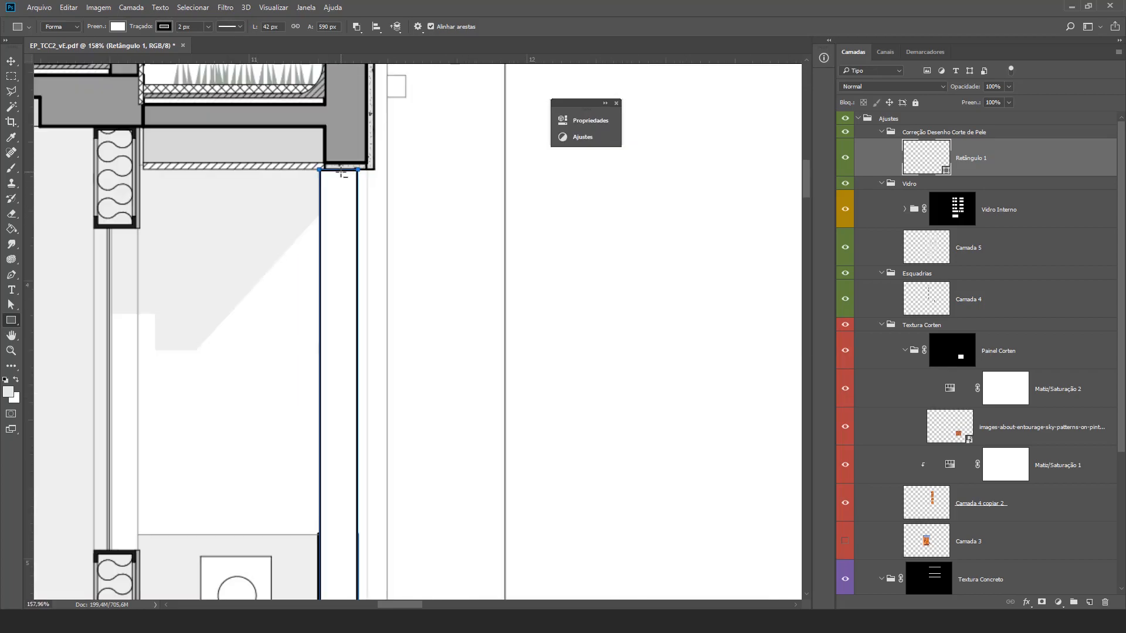
scroll(410, 178, "down", 3)
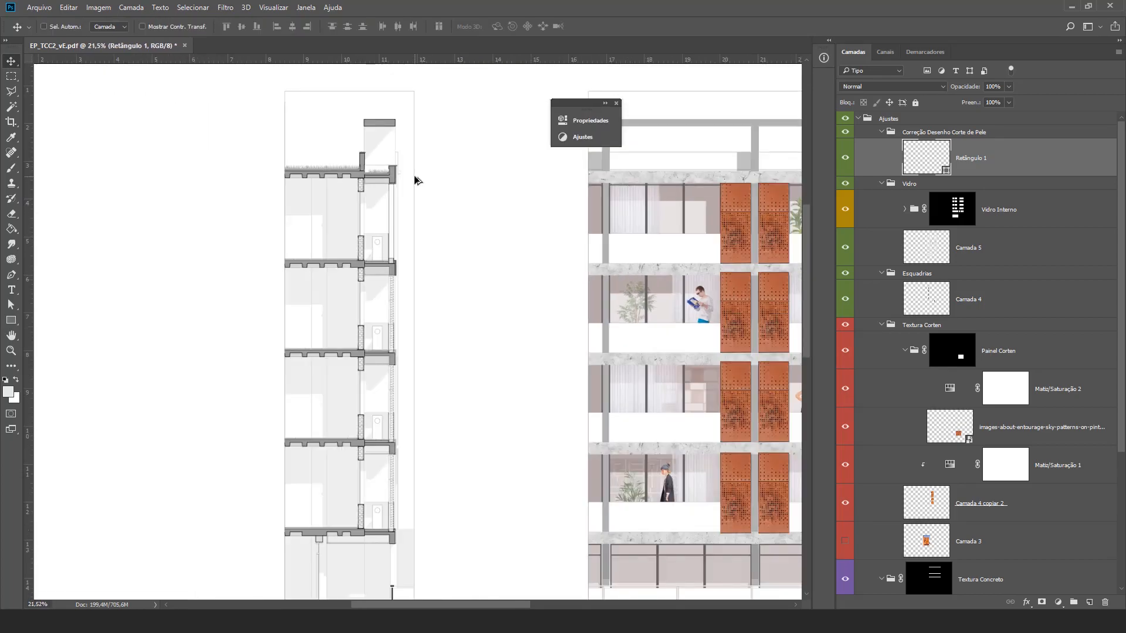
scroll(407, 202, "up", 6)
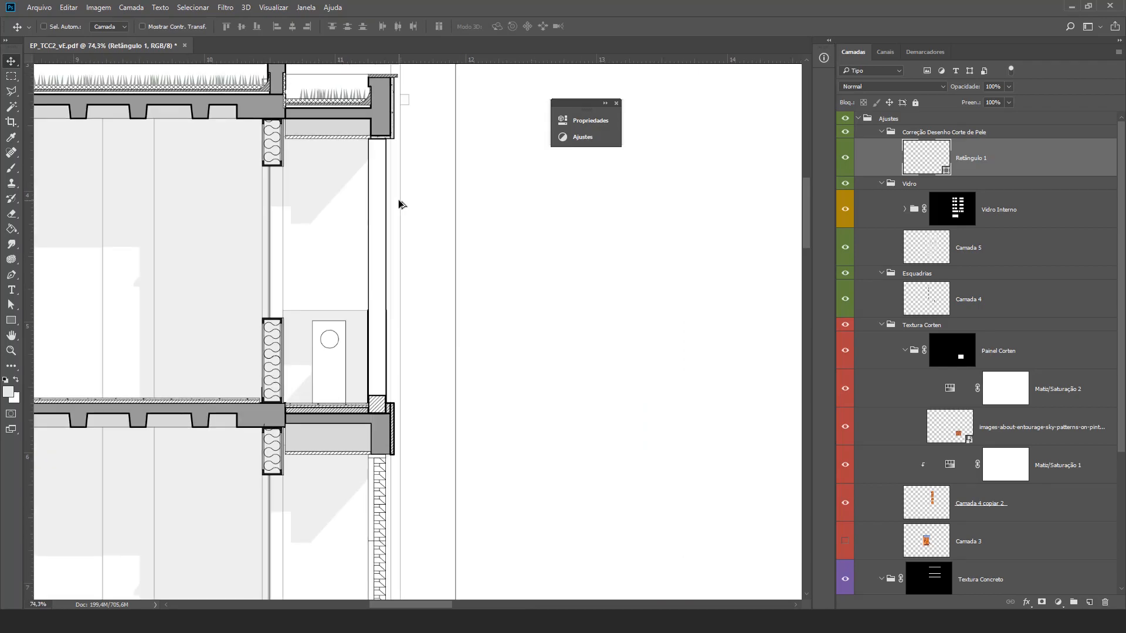
scroll(399, 204, "up", 2)
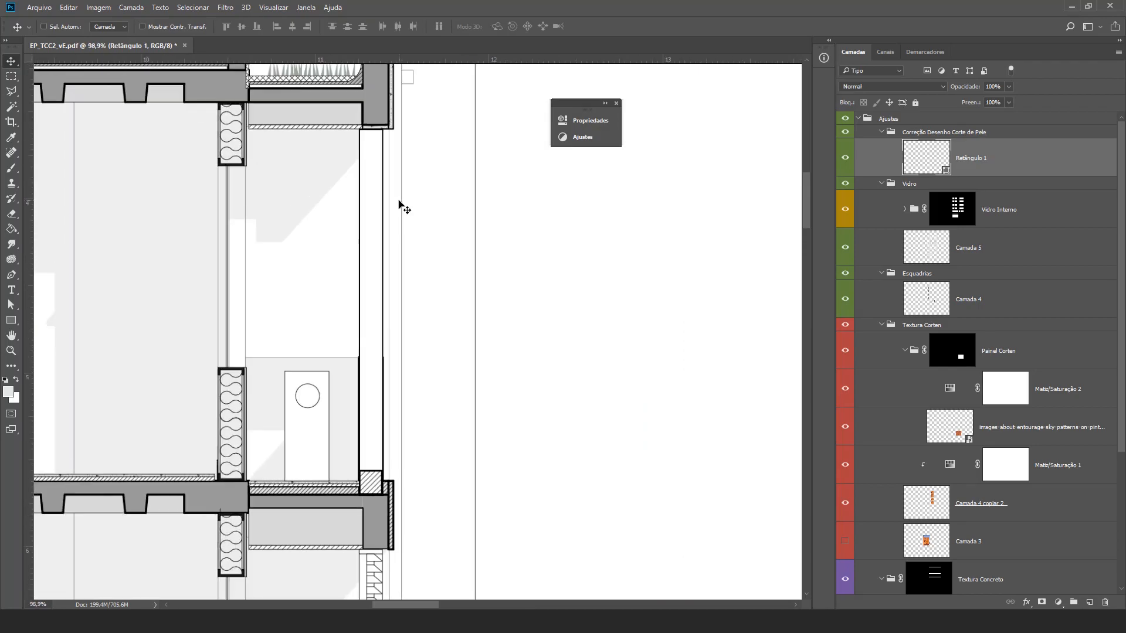
scroll(399, 204, "down", 2)
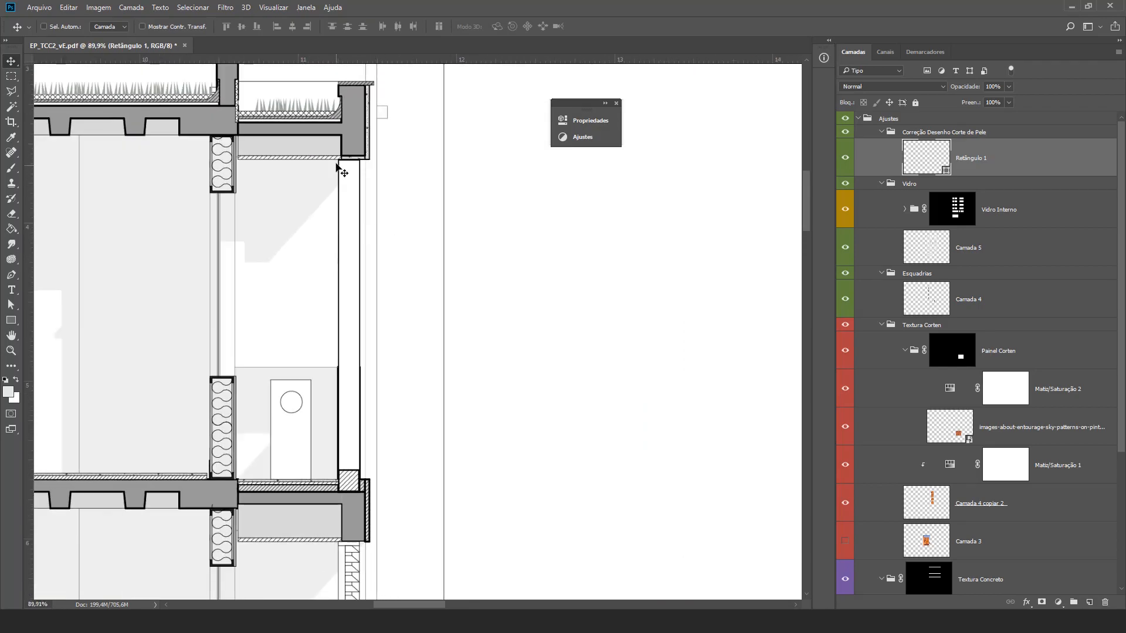
scroll(216, 249, "down", 5)
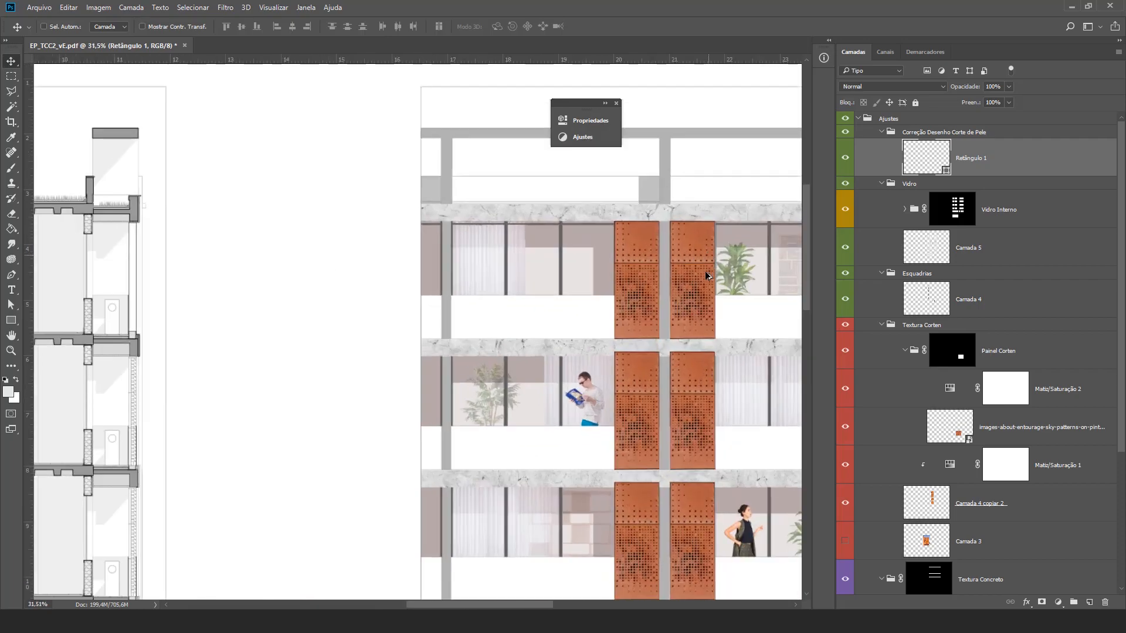
scroll(705, 271, "up", 3)
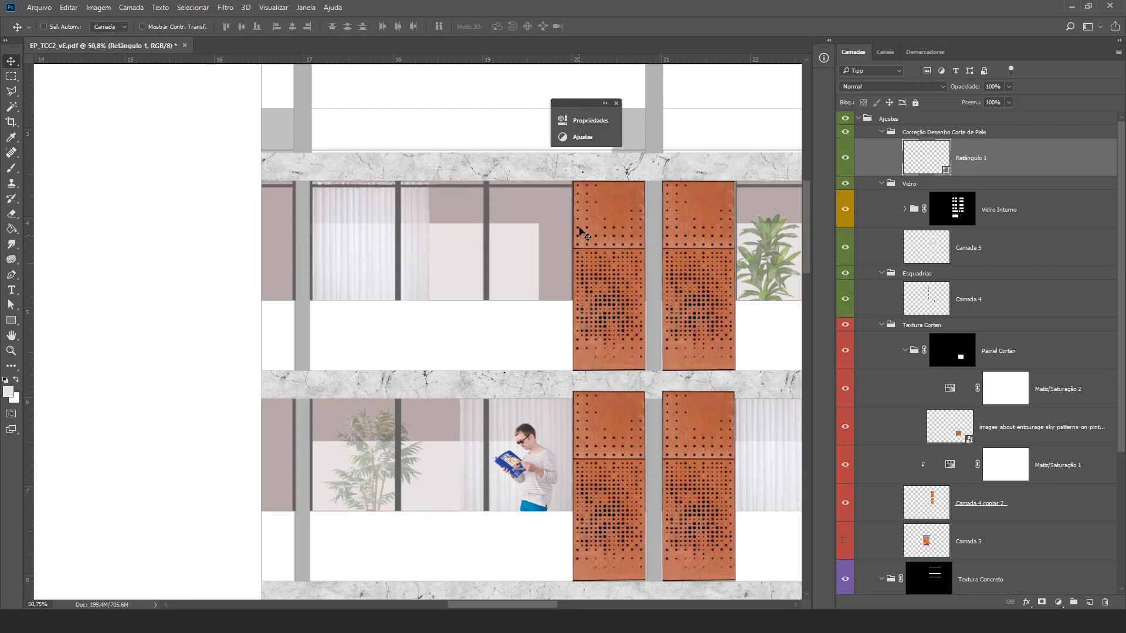
scroll(656, 261, "down", 5)
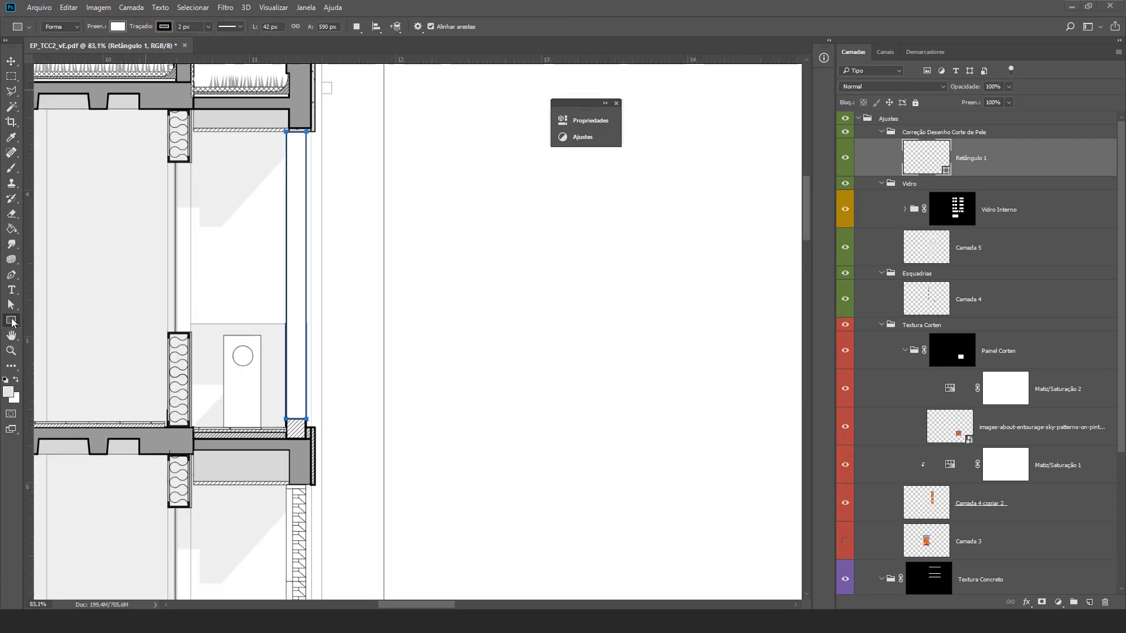
Step: Draw a narrow rectangle about 10 × 222 px inside the facade strip, starting below the top-floor slab edge
scroll(187, 260, "up", 2)
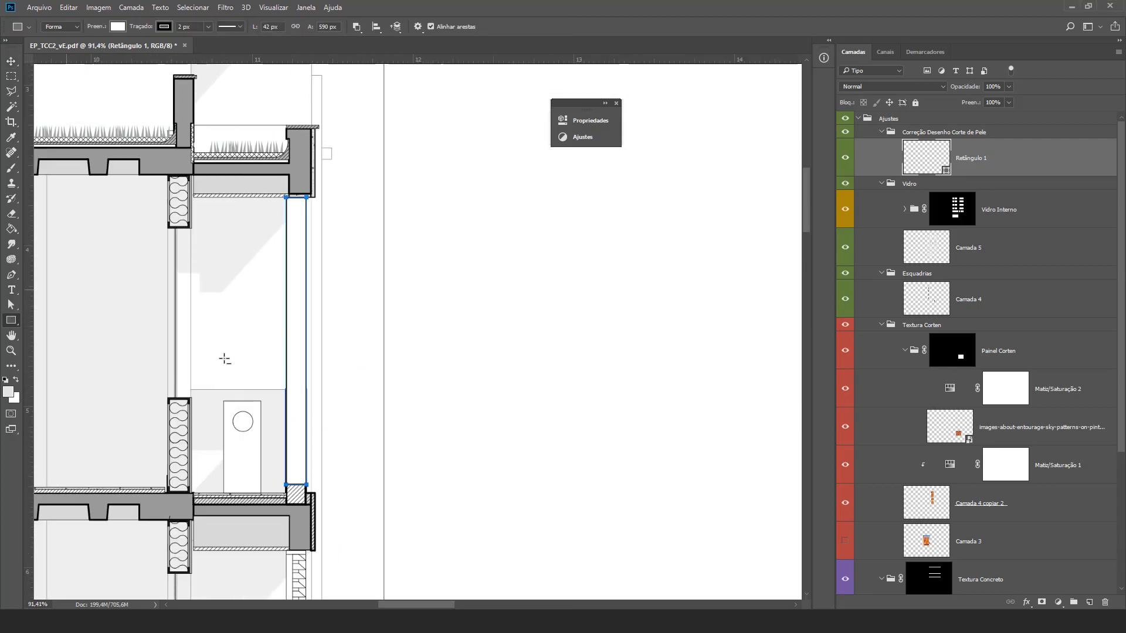
scroll(247, 355, "up", 1)
scroll(300, 184, "up", 3)
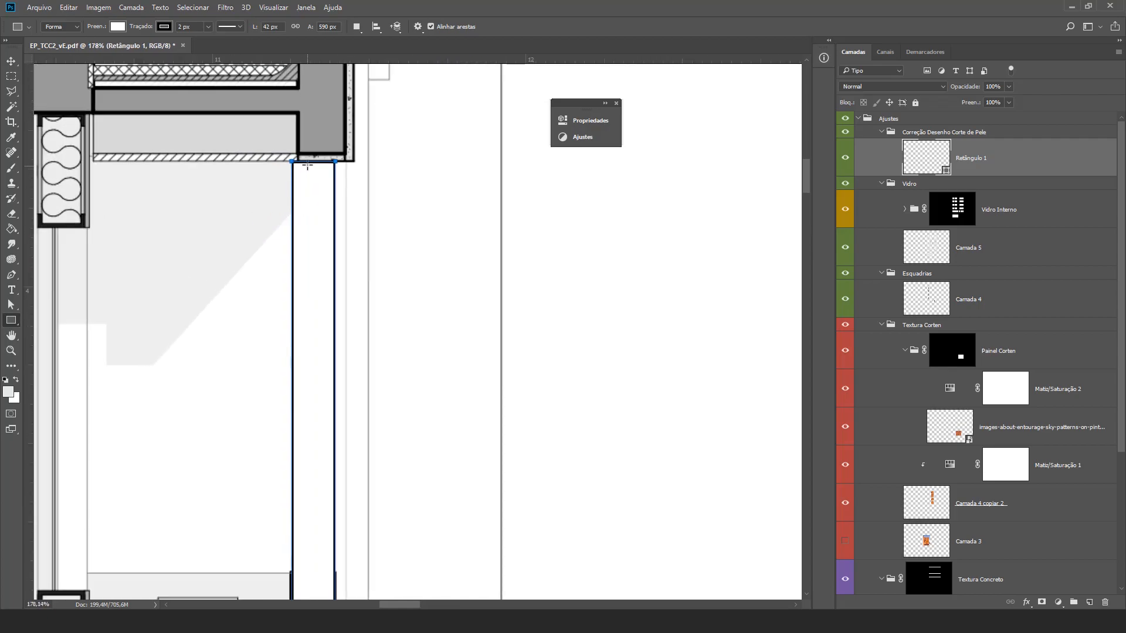
left_click_drag(305, 163, 316, 394)
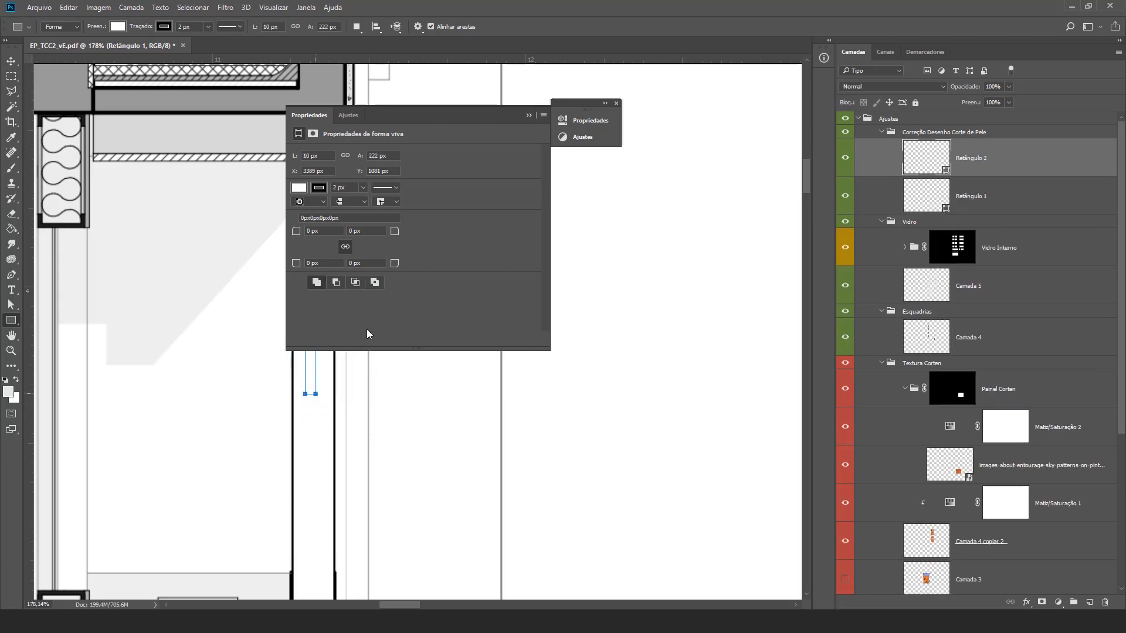
Step: Fill the narrow rectangle with the recently used orange and keep its 2 px black stroke
left_click_drag(432, 115, 577, 146)
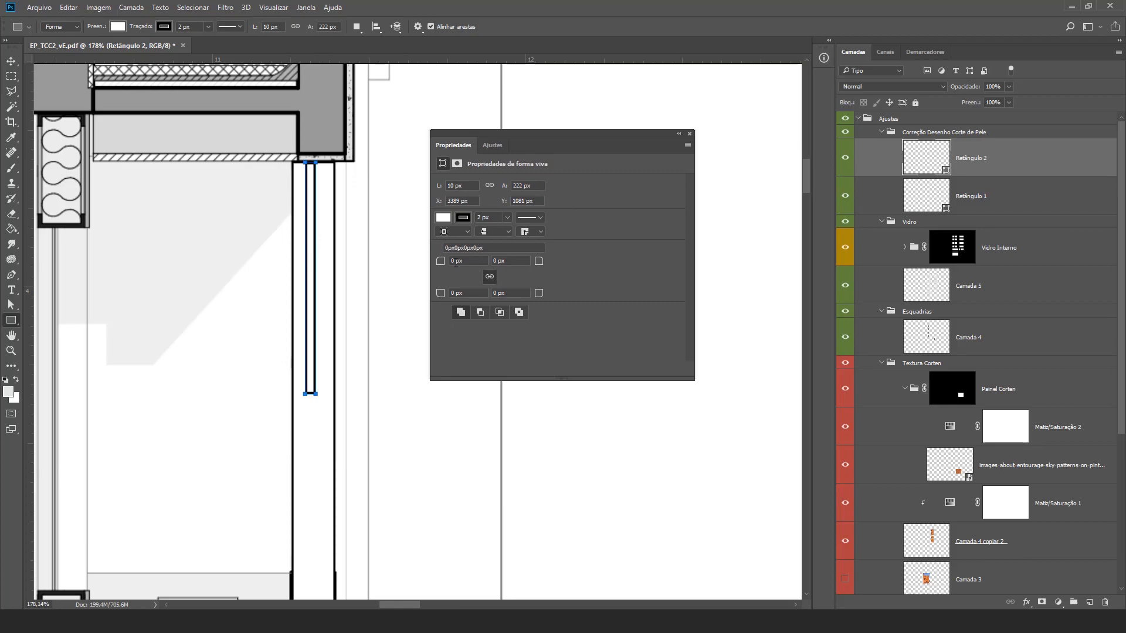
left_click(443, 218)
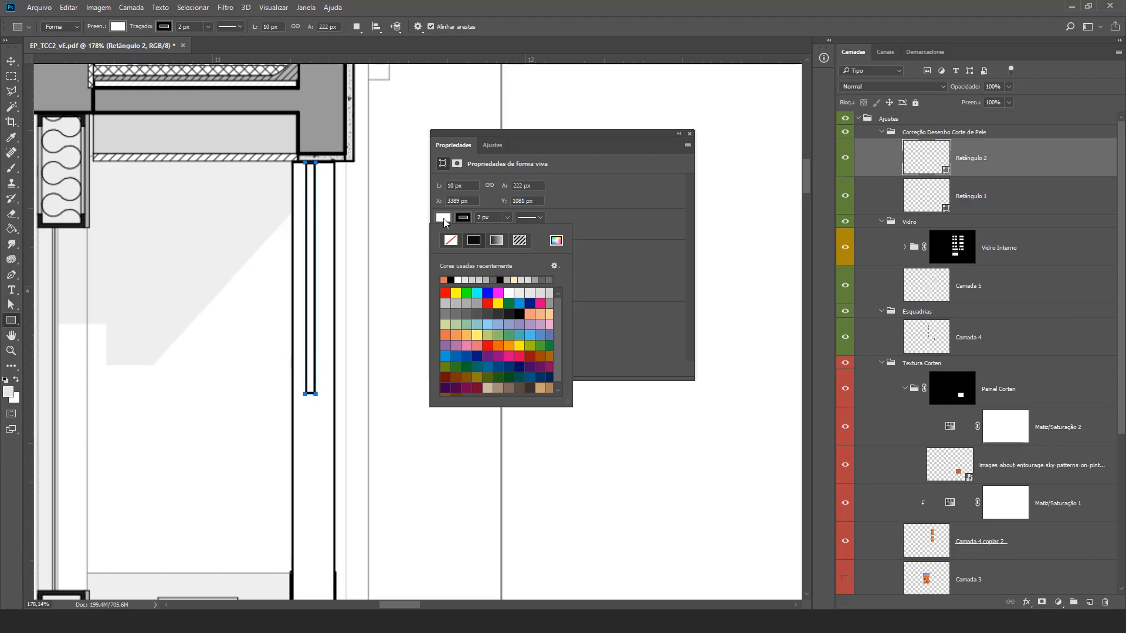
left_click(444, 280)
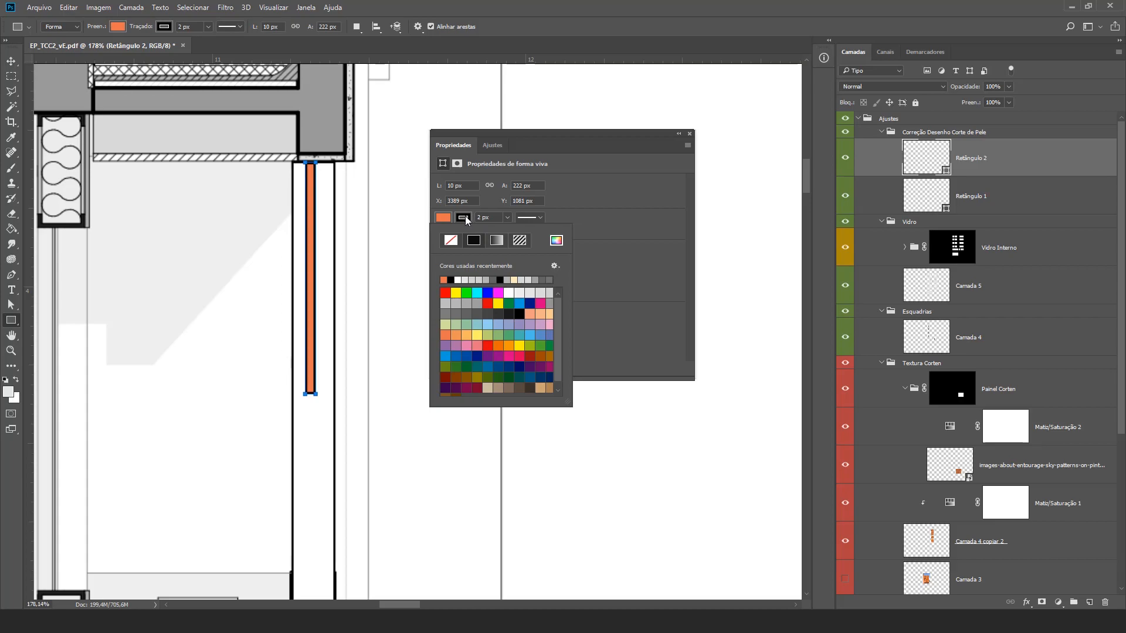
left_click(499, 218)
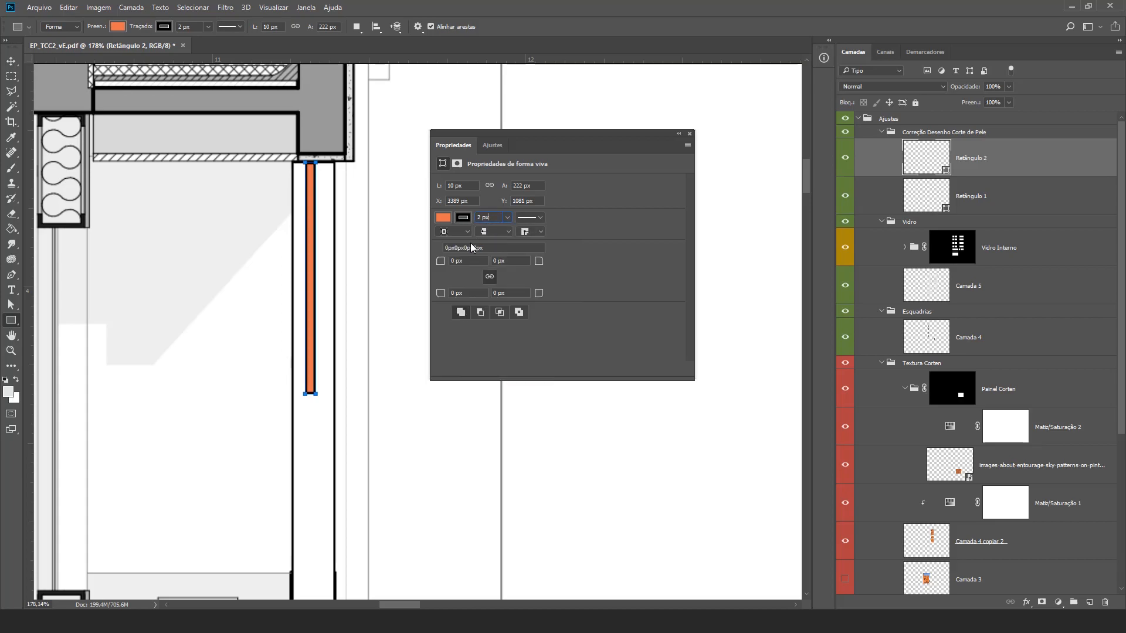
left_click_drag(530, 138, 604, 137)
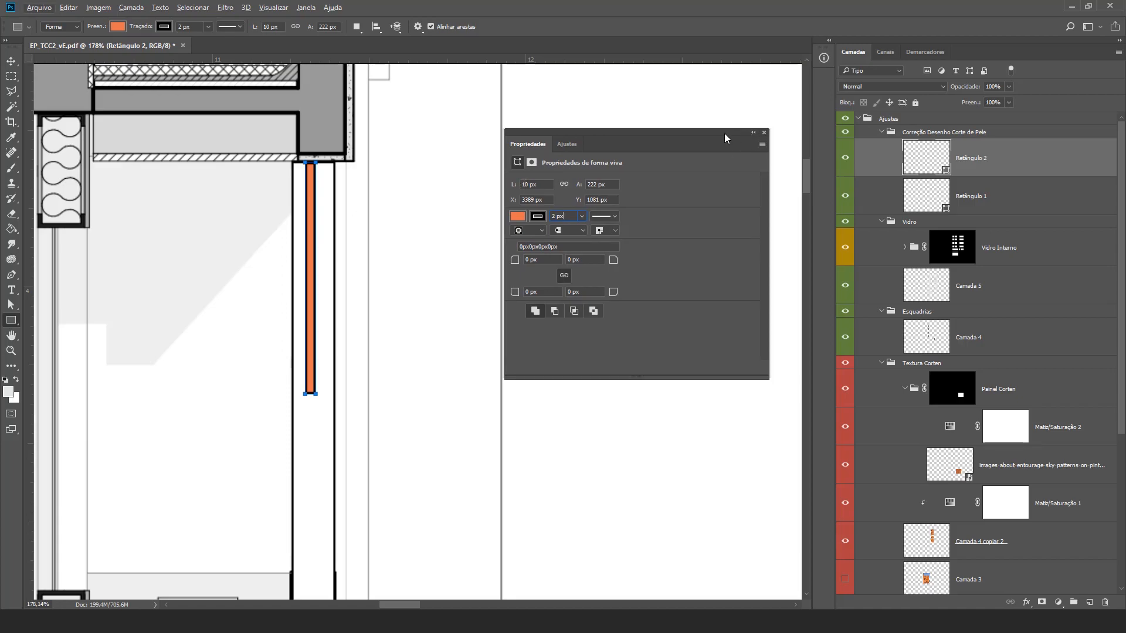
left_click(763, 138)
Step: Place a horizontal guide at the lower end of the orange strip, level with the corten panel joint in the elevation
scroll(230, 244, "down", 5)
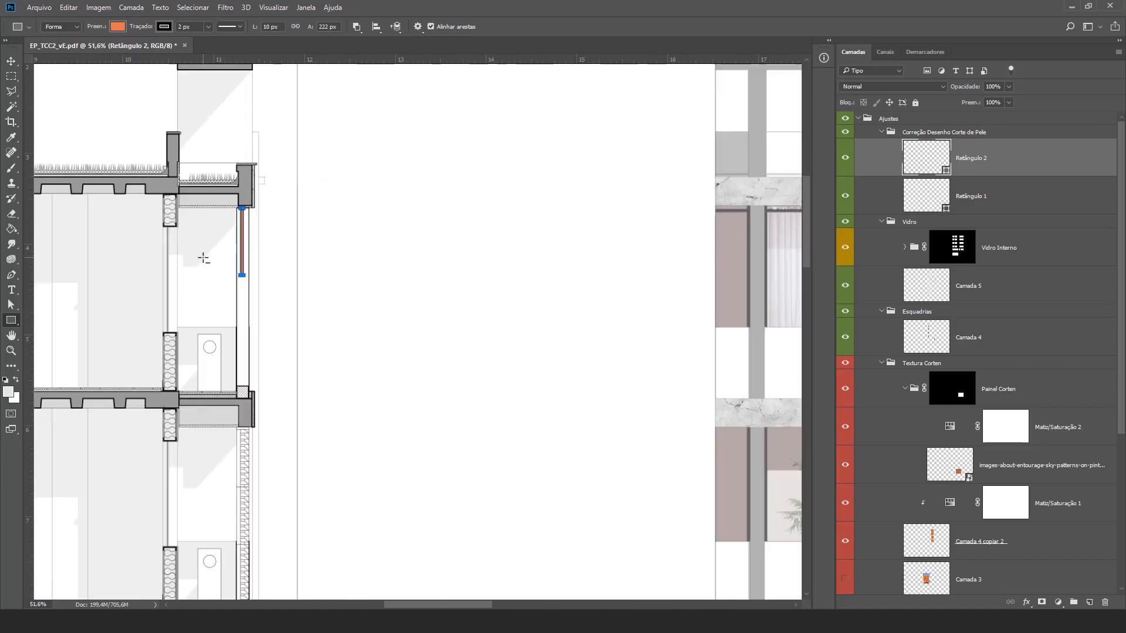
scroll(346, 248, "up", 2)
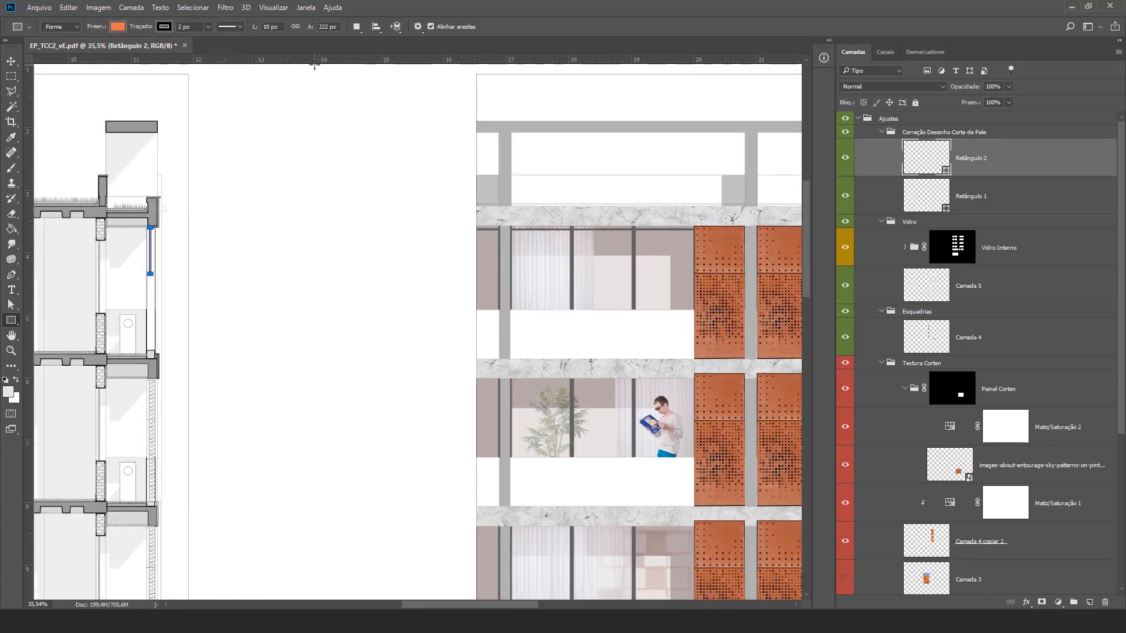
key("ctrl+r")
key("ctrl+r")
key("ctrl+r")
key("ctrl+r")
left_click_drag(434, 61, 722, 273)
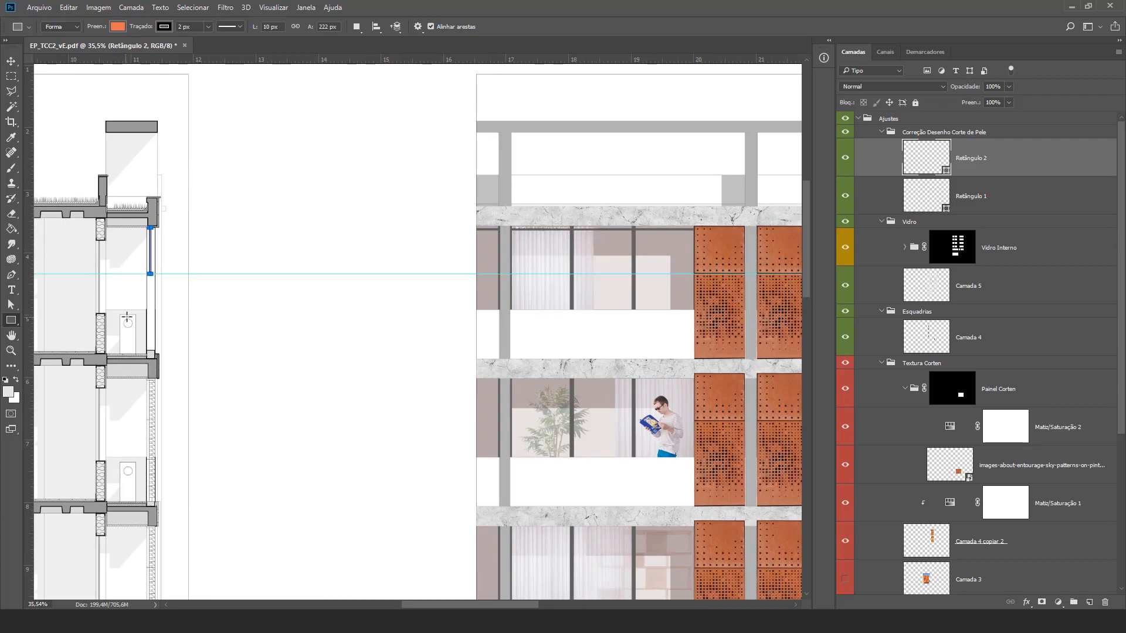
Step: Examine up close how the orange strip's lower end lines up with the horizontal guide
scroll(147, 272, "up", 10)
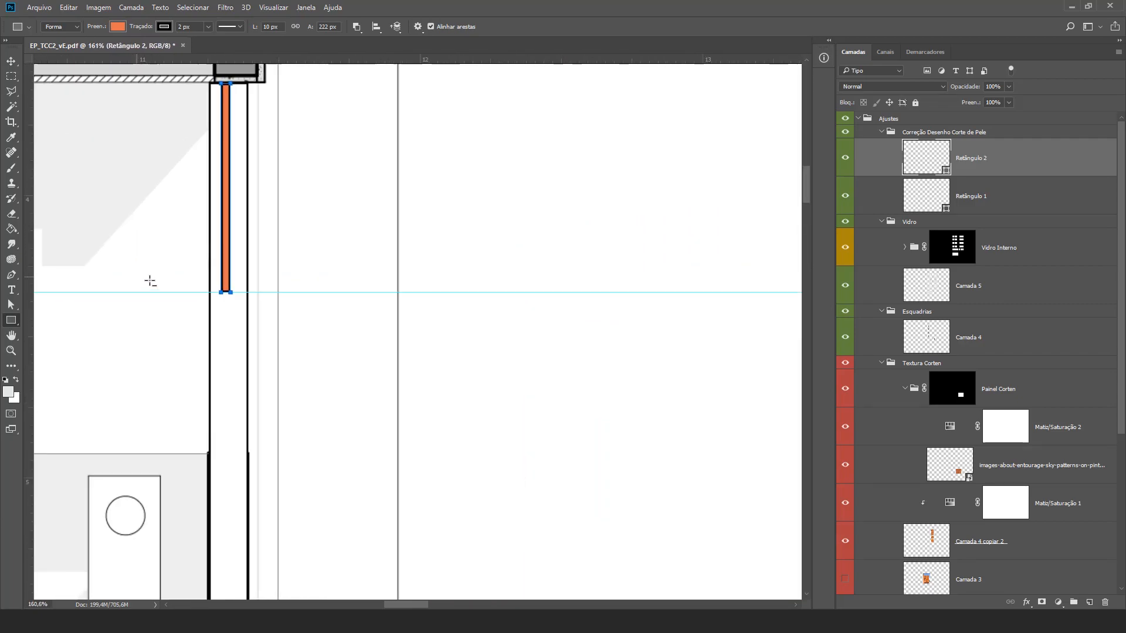
scroll(289, 360, "down", 4)
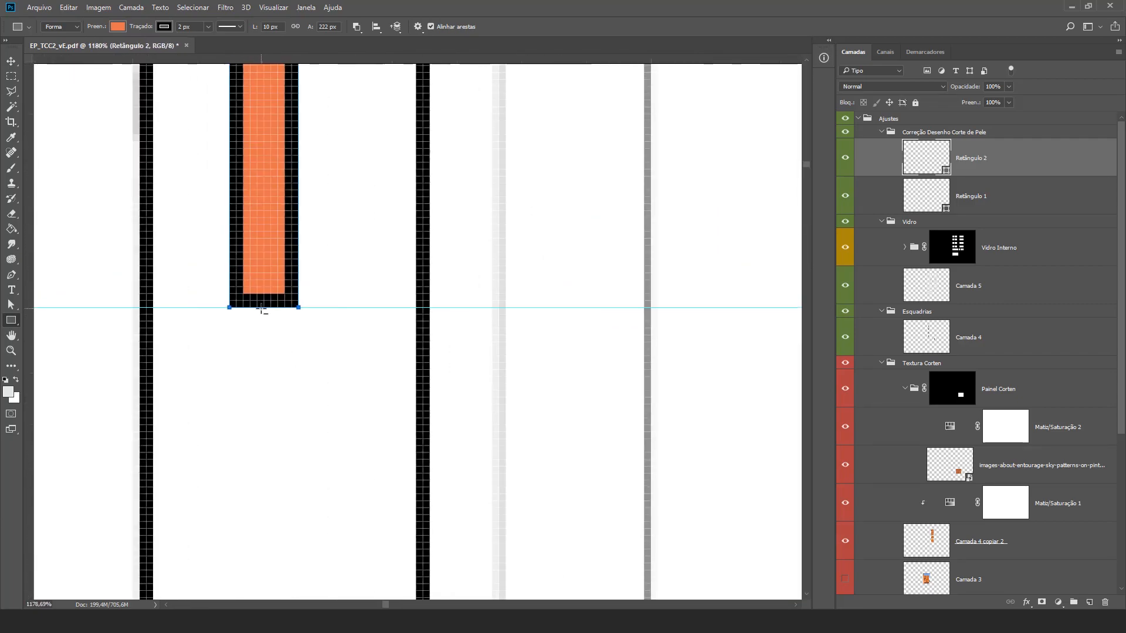
scroll(329, 323, "down", 4)
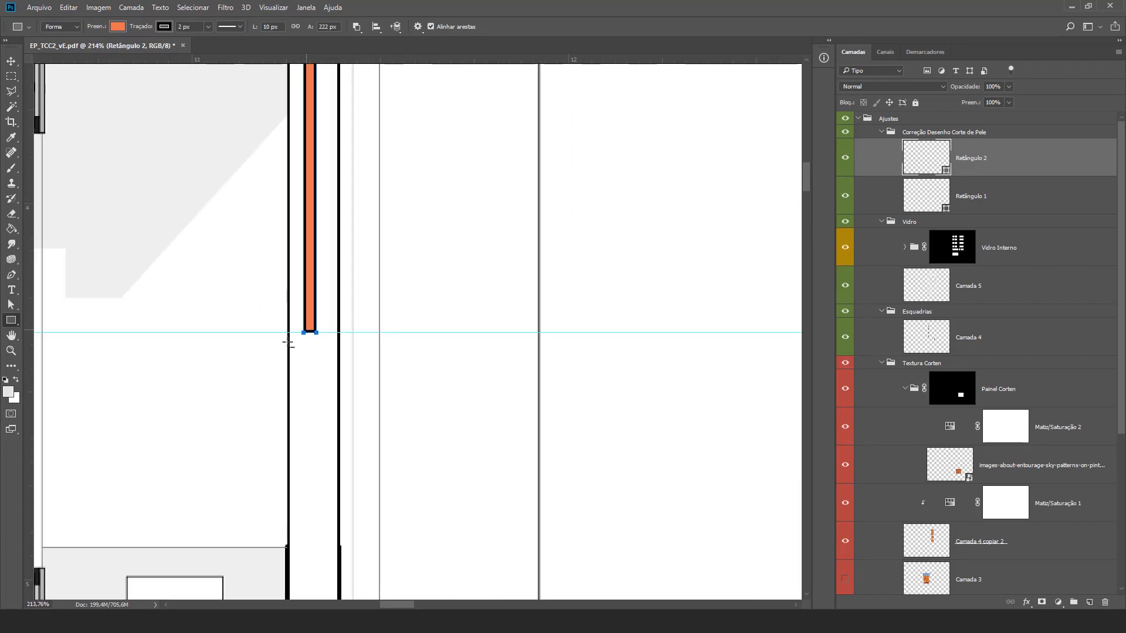
scroll(330, 201, "up", 1)
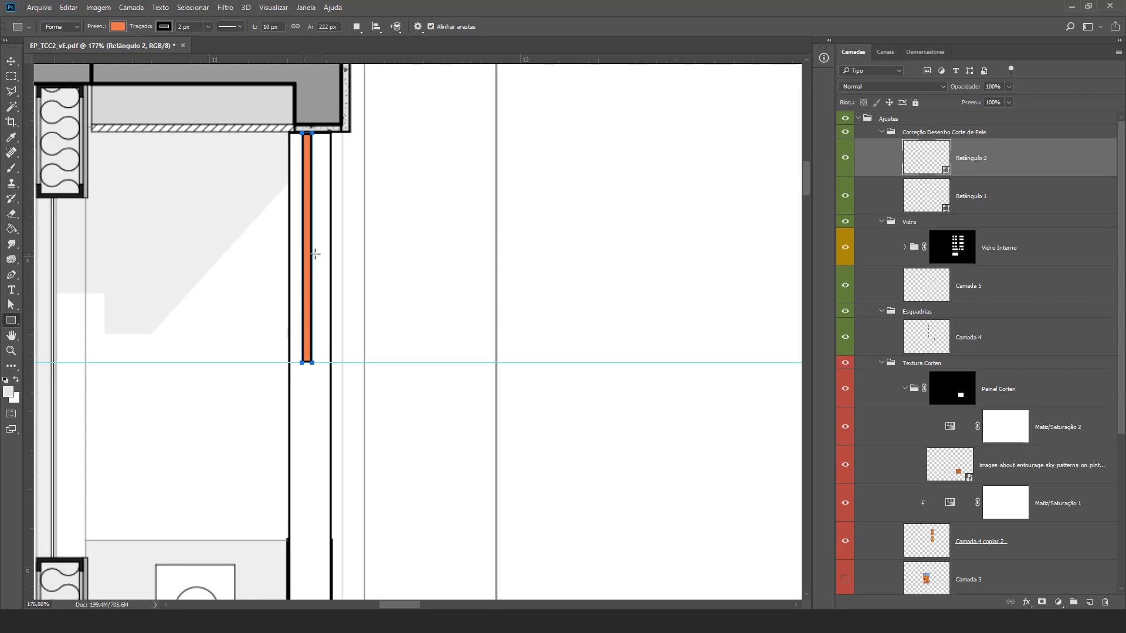
key("v")
scroll(257, 174, "down", 2)
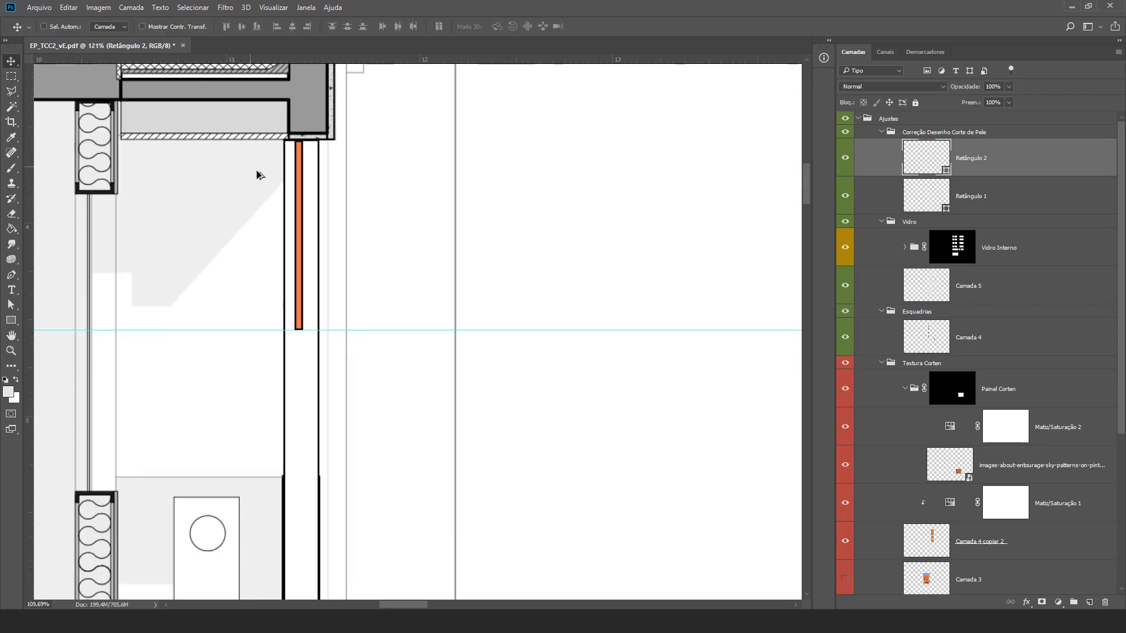
Step: Duplicate the orange strip directly below the guide and offset the copy toward the outer side of the facade
scroll(257, 174, "down", 2)
scroll(205, 272, "down", 1)
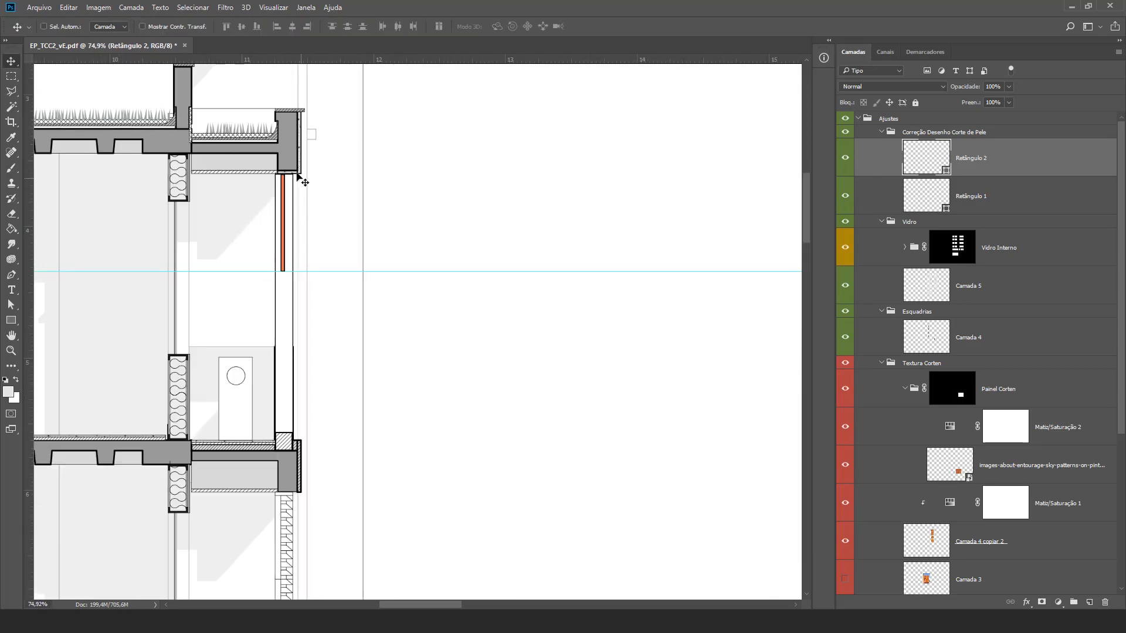
scroll(262, 243, "up", 2)
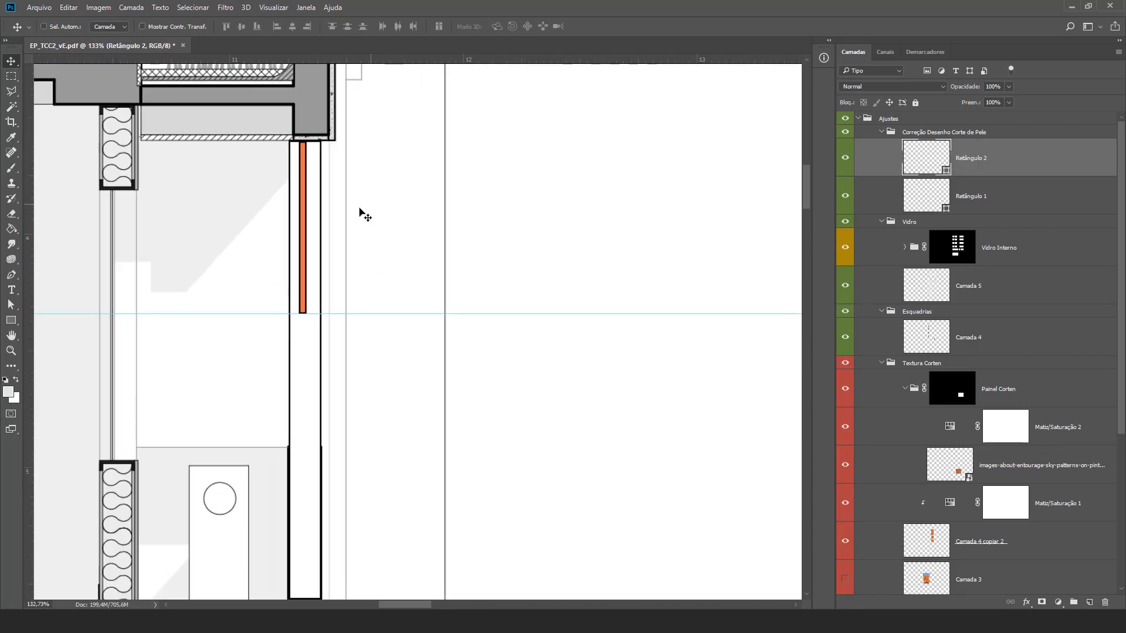
scroll(303, 197, "up", 1)
left_click_drag(304, 169, 308, 393)
scroll(308, 392, "up", 5)
key("Right")
key("Right")
key("Right")
key("Right")
key("Right")
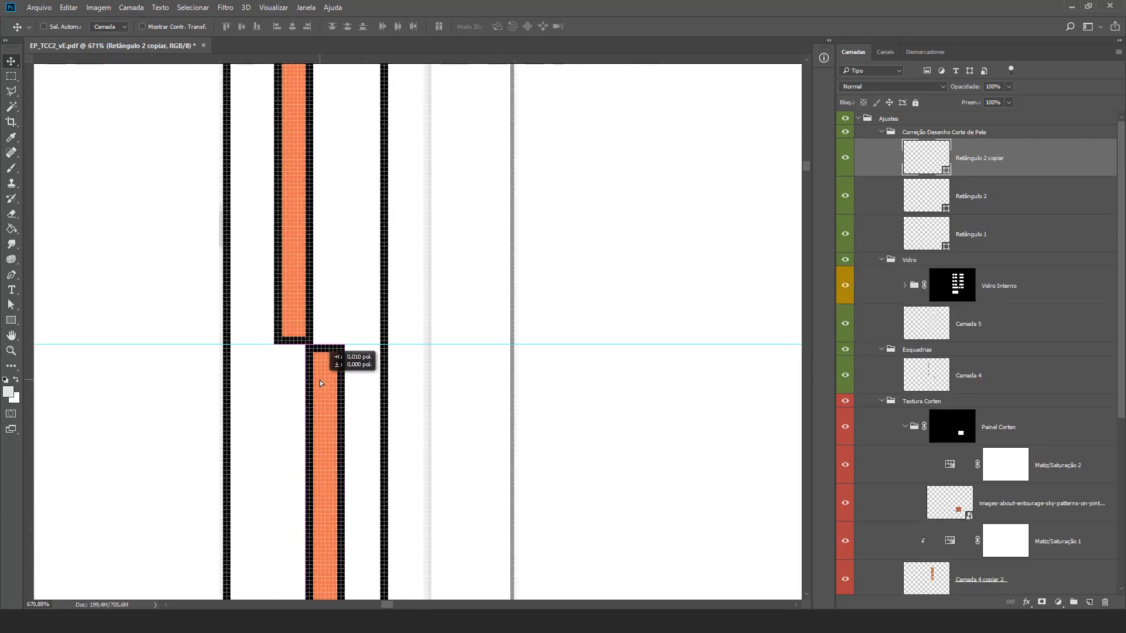
Step: Stretch the lower orange strip down to the top of the hatched sill block, at about 164.41% height
scroll(340, 214, "down", 5)
scroll(344, 300, "up", 3)
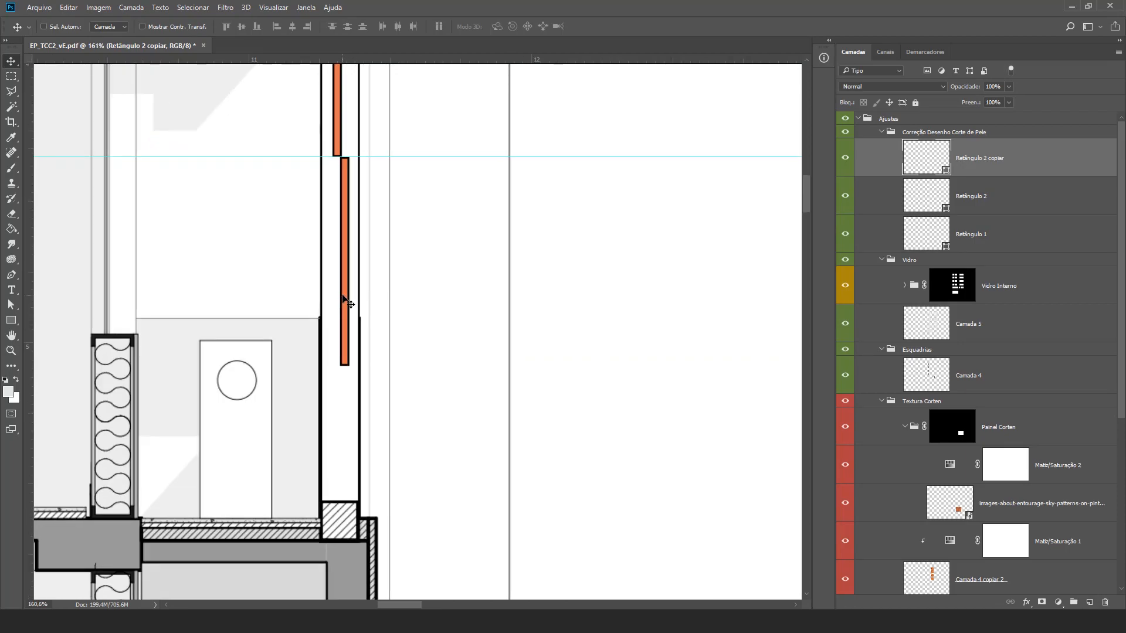
key("ctrl+t")
scroll(349, 340, "up", 5)
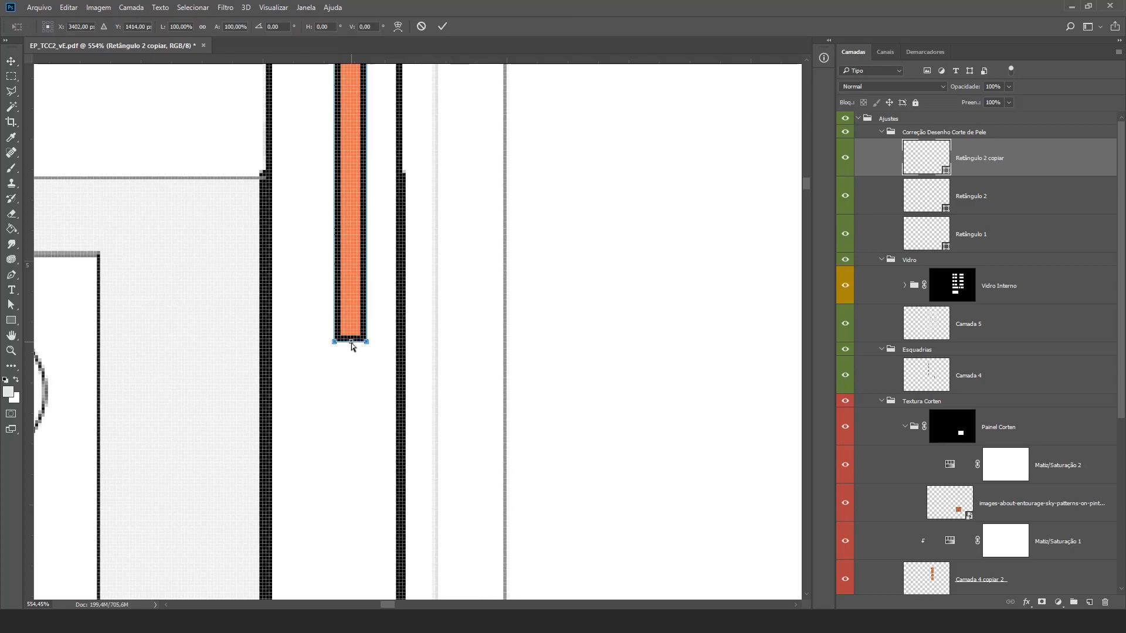
left_click_drag(351, 344, 350, 520)
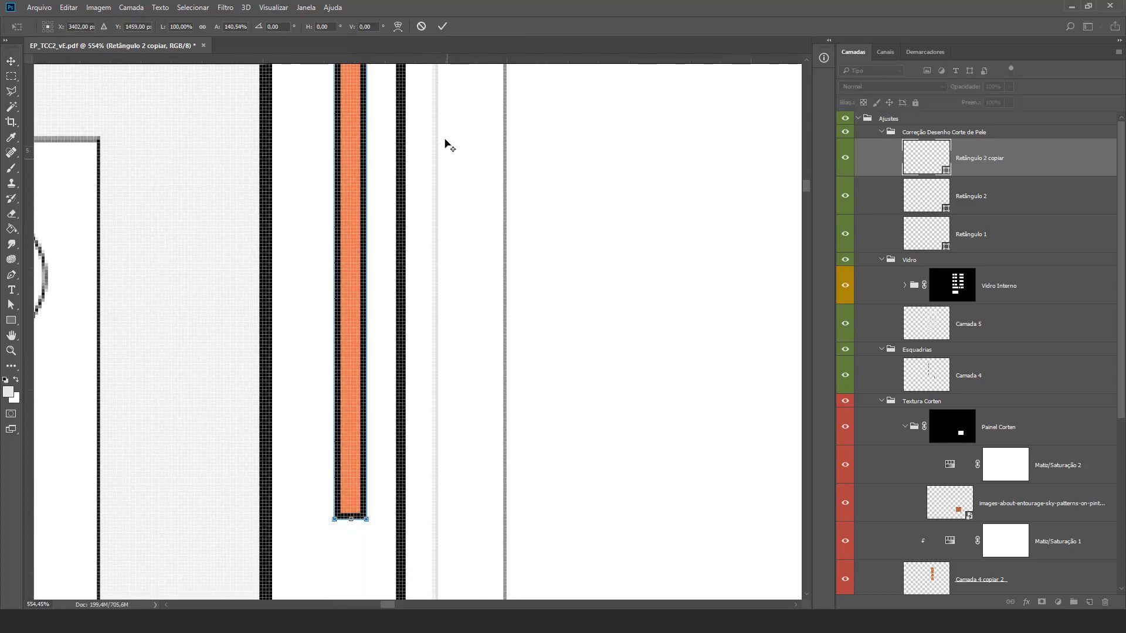
scroll(440, 159, "down", 8)
scroll(395, 305, "up", 8)
mouse_move(391, 250)
left_mouse_down()
mouse_move(405, 428)
mouse_move(394, 437)
left_mouse_up()
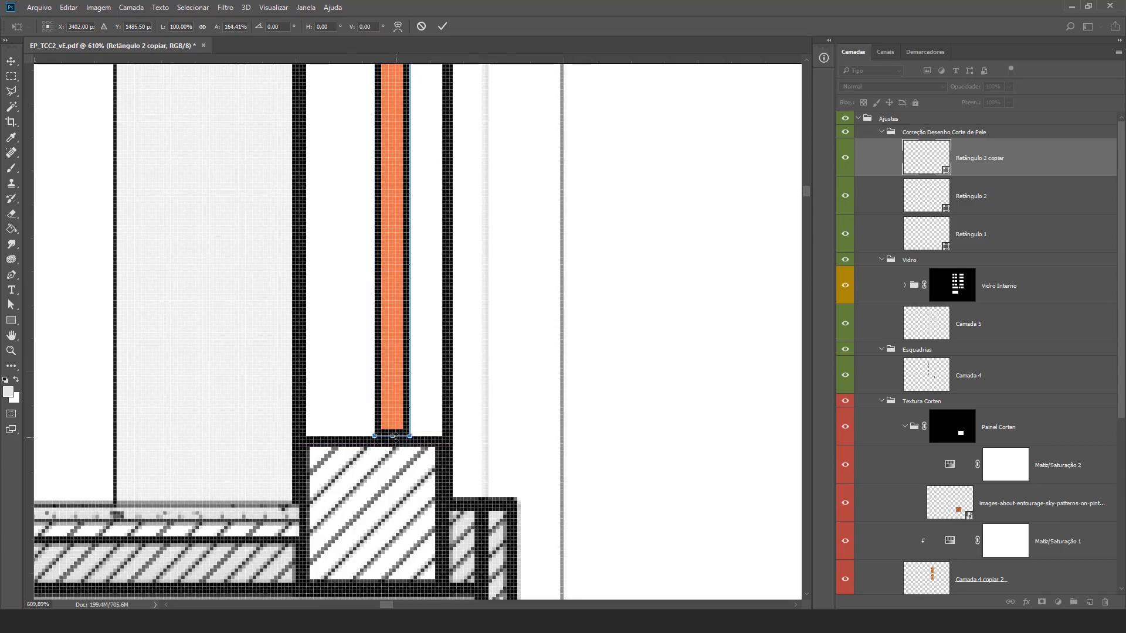
key("Return")
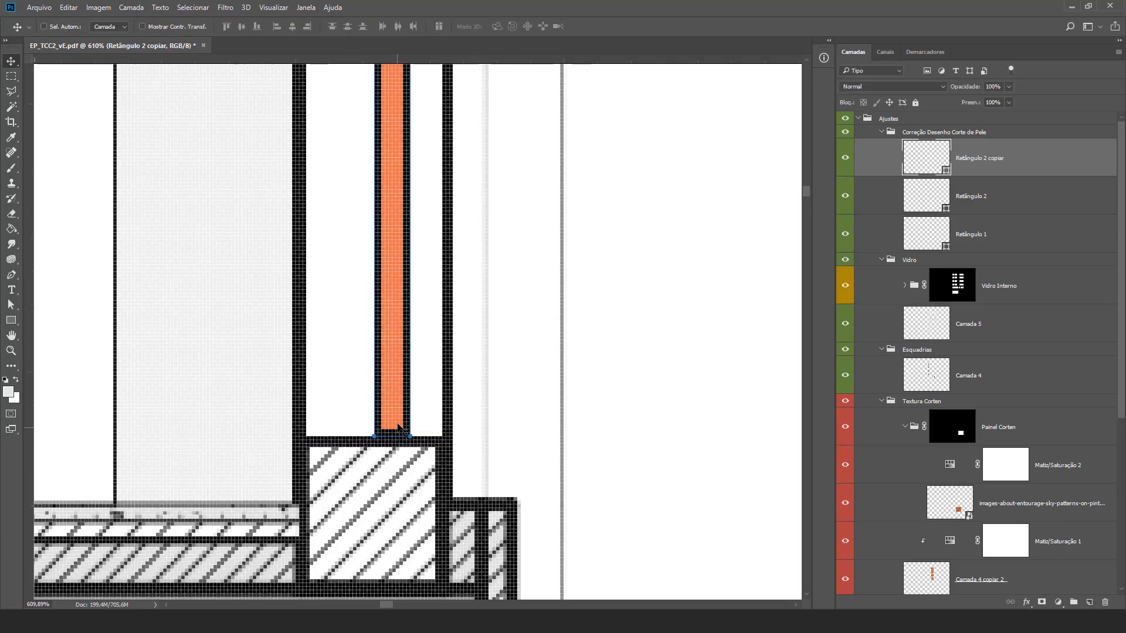
Step: Hide the guides over the section and elevation drawings
scroll(394, 435, "down", 10)
scroll(355, 274, "down", 5)
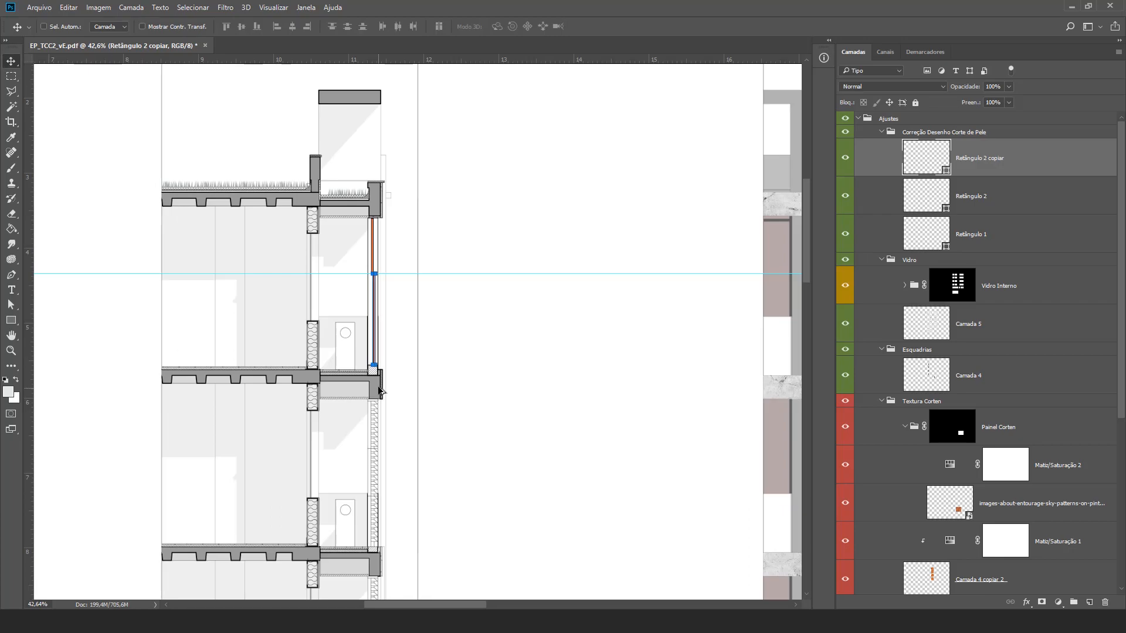
scroll(420, 327, "up", 4)
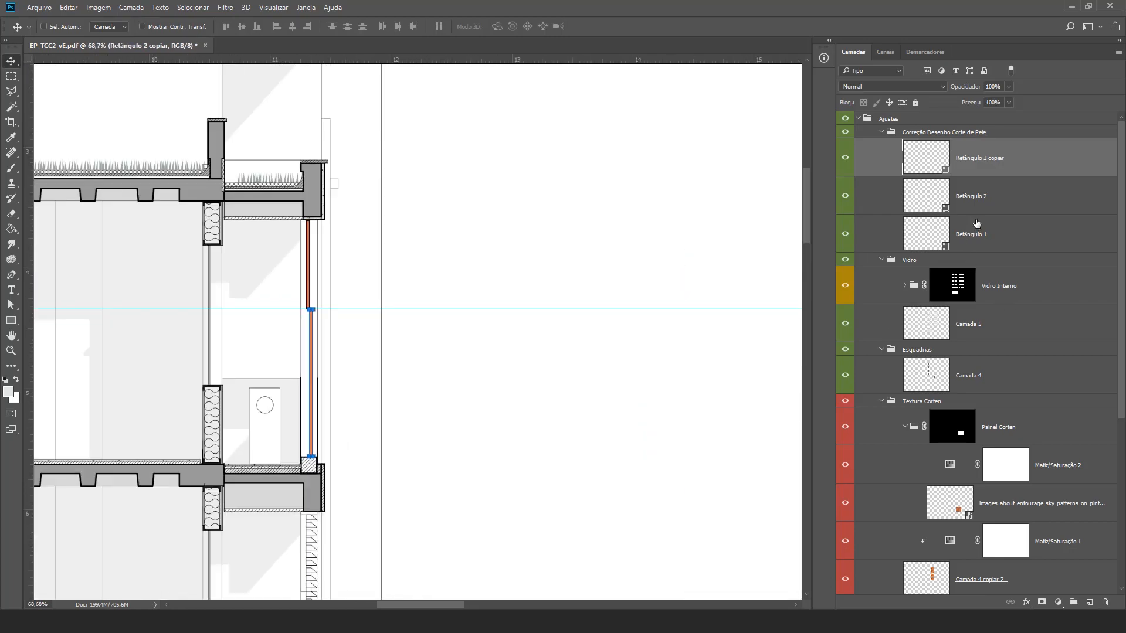
left_click(978, 225)
left_click(984, 194)
left_click(990, 166)
scroll(236, 299, "down", 4)
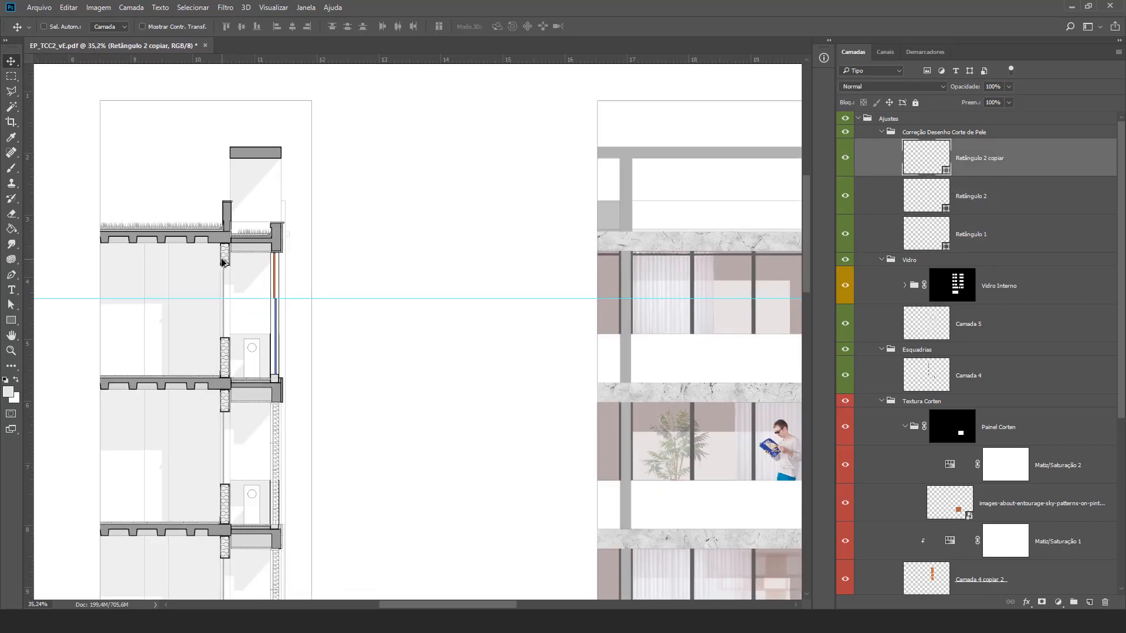
scroll(224, 263, "down", 1)
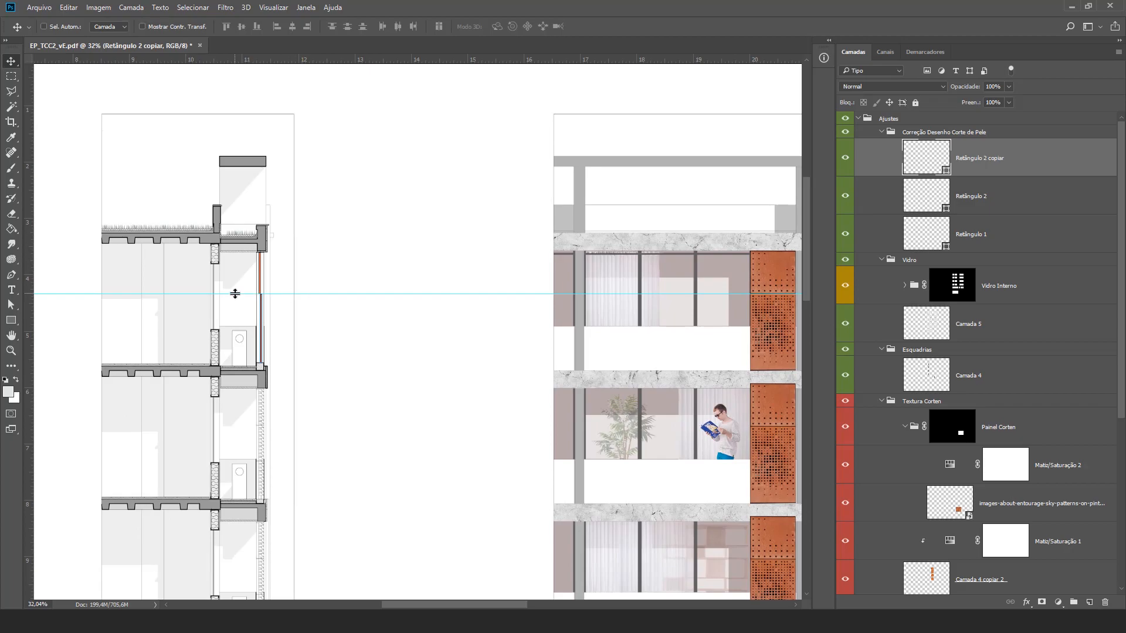
key("ctrl")
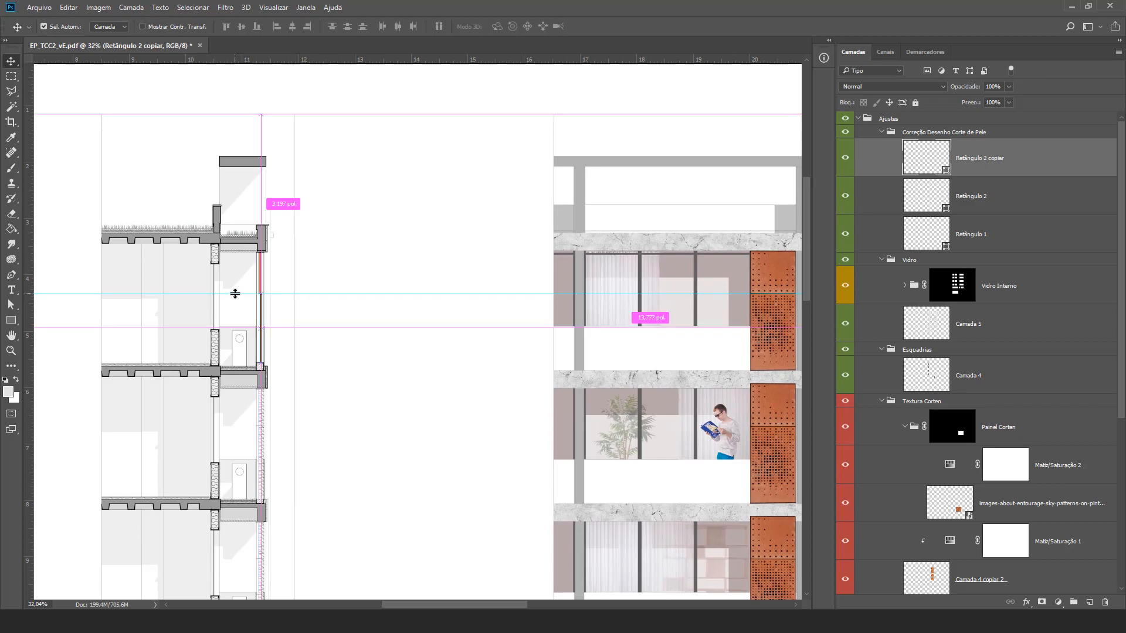
key("ctrl+;")
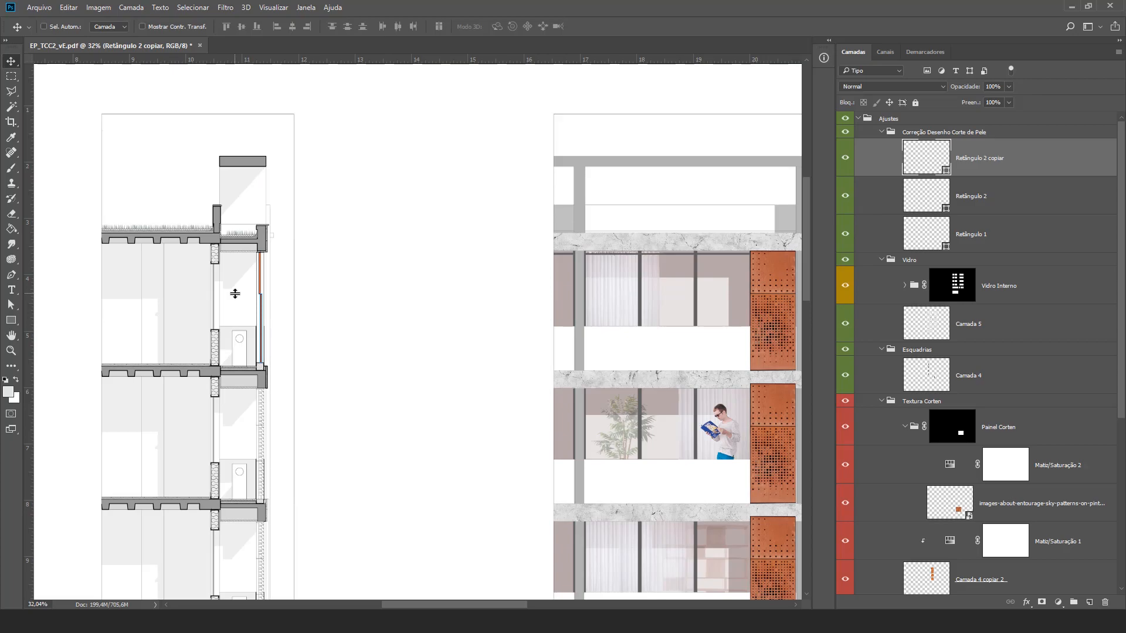
Step: Duplicate the facade base rectangle and its two orange strips onto the three floors below in the section
scroll(267, 300, "down", 1)
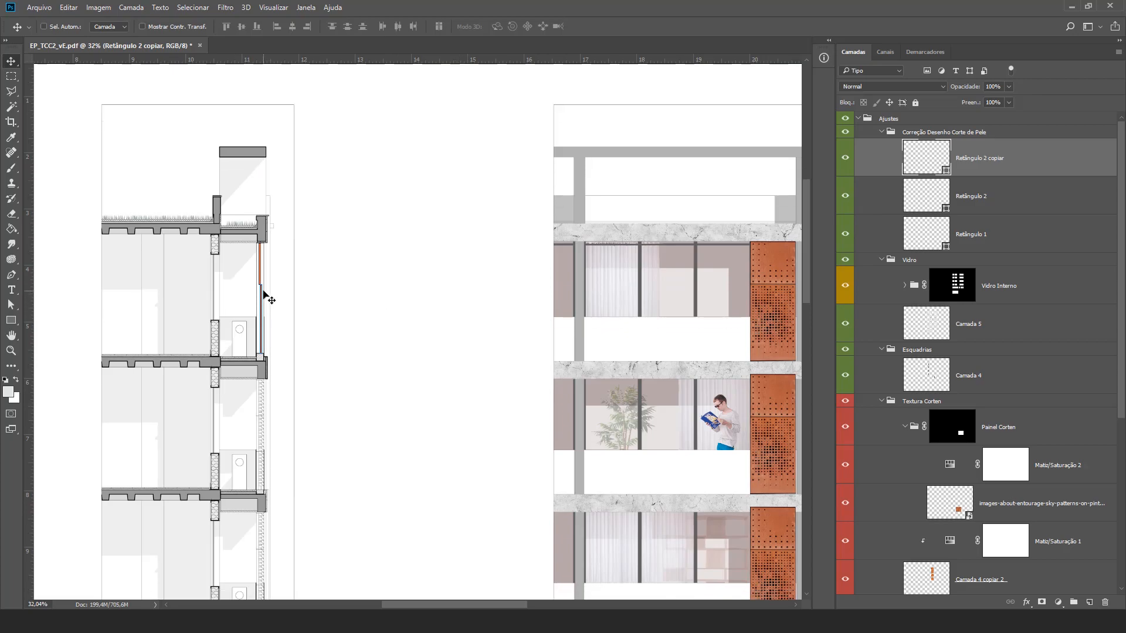
scroll(347, 319, "down", 5)
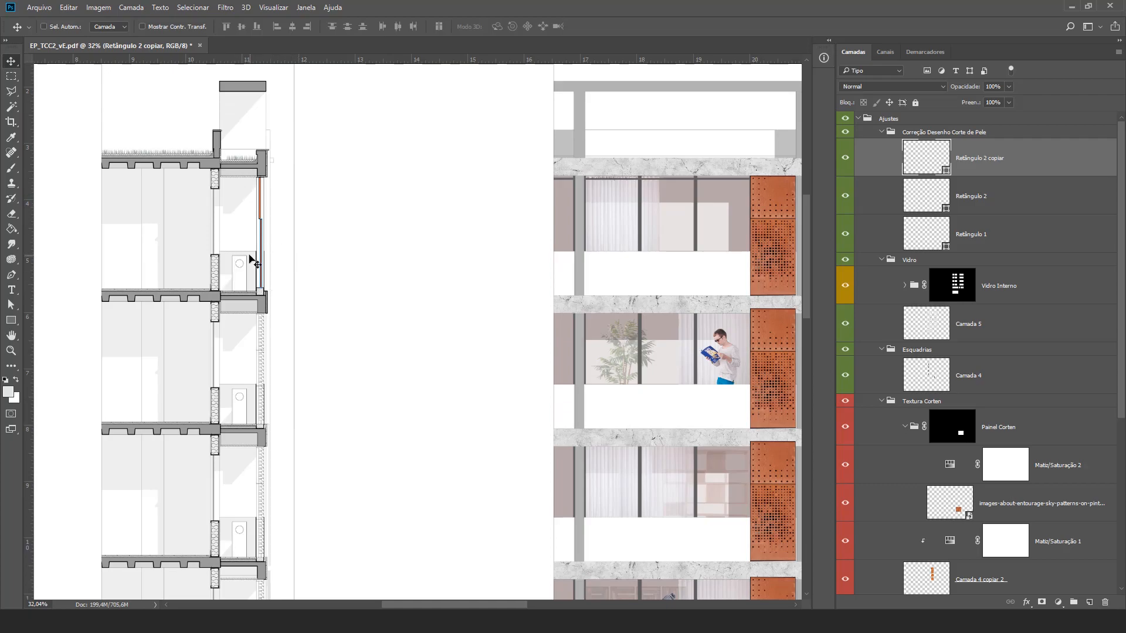
left_click(845, 196)
left_click(995, 235, "shift")
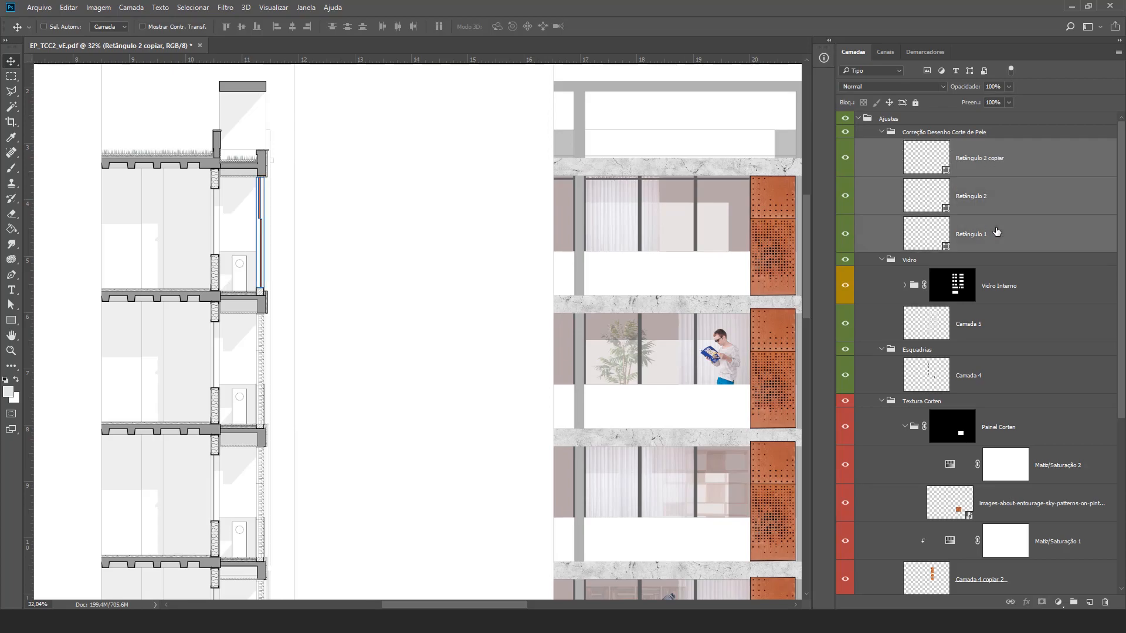
scroll(259, 234, "down", 1)
scroll(259, 231, "up", 1)
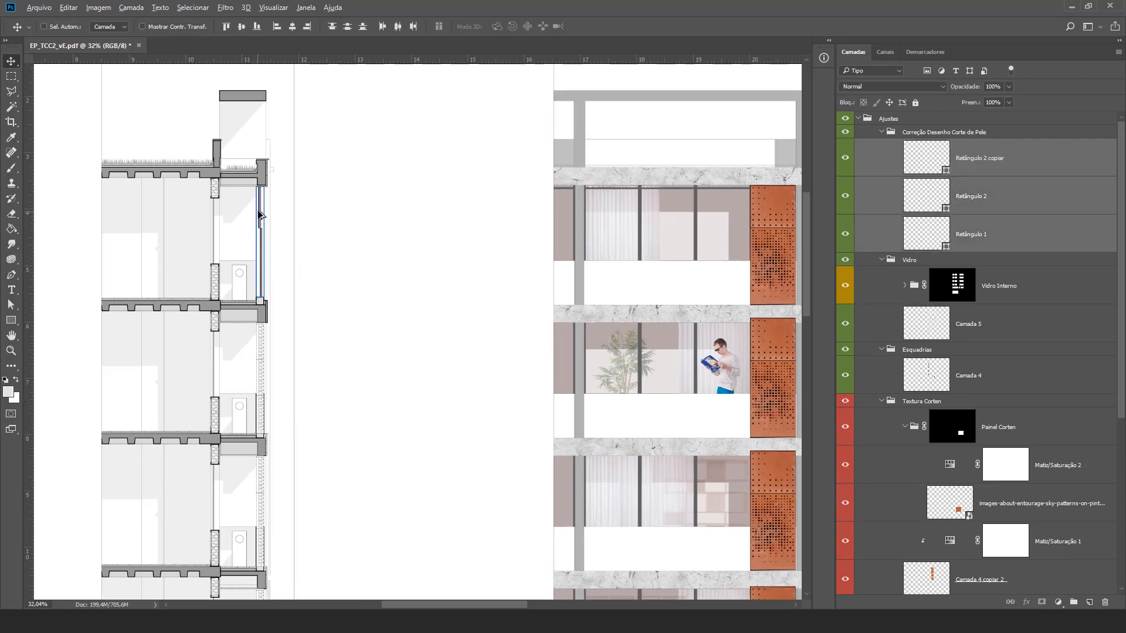
left_click_drag(262, 207, 298, 290)
scroll(256, 334, "up", 1)
scroll(256, 340, "up", 19)
scroll(311, 288, "down", 20)
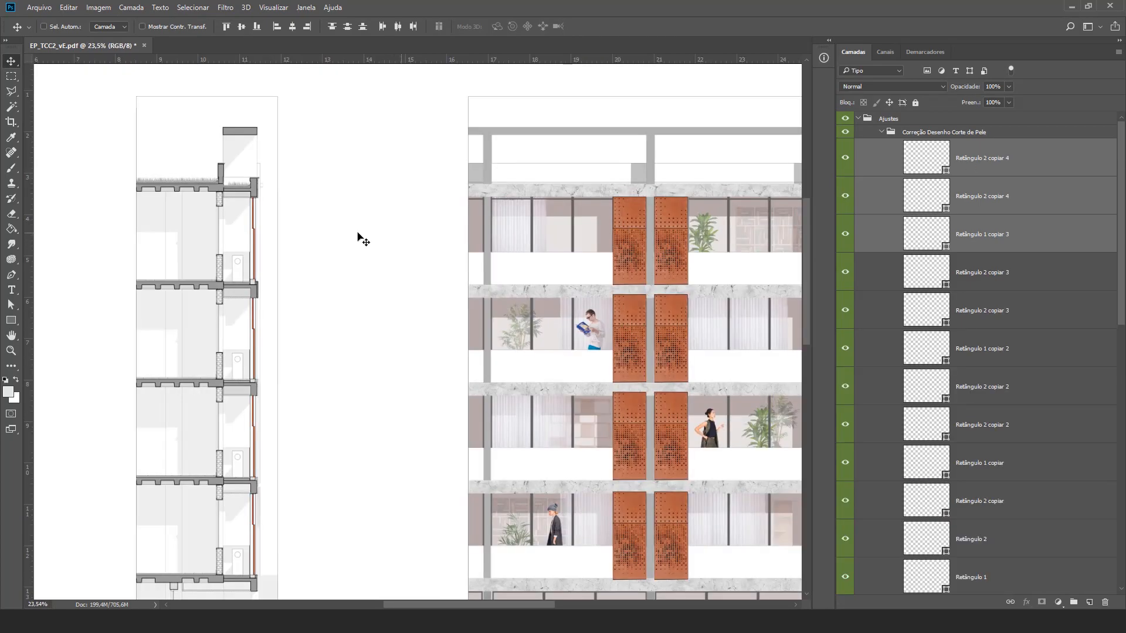
Step: Try to merge the lowest floor's three facade rectangle layers into a single layer
left_click(997, 158)
left_click(994, 246)
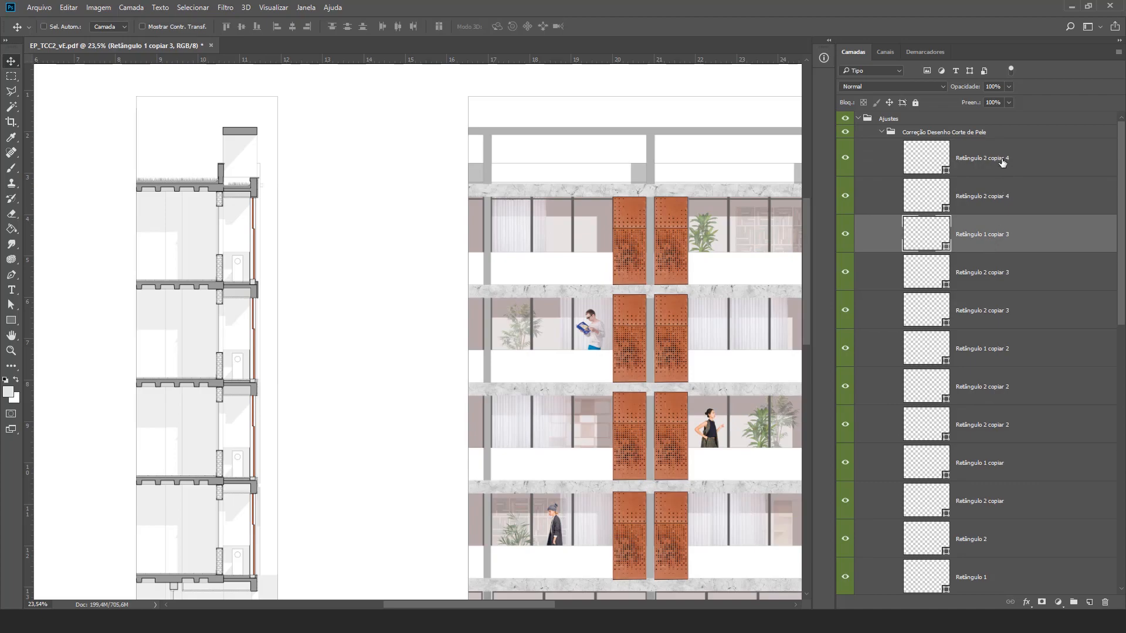
left_click(1002, 162, "shift")
key("ctrl+e")
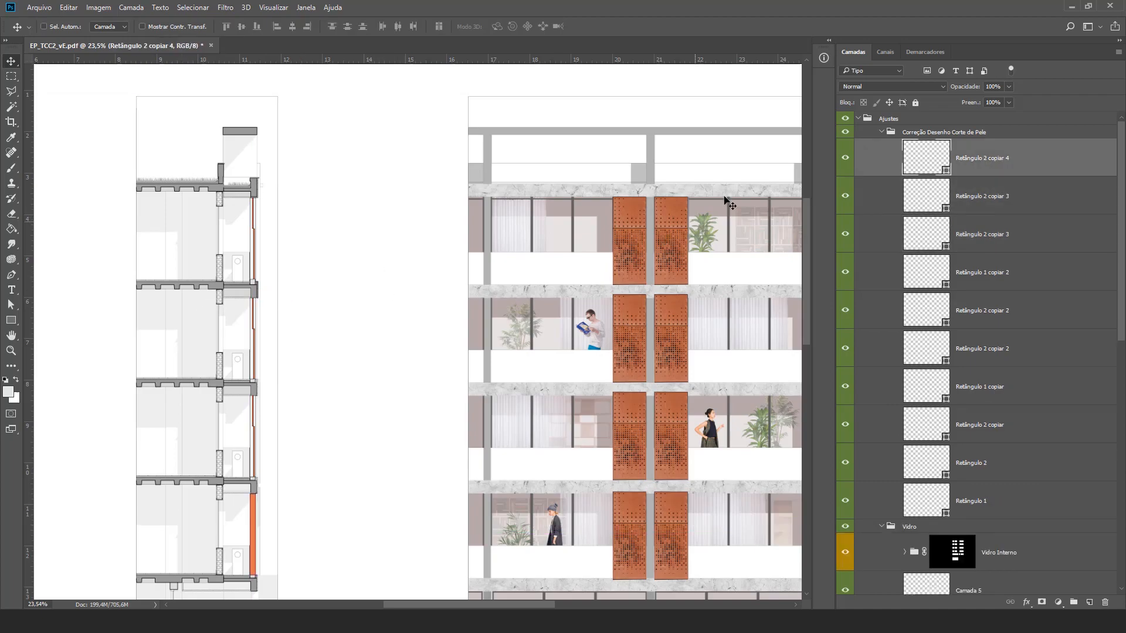
scroll(410, 293, "down", 2)
key("ctrl+z")
scroll(281, 197, "up", 1)
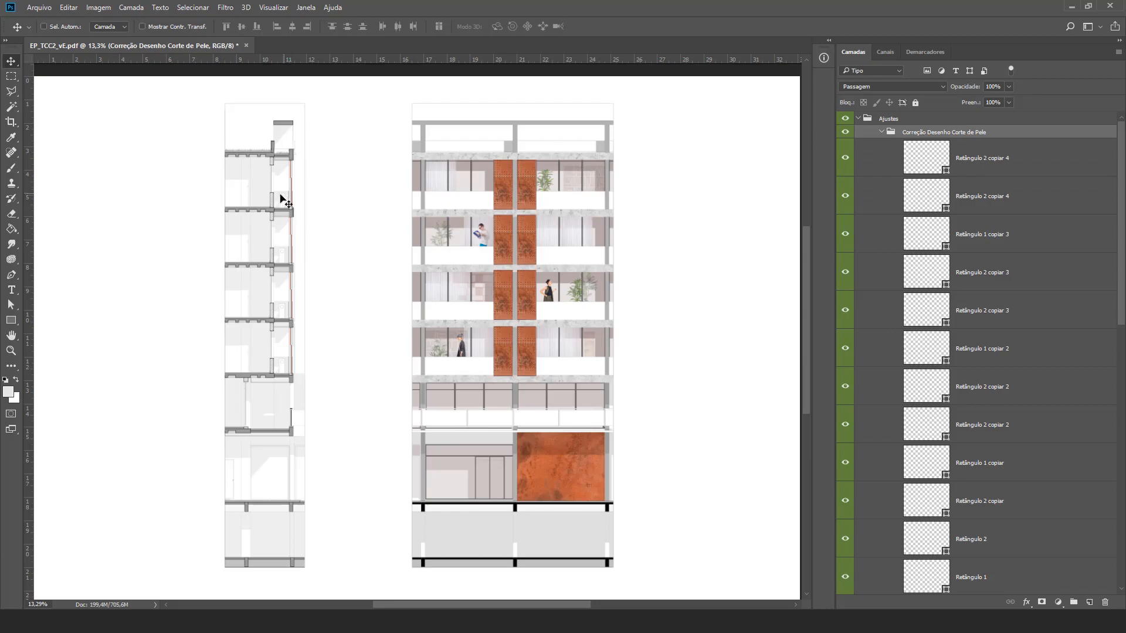
Step: Give the Correção Desenho Corte de Pele group the Laranja colour label and toggle its visibility to compare the facade correction
right_click(846, 134)
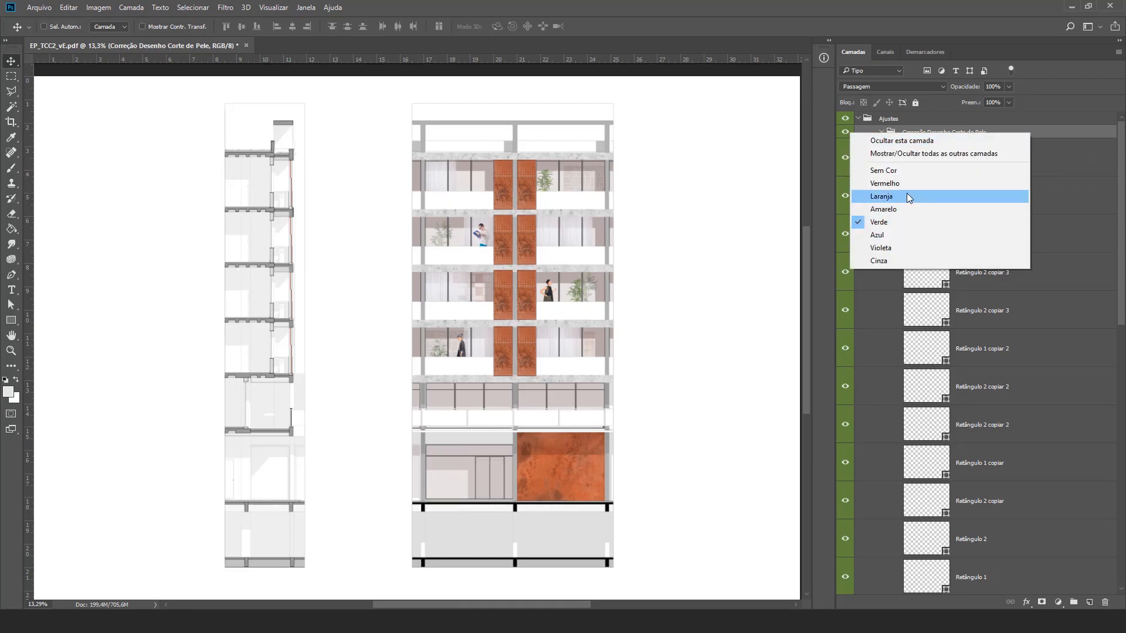
left_click(895, 197)
left_click(846, 134)
left_click(846, 134)
left_click(846, 134)
left_click(846, 134)
scroll(337, 142, "up", 5)
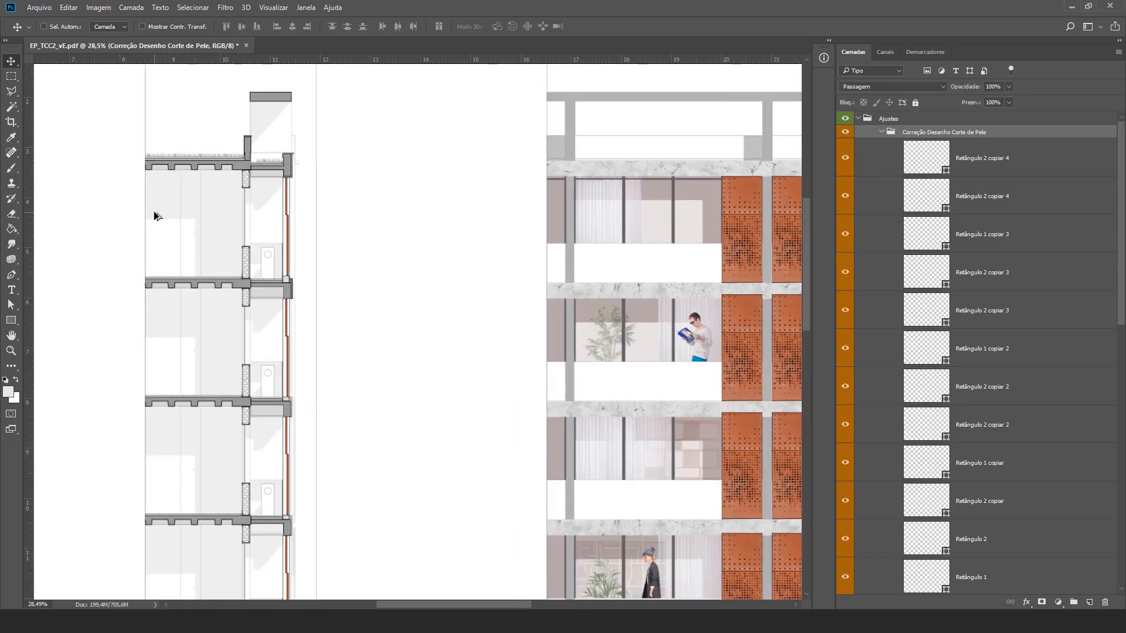
left_click(852, 135)
left_click(852, 134)
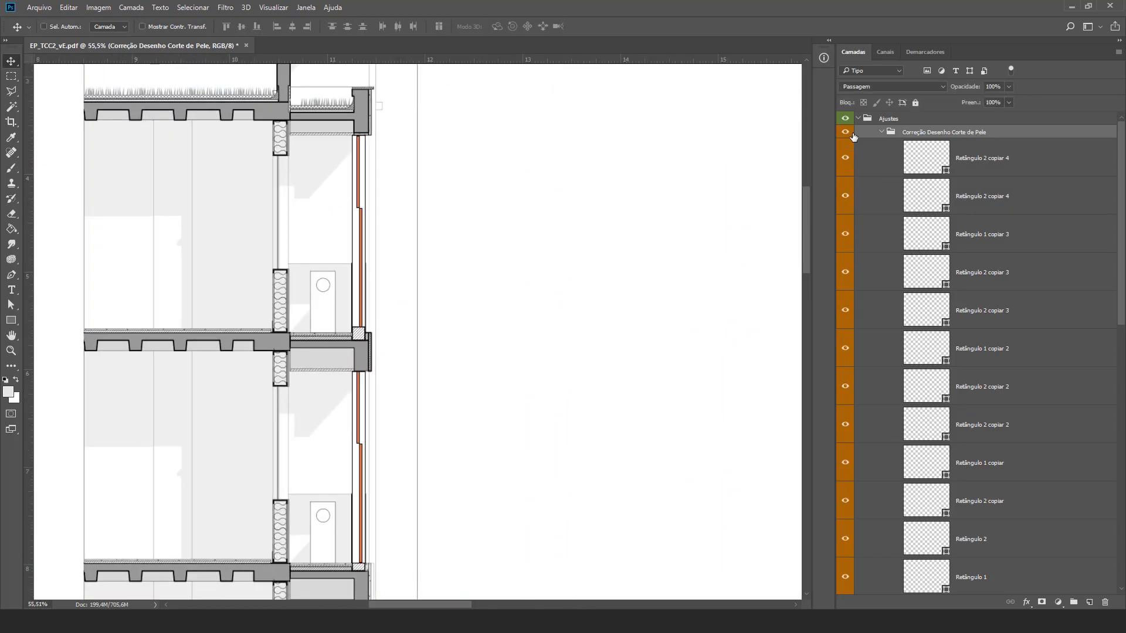
Step: Collapse the layer groups and create a new group named Pessoas with the Amarelo colour label
left_click(882, 134)
scroll(251, 194, "down", 5)
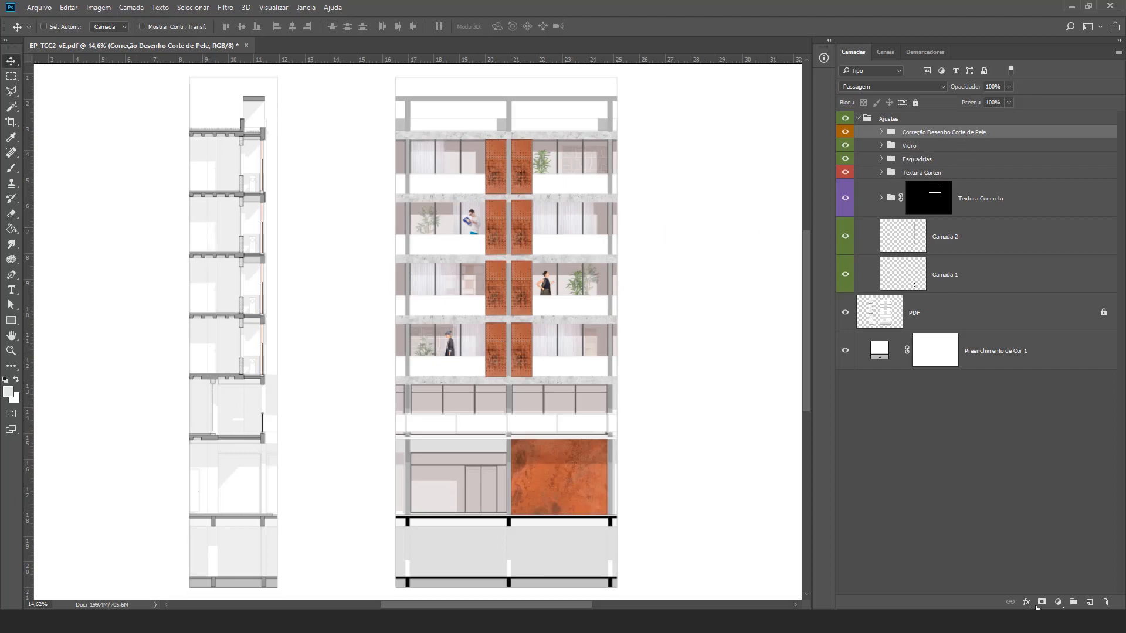
left_click(1074, 602)
double_click(928, 134)
type("Pessoas")
key("Return")
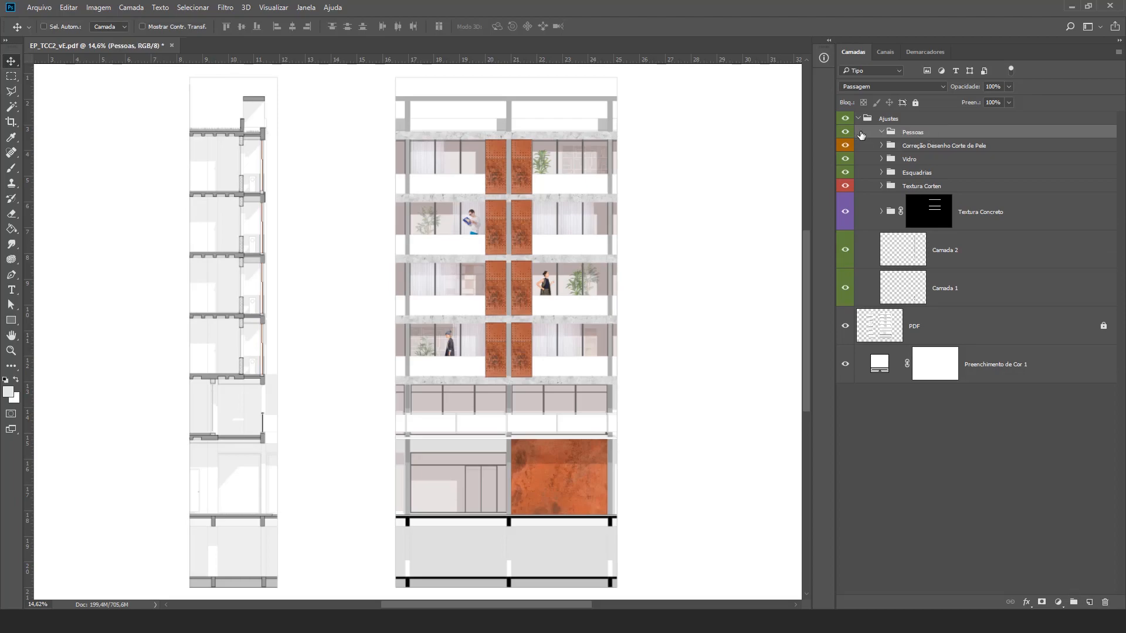
right_click(844, 133)
left_click(893, 217)
Step: Expand the Vidro and Vidro Interno groups and rename the uppermost person layer as Pessoa 01
left_click(881, 160)
left_click(903, 185)
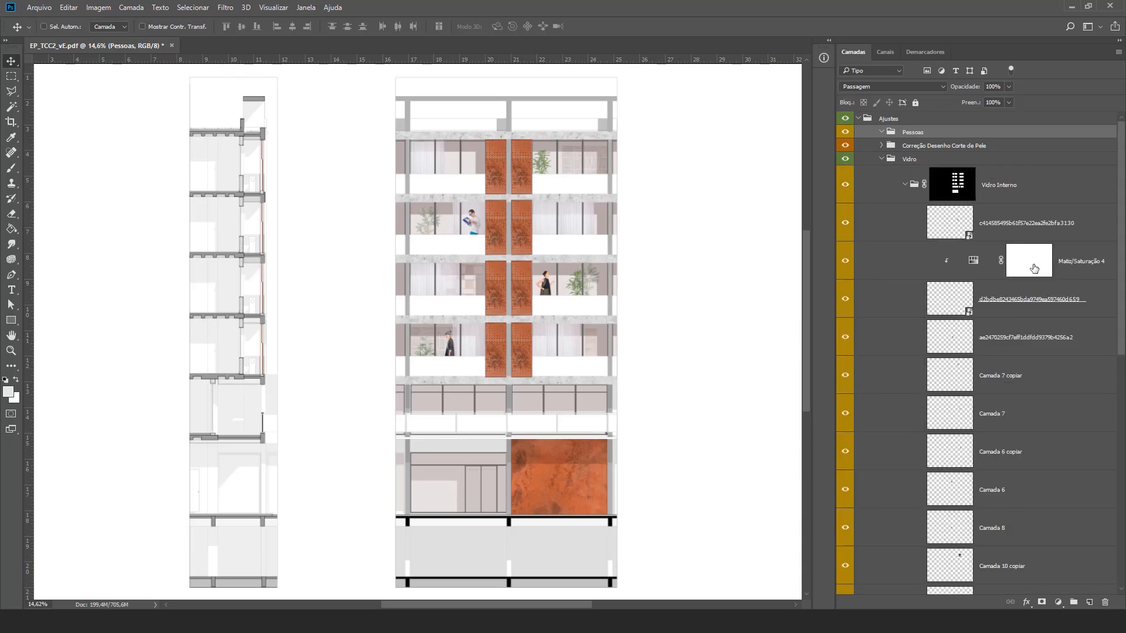
left_click(923, 230)
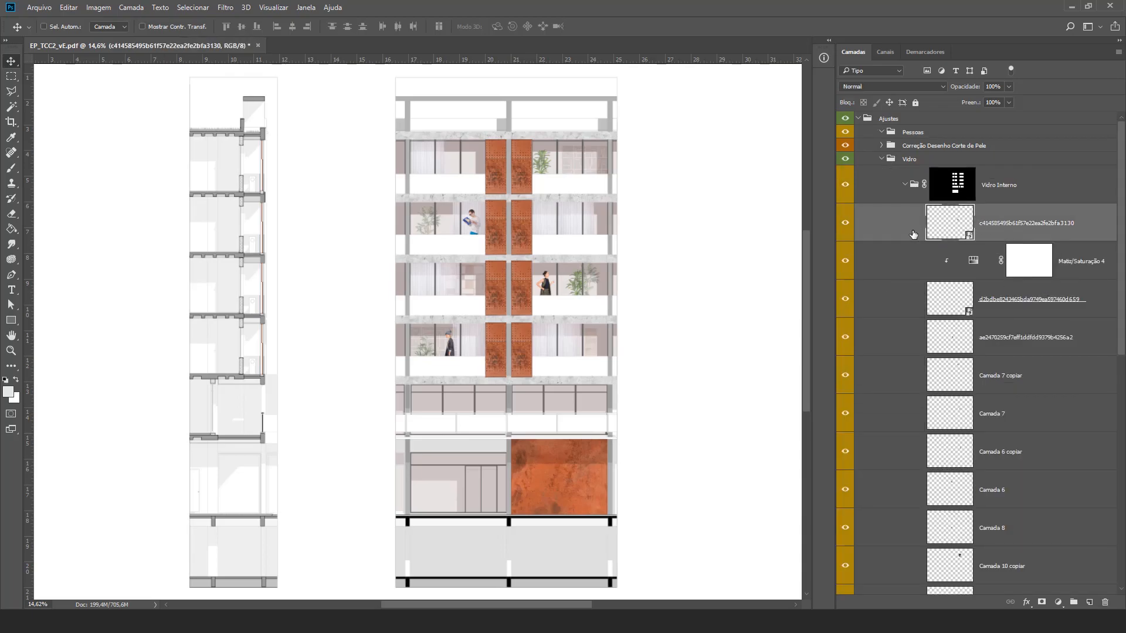
double_click(1007, 224)
type("Pessoa 01")
key("Return")
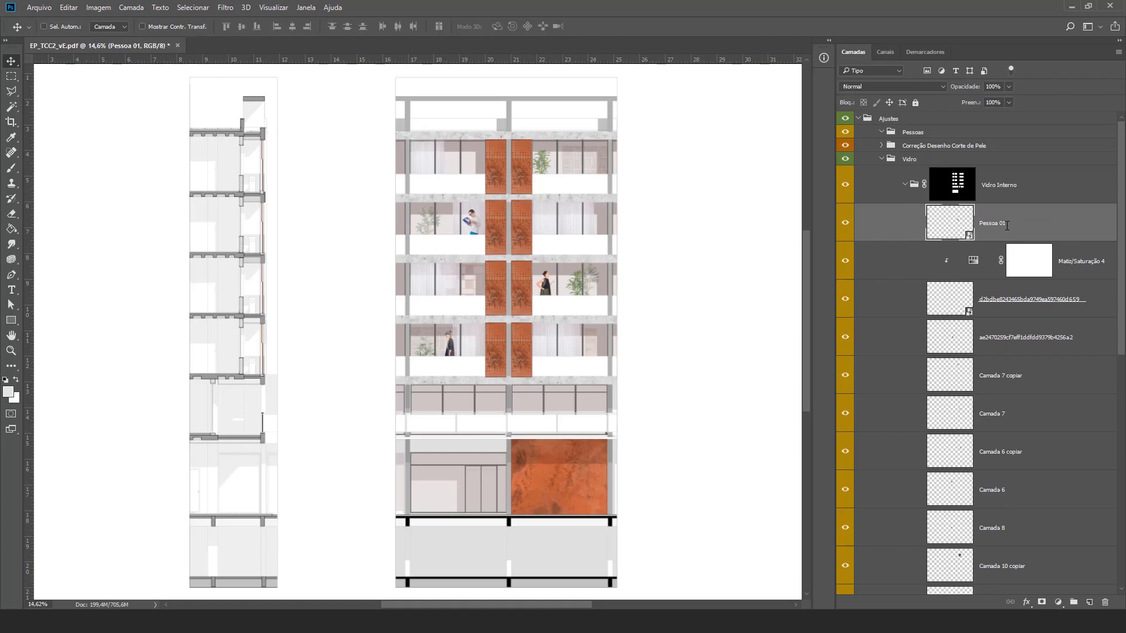
Step: Rename the two remaining person layers in Vidro Interno as Pessoa 02 and Pessoa 03
double_click(1037, 298)
type("Pessoa 02")
key("Return")
scroll(1040, 301, "down", 1)
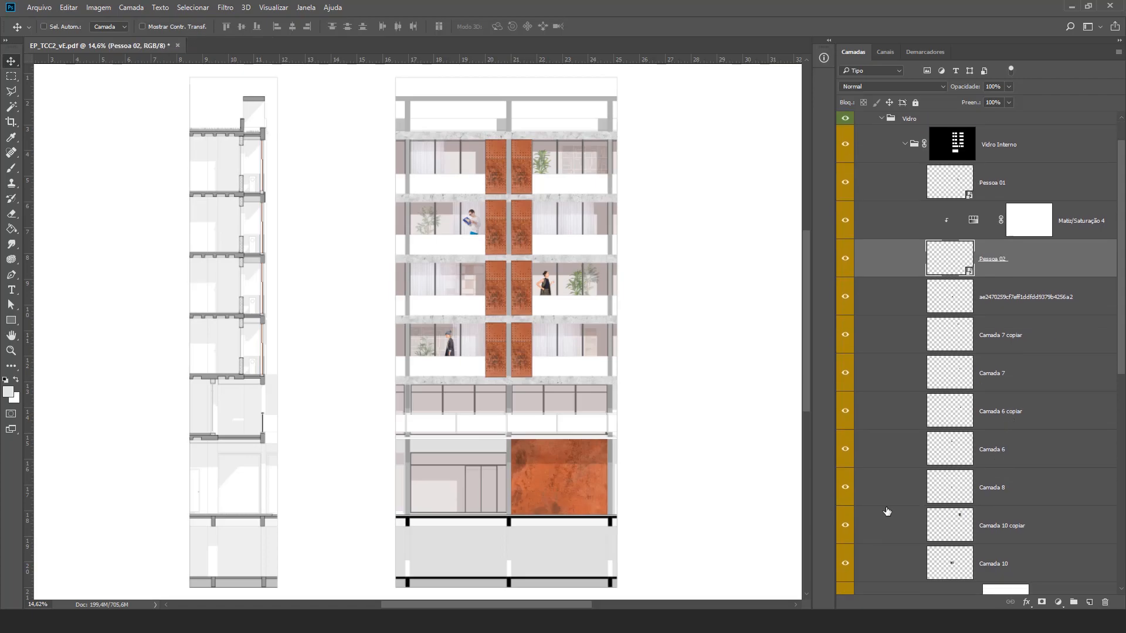
double_click(1000, 297)
type("Pessoa 03")
key("Return")
Step: Copy the layers Pessoa 01, Pessoa 02 and Pessoa 03 into the Pessoas group
scroll(1000, 296, "up", 1)
left_click(1000, 299, "ctrl")
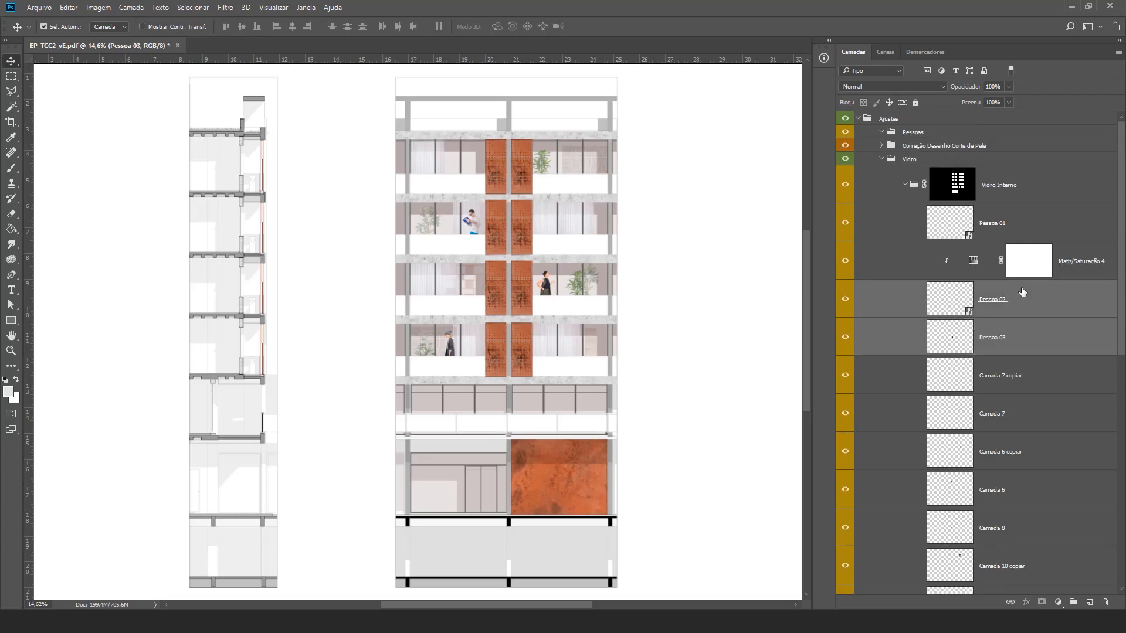
left_click(1032, 226, "ctrl")
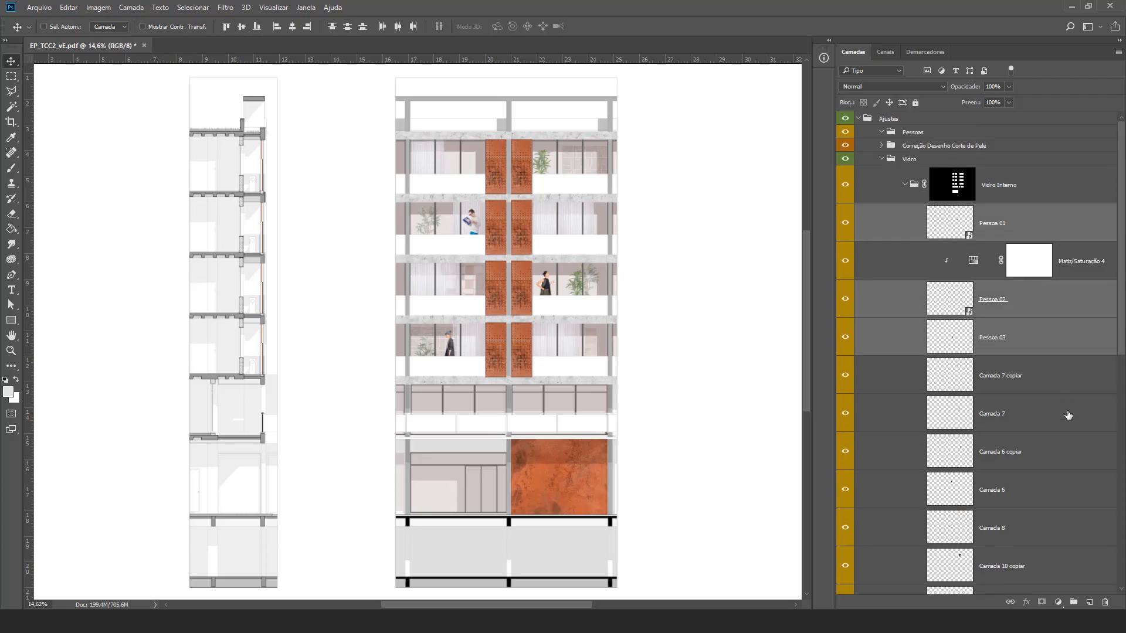
left_click(1043, 343)
left_click(1018, 309, "ctrl")
left_click(1031, 225, "ctrl")
left_click_drag(953, 222, 931, 134)
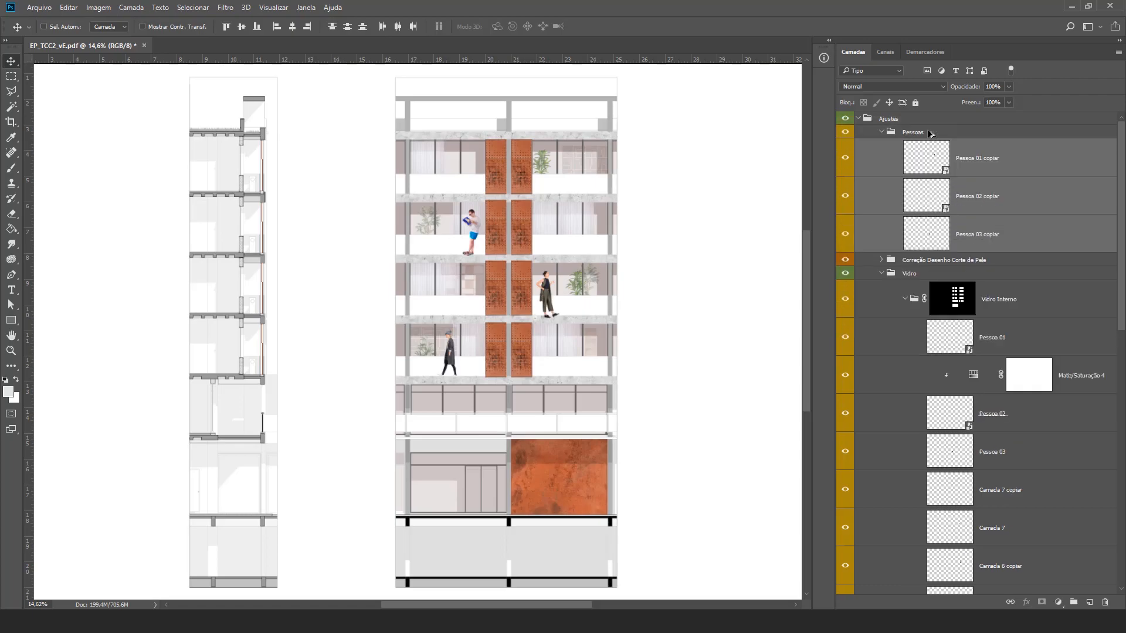
scroll(587, 235, "up", 1)
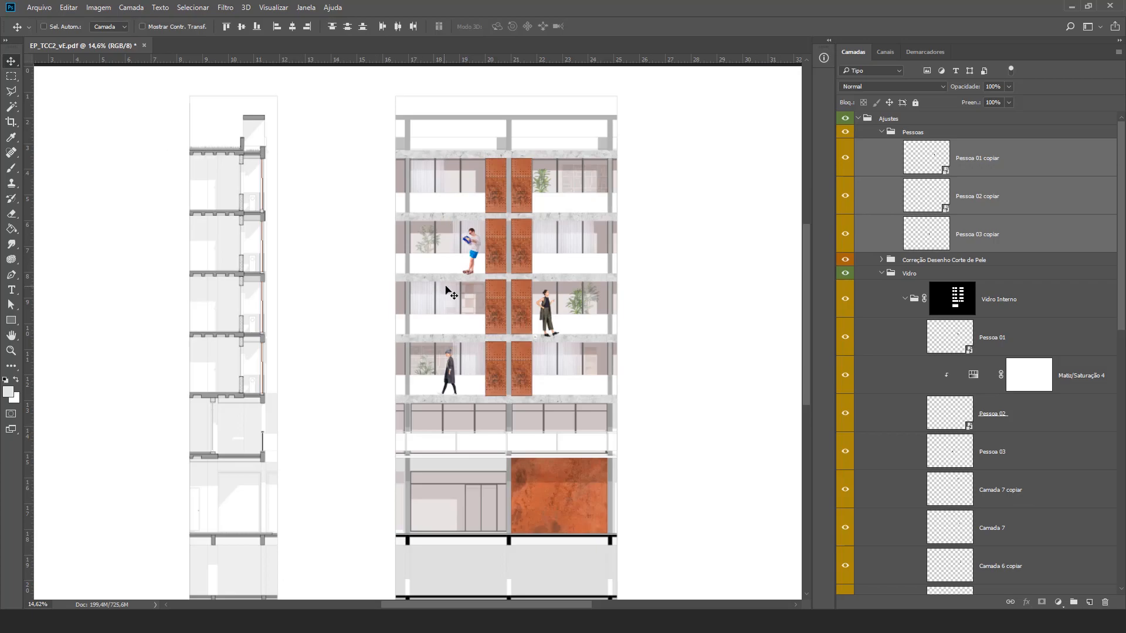
Step: Move the three copied people from the elevation onto the section and align the Pessoa 03 copiar figure with its floor slab
left_click_drag(469, 257, 253, 249)
scroll(157, 352, "up", 1)
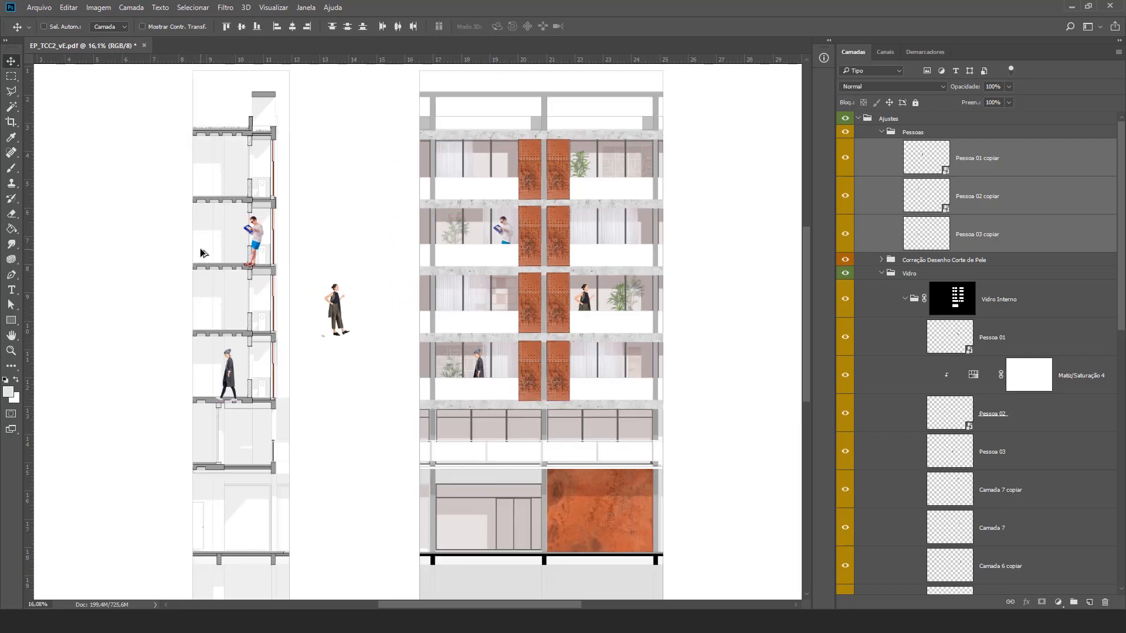
scroll(201, 250, "up", 4)
left_click(961, 225)
scroll(244, 454, "up", 5)
scroll(249, 479, "up", 3)
left_click_drag(249, 476, 249, 464)
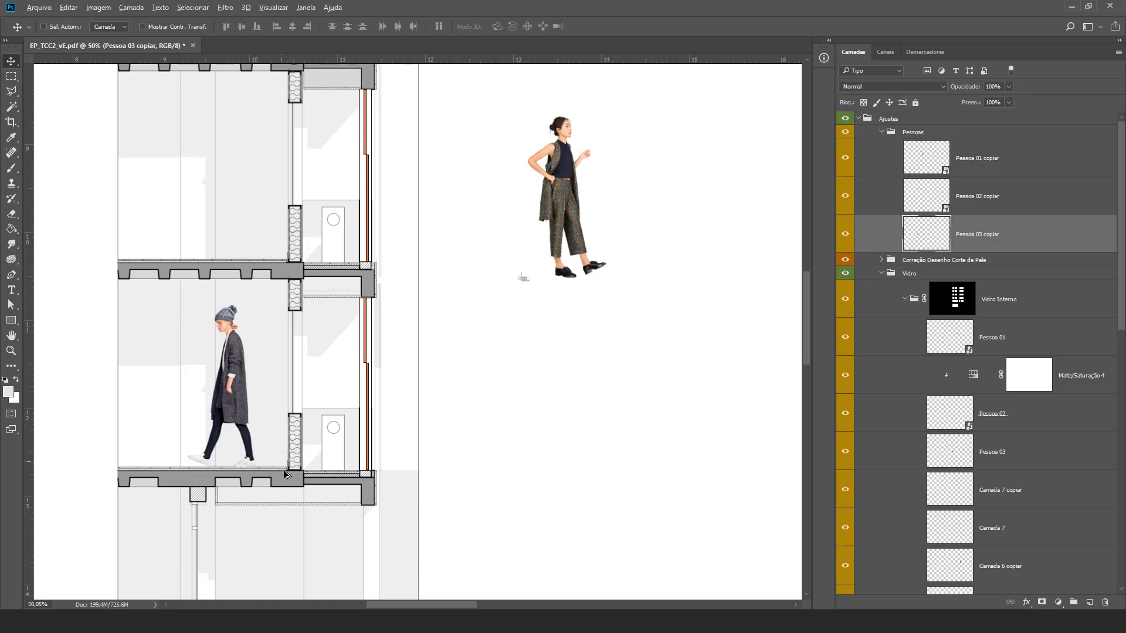
Step: Place the woman in the long vest on the section's empty floor between the other two people
scroll(237, 422, "down", 6)
scroll(208, 358, "up", 2)
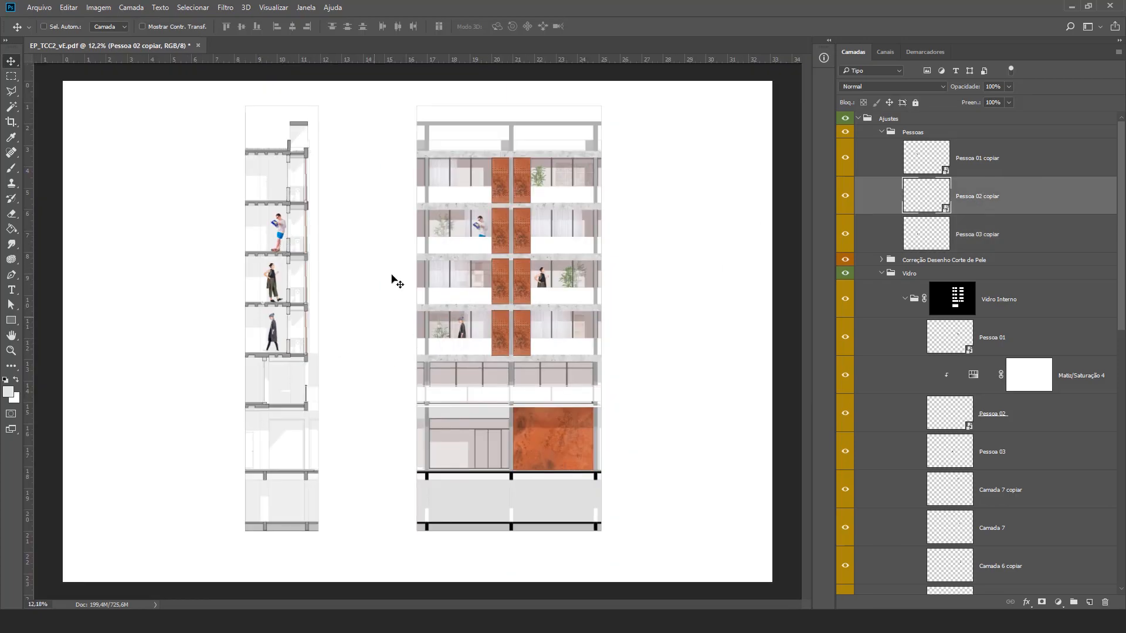
scroll(271, 239, "up", 6)
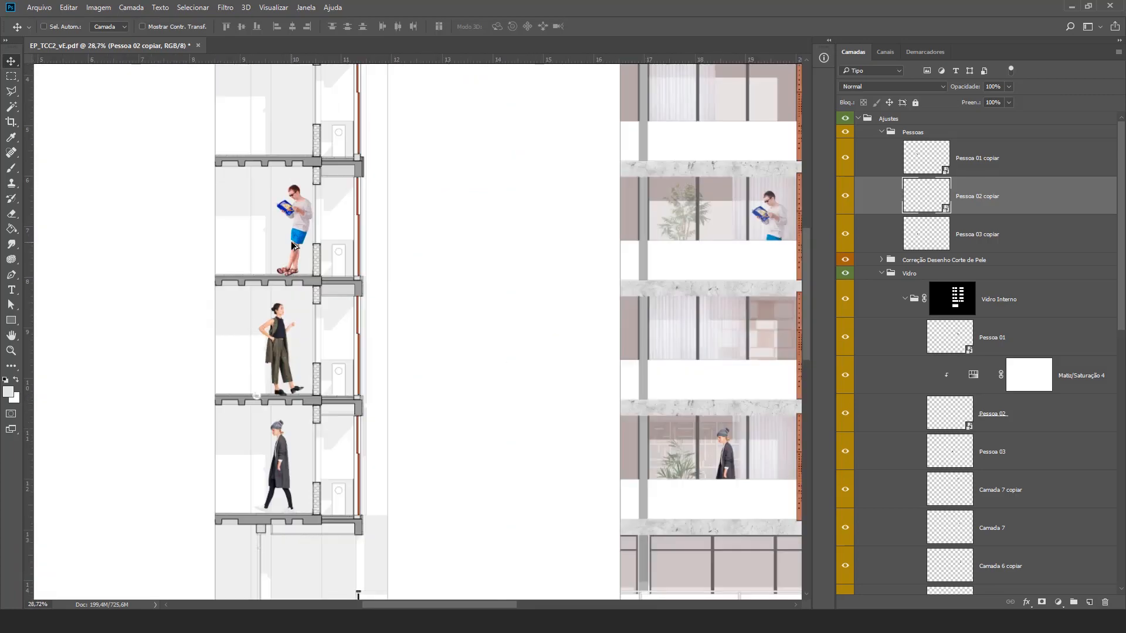
Step: Give the Pessoa 01 copiar layer a colour overlay in Normal blend mode with colour ffffff
left_click(984, 238)
left_click(976, 169)
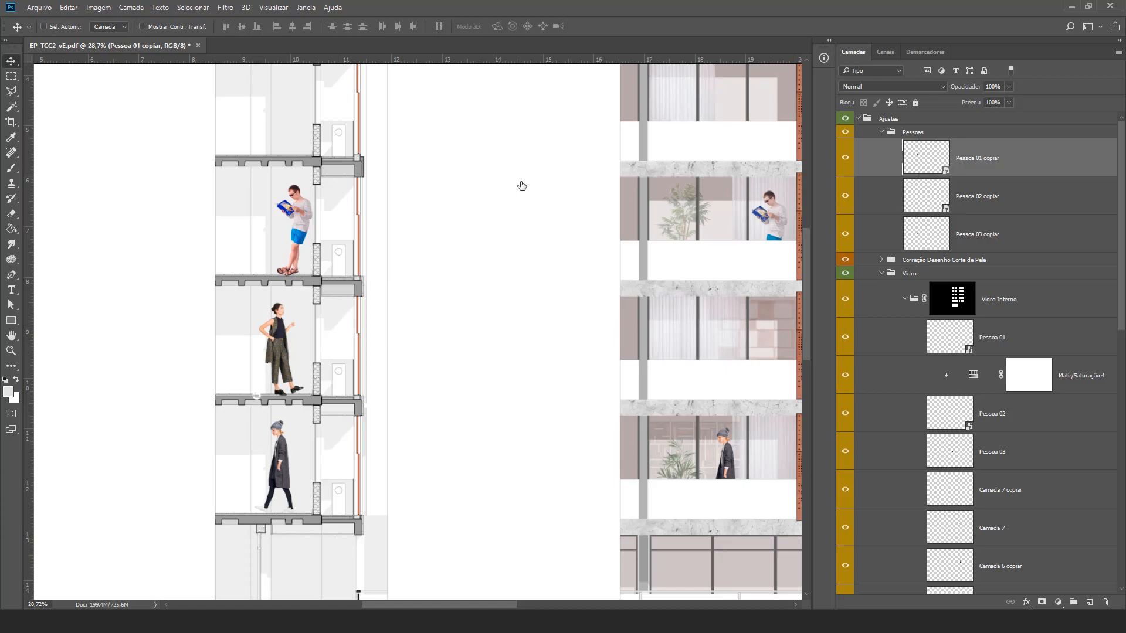
left_click_drag(670, 215, 477, 259)
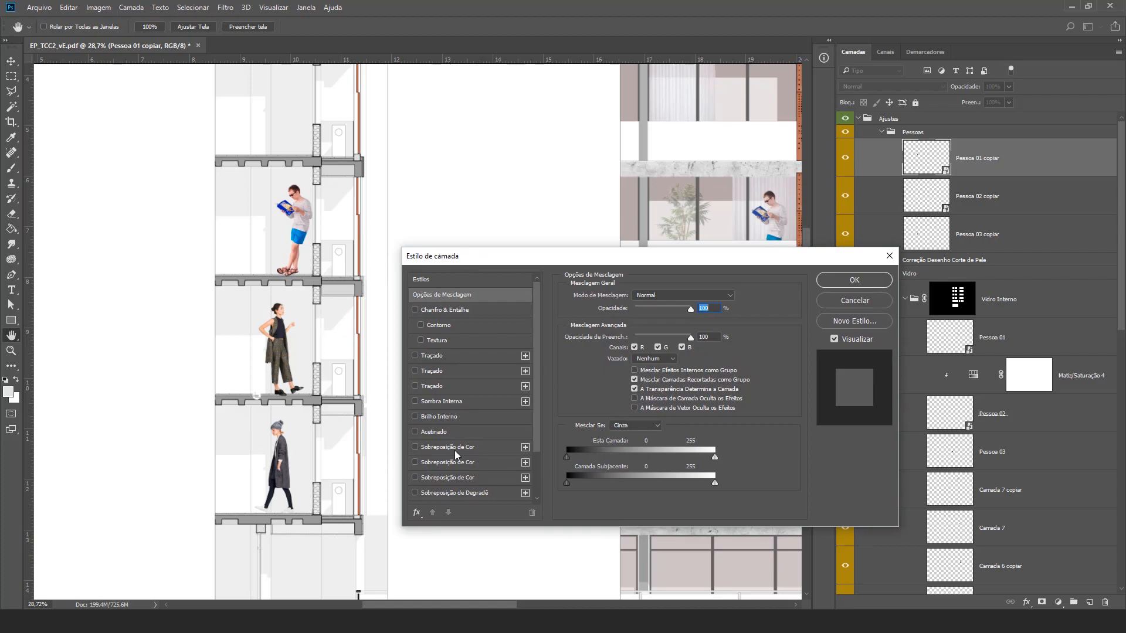
scroll(455, 455, "down", 1)
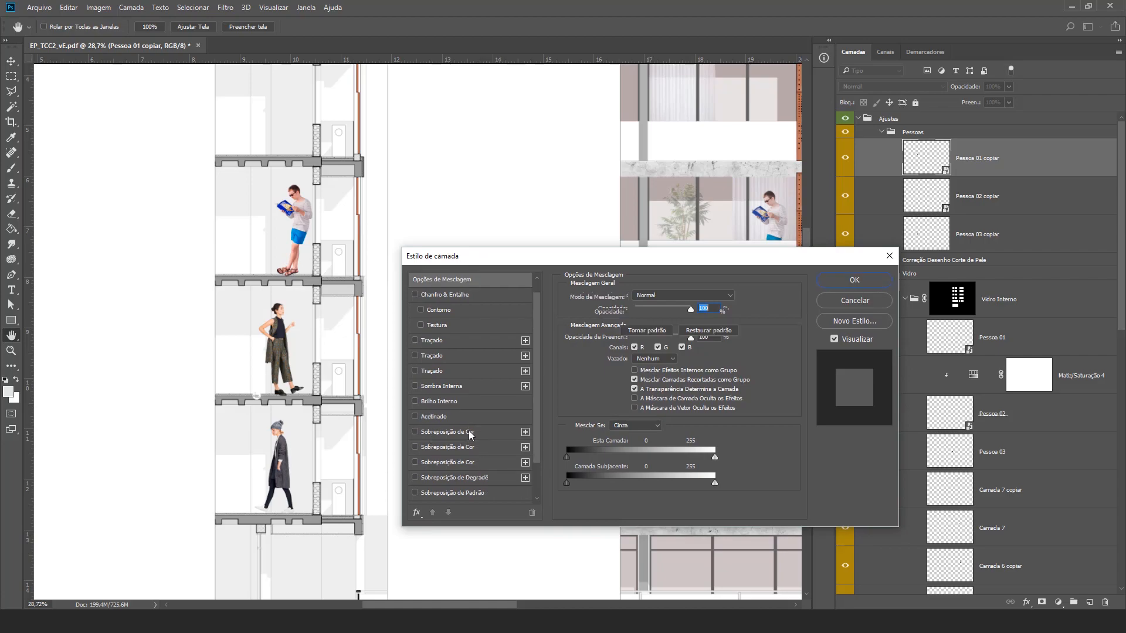
left_click(470, 432)
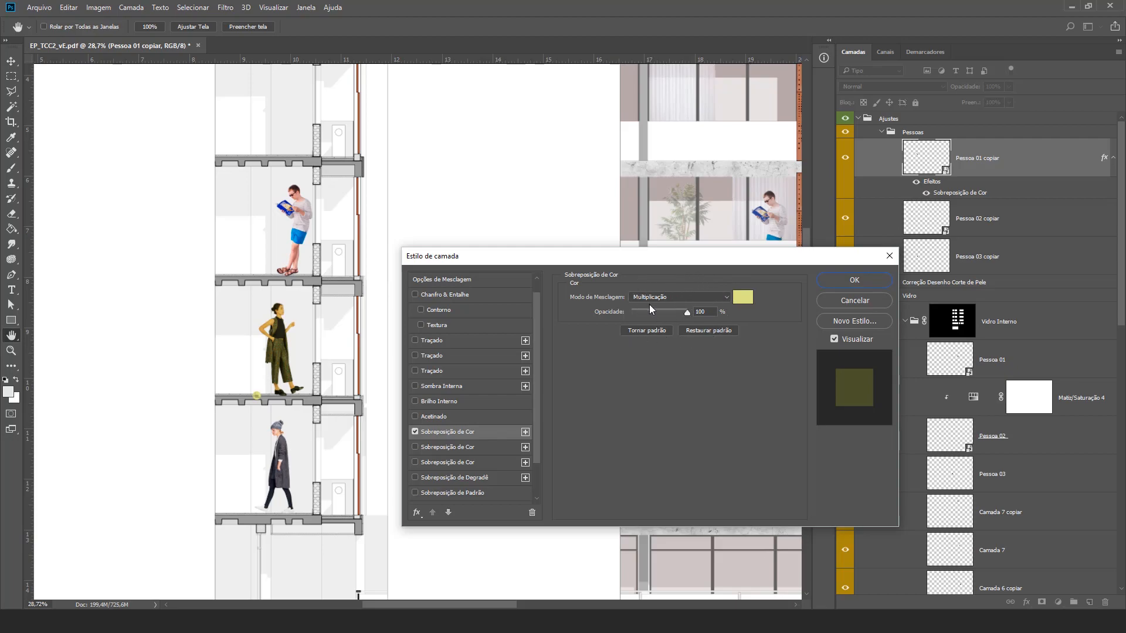
left_click(663, 296)
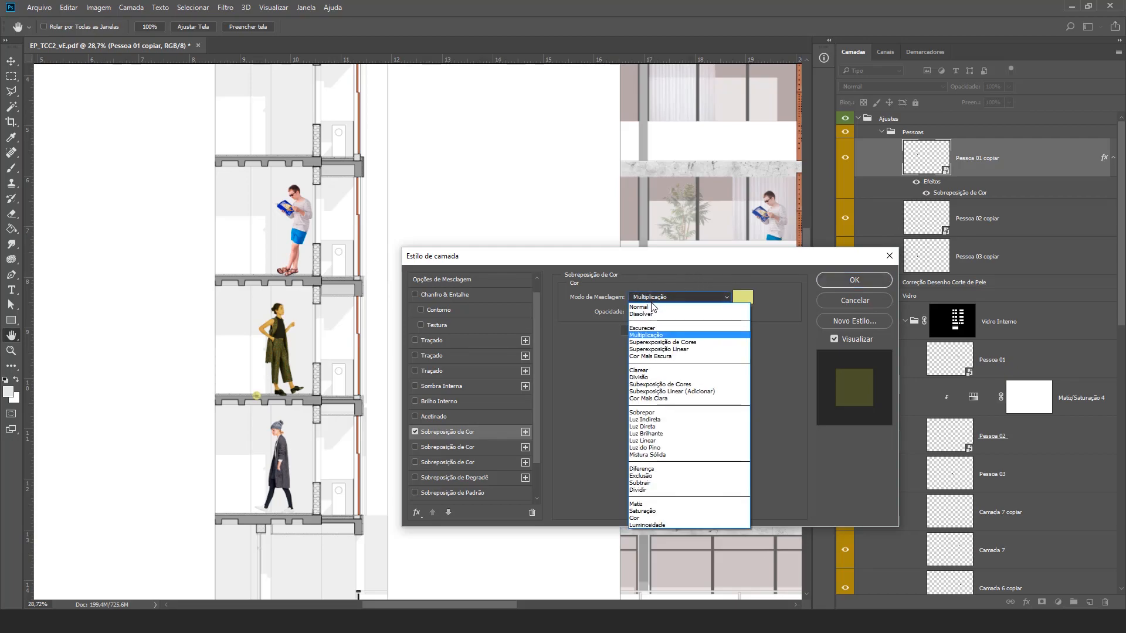
left_click(656, 304)
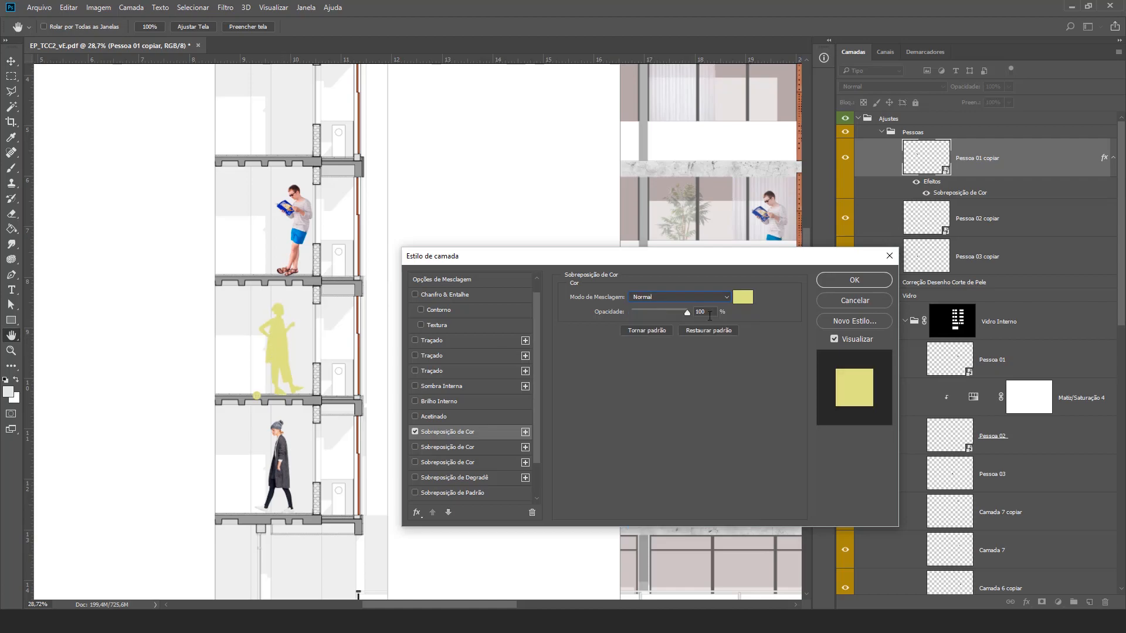
left_click(743, 298)
type("ffffff")
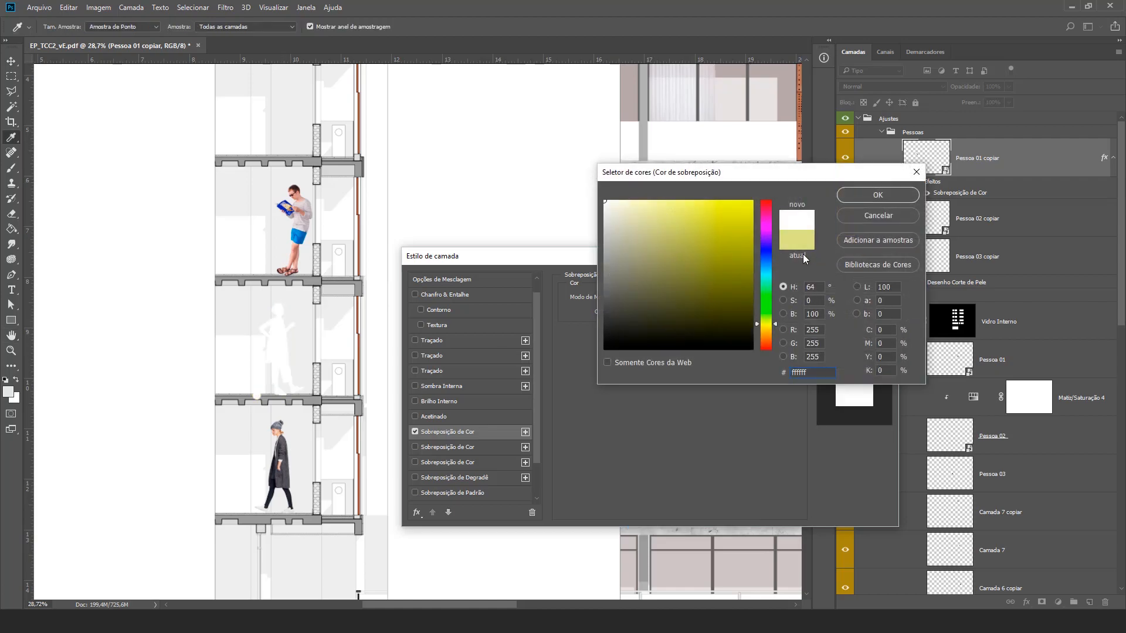
left_click(870, 196)
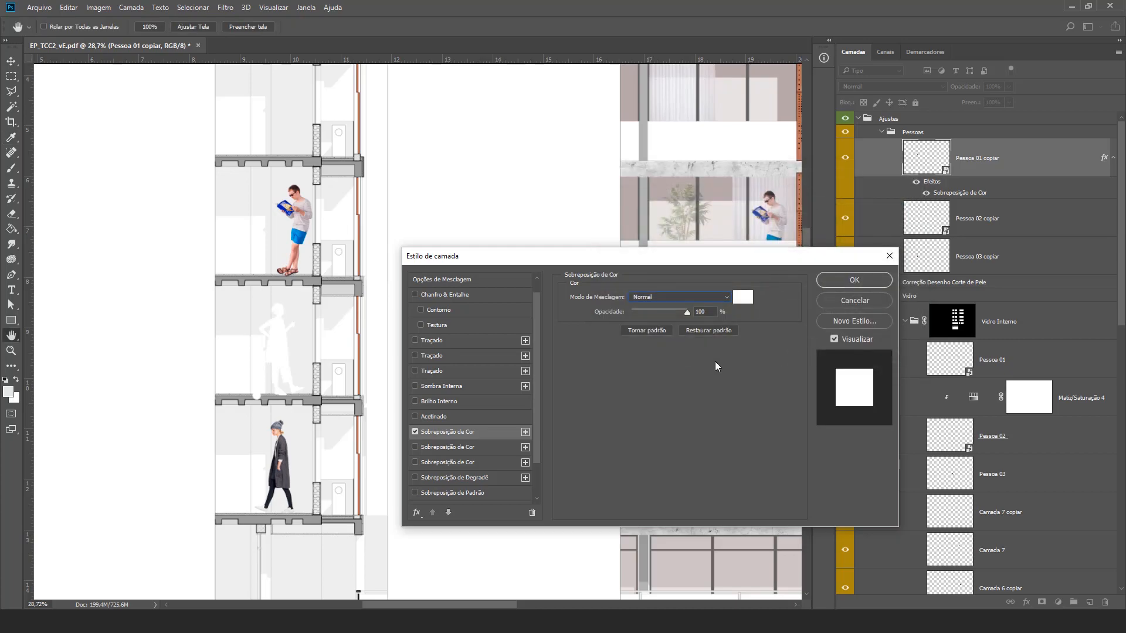
Step: Add a 1 px black outside stroke to Pessoa 01 copiar and apply the layer style
left_click(431, 341)
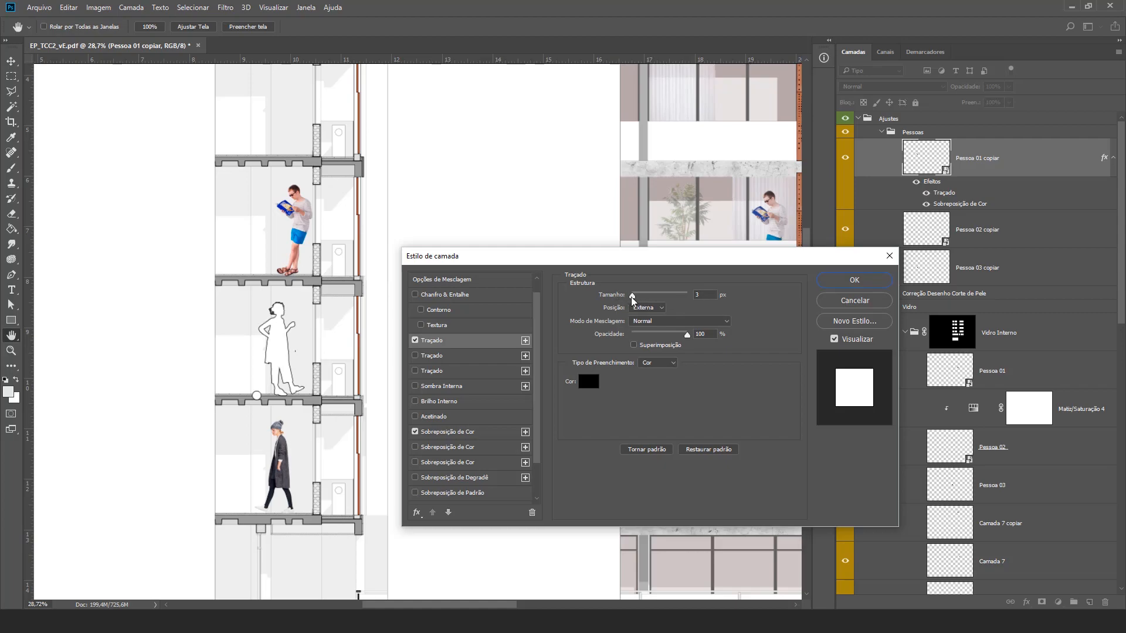
left_click(694, 295)
type("1")
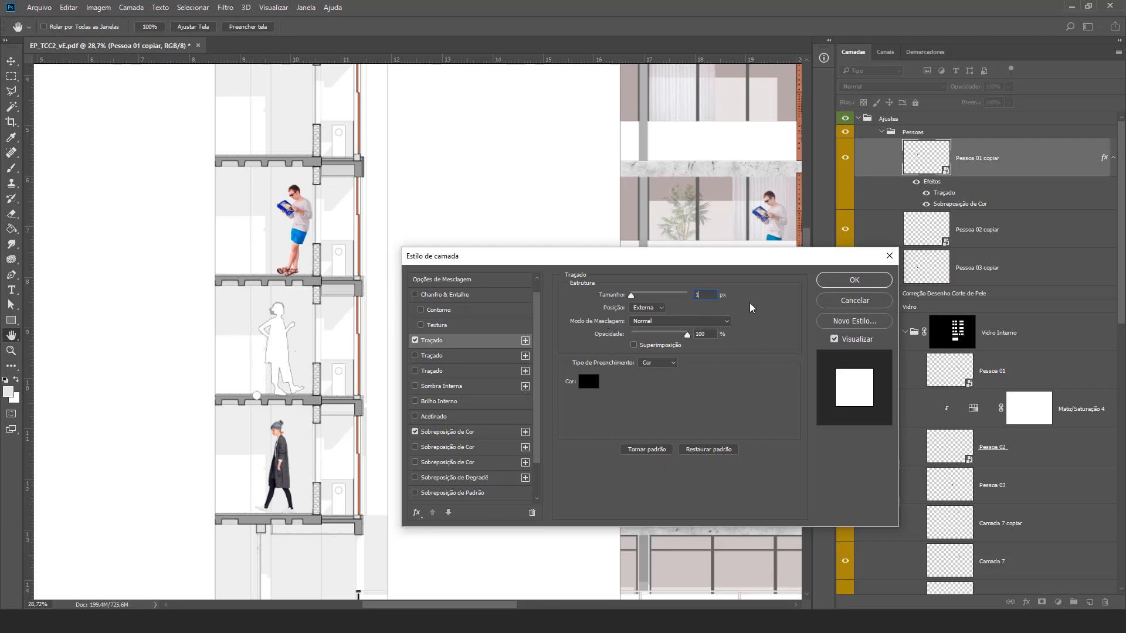
left_click(854, 280)
Step: Rasterize the Pessoa 01 copiar layer and erase the stray circle beside the figure's feet with the Eraser at 100% opacity
scroll(291, 399, "up", 5)
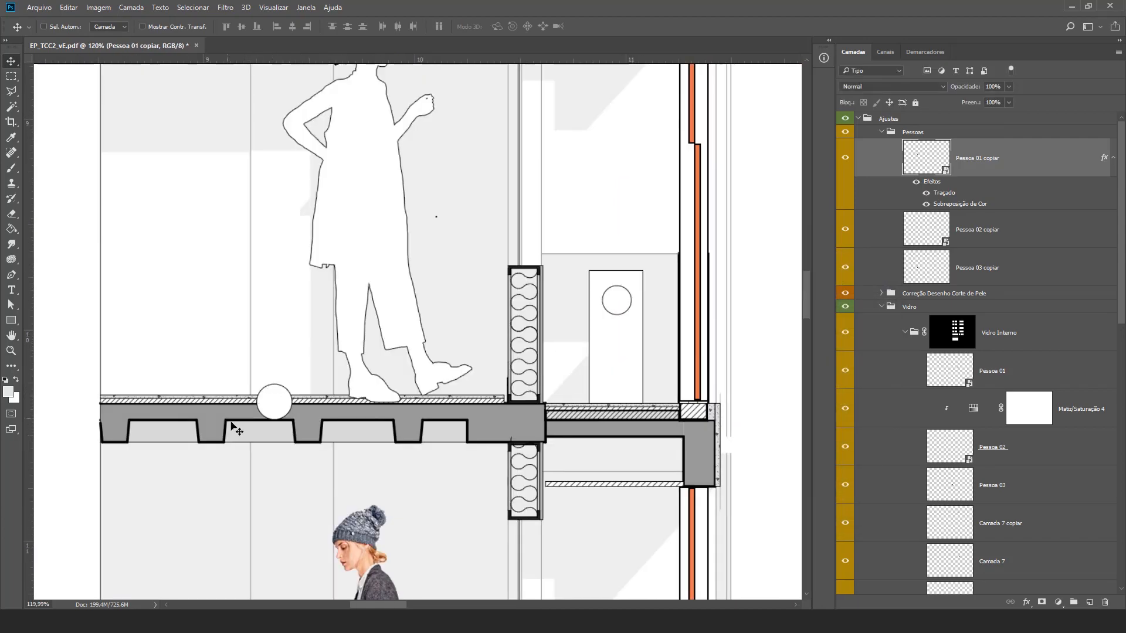
scroll(299, 433, "up", 1)
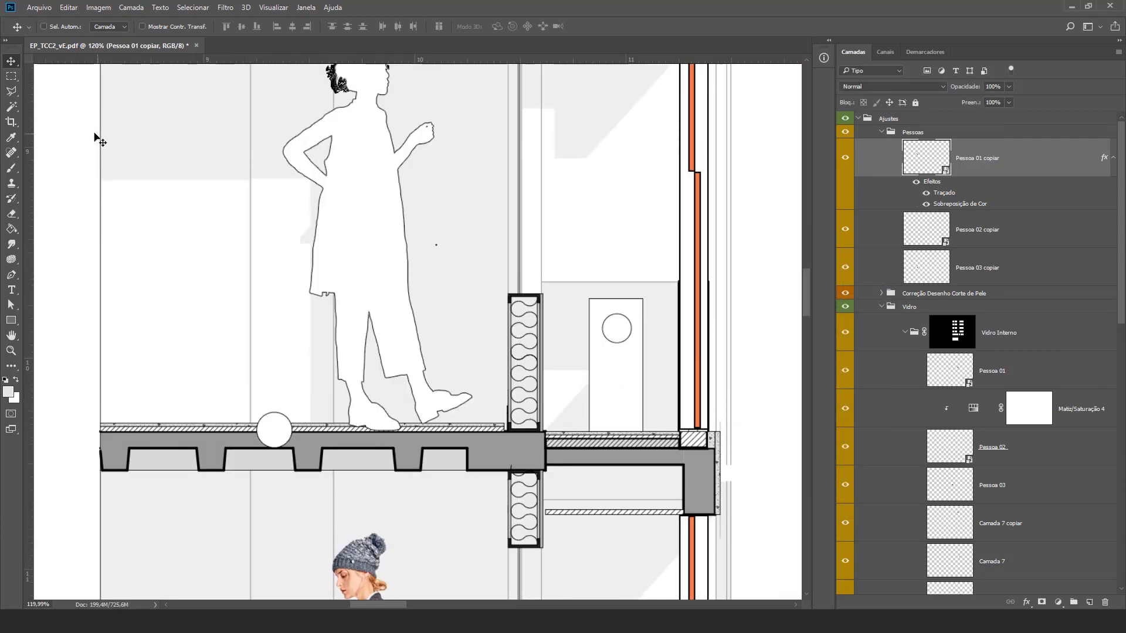
left_click(17, 95)
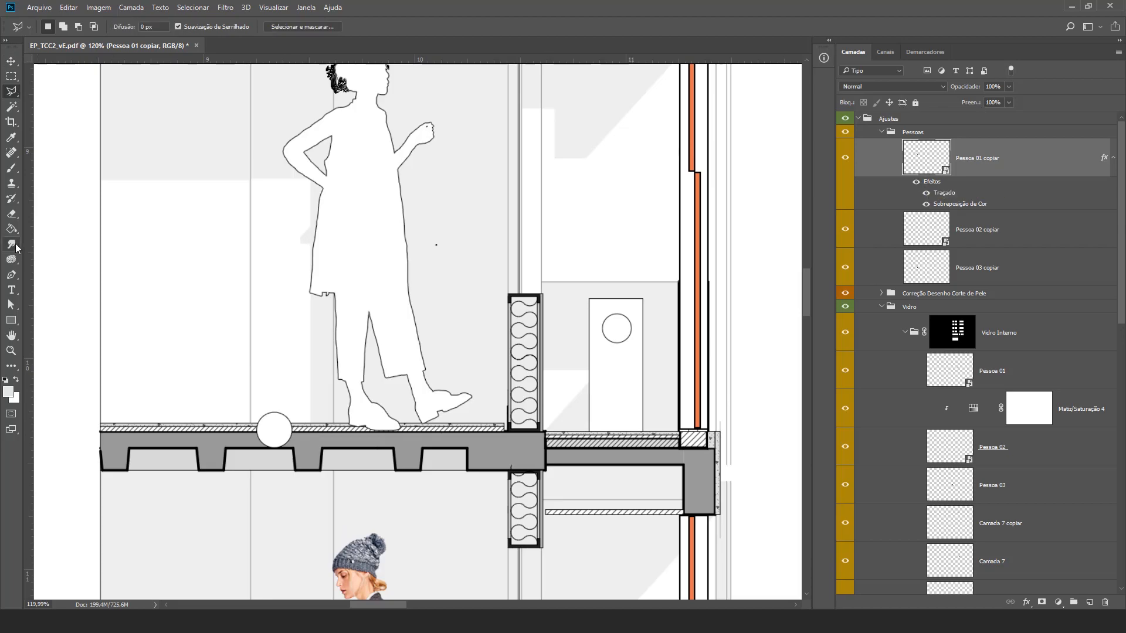
left_click(12, 214)
scroll(364, 367, "down", 2)
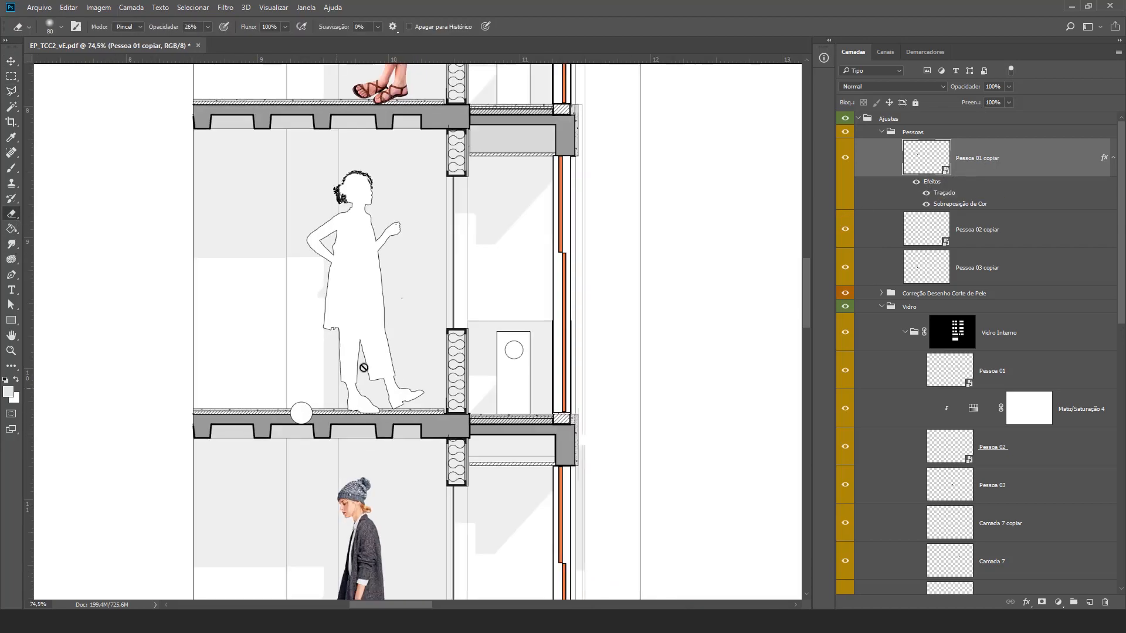
scroll(372, 279, "up", 1)
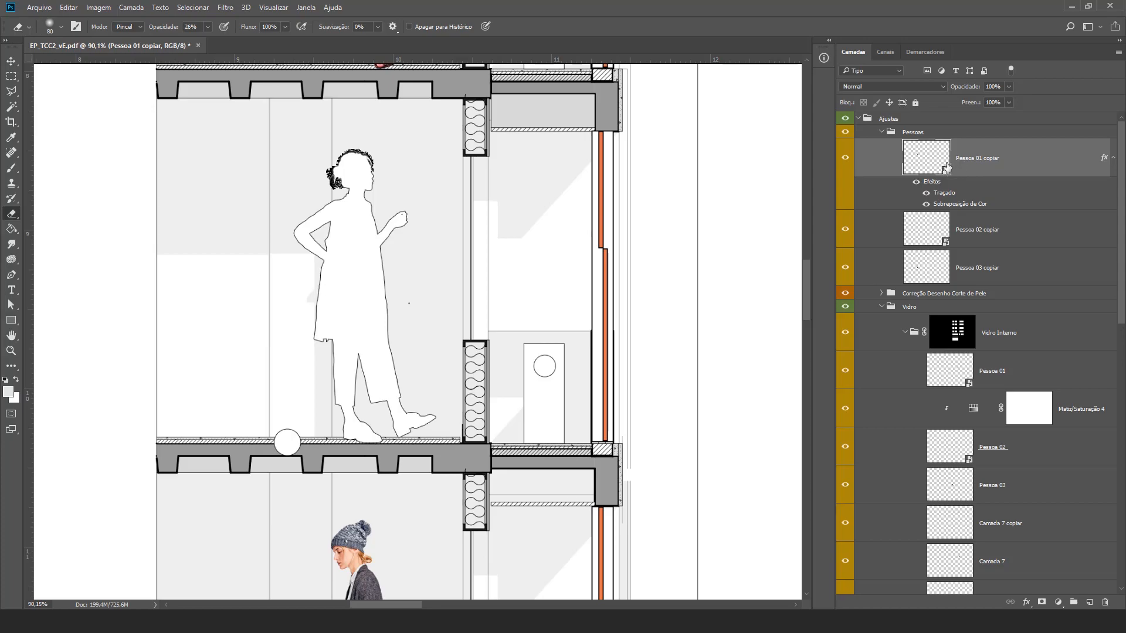
right_click(982, 151)
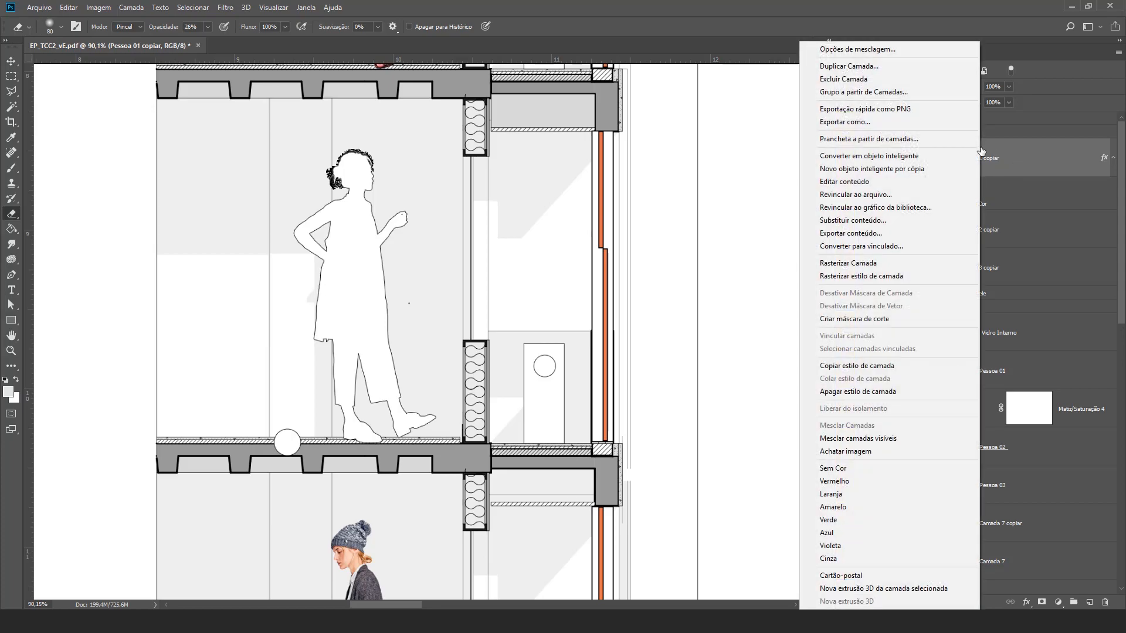
left_click(848, 263)
key("0")
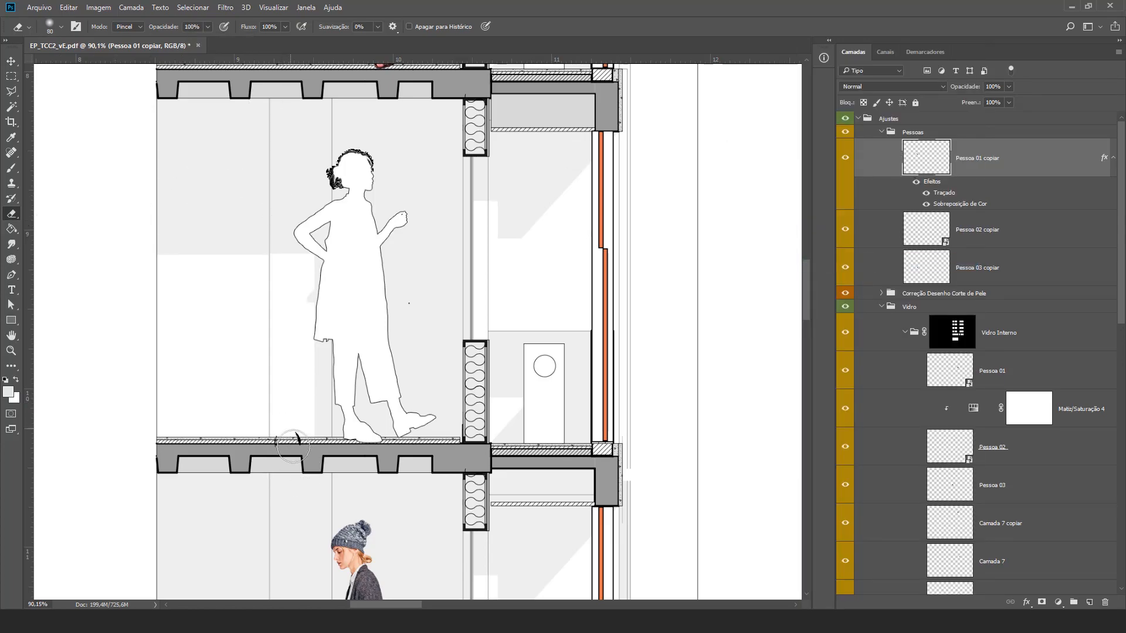
scroll(283, 453, "down", 3)
scroll(264, 293, "down", 5)
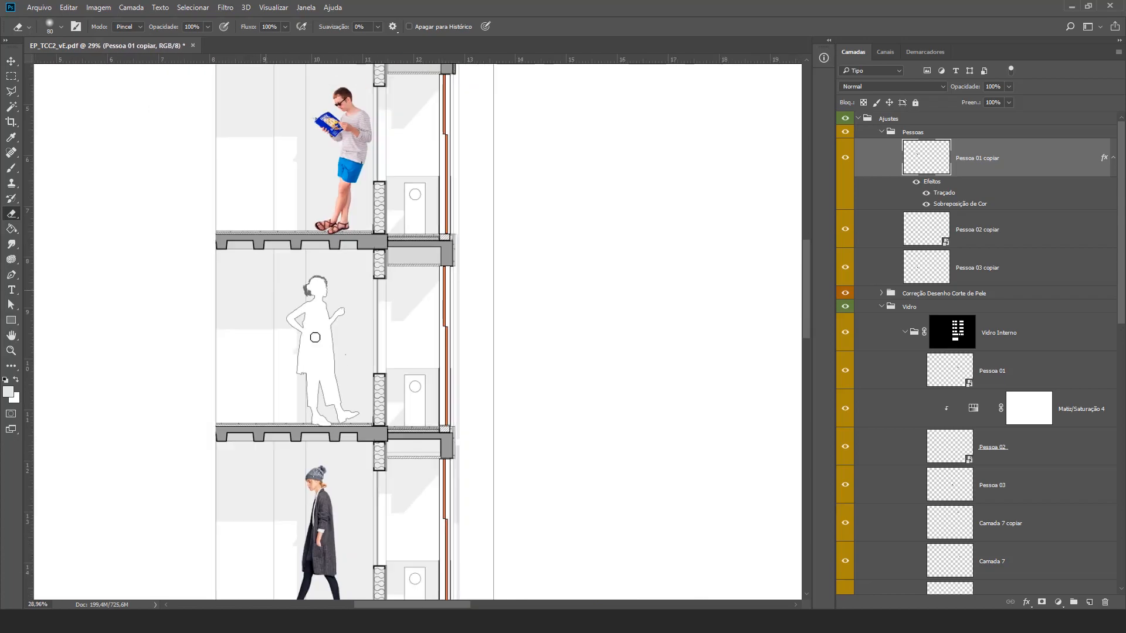
Step: Copy the stroke and colour overlay effects from Pessoa 01 copiar to Pessoa 02 copiar and Pessoa 03 copiar
left_click(977, 230)
scroll(326, 332, "up", 3)
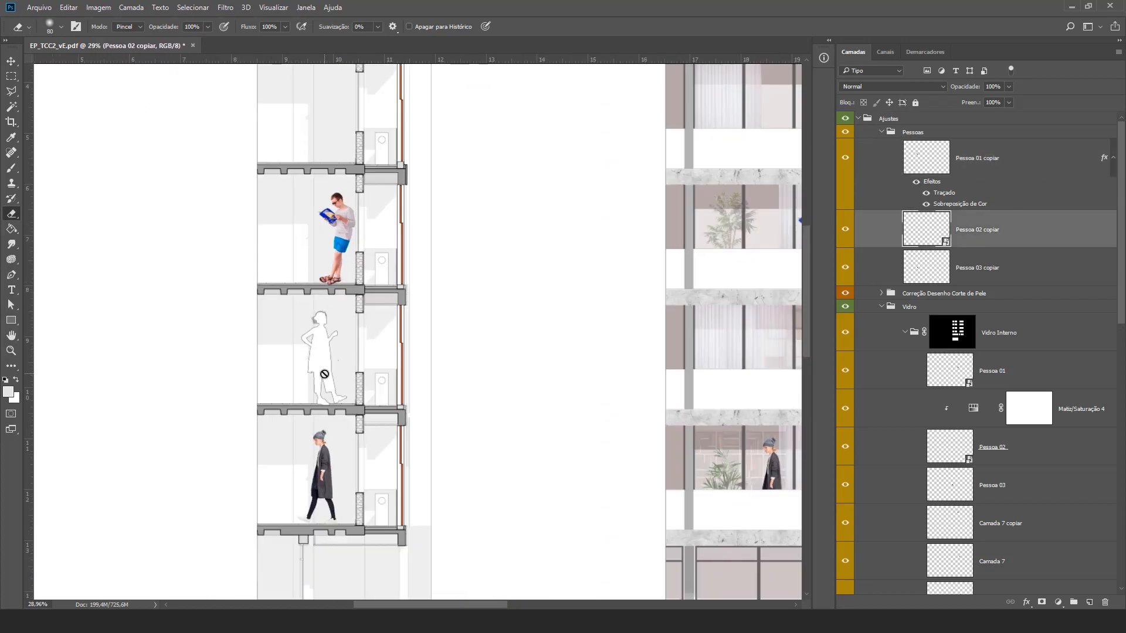
left_click(953, 188)
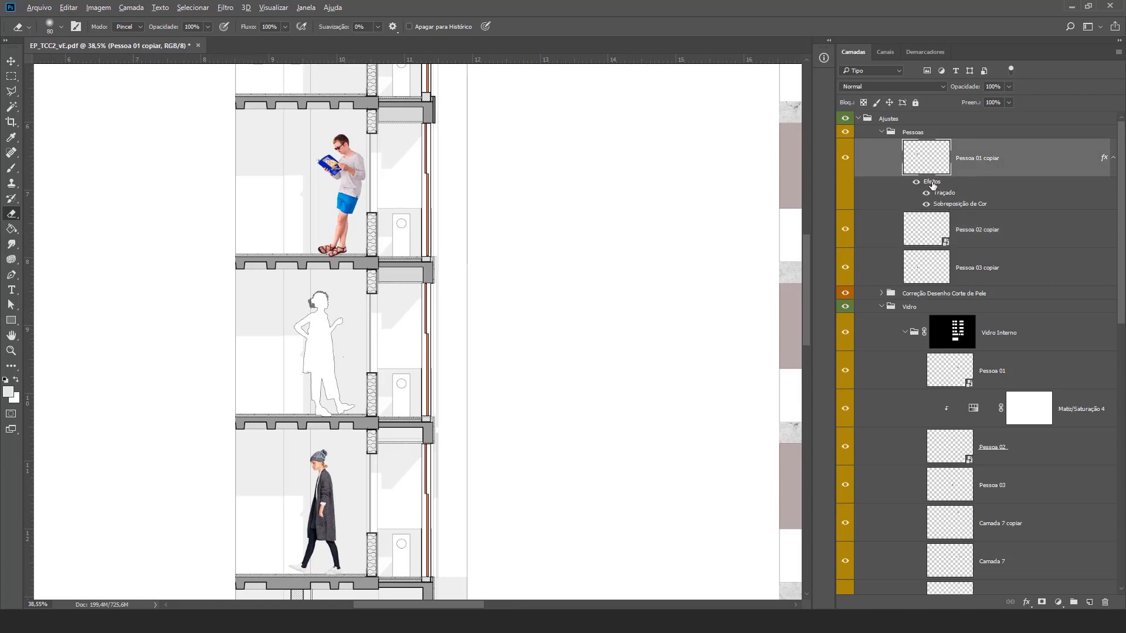
left_click_drag(932, 183, 944, 296)
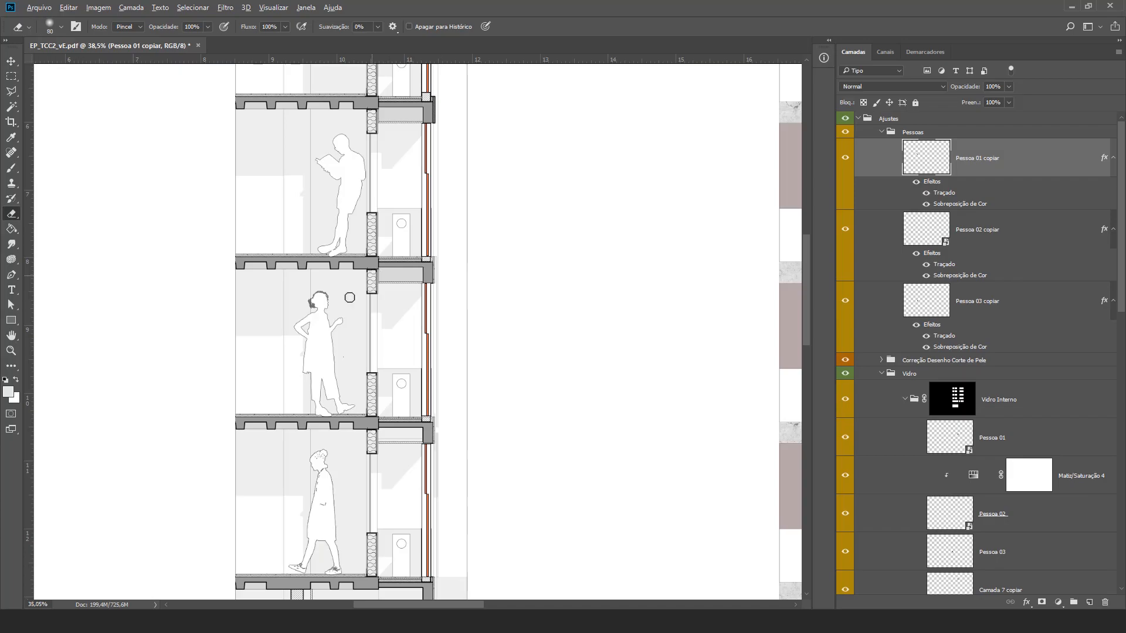
Step: Place the cyclist image before the elevation's ground-floor corten wall, with a copy on the section's ground floor, and shift the section's middle figure towards the room's interior
scroll(349, 300, "down", 3)
scroll(310, 359, "down", 2)
key("v")
scroll(335, 418, "up", 5)
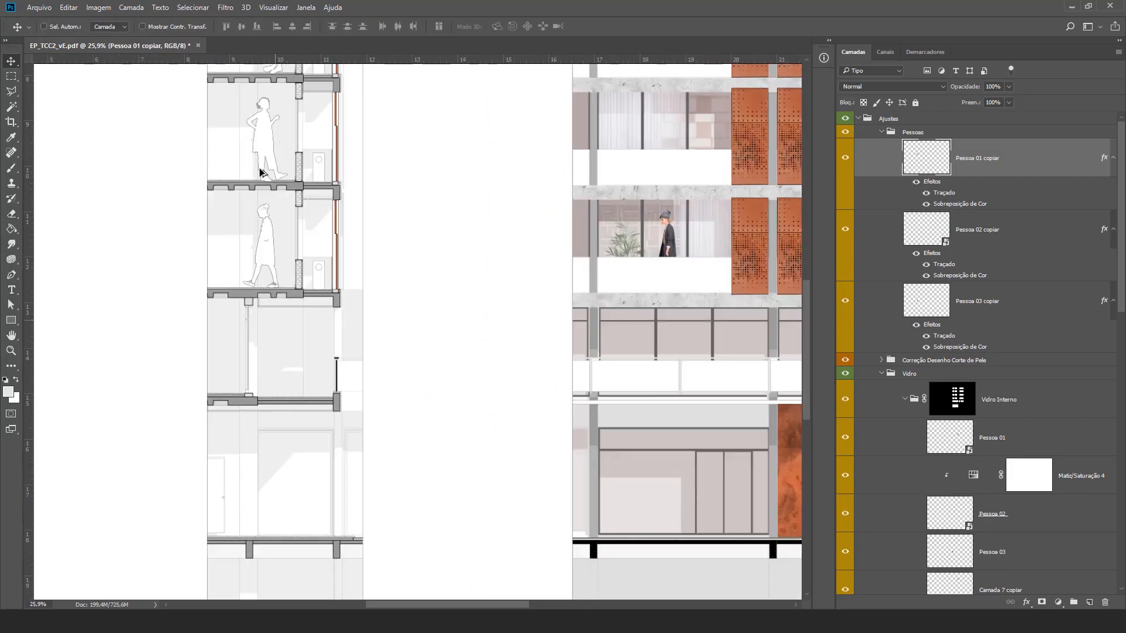
scroll(270, 291, "up", 3)
scroll(271, 276, "down", 3)
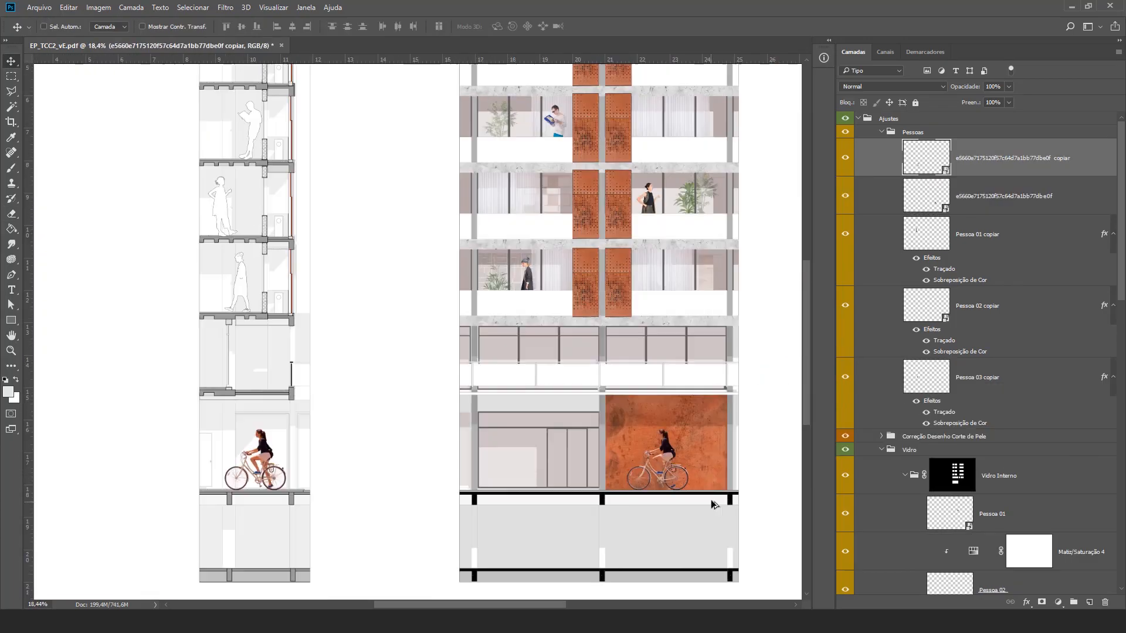
Step: Check the cyclist in both drawings and delete its copy from the section's ground floor
scroll(712, 504, "up", 4)
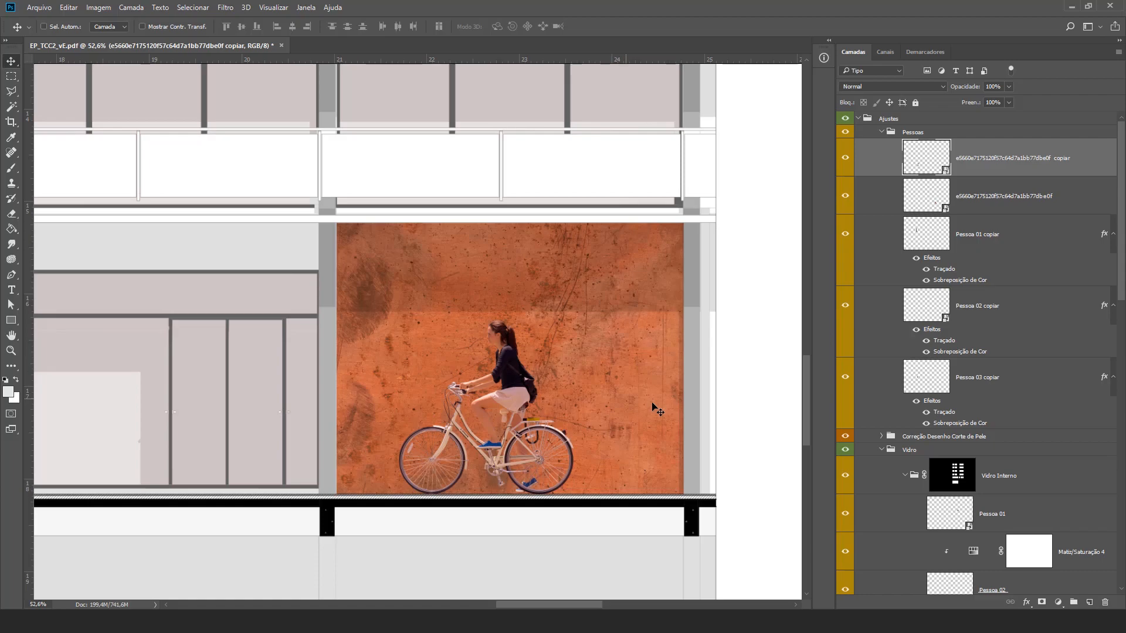
scroll(519, 369, "down", 5)
scroll(382, 453, "up", 2)
scroll(382, 454, "up", 3)
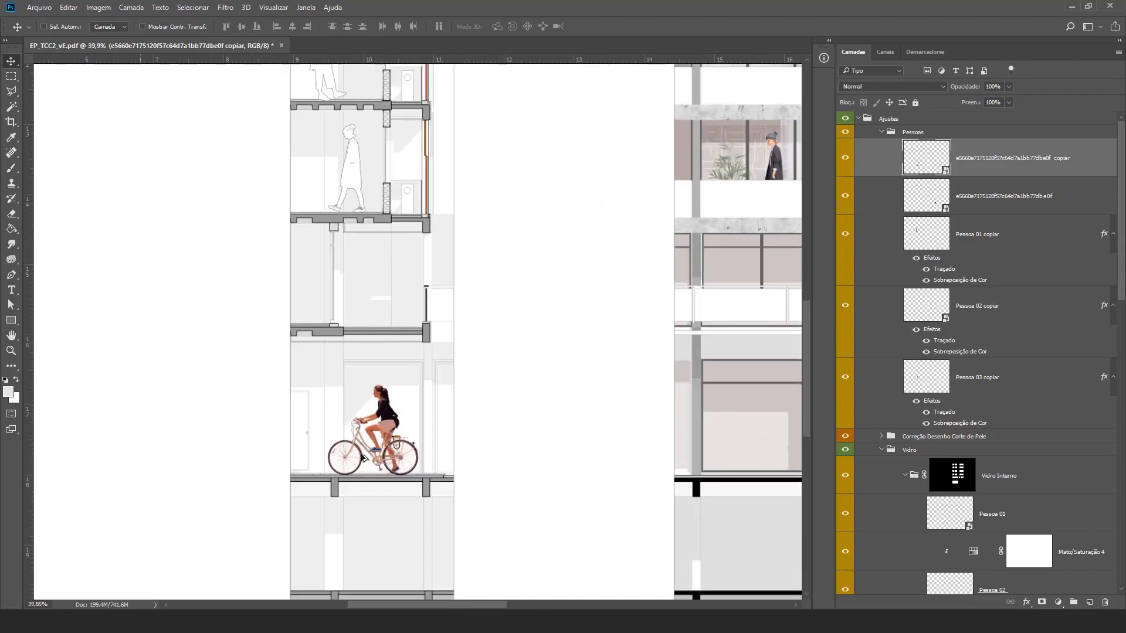
scroll(417, 320, "down", 1)
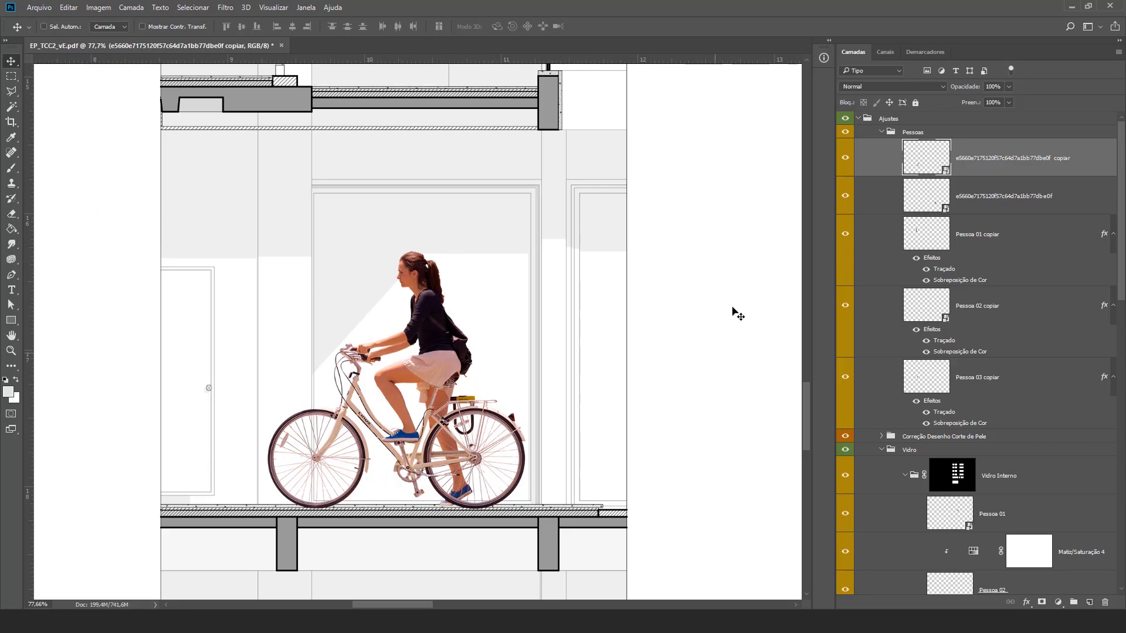
key("Delete")
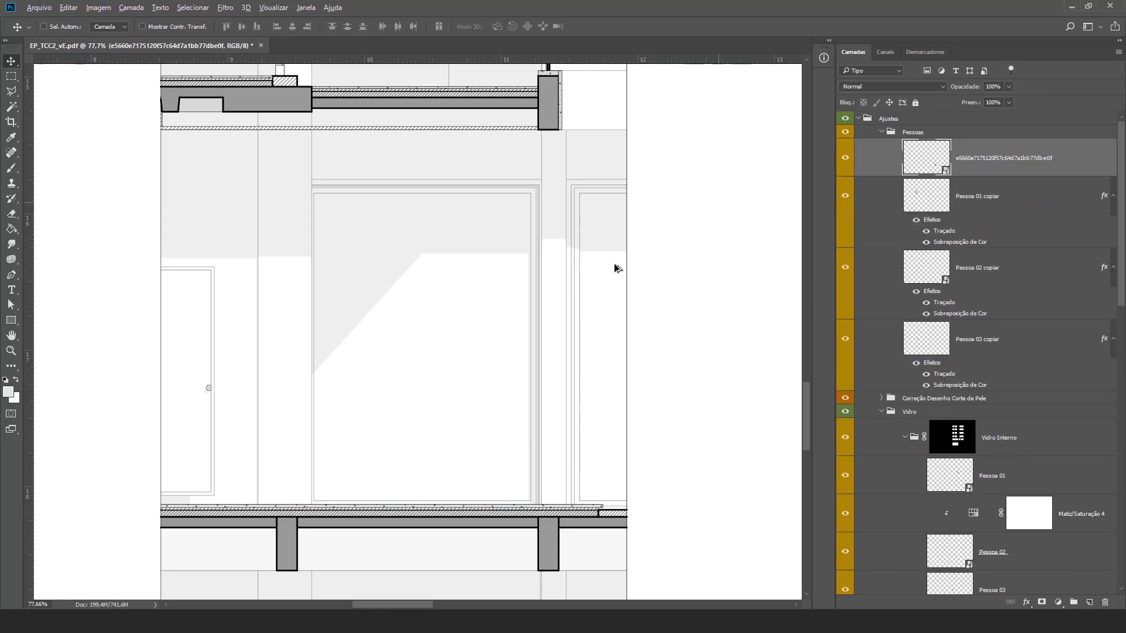
Step: Switch to the browser's "people cycling front view" image results and copy the black front-view cyclist silhouette
key("ctrl+0")
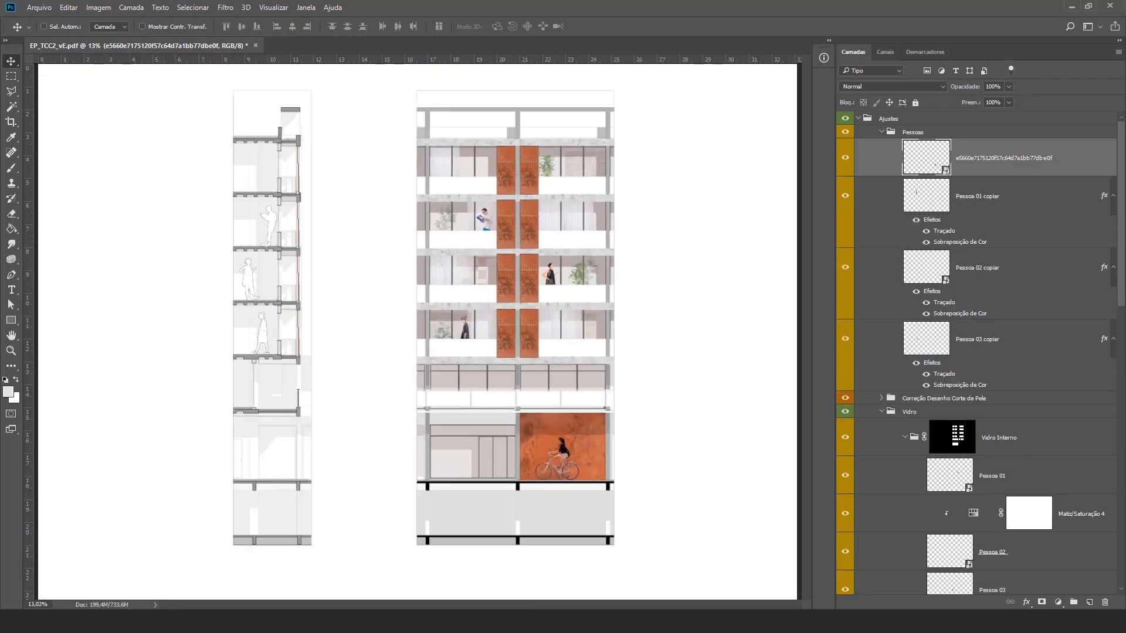
key("alt+Tab")
scroll(200, 102, "down", 10)
scroll(199, 102, "up", 10)
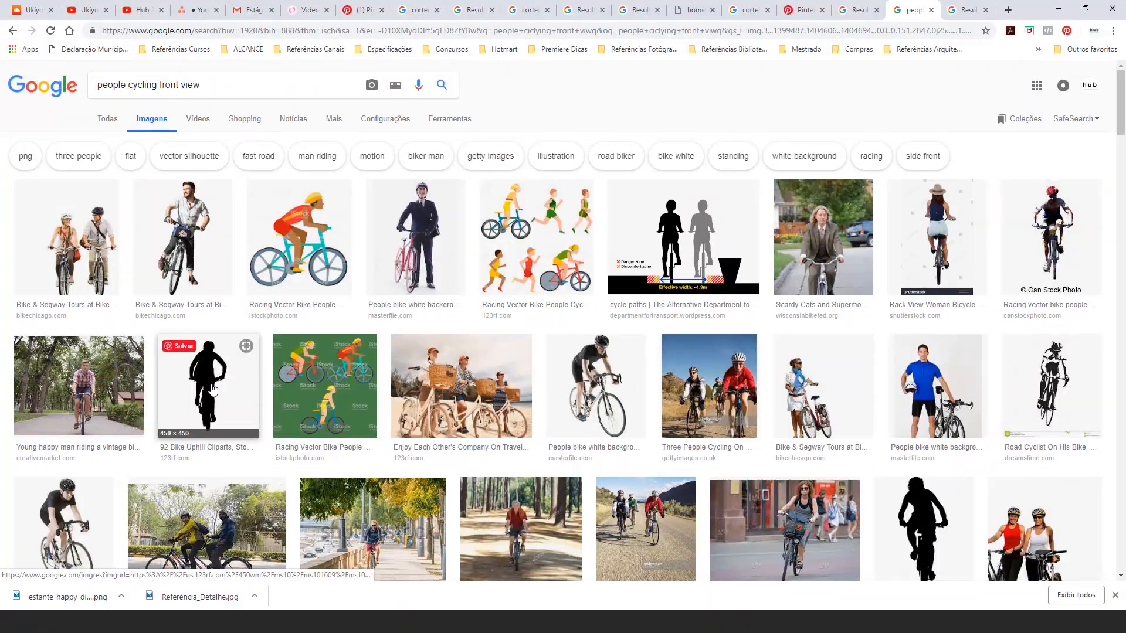
left_click(208, 375)
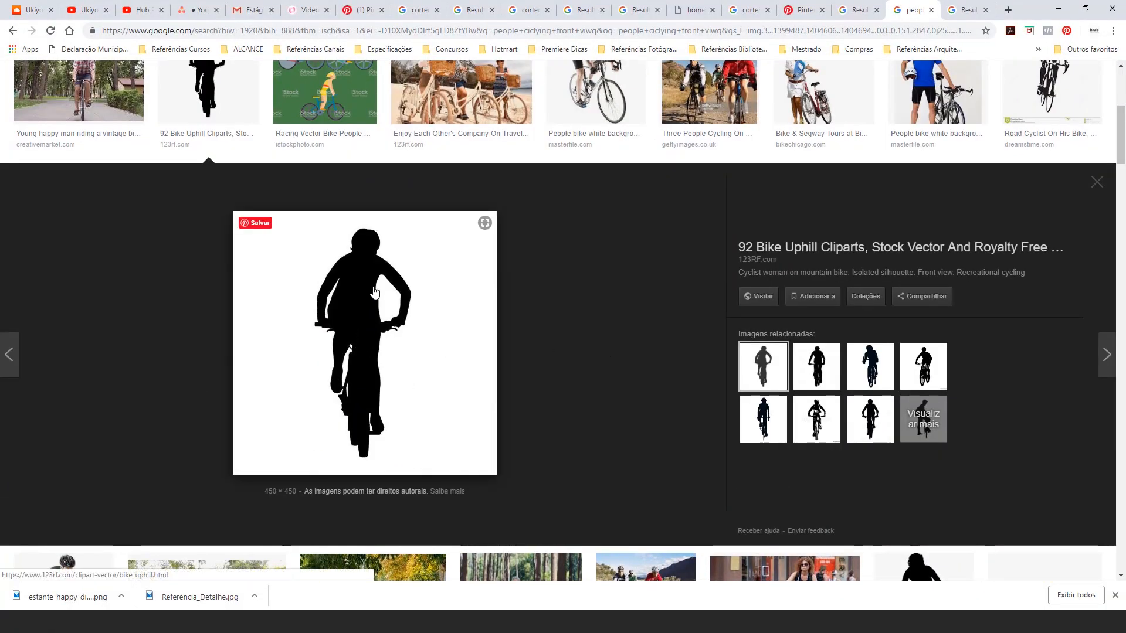
right_click(374, 292)
left_click(438, 412)
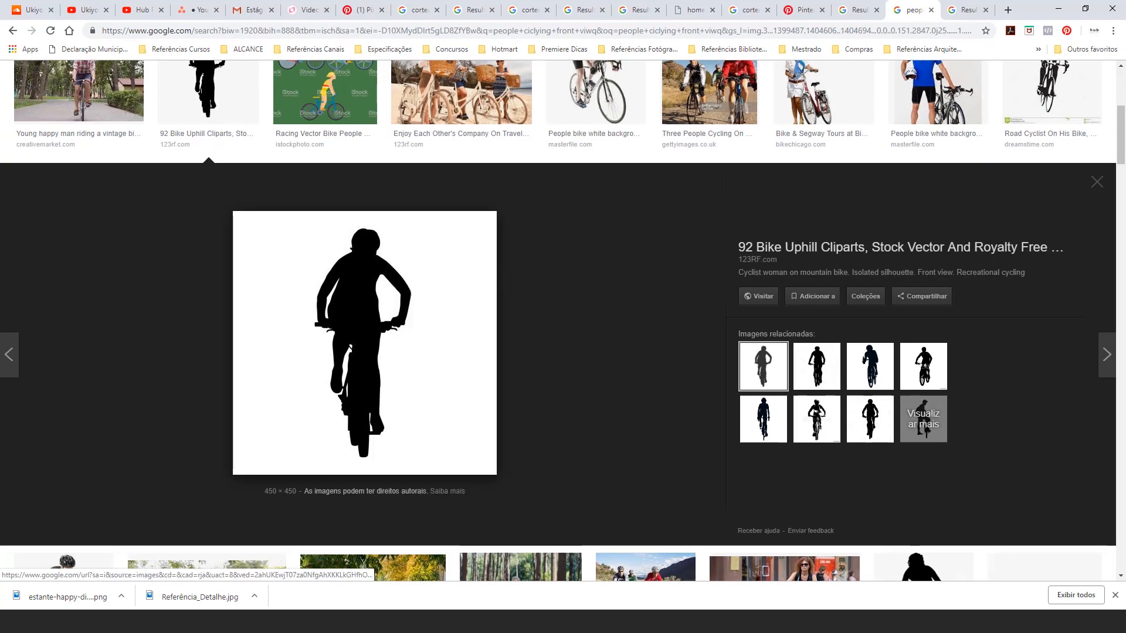
Step: Paste the copied front-view cyclist silhouette into the drawing, place it on the section's ground floor and enlarge it
key("alt+Tab")
key("ctrl+v")
left_click_drag(460, 349, 325, 468)
scroll(252, 475, "up", 6)
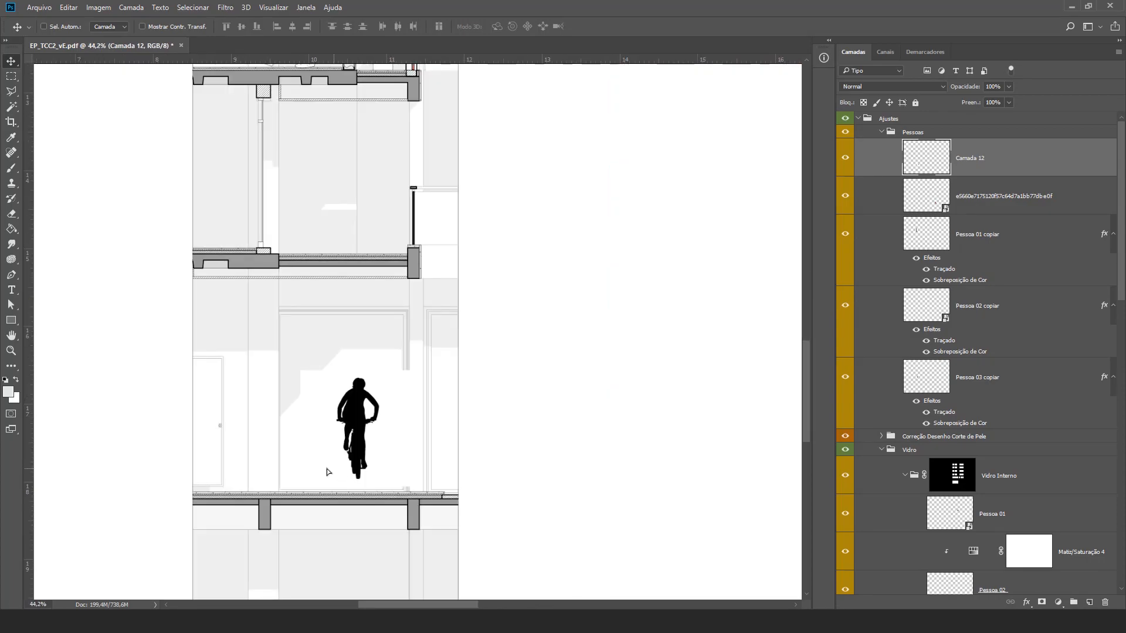
key("ctrl+t")
left_click_drag(403, 367, 392, 396)
key("Return")
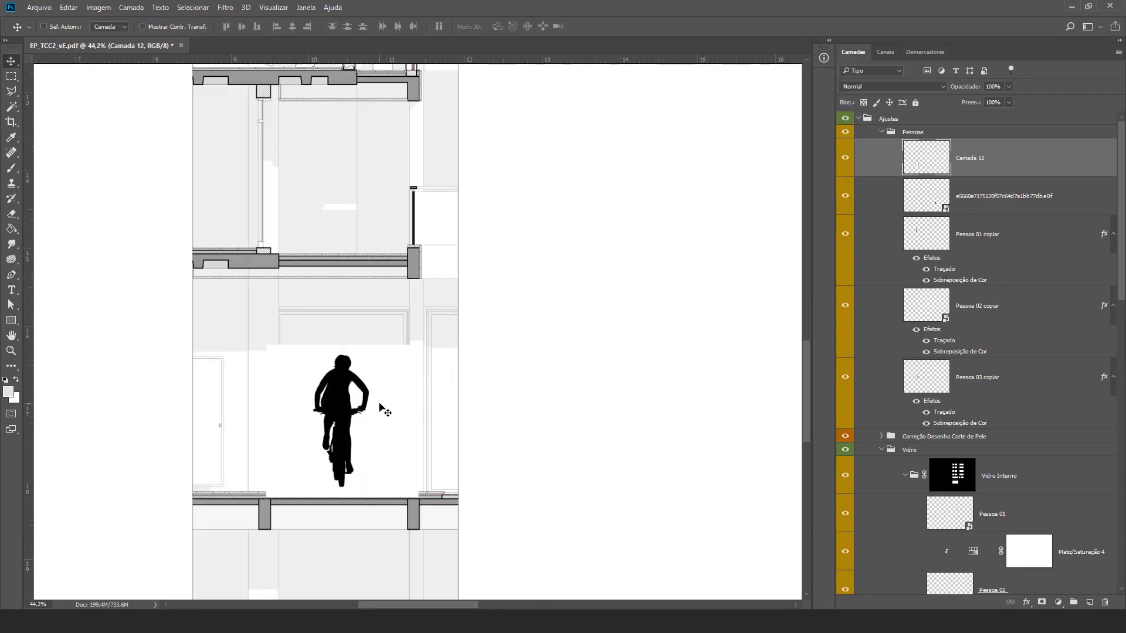
Step: Remove the white background around the cyclist silhouette and rest its wheel on the section's ground-floor line
key("w")
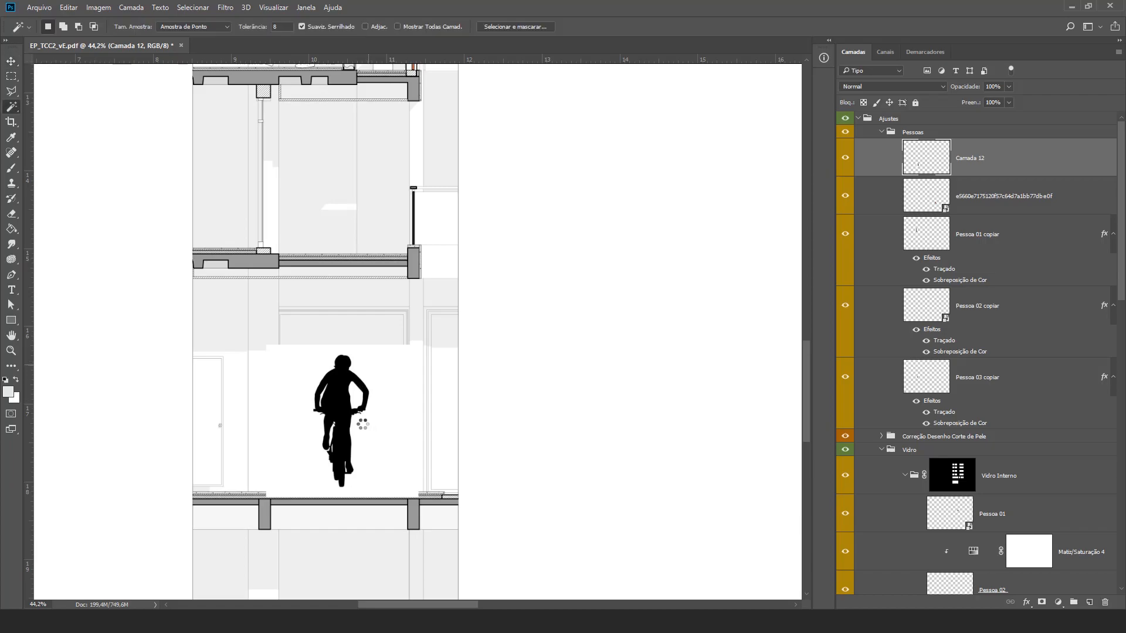
scroll(363, 424, "up", 3)
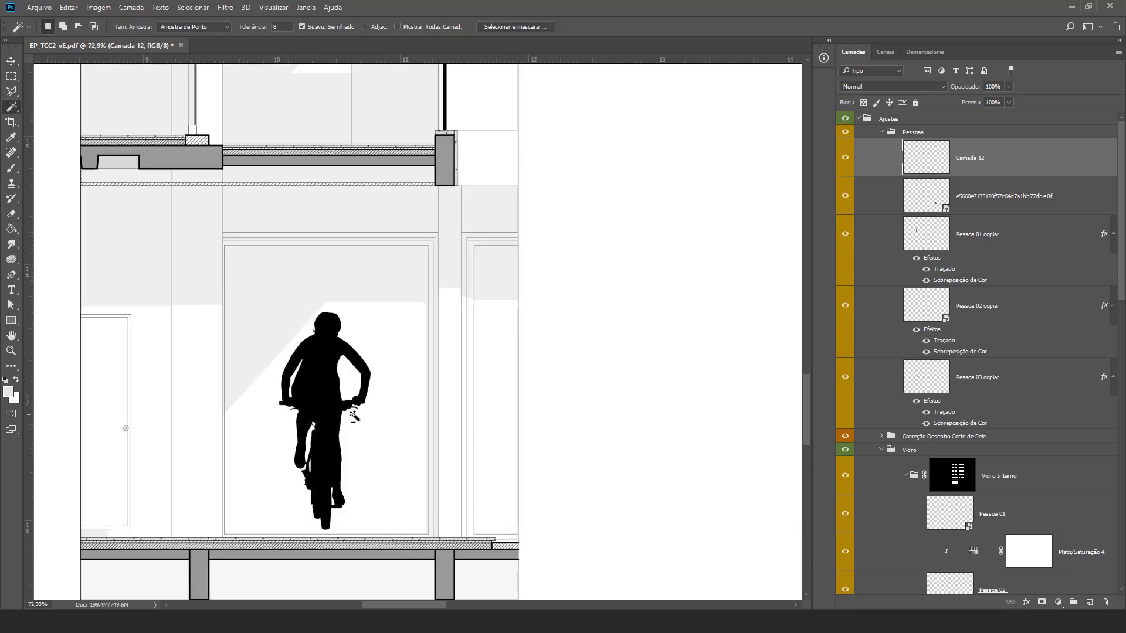
key("v")
scroll(354, 417, "up", 3)
left_click_drag(329, 506, 338, 521)
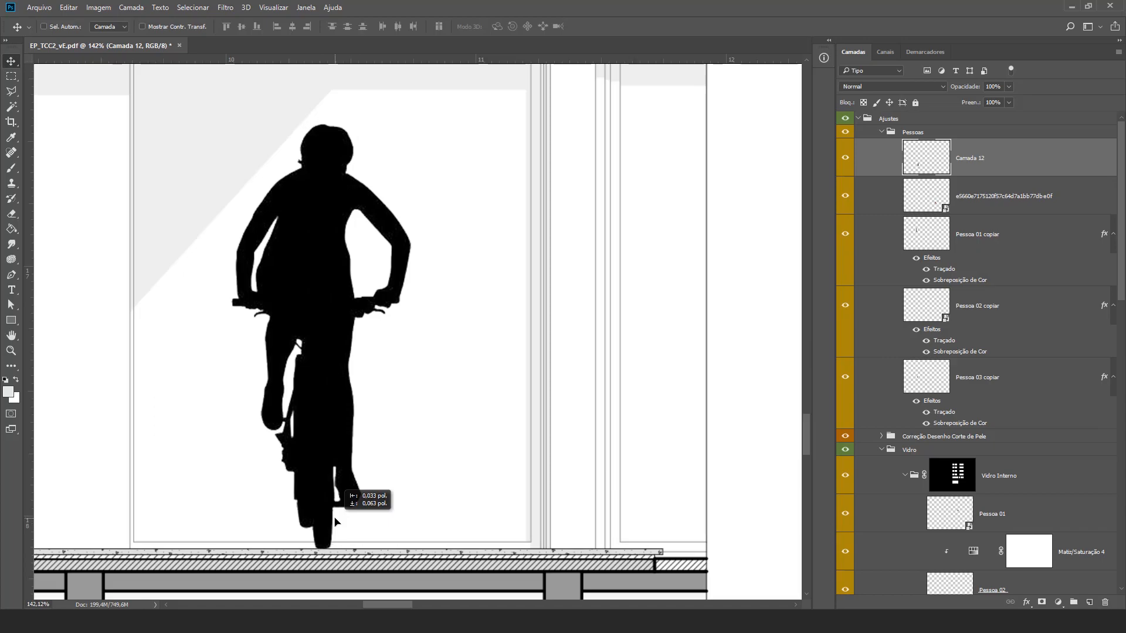
Step: Copy the stroke and colour overlay effects from Pessoa 01 copiar to the cyclist layer Camada 12
scroll(158, 380, "down", 6)
left_click_drag(941, 265, 934, 166)
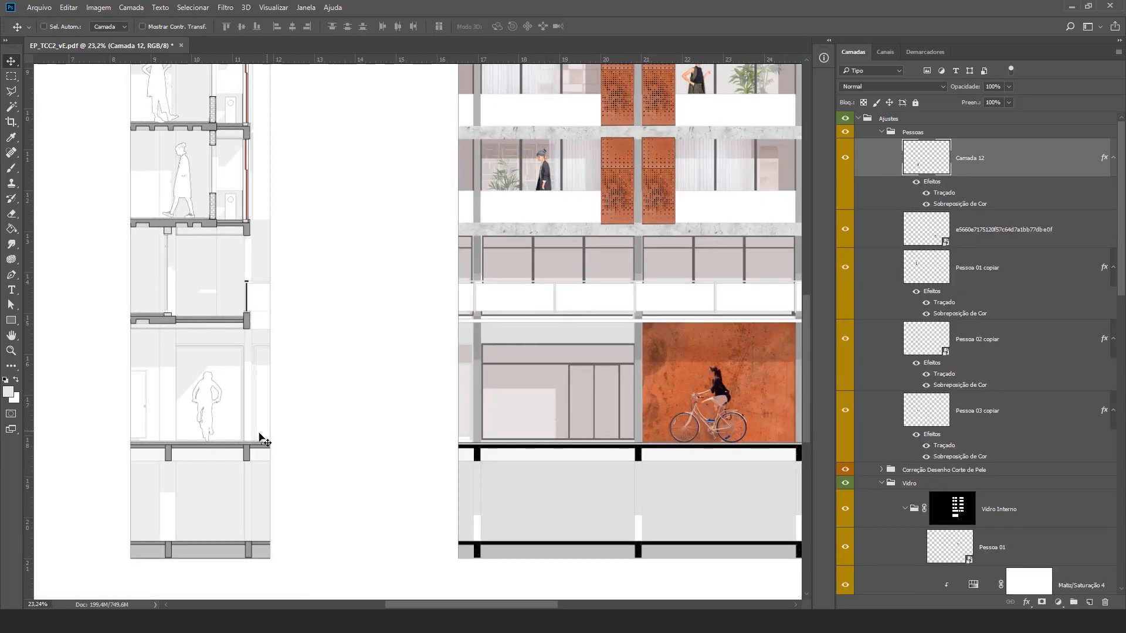
scroll(294, 436, "down", 5)
Step: Place a horizontal guide at the top of the cyclist's head in front of the elevation's corten wall
scroll(262, 421, "up", 4)
left_click_drag(427, 59, 703, 381)
scroll(679, 450, "up", 4)
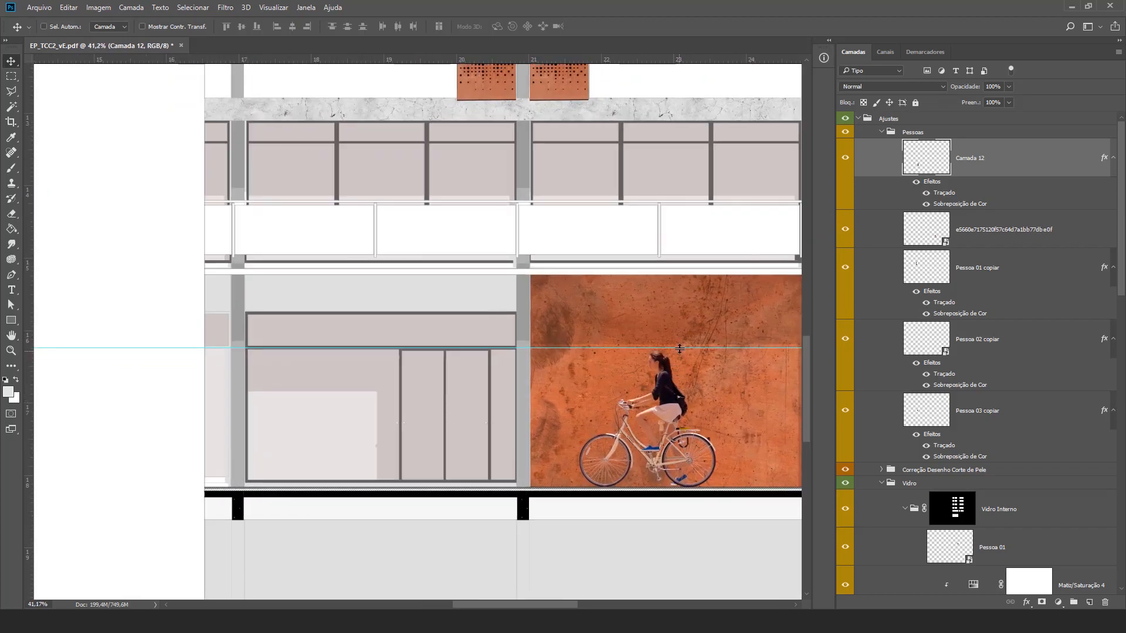
left_click_drag(681, 348, 681, 351)
scroll(701, 406, "down", 4)
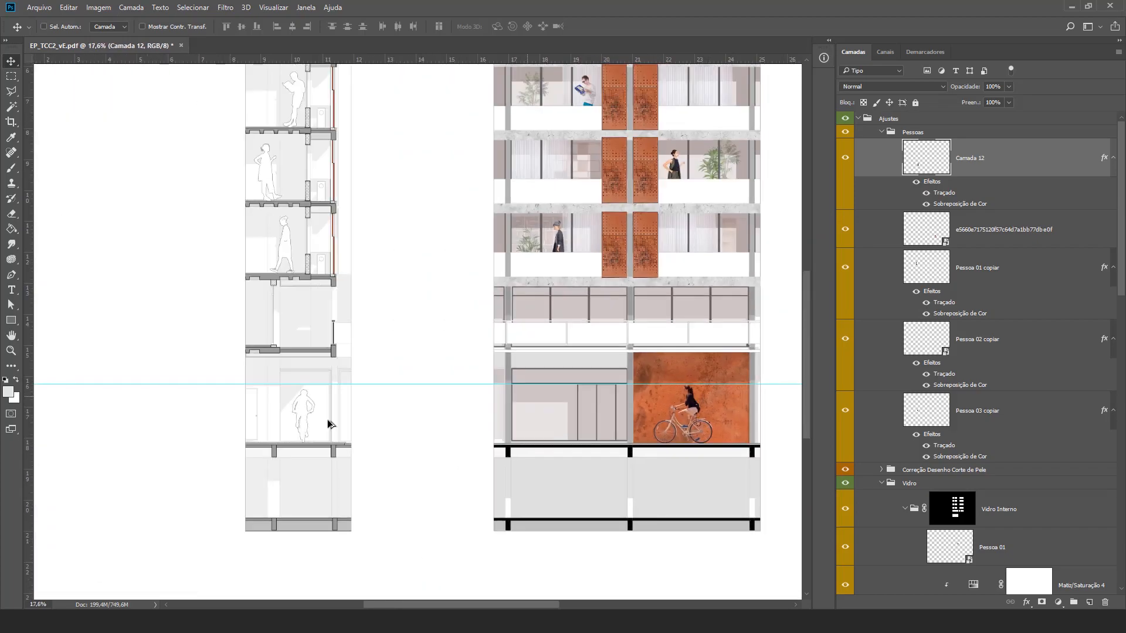
Step: Scale the section's outlined cyclist so its head reaches the guide while its wheel stays on the ground floor
scroll(287, 405, "up", 4)
scroll(287, 404, "up", 2)
key("ctrl+t")
mouse_move(382, 338)
left_mouse_down()
mouse_move(390, 311)
mouse_move(395, 327)
left_mouse_up()
key("Return")
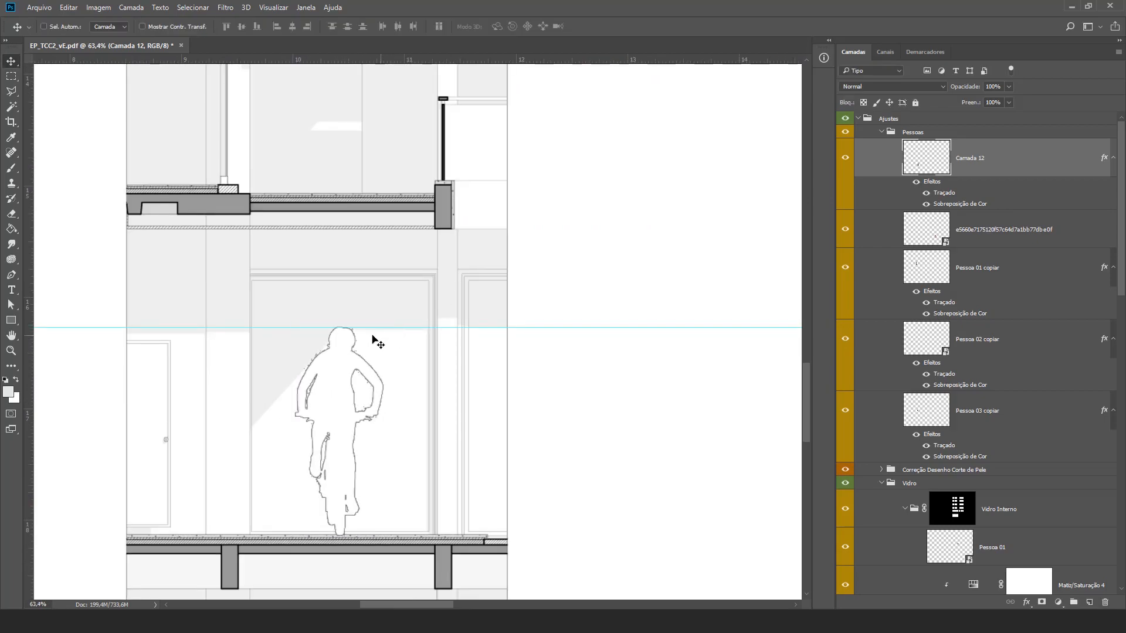
scroll(373, 337, "down", 6)
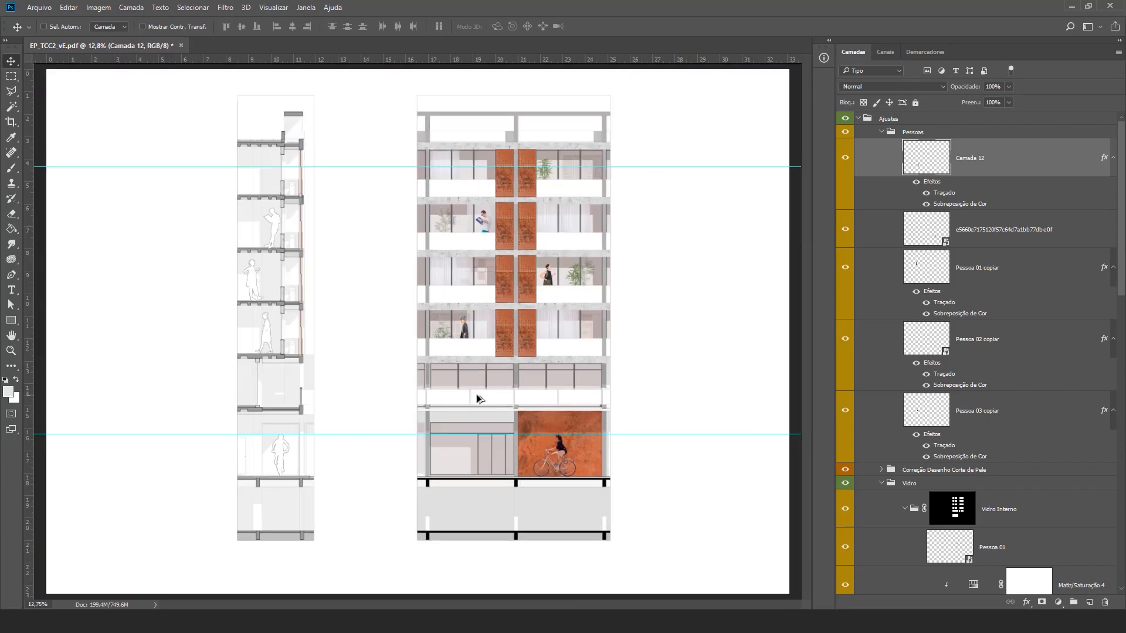
scroll(478, 399, "down", 1)
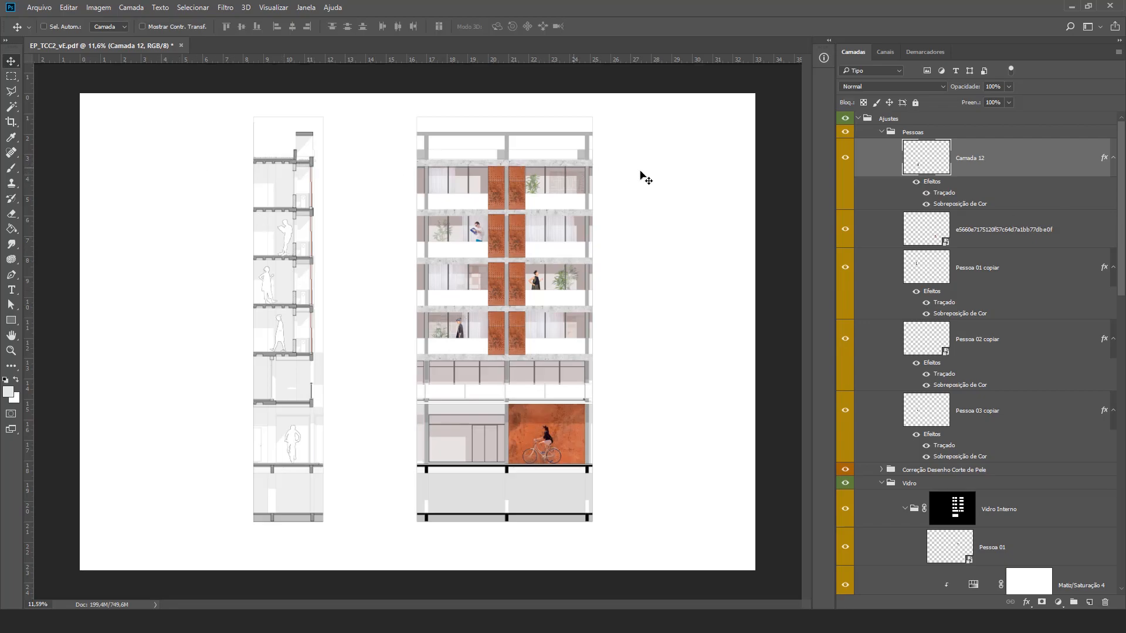
Step: Create a layer group above Pessoas and name it Detalhes
left_click(962, 132)
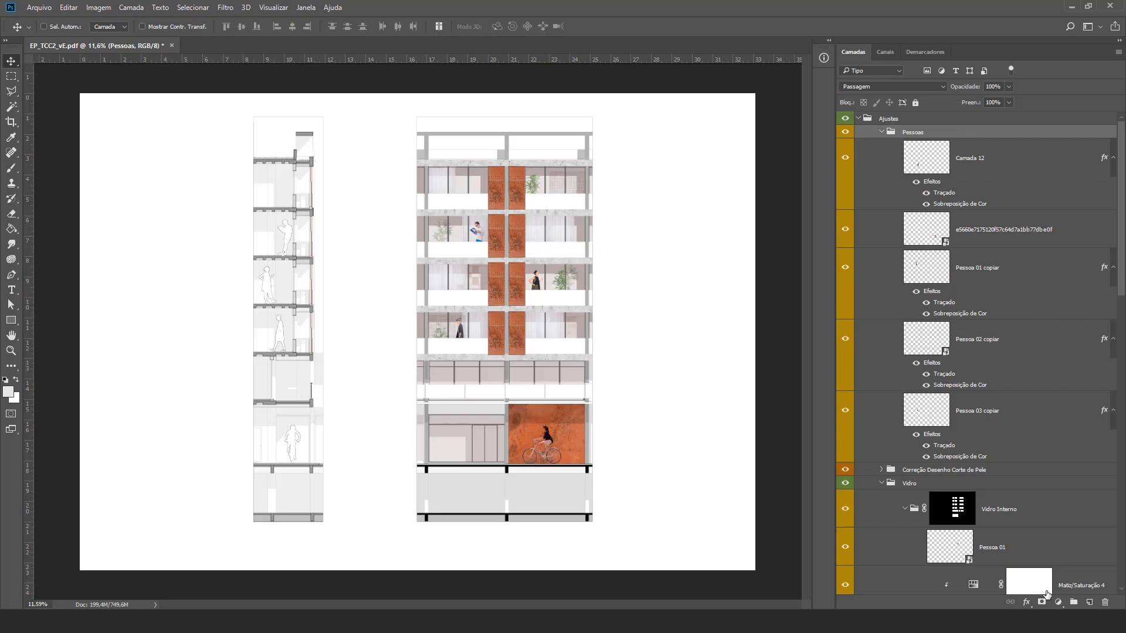
left_click(1074, 604)
double_click(926, 132)
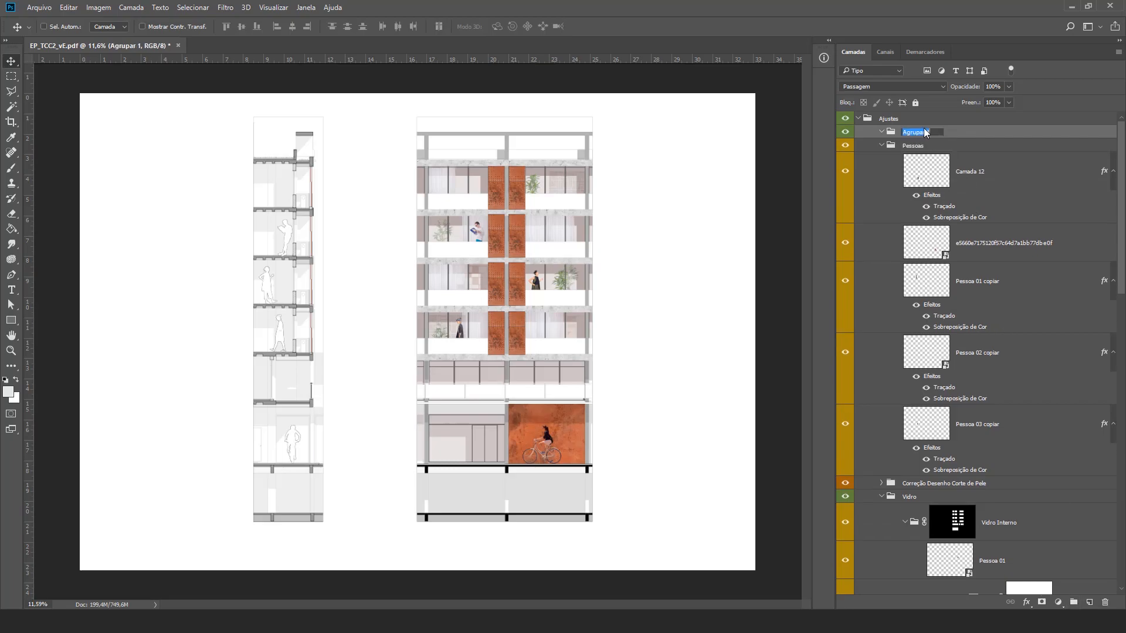
type("Detalhes")
key("Return")
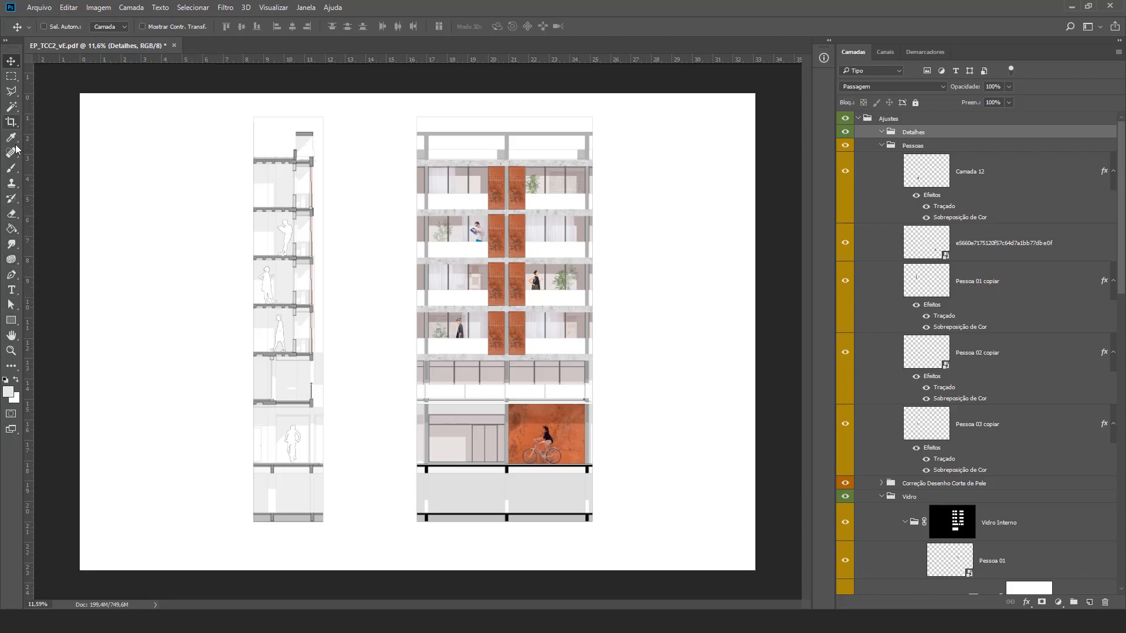
Step: Draw a straight Pen shape line about 2573 px long along the slab below the elevation's top floor, and shift it outwards past the façade
left_click(16, 278)
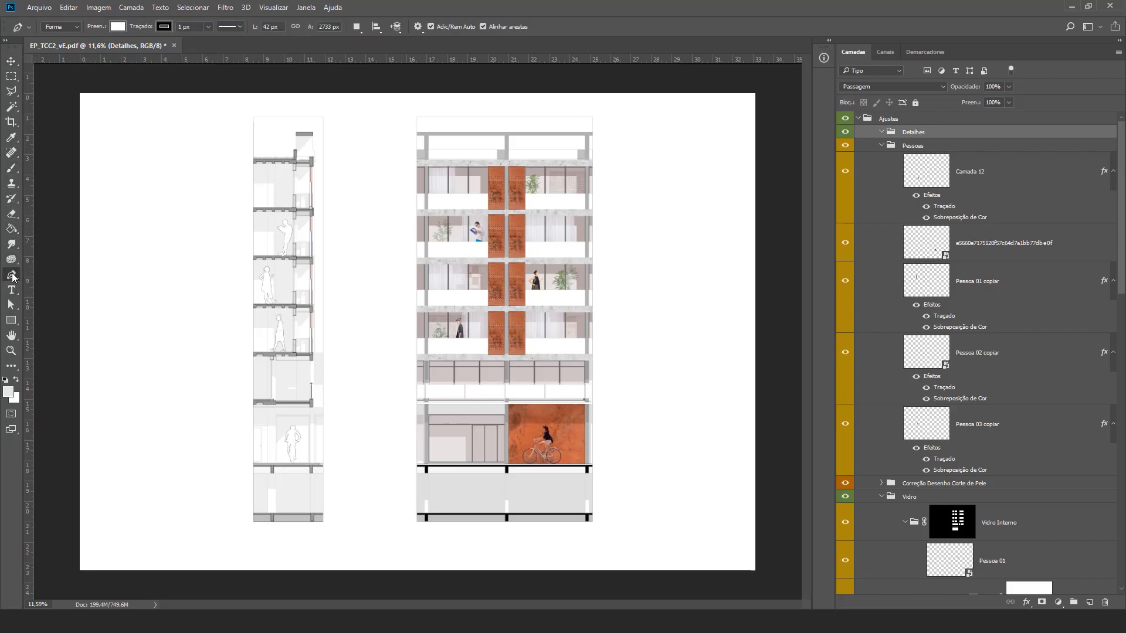
scroll(552, 264, "up", 5)
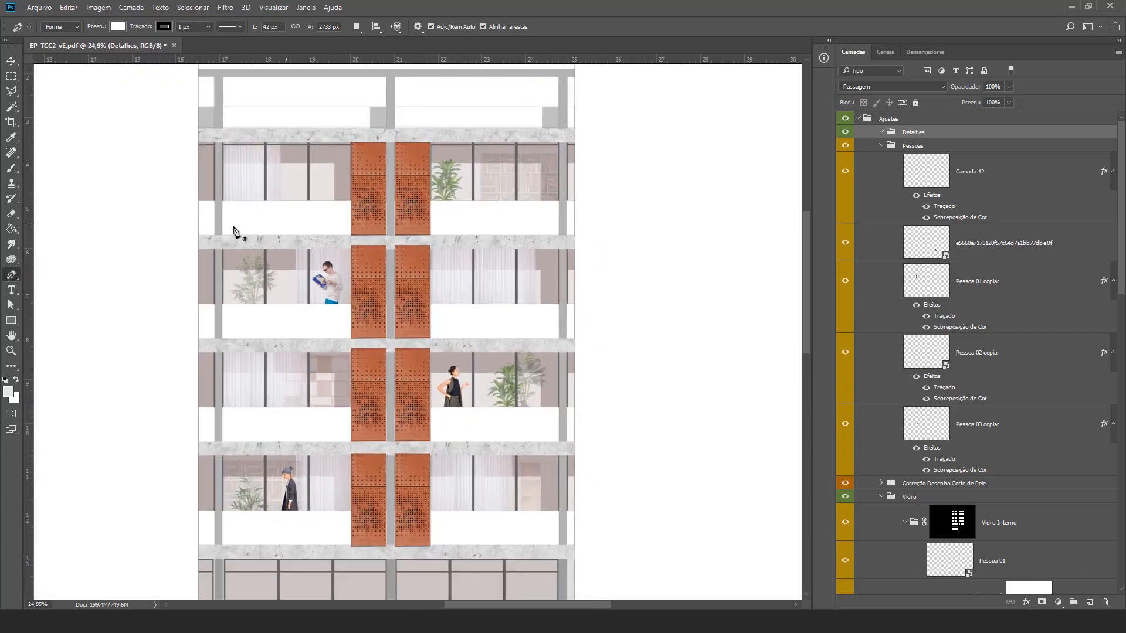
scroll(196, 268, "up", 4)
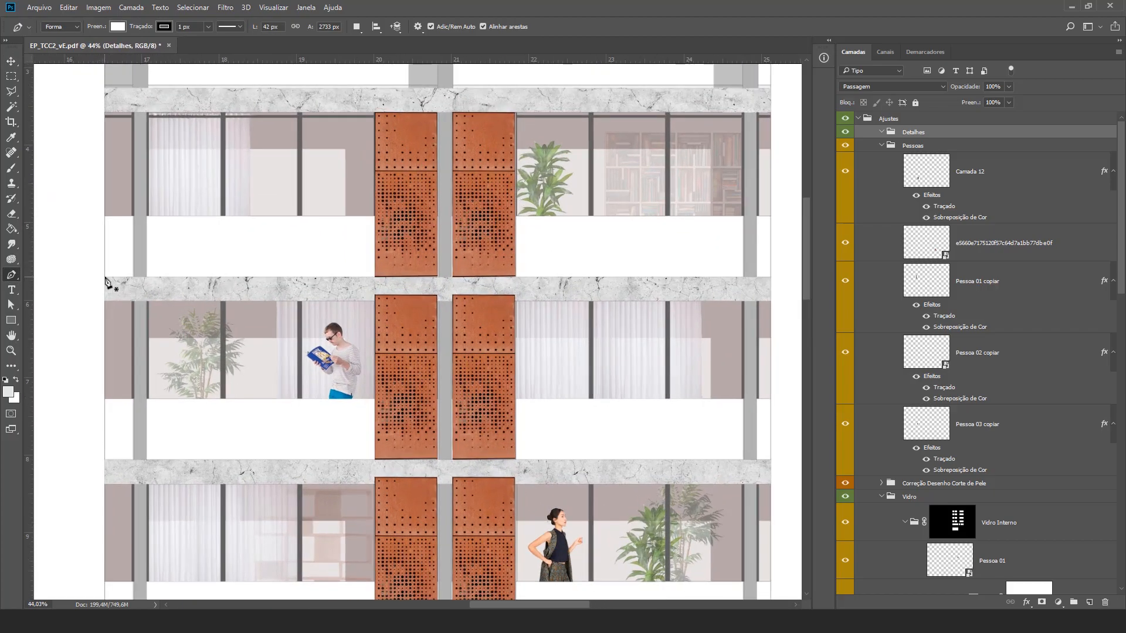
left_click(105, 277)
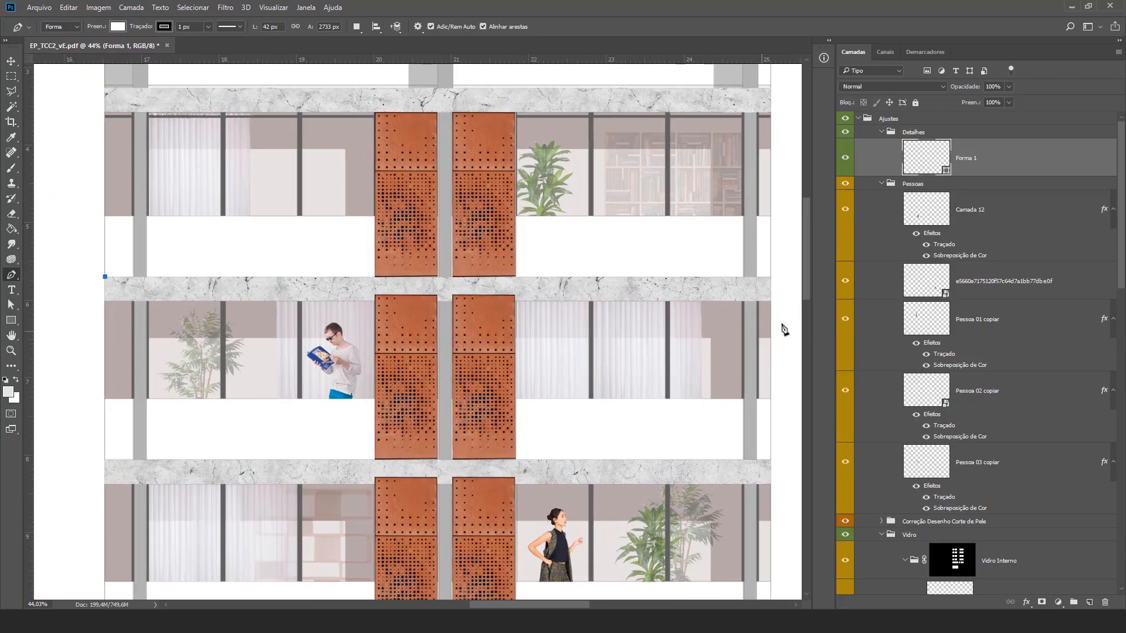
left_click(772, 282)
scroll(231, 277, "down", 5)
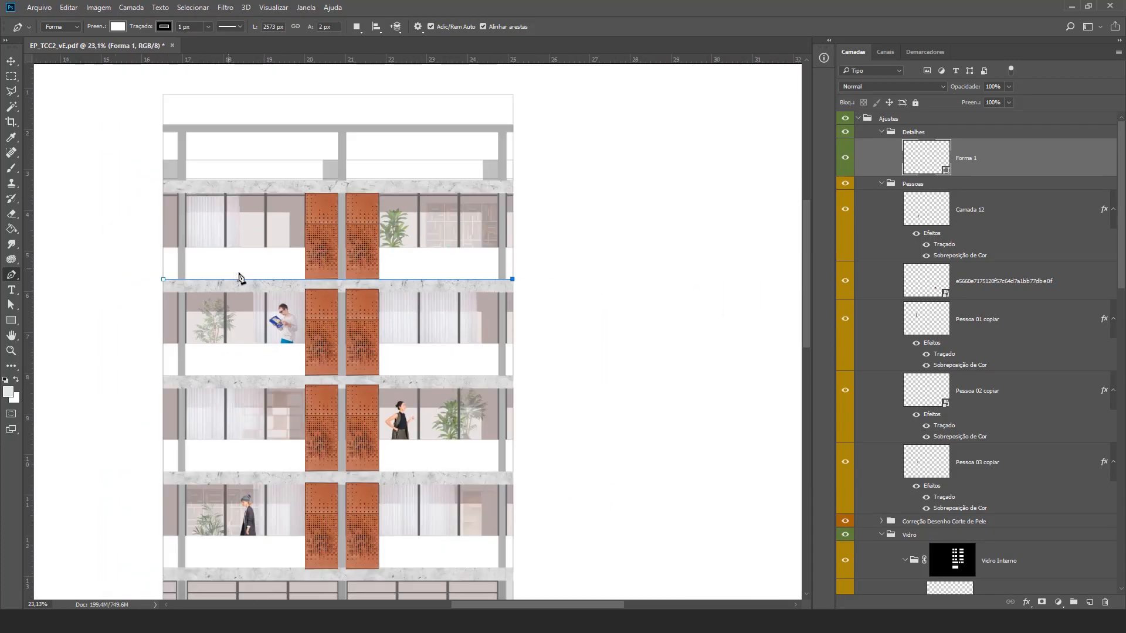
scroll(270, 287, "up", 2)
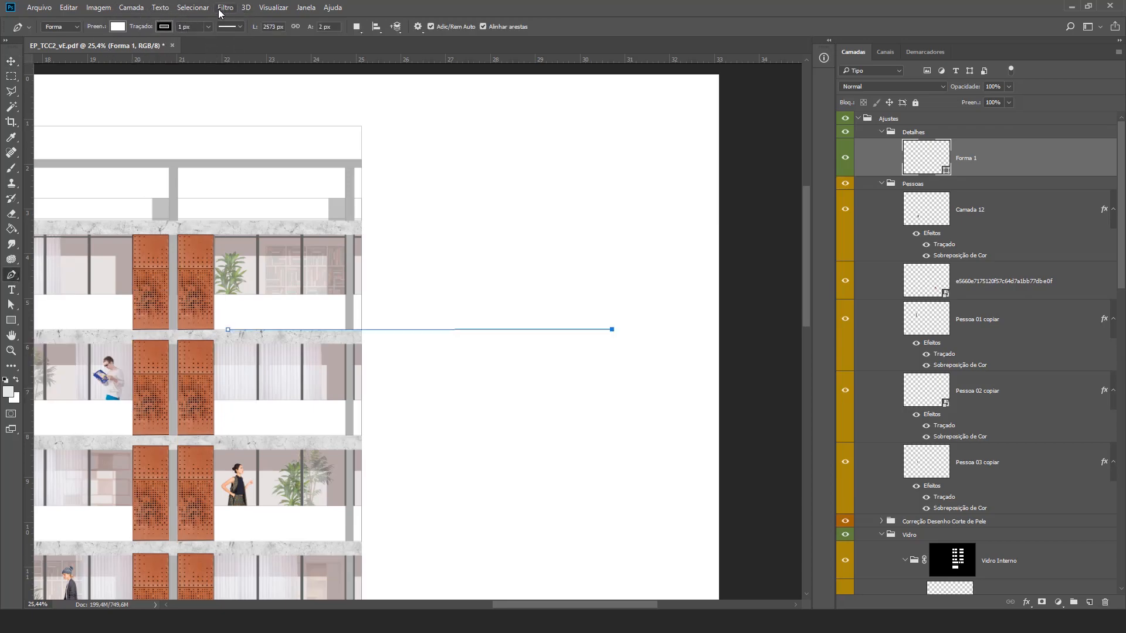
Step: Give the line a dashed stroke in red
left_click(241, 26)
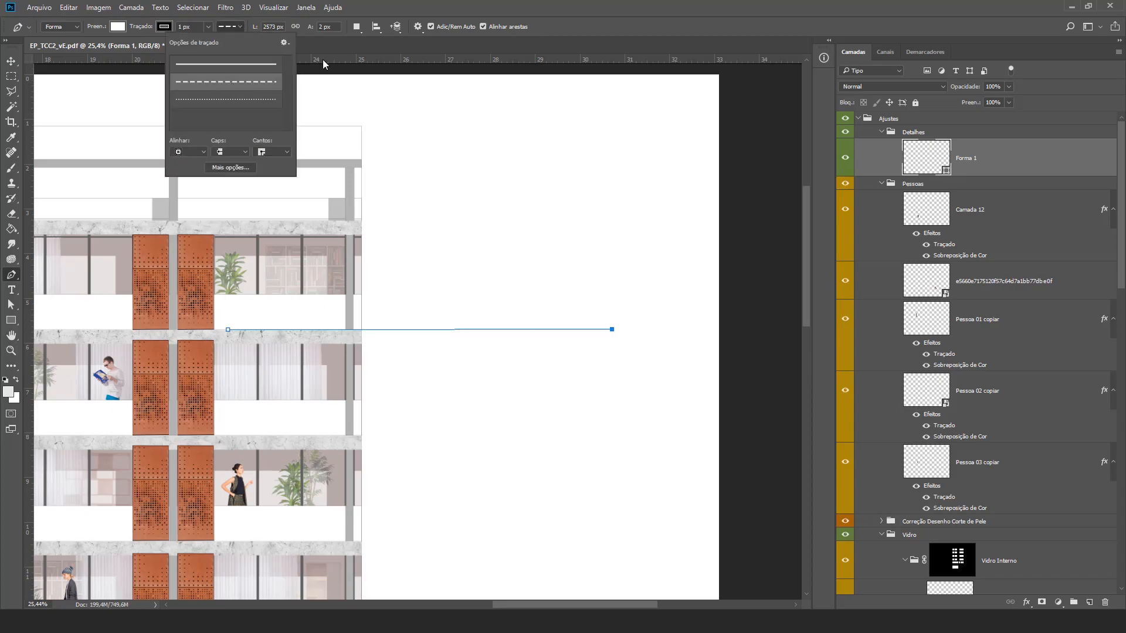
left_click(166, 27)
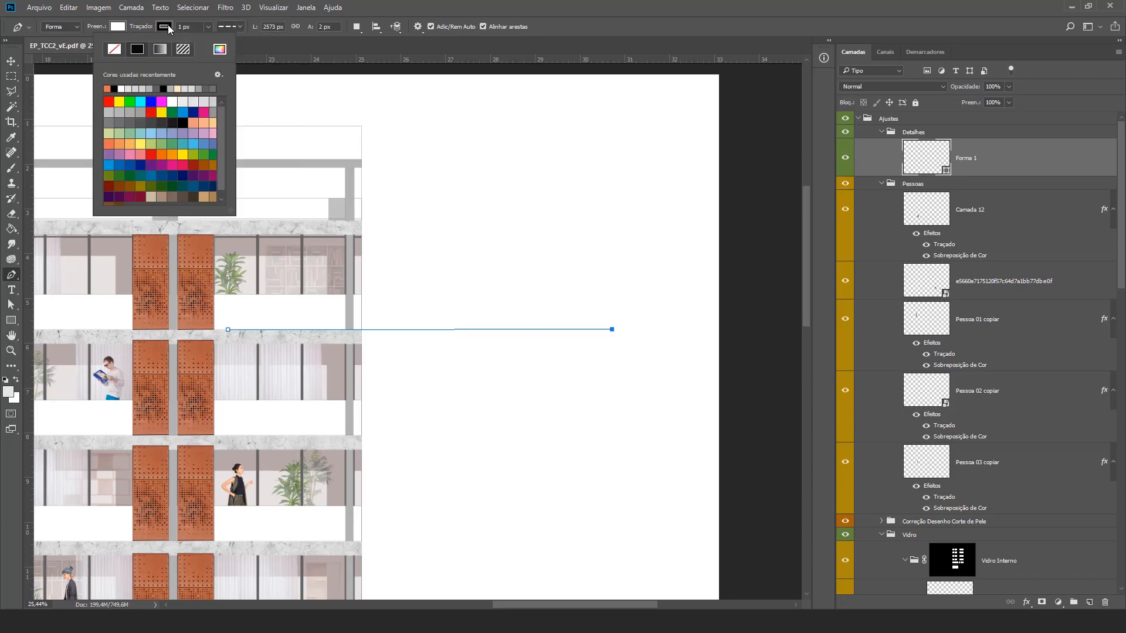
left_click(111, 103)
left_click(12, 61)
scroll(564, 339, "up", 4)
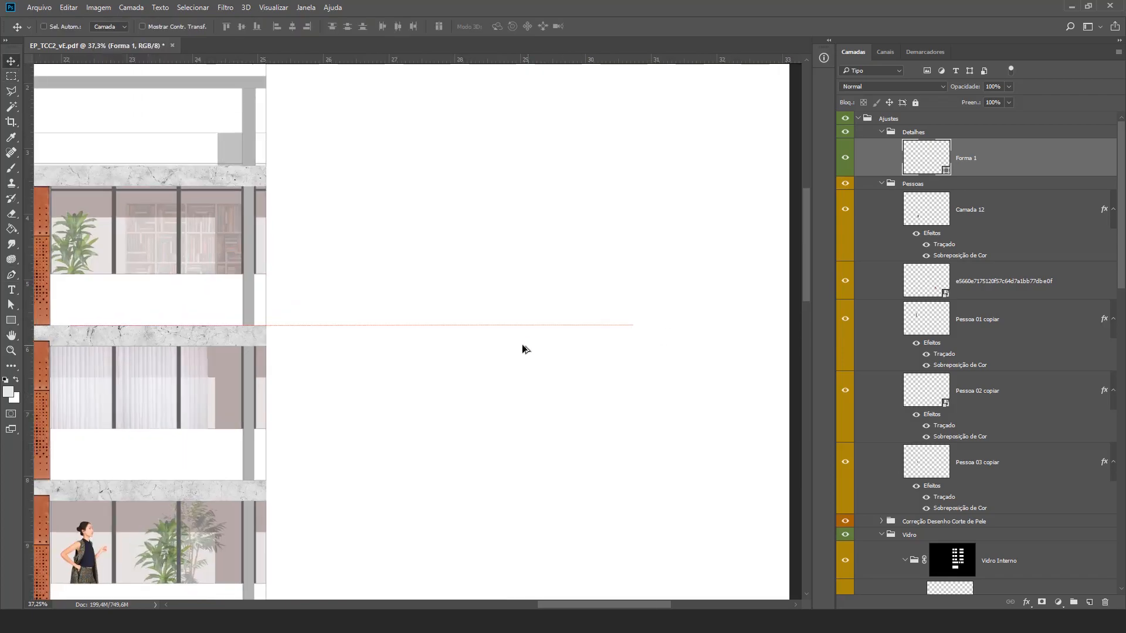
scroll(523, 349, "up", 3)
scroll(287, 367, "up", 3)
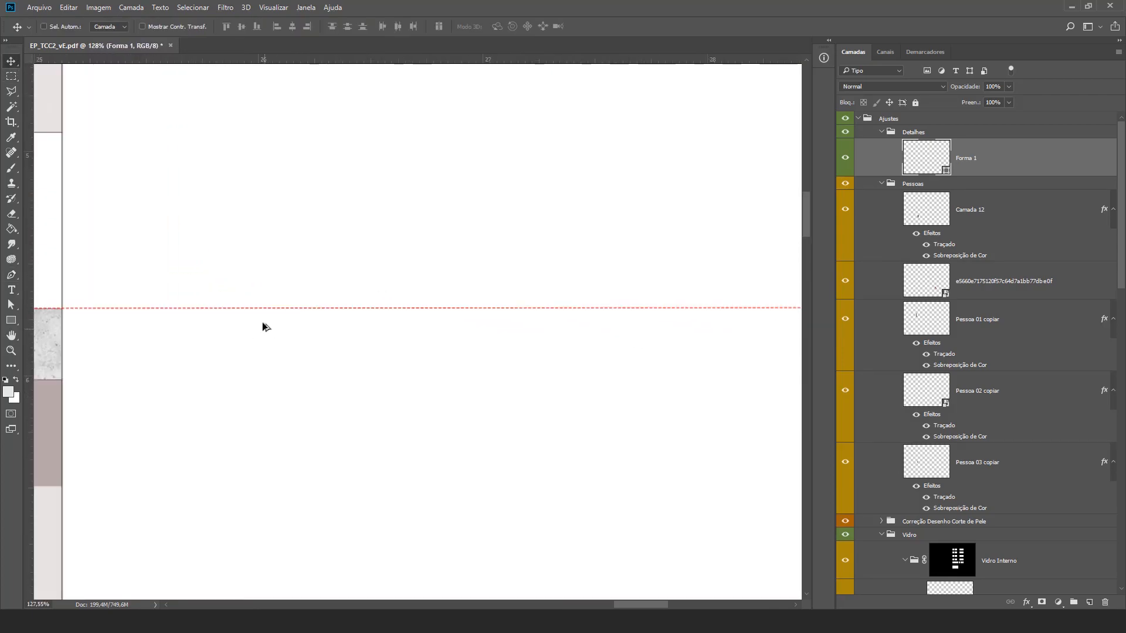
scroll(263, 327, "down", 2)
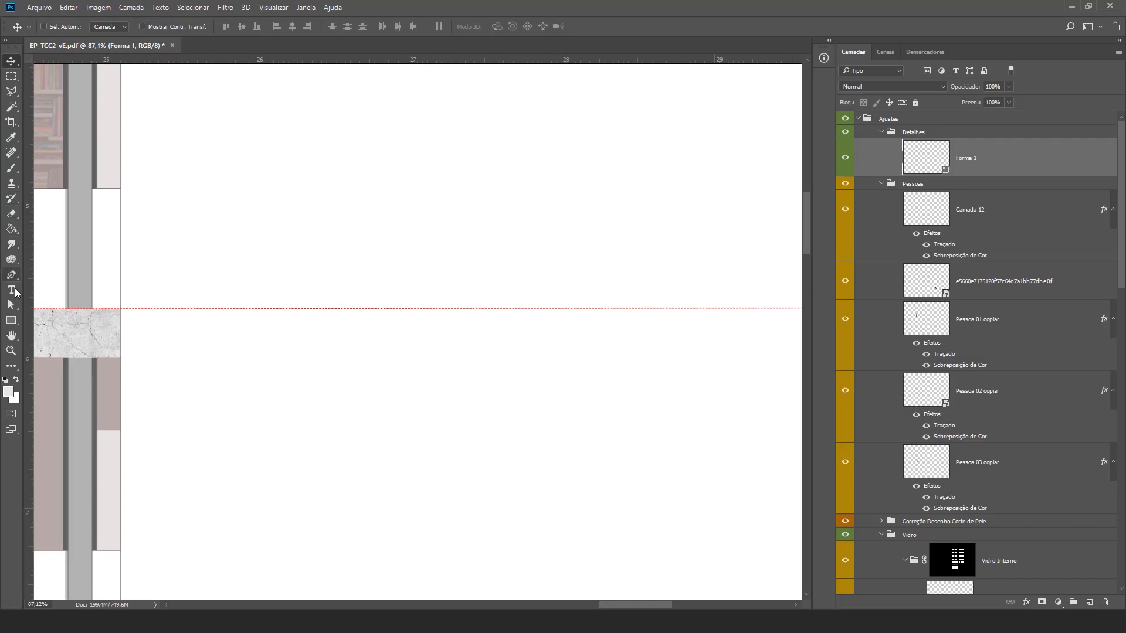
Step: Set the dashed line's stroke width to 5 px
left_click(12, 275)
left_click(207, 27)
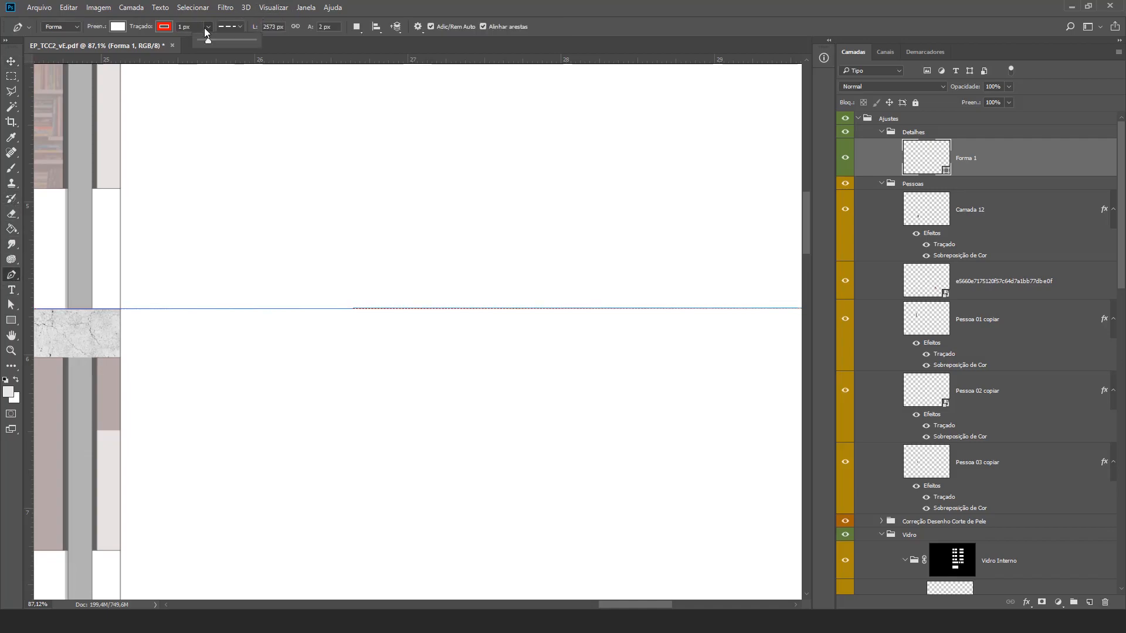
left_click_drag(216, 40, 211, 40)
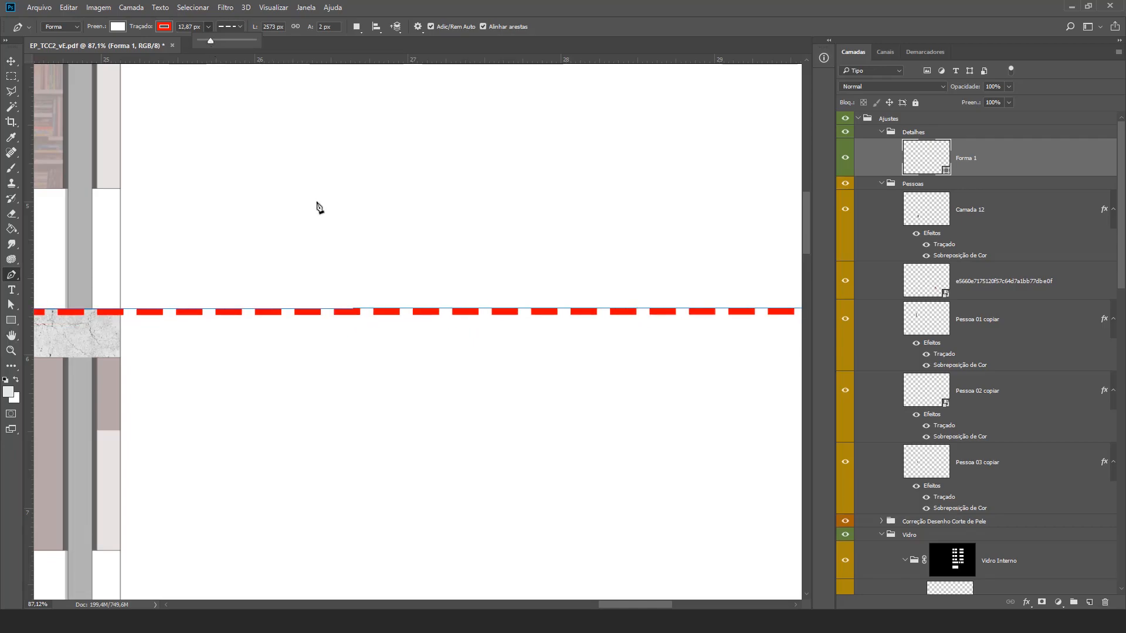
scroll(451, 282, "down", 2)
scroll(495, 282, "down", 3)
scroll(495, 281, "up", 1)
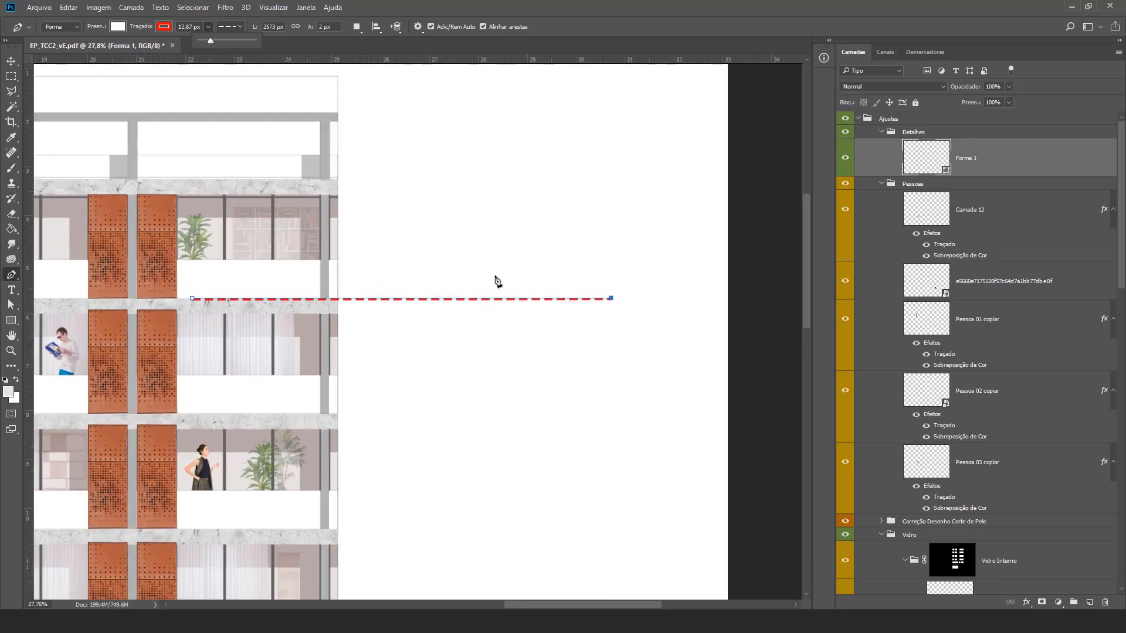
left_click_drag(210, 40, 209, 40)
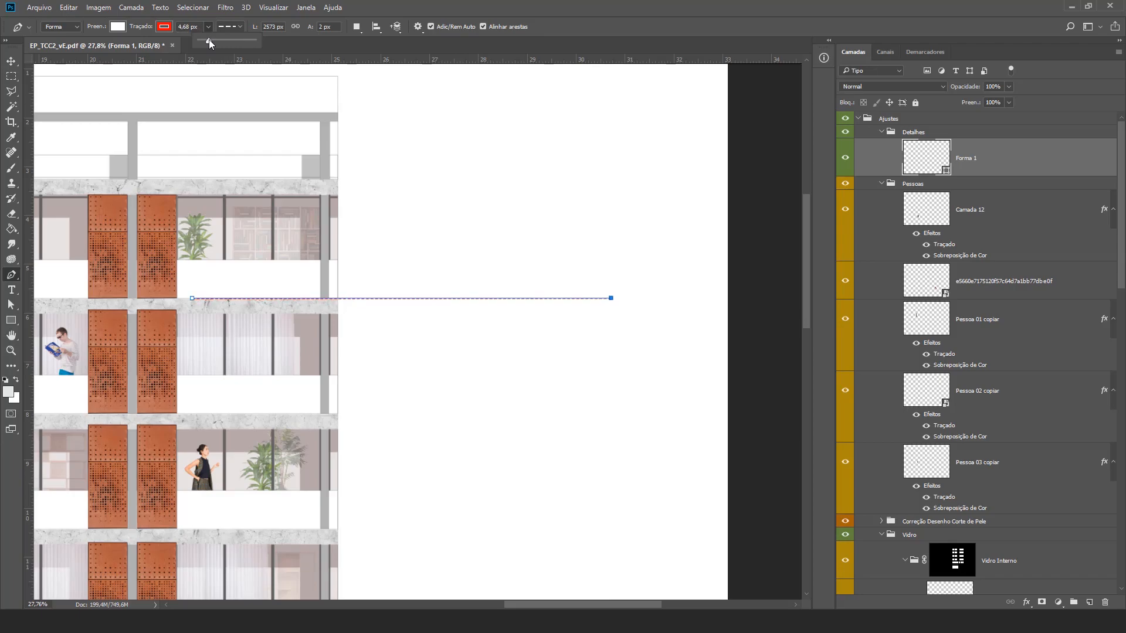
left_click(199, 27)
type("5")
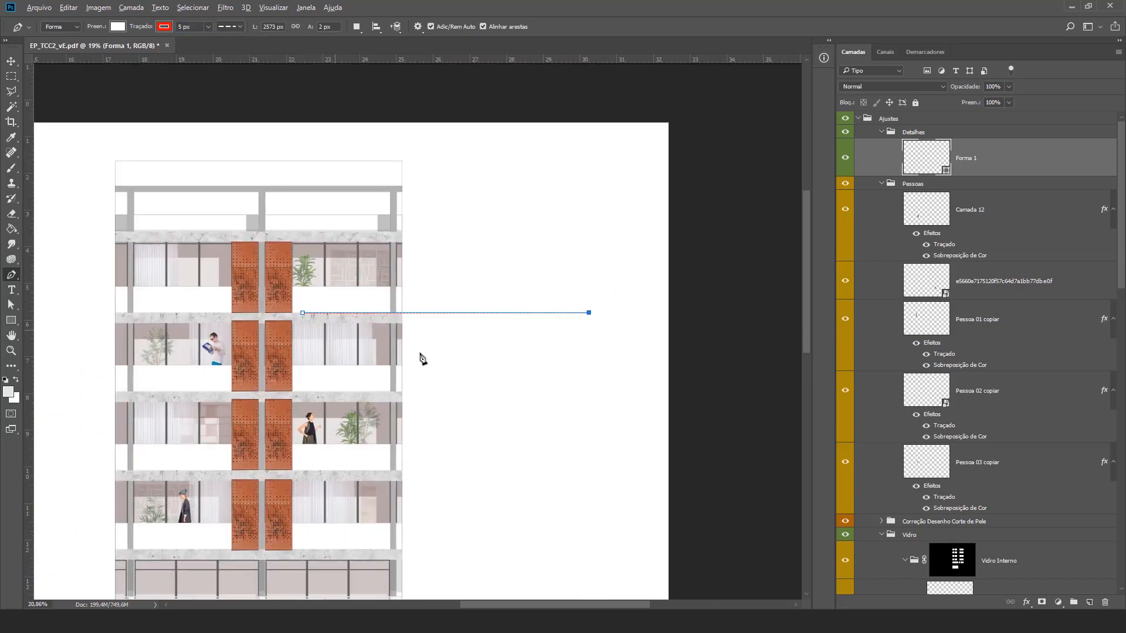
Step: Move the red dashed line just outside the elevation's right edge, level with the slab below the top floor
scroll(420, 355, "up", 1)
key("v")
left_click_drag(443, 311, 573, 300)
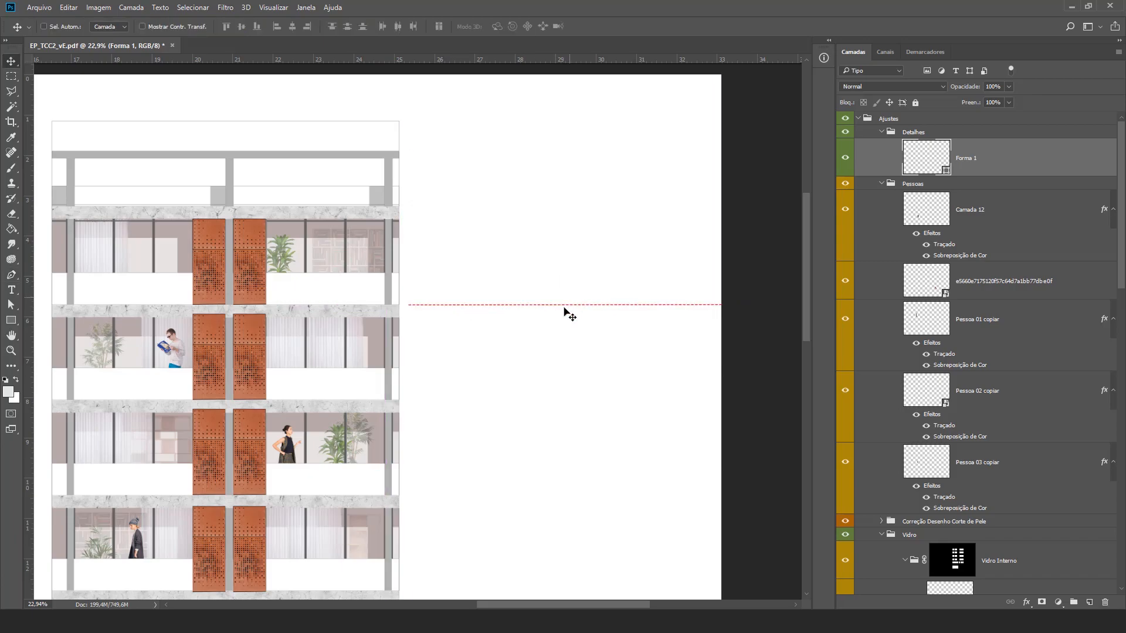
scroll(355, 318, "down", 3)
scroll(645, 283, "up", 4)
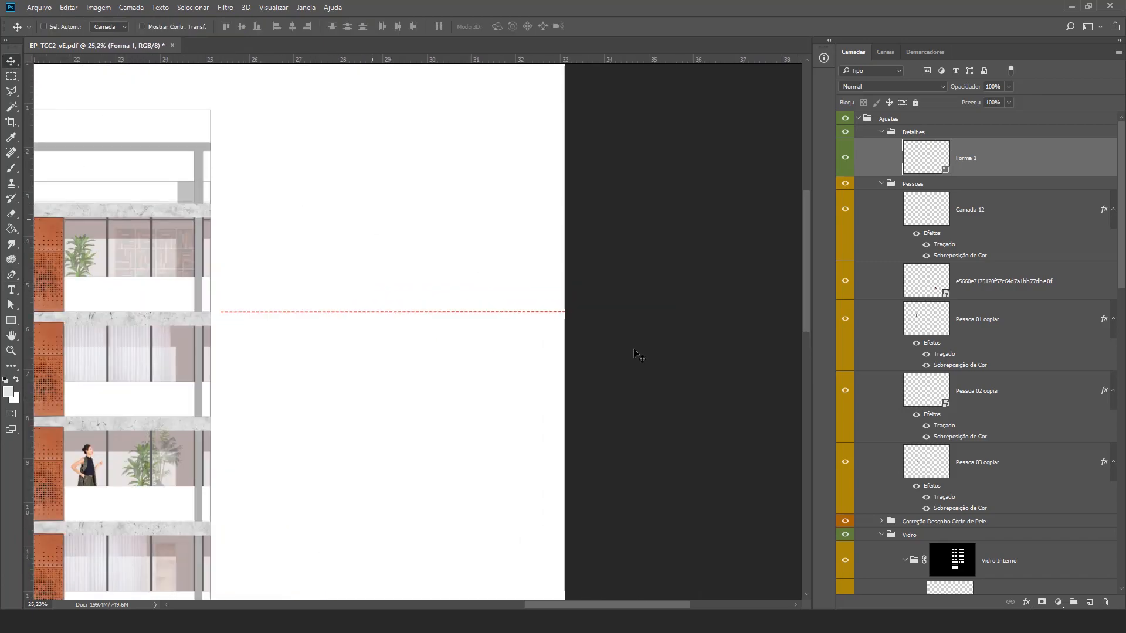
Step: Shorten the dashed line to about 1749 px by pulling its outer end point back inside the page
key("a")
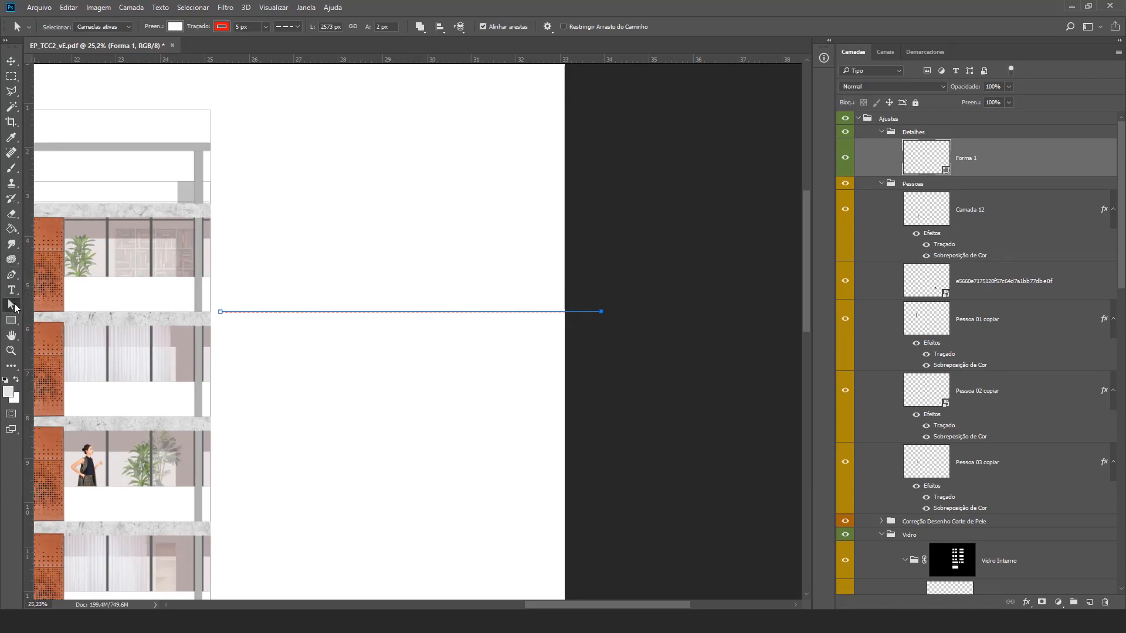
left_click_drag(602, 313, 481, 313)
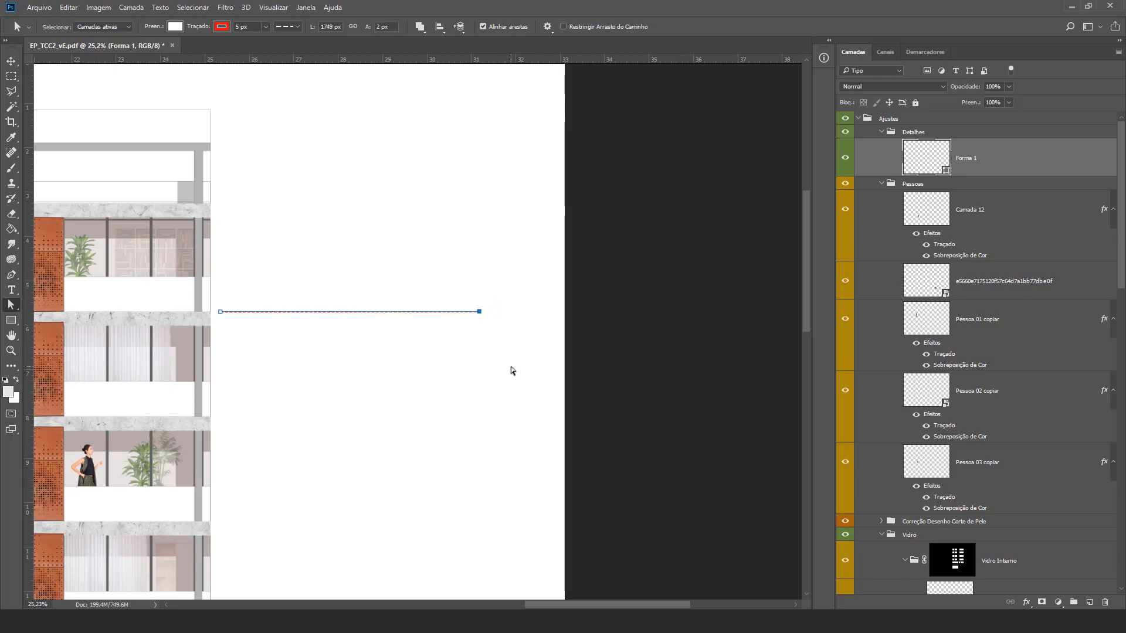
key("v")
scroll(488, 301, "down", 5)
key("ctrl+plus")
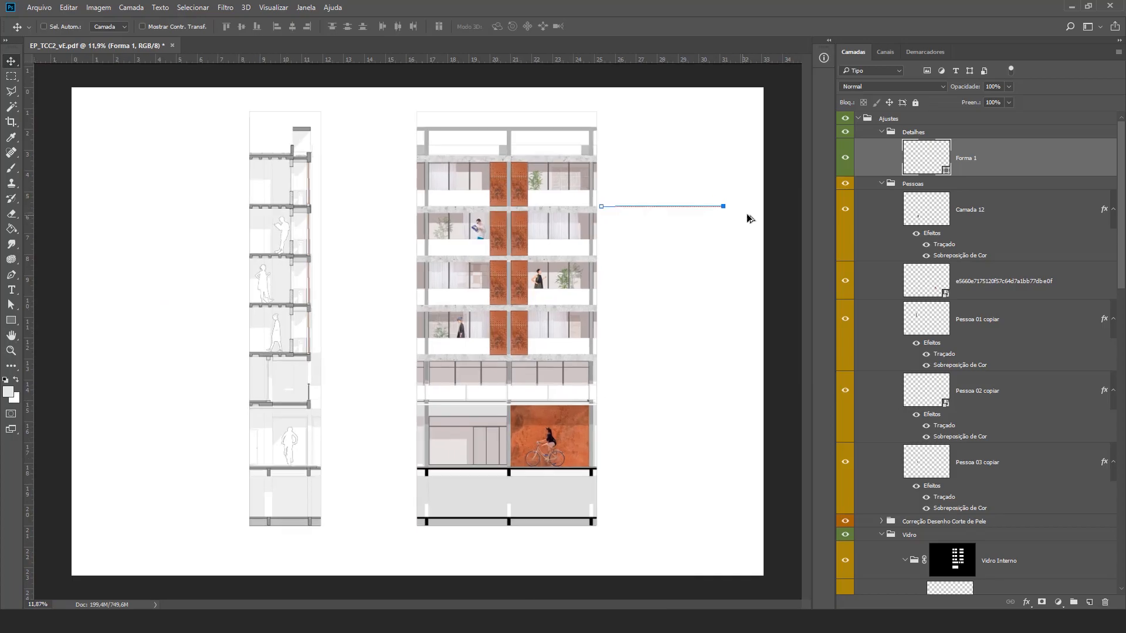
Step: Duplicate the red dashed line down the elevation's outer side, one copy level with each lower floor slab, for seven lines in total
scroll(727, 211, "up", 4)
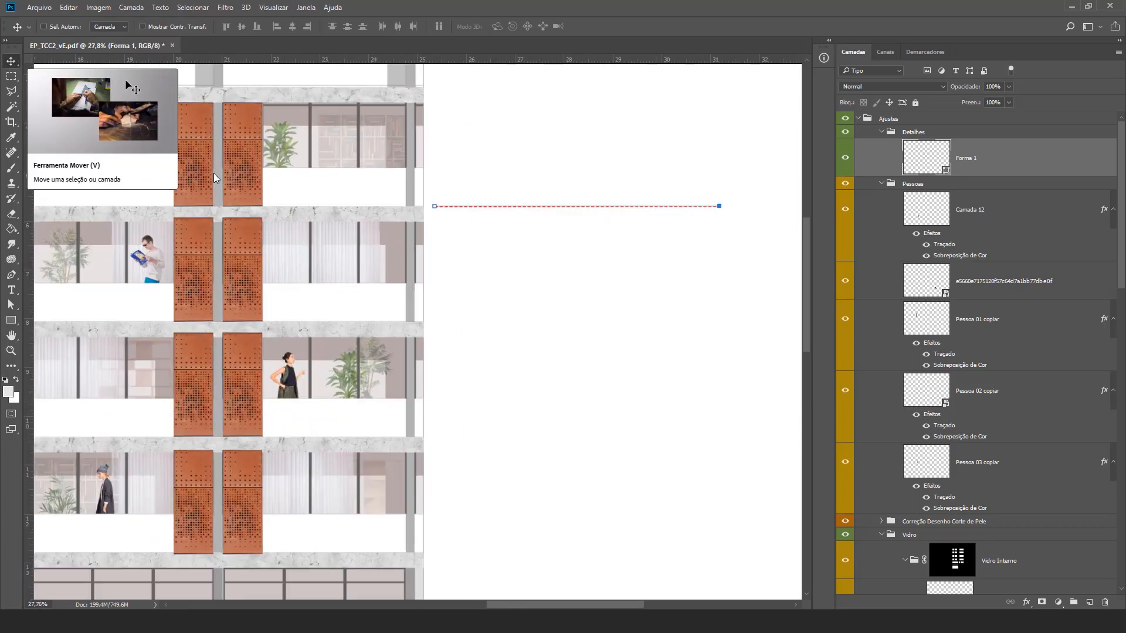
left_click_drag(508, 211, 529, 439)
scroll(446, 452, "up", 5)
left_click_drag(466, 410, 597, 429)
scroll(495, 346, "down", 5)
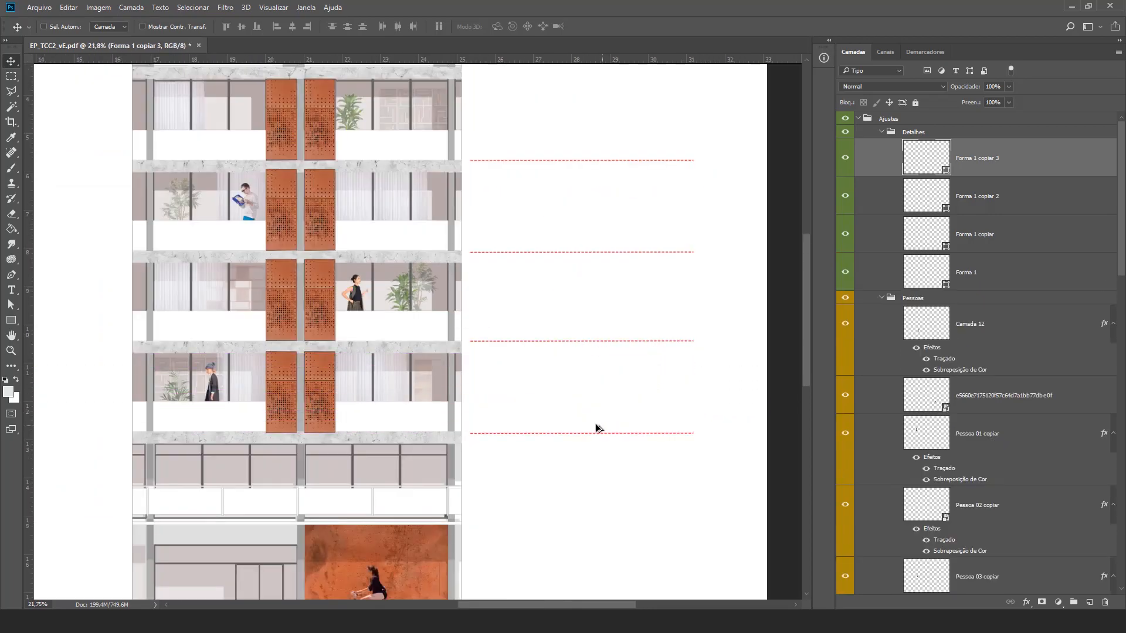
scroll(597, 429, "up", 1)
scroll(491, 440, "down", 3)
scroll(583, 352, "up", 2)
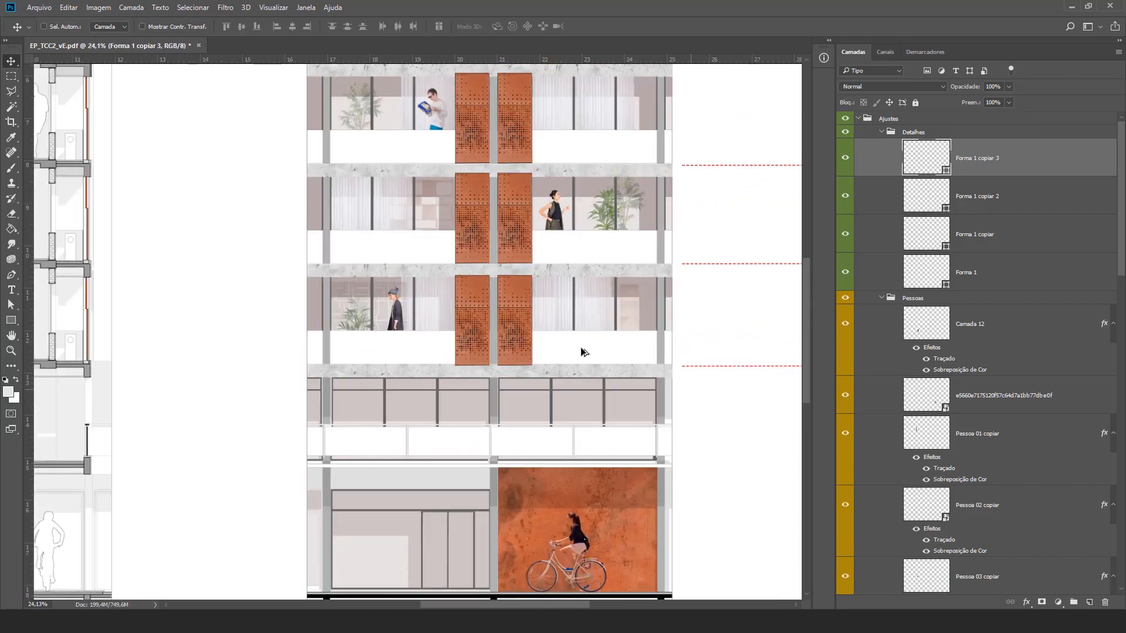
scroll(582, 352, "down", 3)
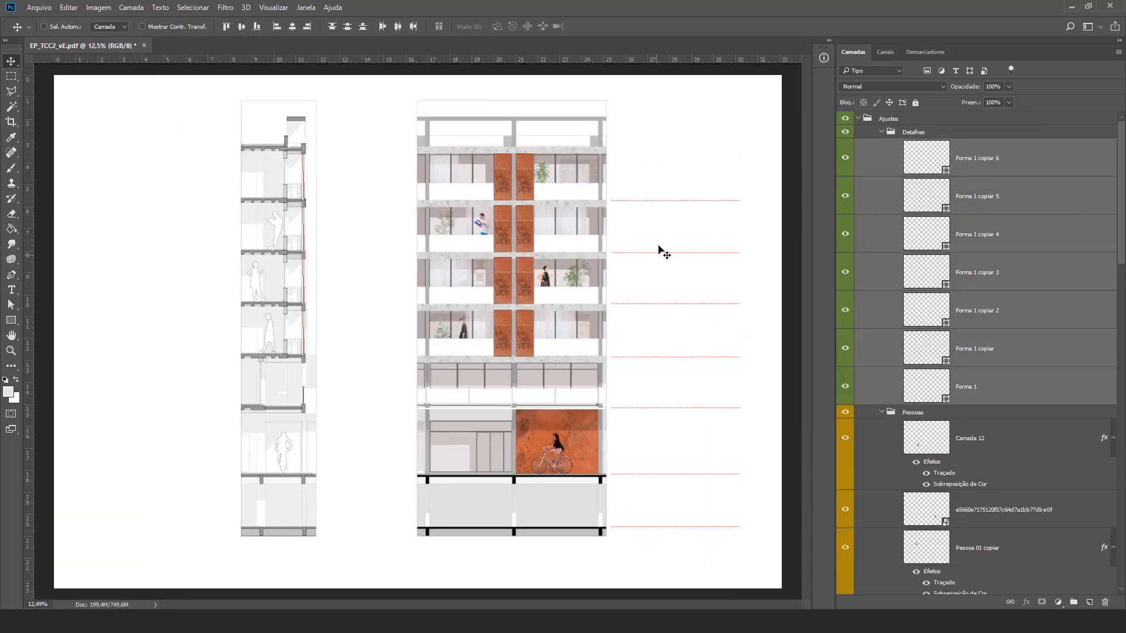
Step: Copy the seven dashed lines to the section's outer side at the same heights and group all the lines as "Linha de Níveis"
left_click_drag(682, 253, 179, 243)
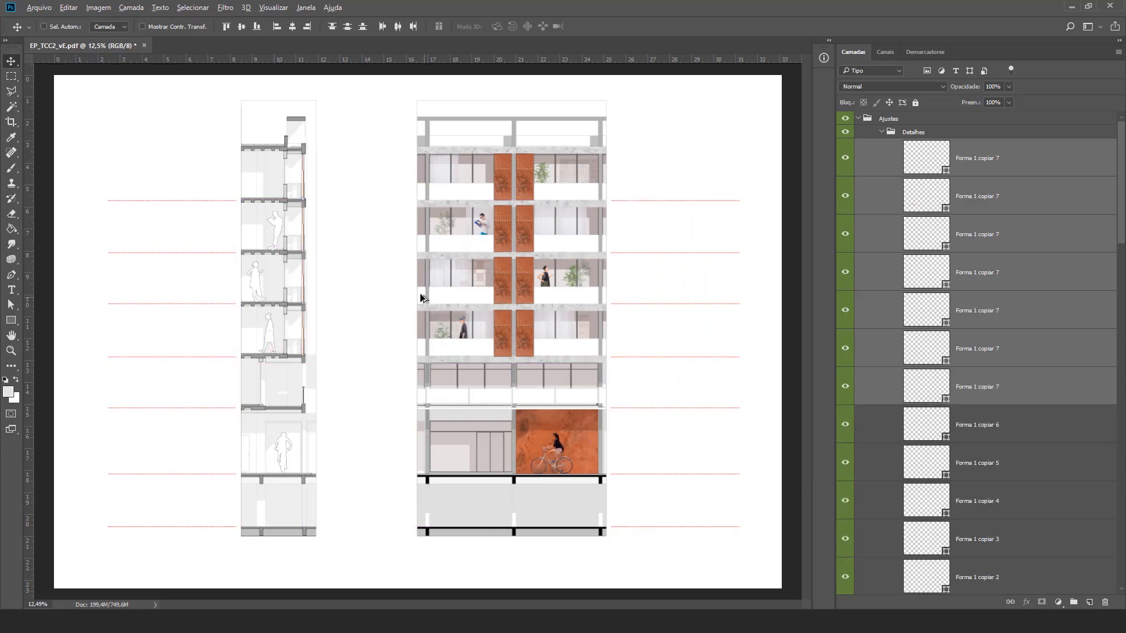
left_click(939, 169)
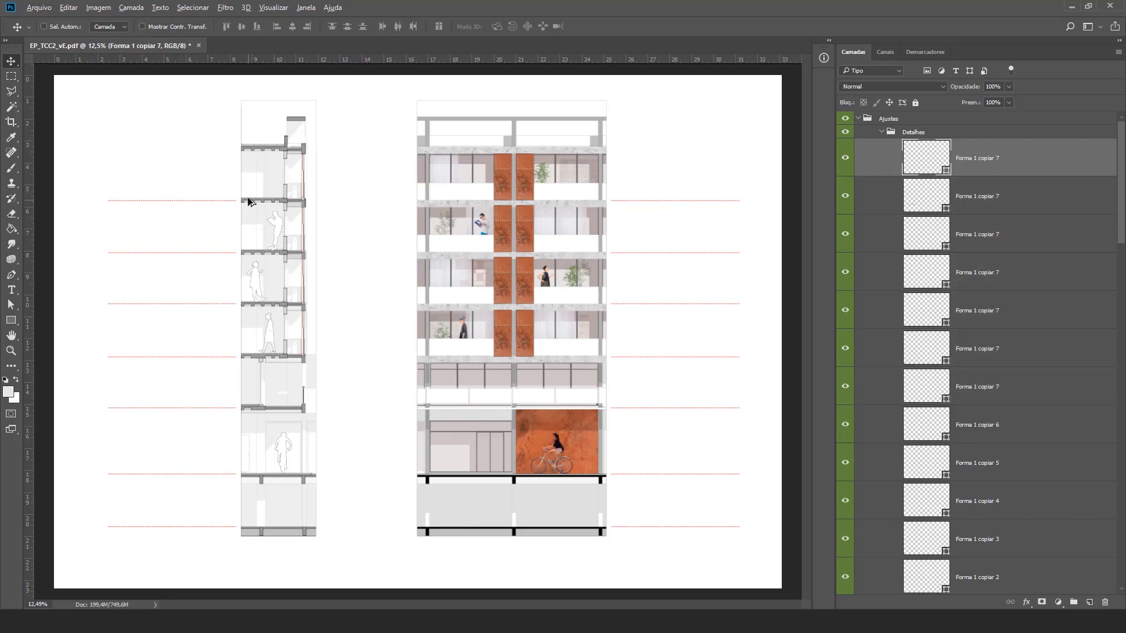
scroll(991, 507, "down", 7)
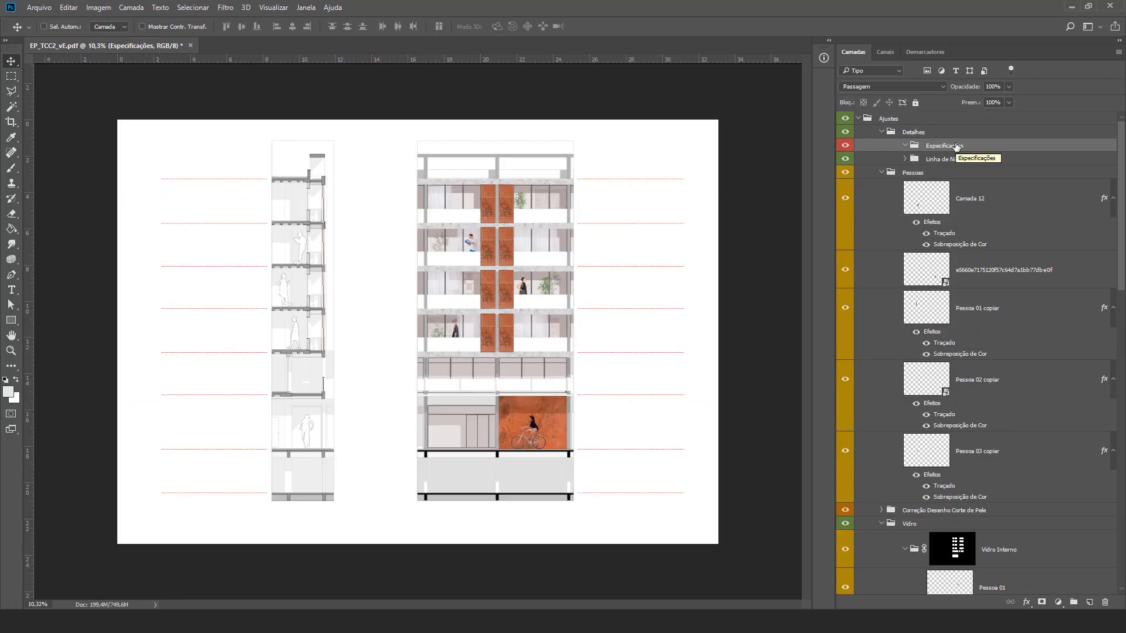
Step: Draw a thin horizontal leader line from the section's top-floor balcony out past the facade, inside the "Especificações" group
scroll(335, 156, "up", 3)
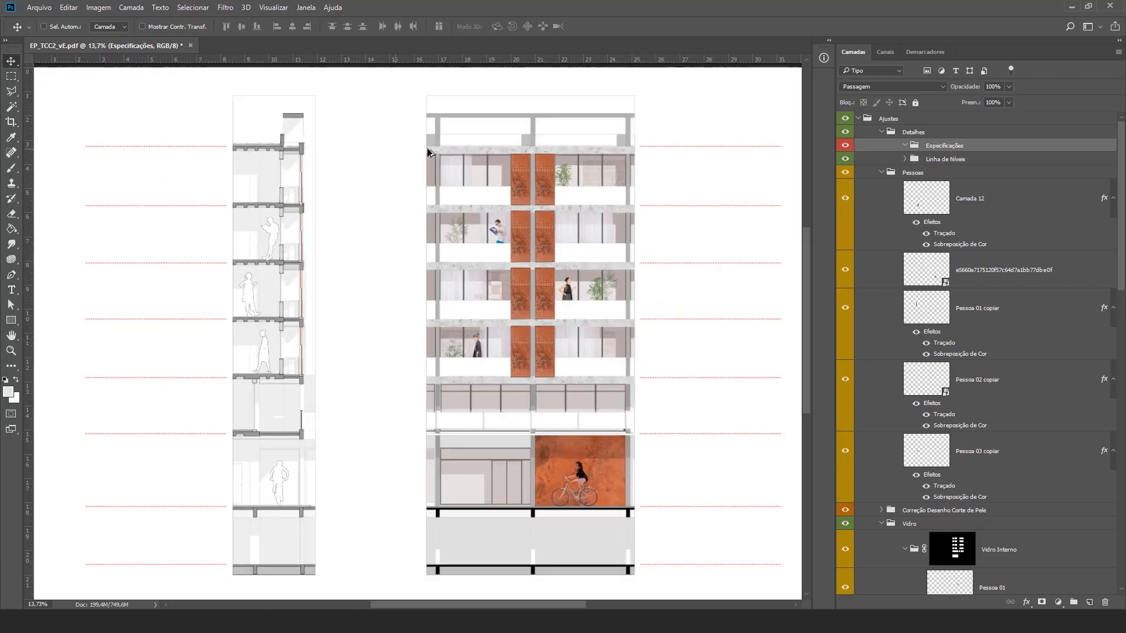
scroll(335, 155, "up", 1)
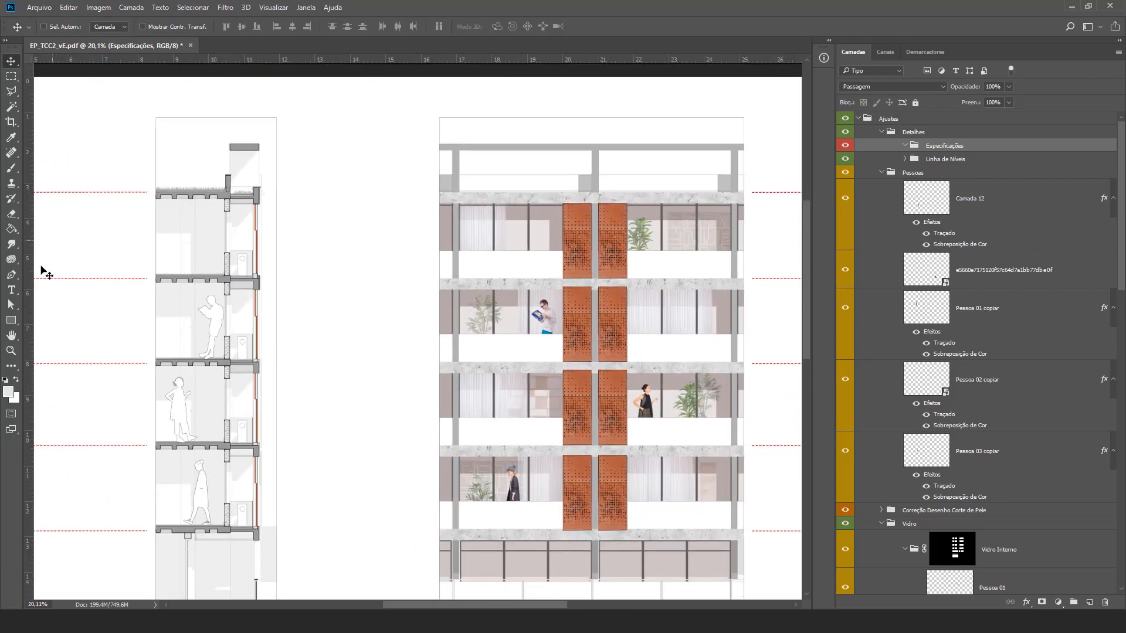
left_click(13, 275)
scroll(252, 247, "up", 4)
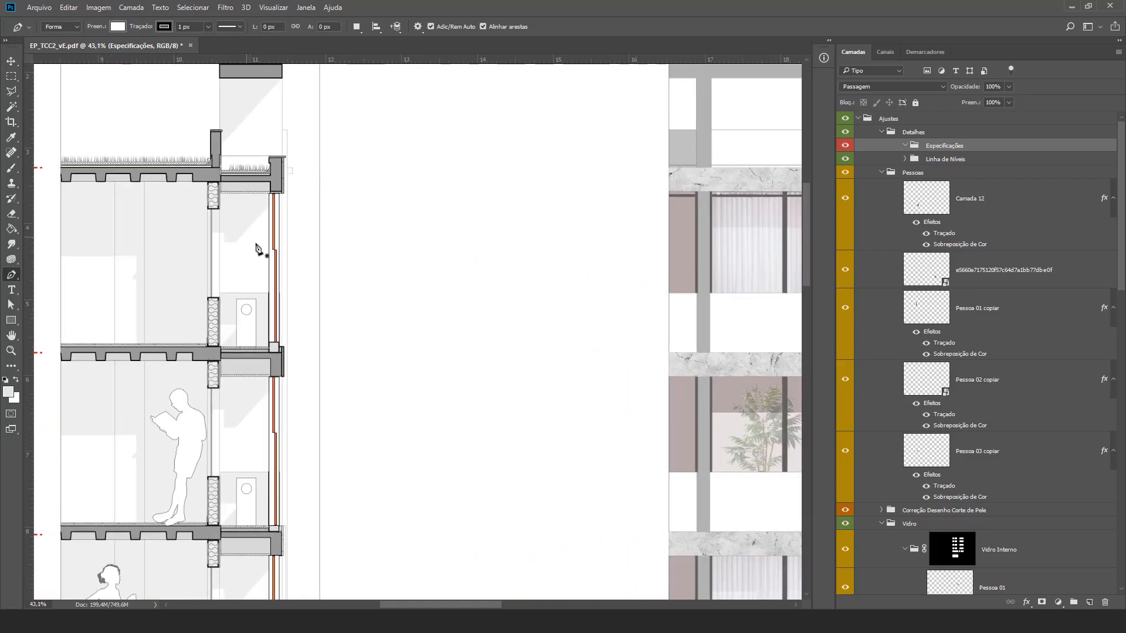
scroll(428, 241, "down", 2)
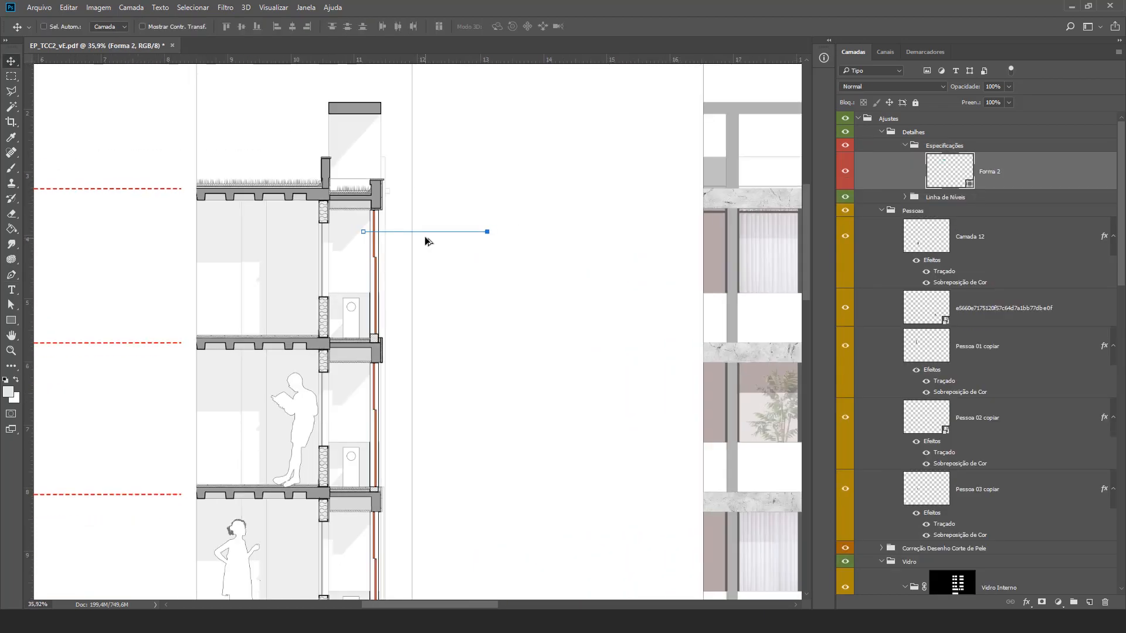
scroll(519, 238, "up", 1)
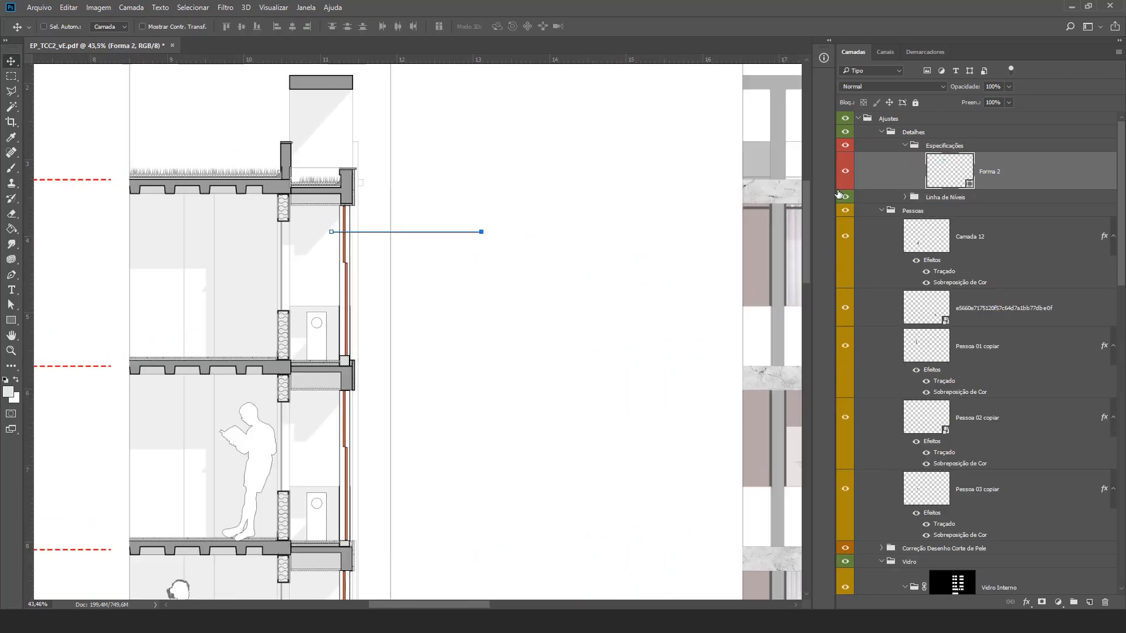
Step: Add a 12 pt text box beside the leader line's outer end reading "Pintura Parede"
left_click(11, 290)
scroll(621, 237, "up", 4)
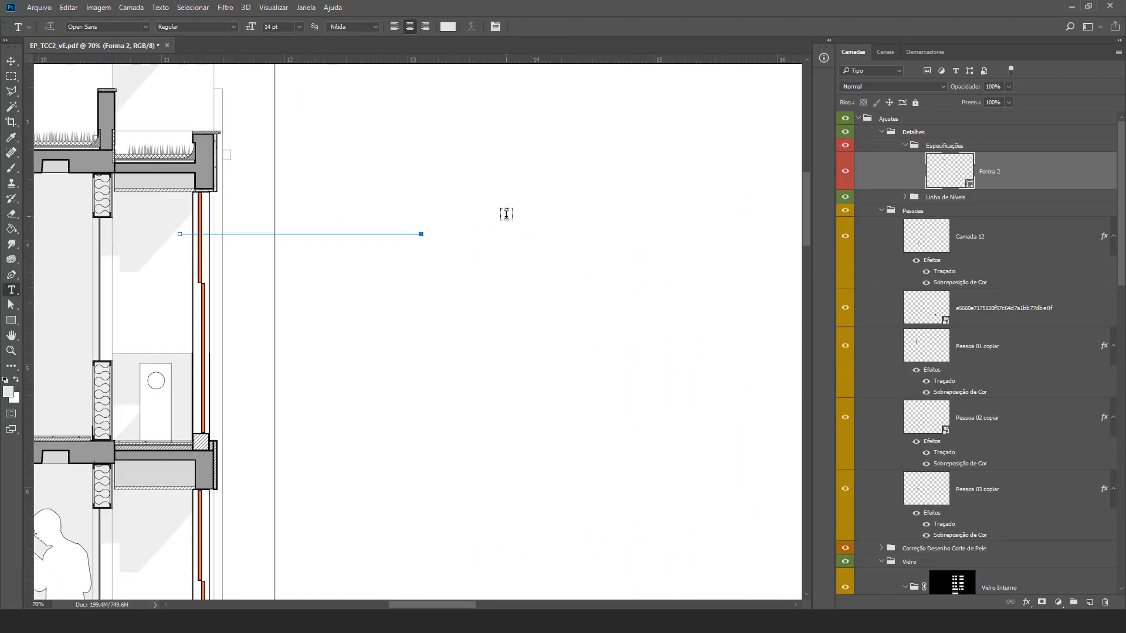
left_click_drag(425, 175, 648, 312)
scroll(416, 301, "down", 2)
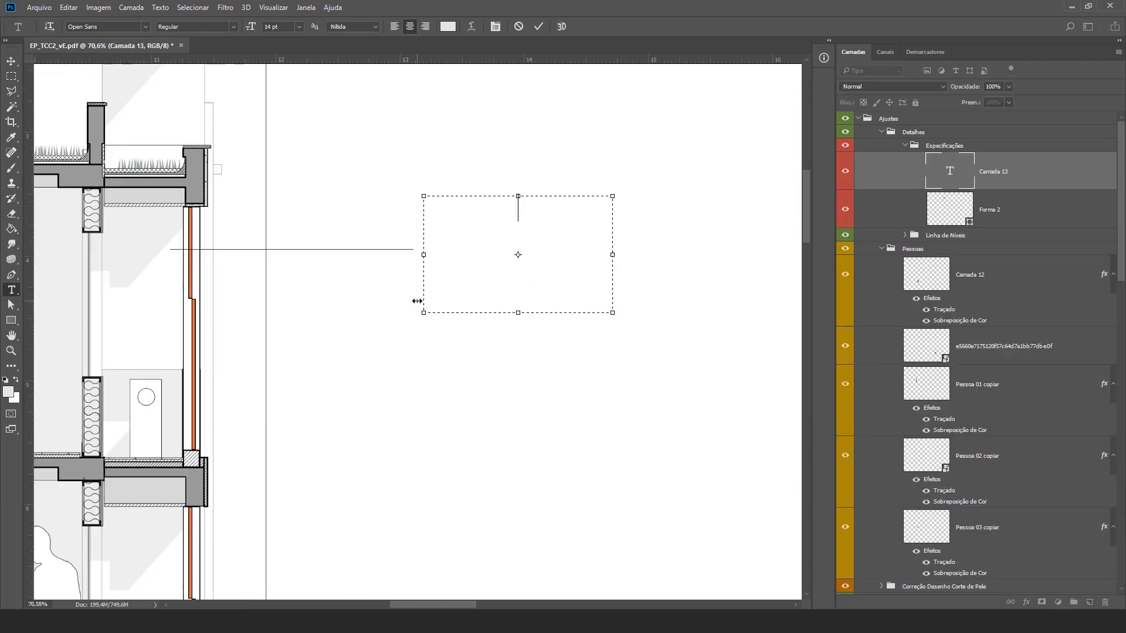
scroll(542, 253, "up", 2)
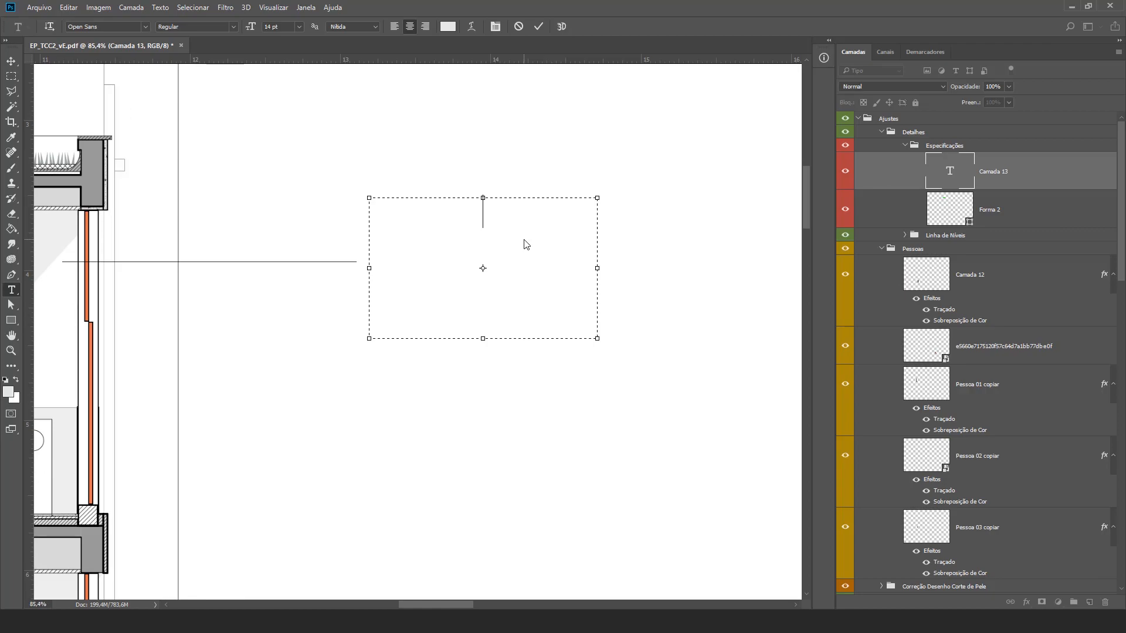
left_click(298, 26)
left_click(295, 119)
type("intura Parede")
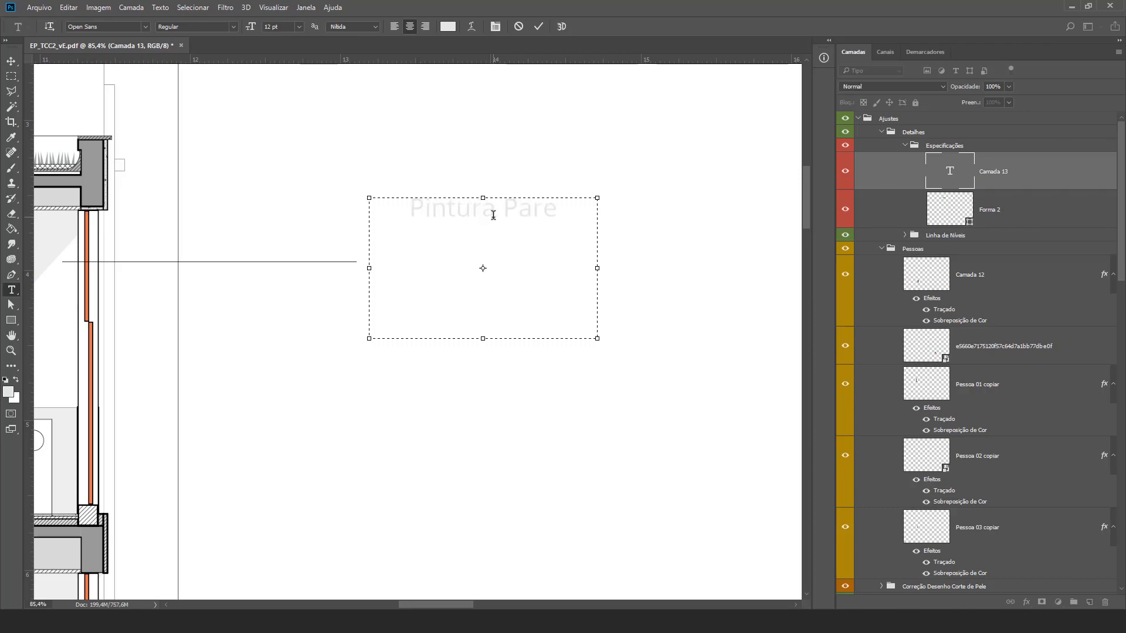
Step: Set the "Pintura Parede" text colour to 040404, apply small caps and place it on the leader line
key("ctrl+a")
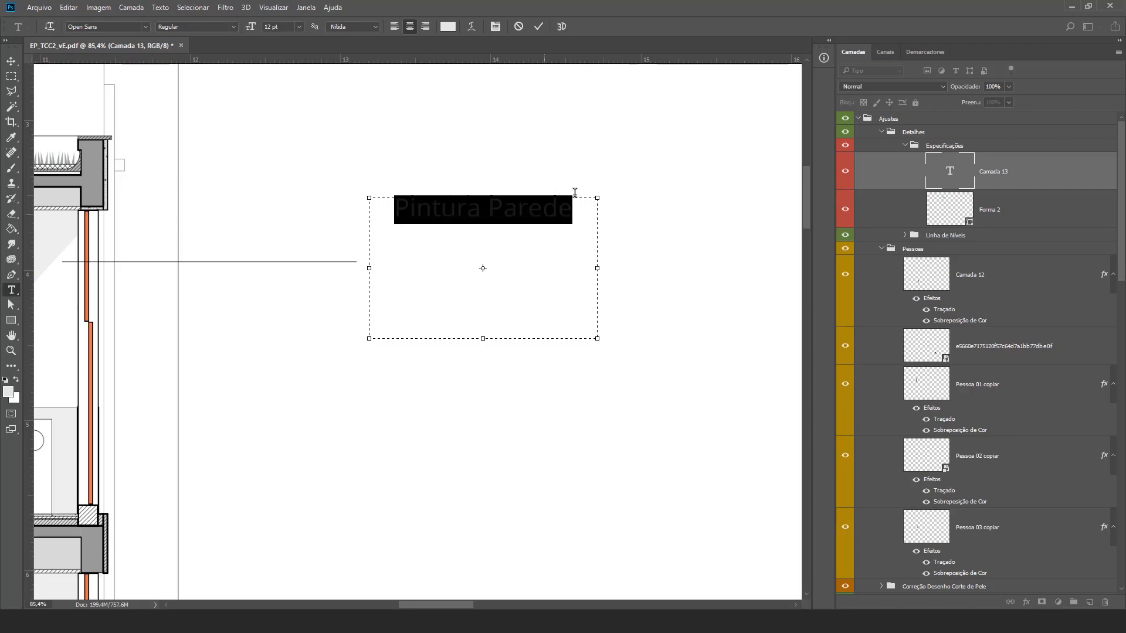
left_click(447, 26)
left_click(605, 347)
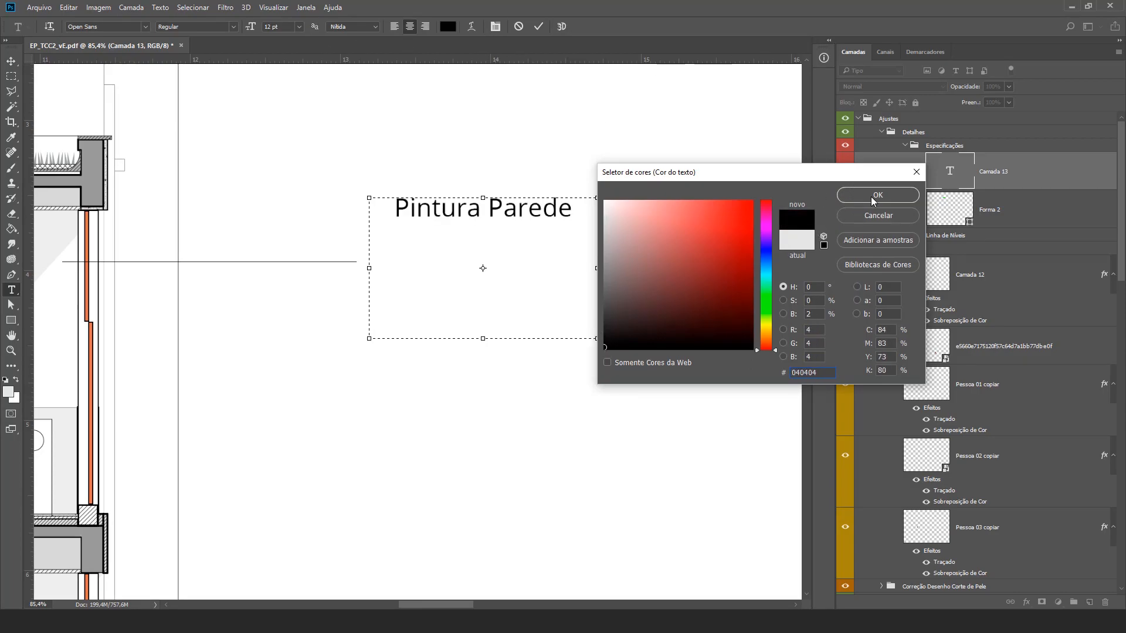
left_click(873, 200)
scroll(481, 143, "up", 1)
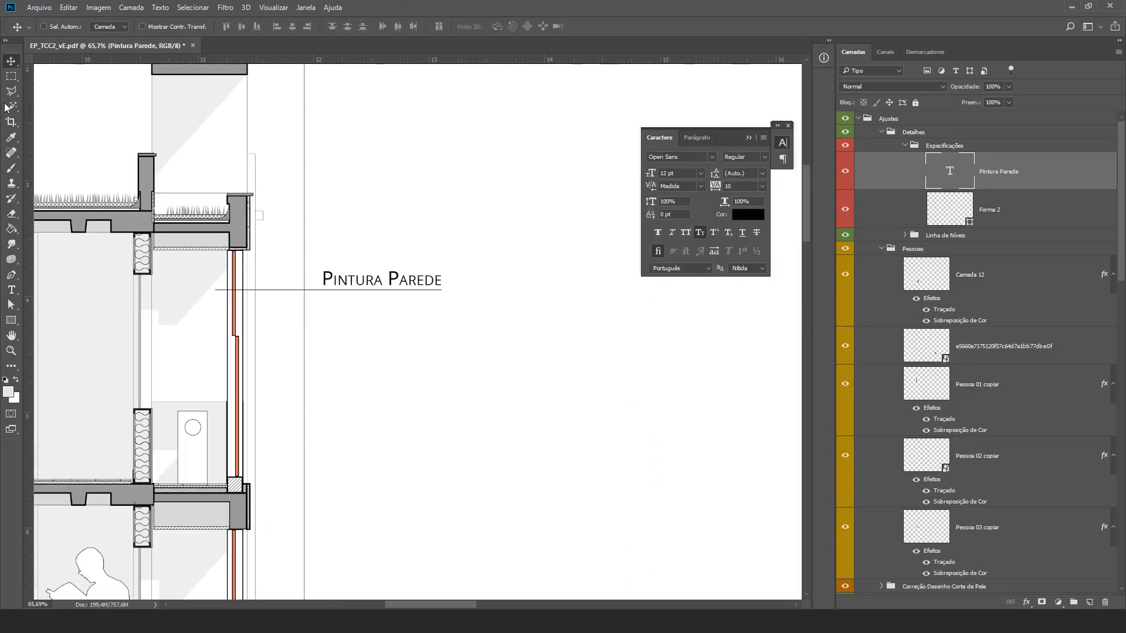
Step: Add a small description below the leader line starting "Acabamento pintura branco acetinado com" and make the title Extrabold in all caps
left_click(11, 289)
left_click_drag(322, 300, 550, 378)
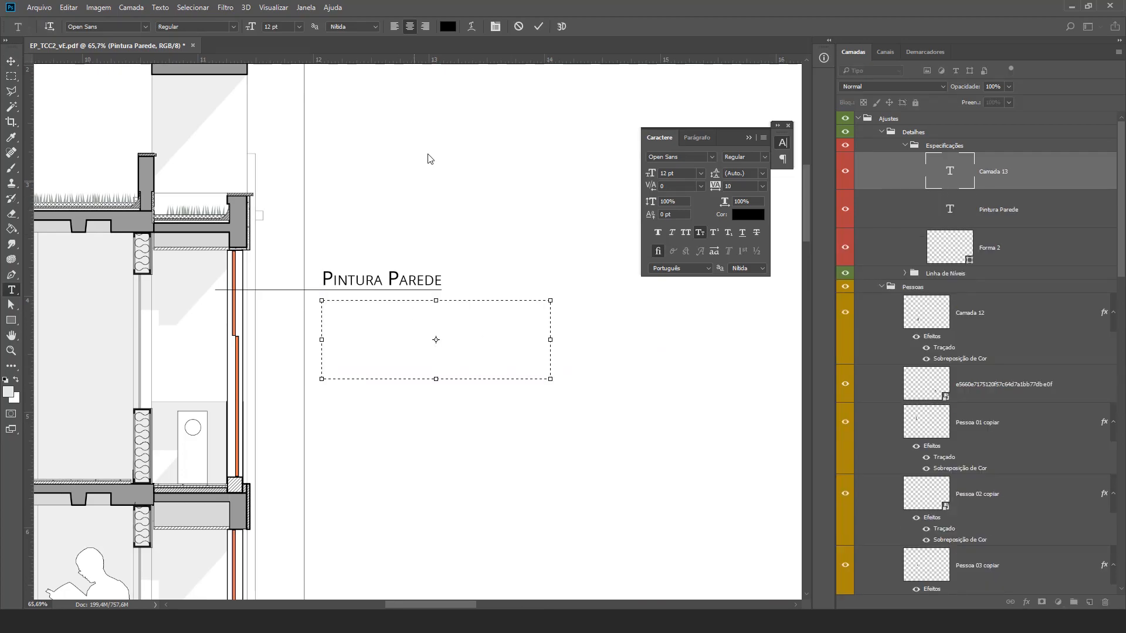
left_click(299, 27)
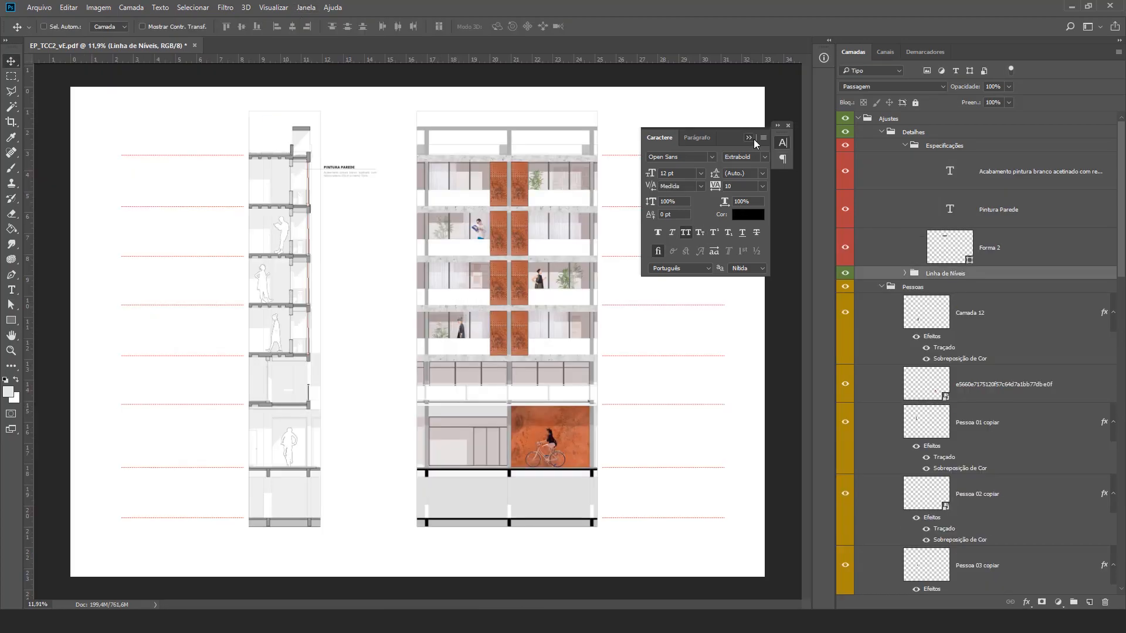
left_click(754, 140)
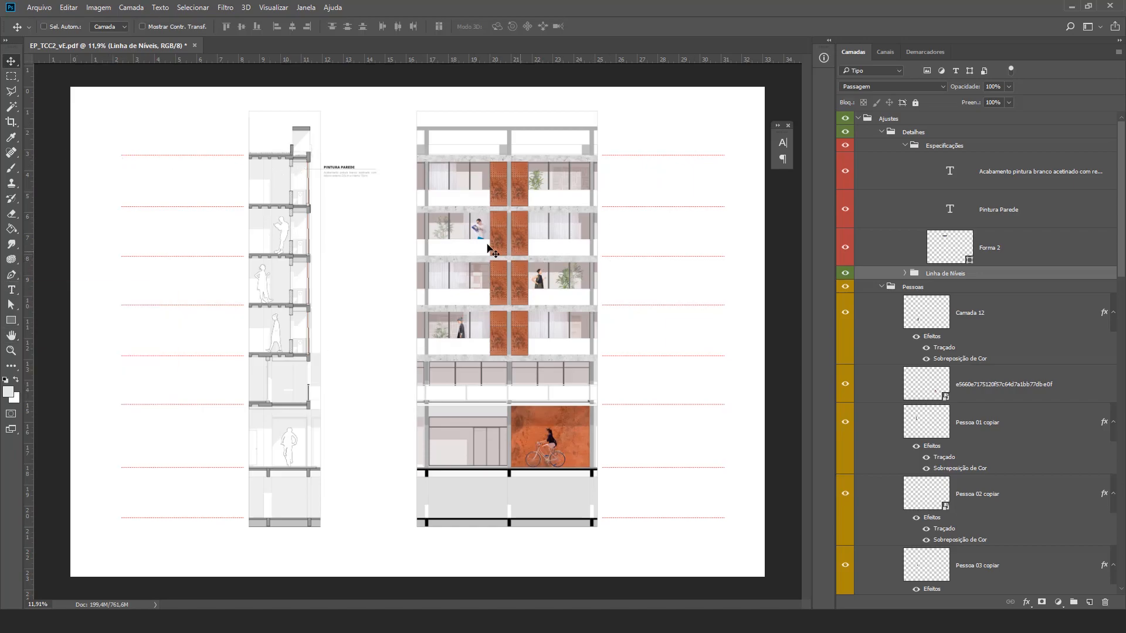
Step: Duplicate the callout's leader line, title and description down the section, placing four aligned copies at the lower floors
scroll(342, 150, "up", 1)
mouse_move(405, 182)
left_mouse_down()
mouse_move(405, 298)
mouse_move(385, 418)
mouse_move(355, 360)
mouse_move(362, 157)
left_mouse_up()
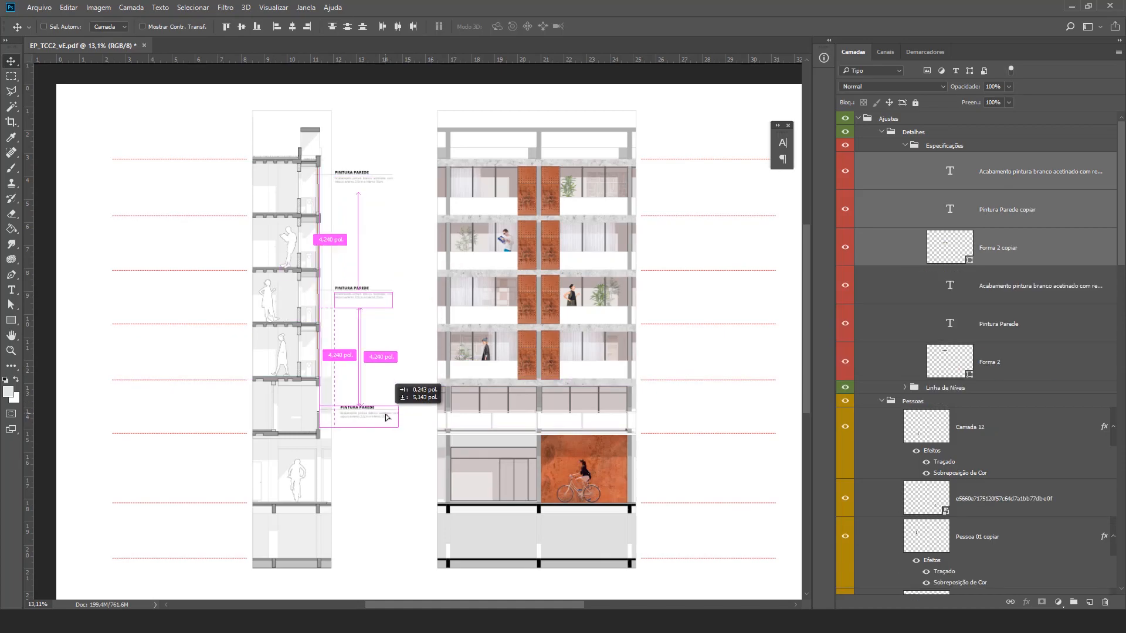
scroll(357, 319, "down", 2)
scroll(361, 372, "up", 2)
scroll(361, 371, "up", 2)
scroll(368, 317, "up", 2)
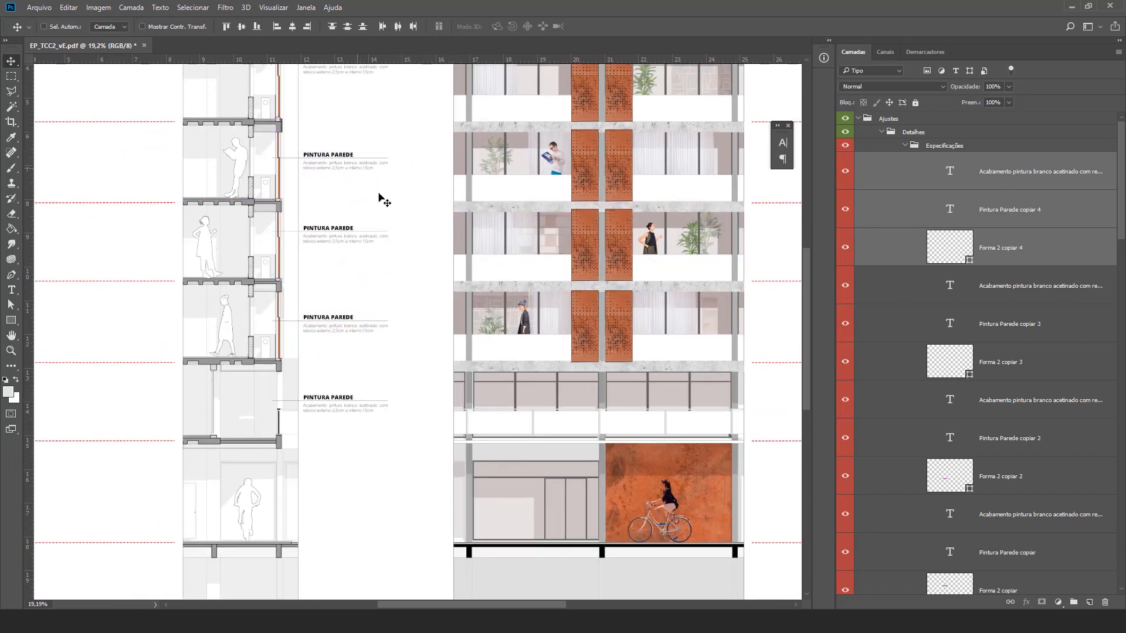
Step: Add two more aligned callout copies, one near the slab below the top floor and one at the ground floor
scroll(399, 240, "up", 2)
scroll(399, 241, "up", 2)
left_click_drag(359, 252, 369, 203)
scroll(355, 182, "down", 2)
scroll(343, 228, "up", 2)
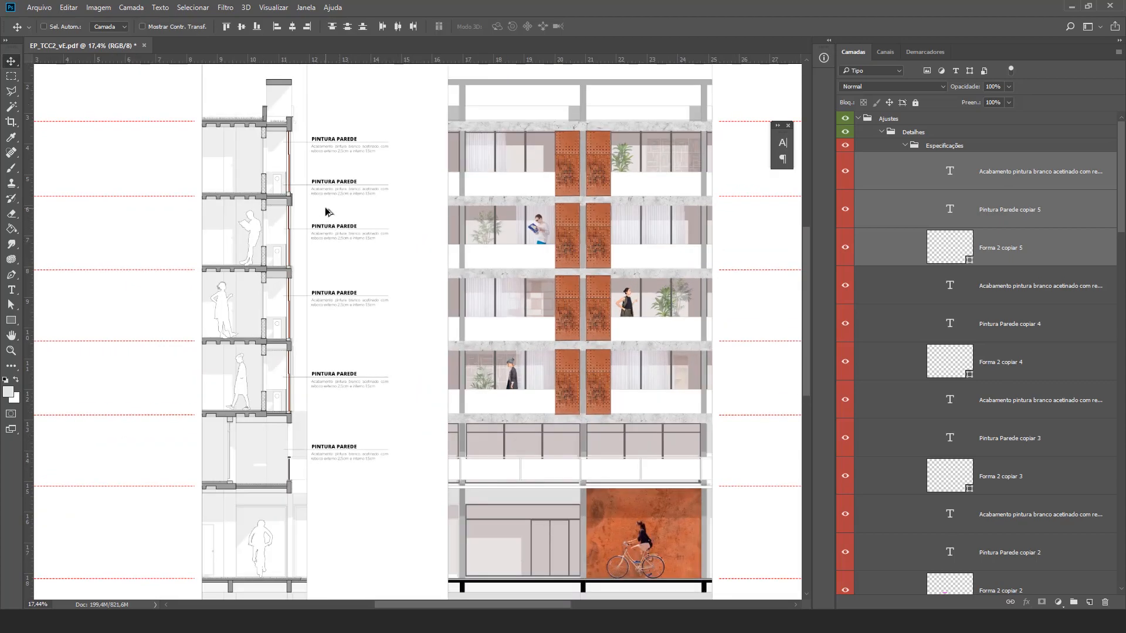
scroll(348, 196, "down", 4)
left_click_drag(360, 113, 397, 475)
left_click_drag(397, 474, 397, 487)
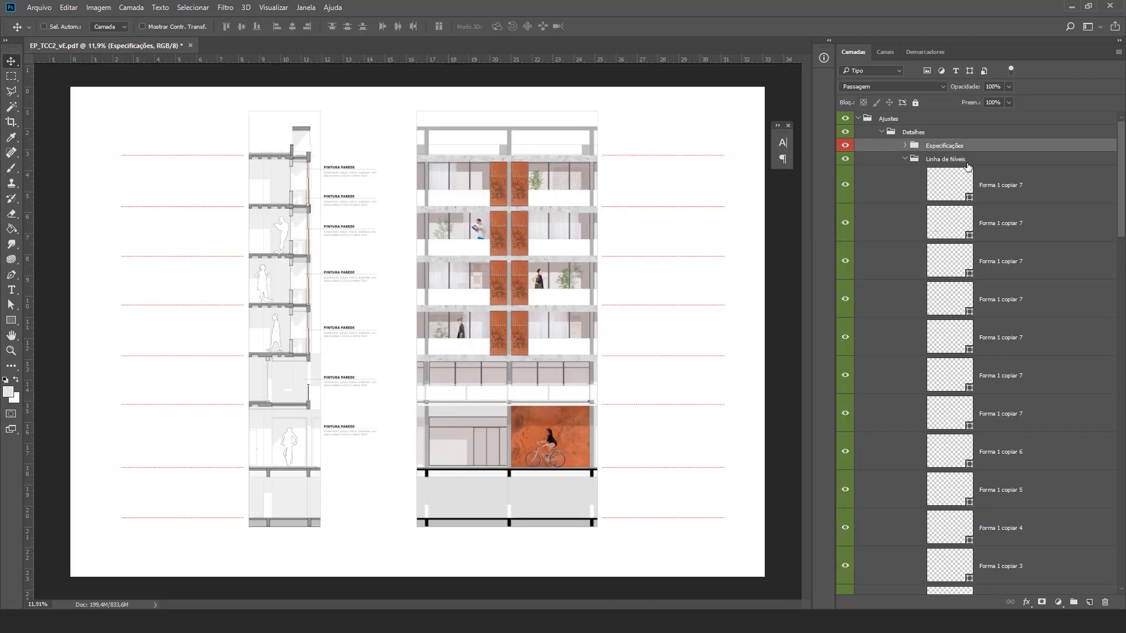
Step: Label the elevation's level lines in the "Linha de Níveis" group as SUBSOLO, TÉRREO and 2º PAV. through 7º PAV
left_click(971, 160)
left_click(1026, 194)
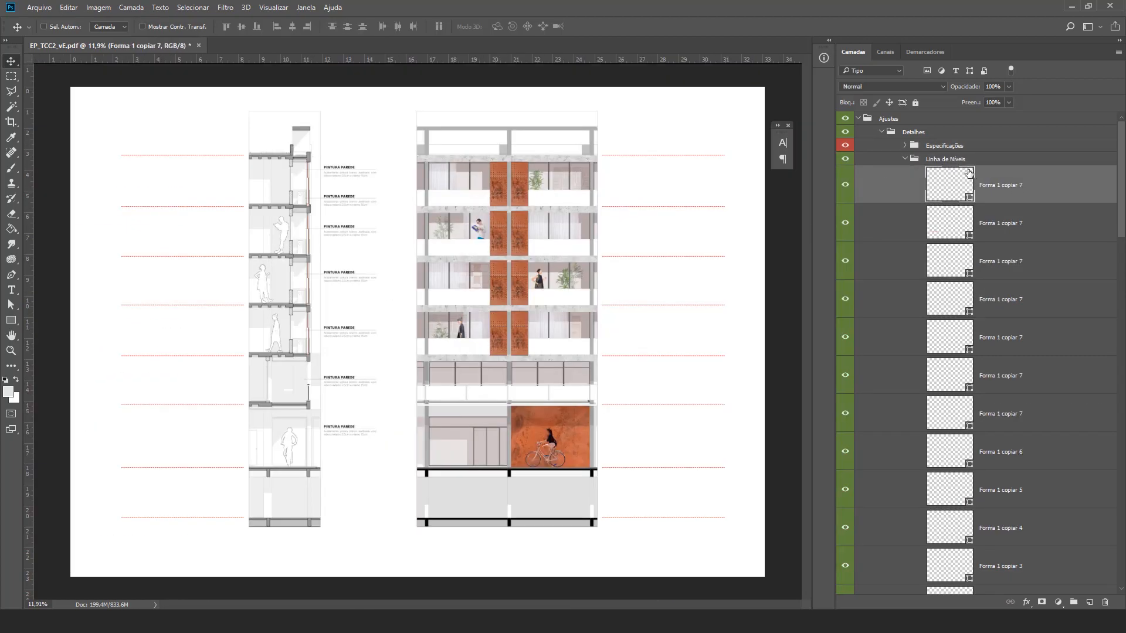
left_click(906, 159)
left_click(906, 159)
left_click(12, 290)
scroll(743, 390, "up", 1)
scroll(743, 390, "up", 9)
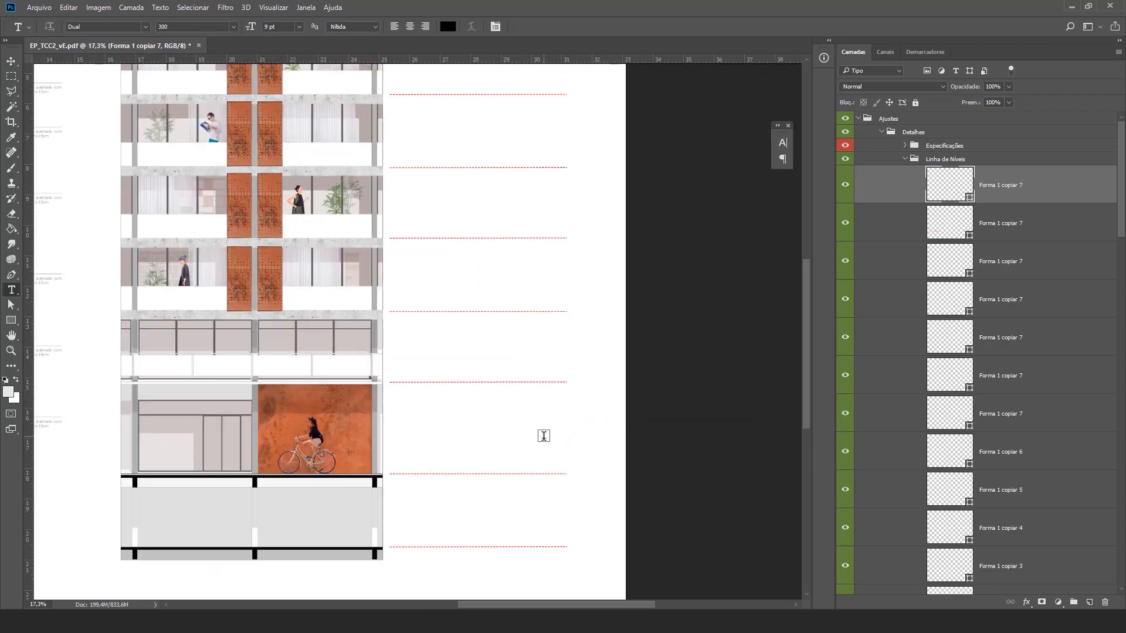
left_click(488, 475)
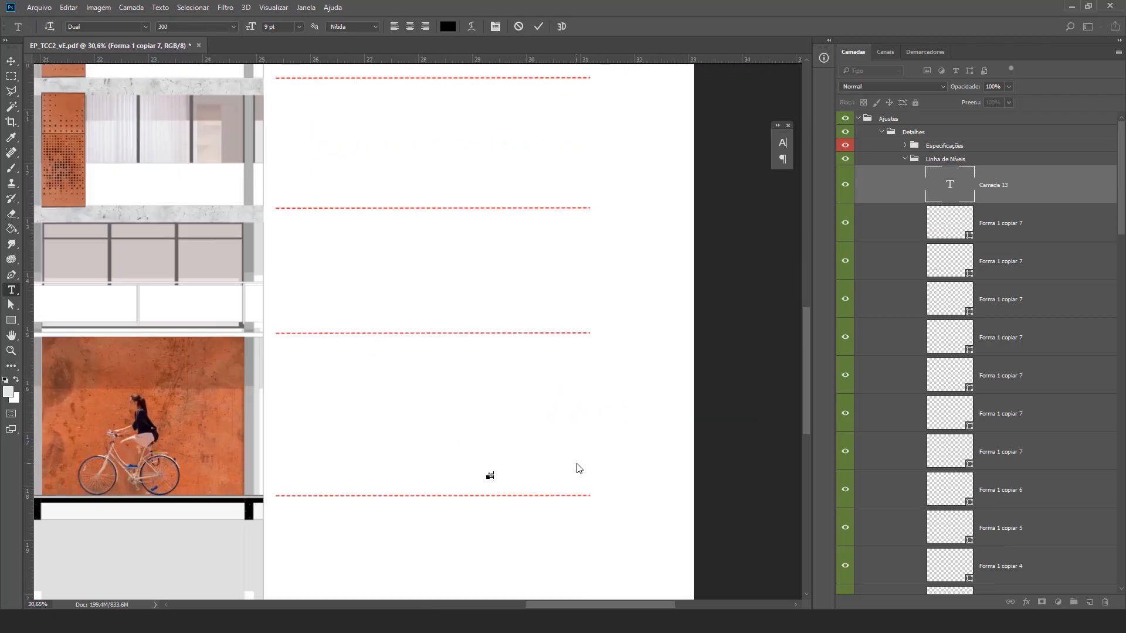
type("SUBSOLO")
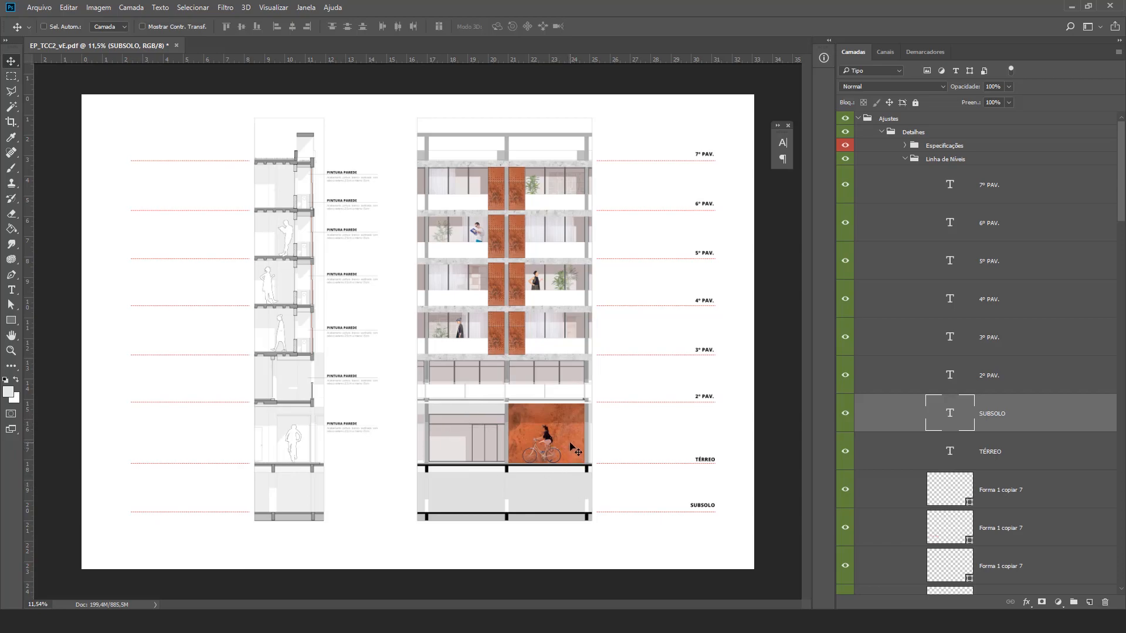
Step: Collapse the level-line, people, glass, detail and other subgroups inside the "Ajustes" group
left_click(905, 159)
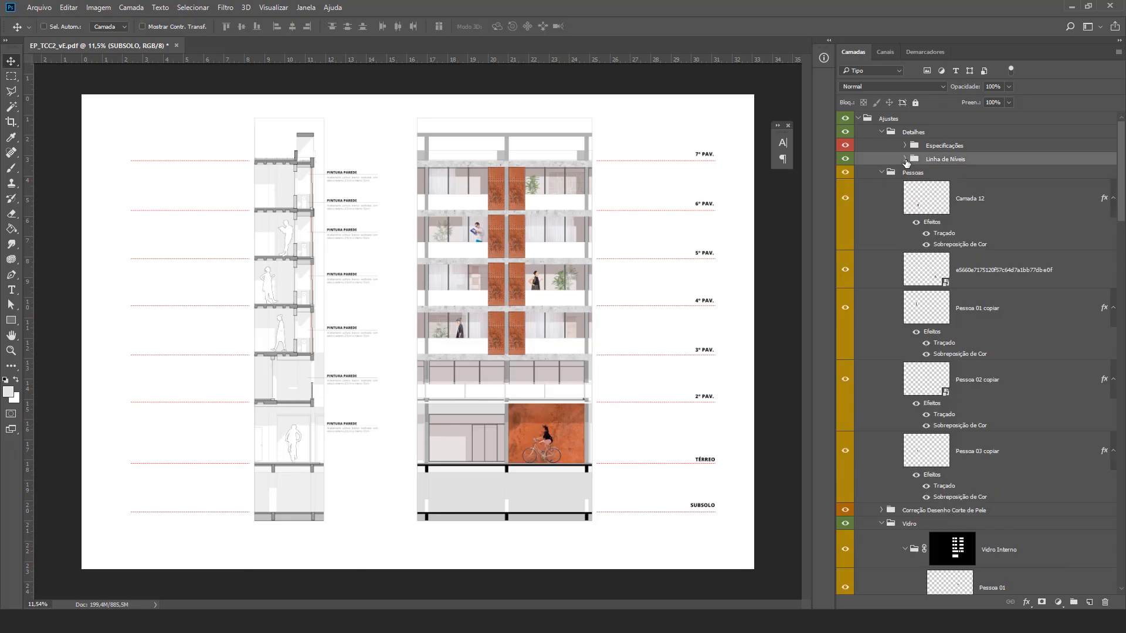
left_click(887, 174)
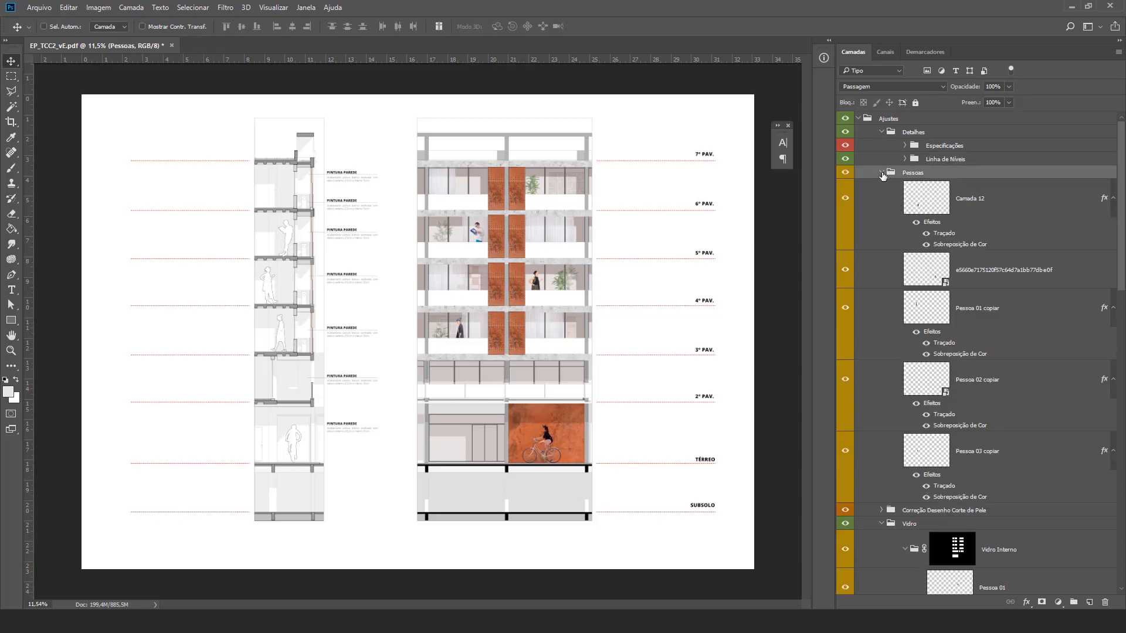
left_click(882, 173)
left_click(882, 200)
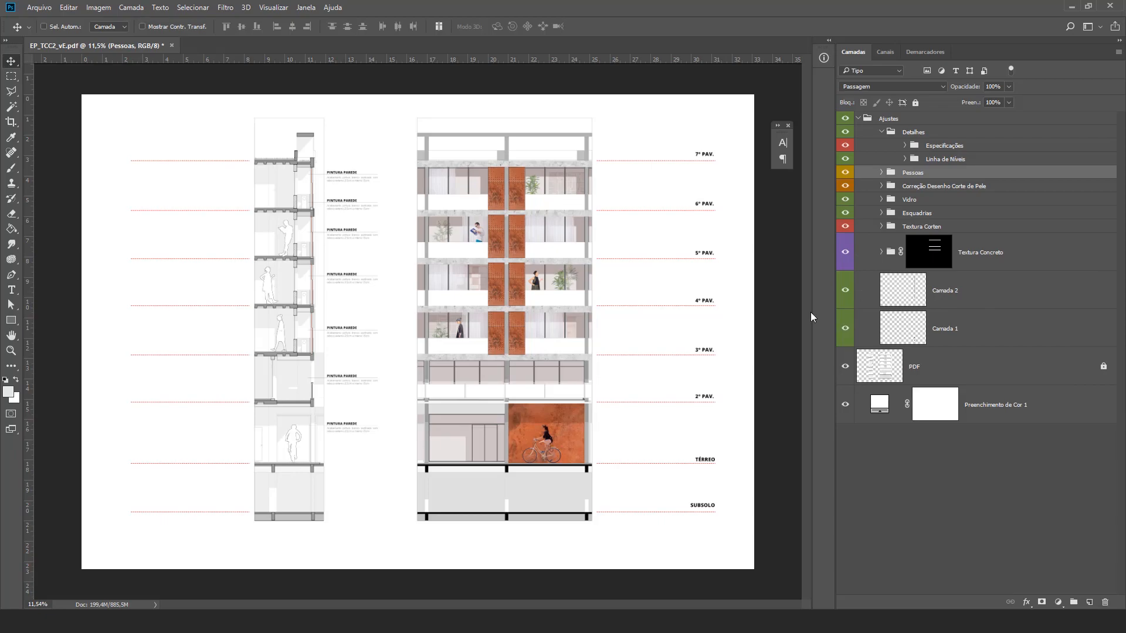
left_click(882, 132)
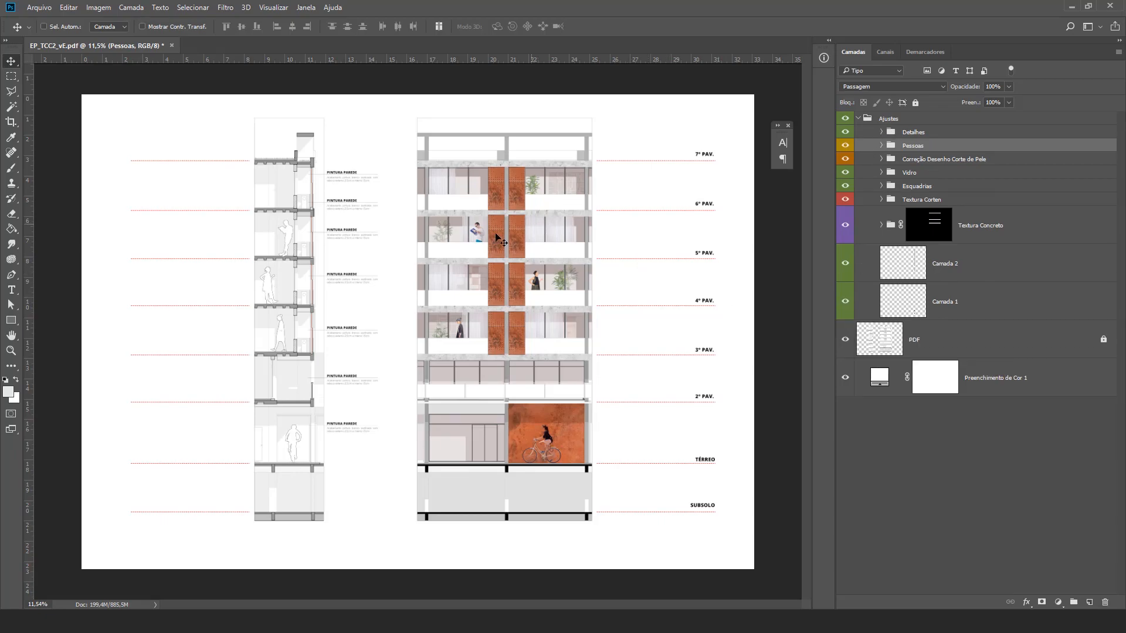